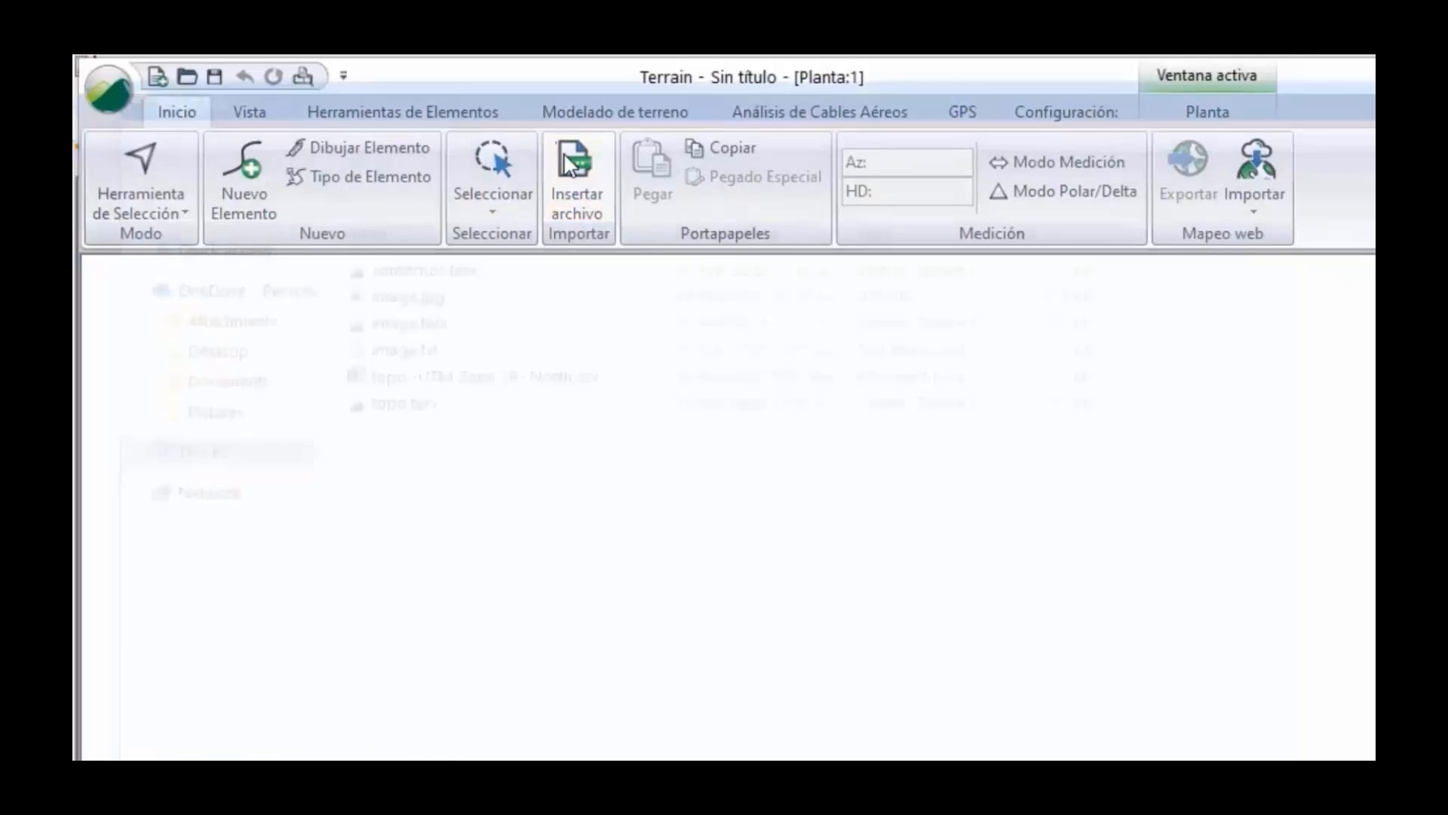
# Leave the file insertion, switch to Notepad++ and review the point coordinates and codes in topo -UTM Zone 19- North.csv
pyautogui.click(533, 367)
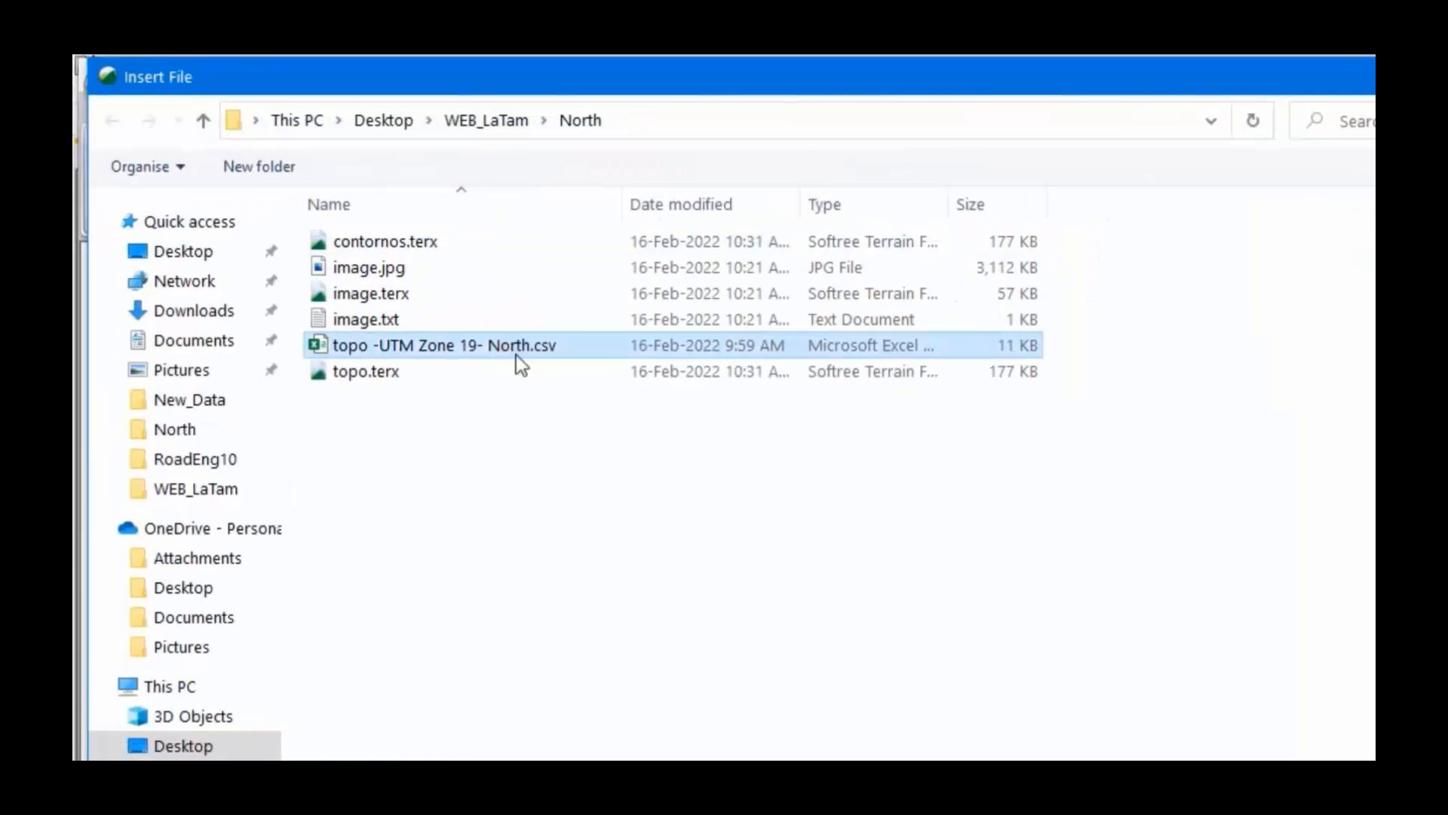
pyautogui.click(905, 725)
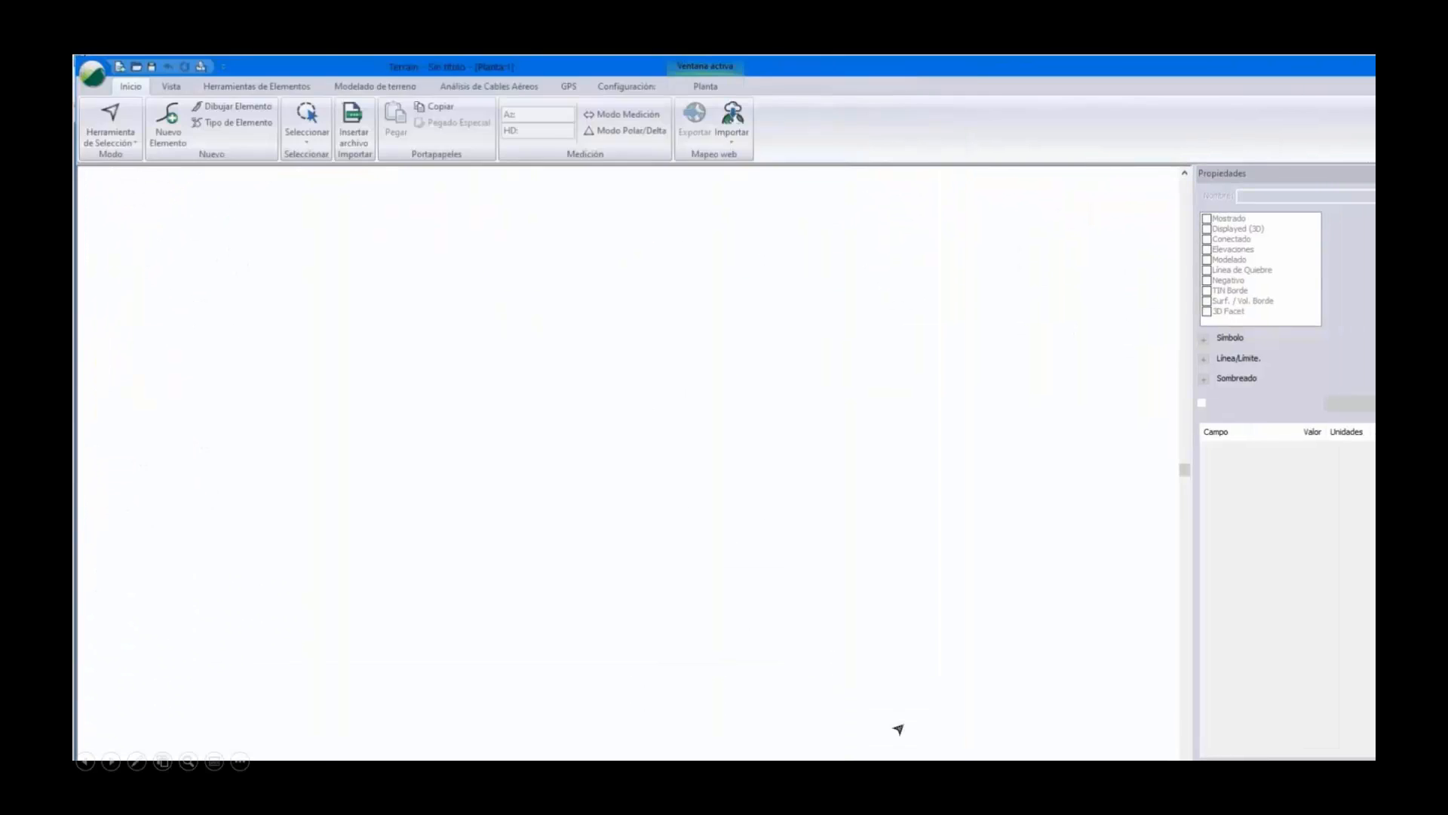
pyautogui.click(591, 759)
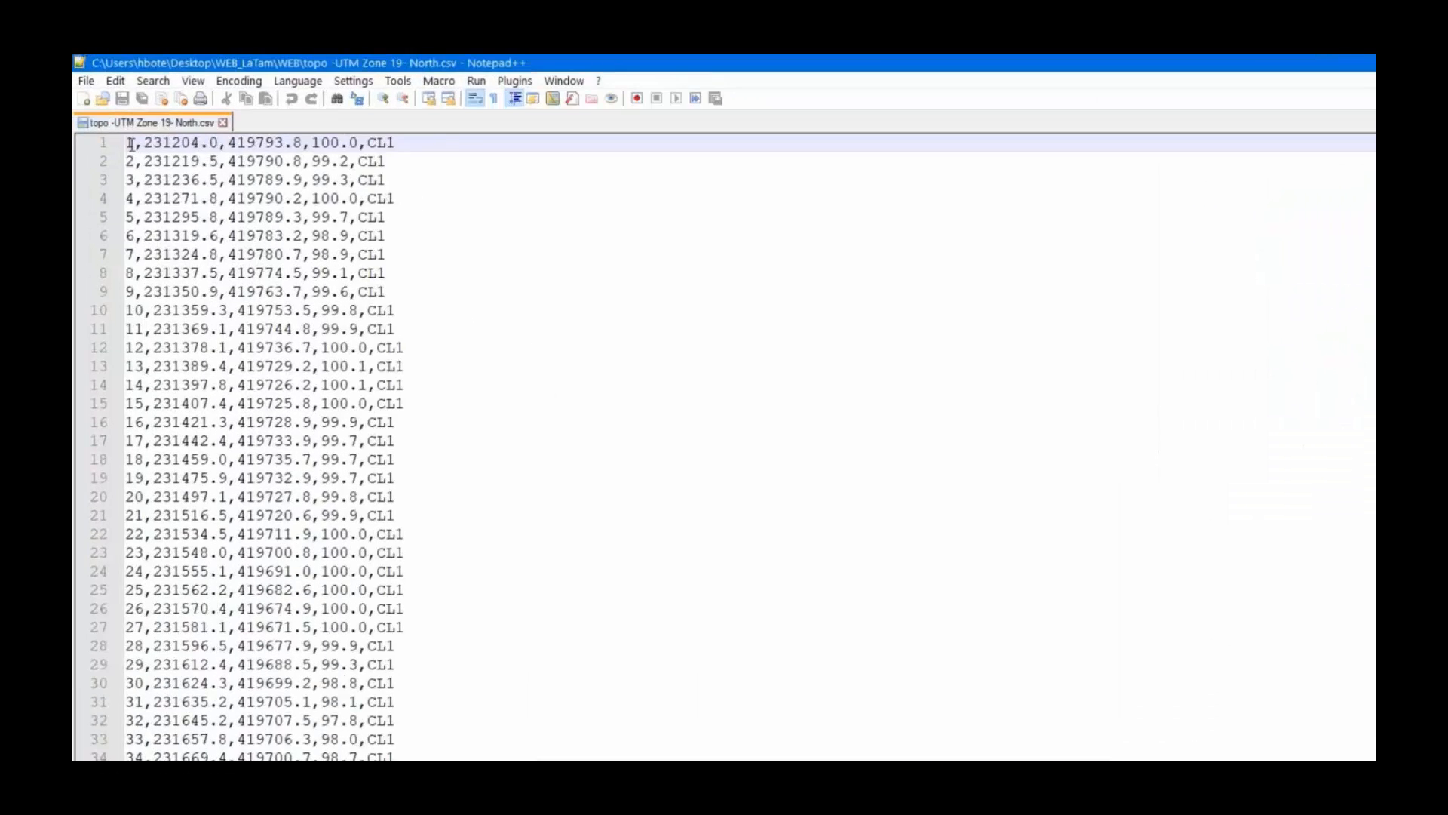
pyautogui.scroll(-8, 527, 242)
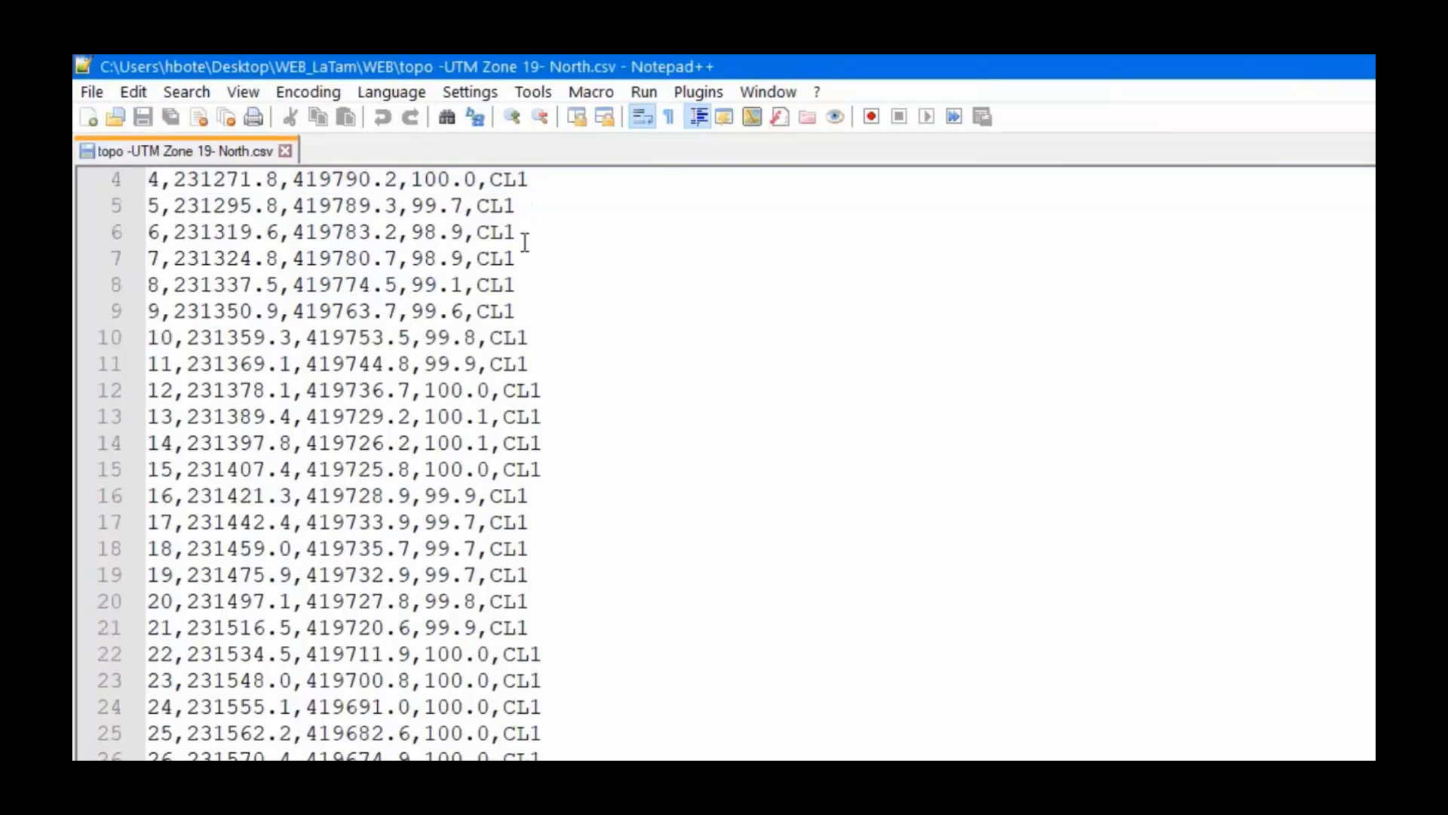
pyautogui.scroll(-9, 528, 242)
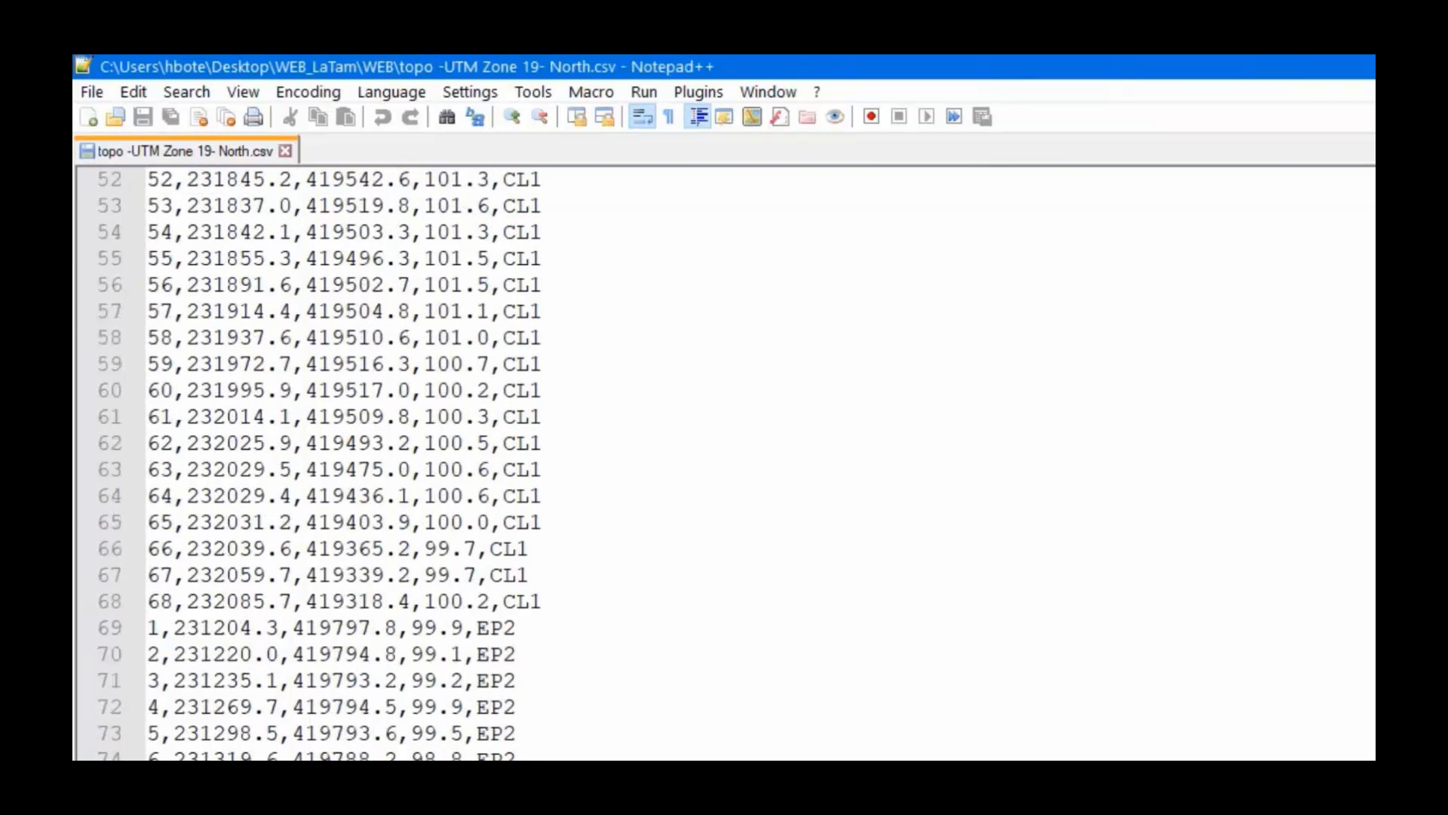
pyautogui.scroll(-10, 504, 640)
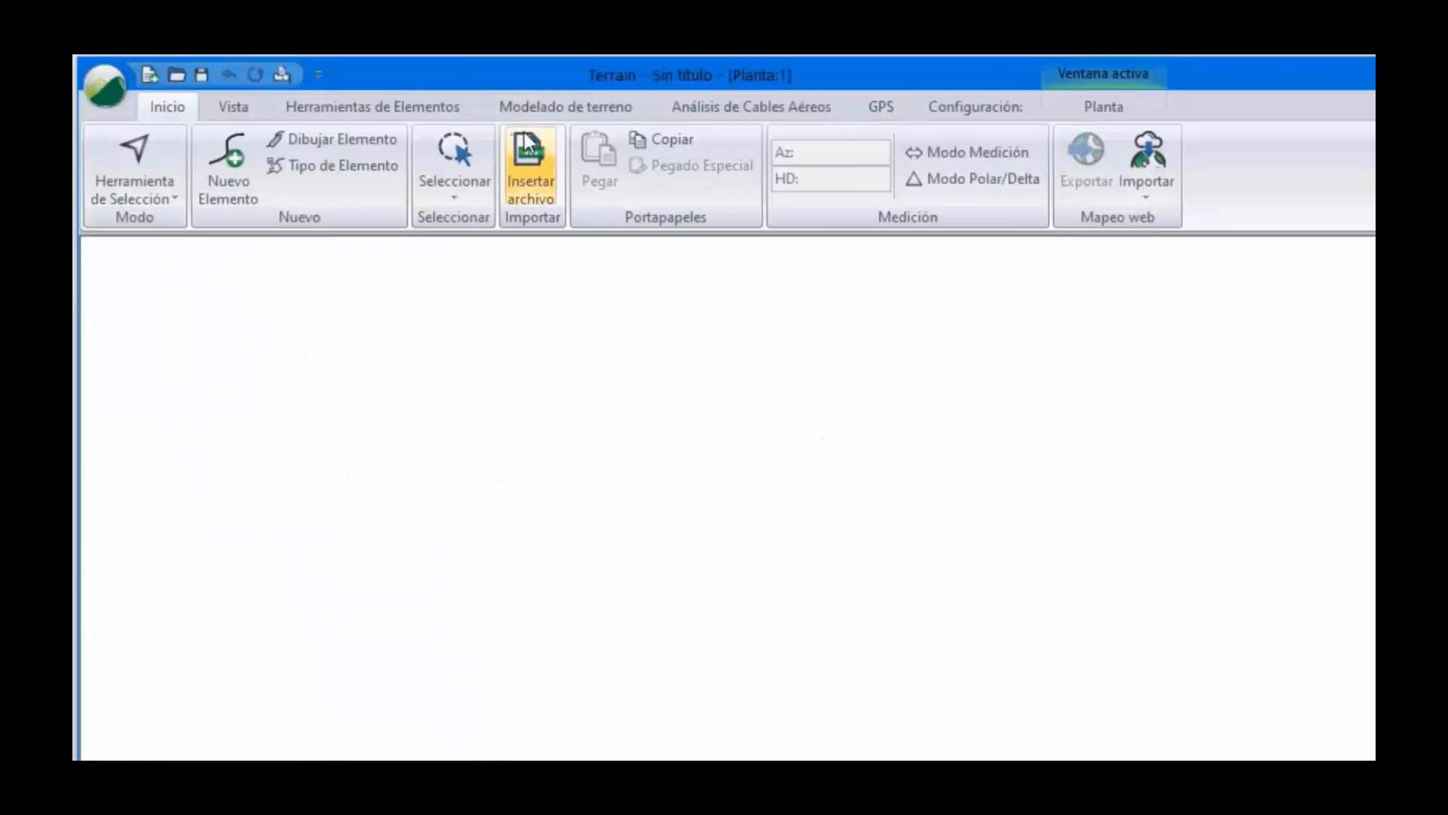
# Insert the survey file topo -UTM Zone 19- North.csv from the North folder using the Colombia Example import format
pyautogui.click(496, 138)
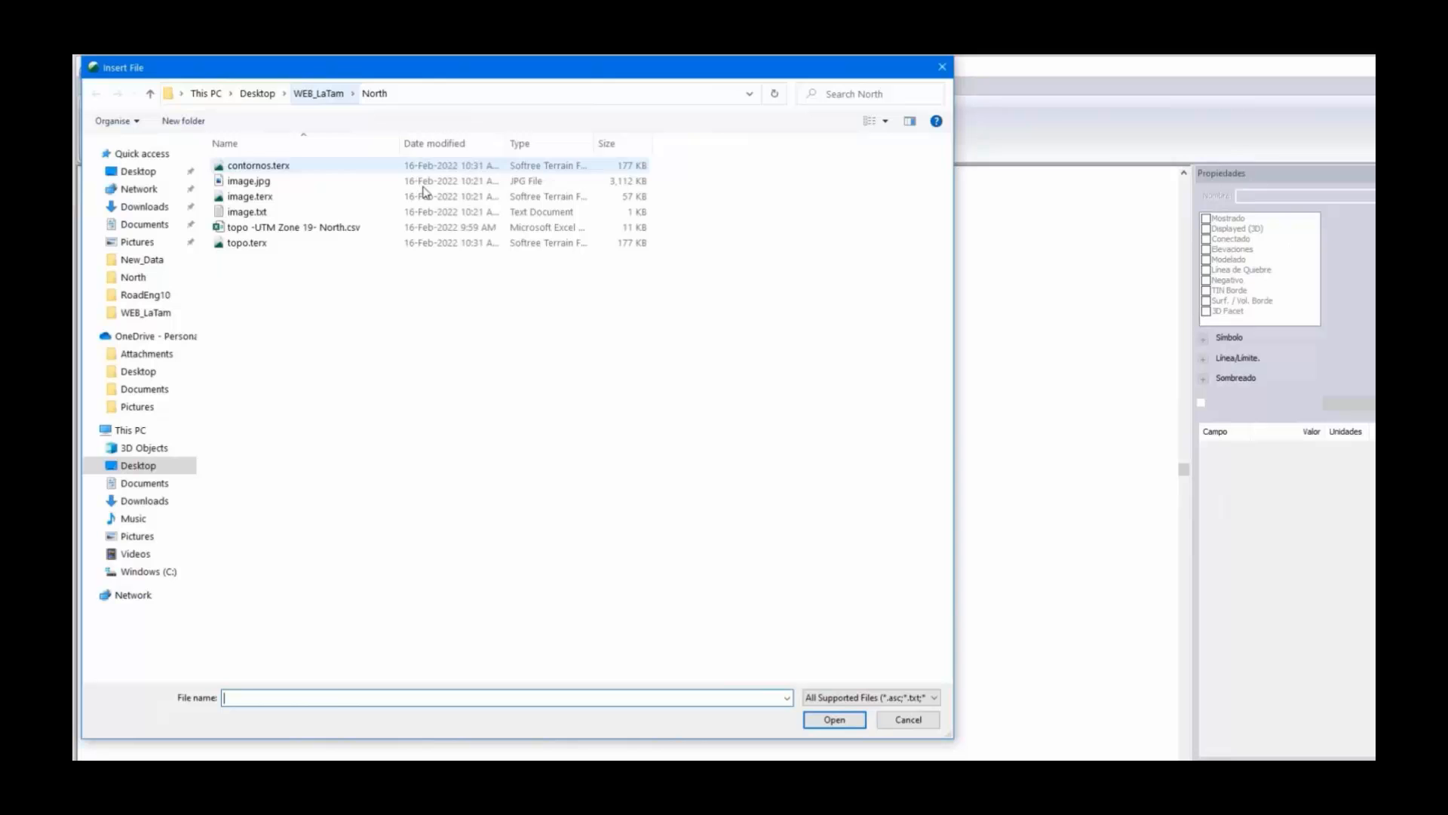
pyautogui.click(338, 235)
pyautogui.click(836, 719)
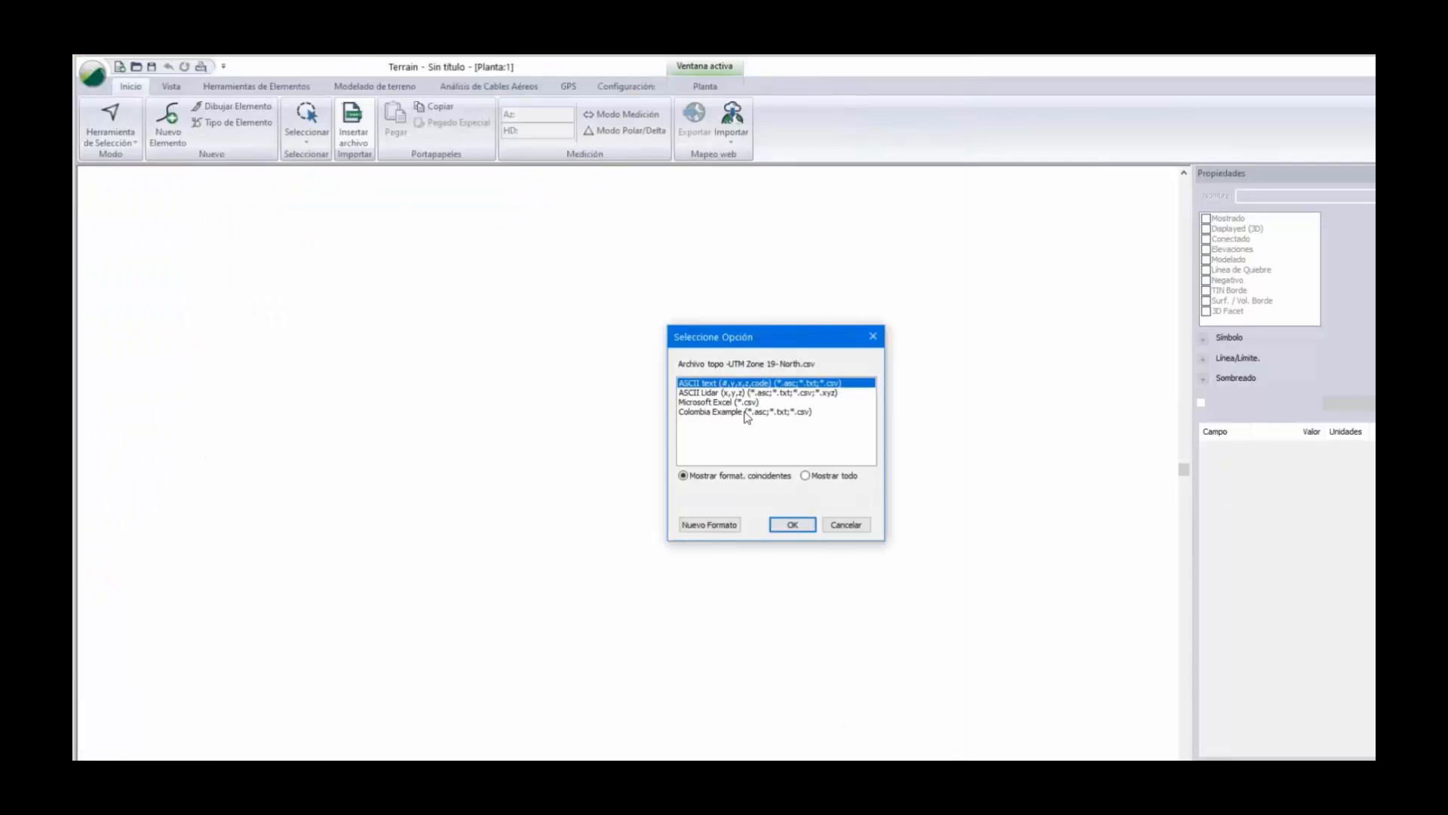
pyautogui.click(745, 413)
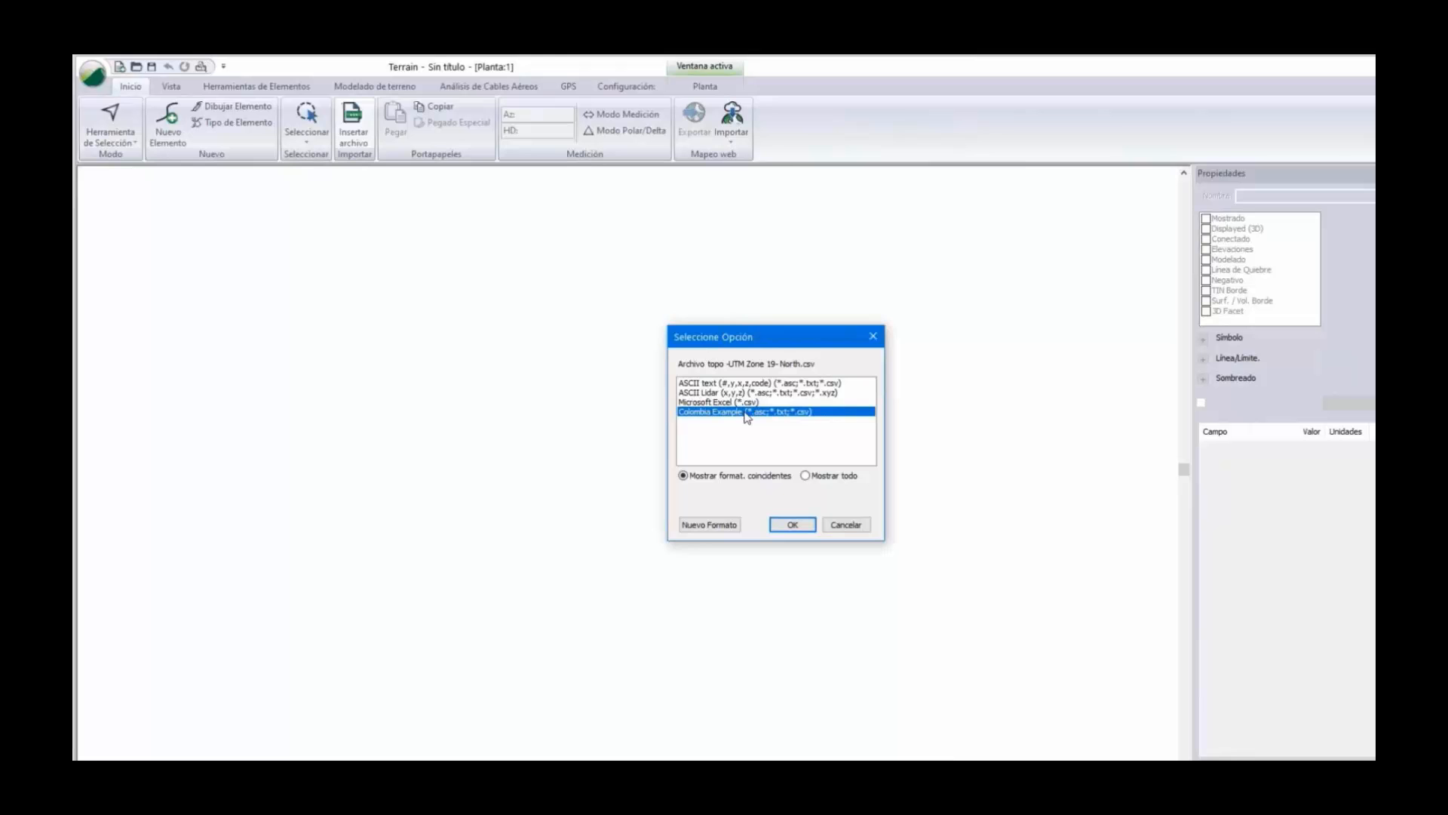
pyautogui.click(793, 525)
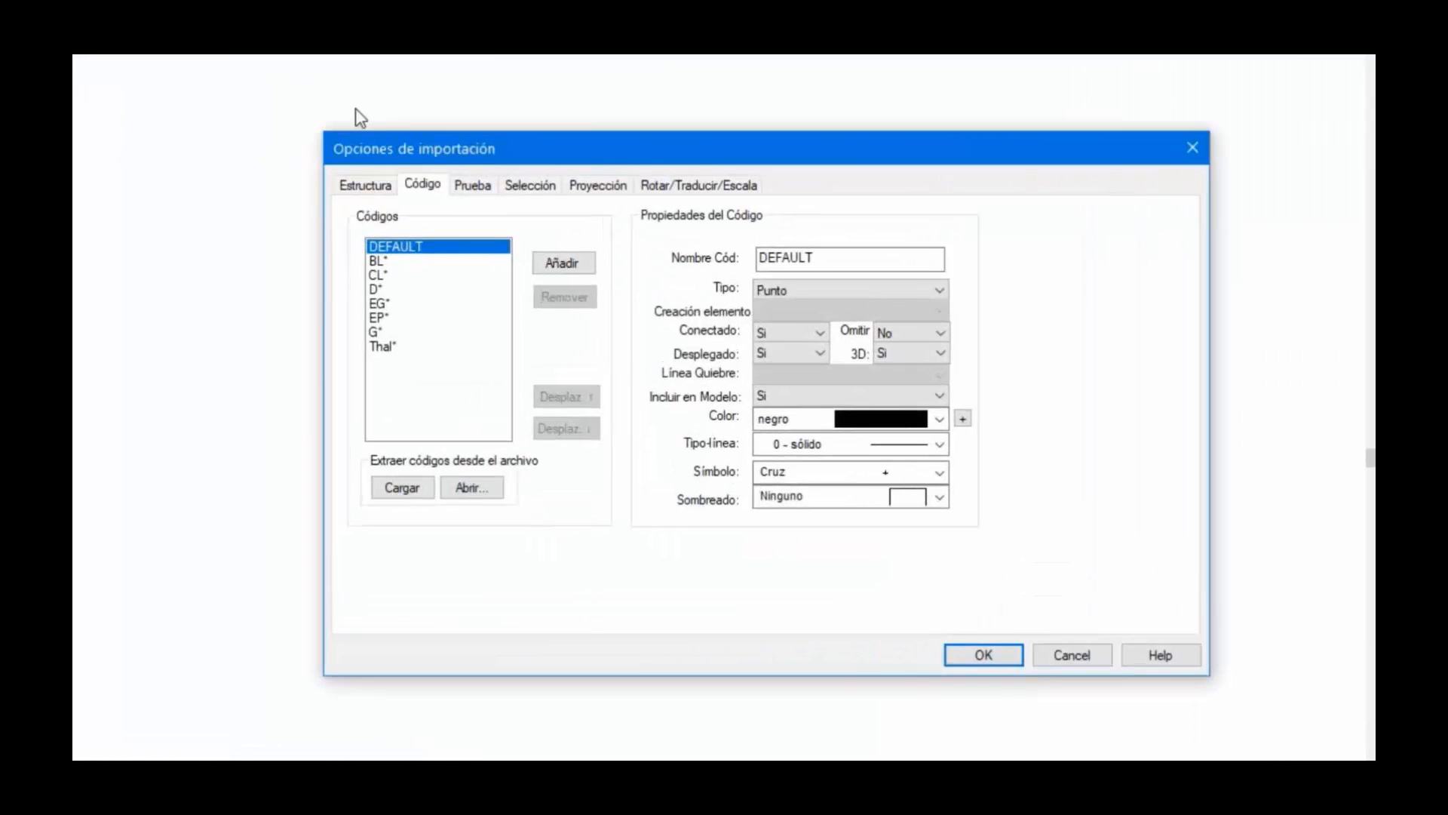
# Check the column structure of the import format and step through the first records of the file in the import test
pyautogui.click(463, 250)
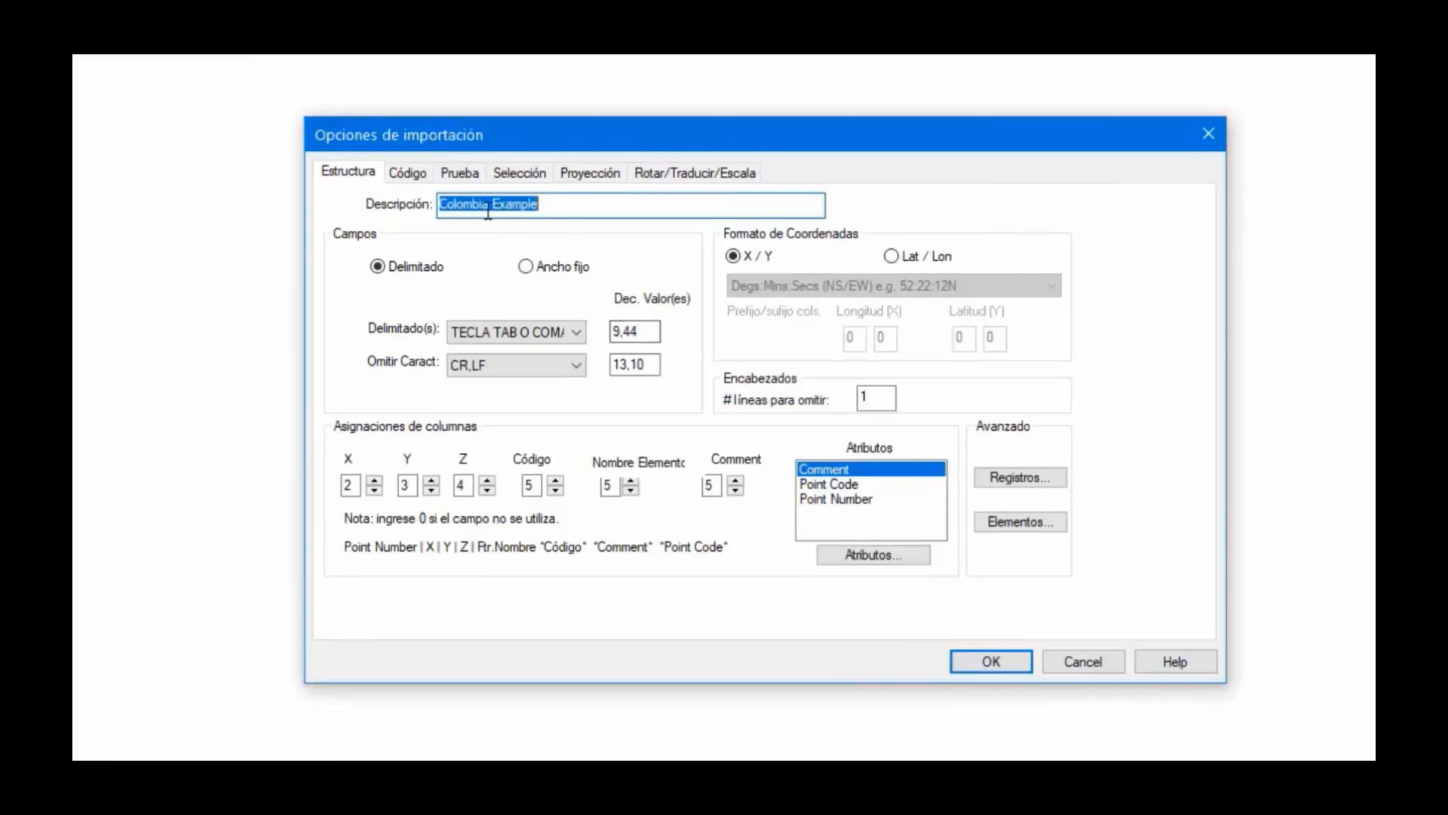
pyautogui.click(458, 173)
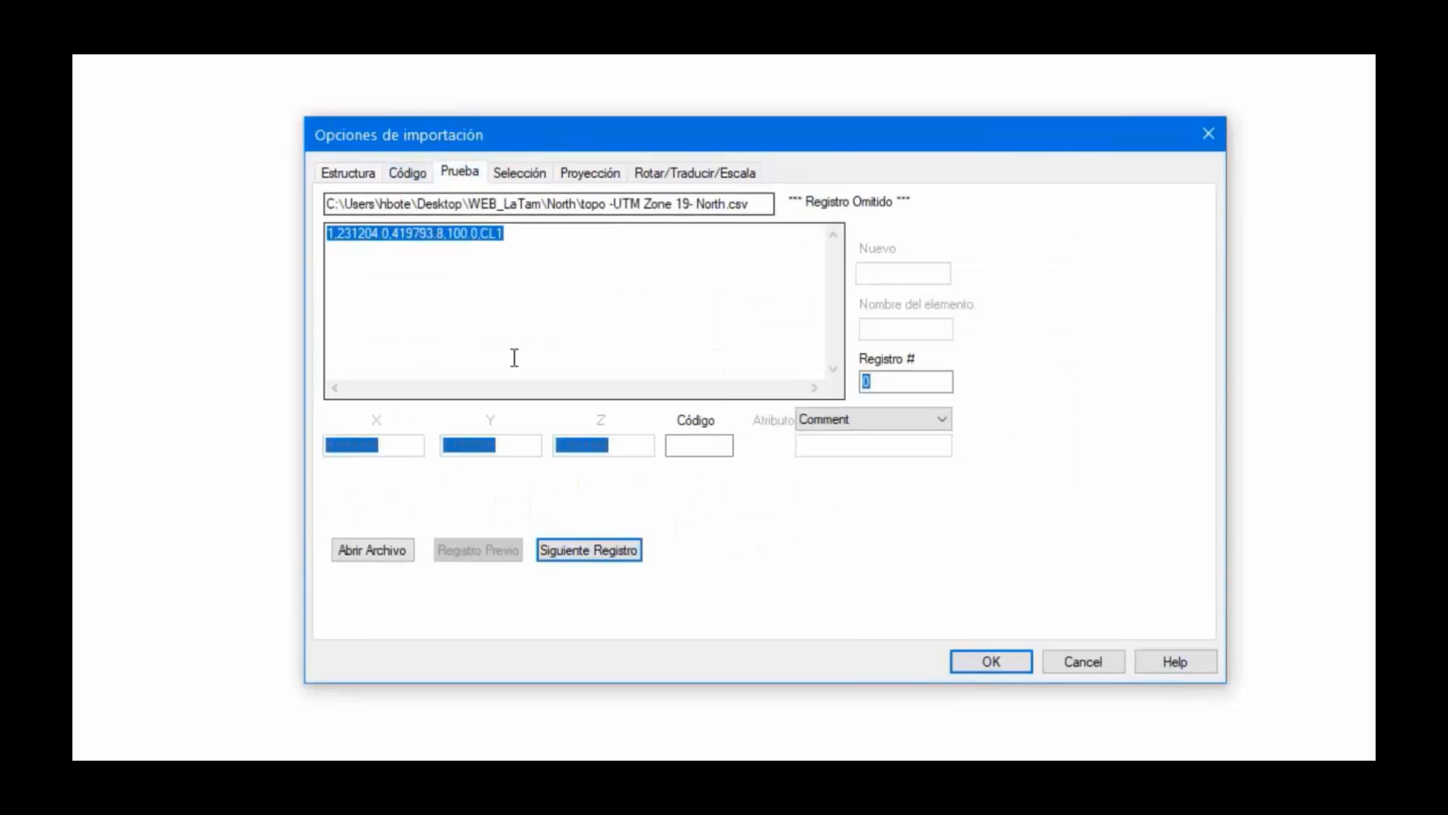
pyautogui.click(590, 550)
pyautogui.click(590, 550)
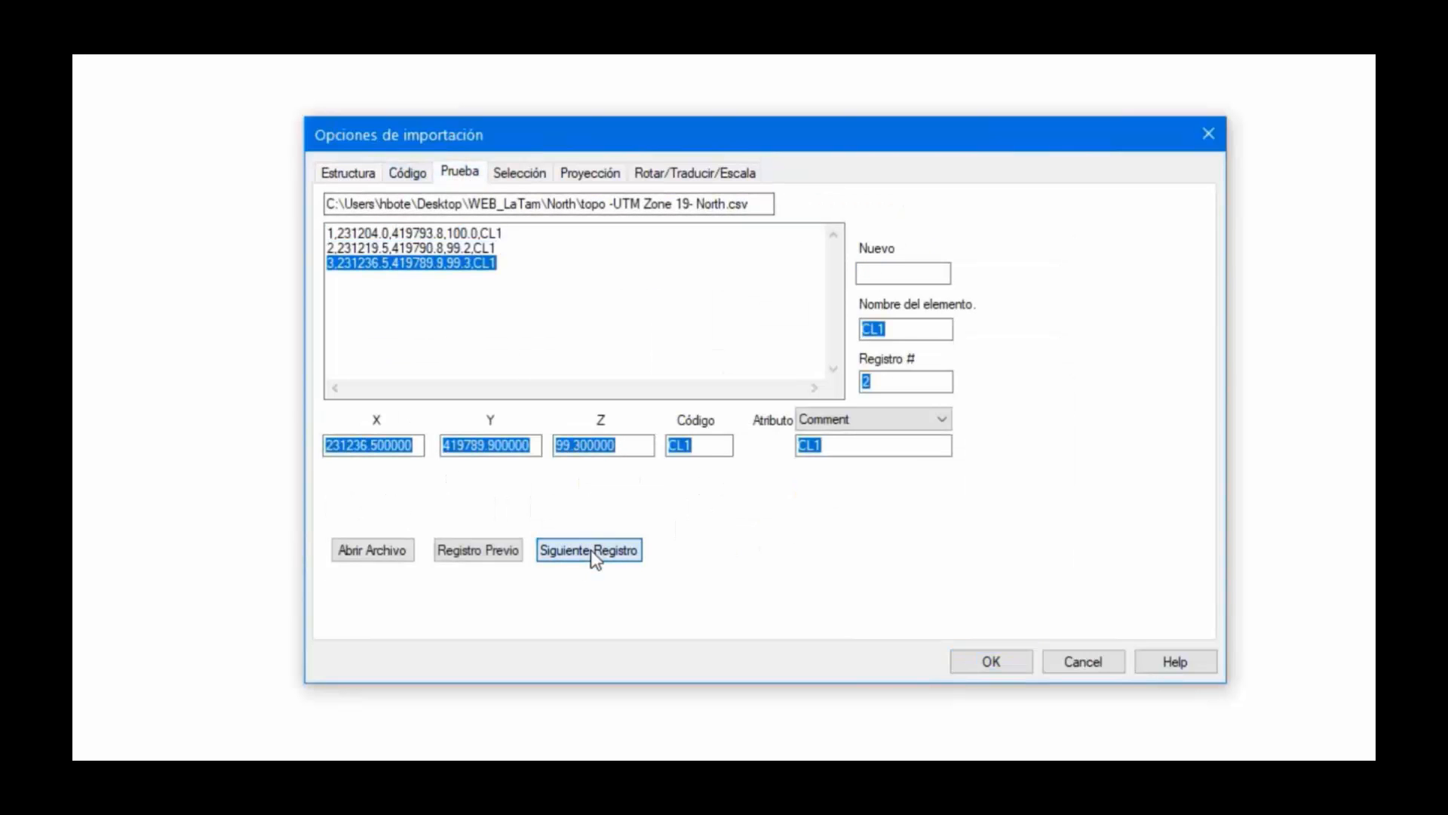
pyautogui.click(591, 550)
pyautogui.click(591, 550)
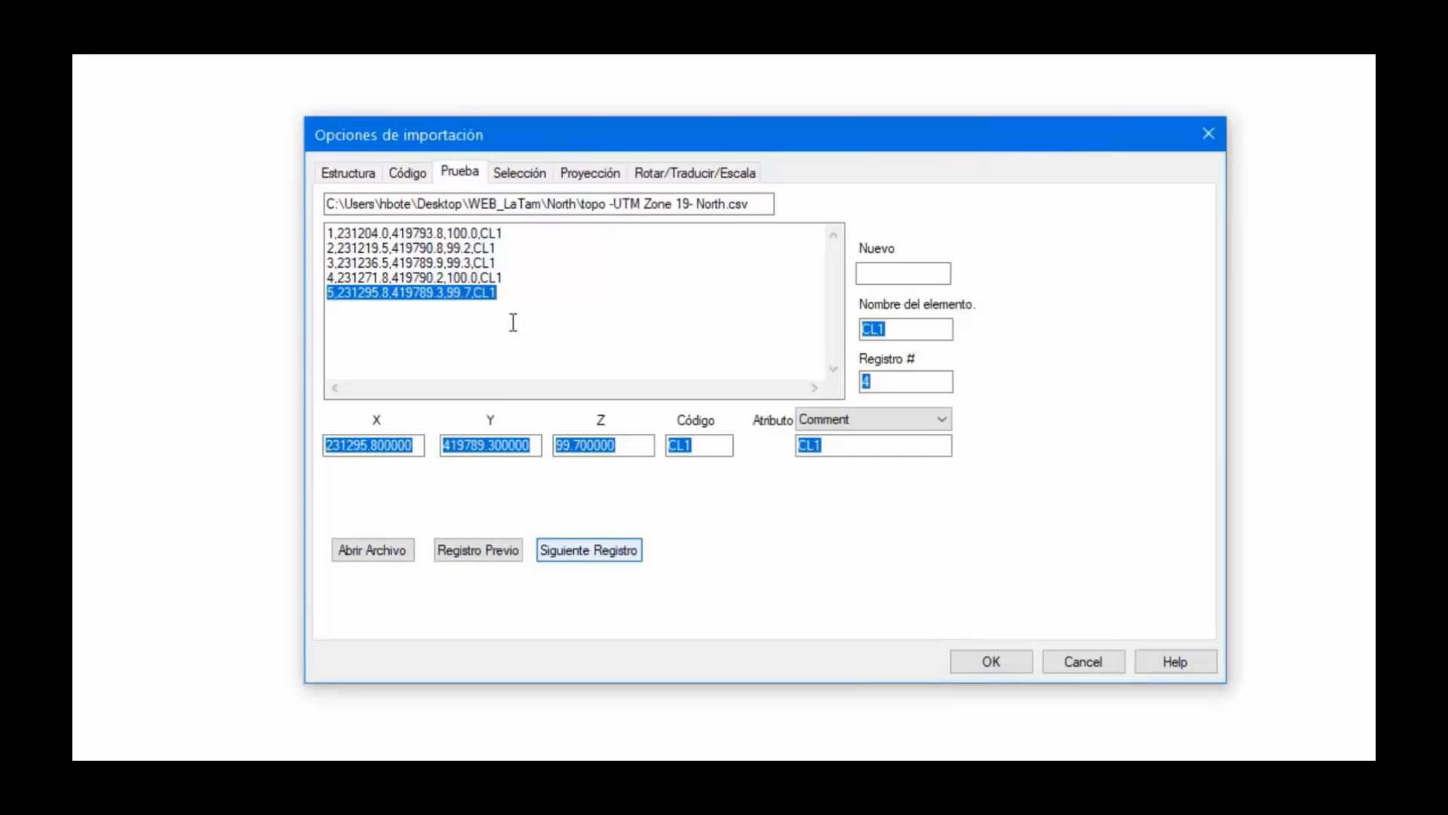
# Review the import properties assigned to the codes BL*, EP* and CL*
pyautogui.click(408, 175)
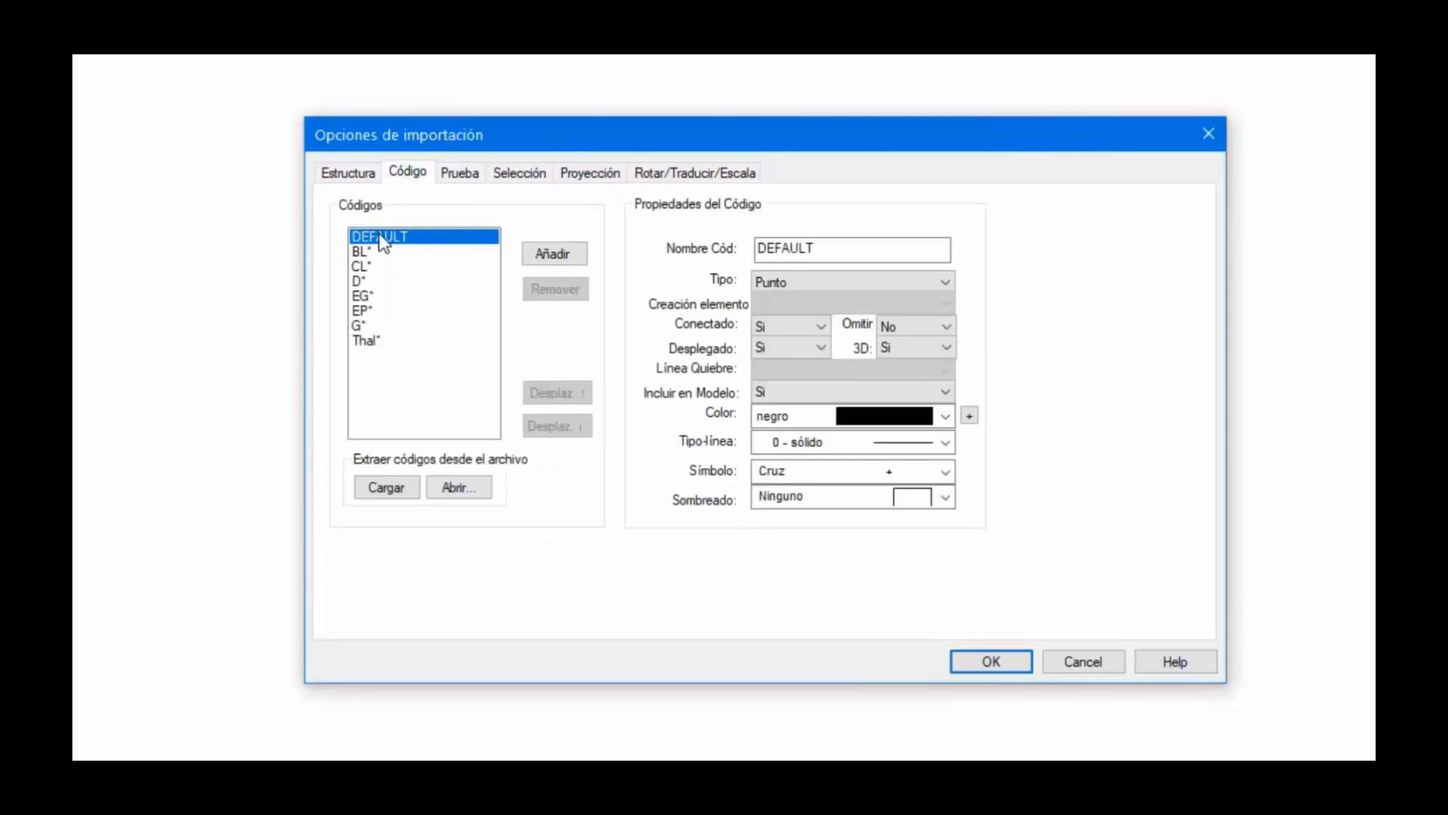
pyautogui.click(362, 252)
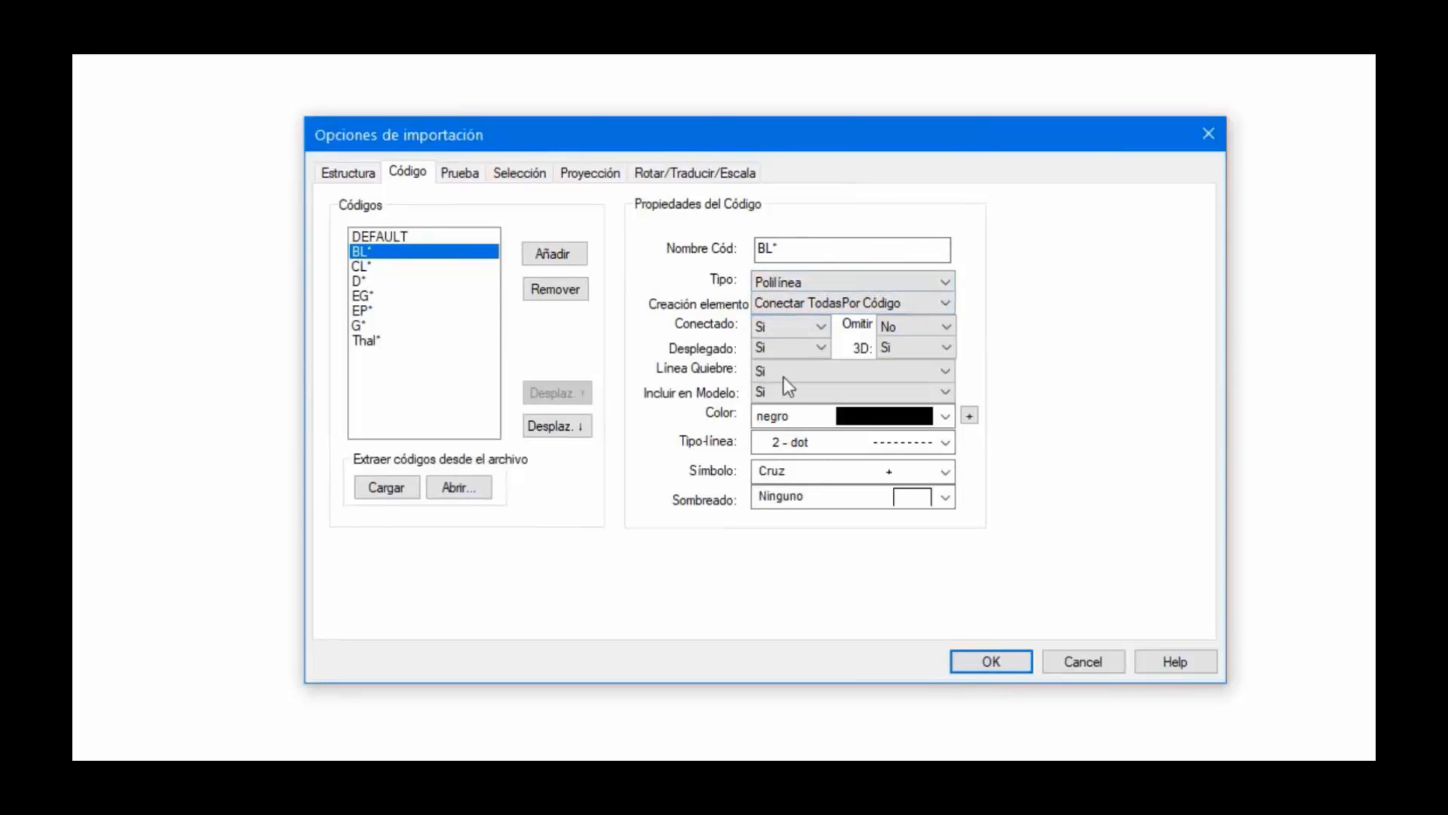
pyautogui.click(362, 310)
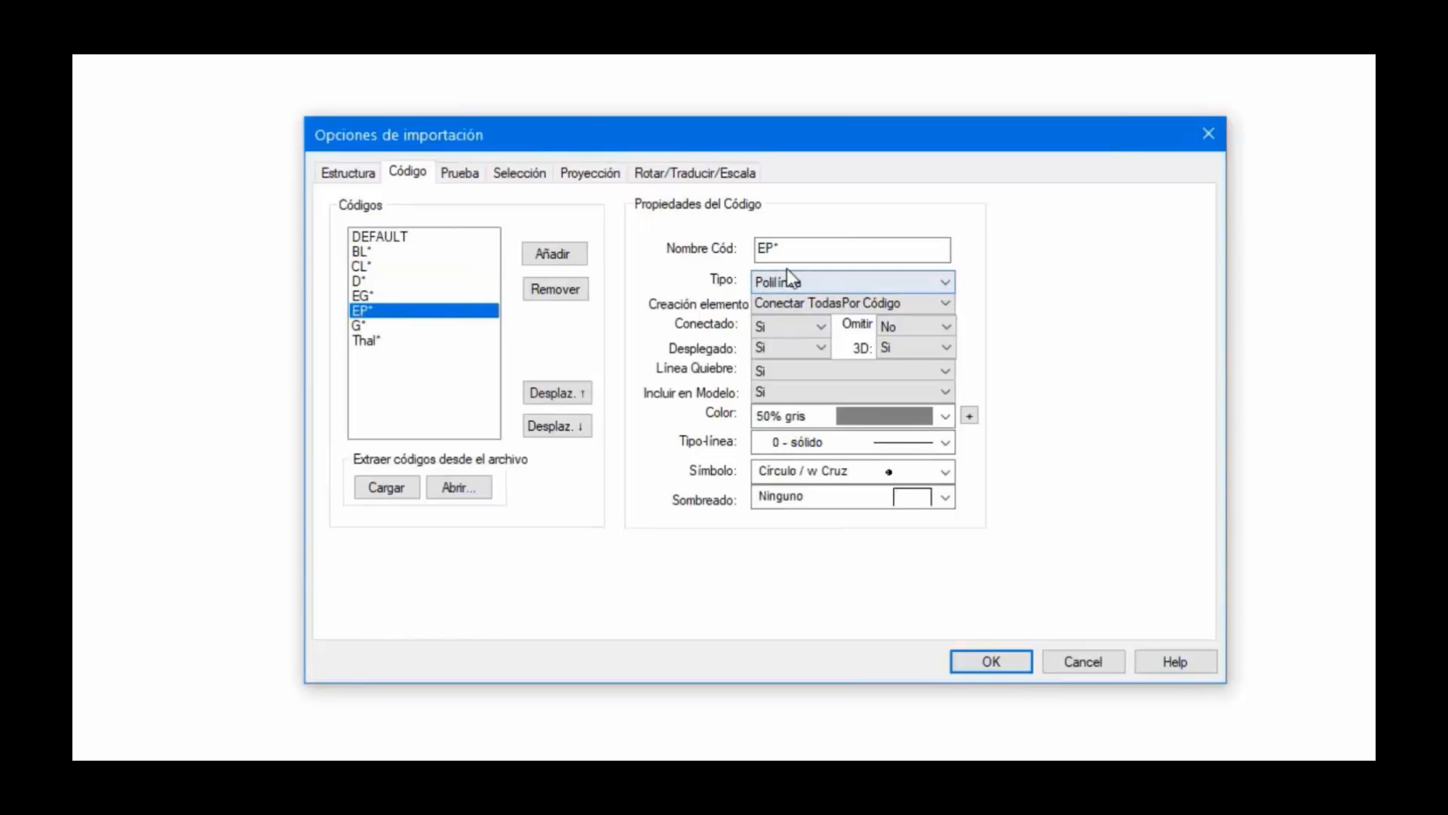
pyautogui.click(370, 264)
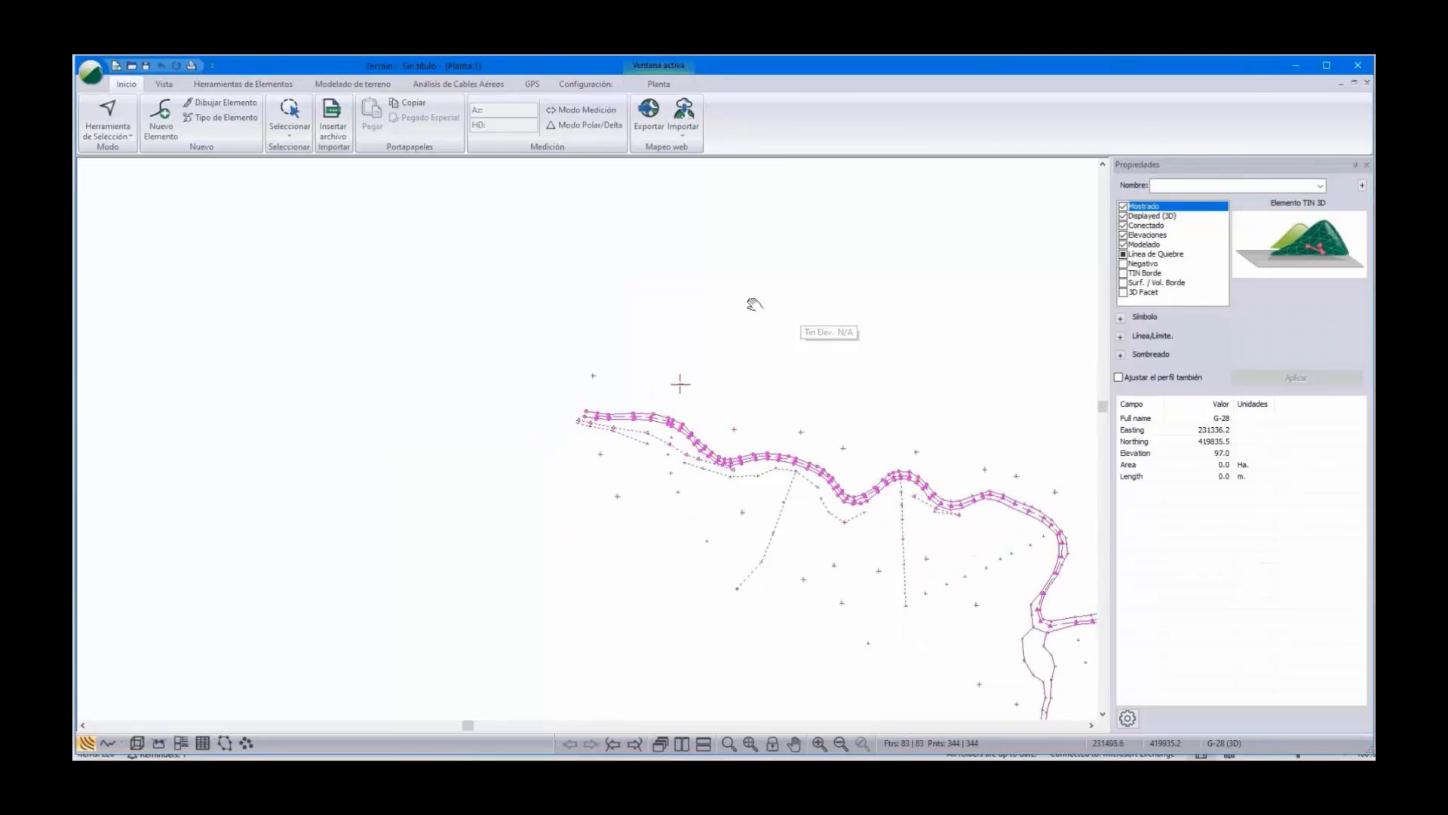
# Turn on the north arrow in the plan window options for the imported survey
pyautogui.moveTo(754, 304); pyautogui.dragTo(550, 223, button='middle')
pyautogui.click(567, 228)
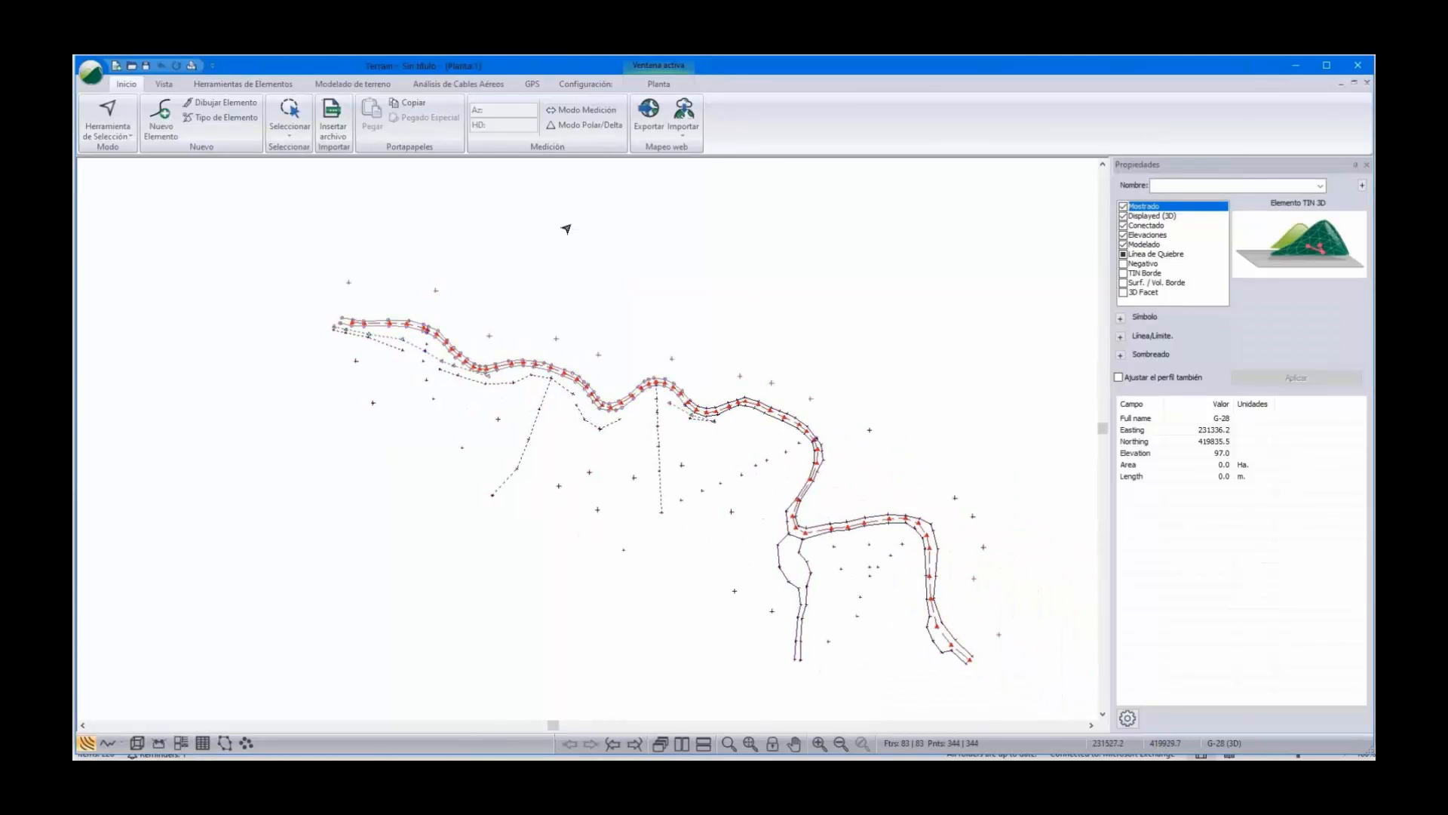
pyautogui.moveTo(839, 351); pyautogui.dragTo(816, 313, button='middle')
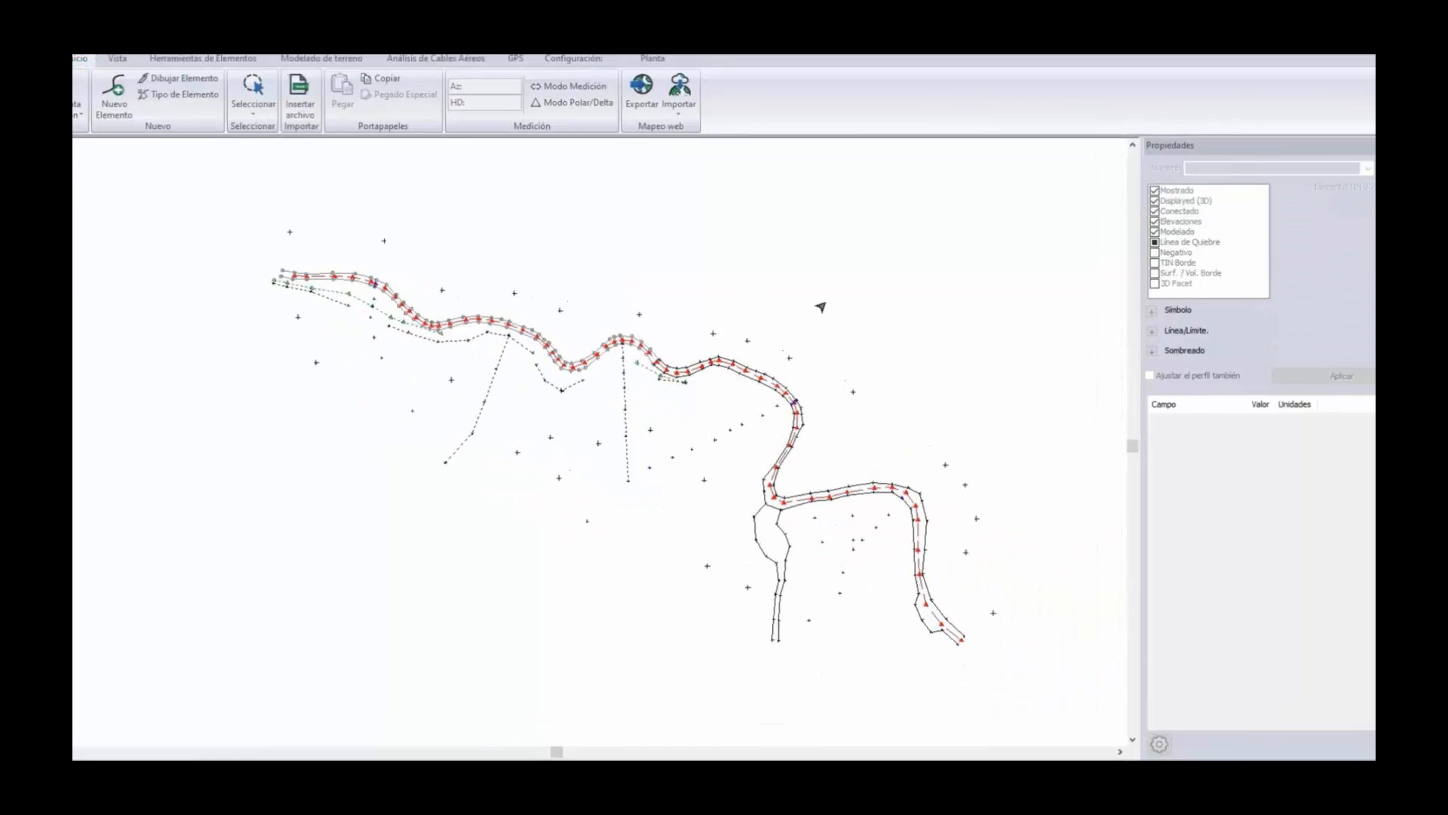
pyautogui.rightClick(821, 307)
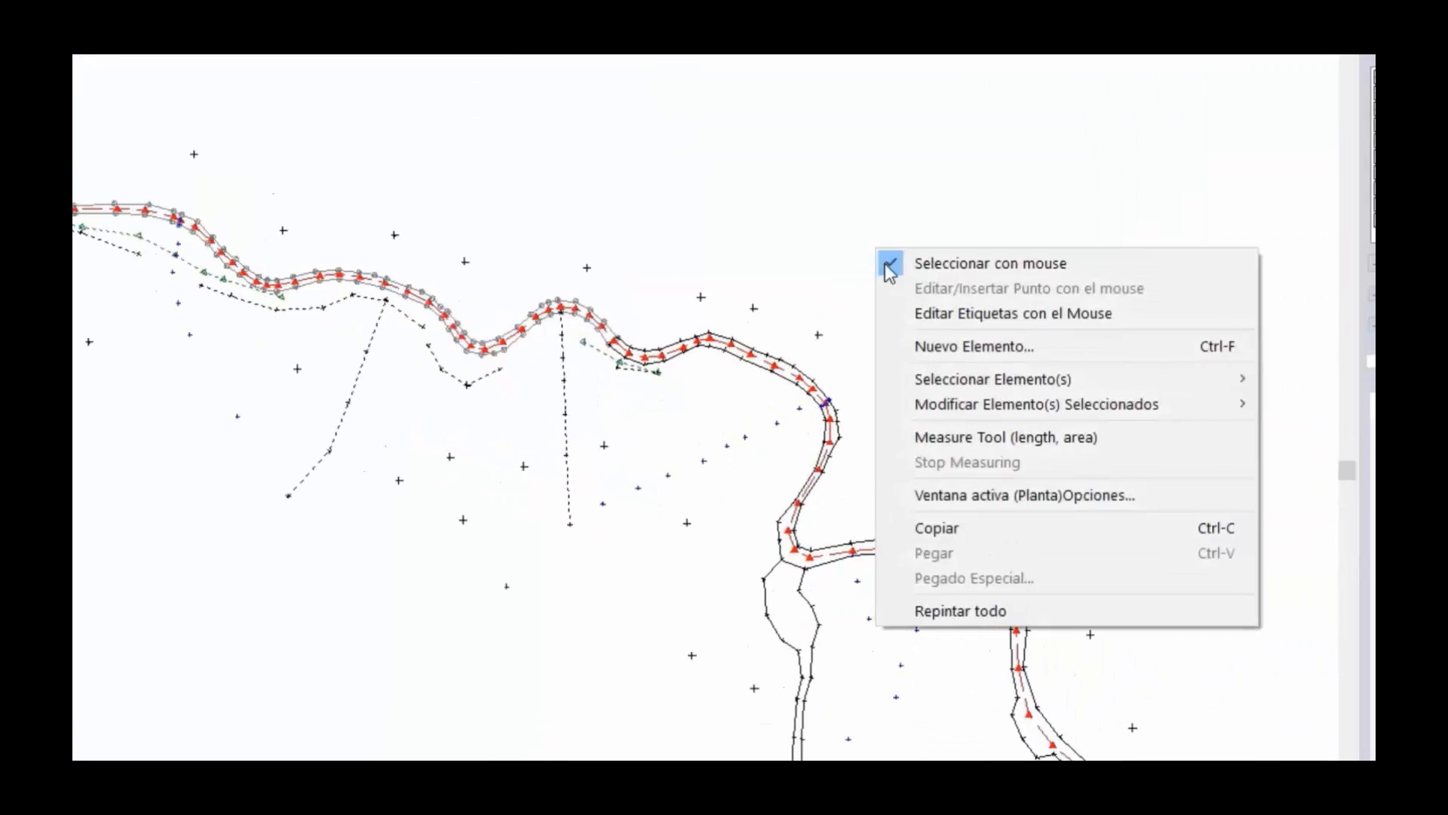
pyautogui.click(898, 465)
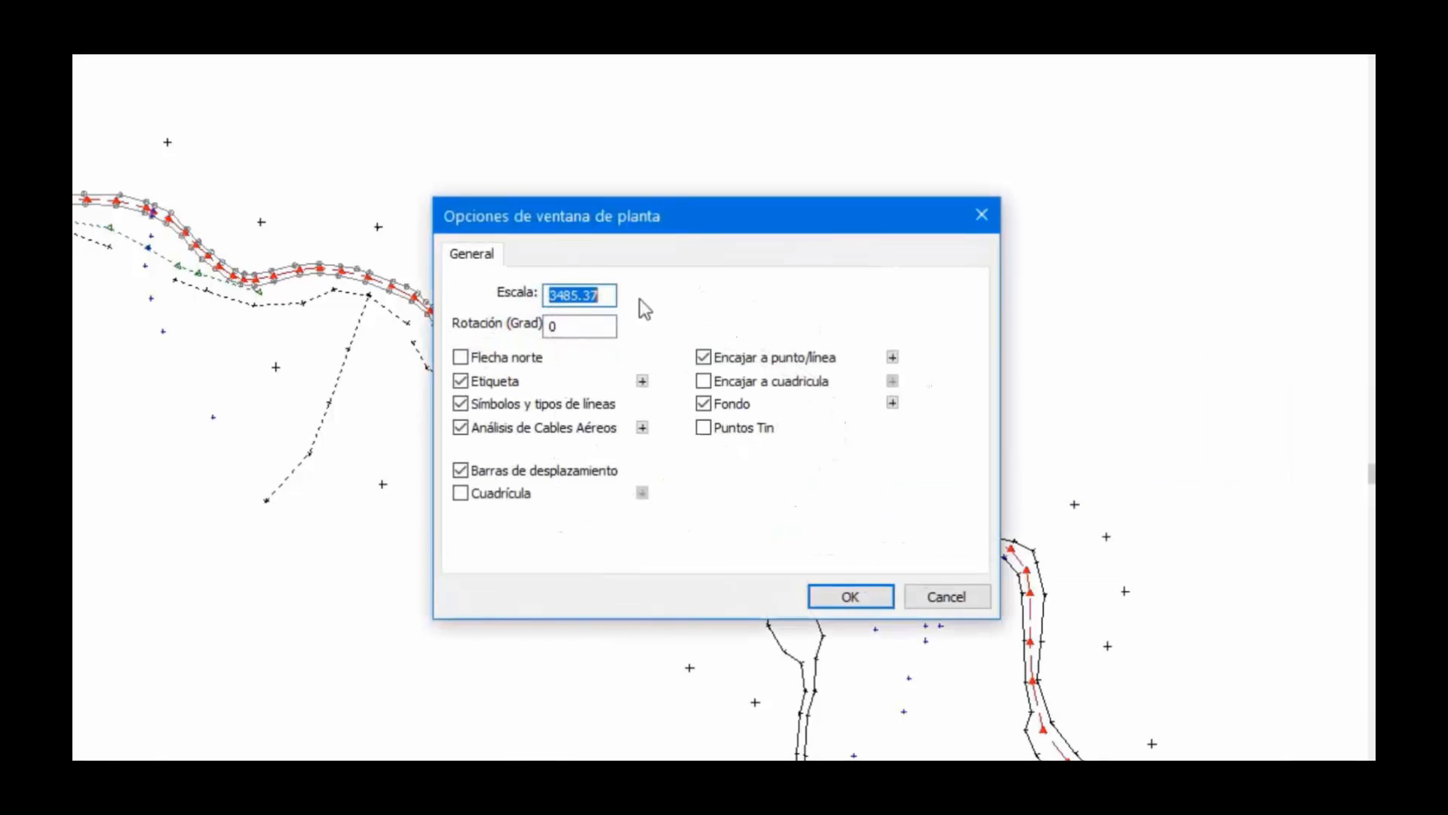
pyautogui.click(469, 360)
pyautogui.click(850, 597)
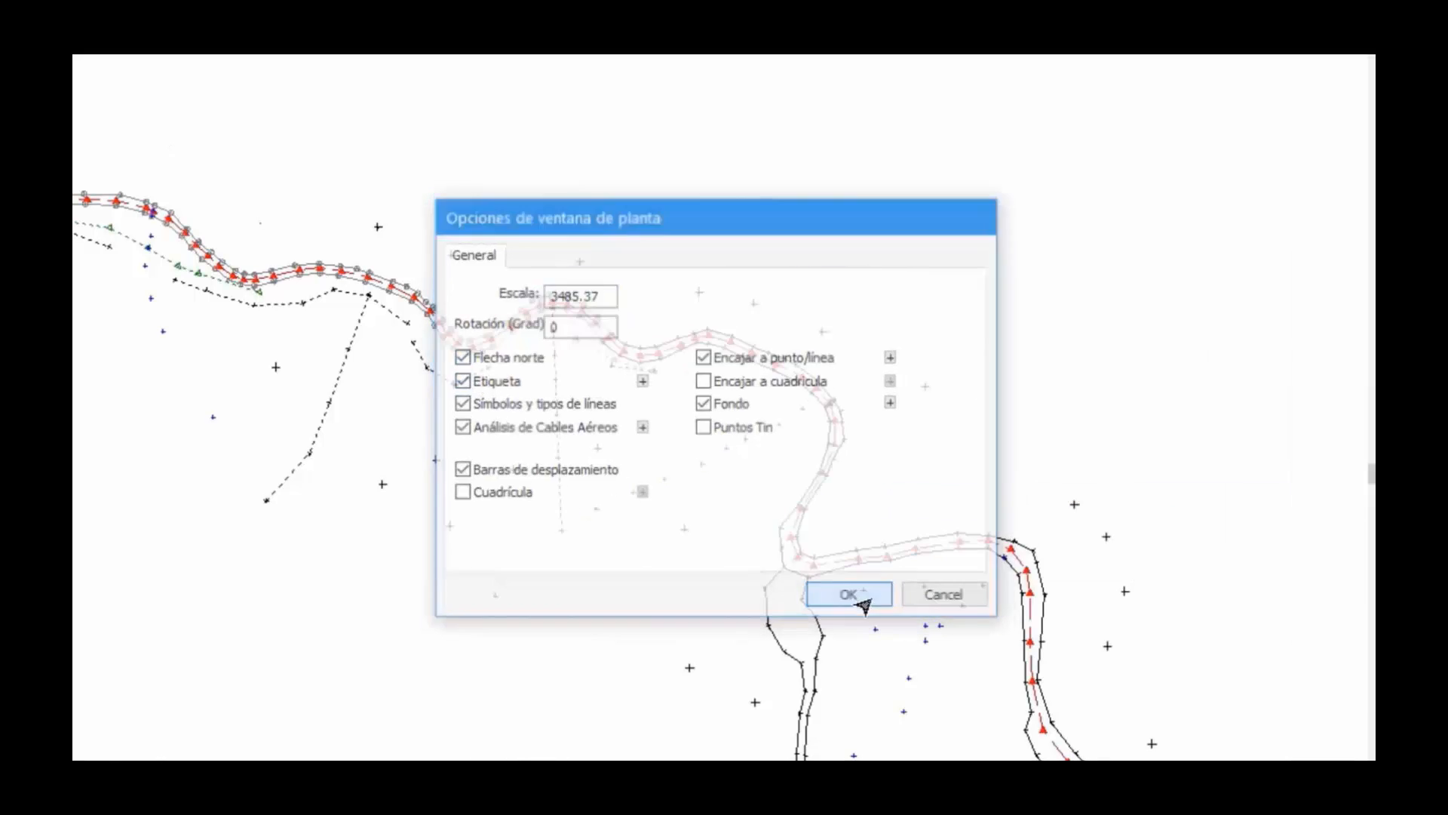
# Select the road edge line EP2 and the centre line CL1 in the plan to inspect their properties
pyautogui.scroll(1, 551, 365)
pyautogui.scroll(1, 551, 365)
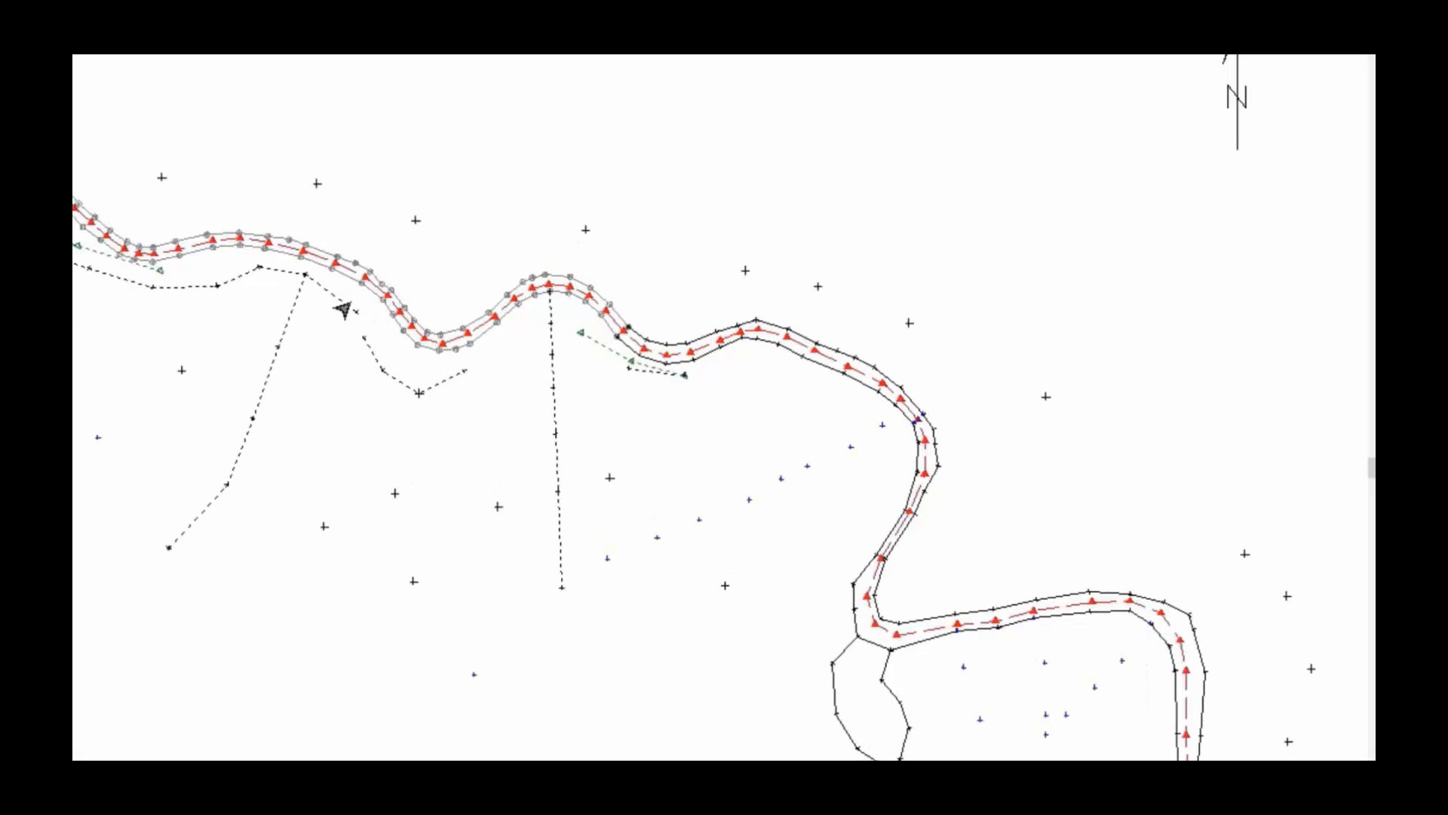
pyautogui.scroll(3, 326, 301)
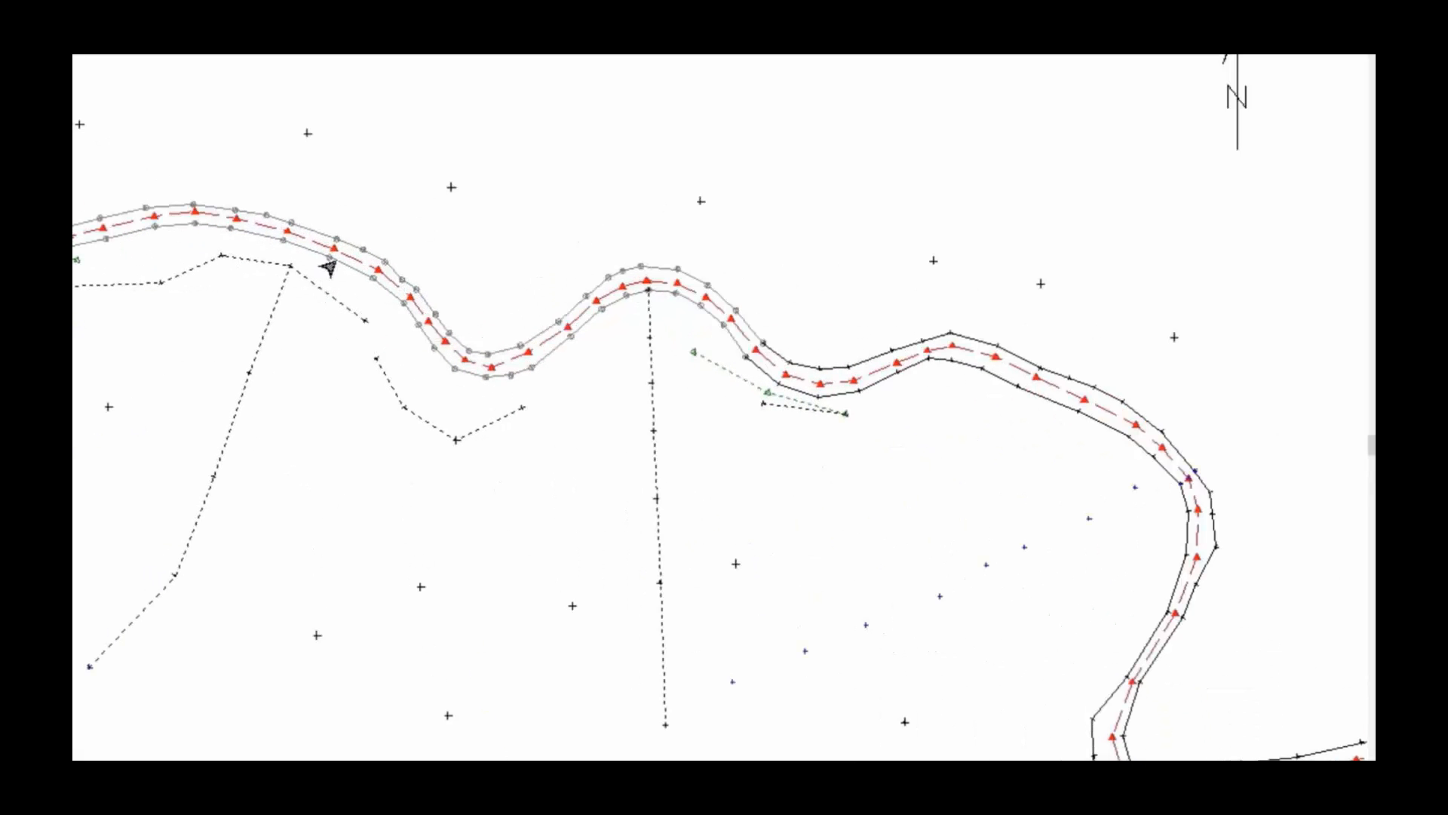
pyautogui.click(296, 237)
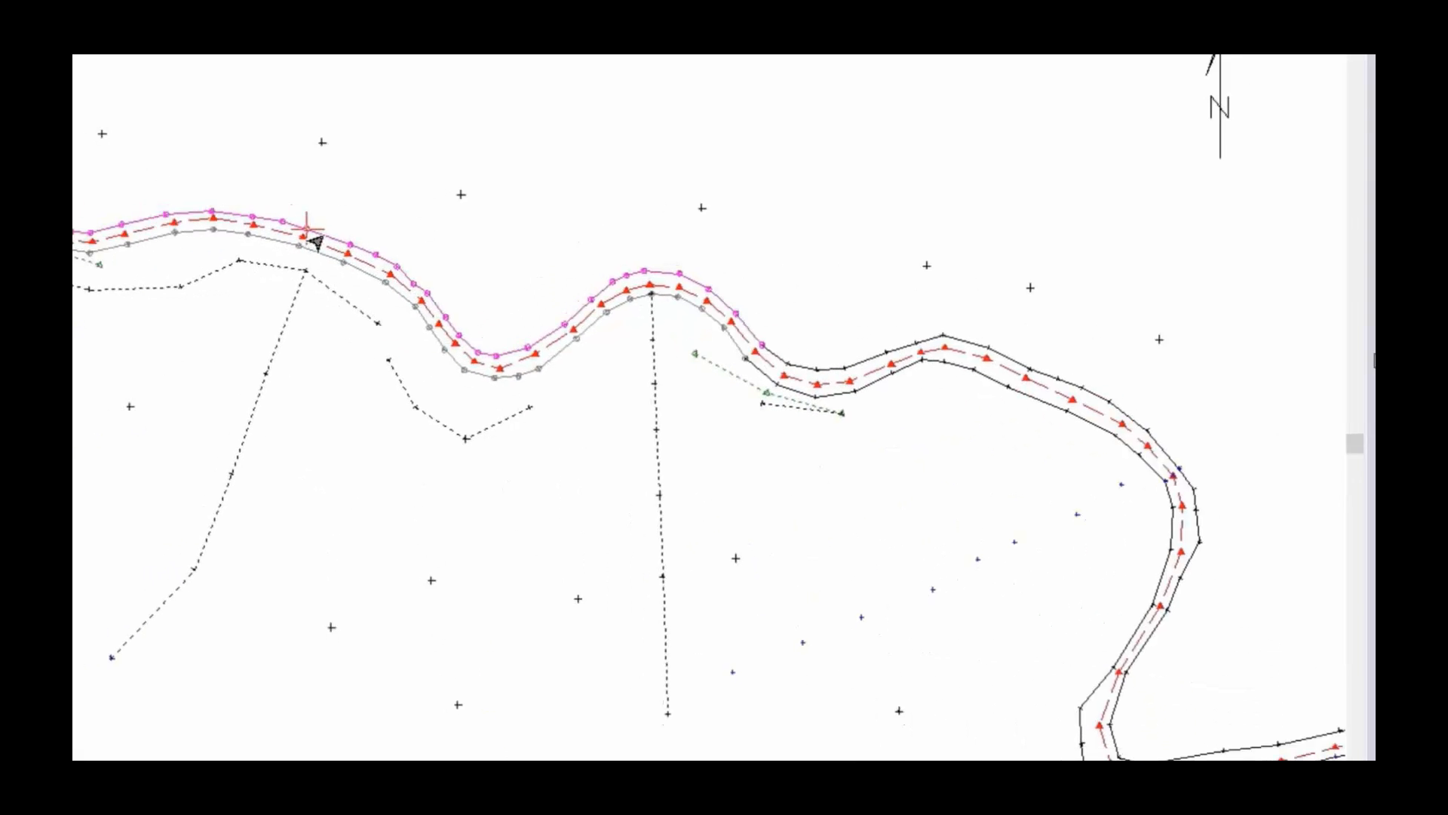
pyautogui.click(1123, 255)
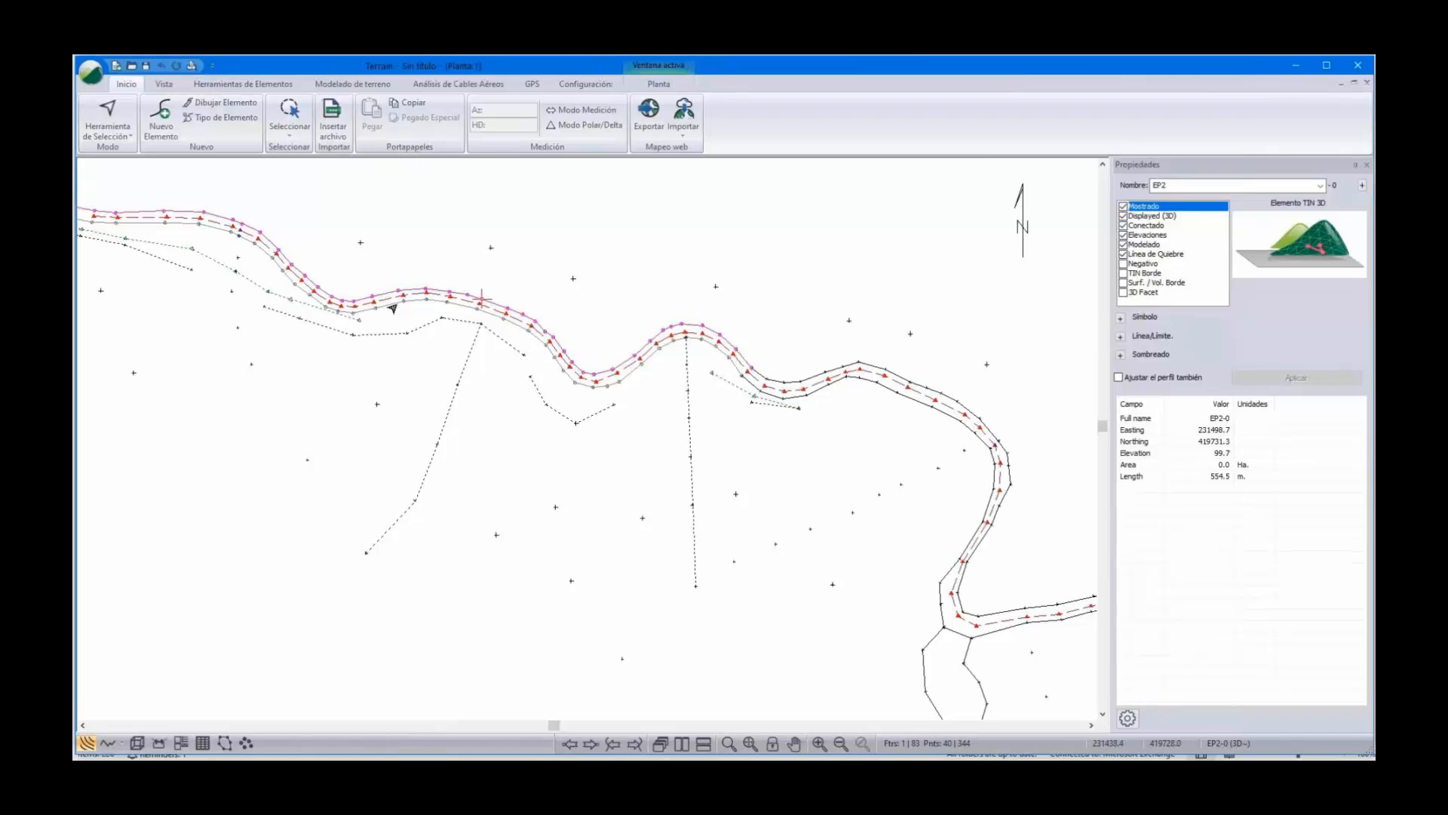
pyautogui.click(403, 300)
pyautogui.click(376, 304)
pyautogui.scroll(-1, 438, 276)
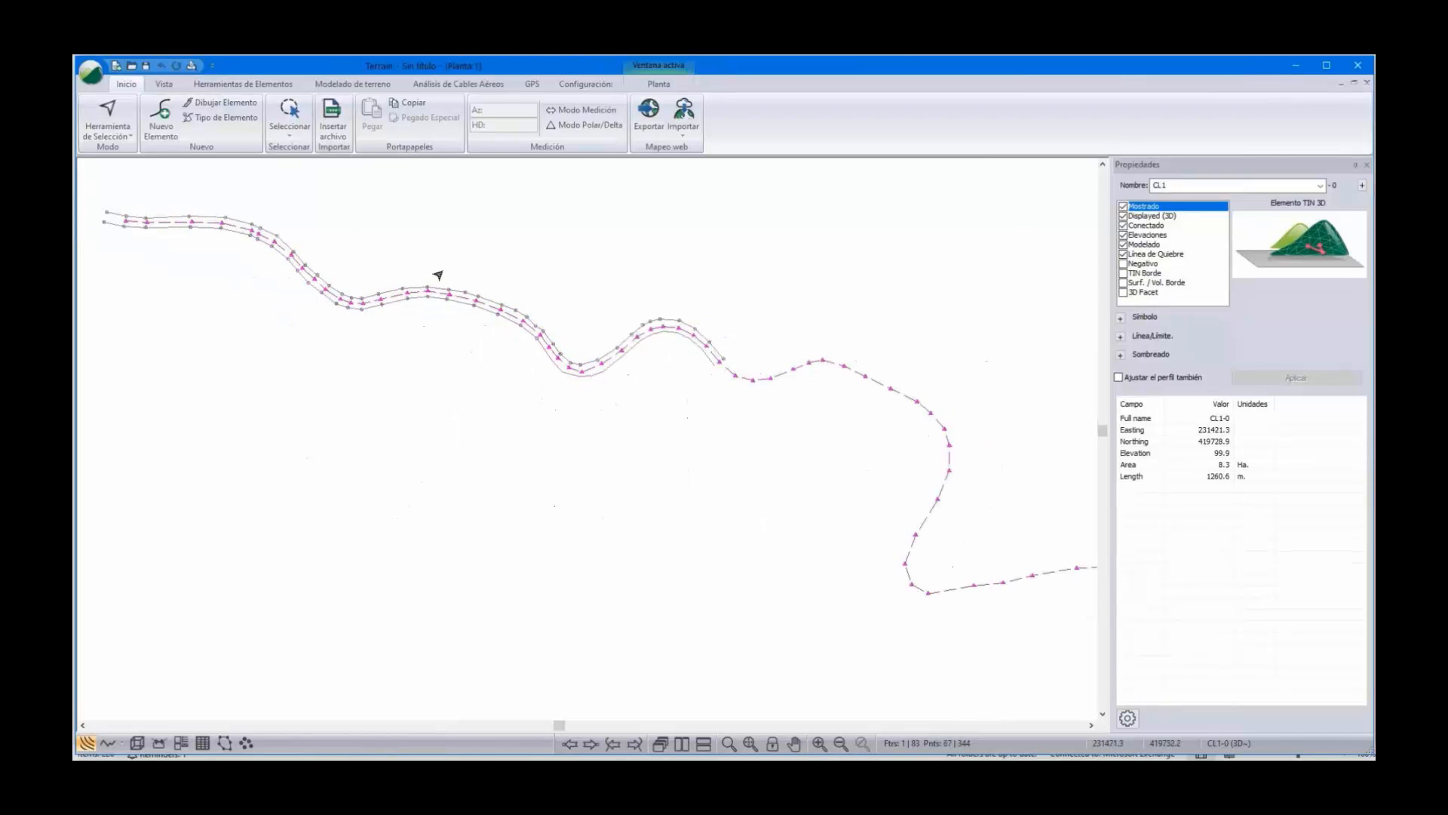
pyautogui.scroll(-4, 446, 287)
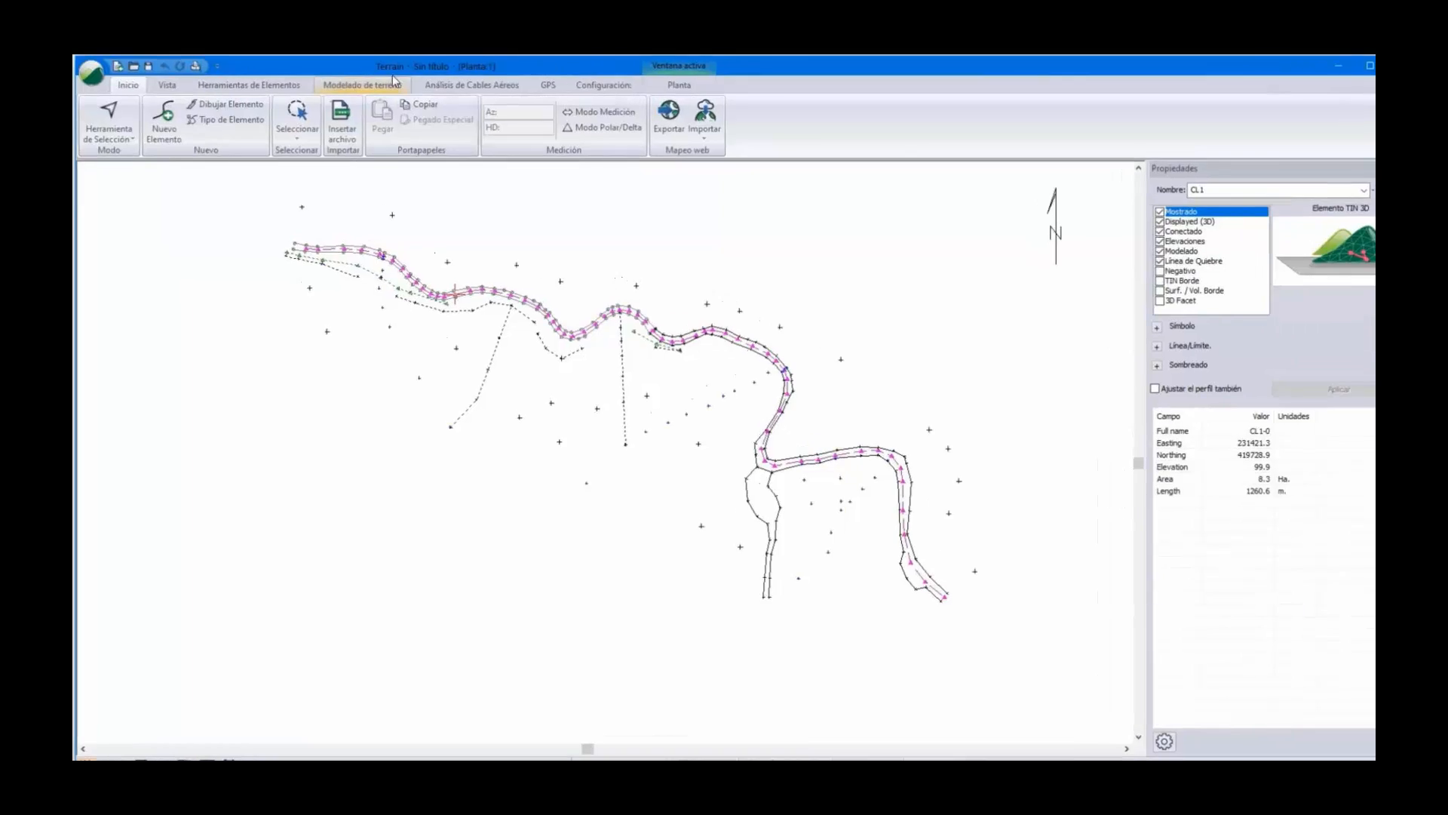
# Generate the terrain triangles with major and minor contours, setting the maximum side length to 100.00
pyautogui.click(352, 84)
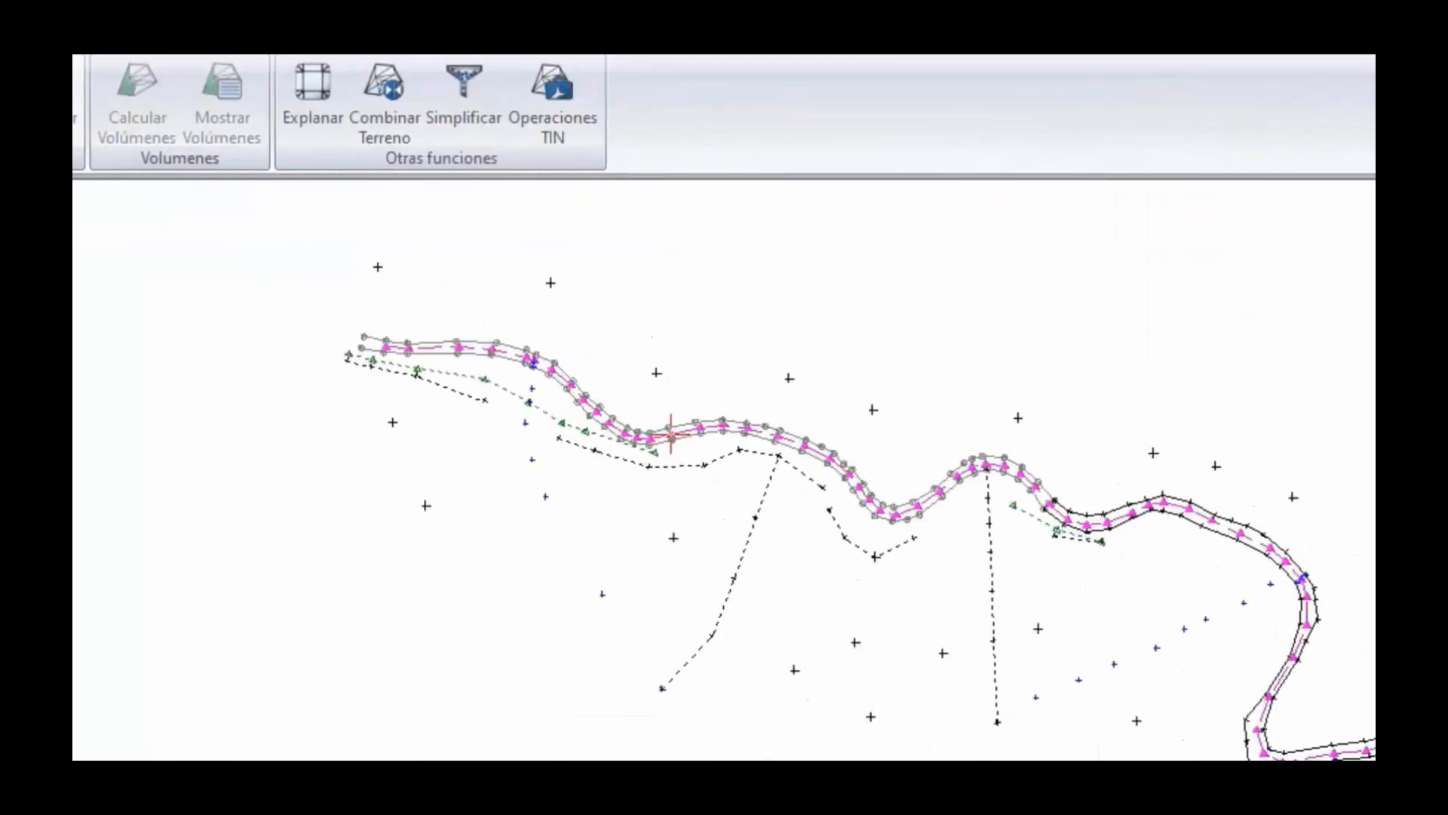
pyautogui.click(121, 167)
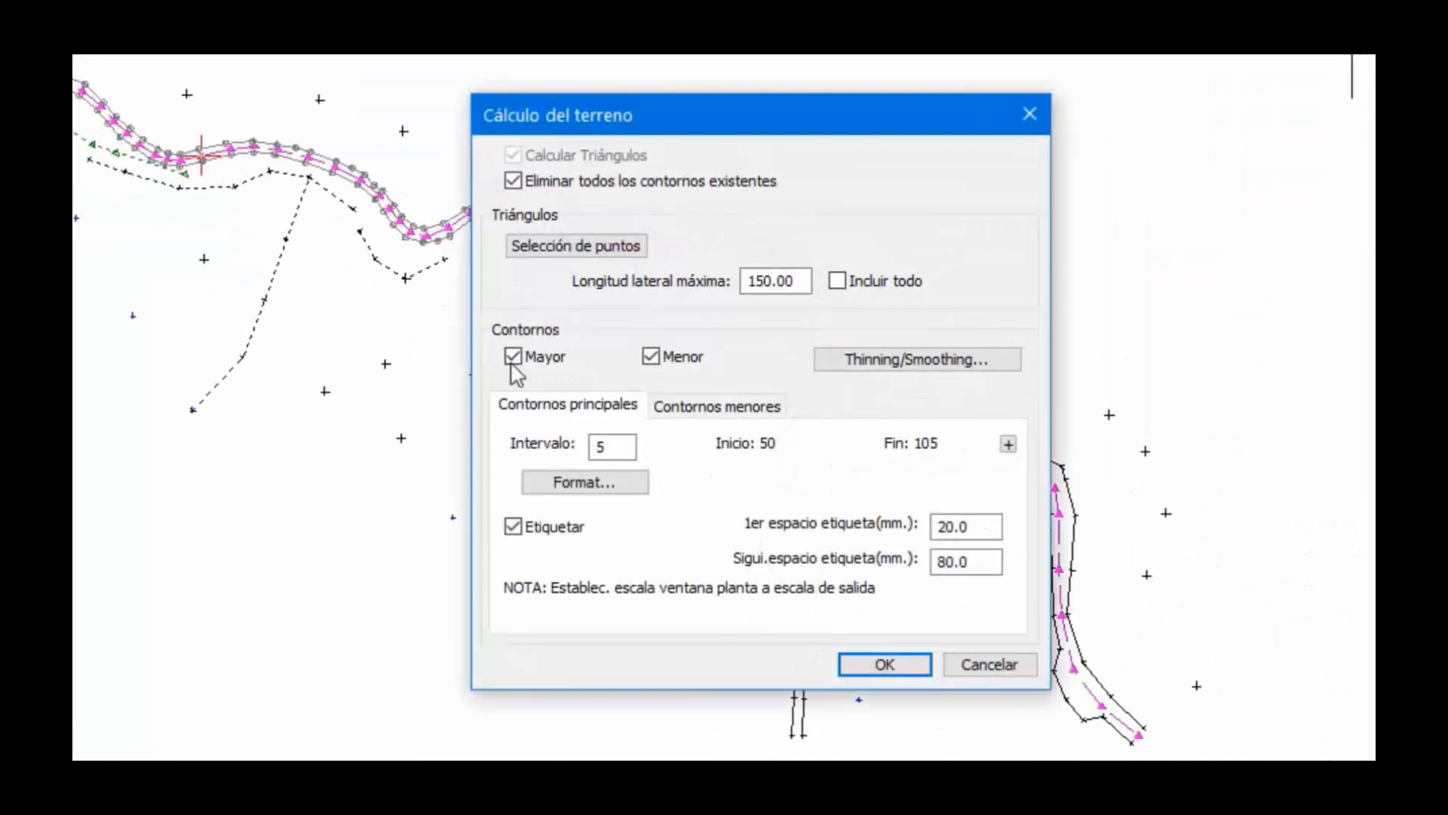
pyautogui.click(682, 409)
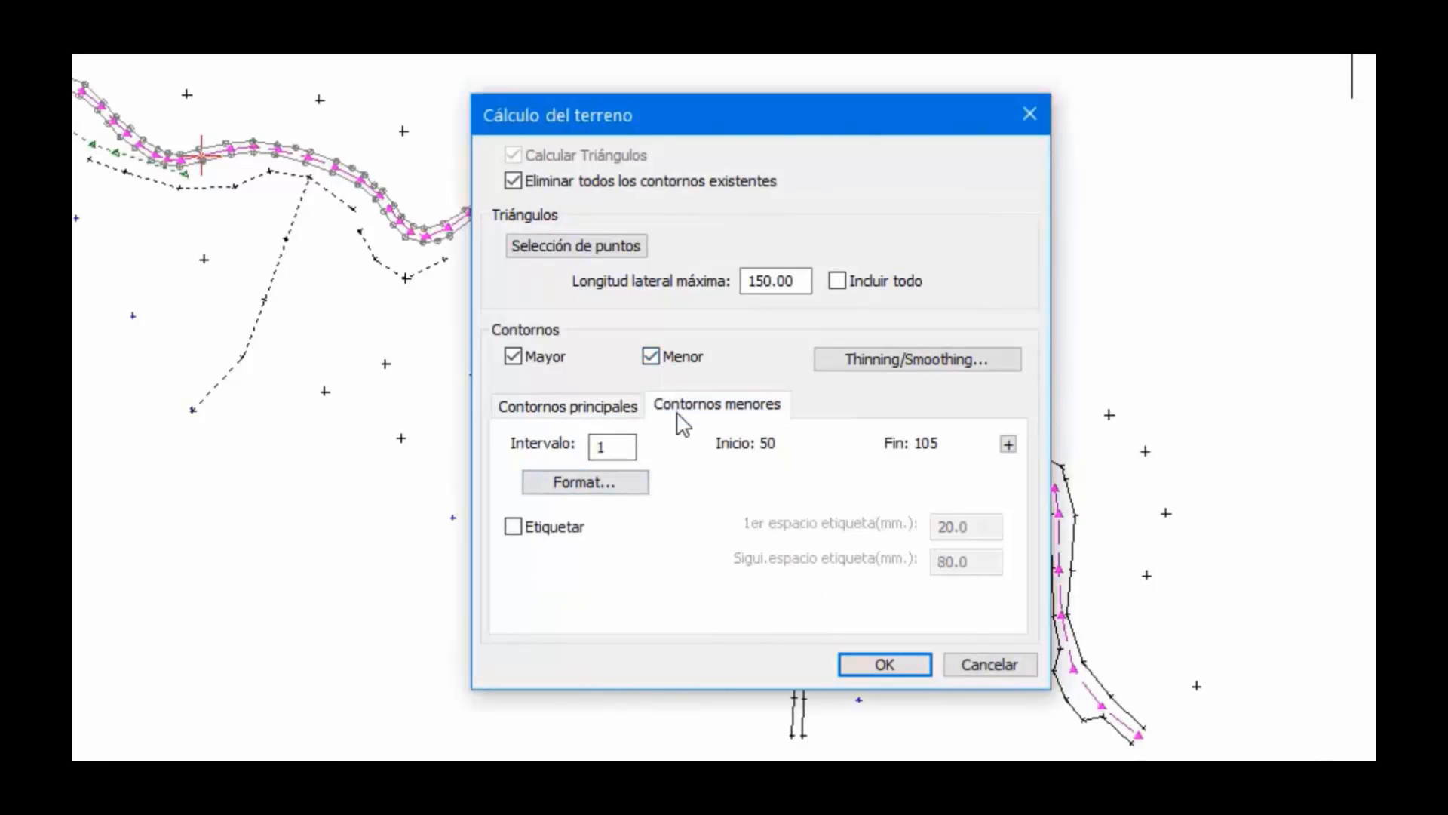
pyautogui.click(757, 281)
pyautogui.write('0')
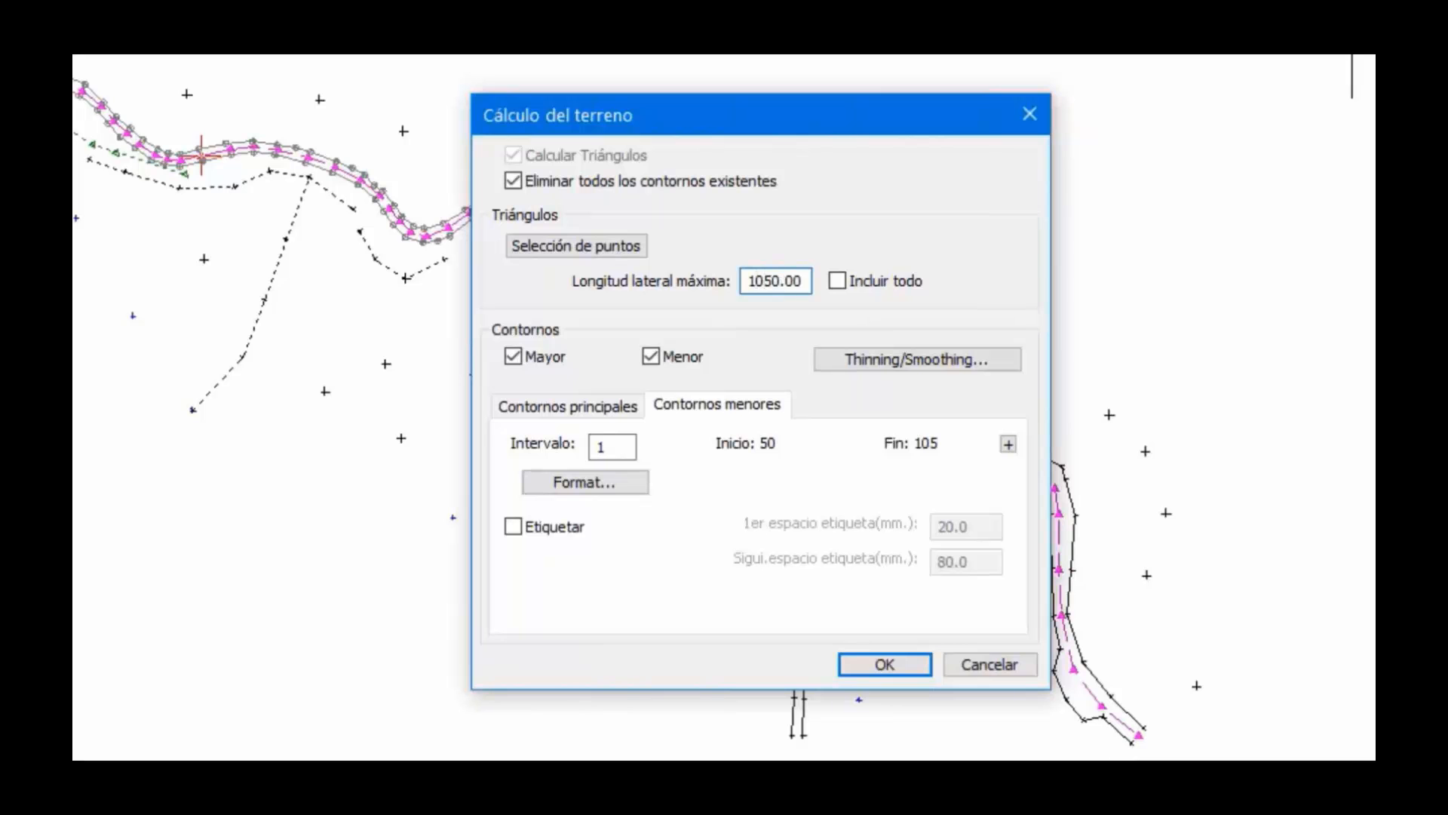
pyautogui.press('Delete')
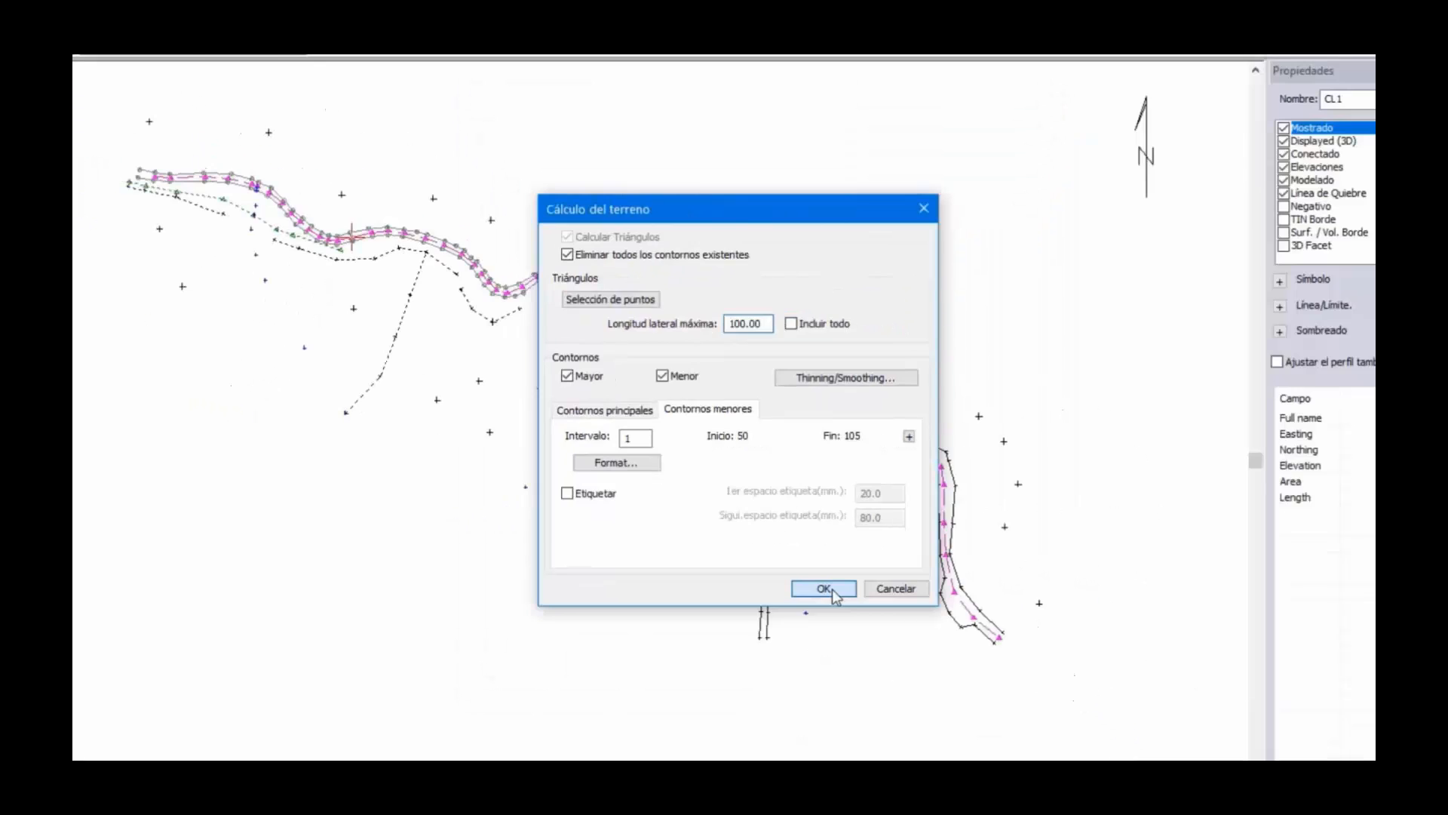
pyautogui.click(832, 590)
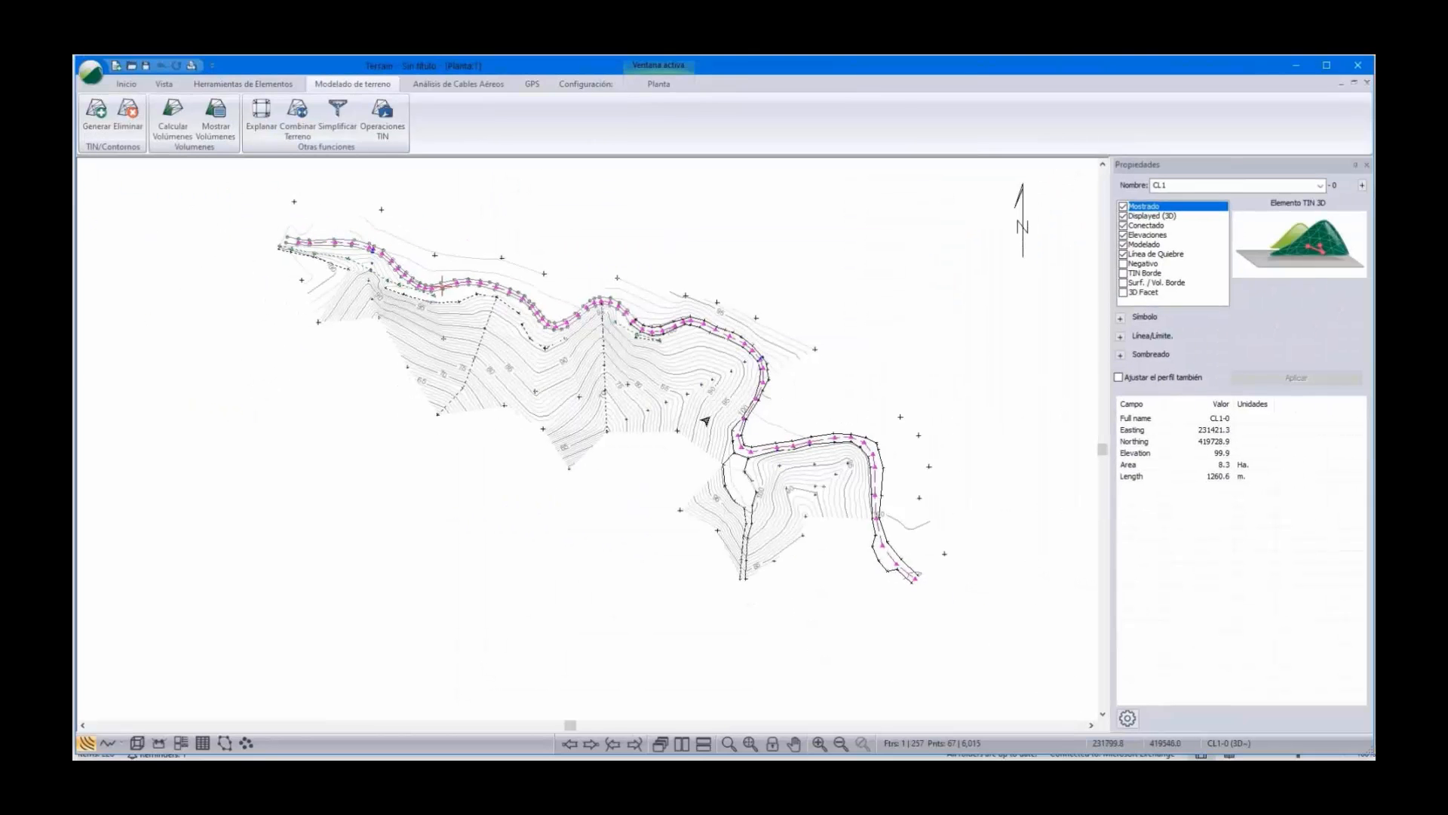
# Open the 3D view of the terrain and orbit the model to examine its surface and contours
pyautogui.scroll(-1, 705, 422)
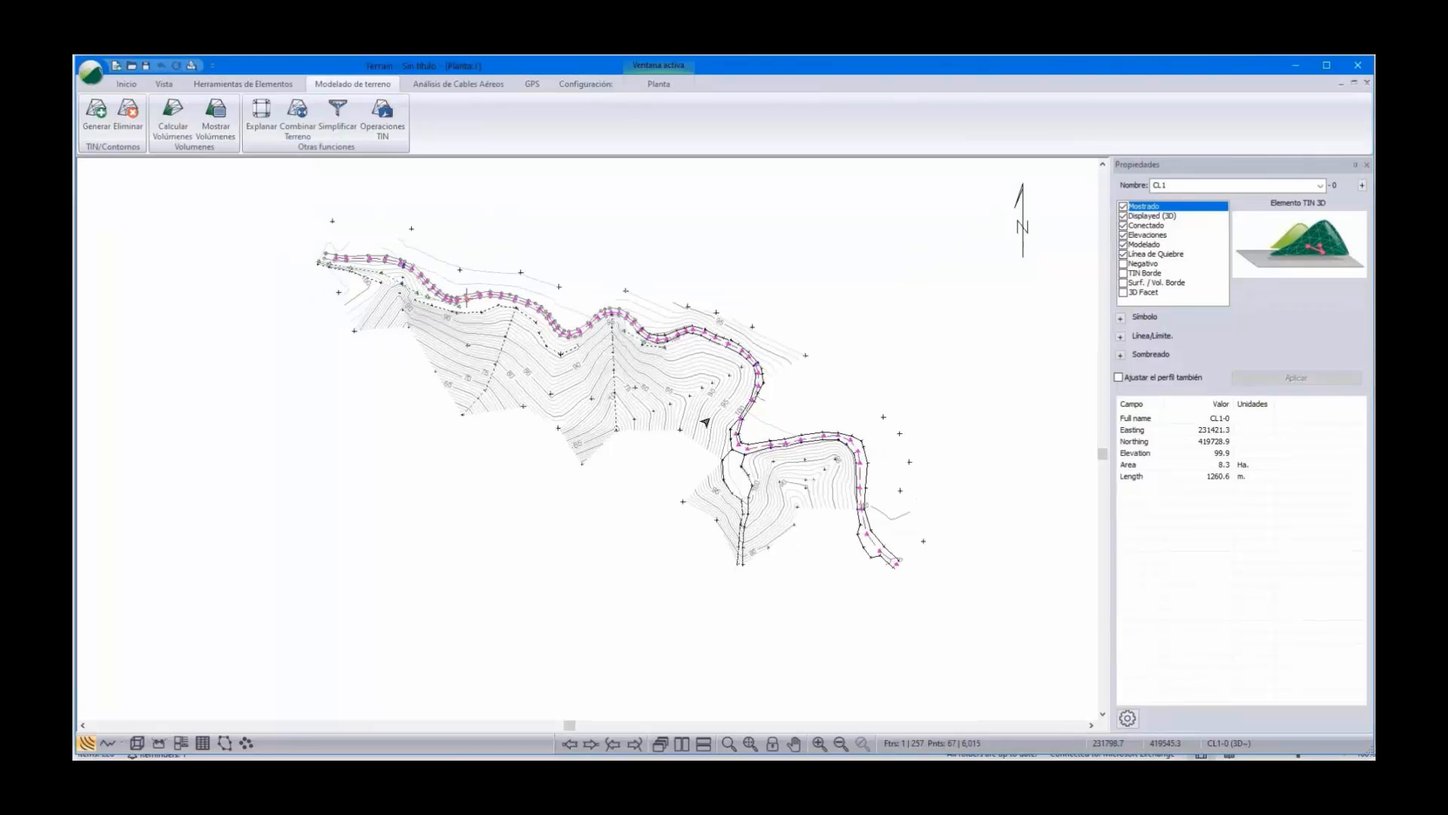
pyautogui.click(137, 743)
pyautogui.scroll(-1, 722, 393)
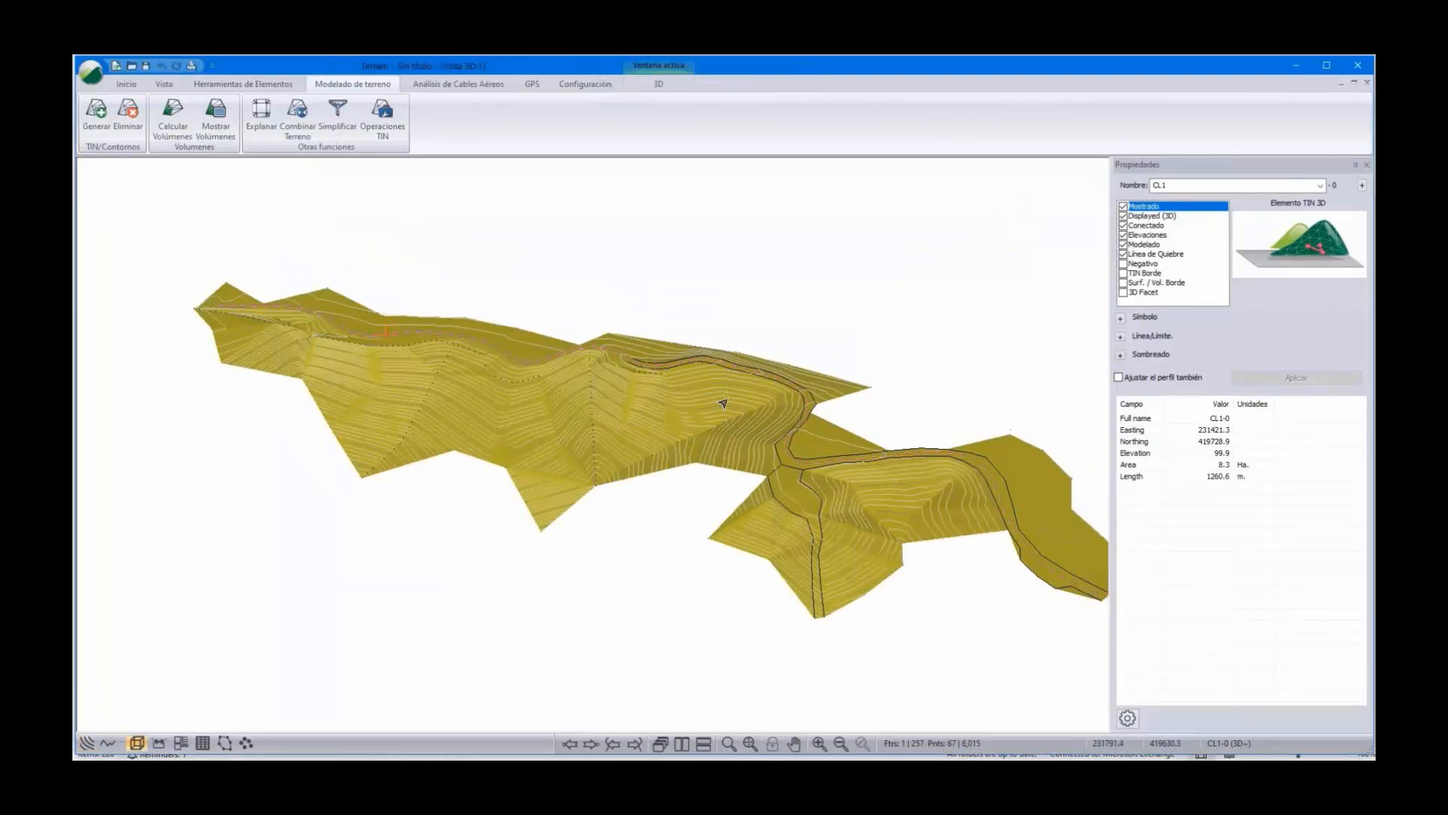
pyautogui.scroll(-1, 727, 407)
pyautogui.moveTo(745, 431); pyautogui.dragTo(656, 459, button='middle')
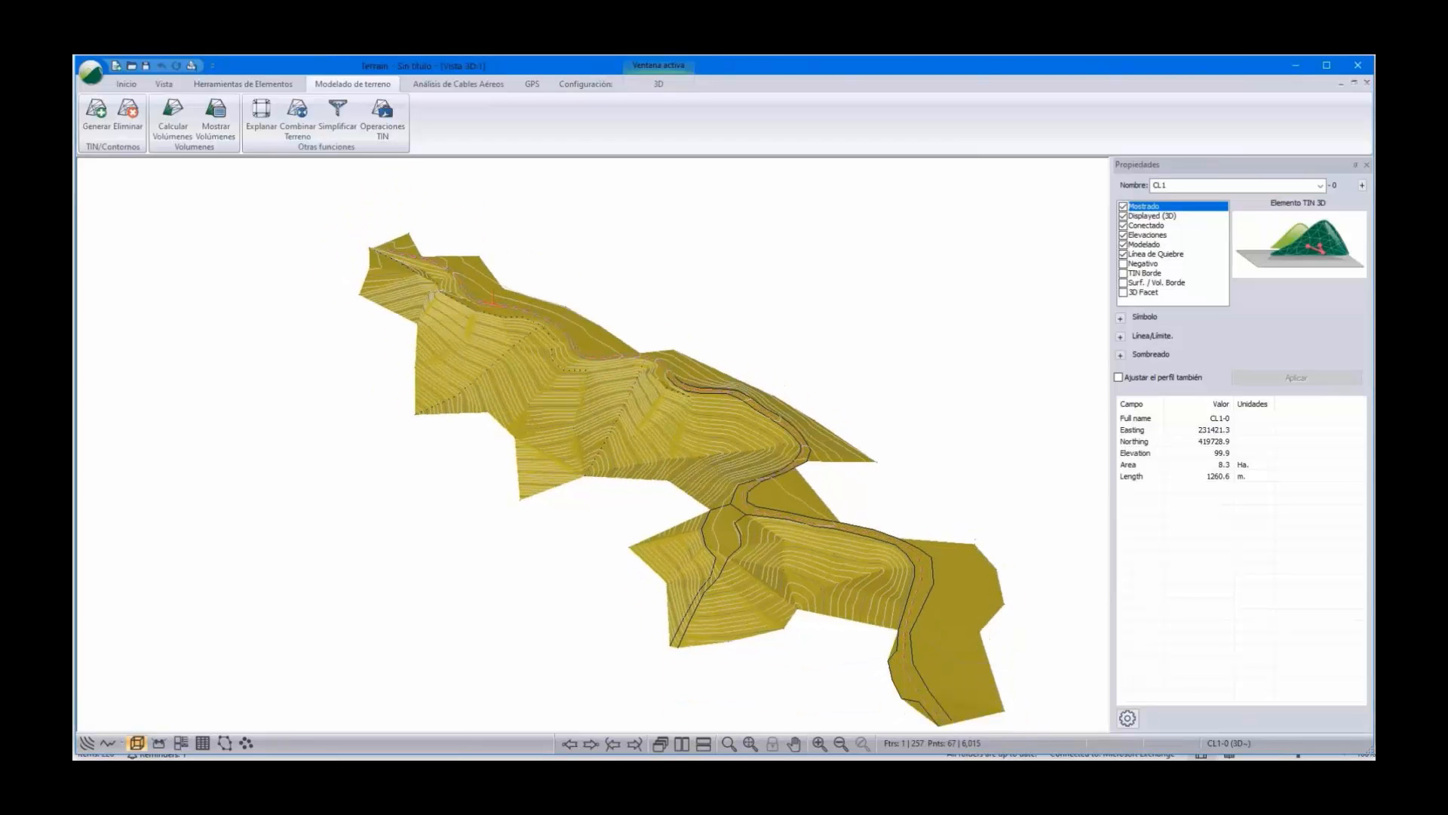
# Arrange the 3D view and the plan window side by side and reorient the model in the 3D view
pyautogui.click(681, 744)
pyautogui.moveTo(395, 329); pyautogui.dragTo(446, 457, button='middle')
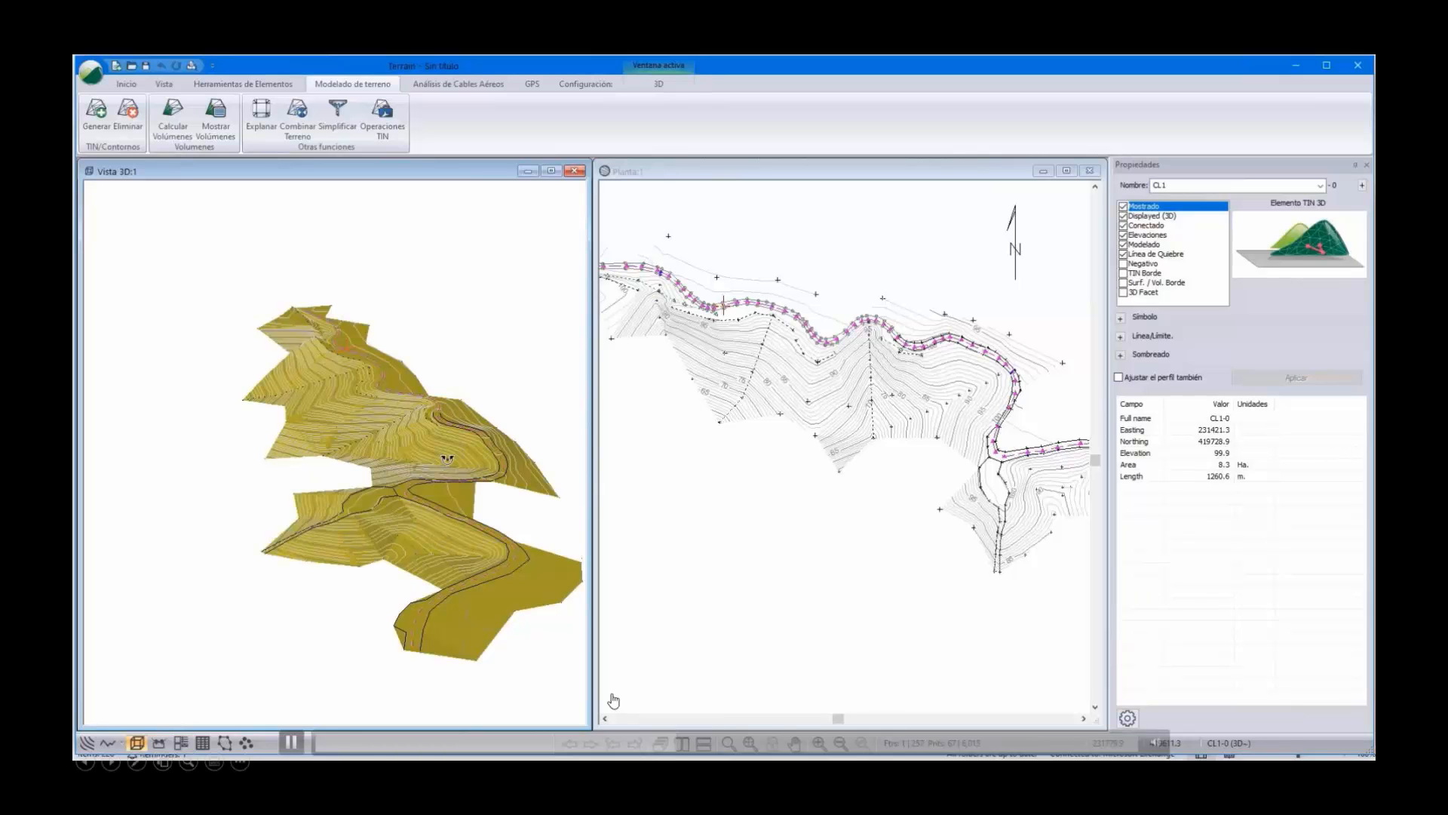
pyautogui.moveTo(446, 458); pyautogui.dragTo(360, 336)
pyautogui.rightClick(367, 381)
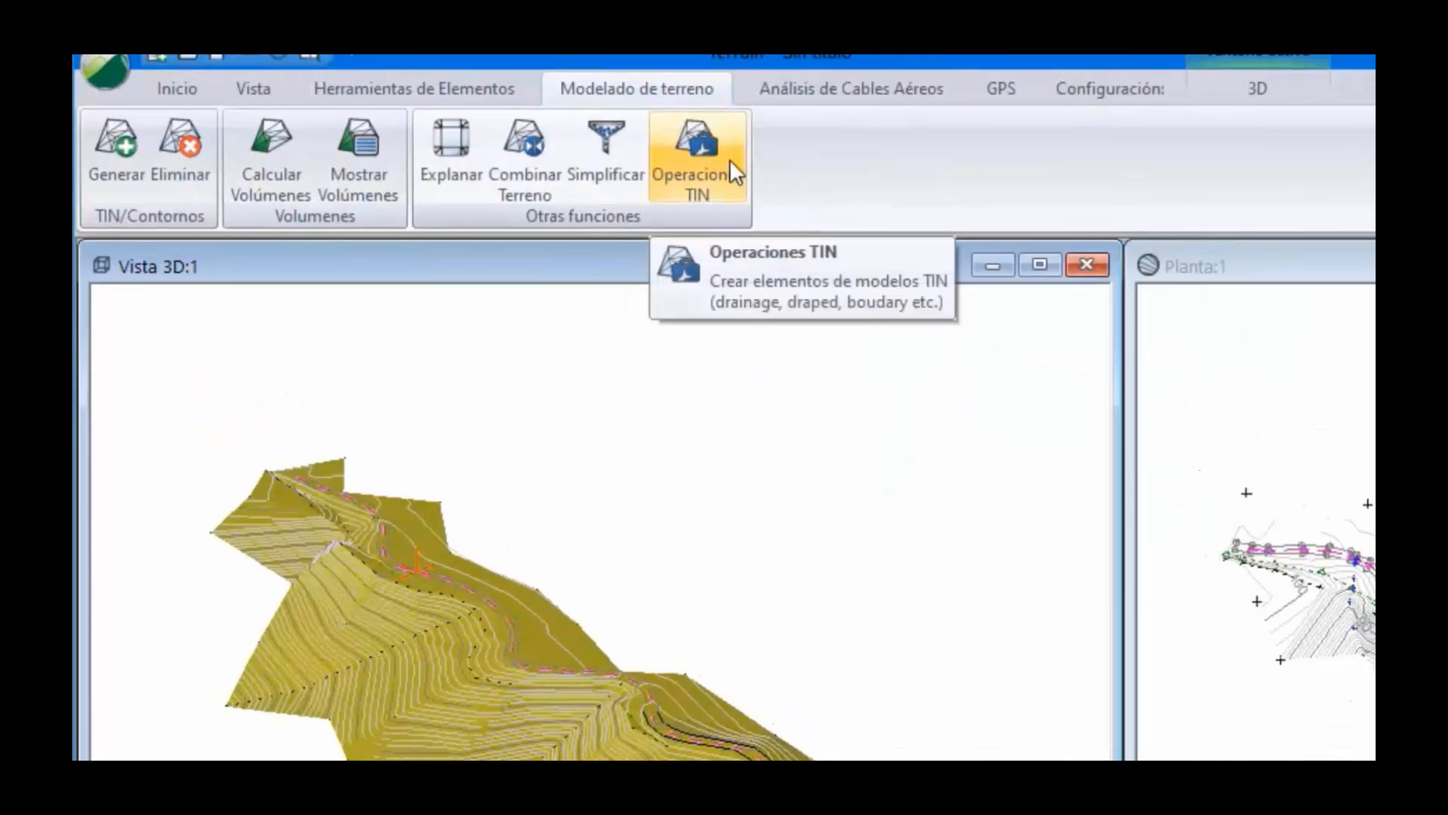
# Create the TIN border element(s) from the current TIN with the TIN operations
pyautogui.click(380, 102)
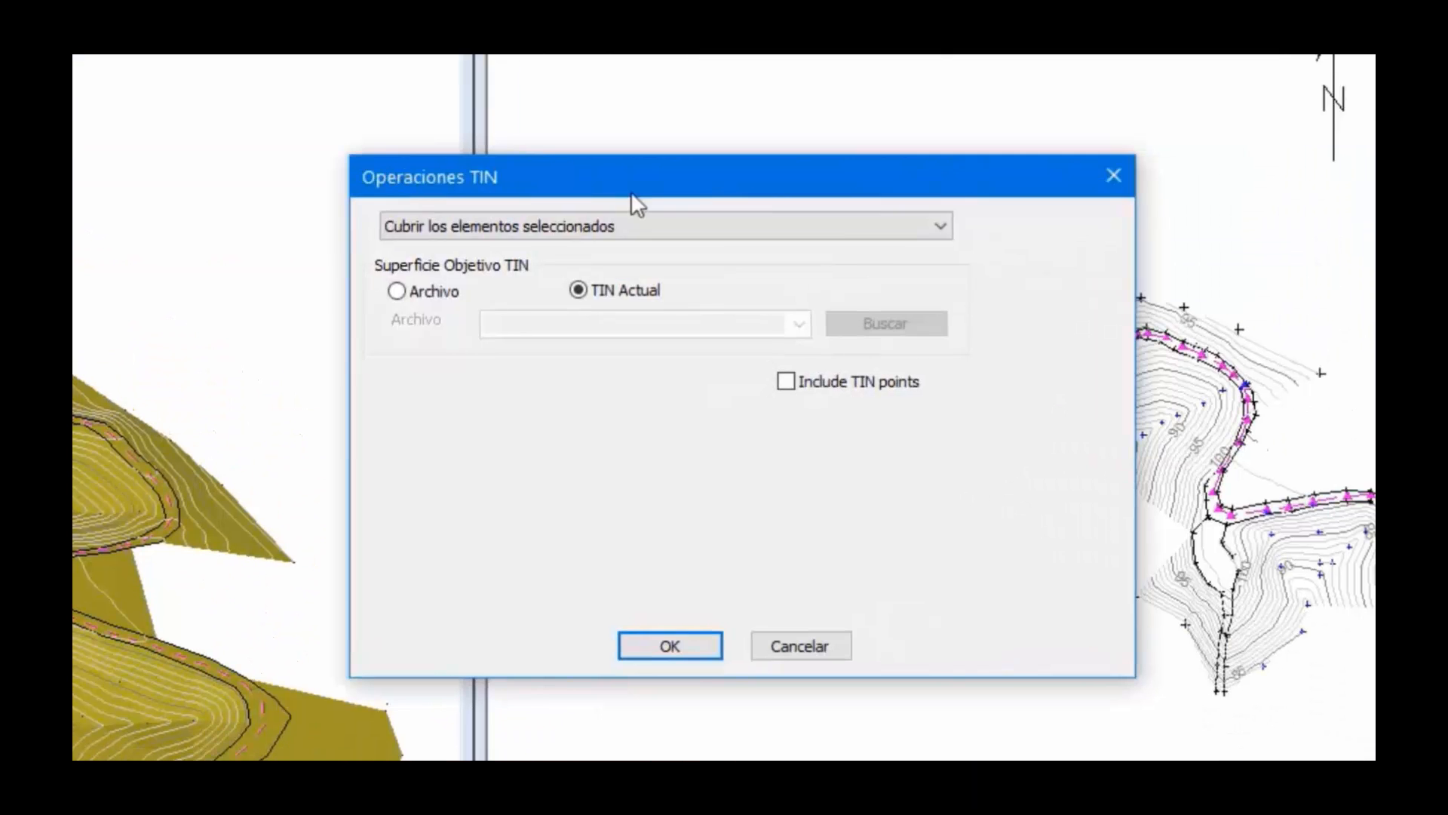
pyautogui.click(939, 226)
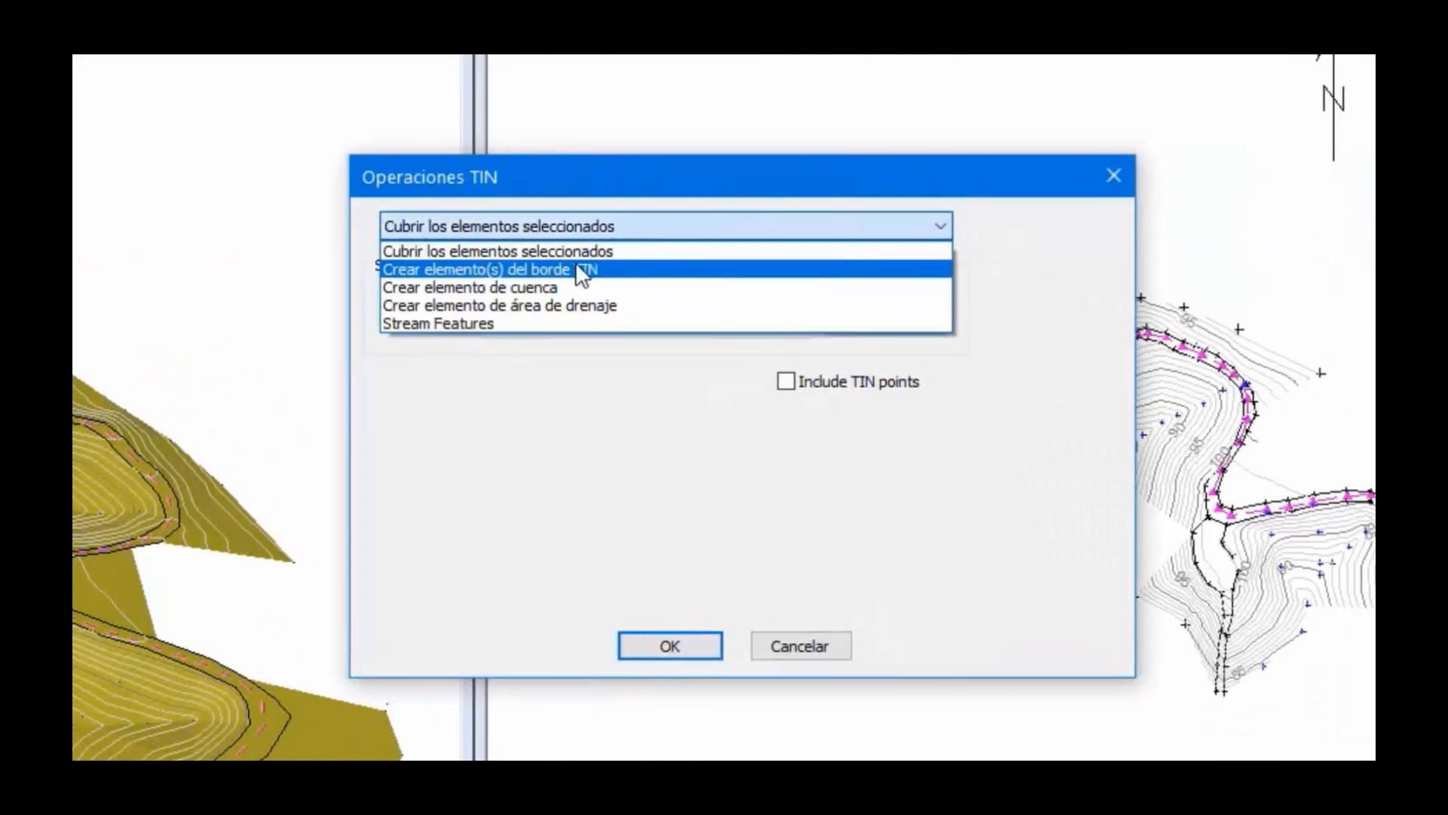
pyautogui.click(578, 269)
pyautogui.click(688, 645)
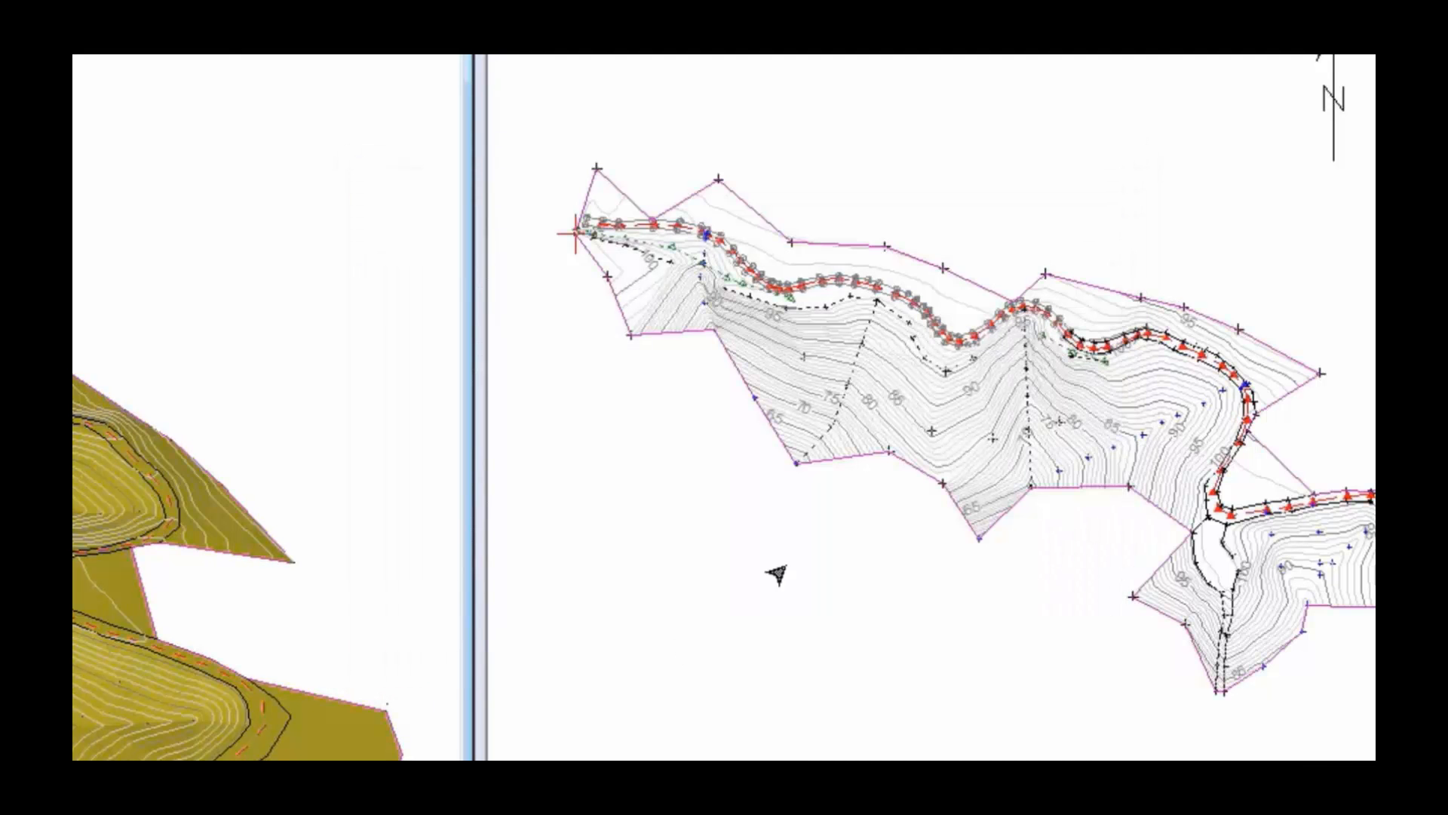
pyautogui.click(1086, 166)
pyautogui.scroll(-1, 1058, 194)
pyautogui.moveTo(1057, 194)
pyautogui.mouseDown(button='middle')
pyautogui.moveTo(963, 201)
pyautogui.moveTo(964, 179)
pyautogui.mouseUp(button='middle')
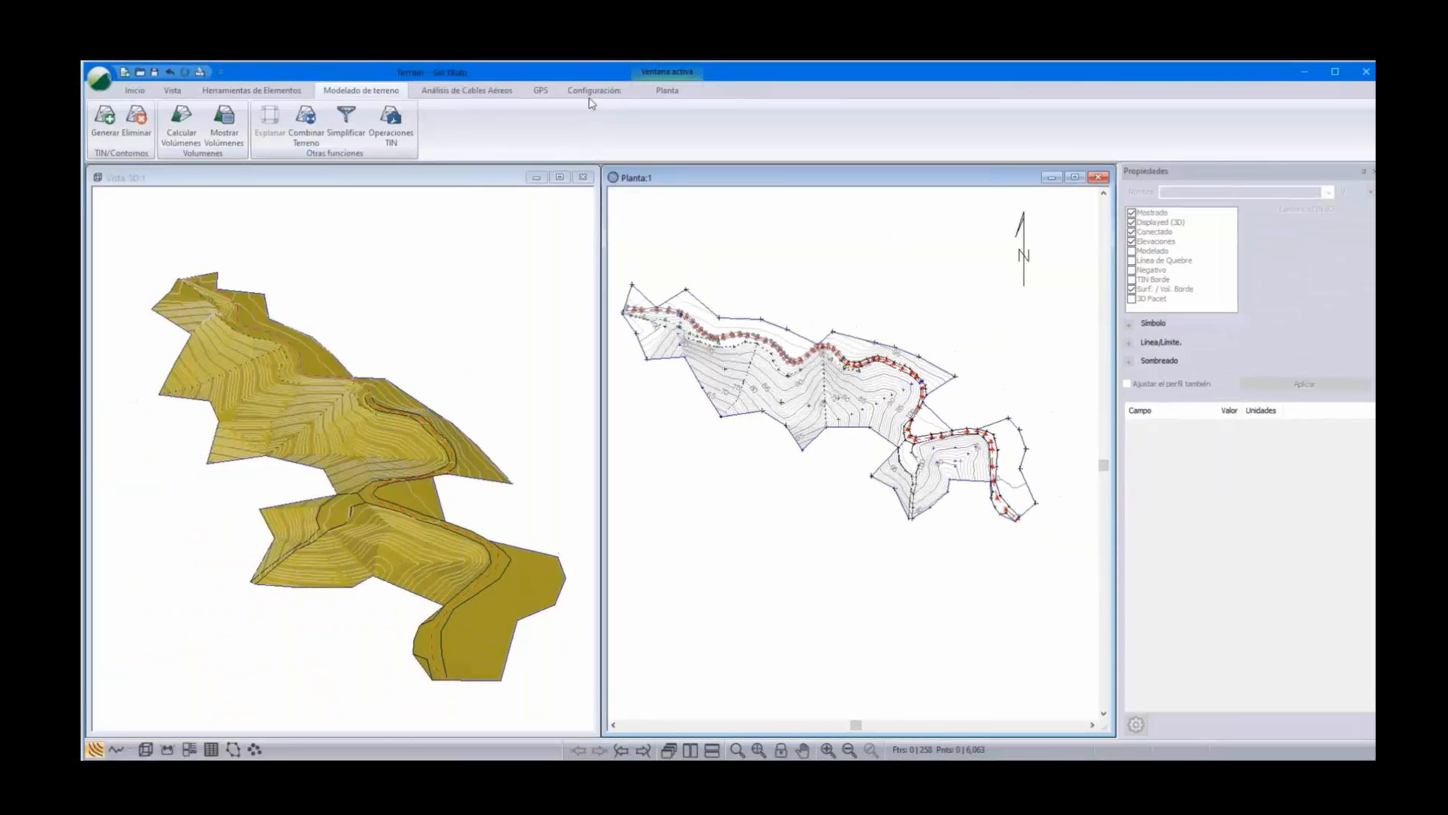
# Delete the contours while keeping the terrain model, and inspect the surface in the 3D view
pyautogui.rightClick(296, 374)
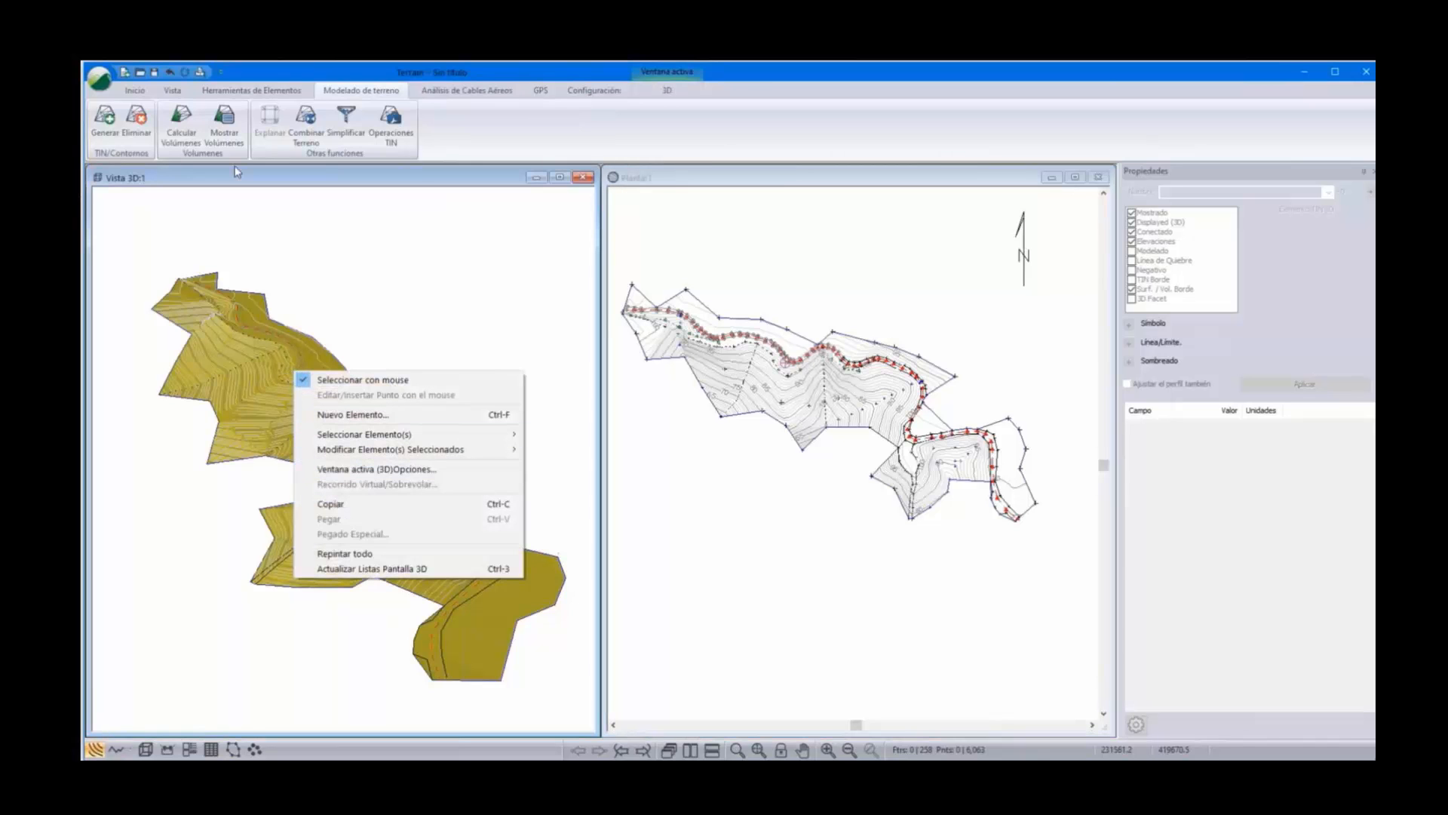
pyautogui.click(368, 242)
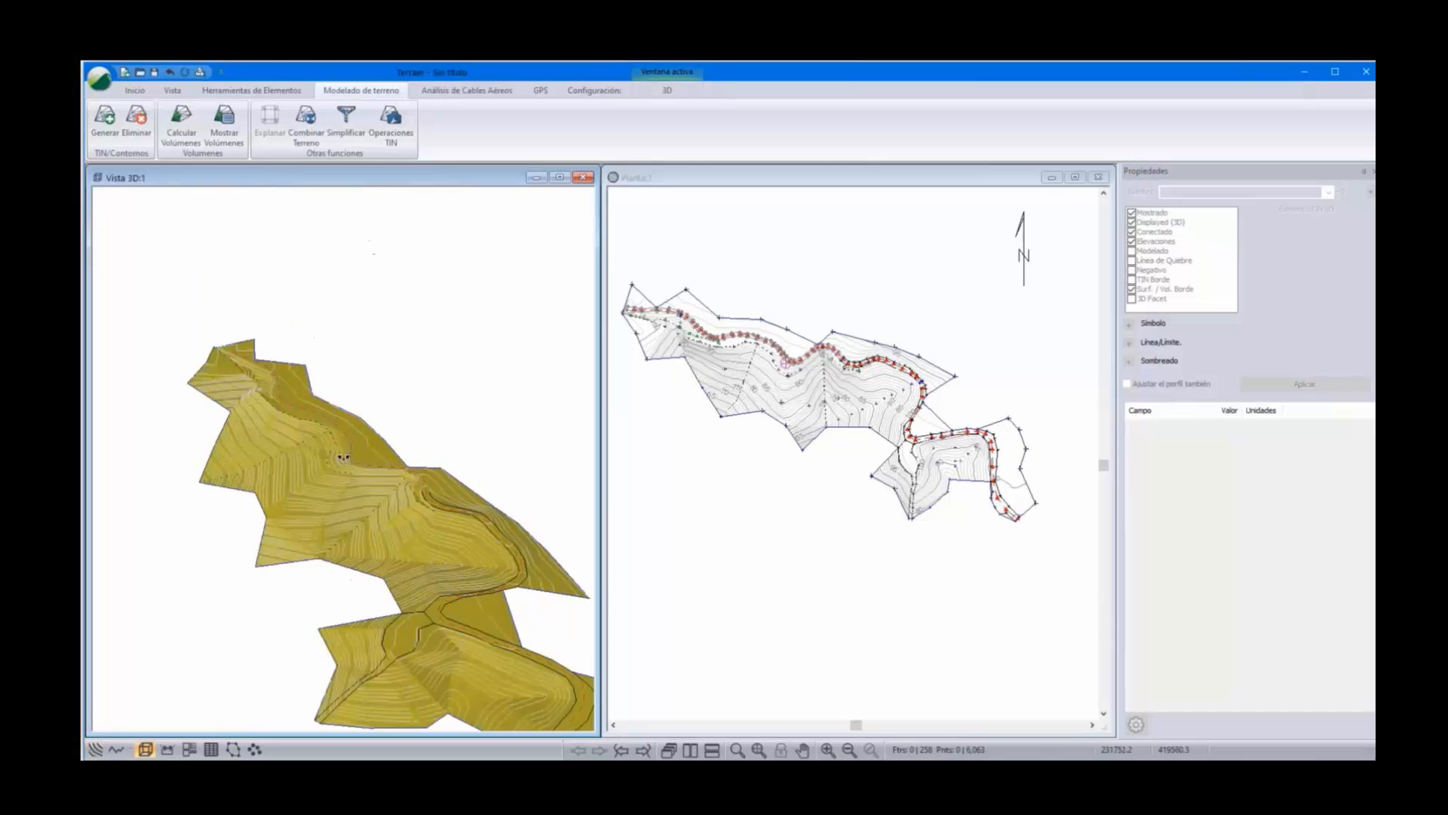
pyautogui.moveTo(217, 280); pyautogui.dragTo(202, 213, button='middle')
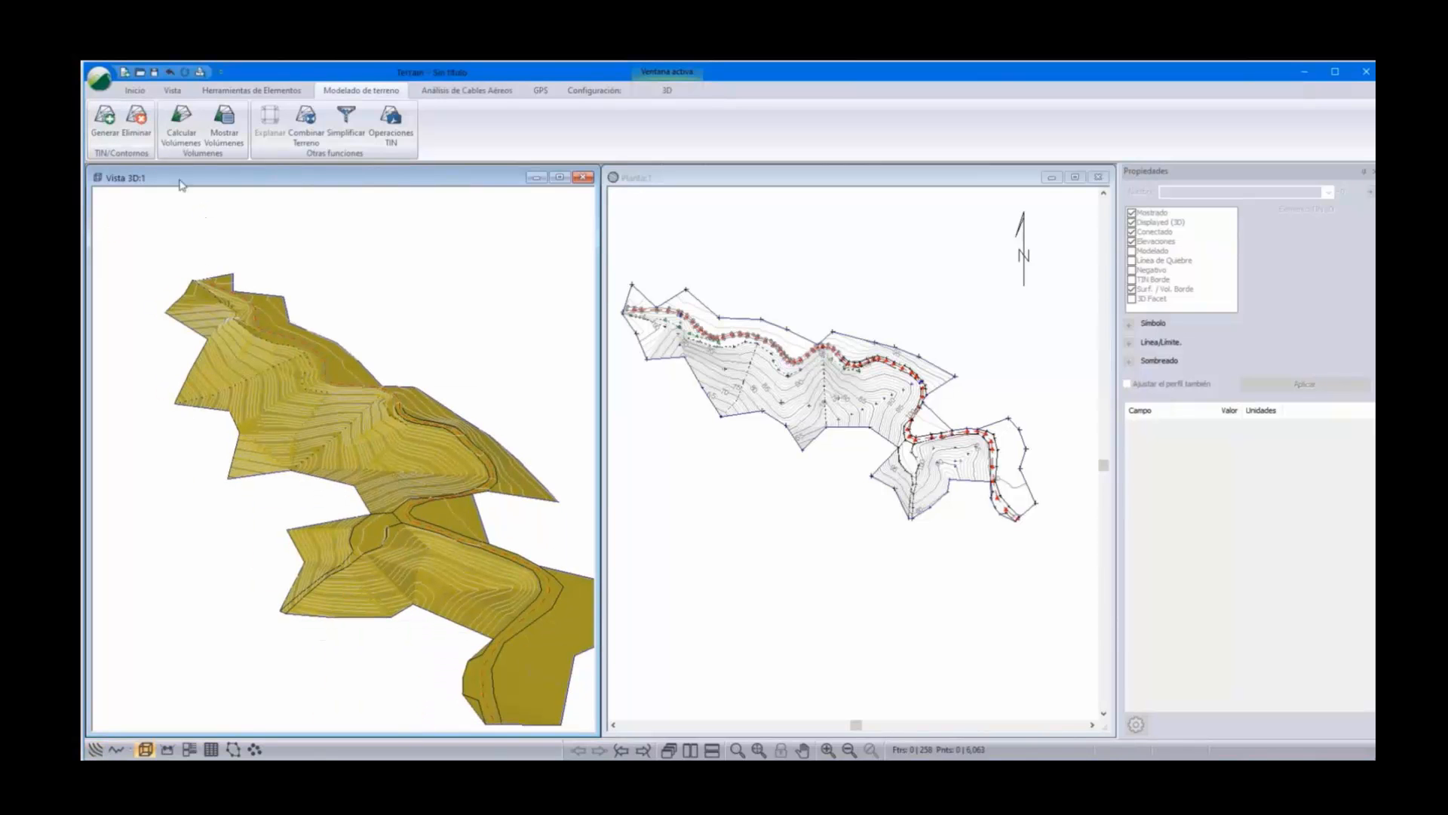
pyautogui.click(137, 119)
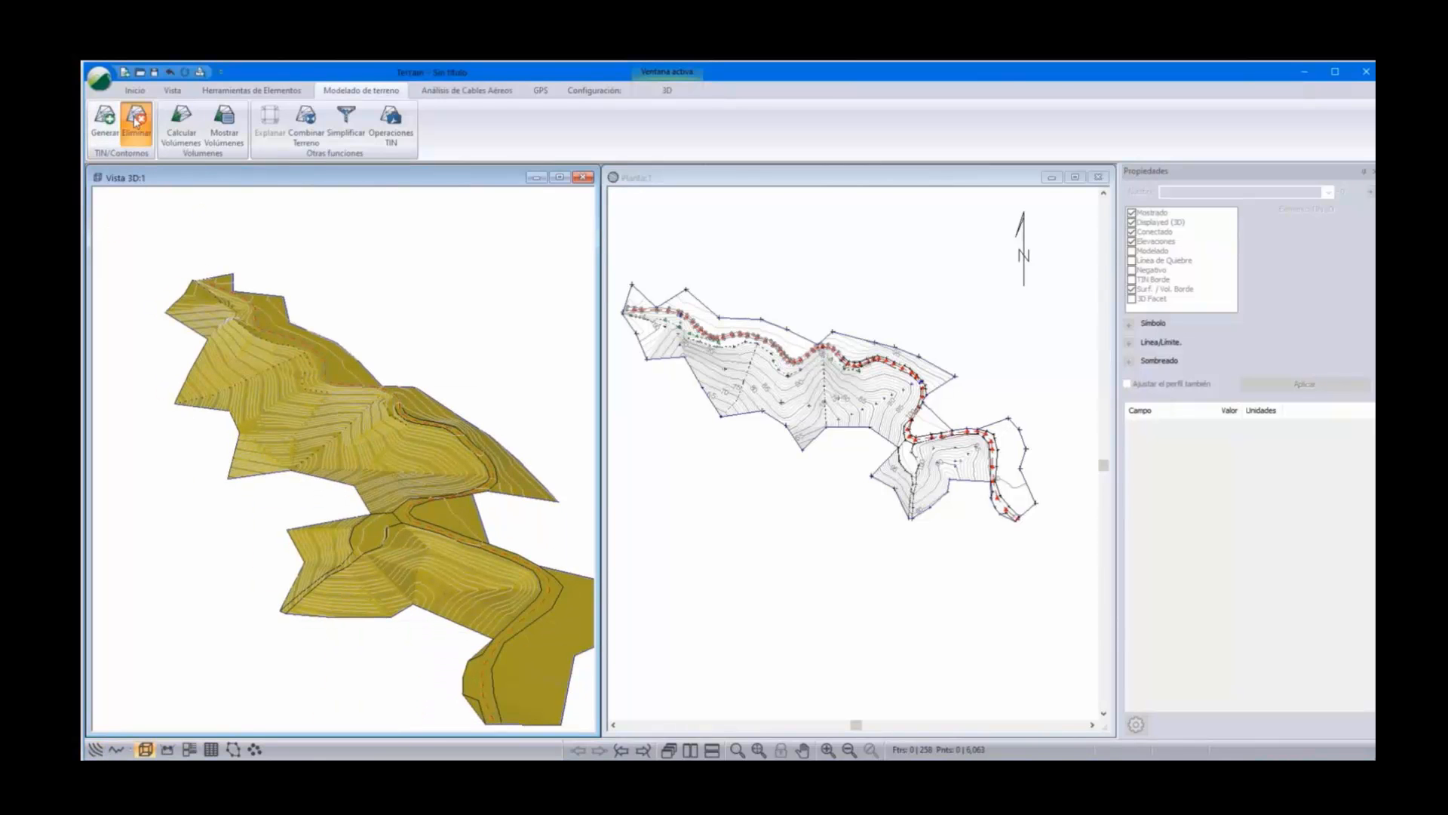
pyautogui.click(658, 417)
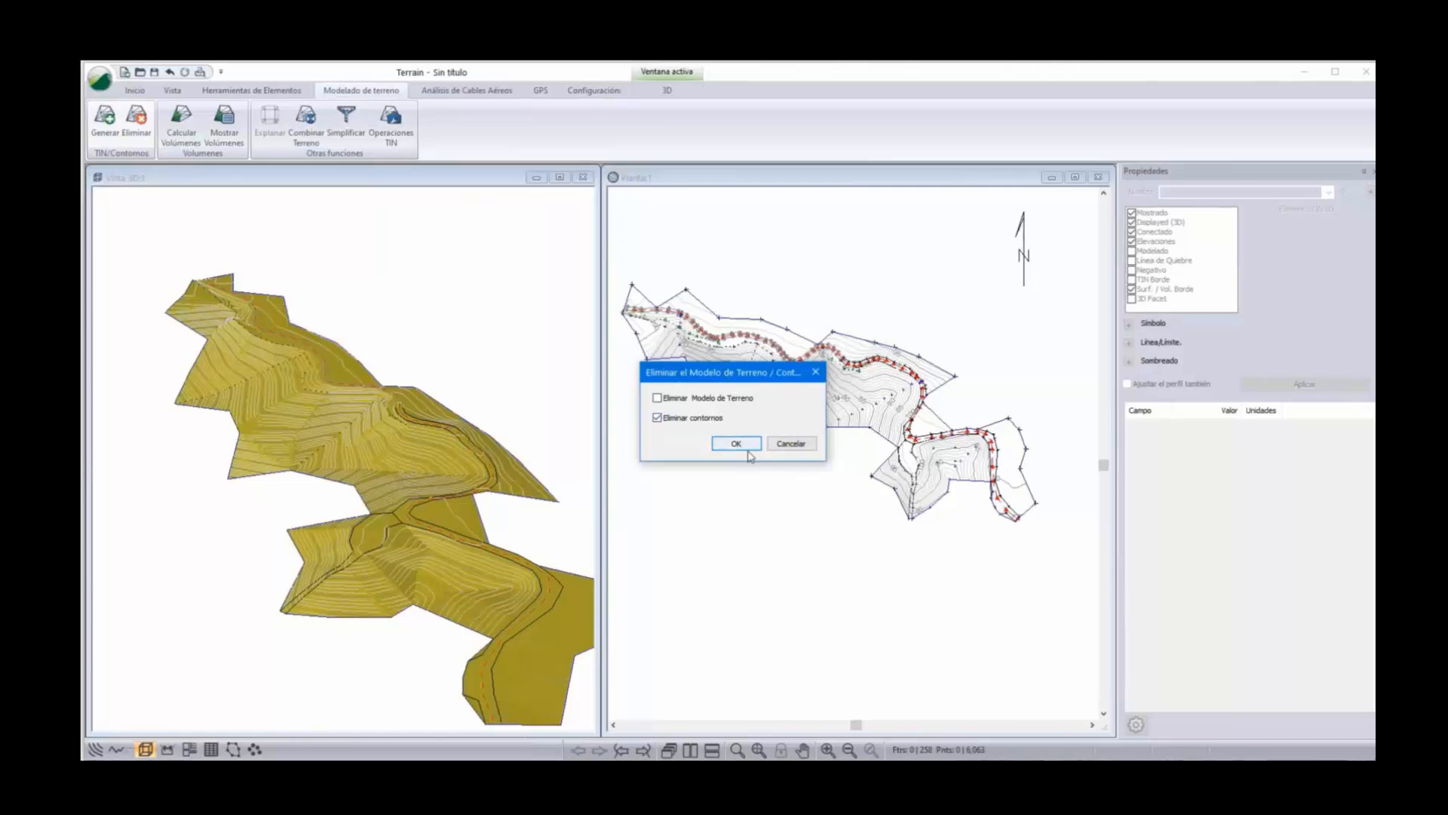
pyautogui.click(736, 443)
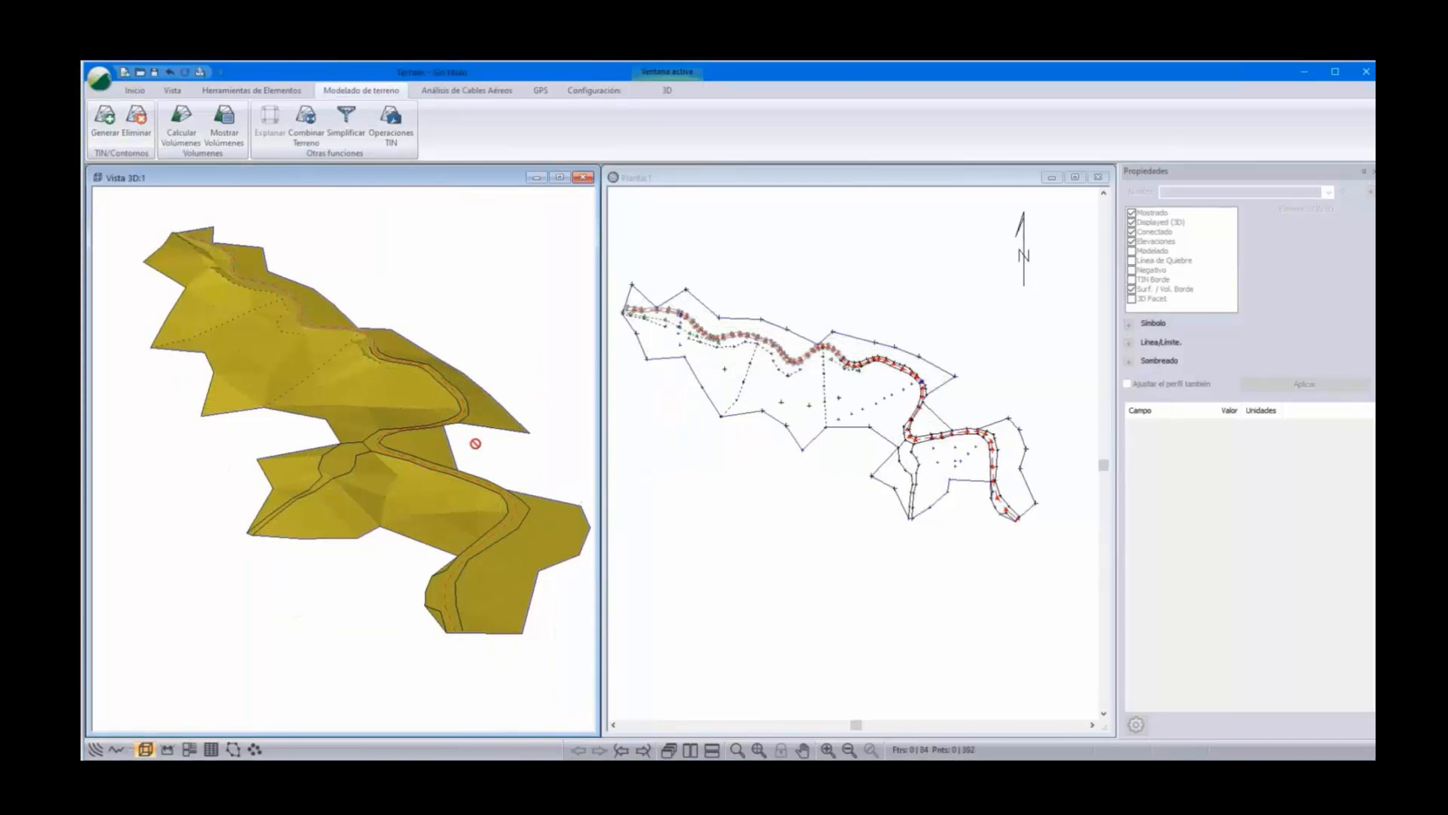
pyautogui.moveTo(475, 459); pyautogui.dragTo(470, 515, button='middle')
pyautogui.moveTo(472, 527)
pyautogui.mouseDown()
pyautogui.moveTo(478, 488)
pyautogui.moveTo(537, 494)
pyautogui.moveTo(480, 510)
pyautogui.mouseUp()
pyautogui.scroll(-2, 481, 365)
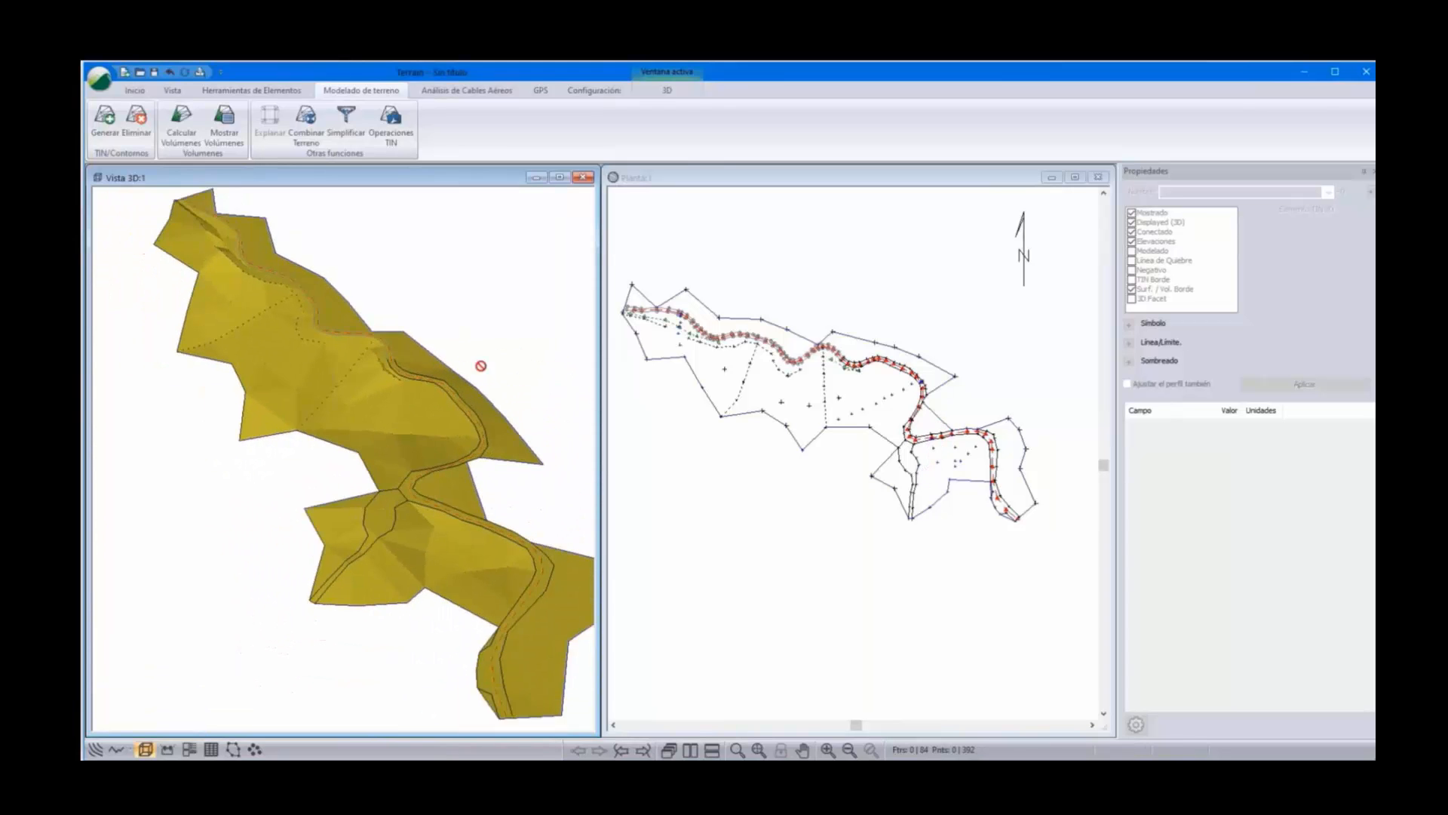
pyautogui.moveTo(481, 366); pyautogui.dragTo(463, 402, button='middle')
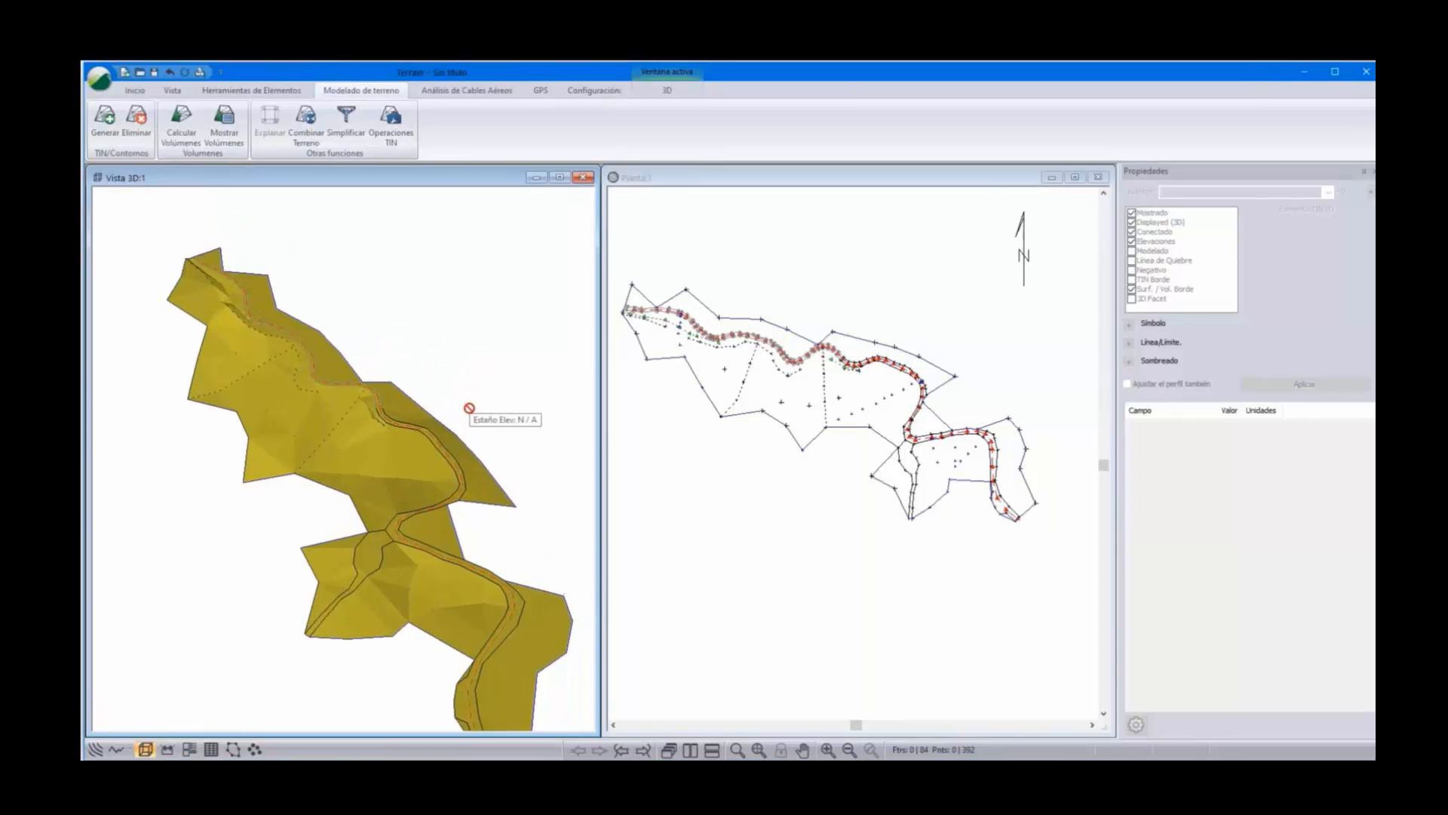
# Save the terrain as topo.terx in the North folder, replacing the existing file
pyautogui.click(98, 79)
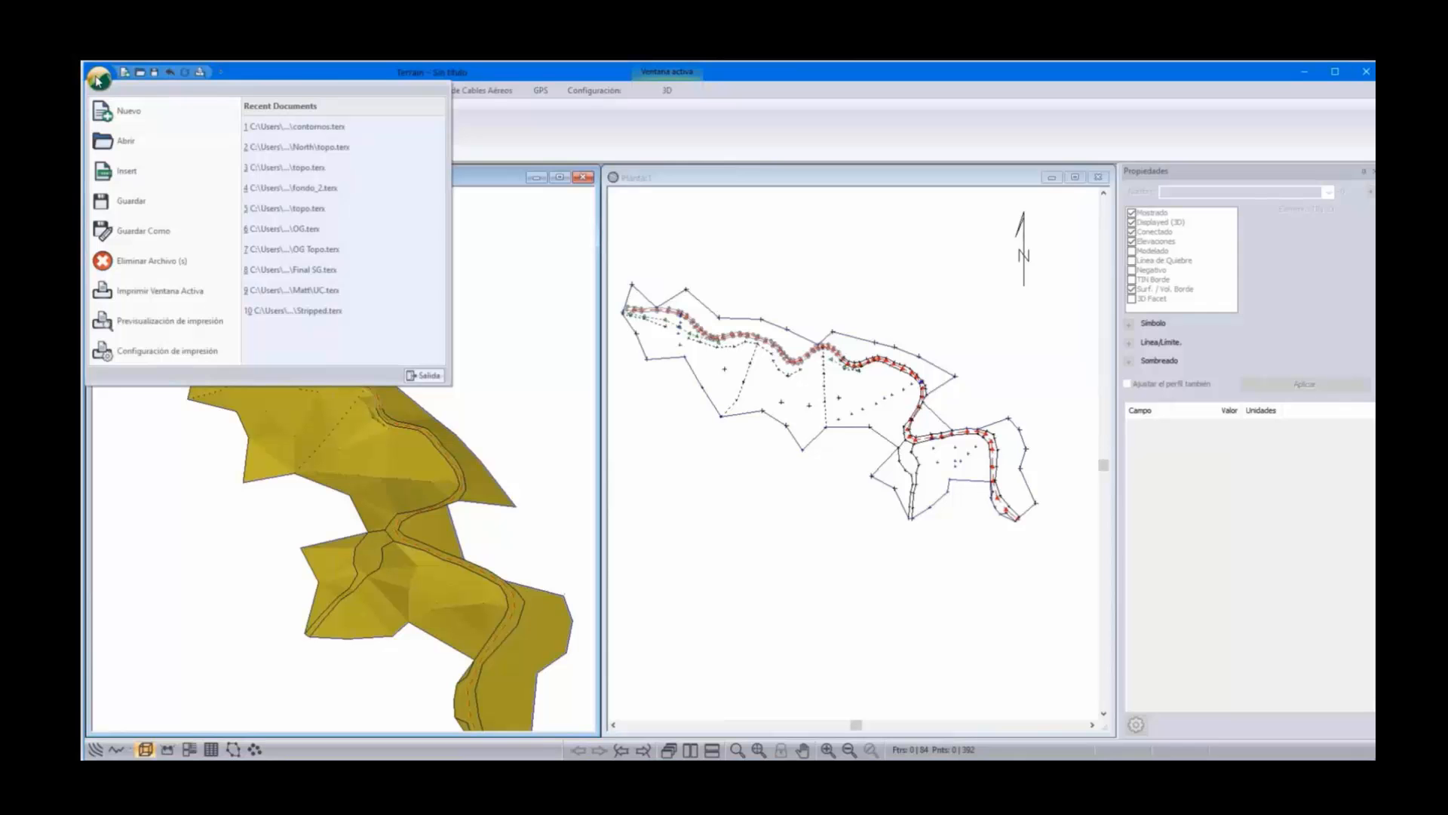
pyautogui.click(153, 233)
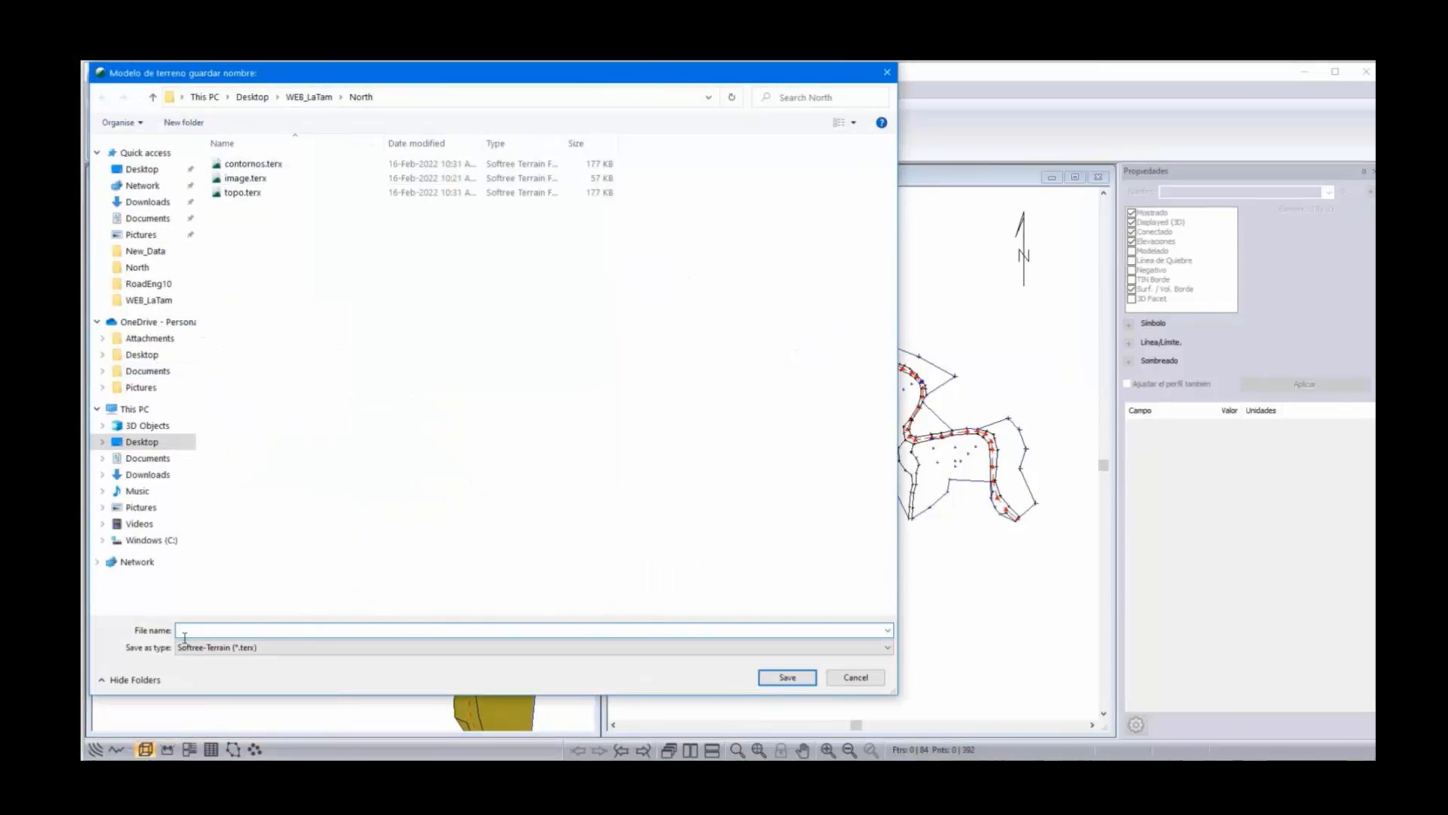
pyautogui.write('topo')
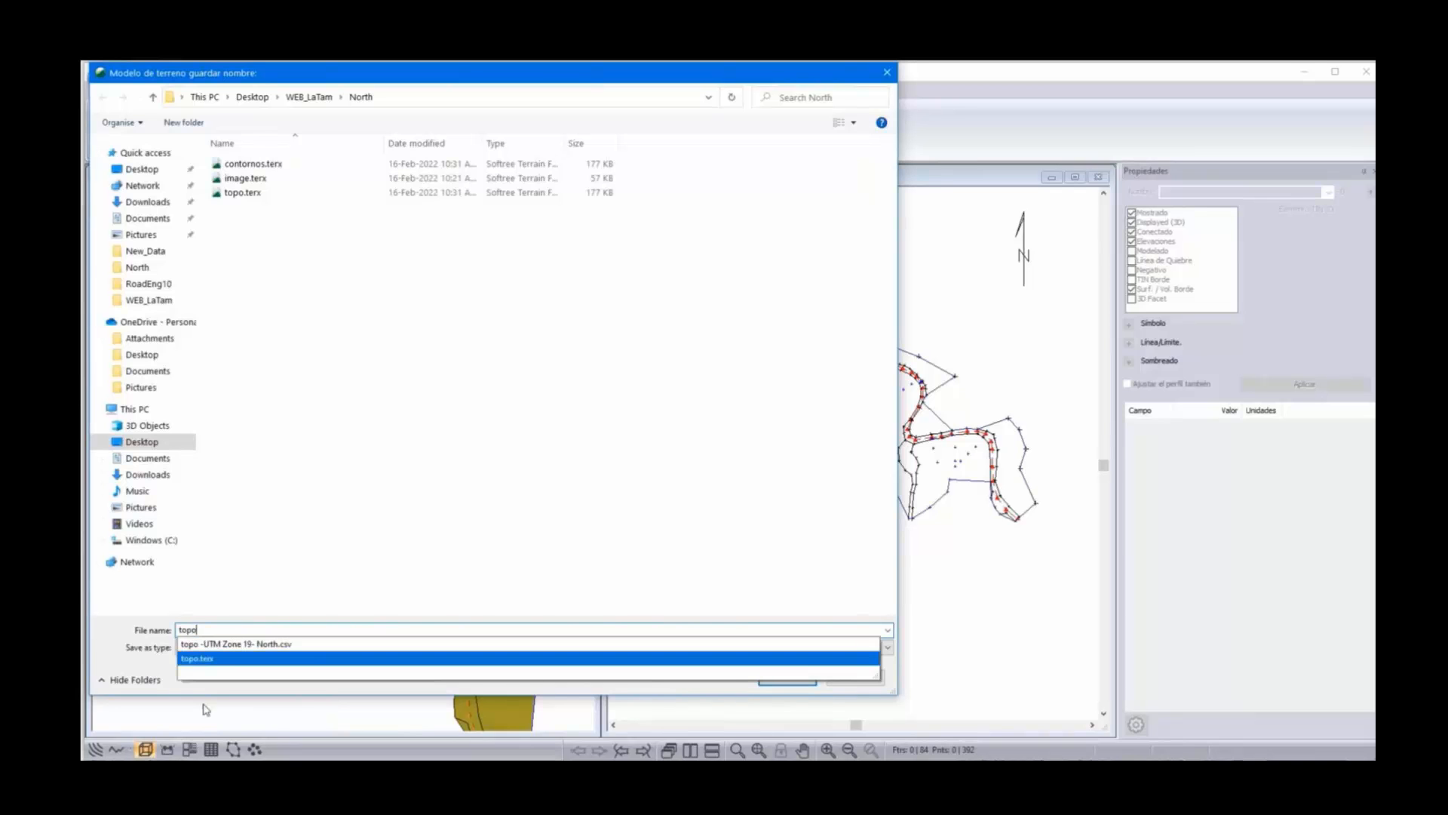
pyautogui.click(205, 659)
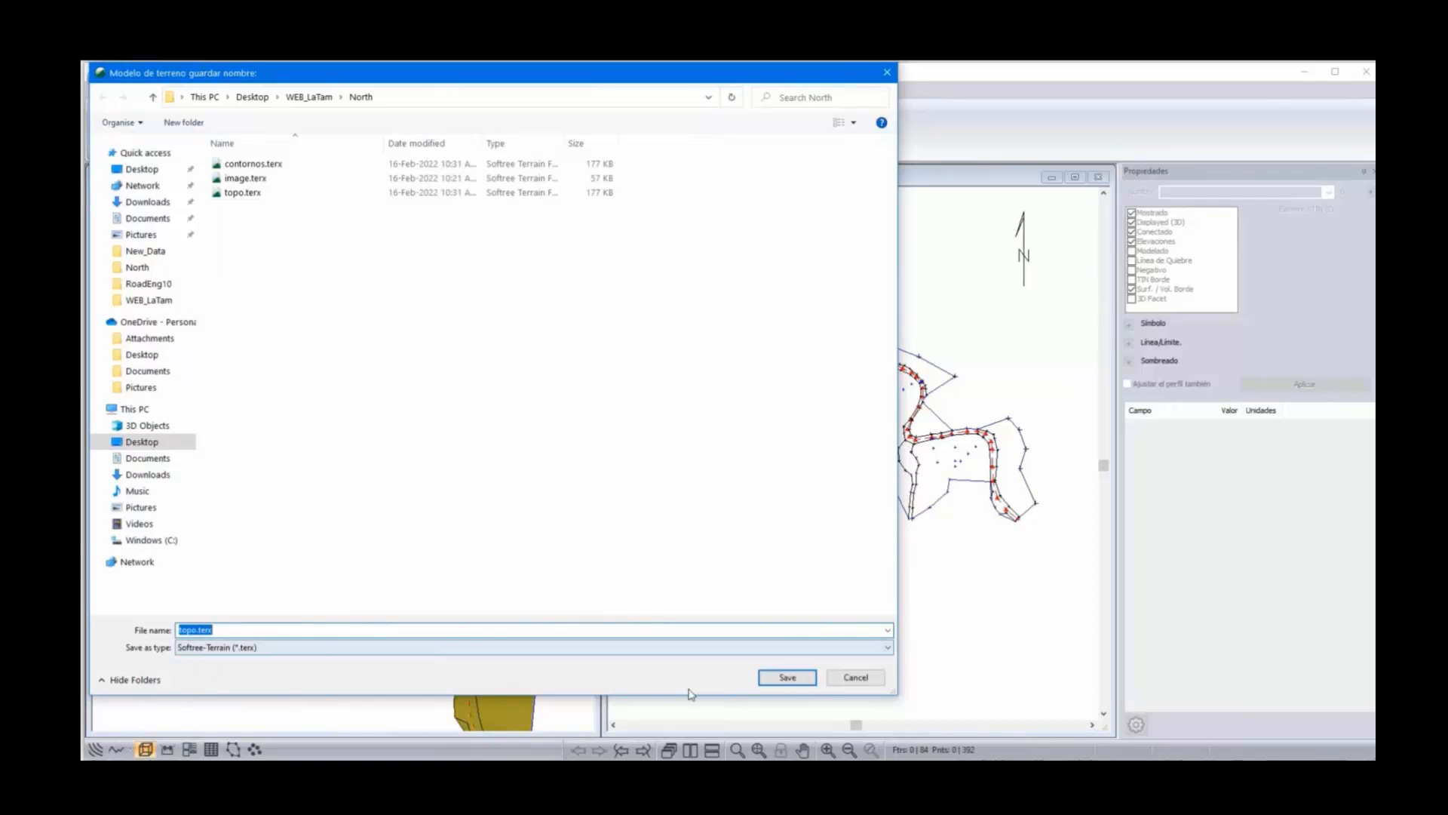
pyautogui.click(784, 677)
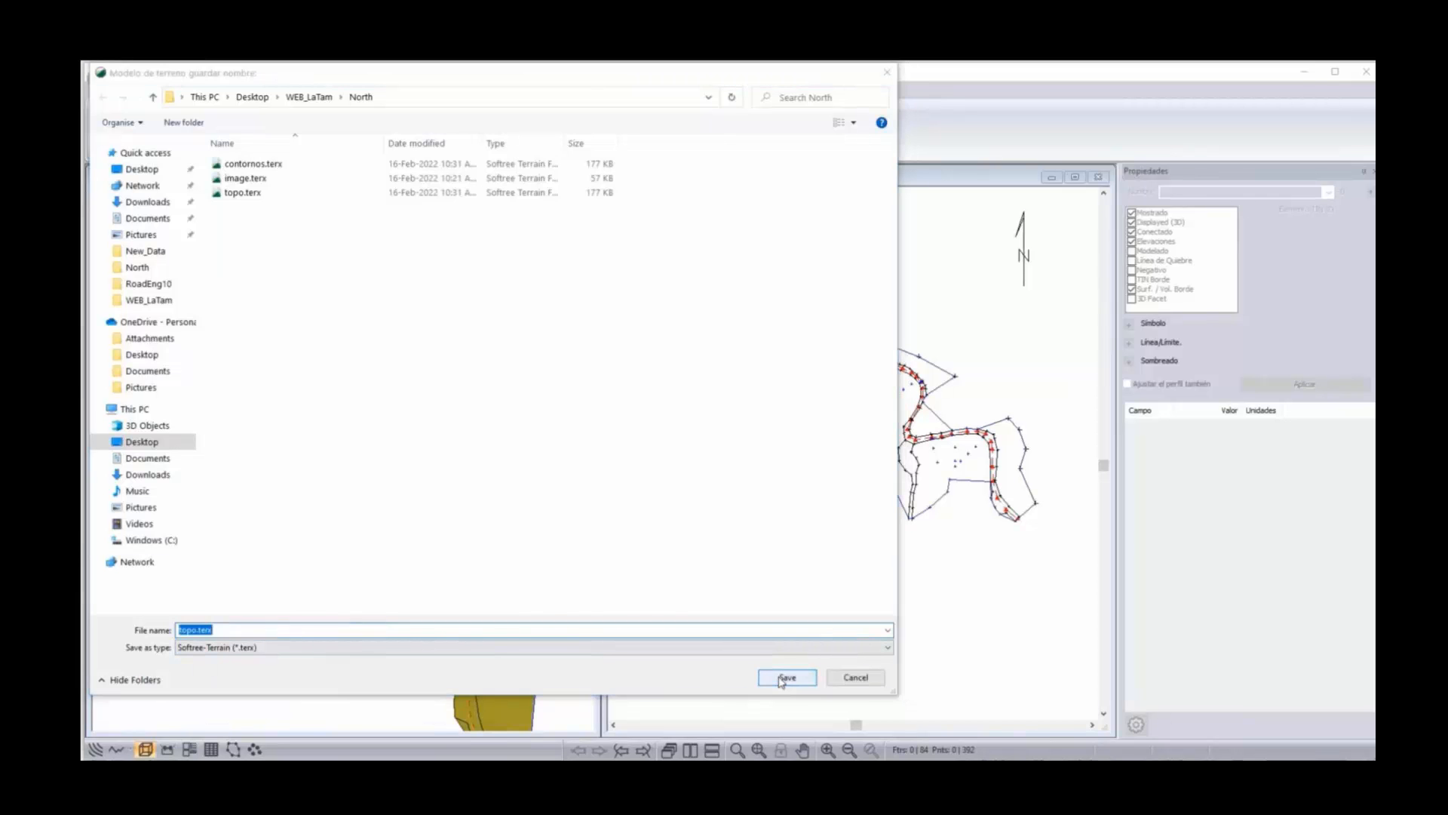
pyautogui.click(765, 422)
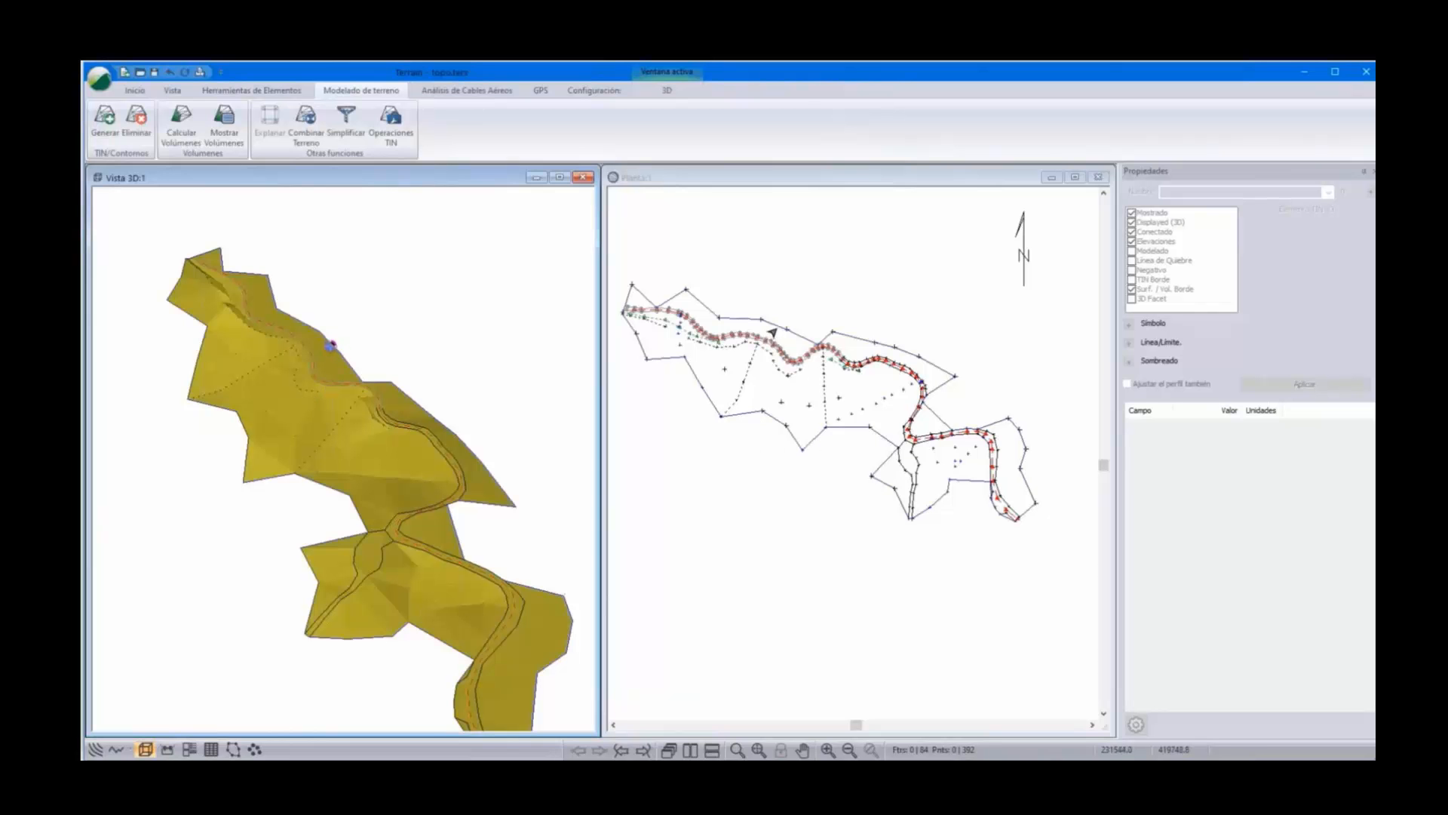
# Try to import a web map with Livemaps (WMTS) into the plan window
pyautogui.click(787, 330)
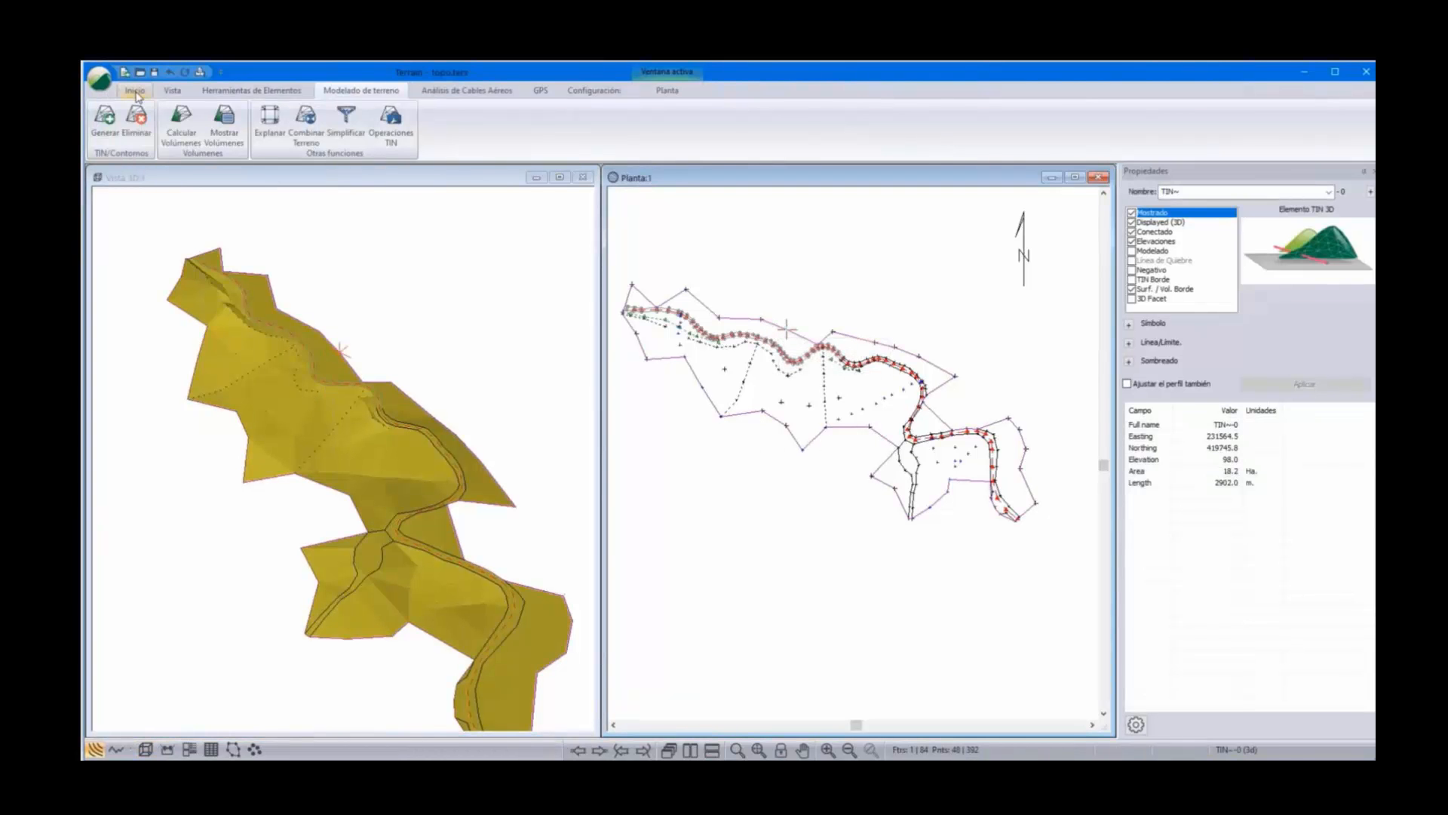
pyautogui.click(667, 90)
pyautogui.click(696, 118)
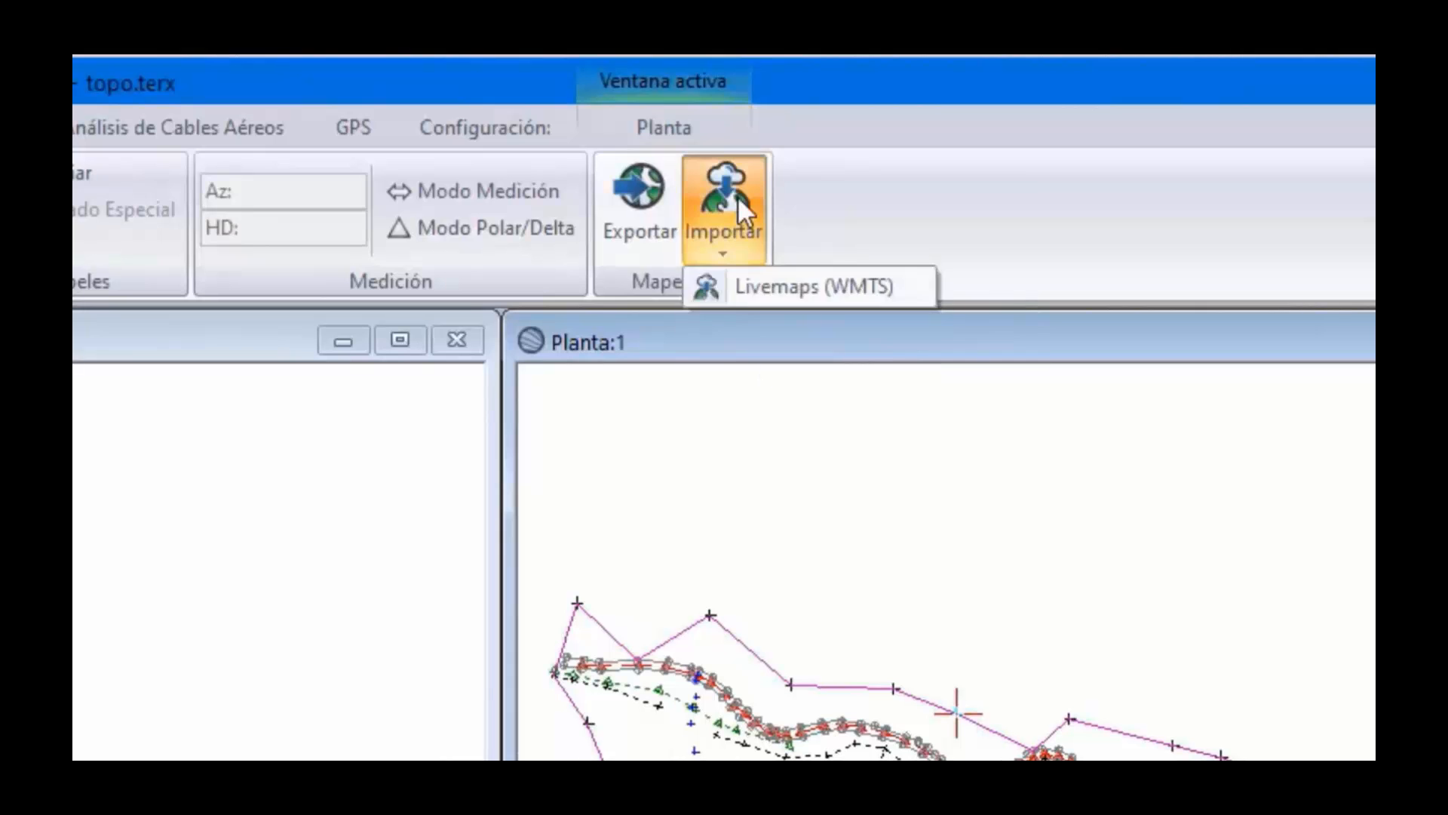
pyautogui.click(759, 289)
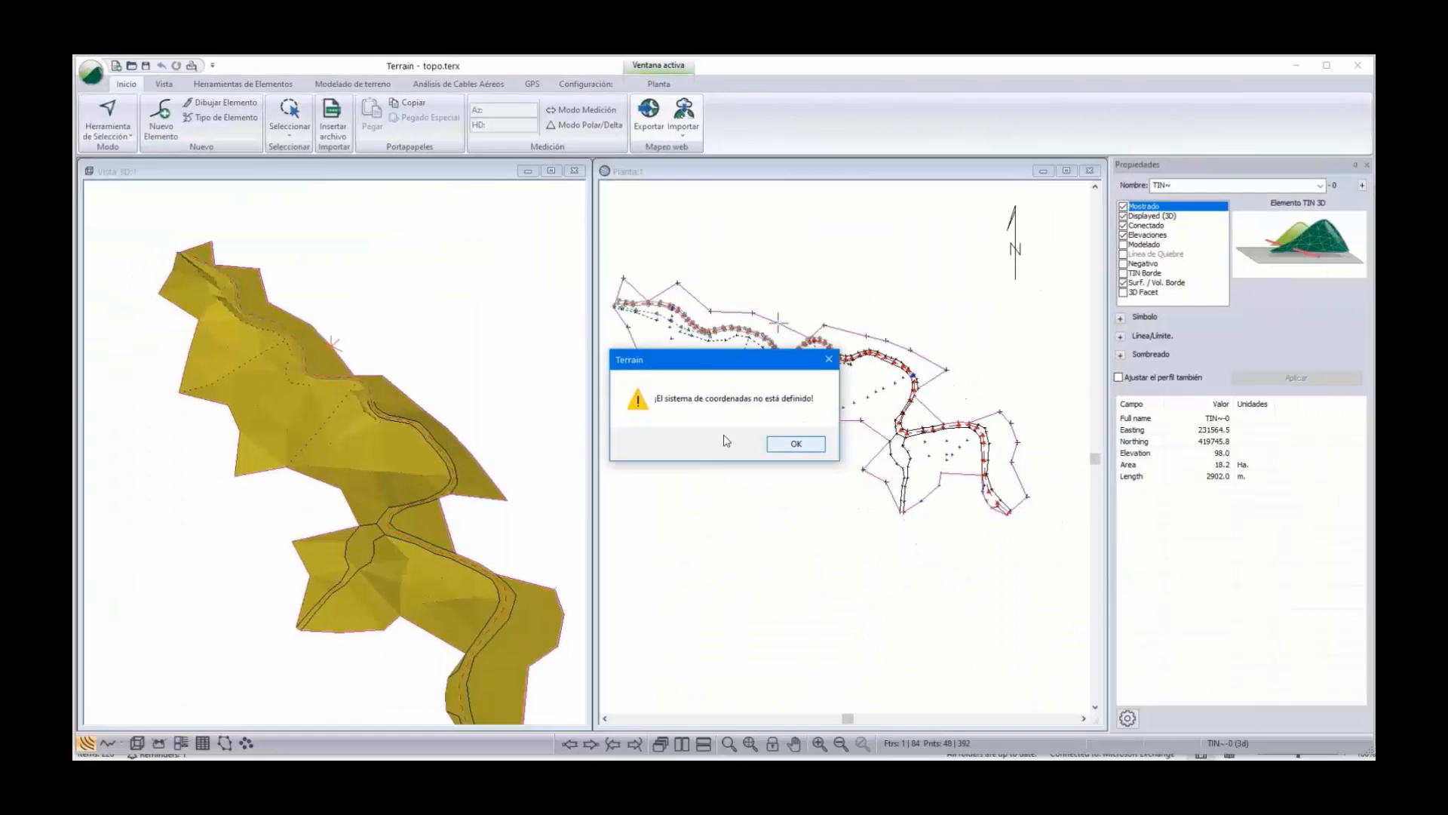
pyautogui.click(788, 444)
# Set the projection to Universal Transverse Mercator, datum World Geodetic System 1984, Zone 19N (72 W to 66 W), and save the file
pyautogui.click(595, 87)
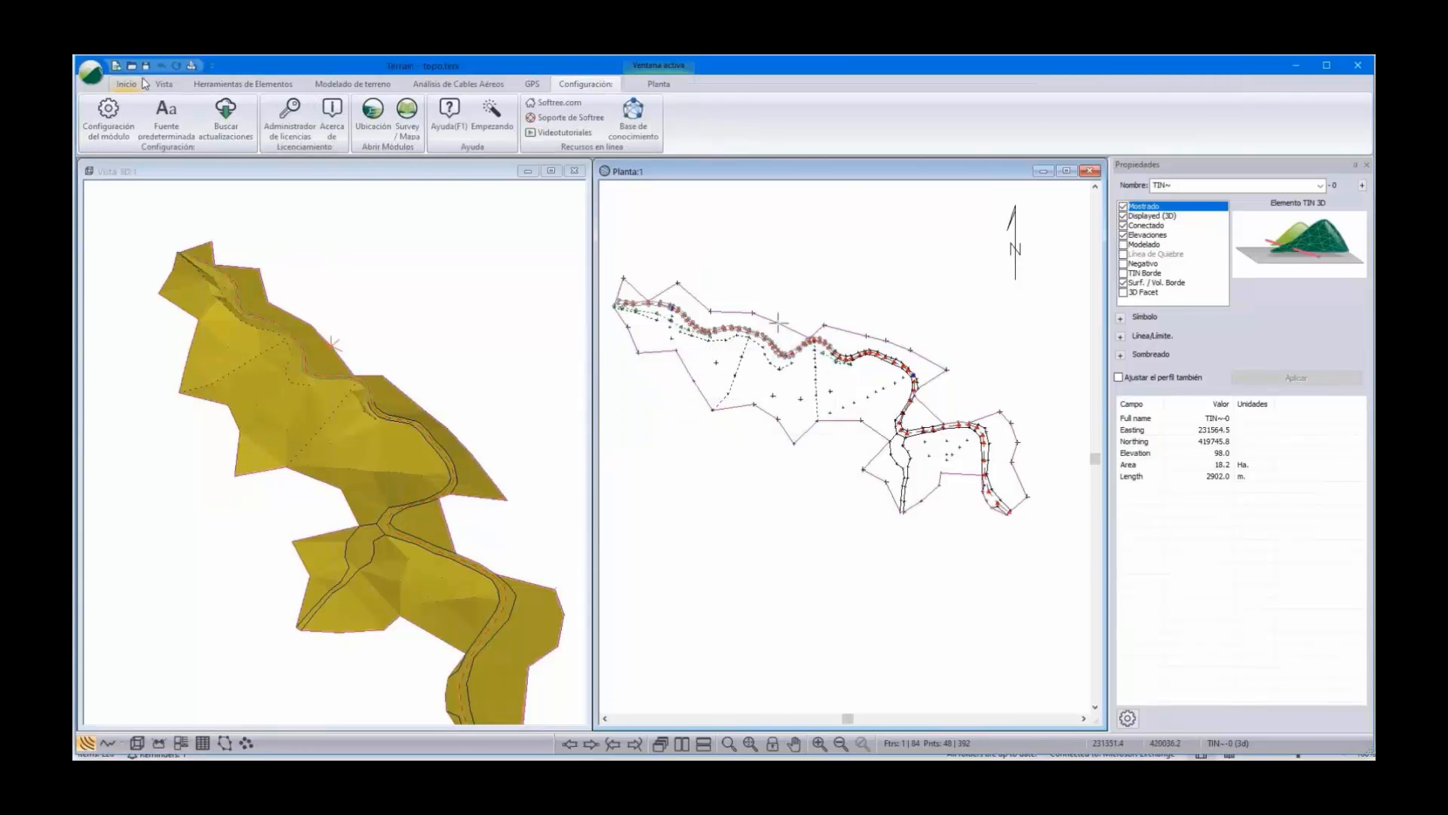
pyautogui.click(111, 115)
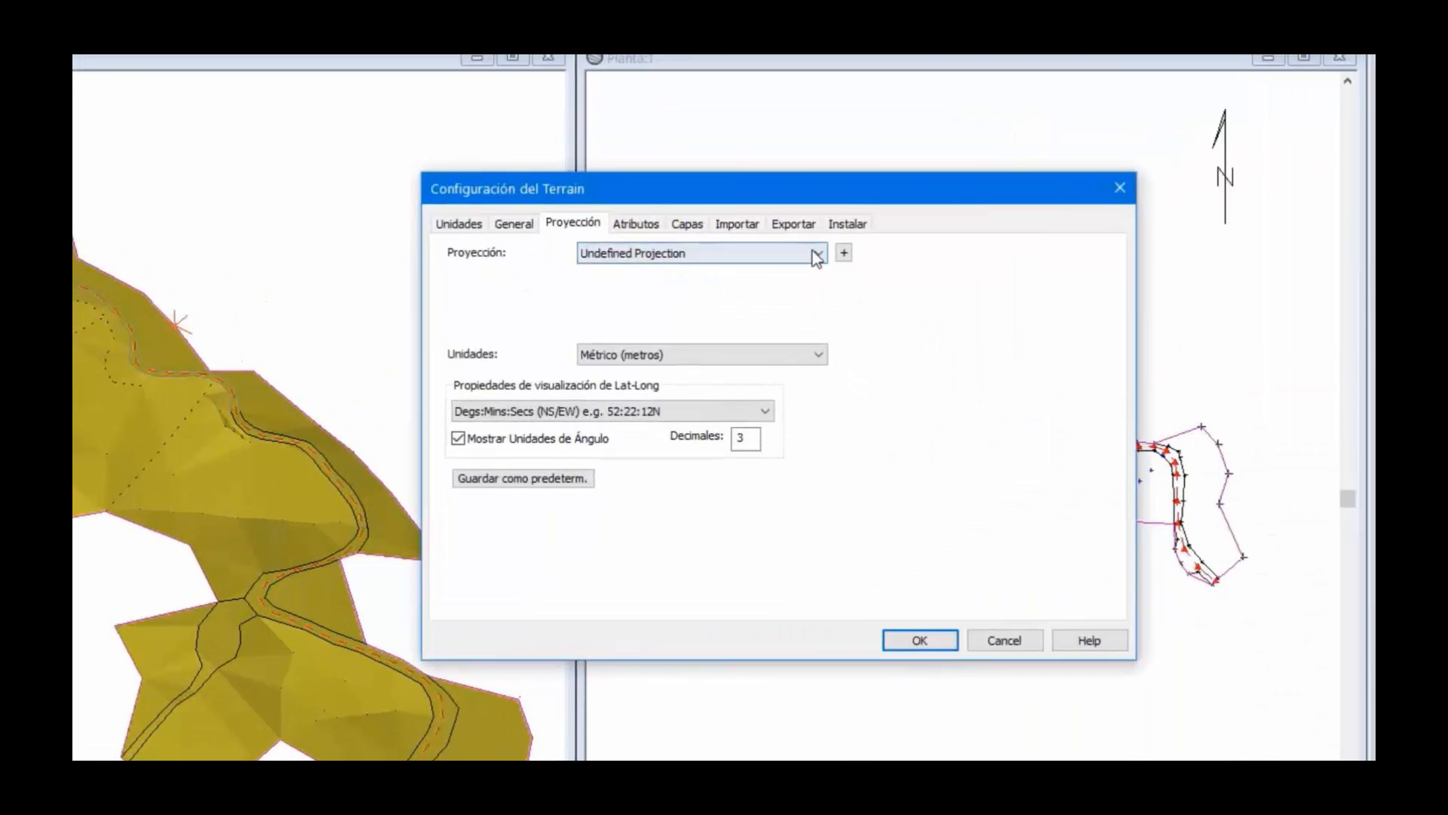
pyautogui.click(817, 255)
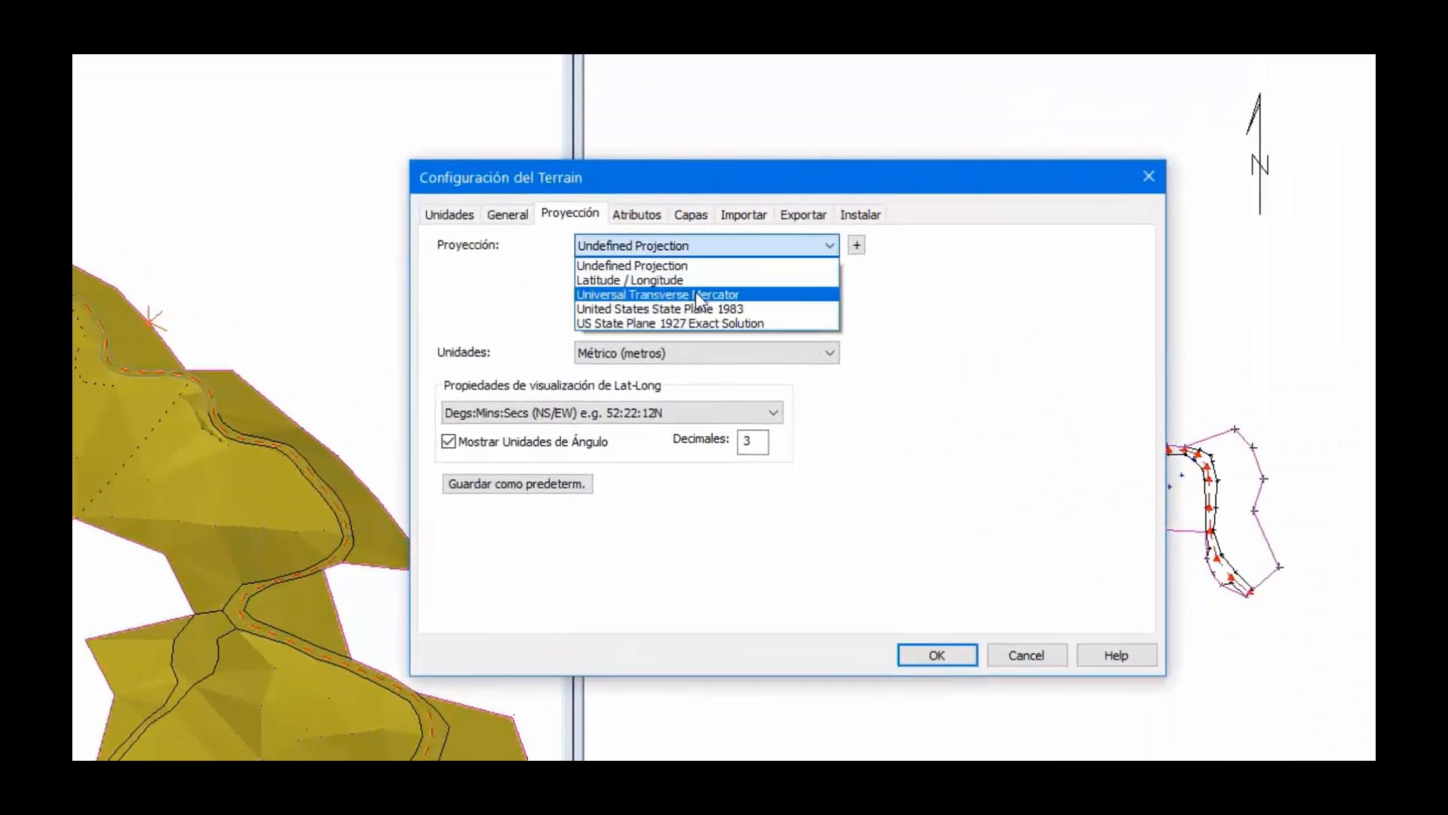
pyautogui.click(692, 297)
pyautogui.click(829, 282)
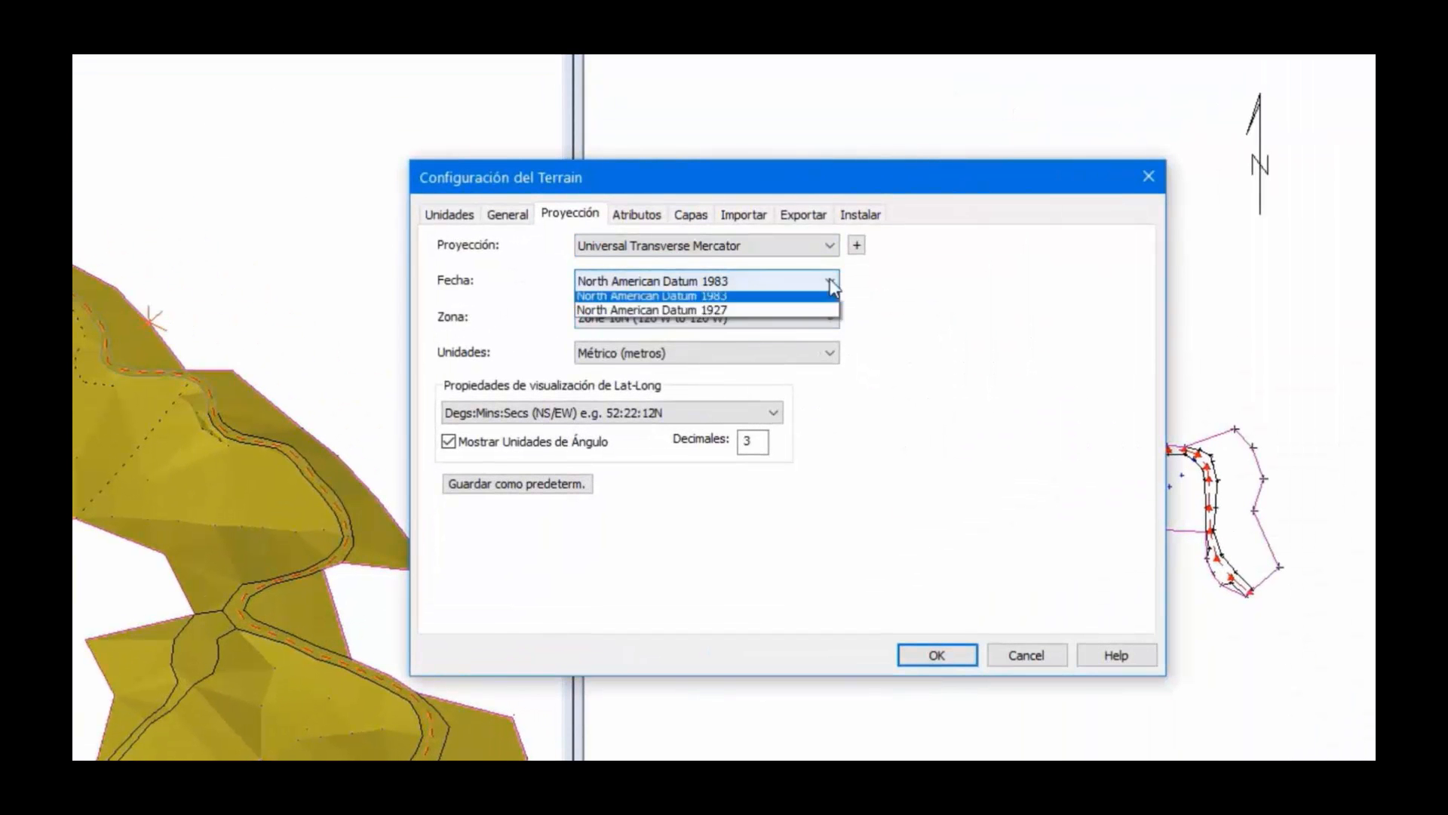
pyautogui.click(832, 321)
pyautogui.click(832, 320)
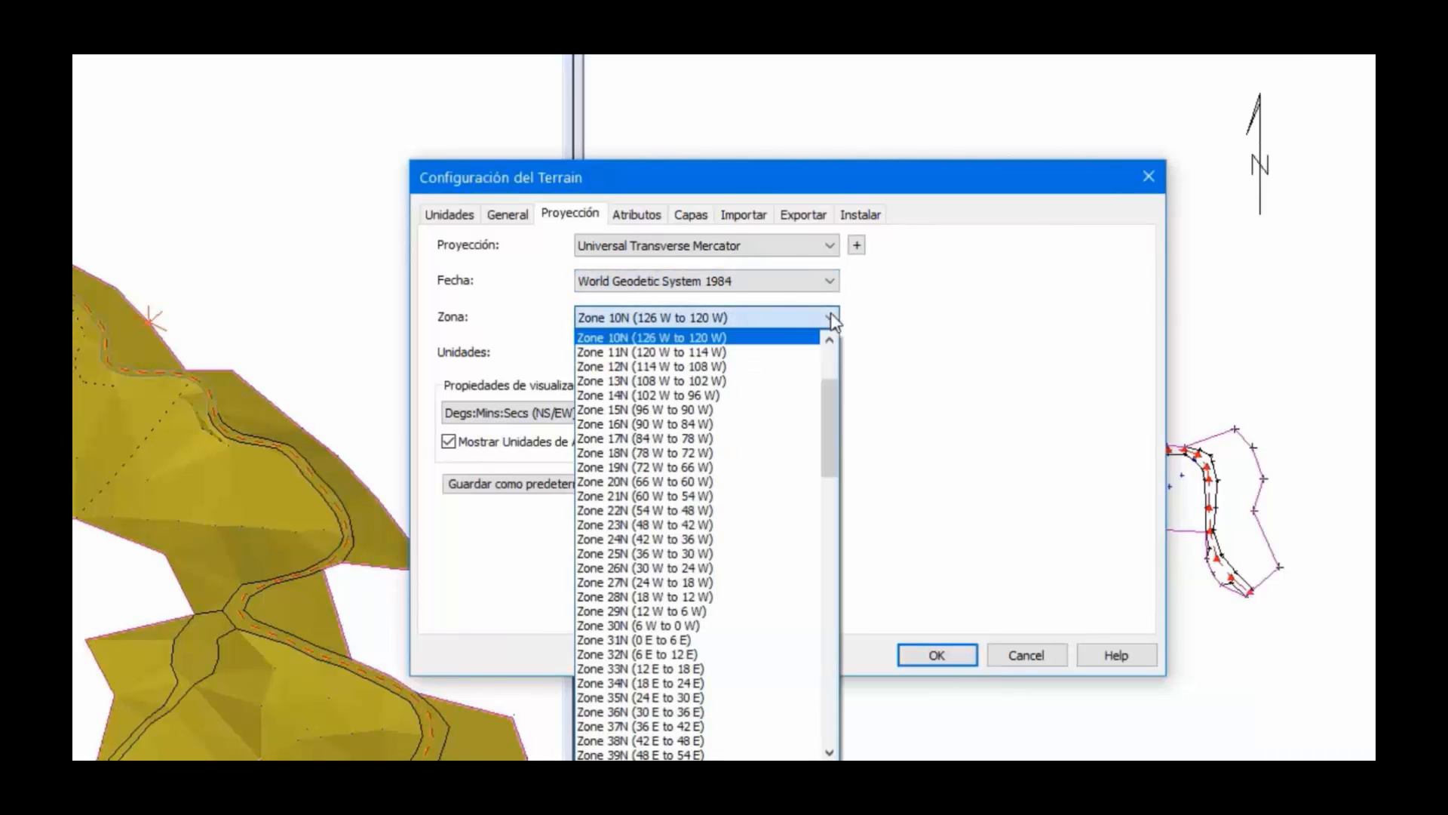
pyautogui.click(660, 467)
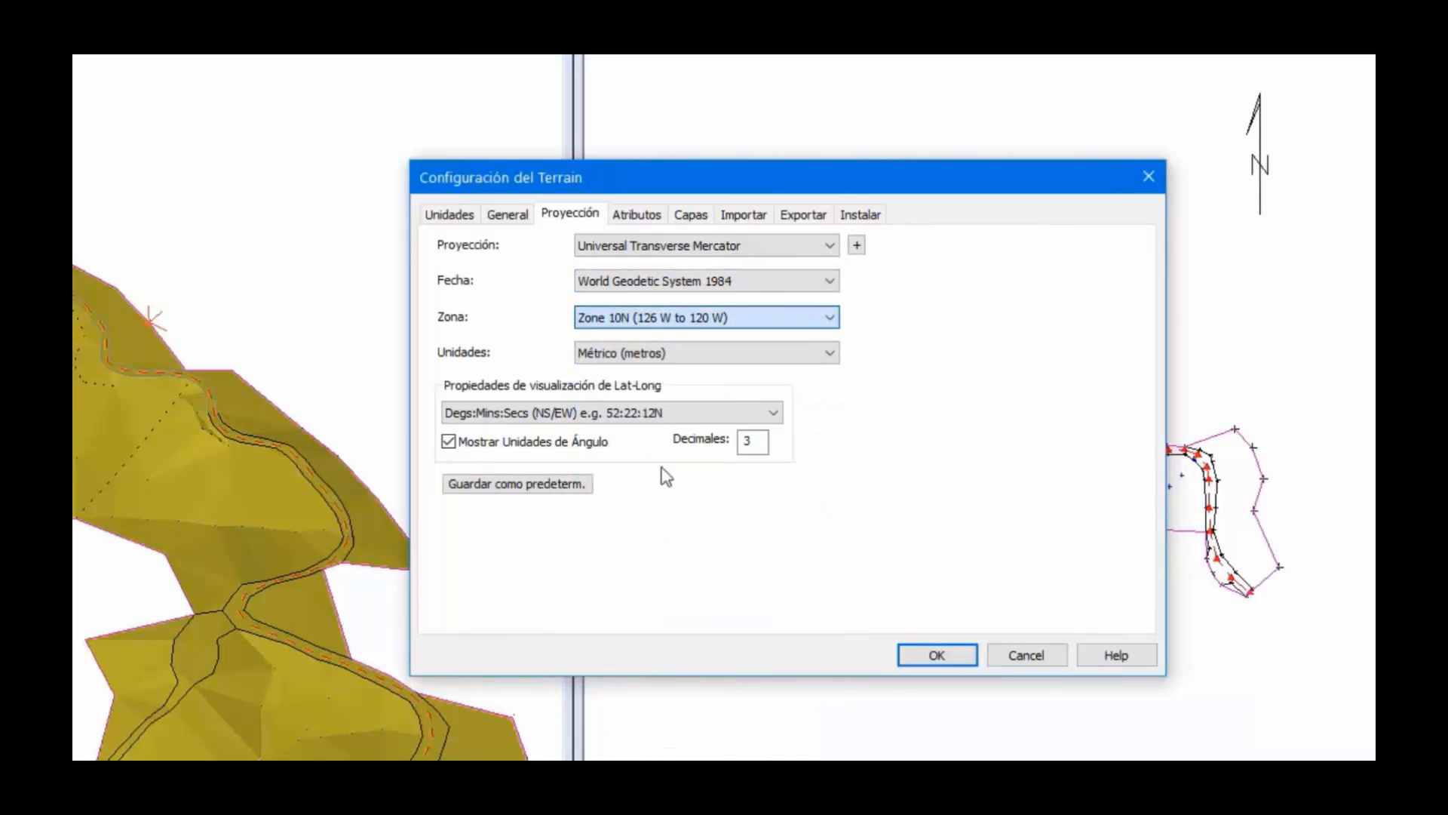
pyautogui.click(958, 655)
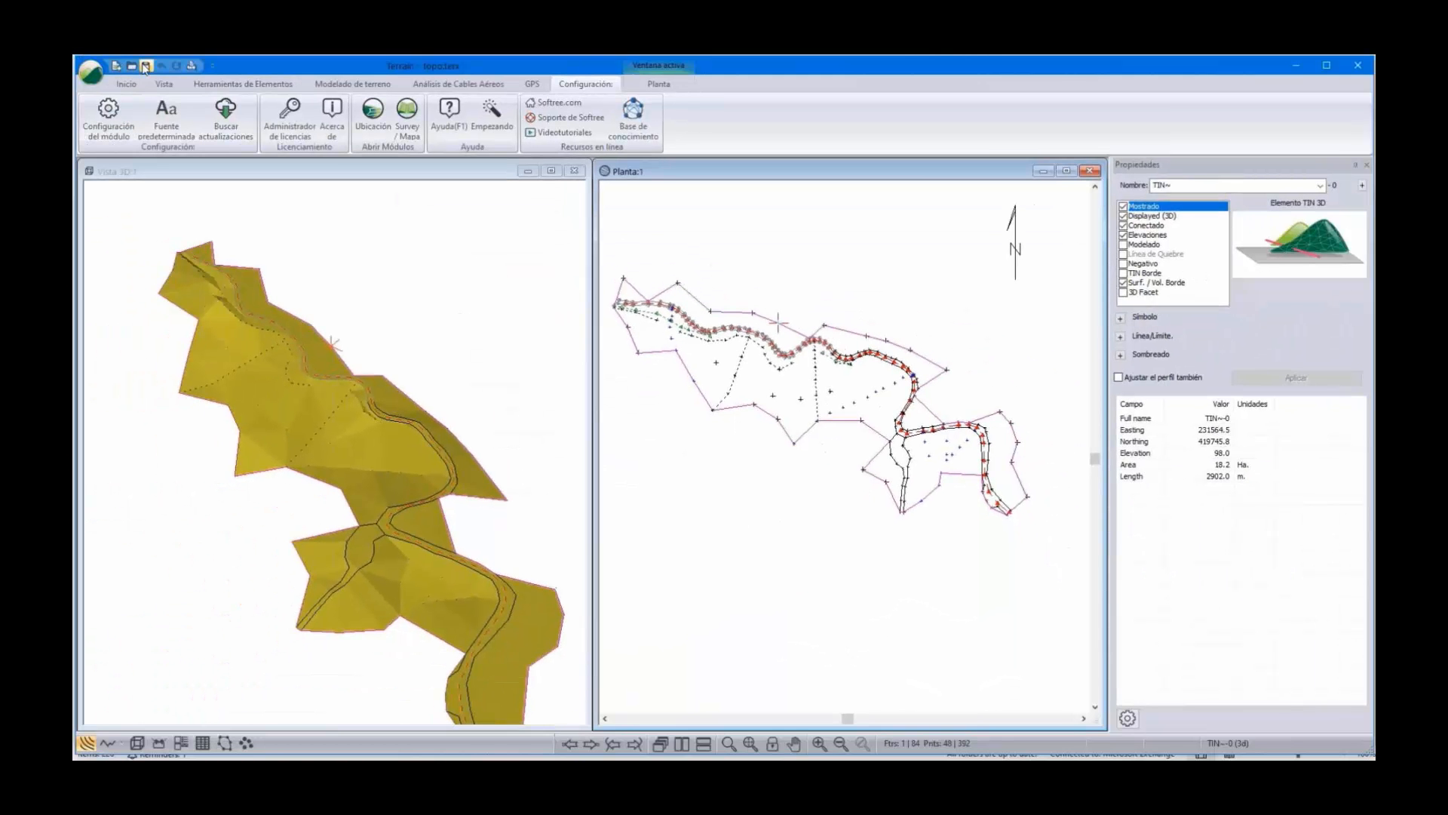
pyautogui.click(146, 68)
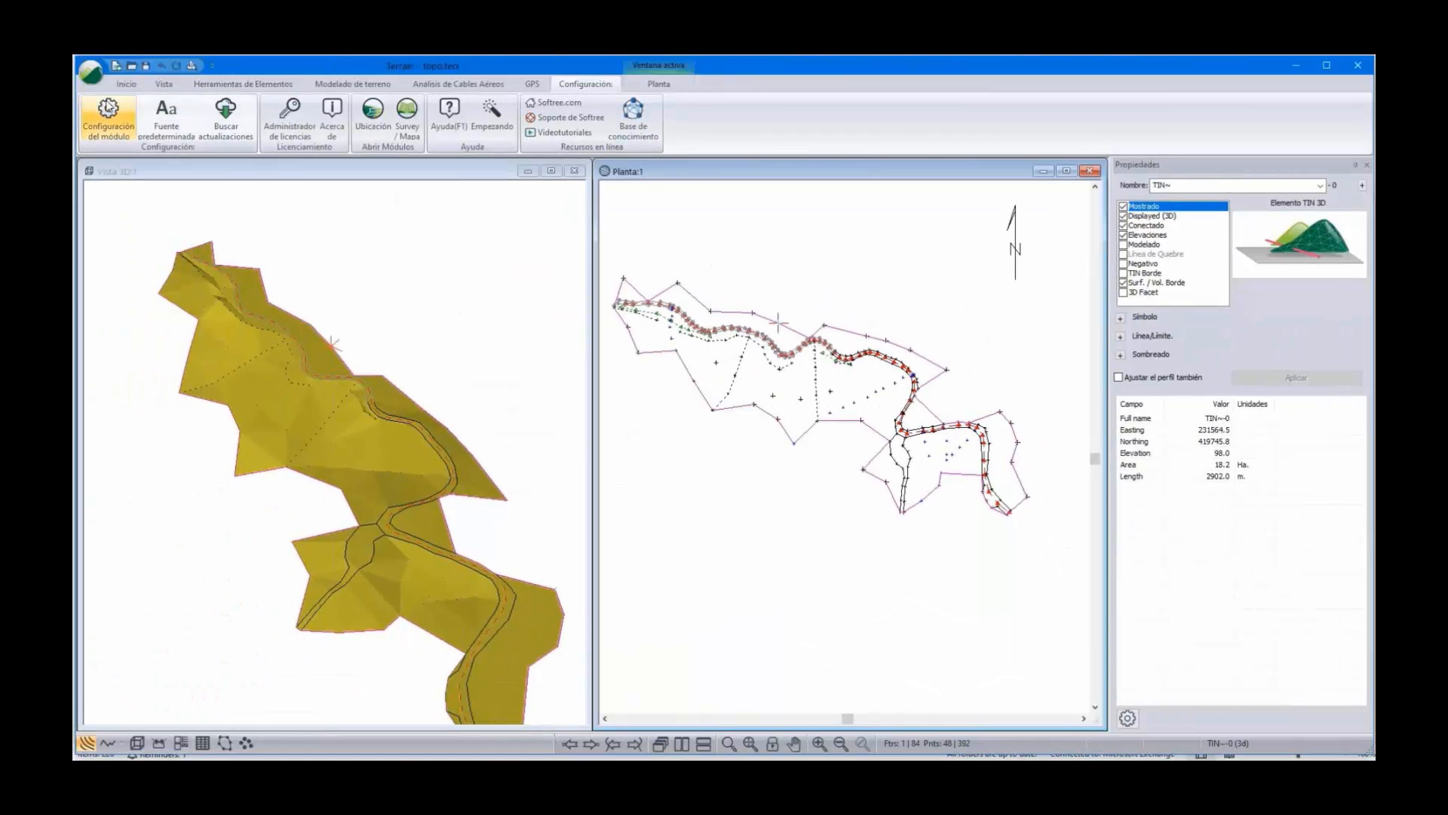
# Open the Livemaps (WMTS) import for the plan window and centre the satellite map around the survey border
pyautogui.click(123, 85)
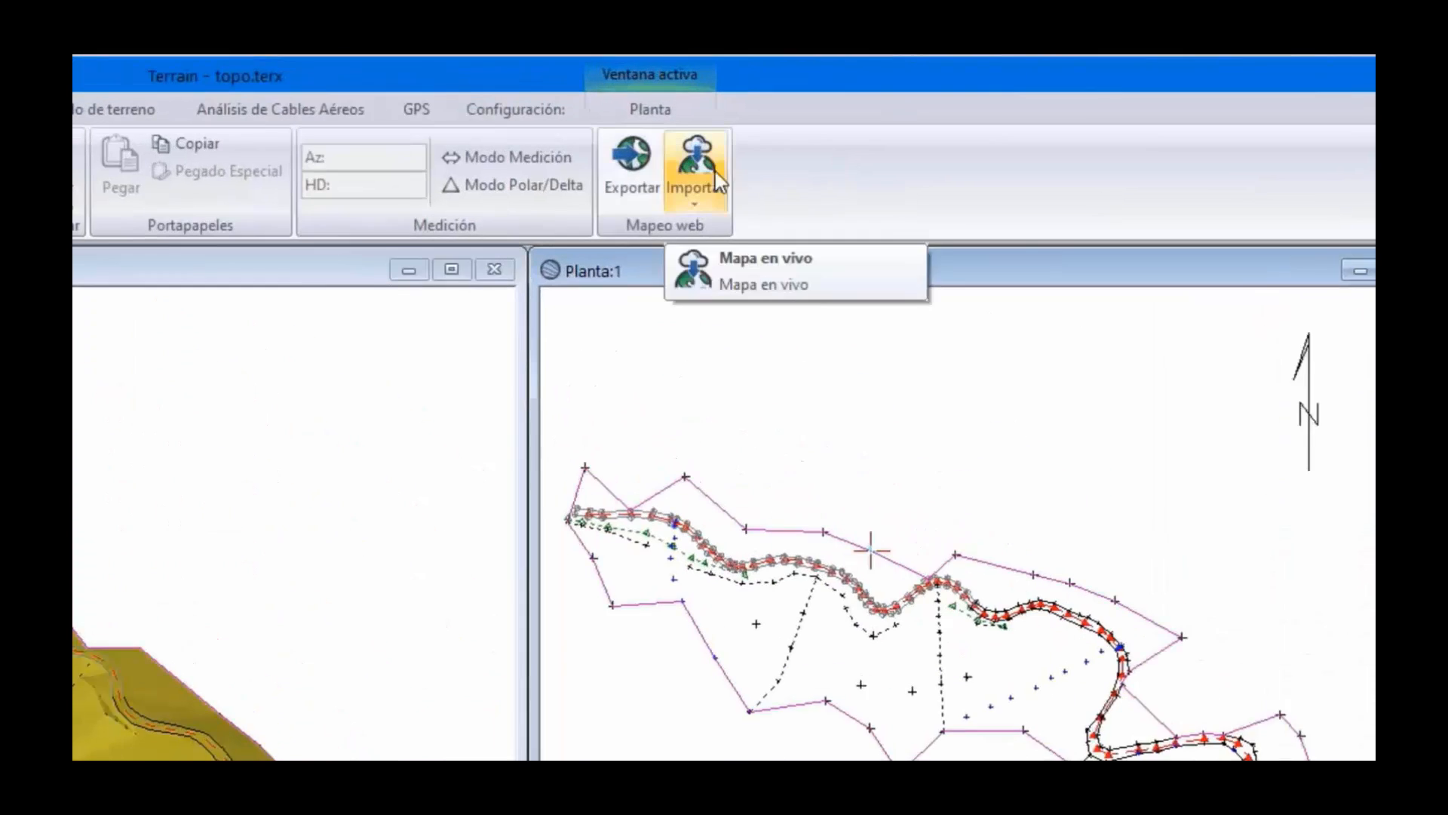
pyautogui.click(682, 111)
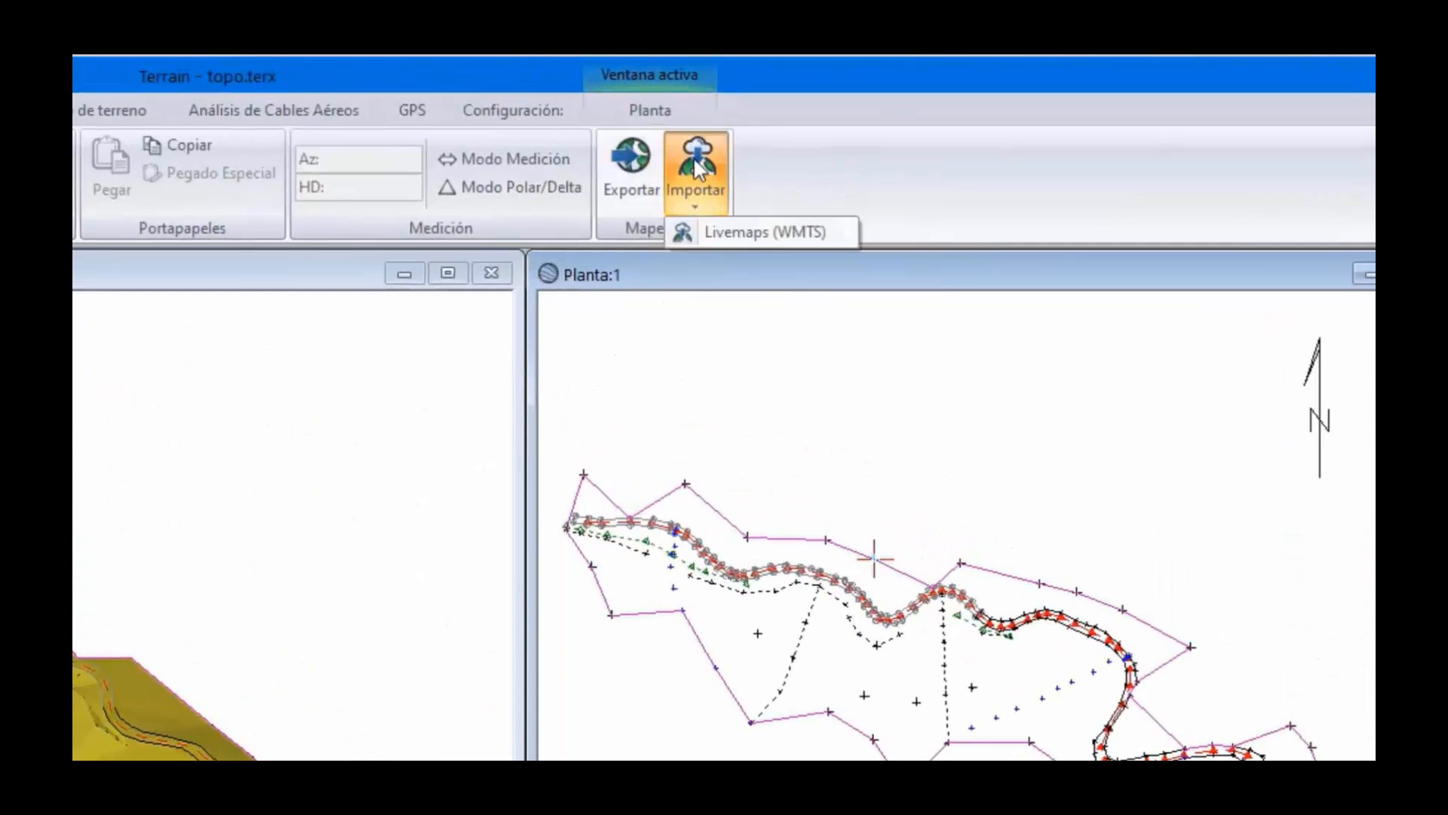
pyautogui.click(739, 231)
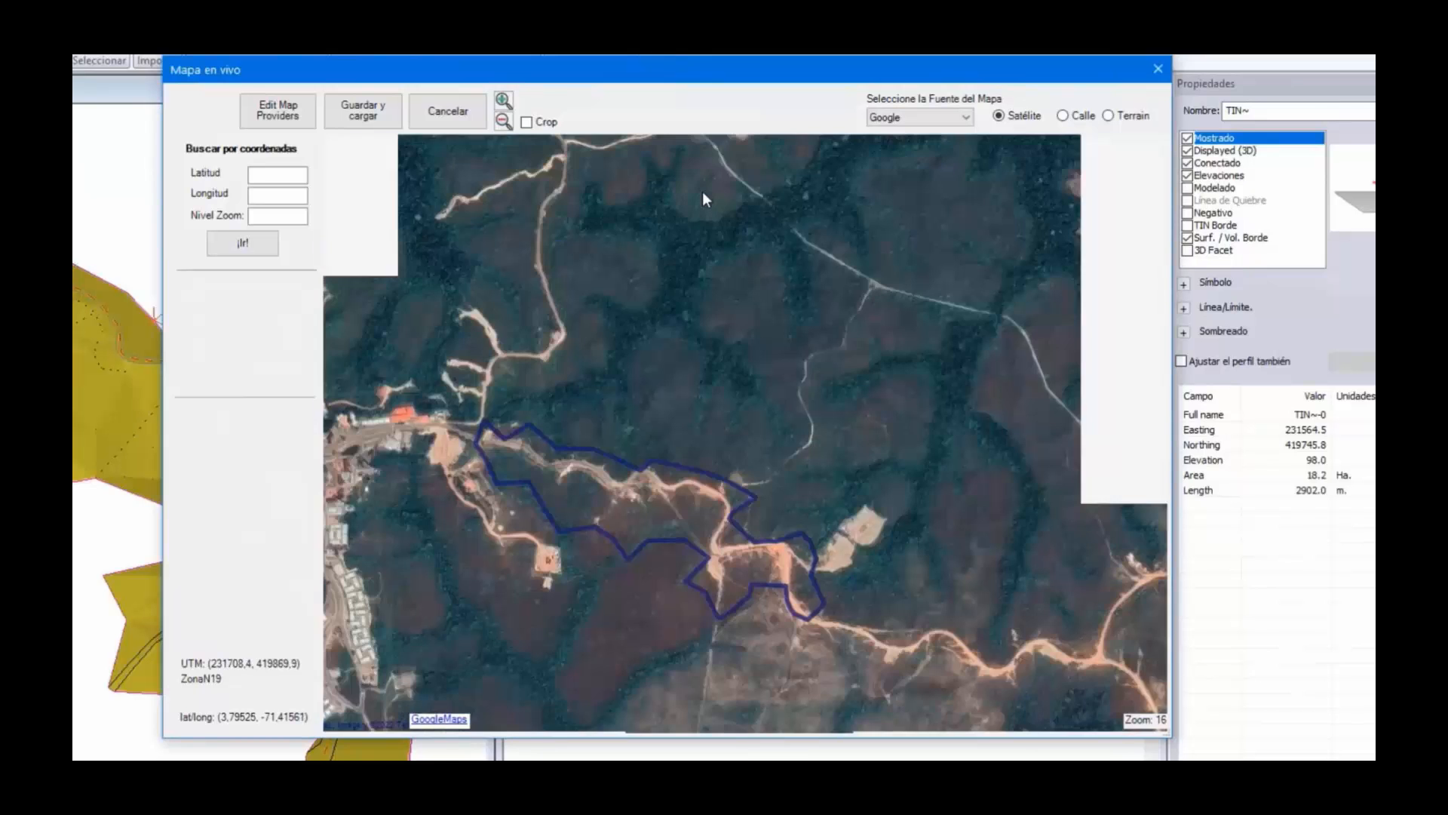
pyautogui.moveTo(669, 406); pyautogui.dragTo(788, 263)
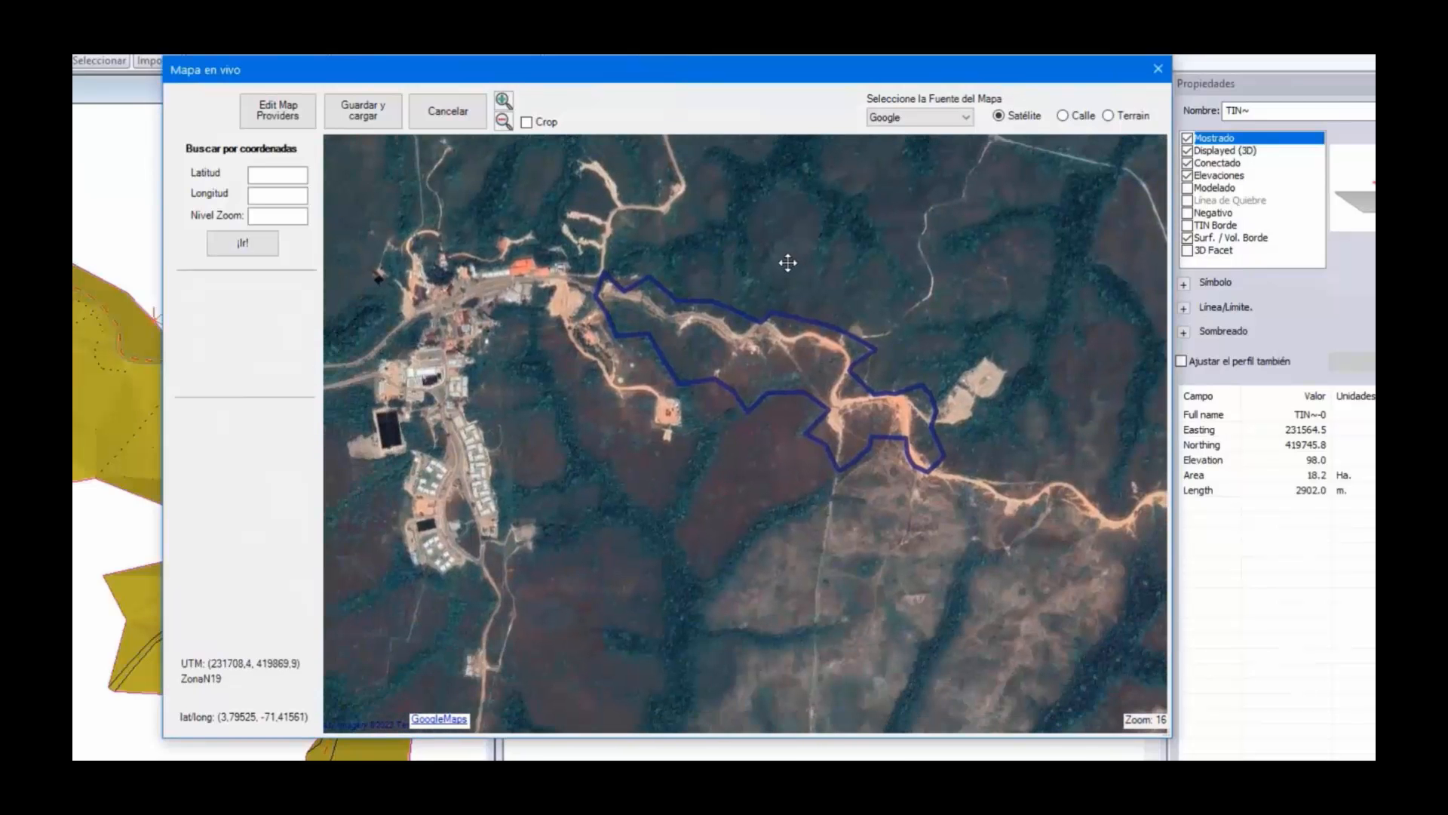
# Compare the Bing satellite imagery with Google's for the survey area, leaving Google as the map source
pyautogui.click(967, 118)
pyautogui.click(886, 150)
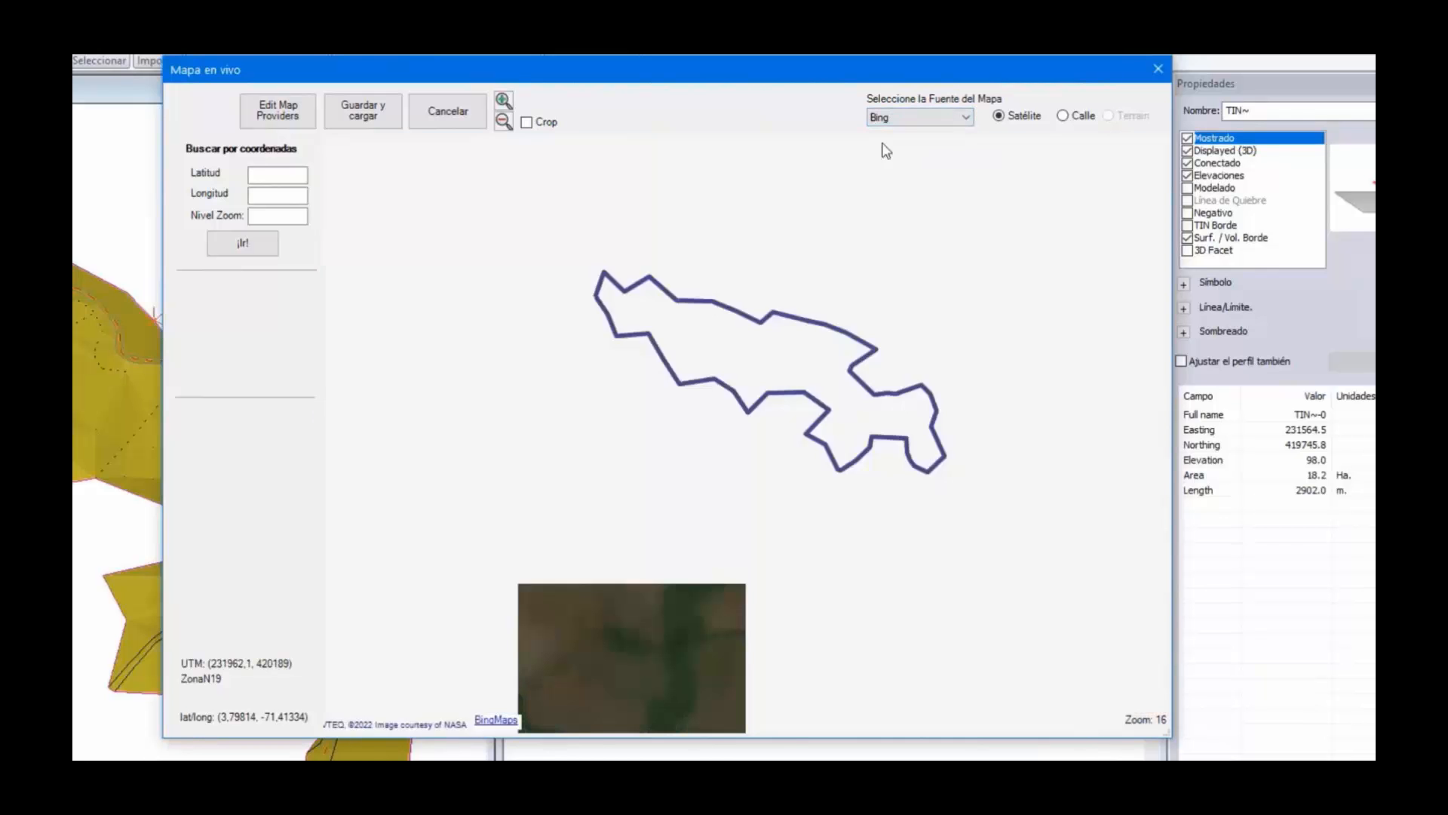
pyautogui.click(954, 118)
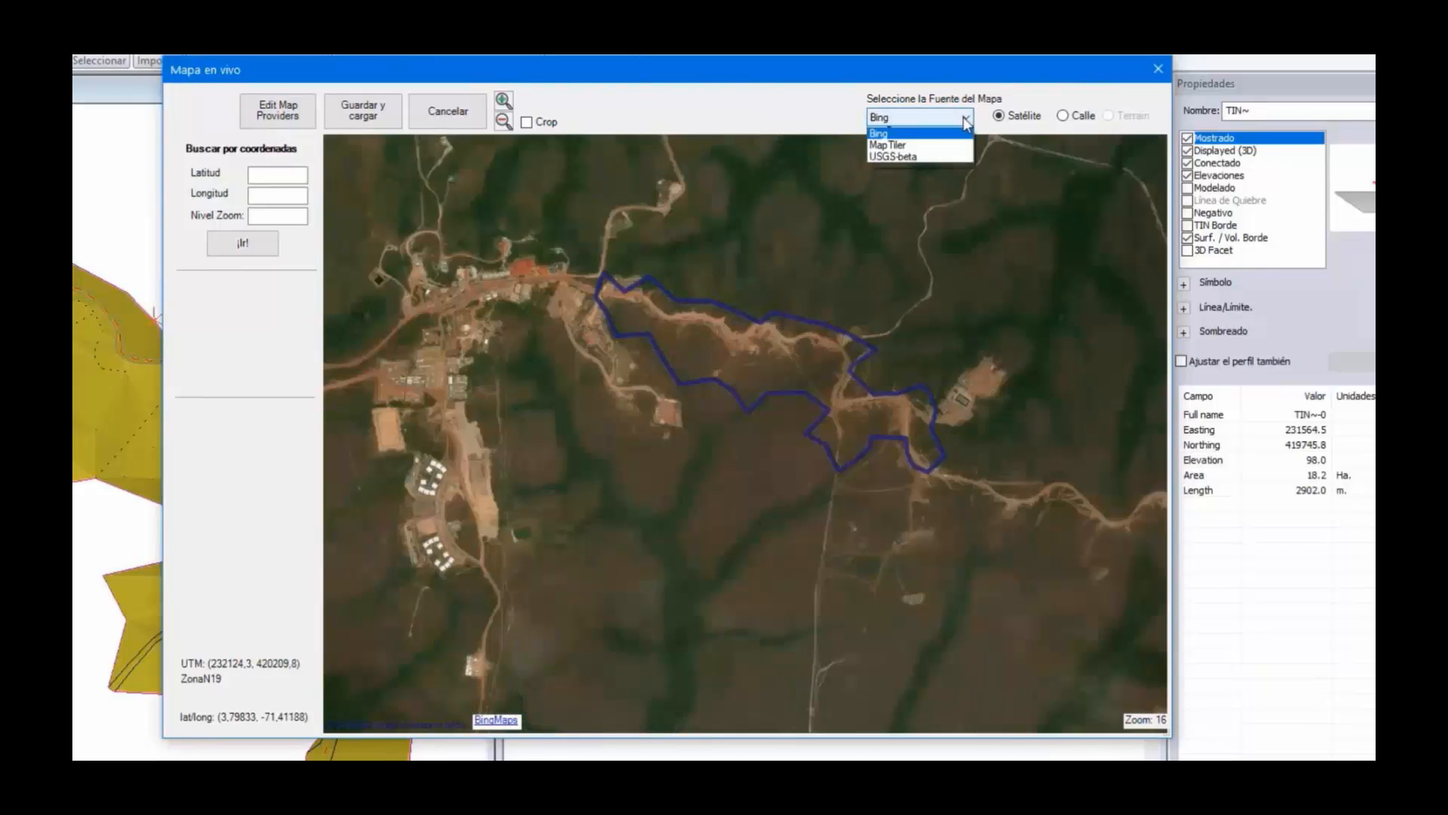
pyautogui.click(905, 134)
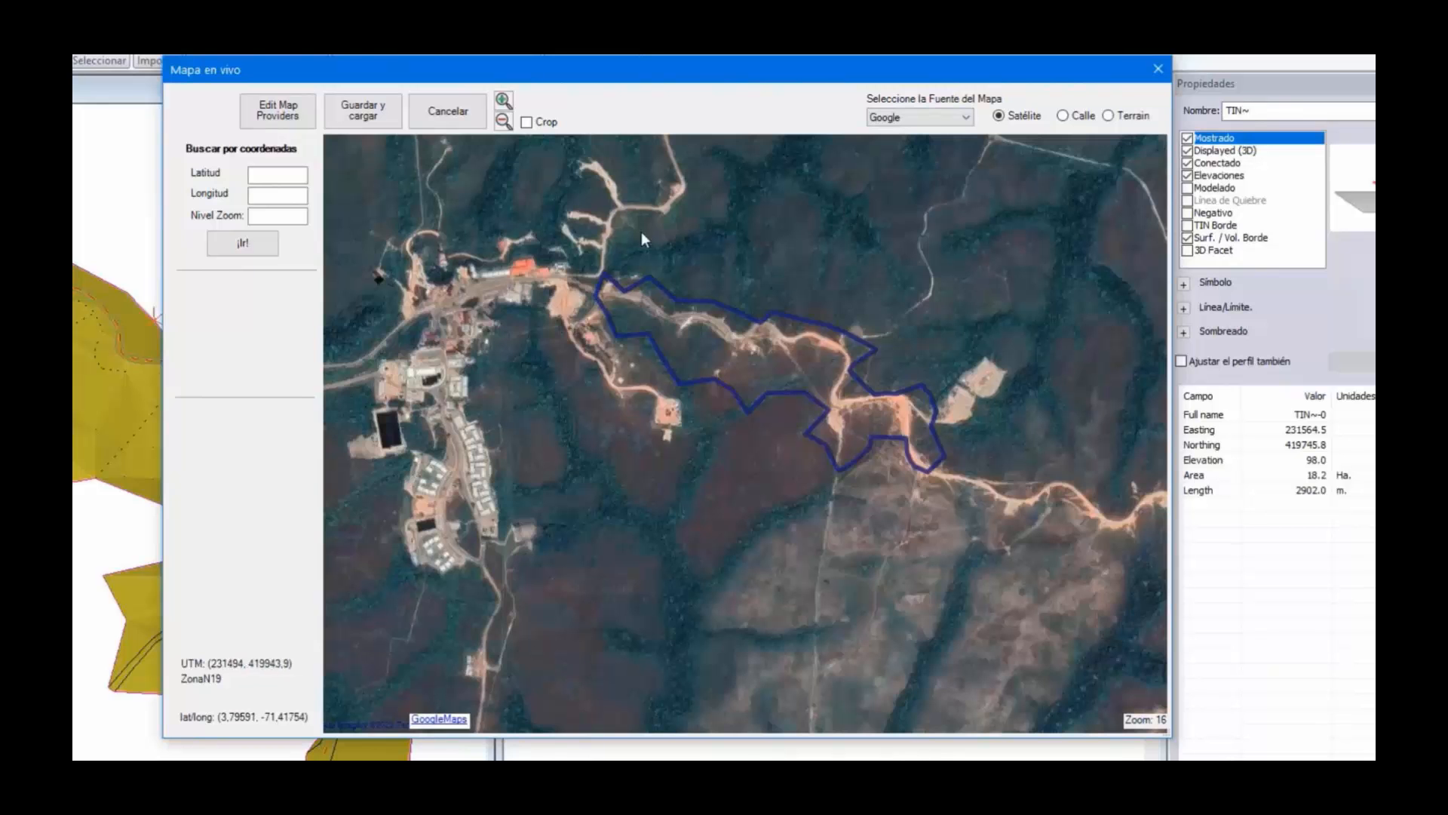
# Crop the Google satellite map to a rectangle around the survey border and download it at the middle zoom level
pyautogui.click(526, 123)
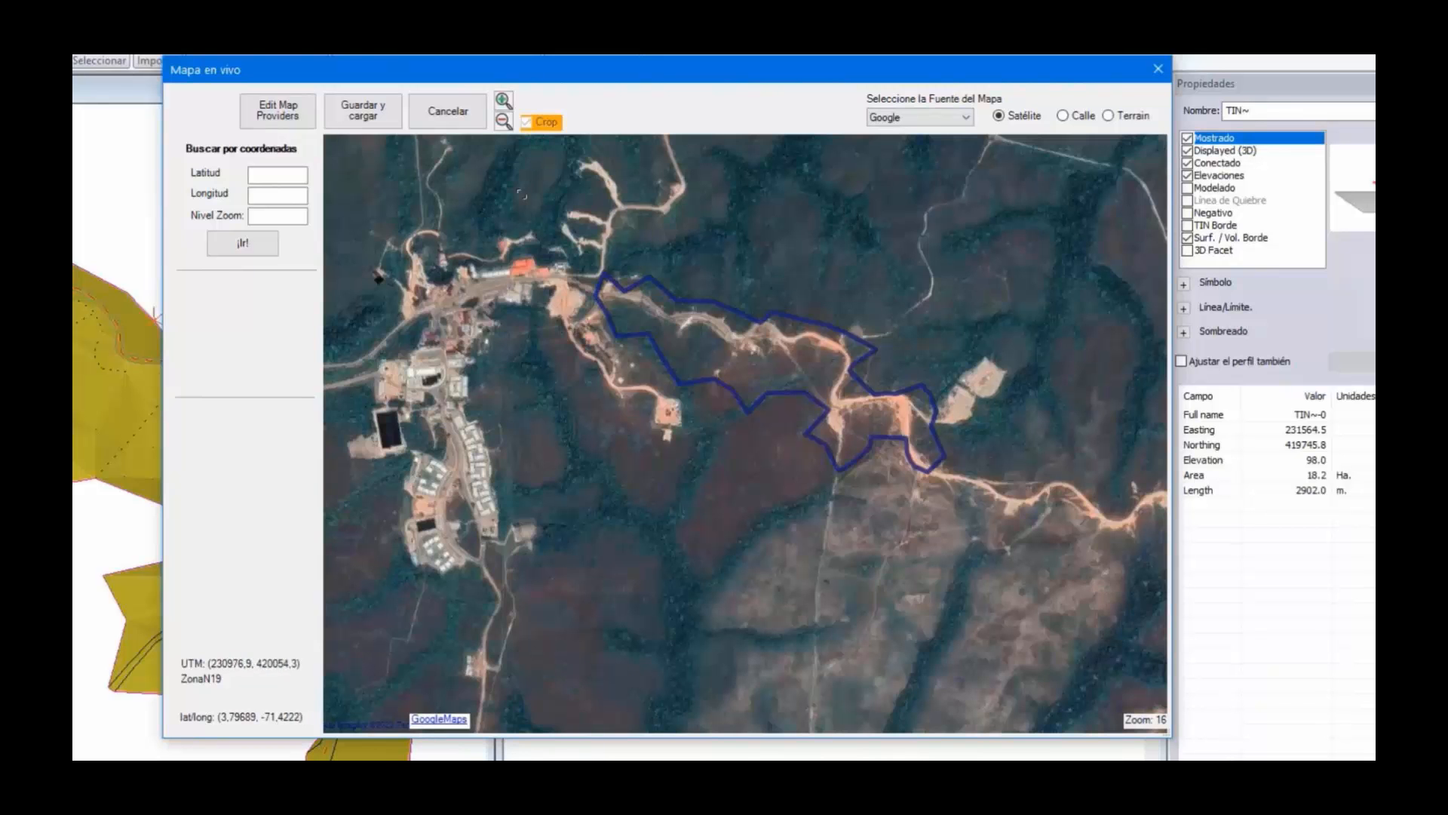
pyautogui.moveTo(544, 190); pyautogui.dragTo(1003, 528)
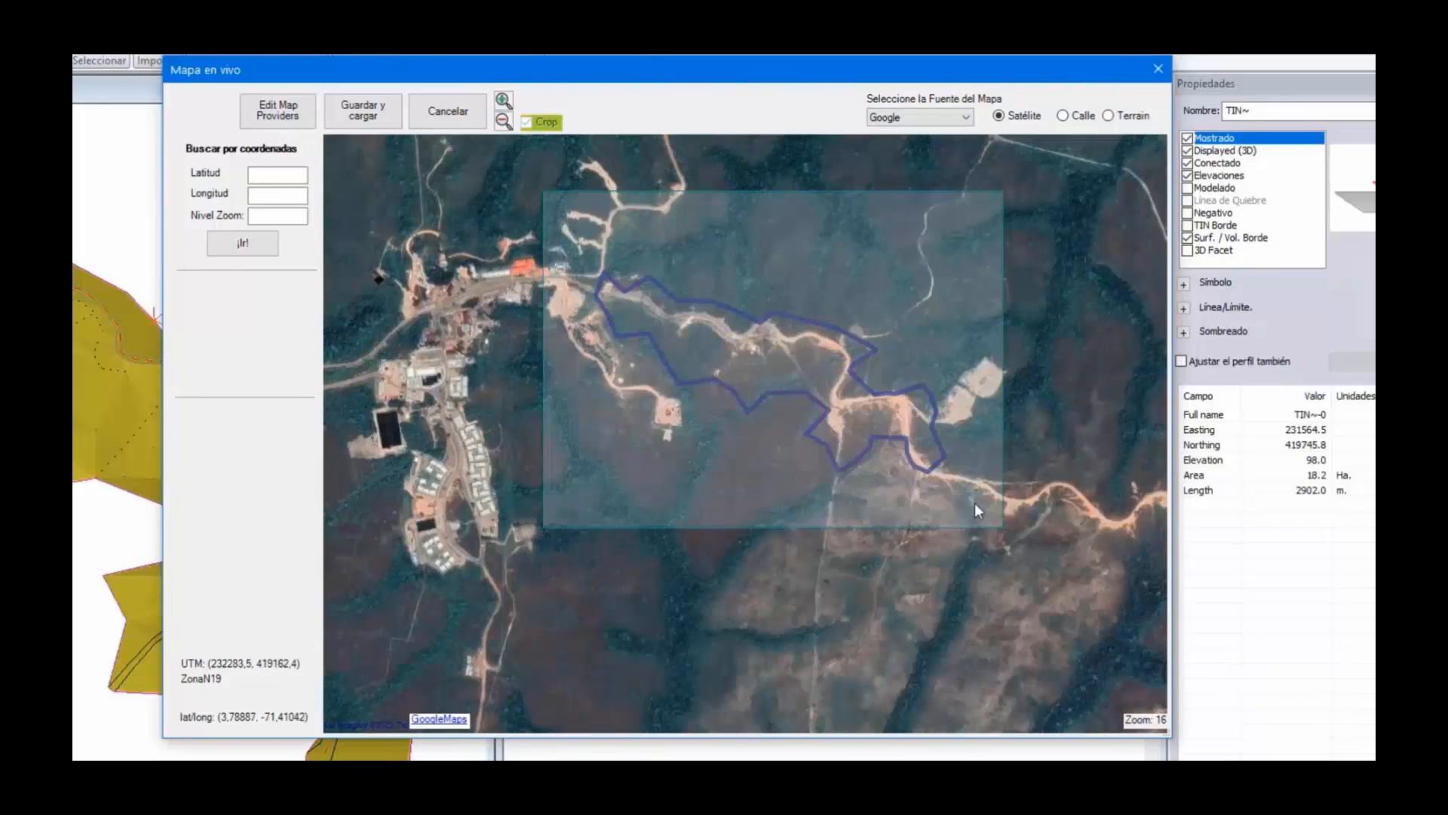
pyautogui.click(352, 119)
pyautogui.click(726, 442)
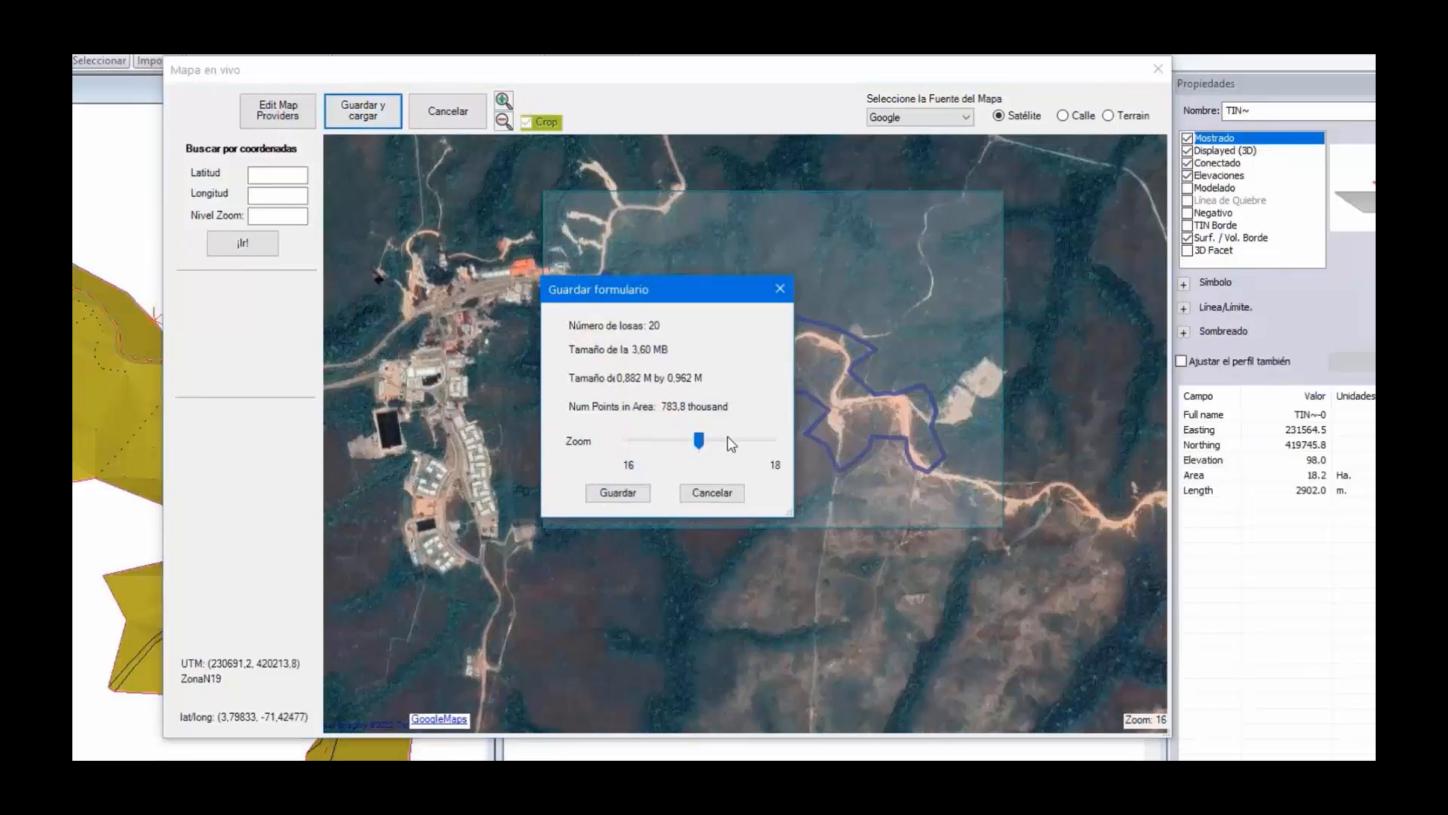
pyautogui.click(629, 494)
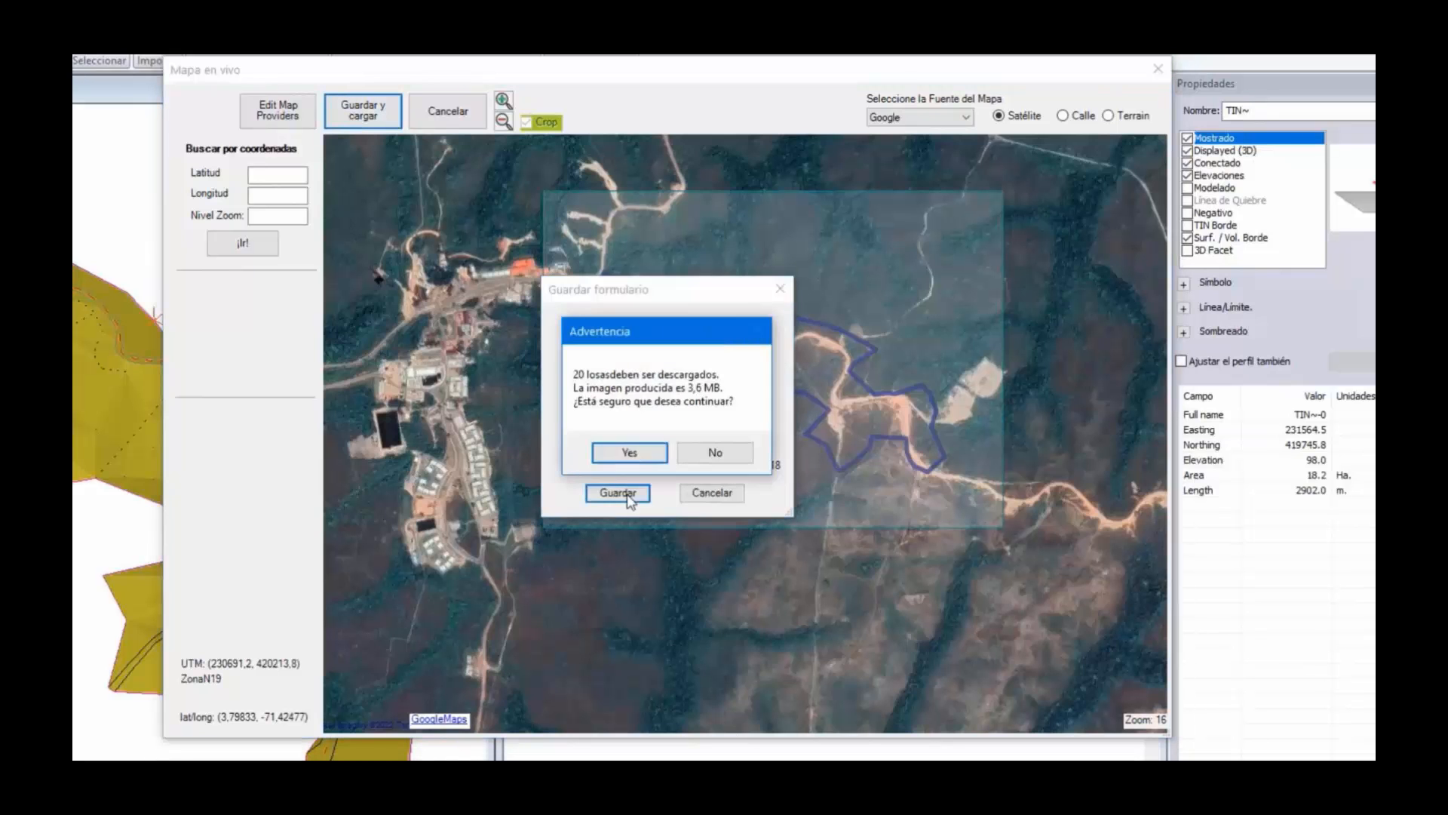
pyautogui.click(632, 452)
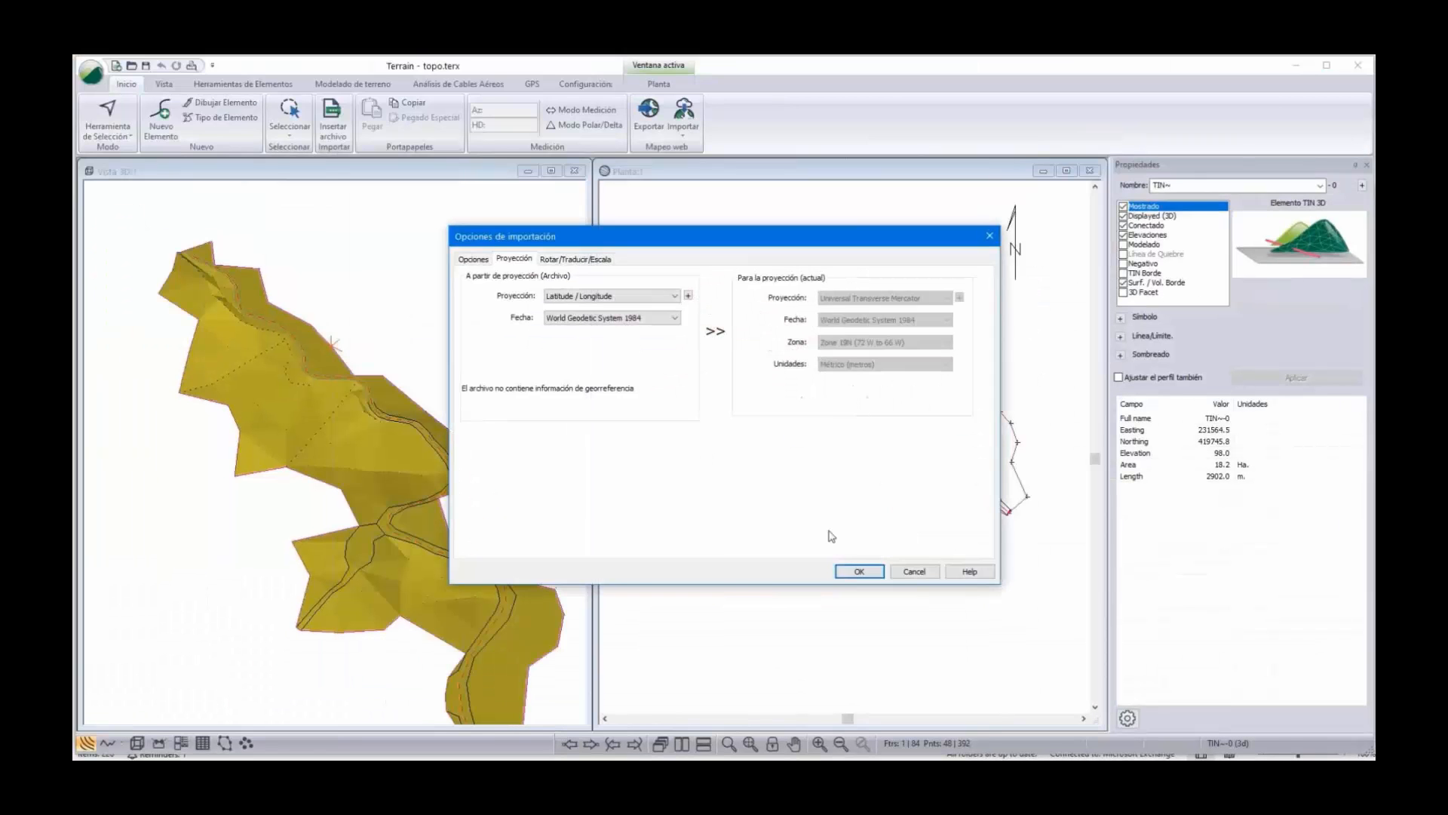
# Load the map image into the plan, converting from Latitude / Longitude, World Geodetic System 1984 to the current projection
pyautogui.click(861, 573)
pyautogui.click(683, 439)
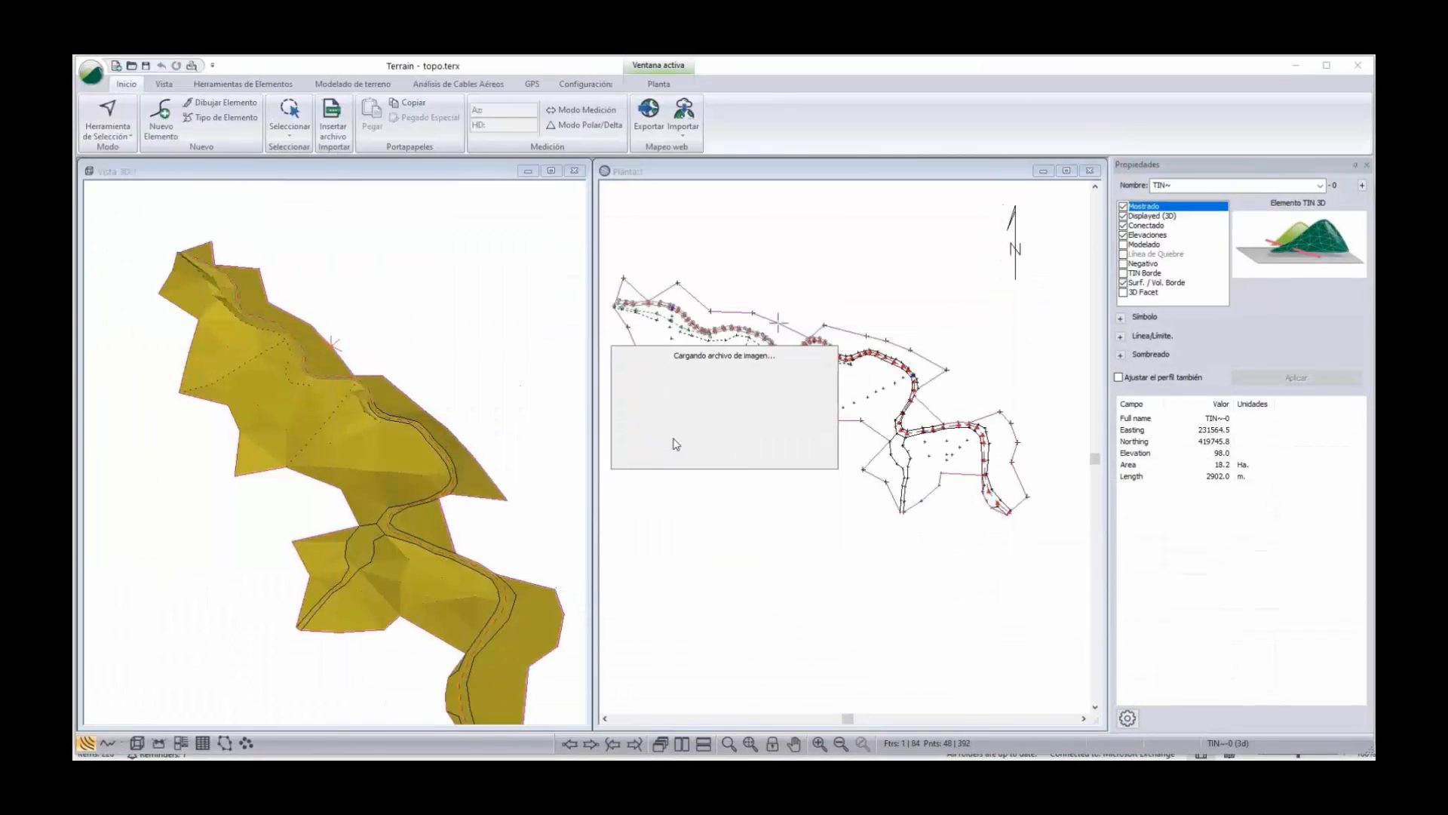
pyautogui.click(773, 452)
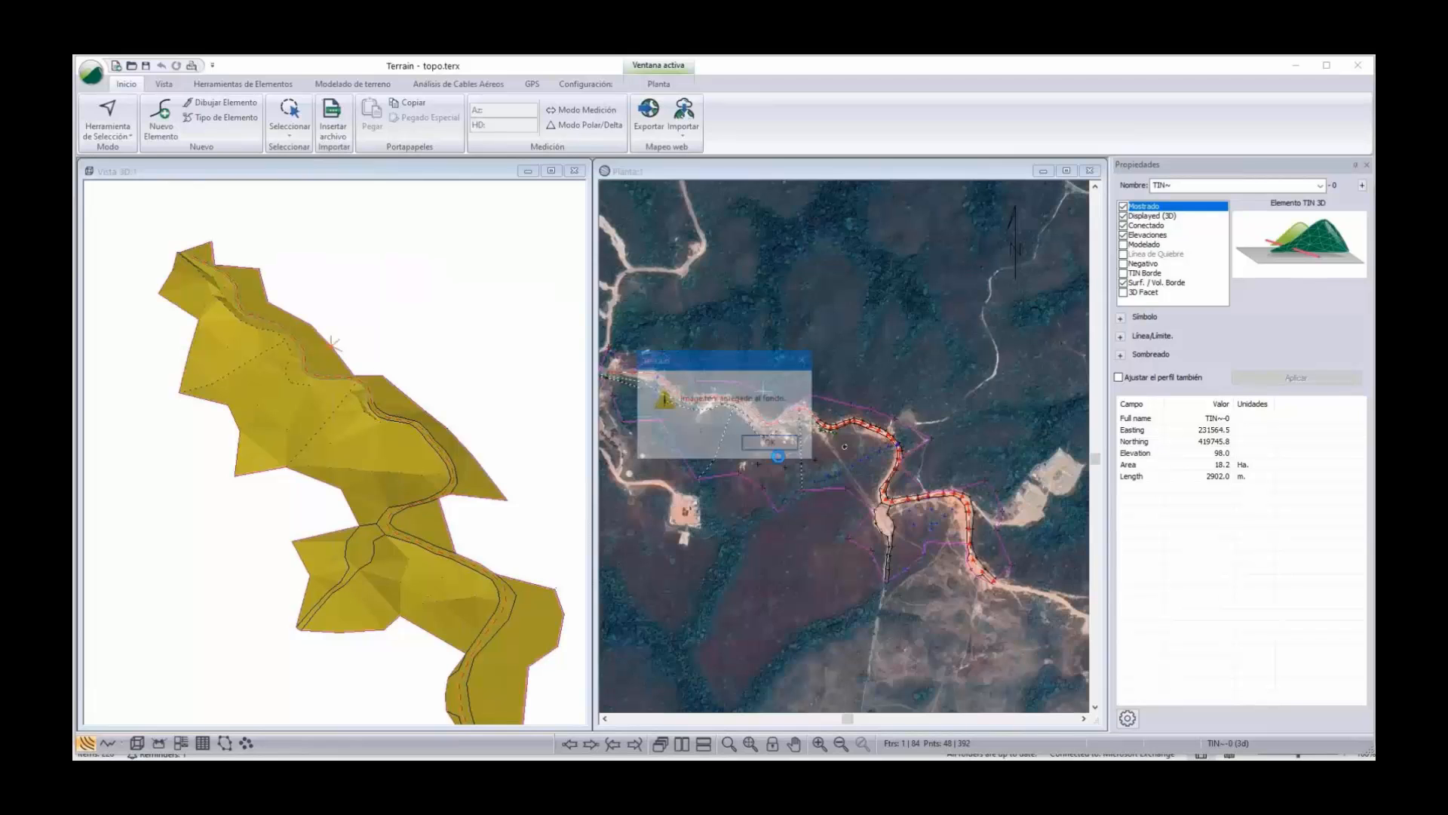
pyautogui.click(770, 444)
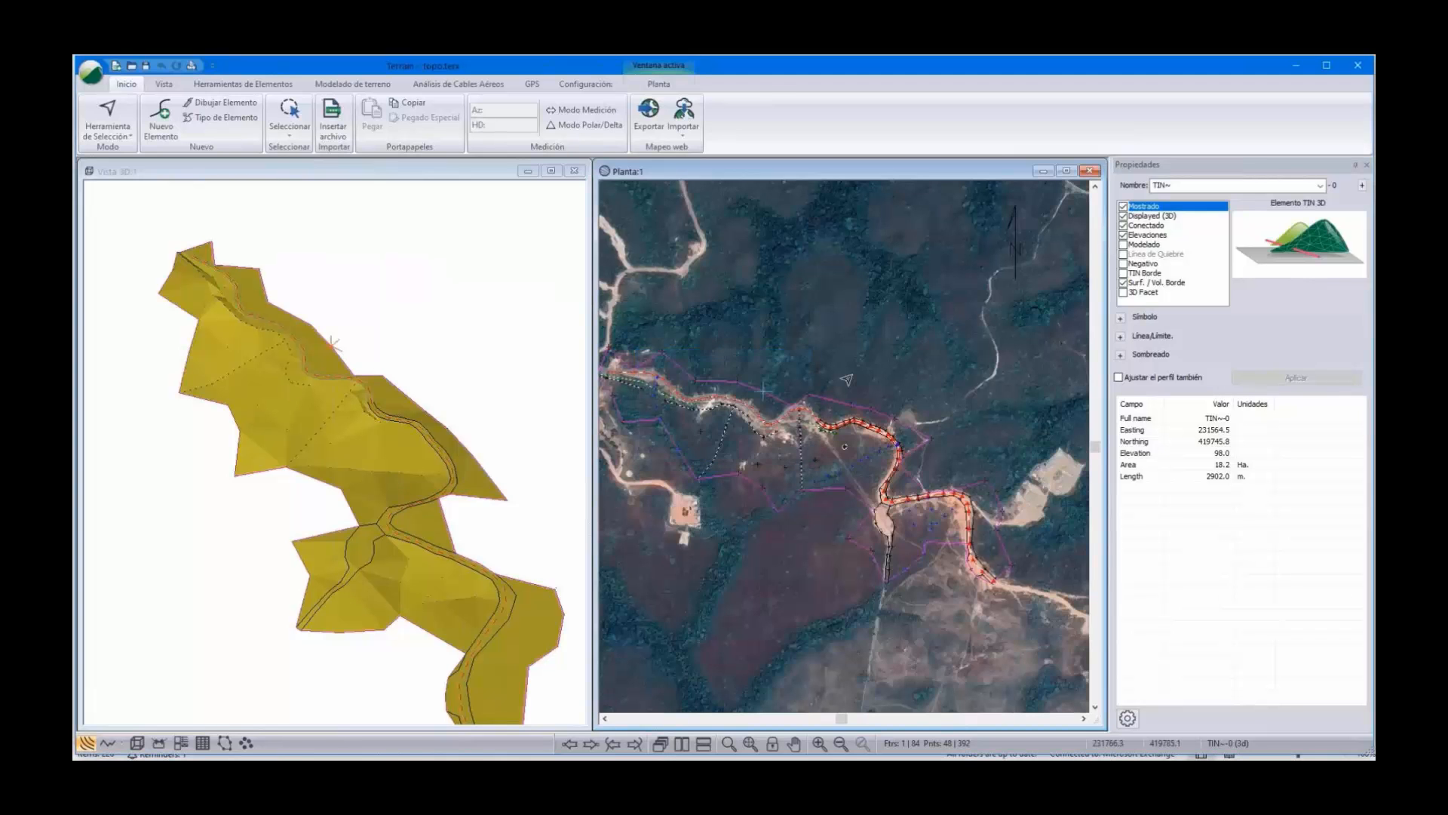
# Deselect the TIN border and examine how the survey lines up with the satellite image in the plan
pyautogui.moveTo(846, 379); pyautogui.dragTo(887, 373, button='middle')
pyautogui.scroll(1, 887, 373)
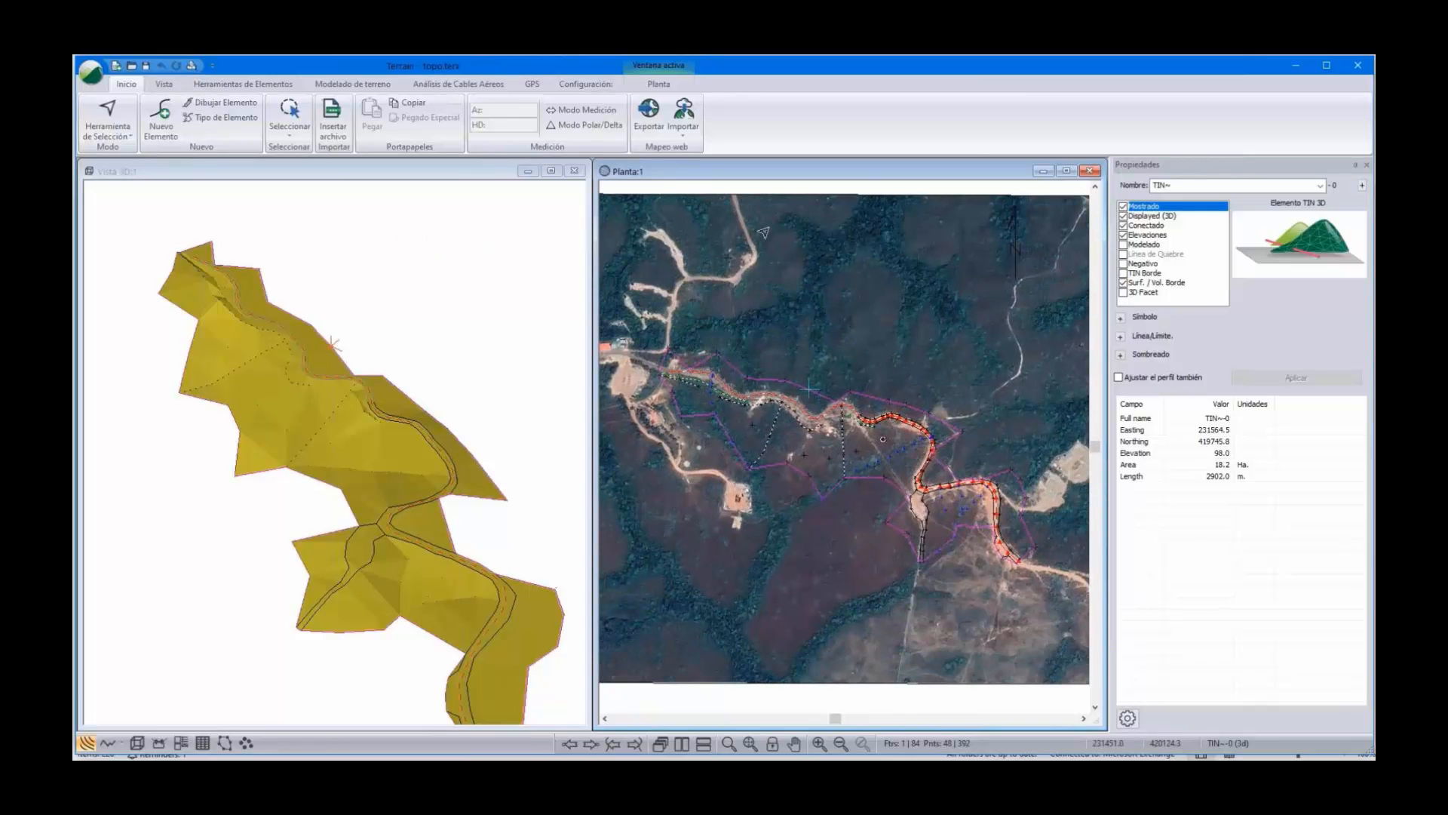
pyautogui.click(787, 193)
pyautogui.scroll(1, 838, 489)
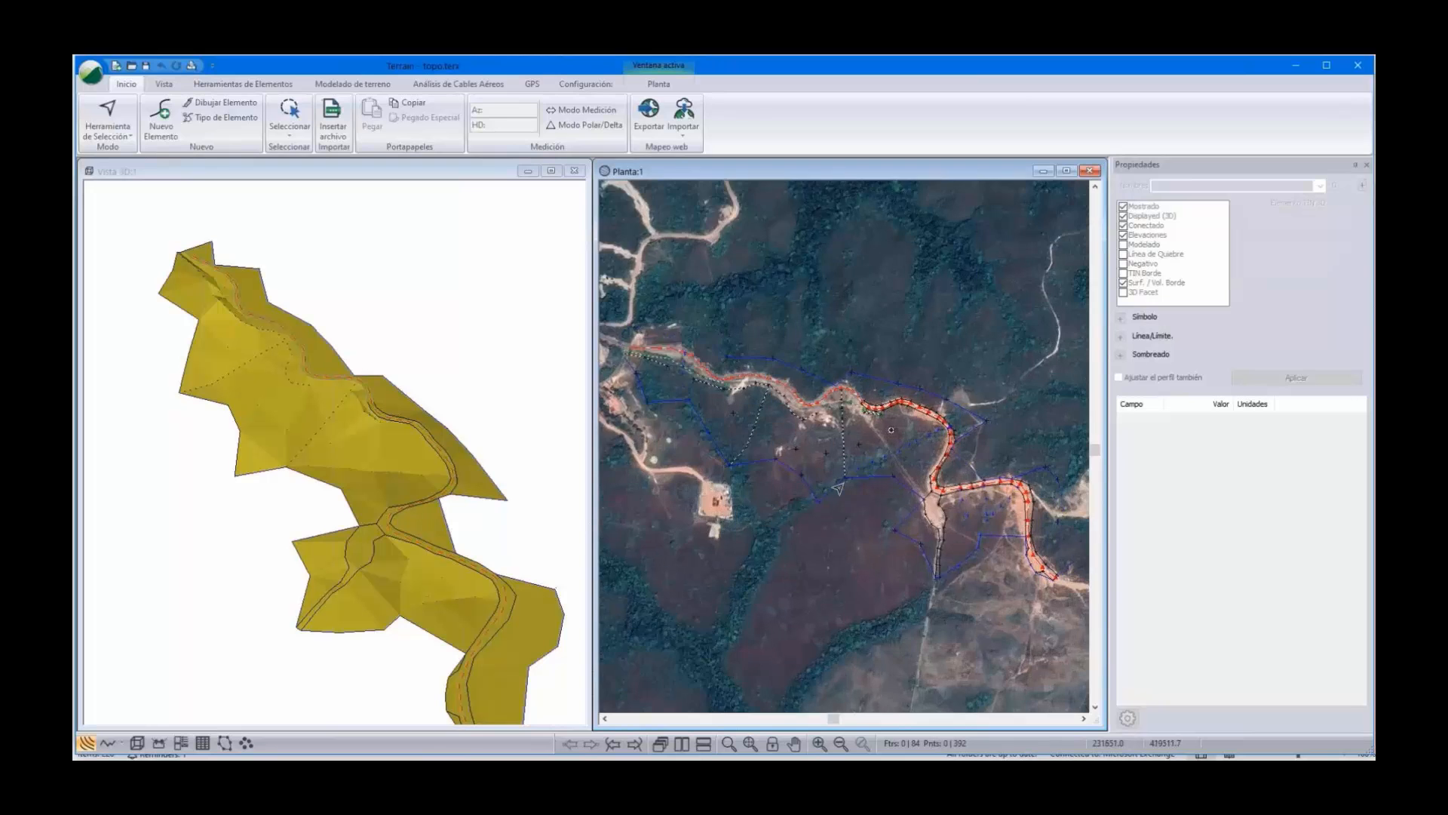
pyautogui.moveTo(841, 488); pyautogui.dragTo(869, 486, button='middle')
pyautogui.scroll(-1, 866, 489)
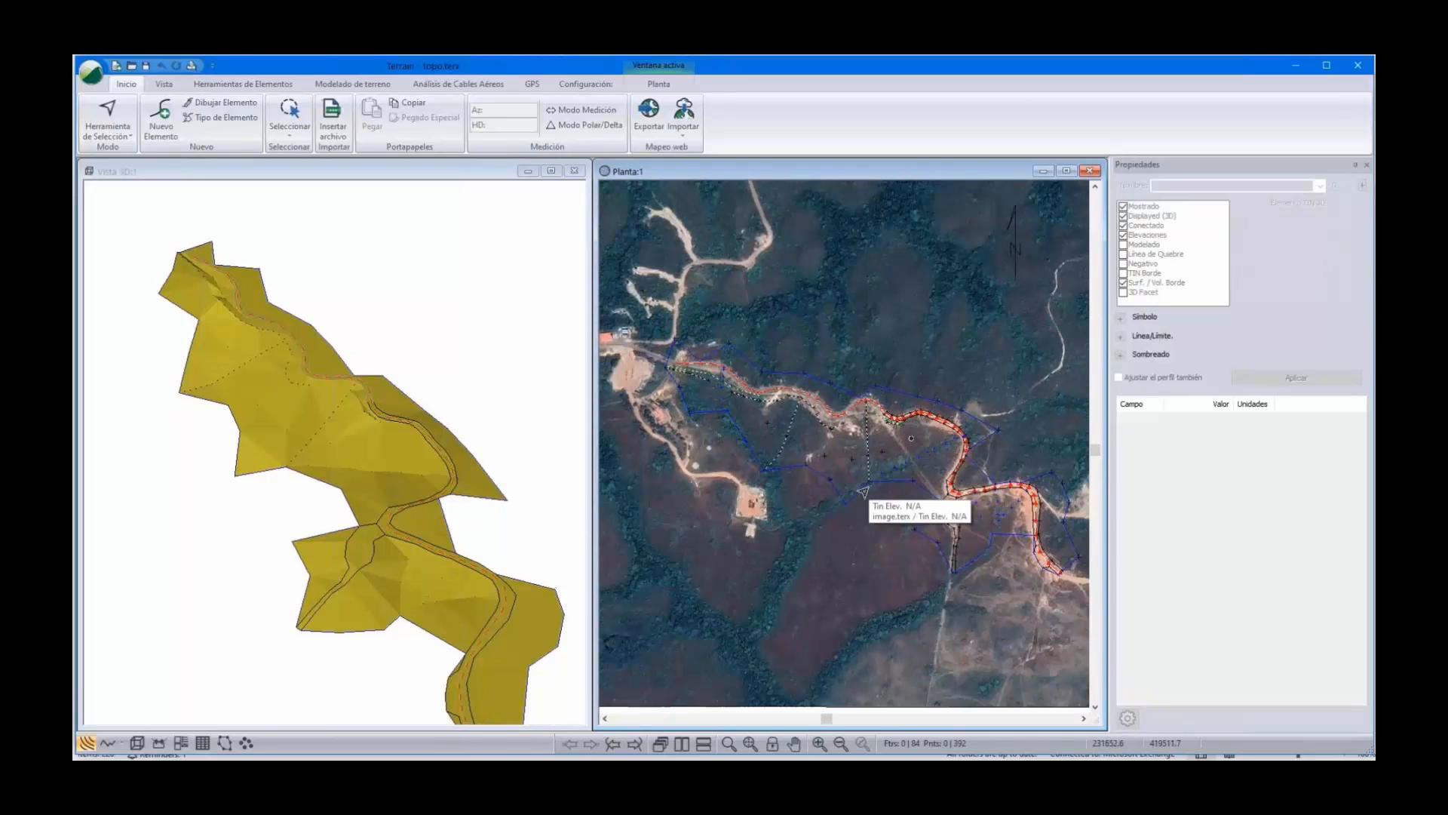
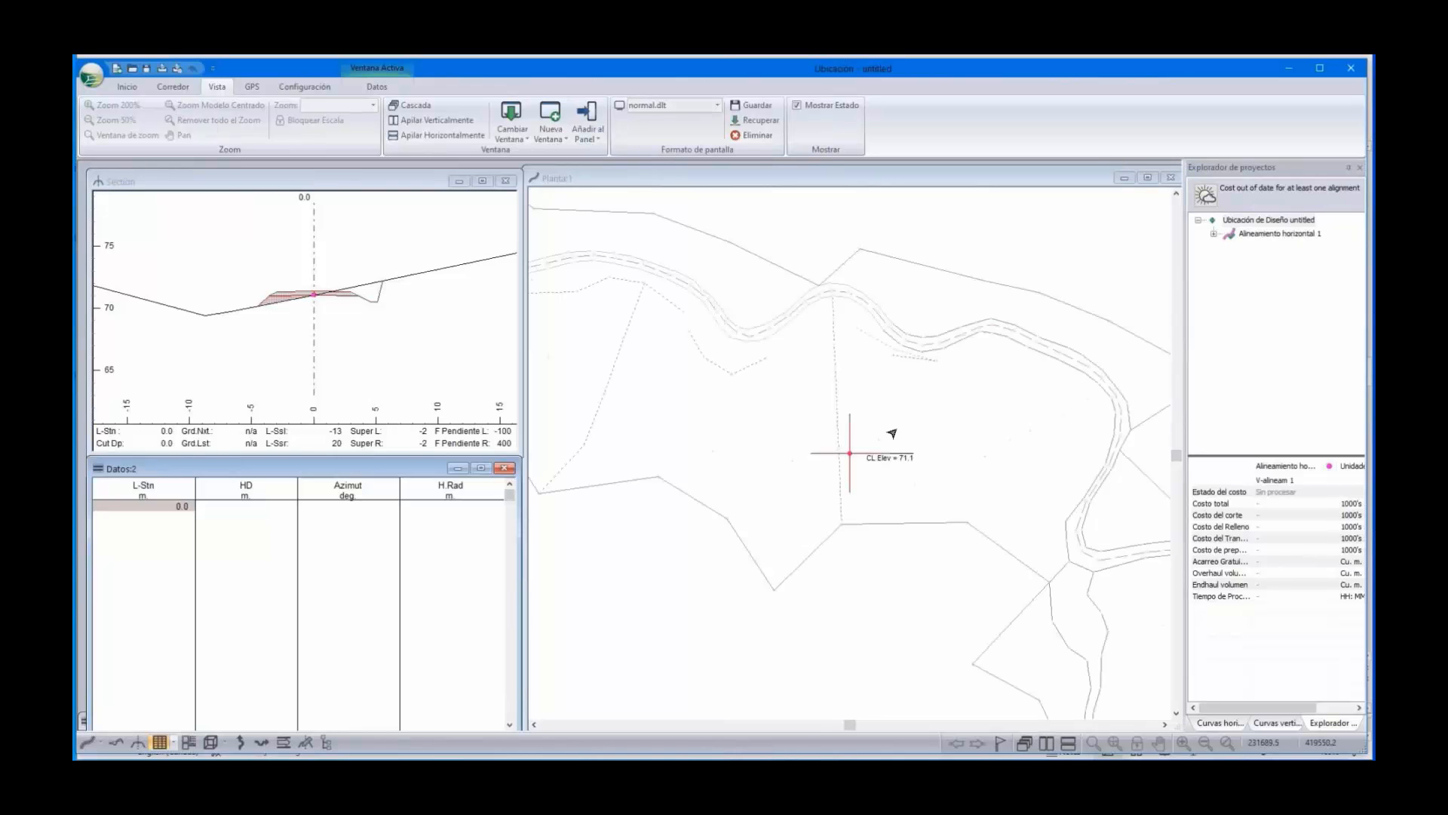
# Apply the green_field.dlt screen layout to the untitled Location design
pyautogui.click(895, 426)
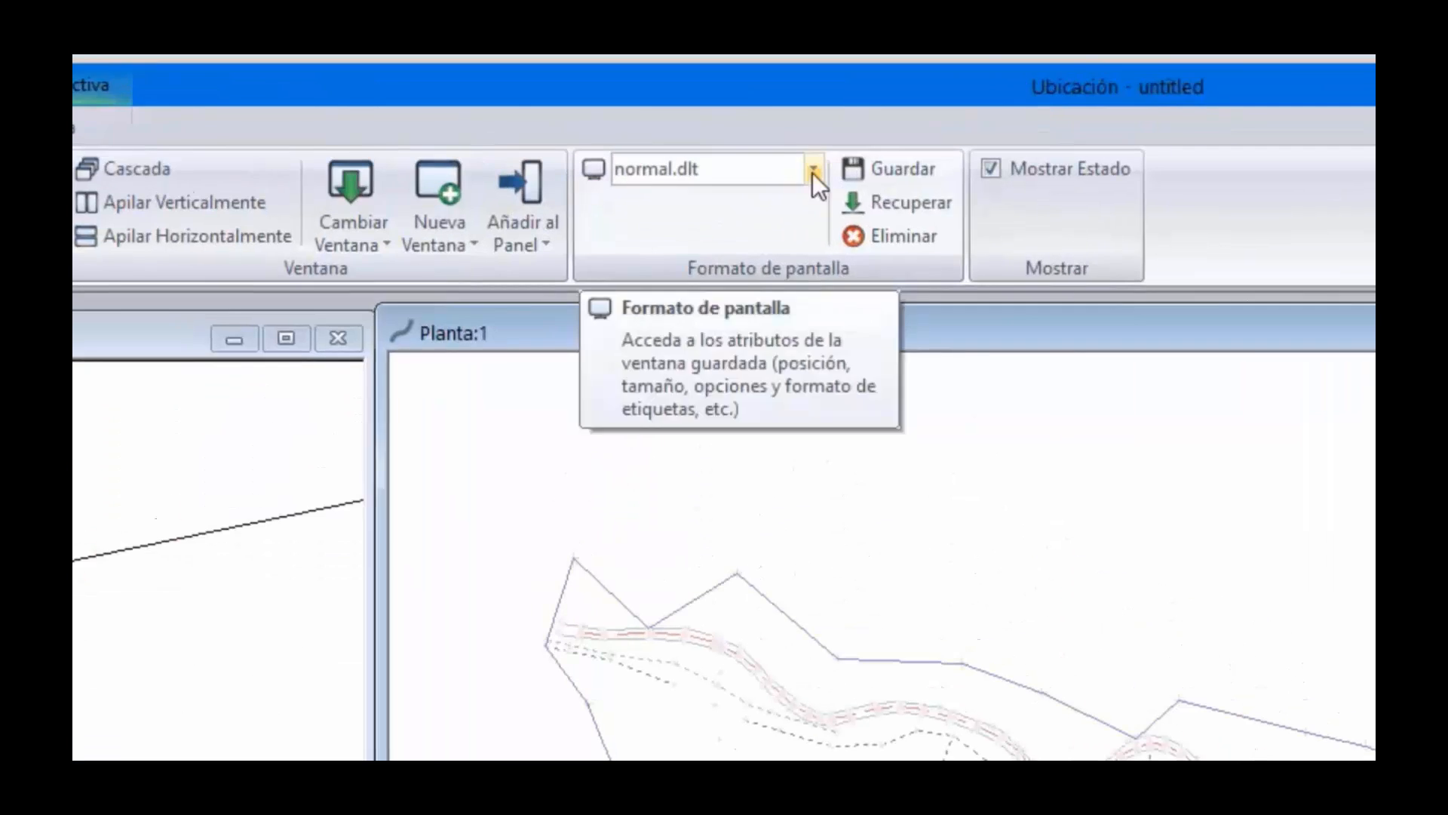
pyautogui.click(738, 121)
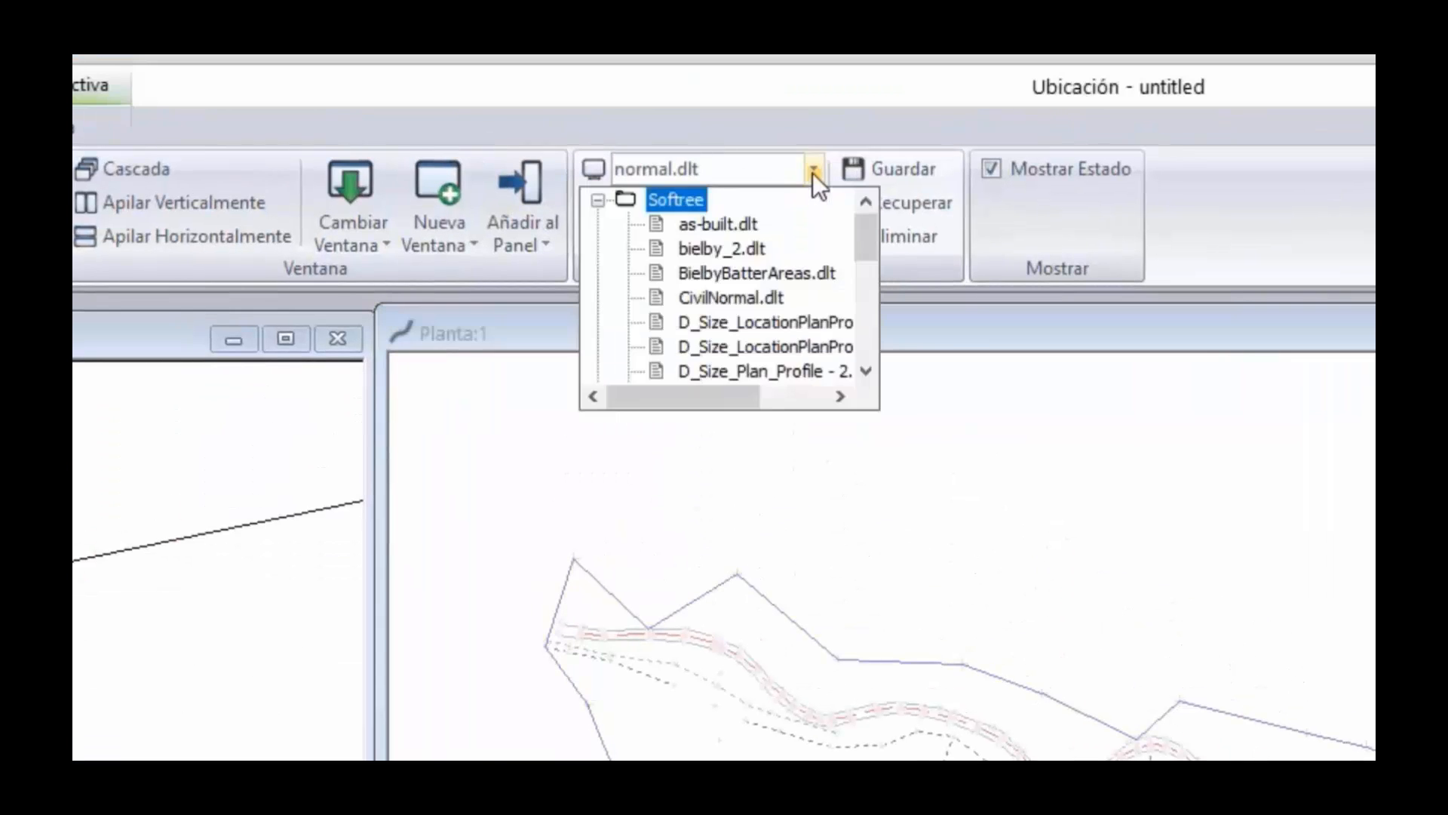
pyautogui.click(771, 236)
pyautogui.click(866, 370)
pyautogui.click(866, 370)
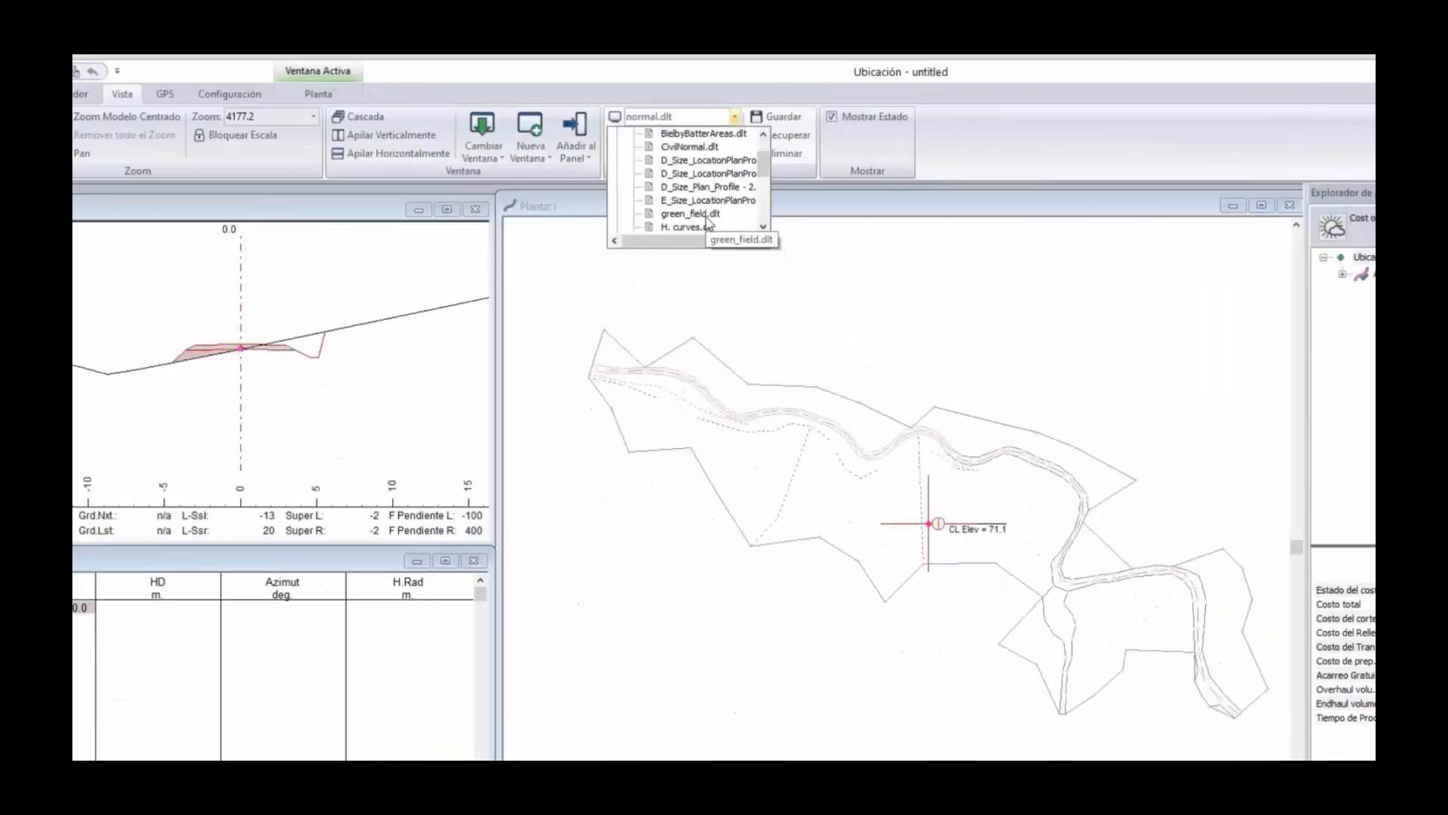
pyautogui.click(706, 218)
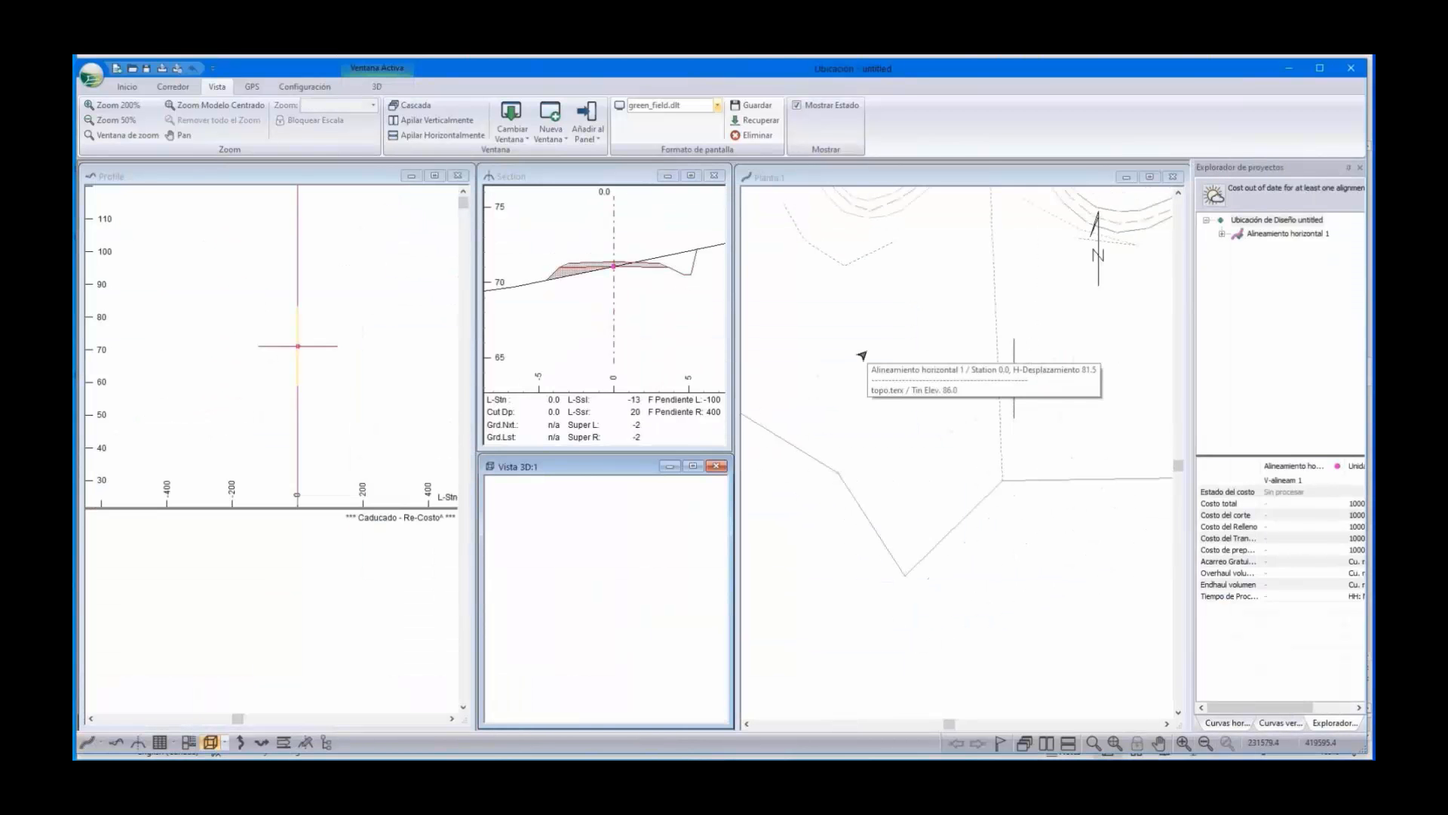
# Add contornos.terx to the background files of the plan window
pyautogui.scroll(-4, 931, 329)
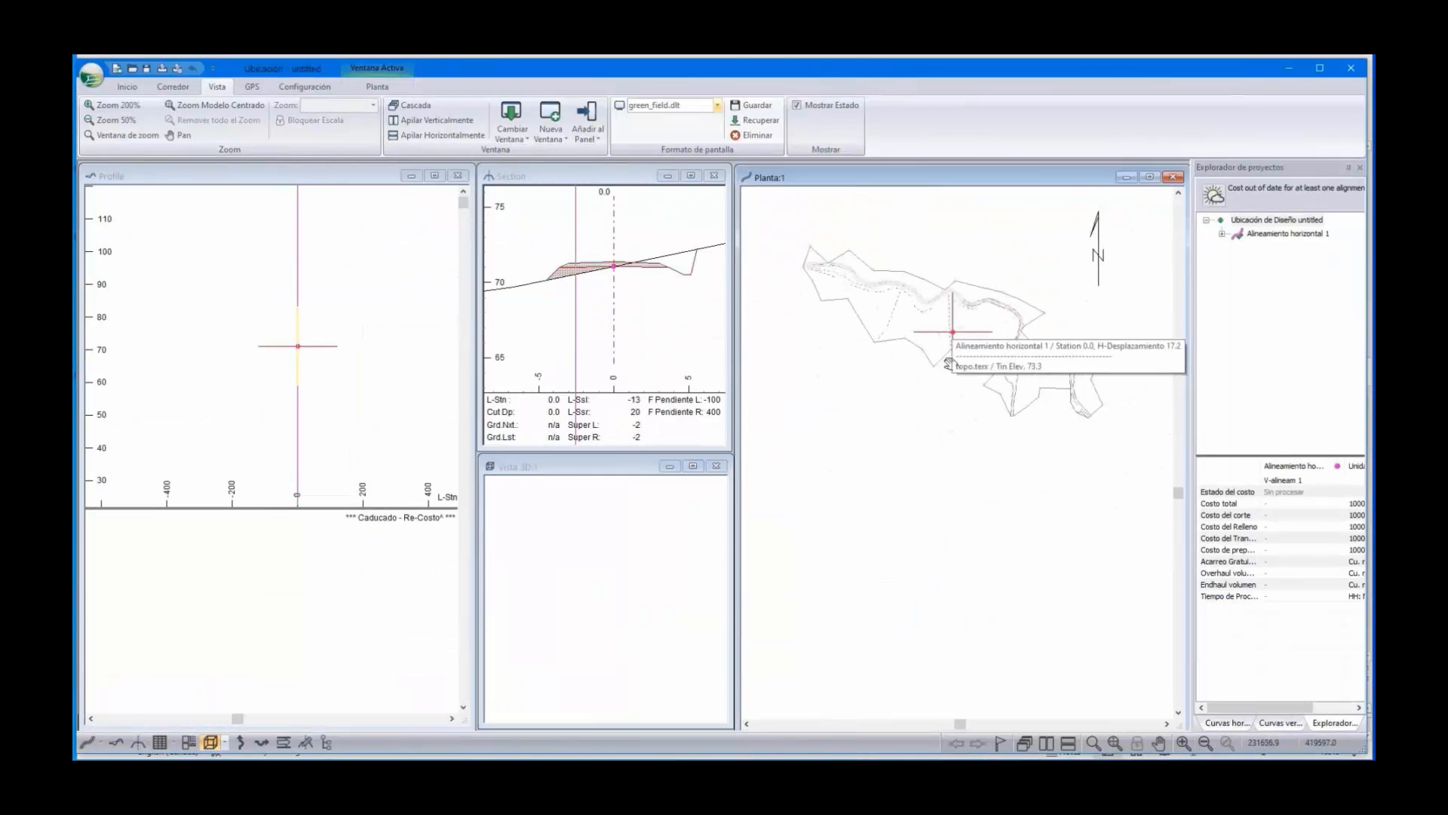
pyautogui.scroll(1, 1000, 349)
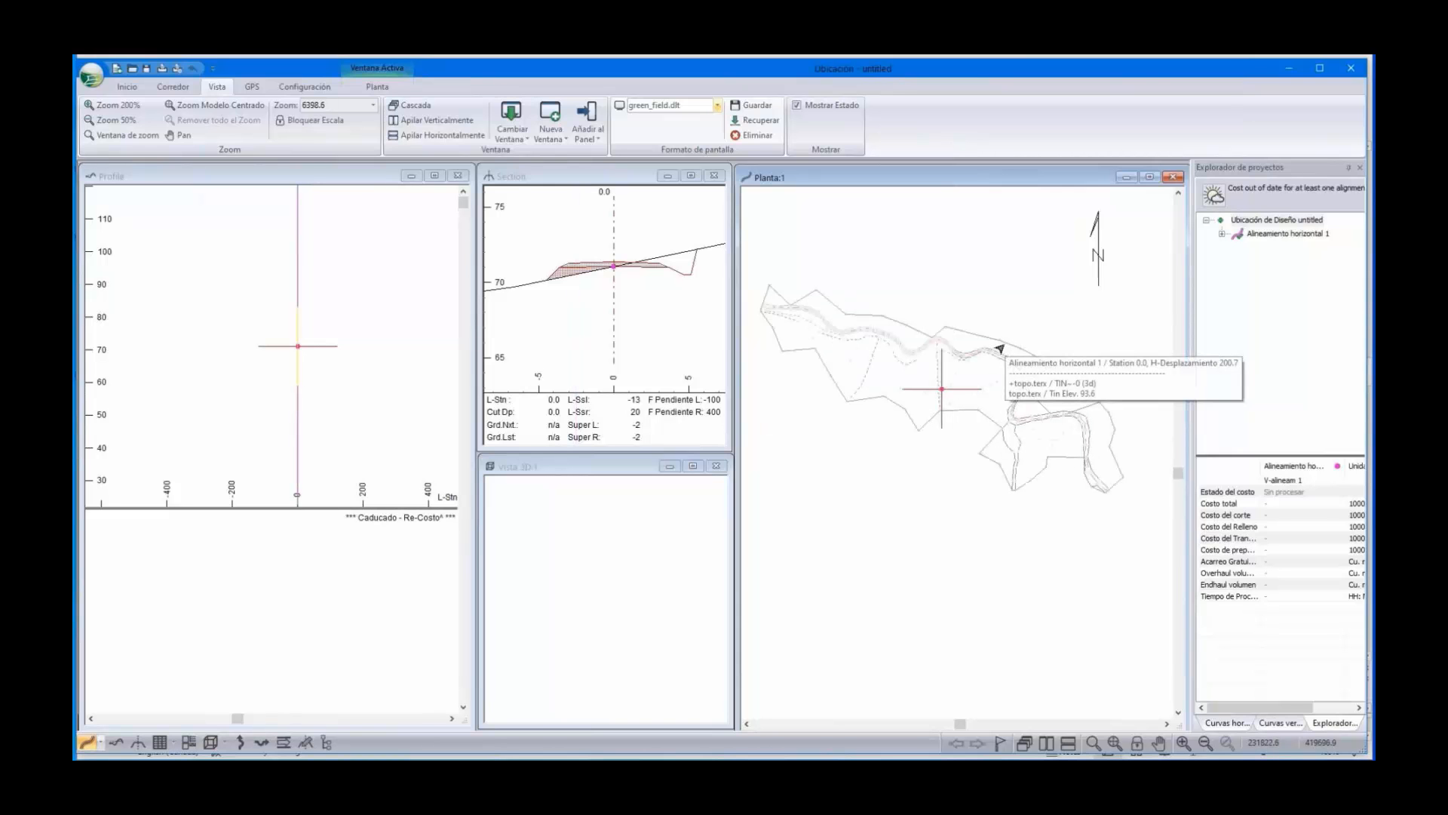
pyautogui.rightClick(981, 285)
pyautogui.click(1015, 392)
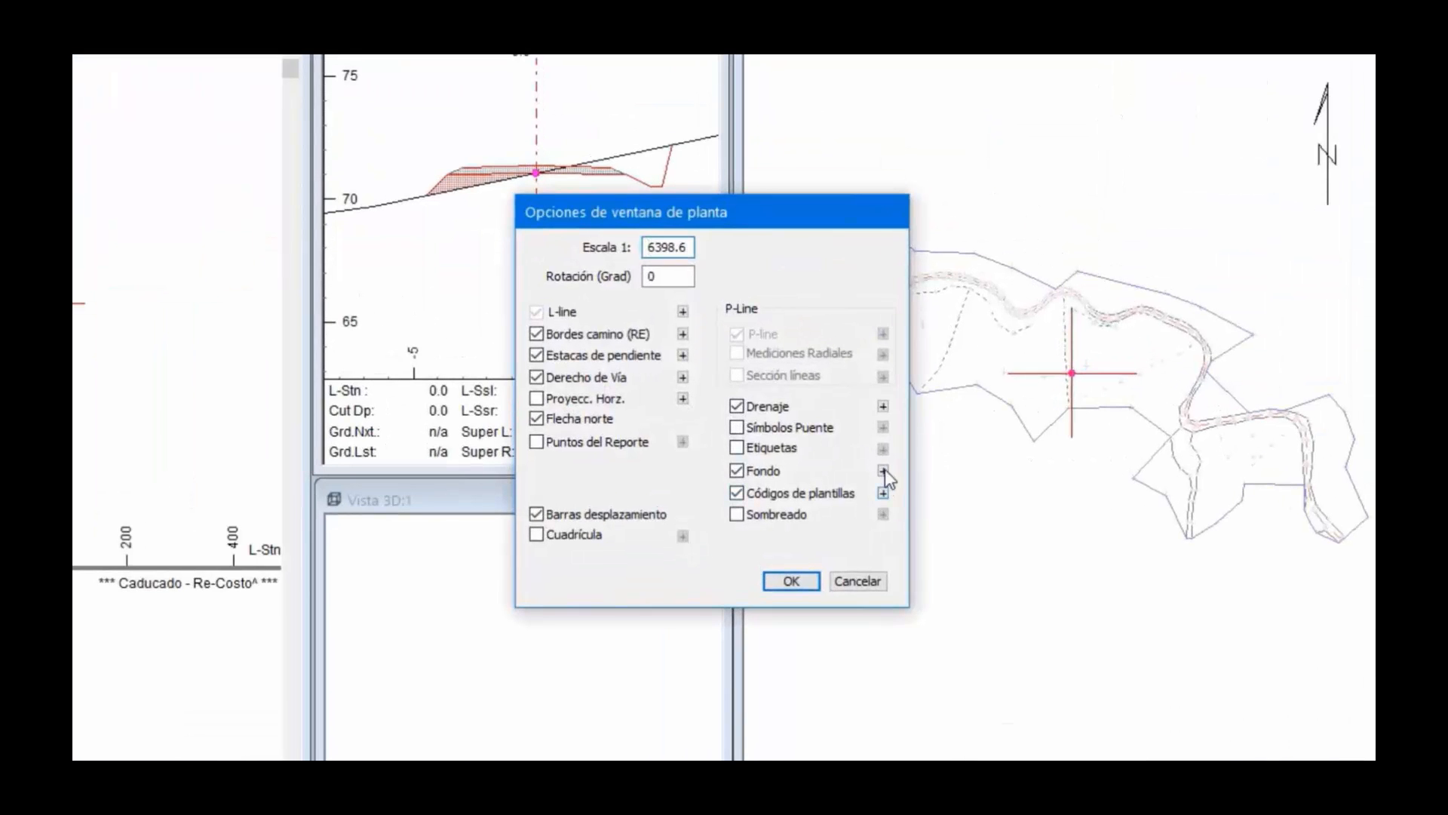
pyautogui.click(883, 470)
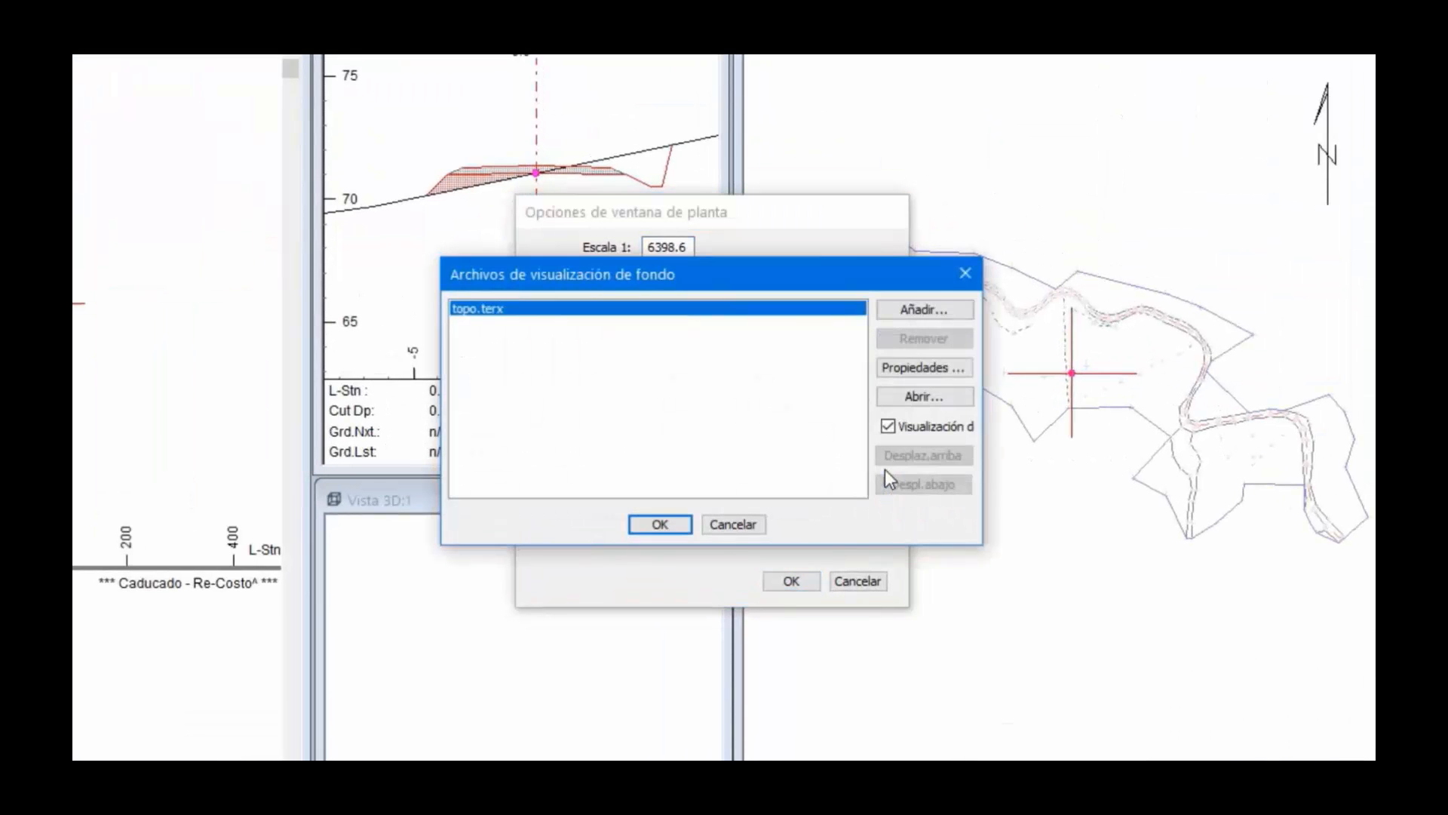
pyautogui.click(924, 310)
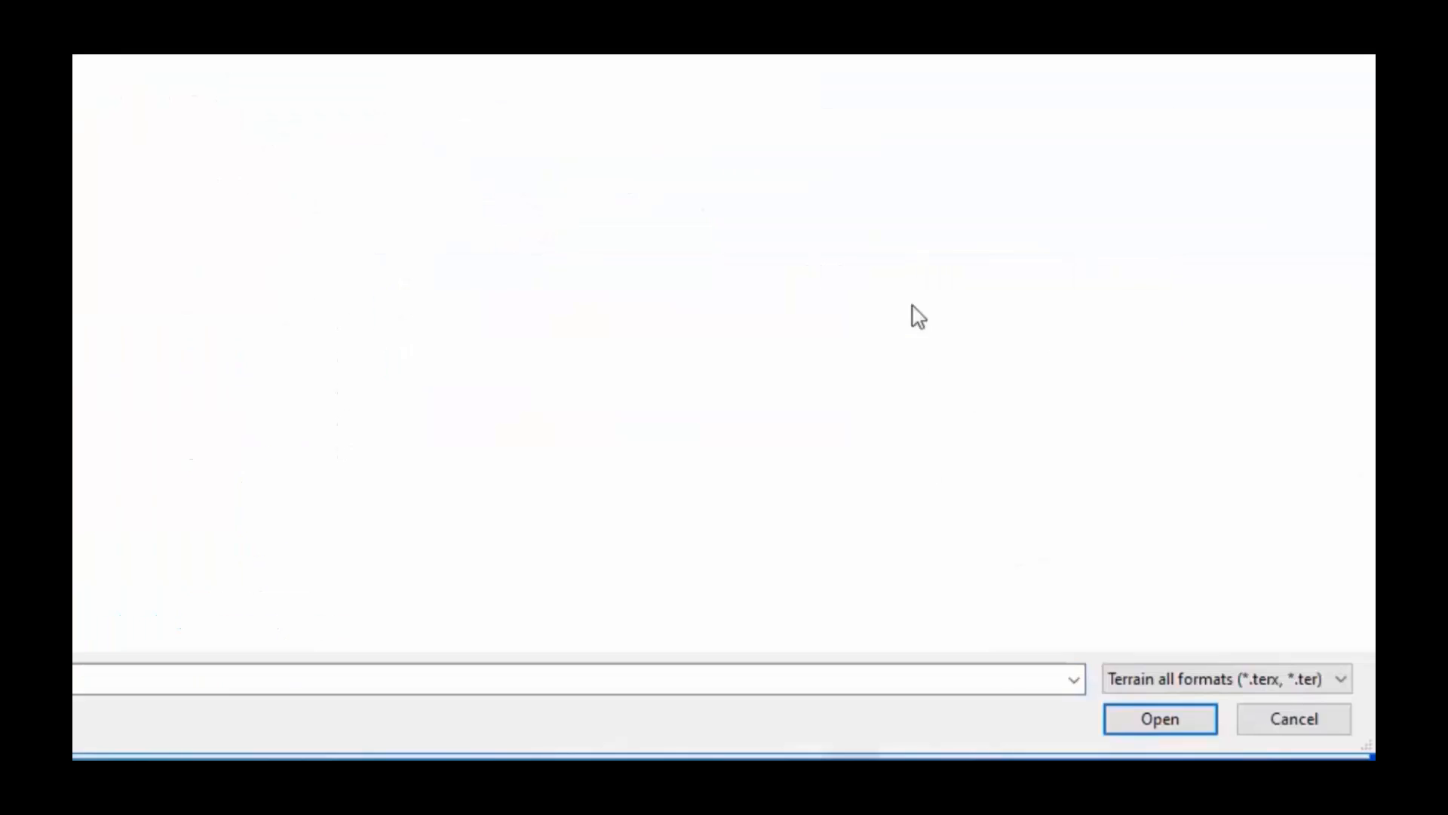
pyautogui.click(1150, 718)
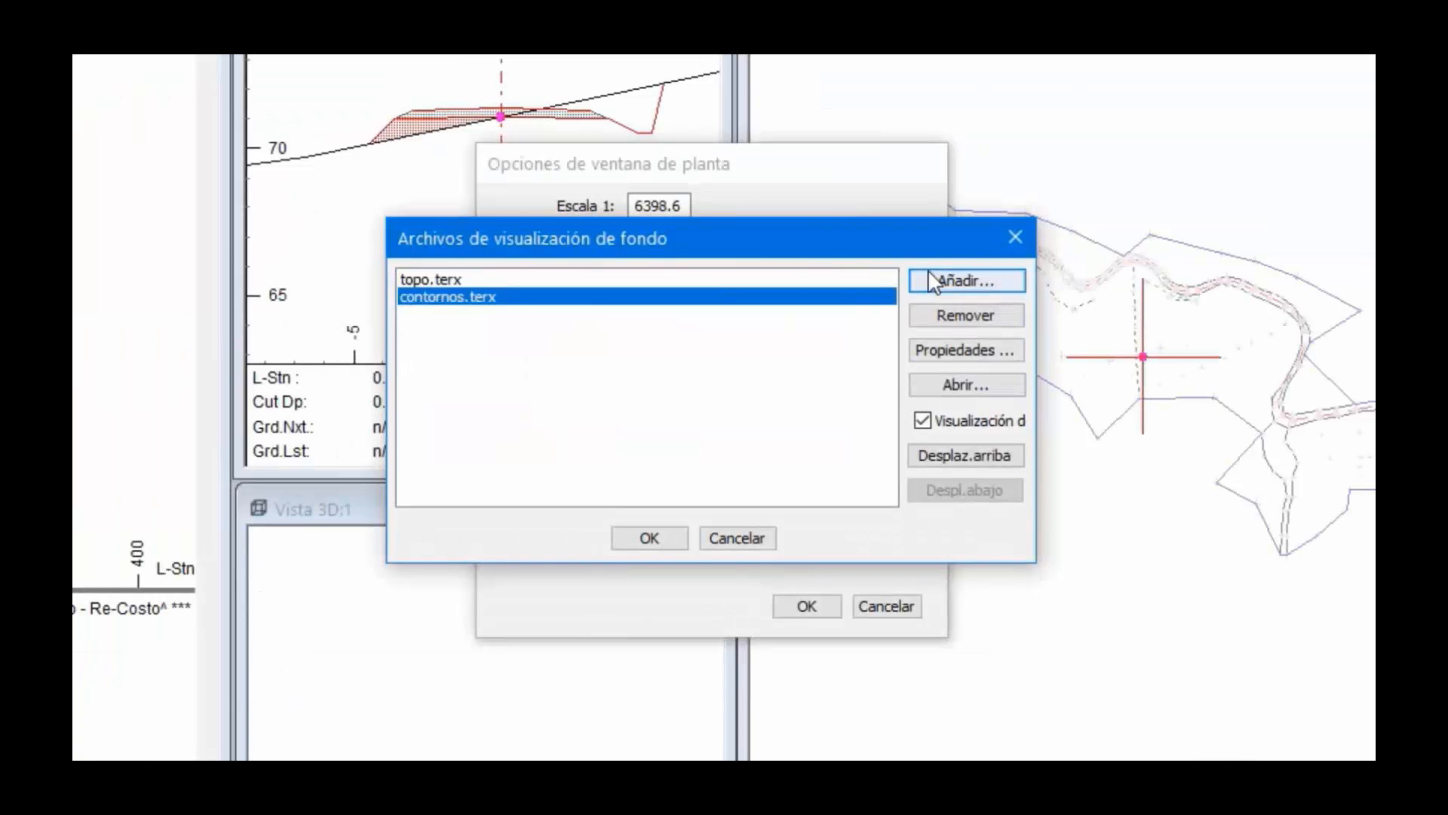
# Add image.terx from the North folder to the background files and move it to the top of the order
pyautogui.click(930, 281)
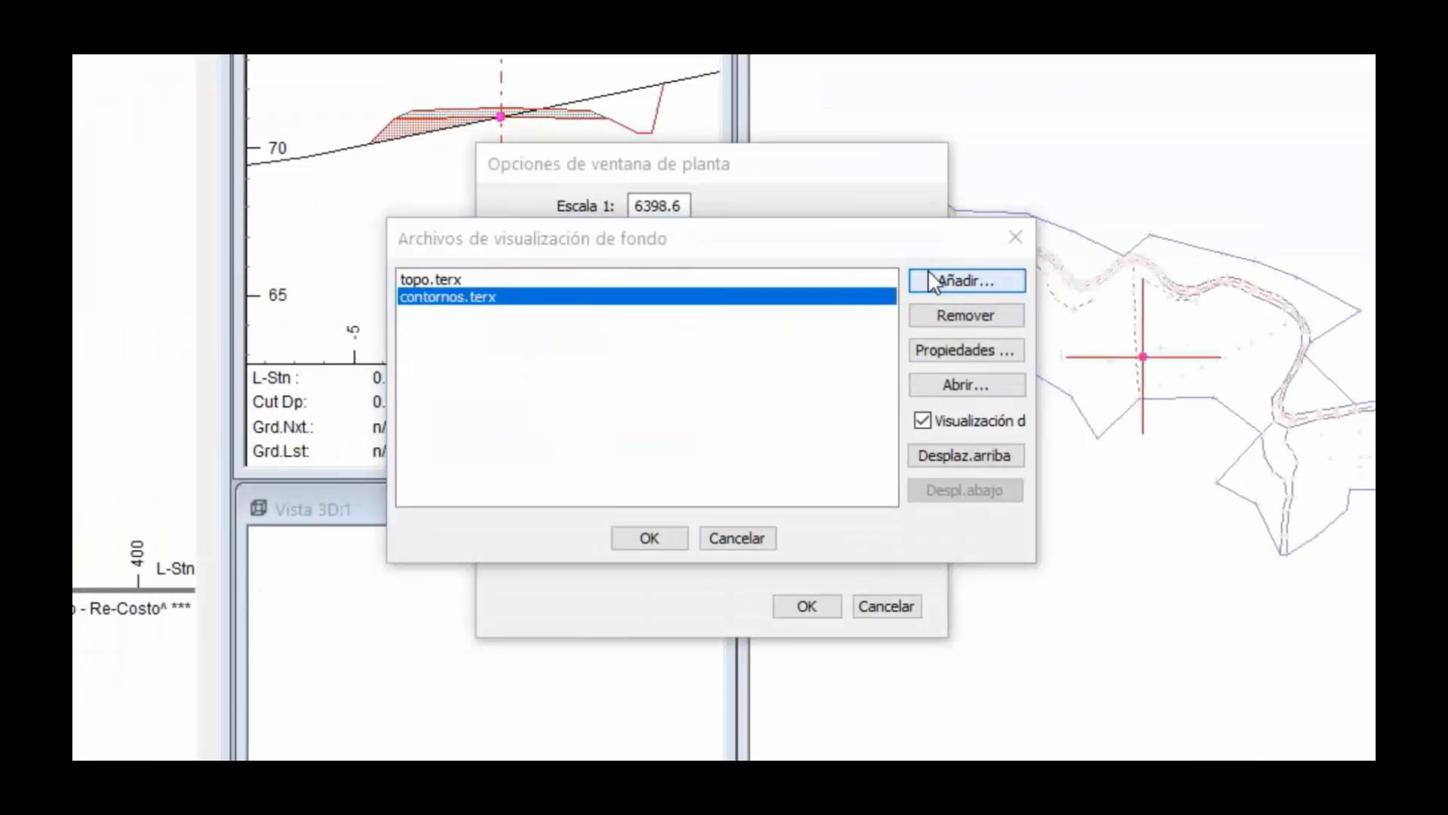
pyautogui.click(169, 175)
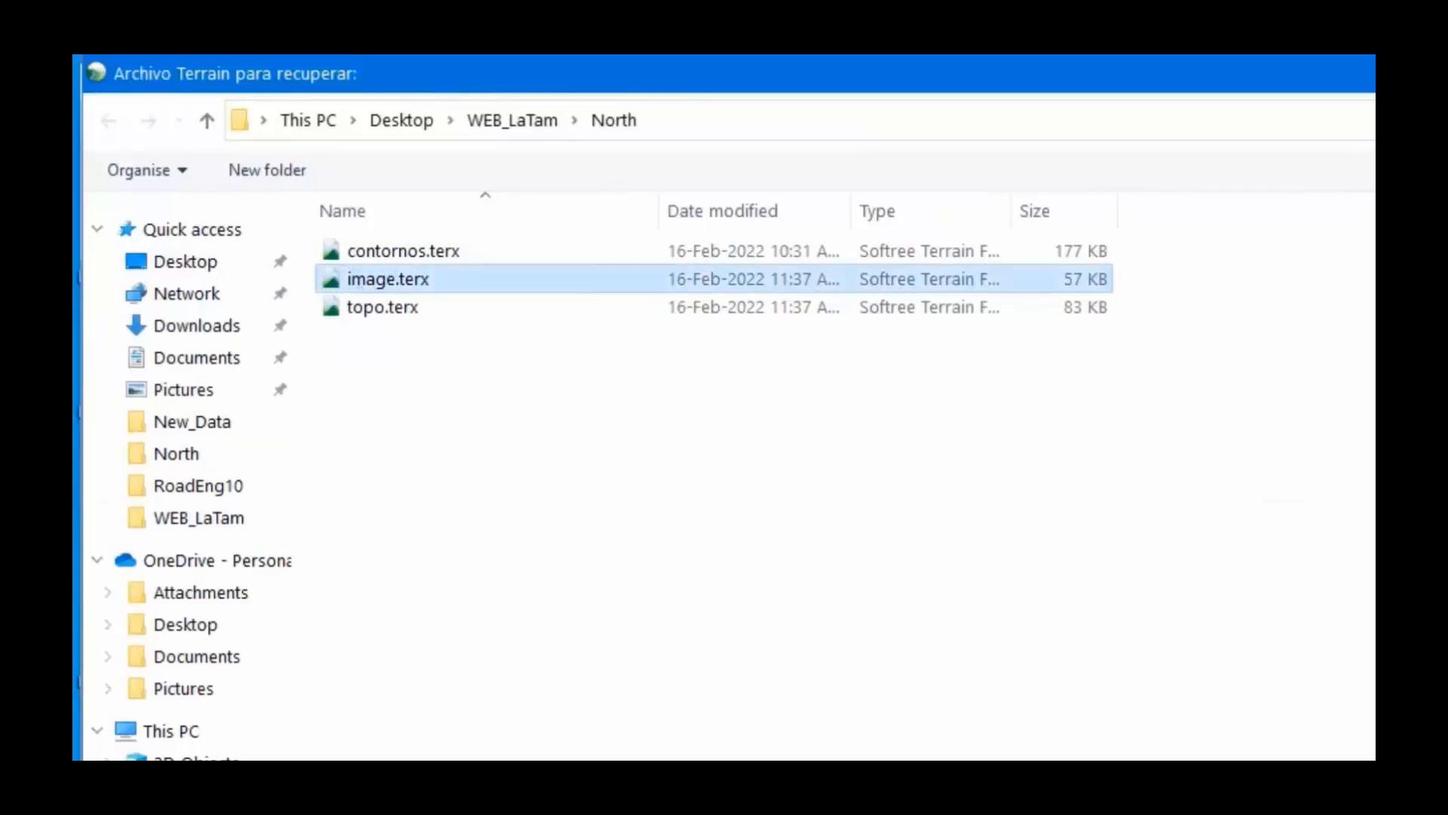
pyautogui.click(1195, 724)
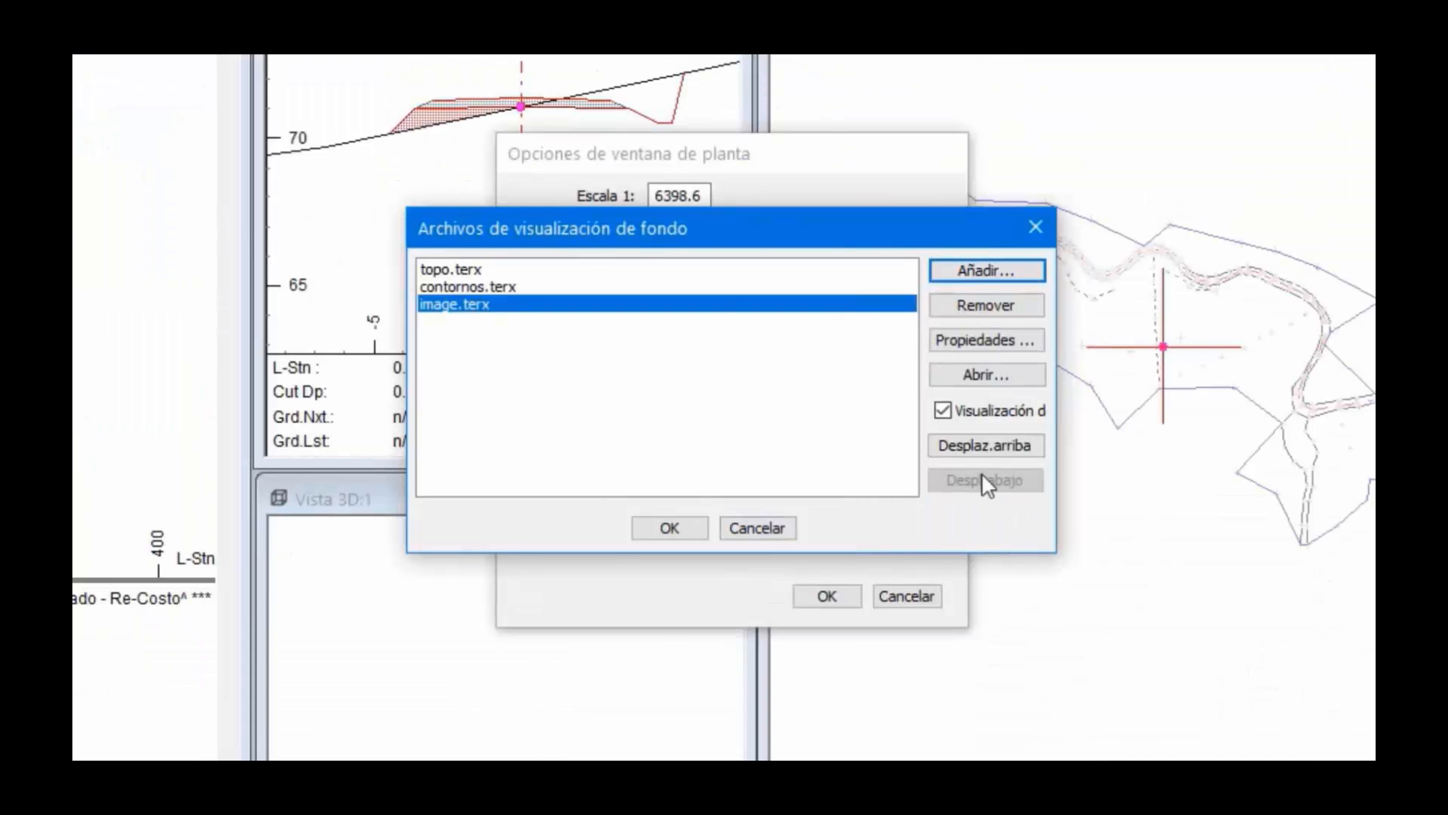
pyautogui.click(985, 443)
pyautogui.click(985, 440)
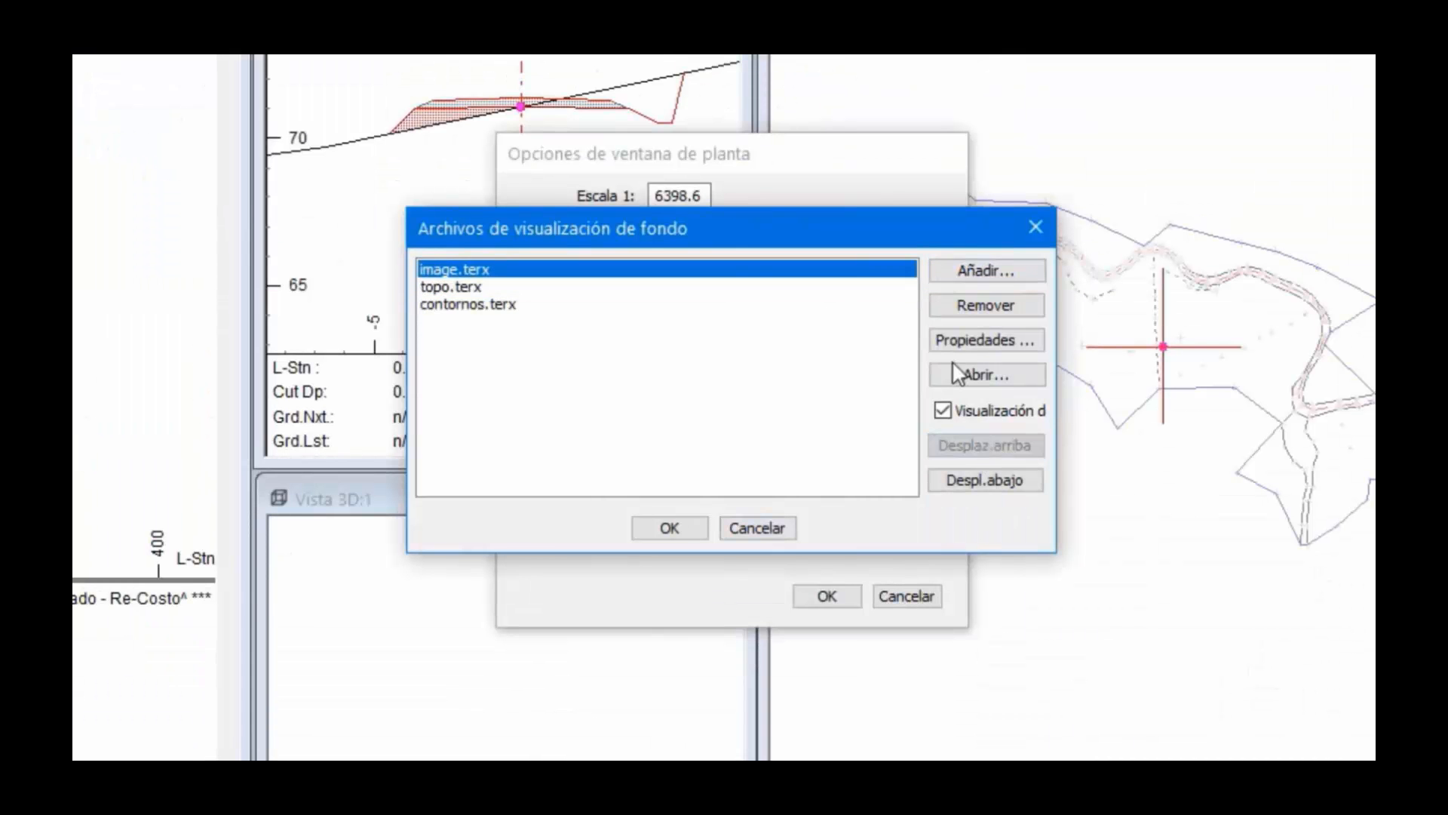
# Set the fade of the image.terx background to 0% and apply the background files to the plan window
pyautogui.click(955, 349)
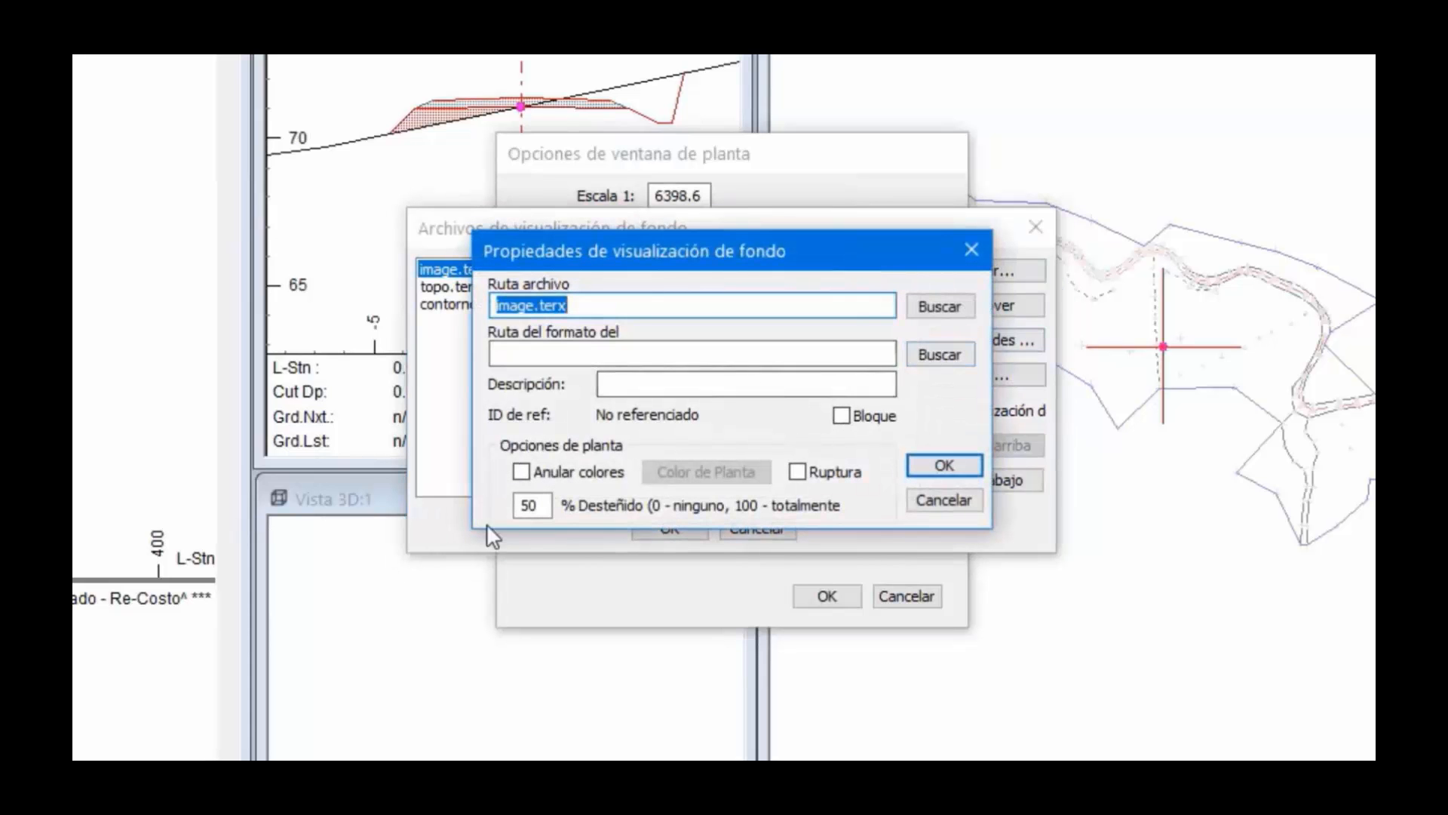
pyautogui.click(522, 506)
pyautogui.press('Delete')
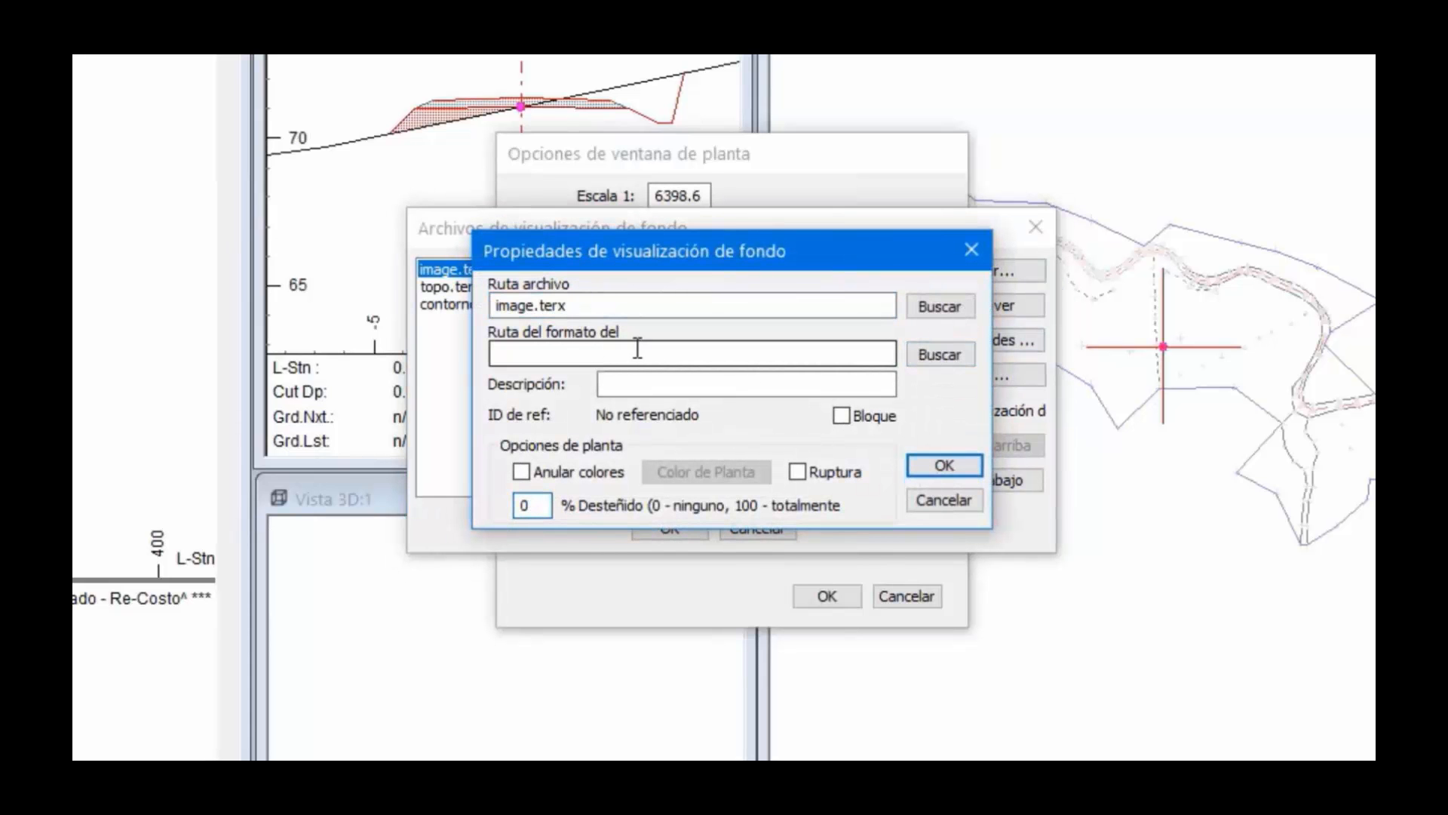
pyautogui.click(943, 465)
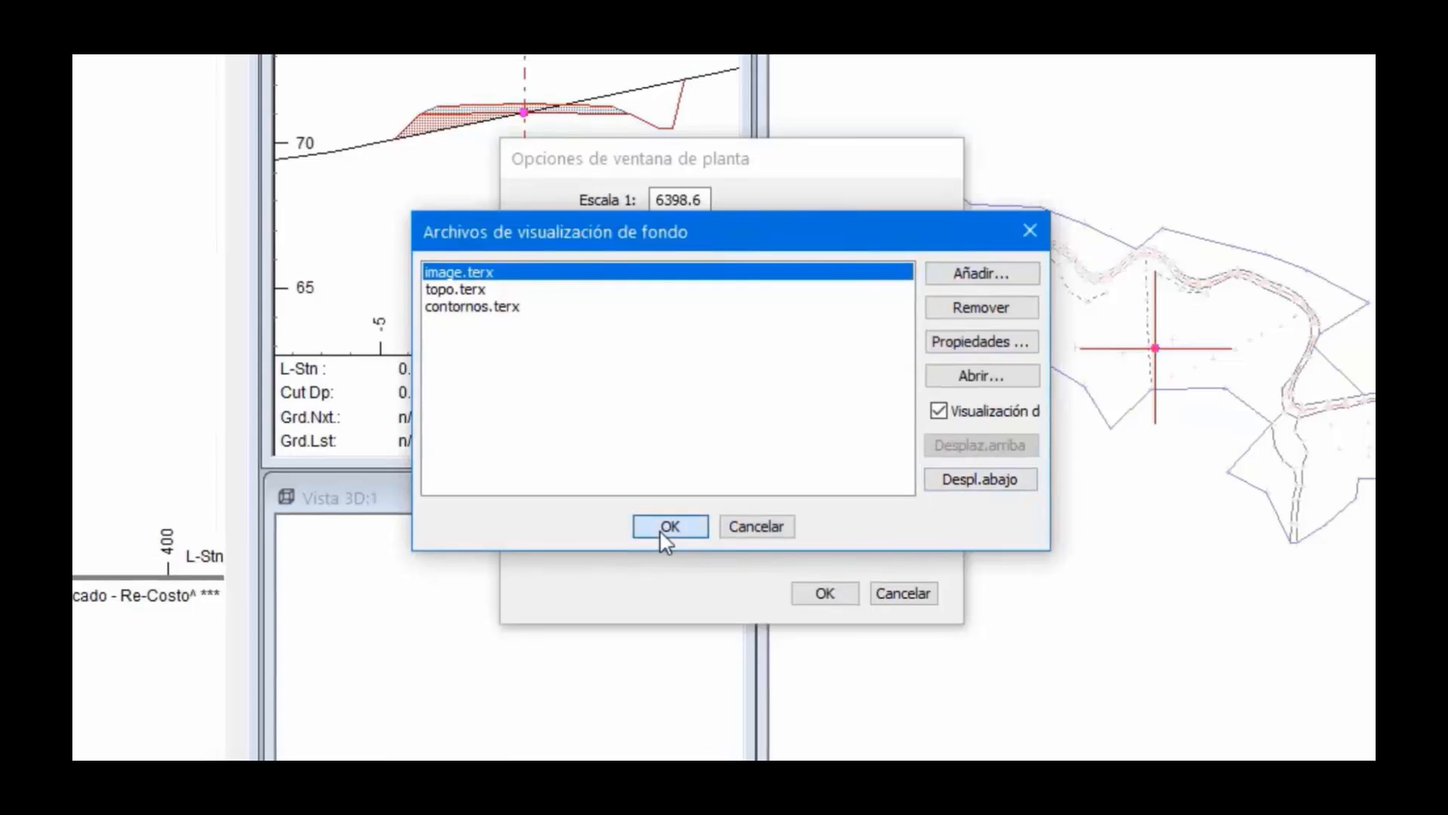
pyautogui.click(664, 530)
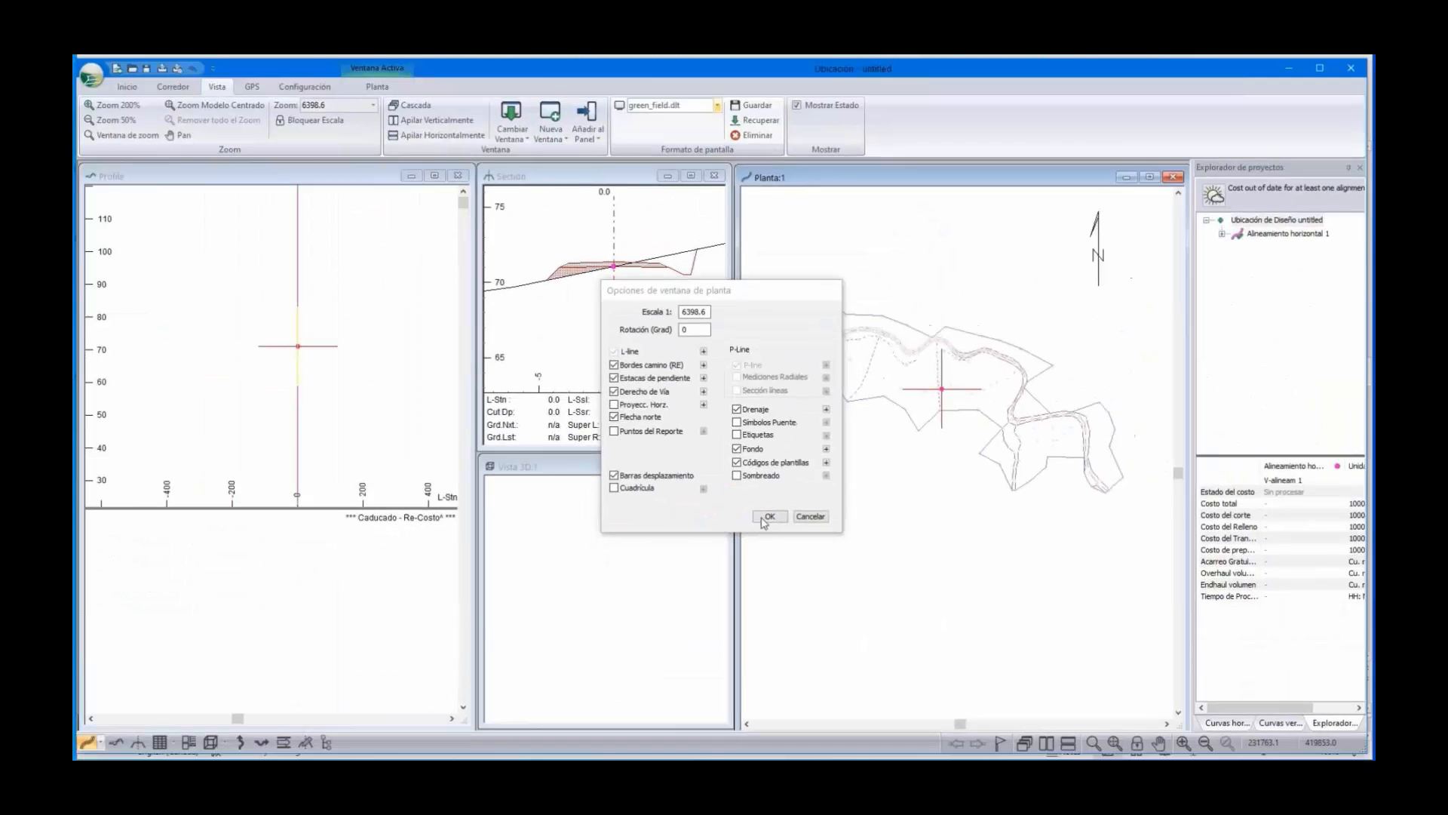
pyautogui.click(768, 518)
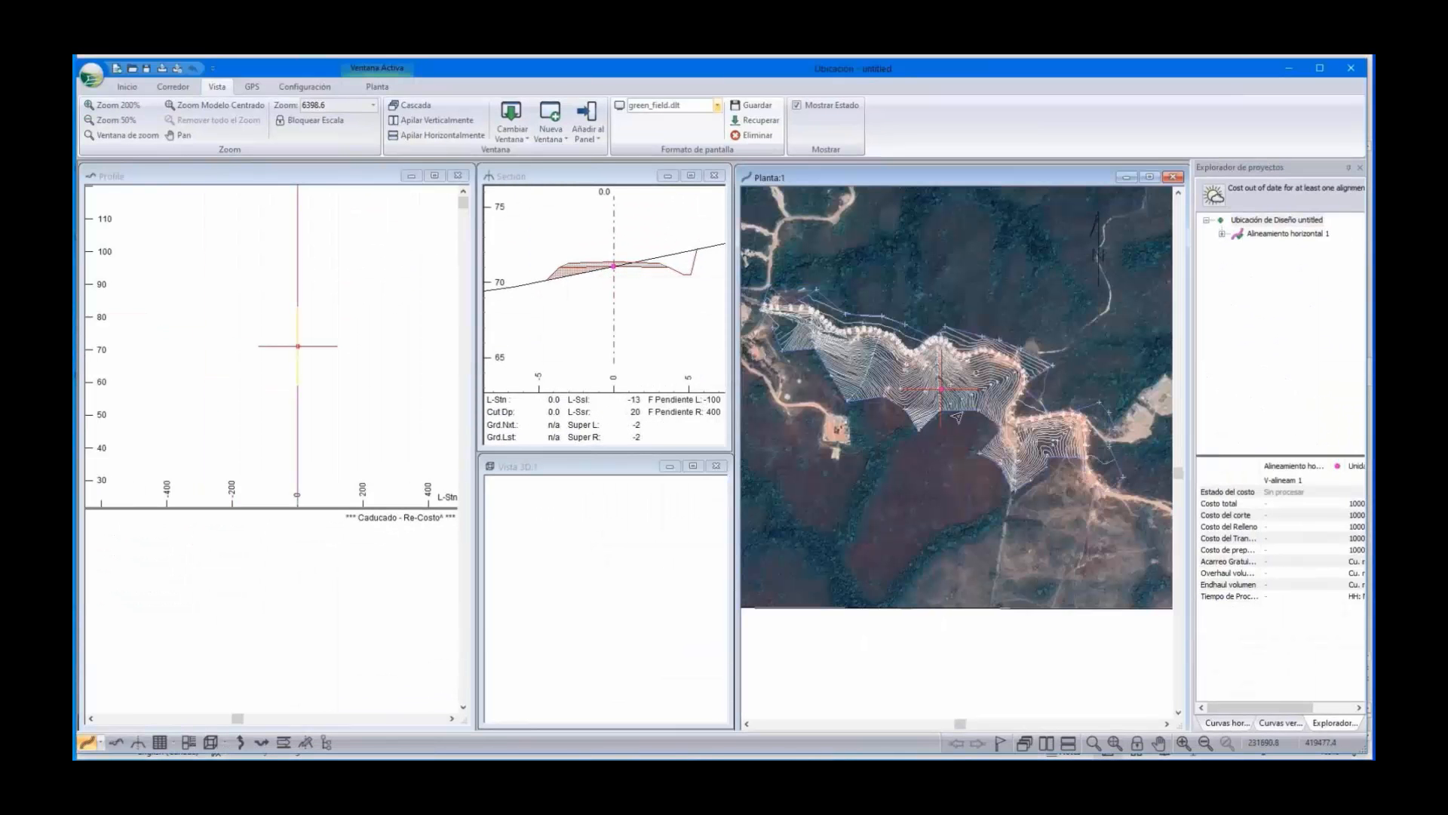
pyautogui.scroll(3, 959, 413)
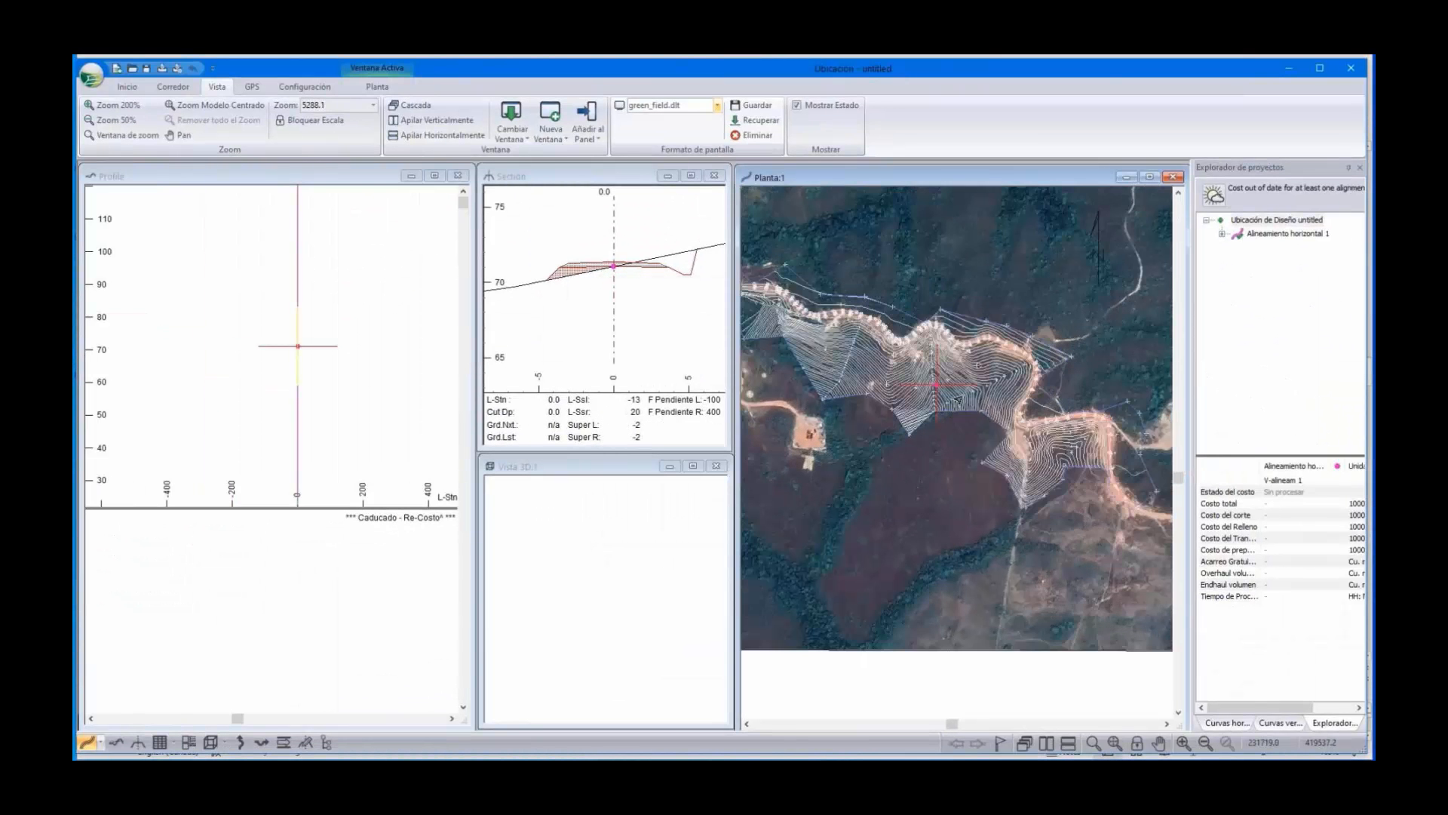
pyautogui.scroll(-2, 999, 323)
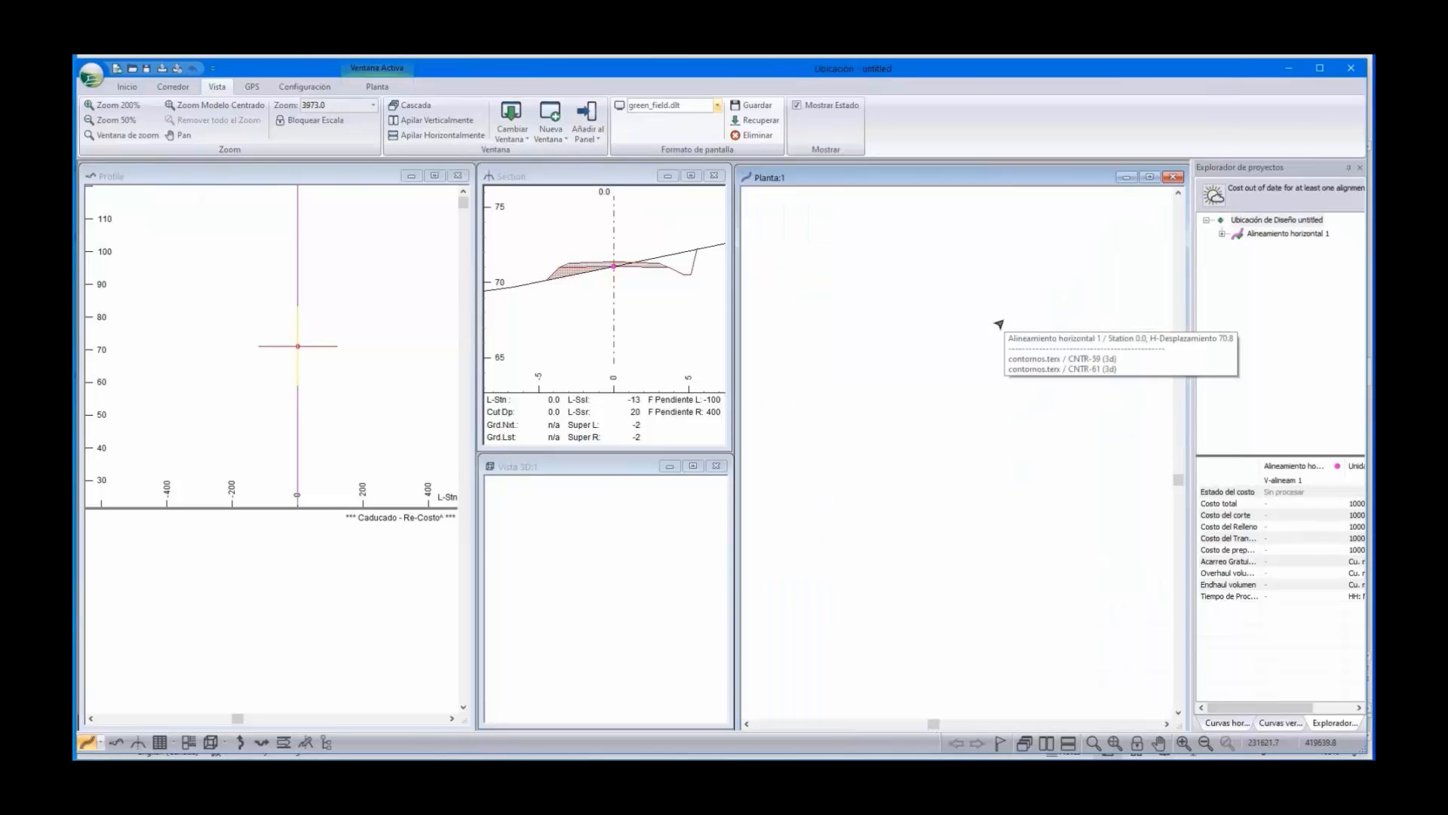
pyautogui.scroll(-1, 1000, 323)
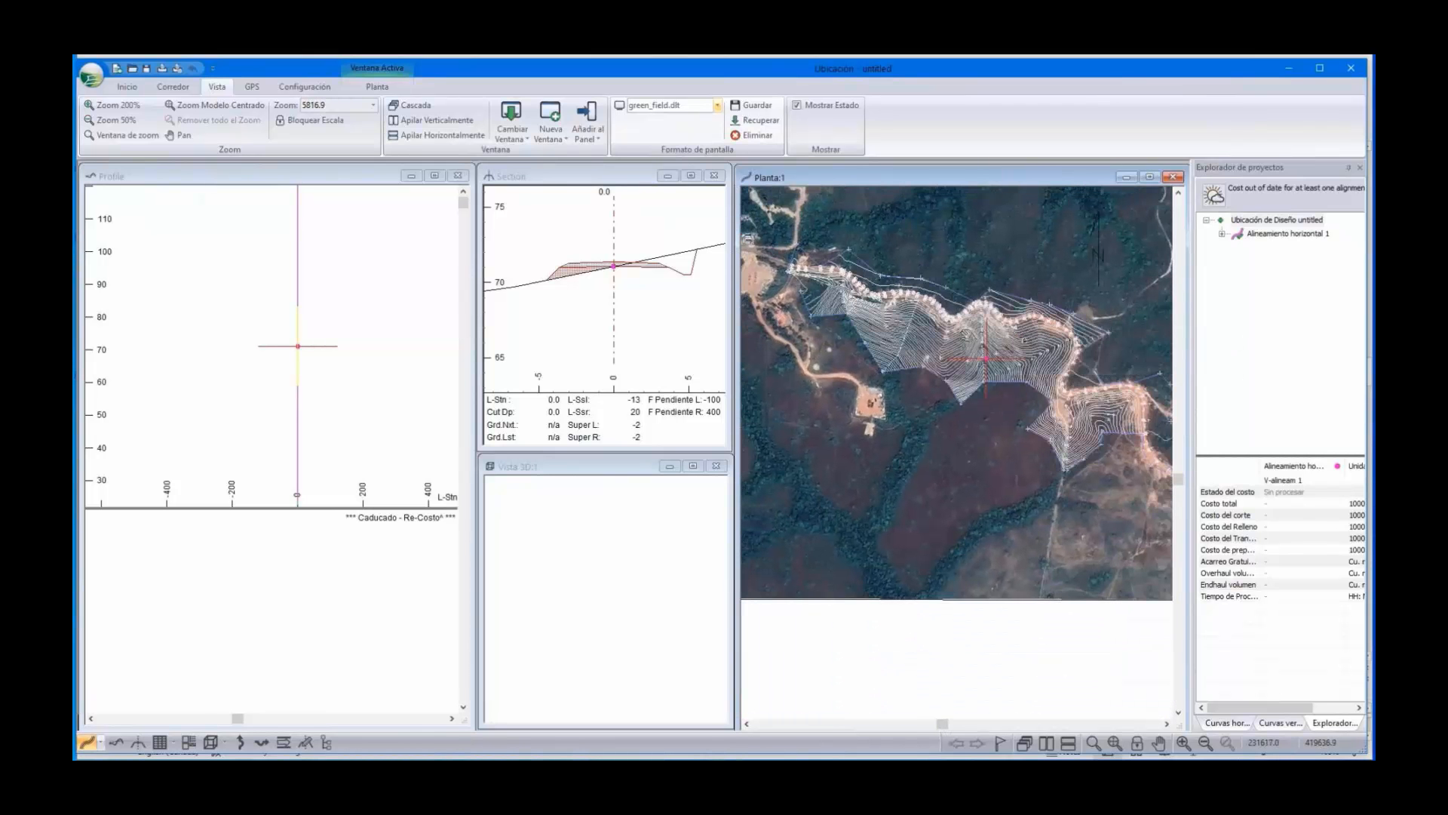
# In the 3D view options, show and shade the triangles of topo.terx
pyautogui.click(608, 575)
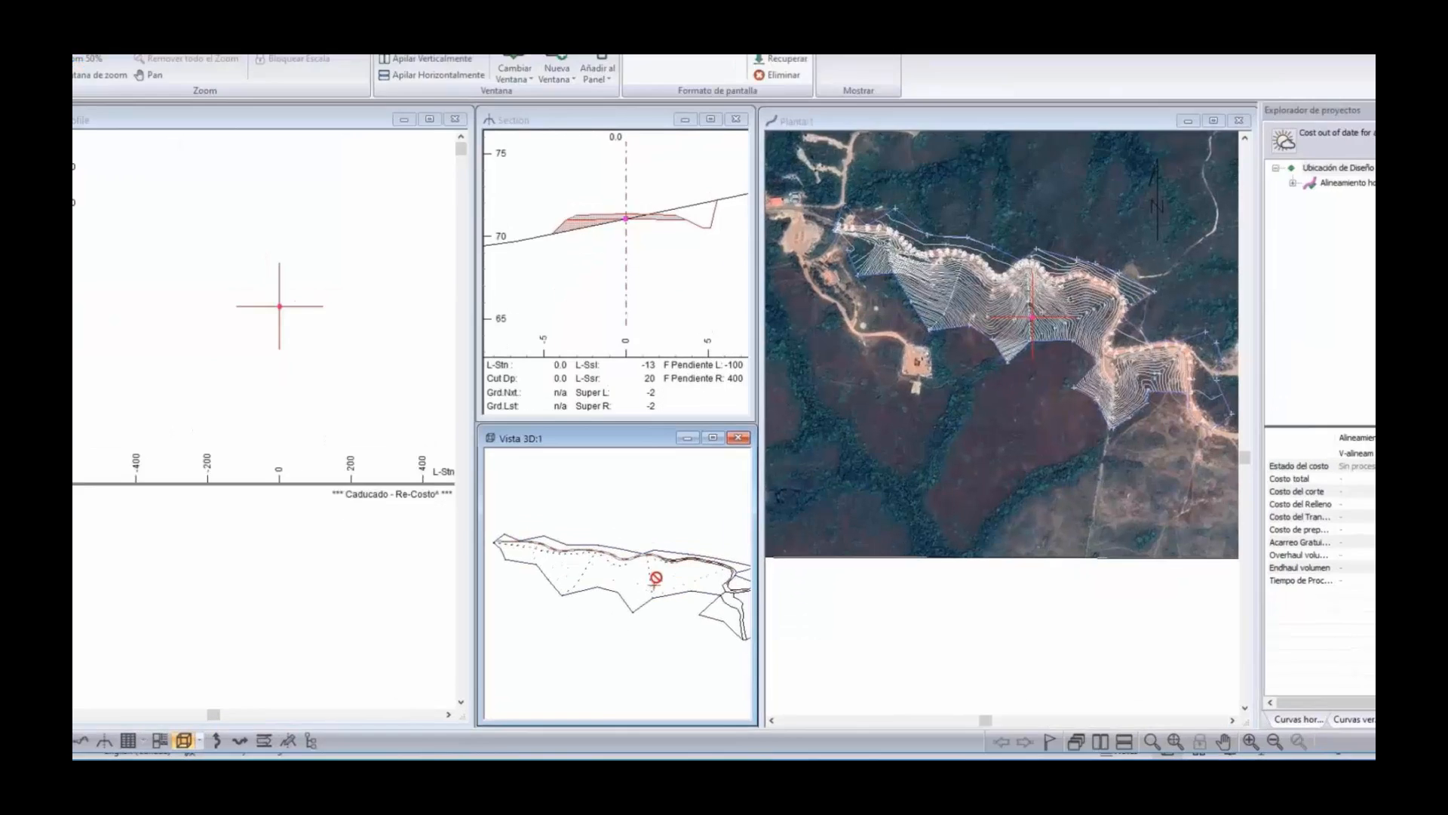
pyautogui.rightClick(641, 600)
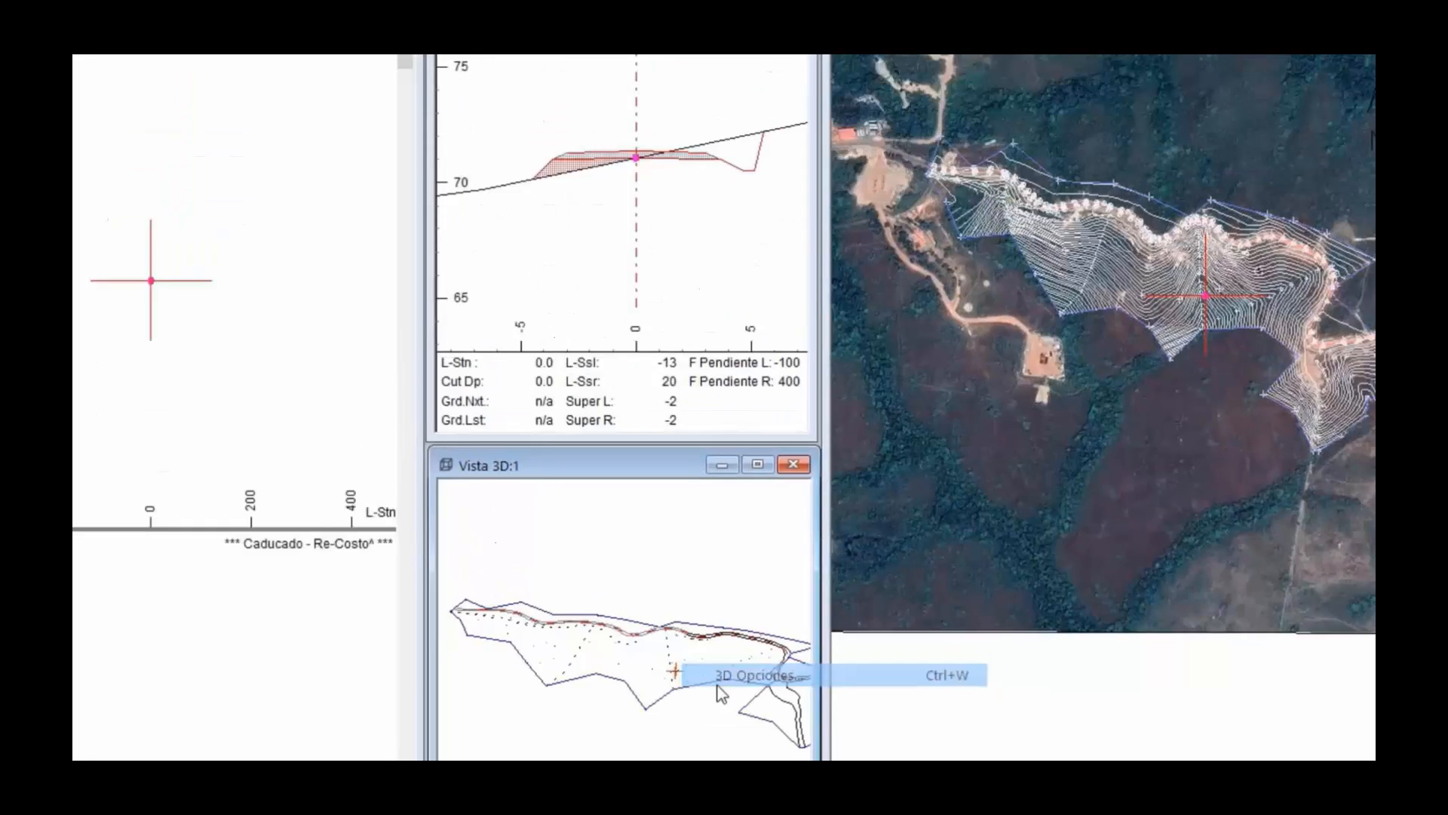
pyautogui.click(747, 522)
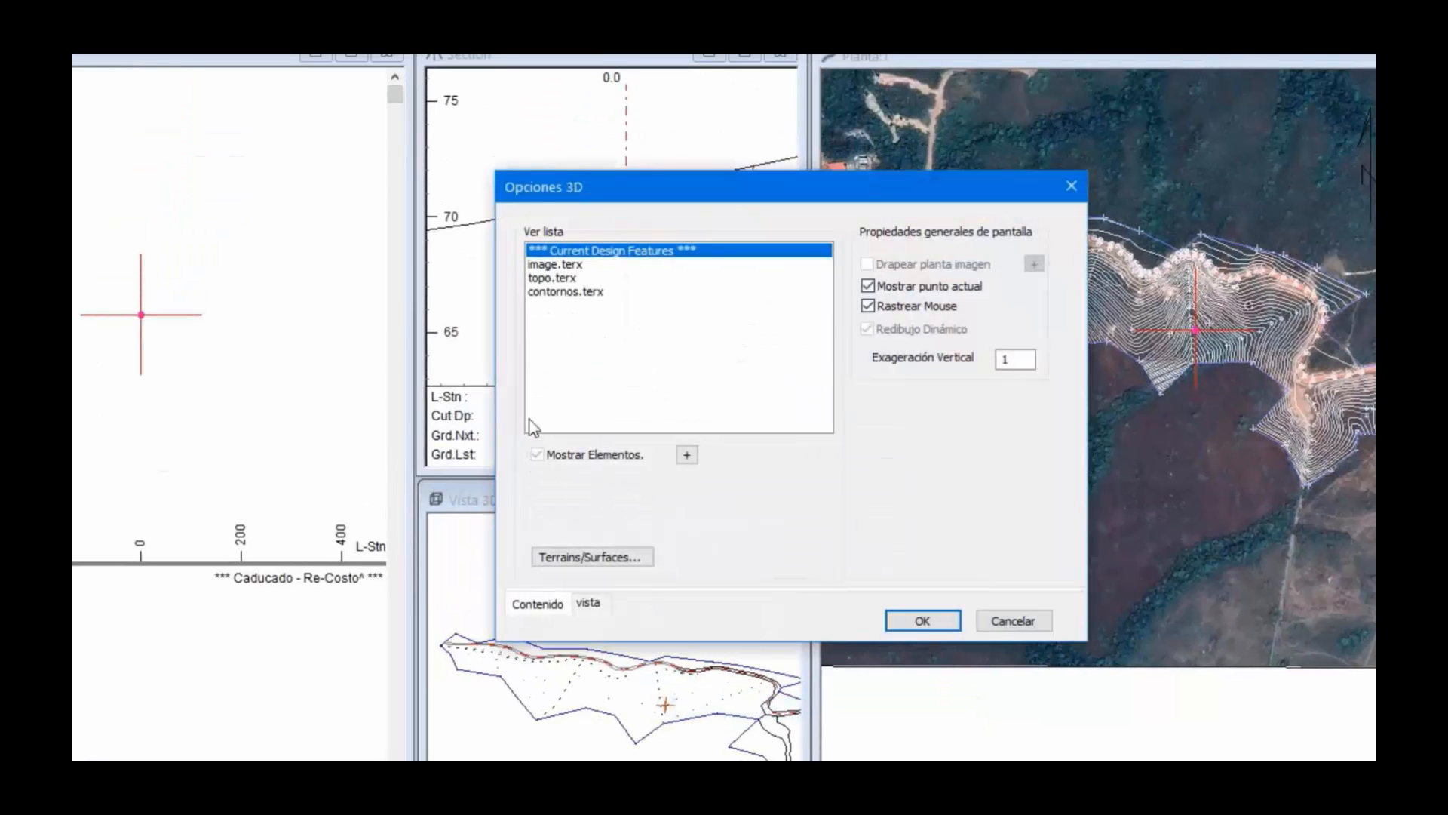
pyautogui.click(562, 279)
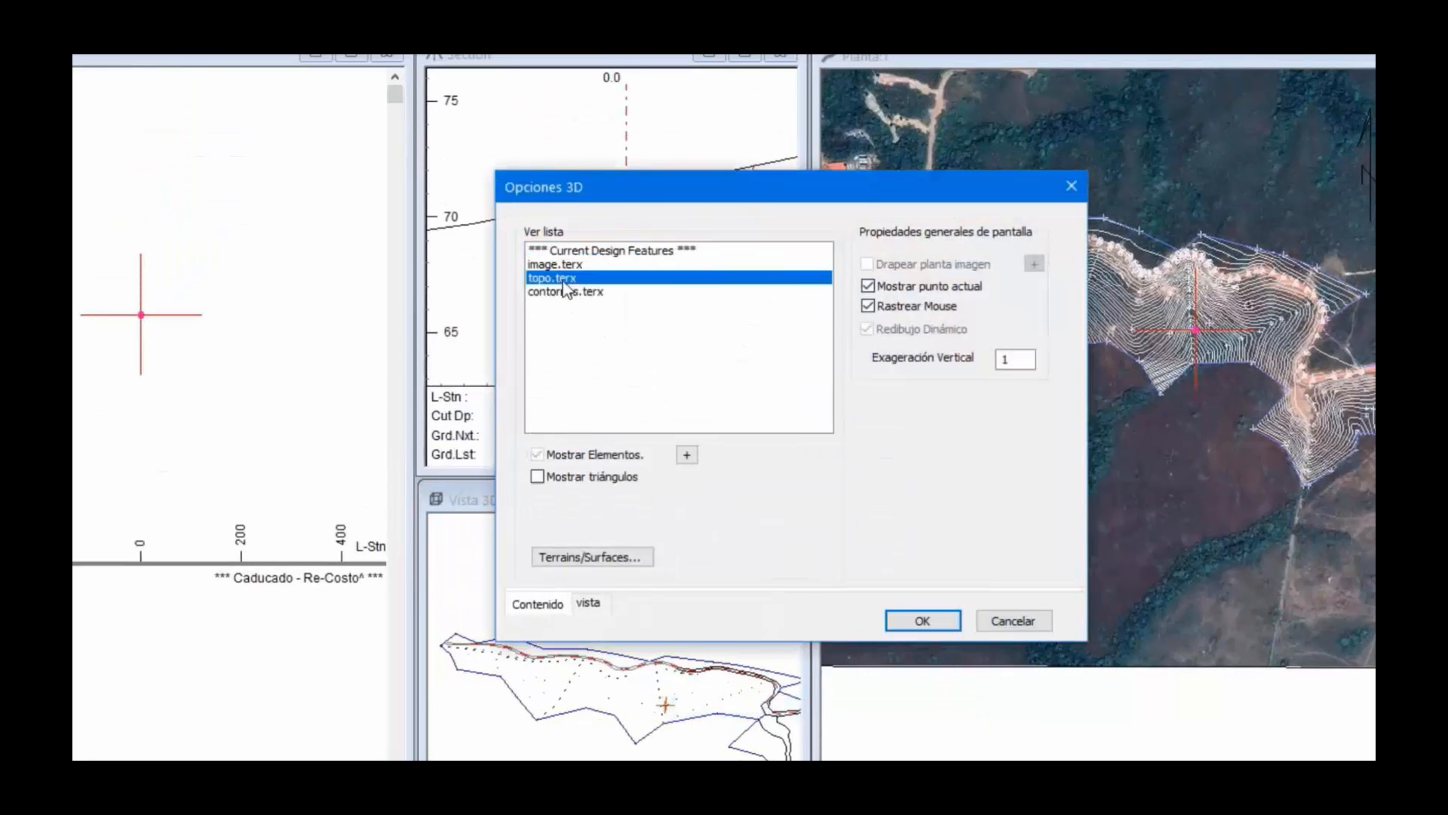
pyautogui.click(537, 476)
pyautogui.click(538, 526)
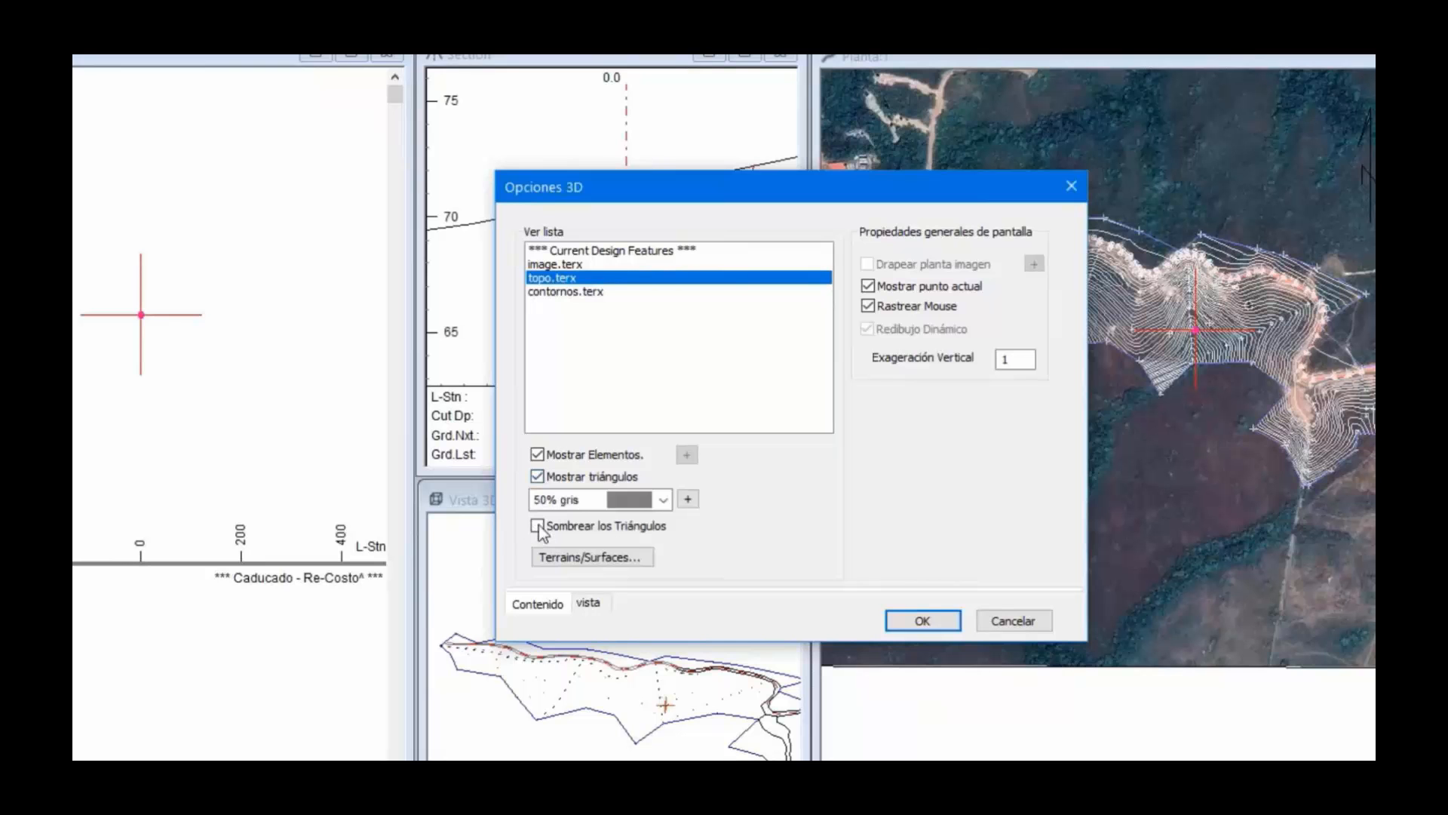
# Set the alpha channel of the topo.terx triangle colour to 100, apply the 3D options and inspect the shaded terrain
pyautogui.click(688, 498)
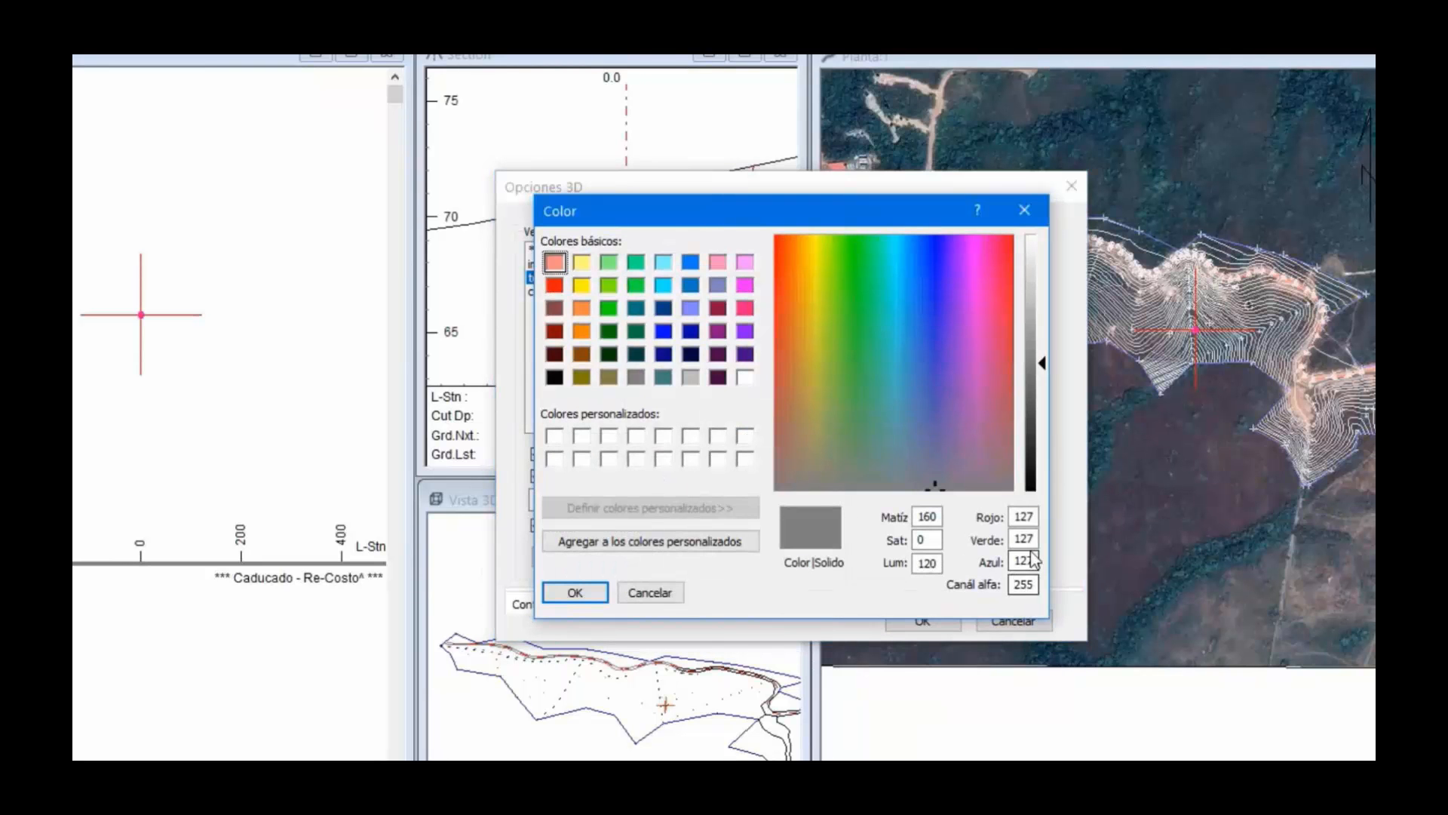
pyautogui.click(1021, 583)
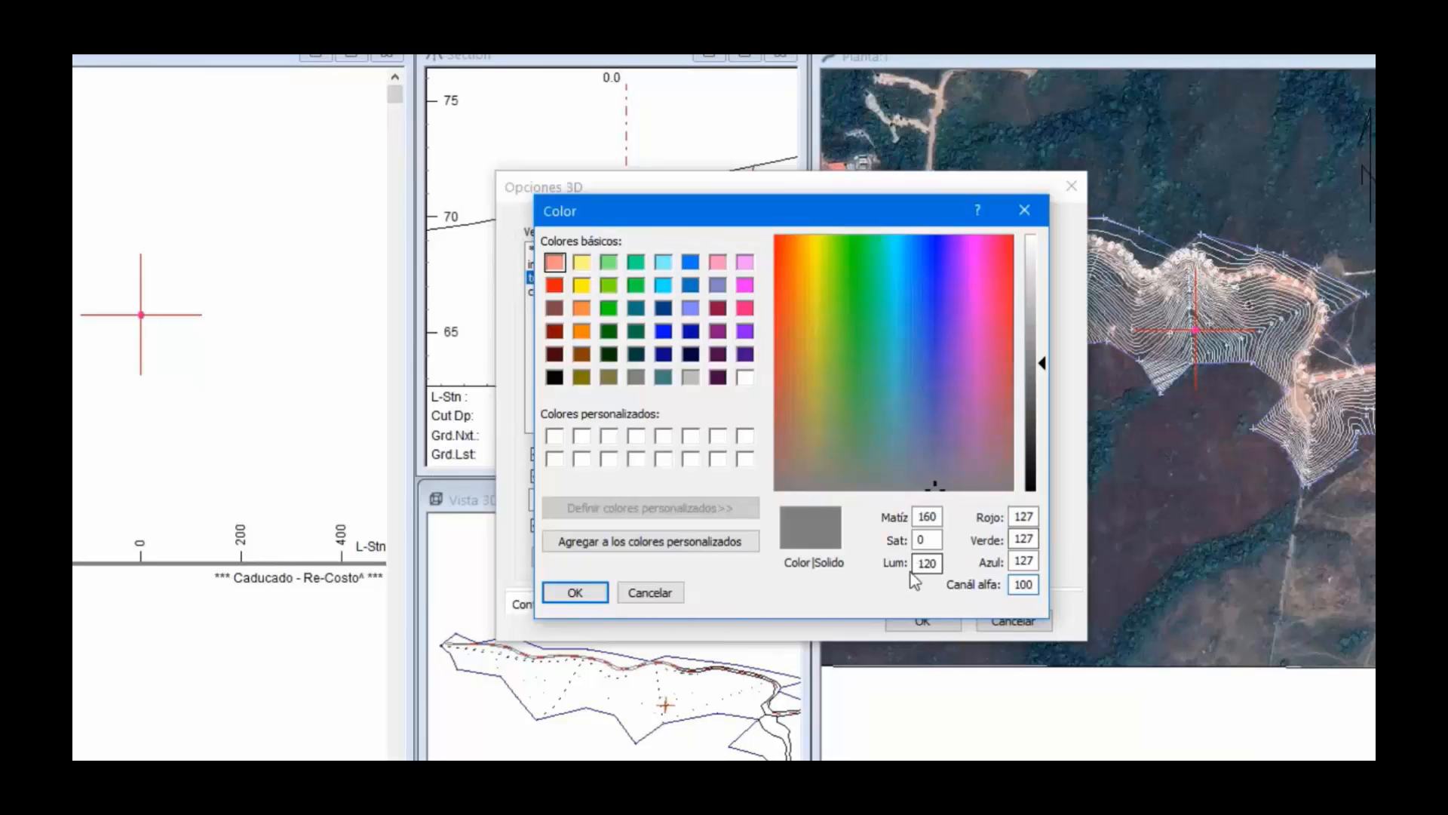
pyautogui.click(575, 593)
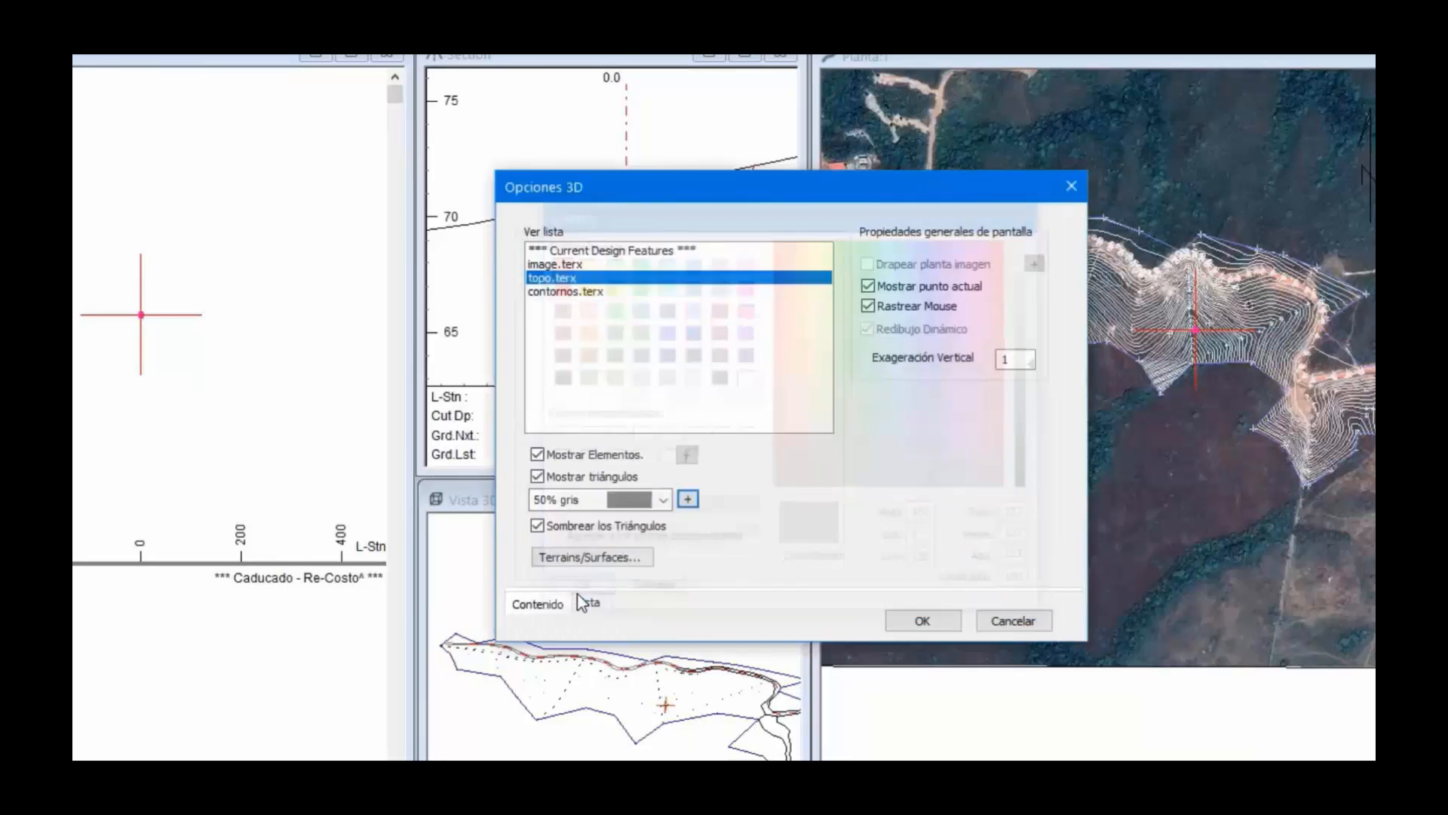
pyautogui.click(897, 622)
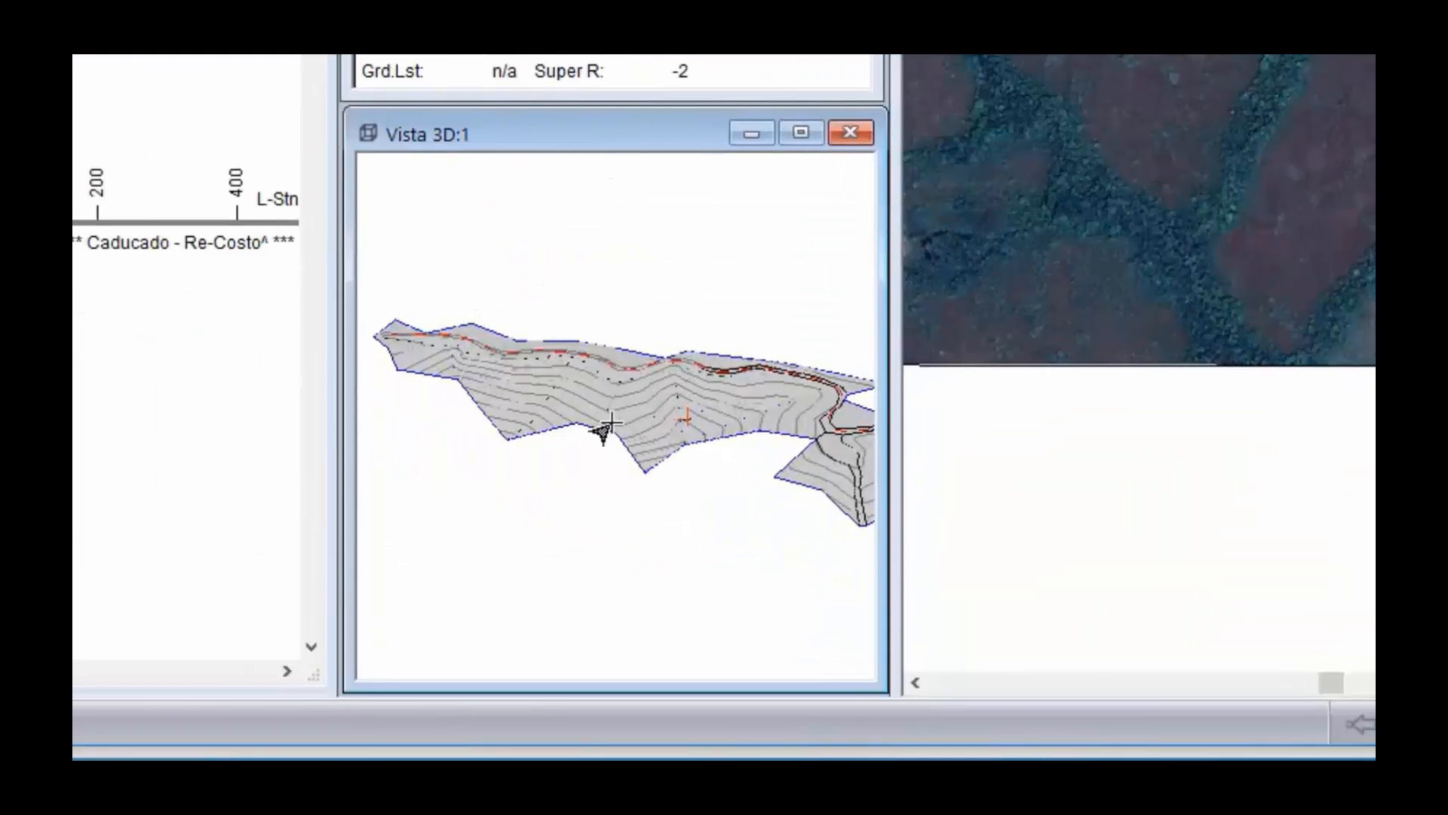
pyautogui.moveTo(608, 426); pyautogui.dragTo(575, 395)
pyautogui.moveTo(571, 397); pyautogui.dragTo(507, 407, button='middle')
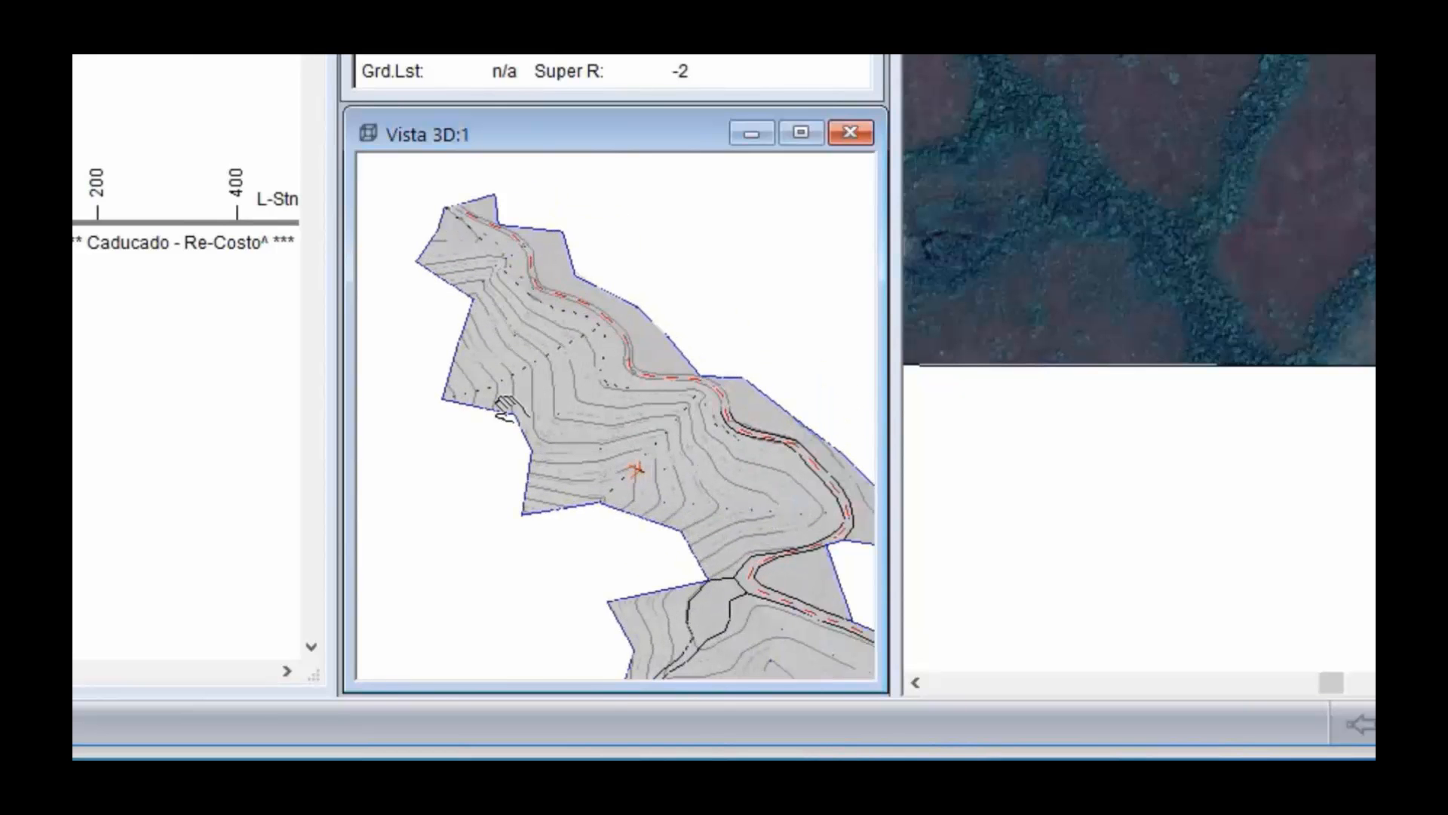
pyautogui.moveTo(504, 408); pyautogui.dragTo(487, 415, button='middle')
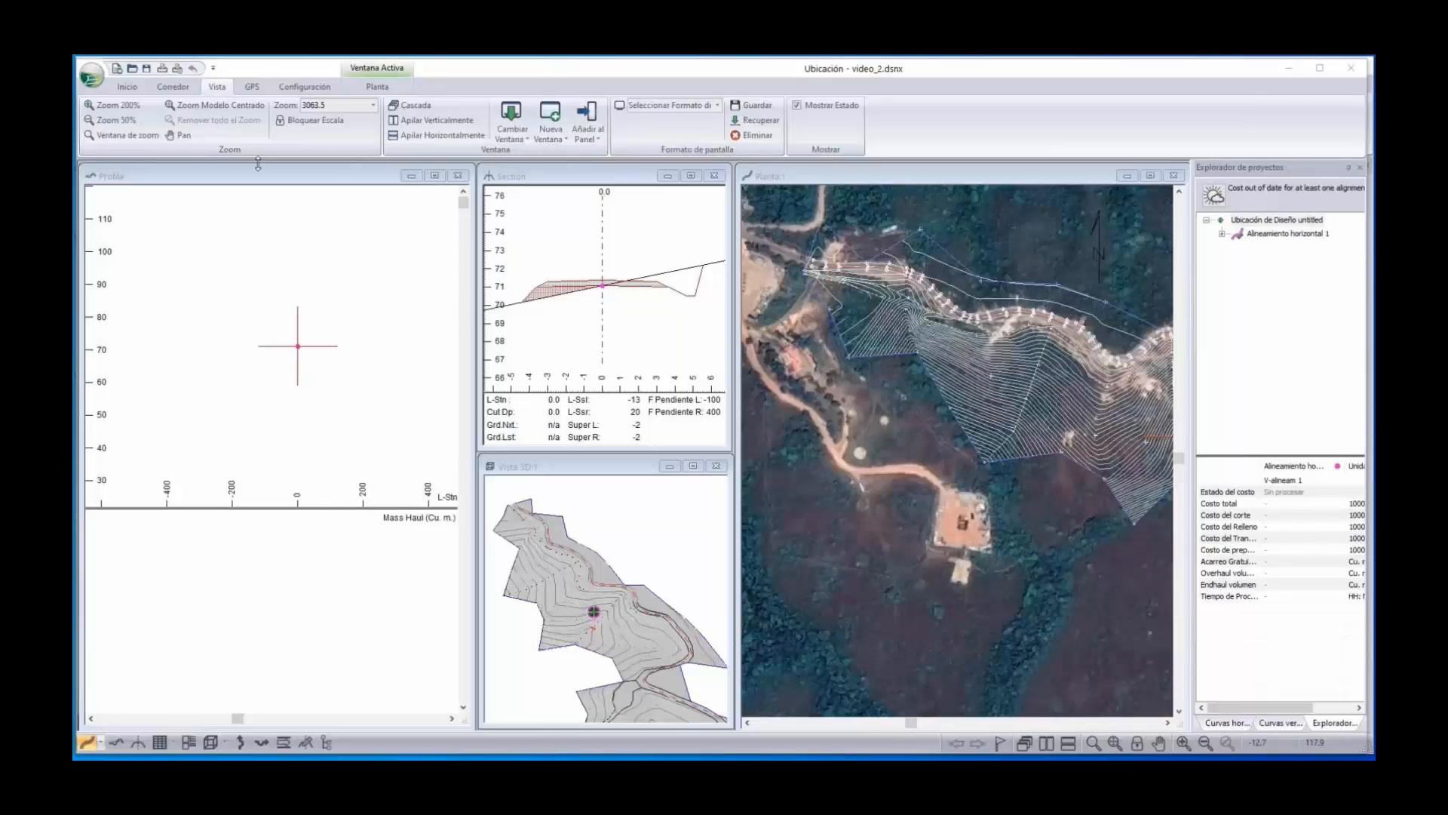
# Open the template editor and preview the Rural, Urban and Landing cross-section templates
pyautogui.click(136, 89)
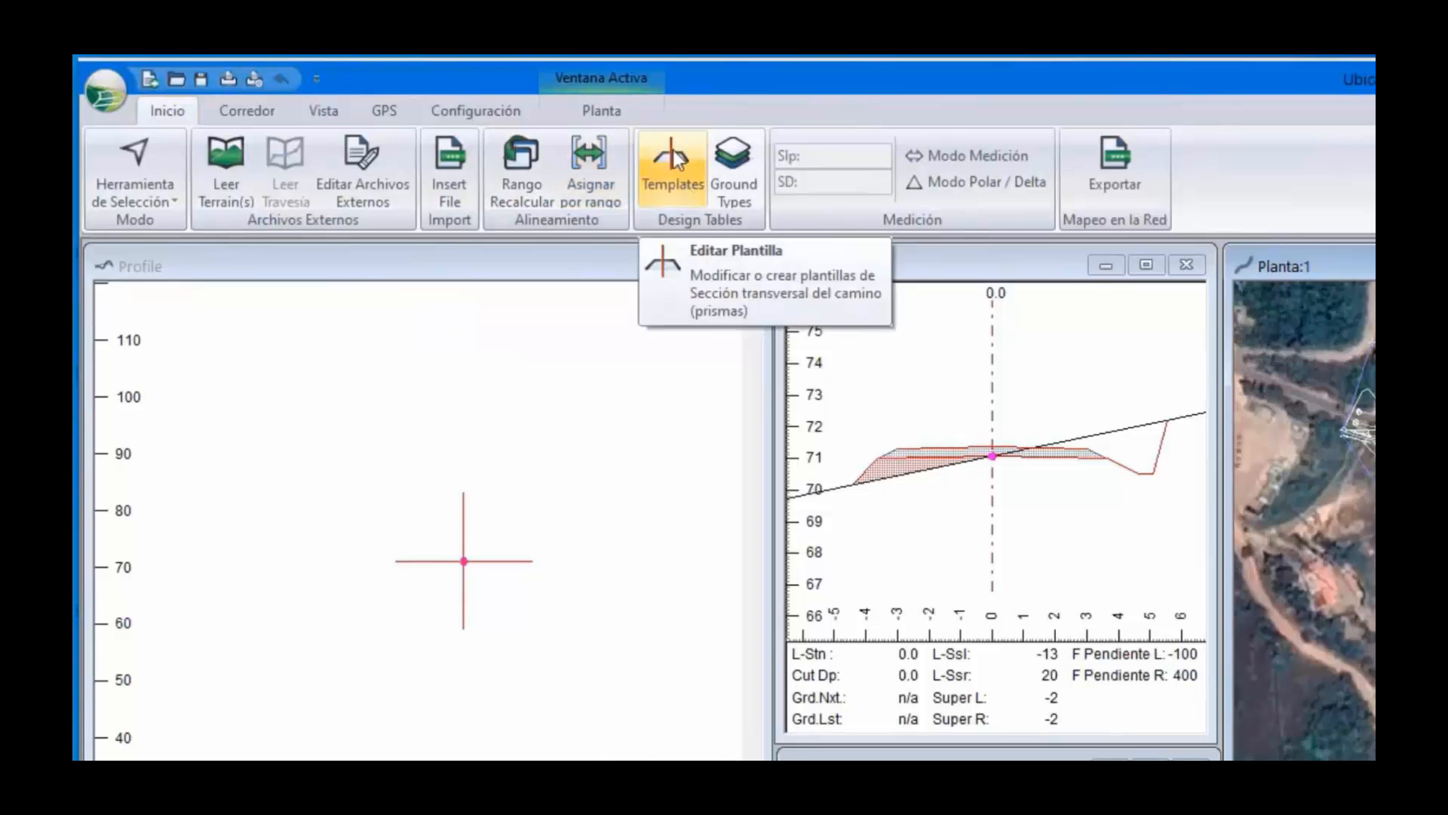
pyautogui.click(671, 160)
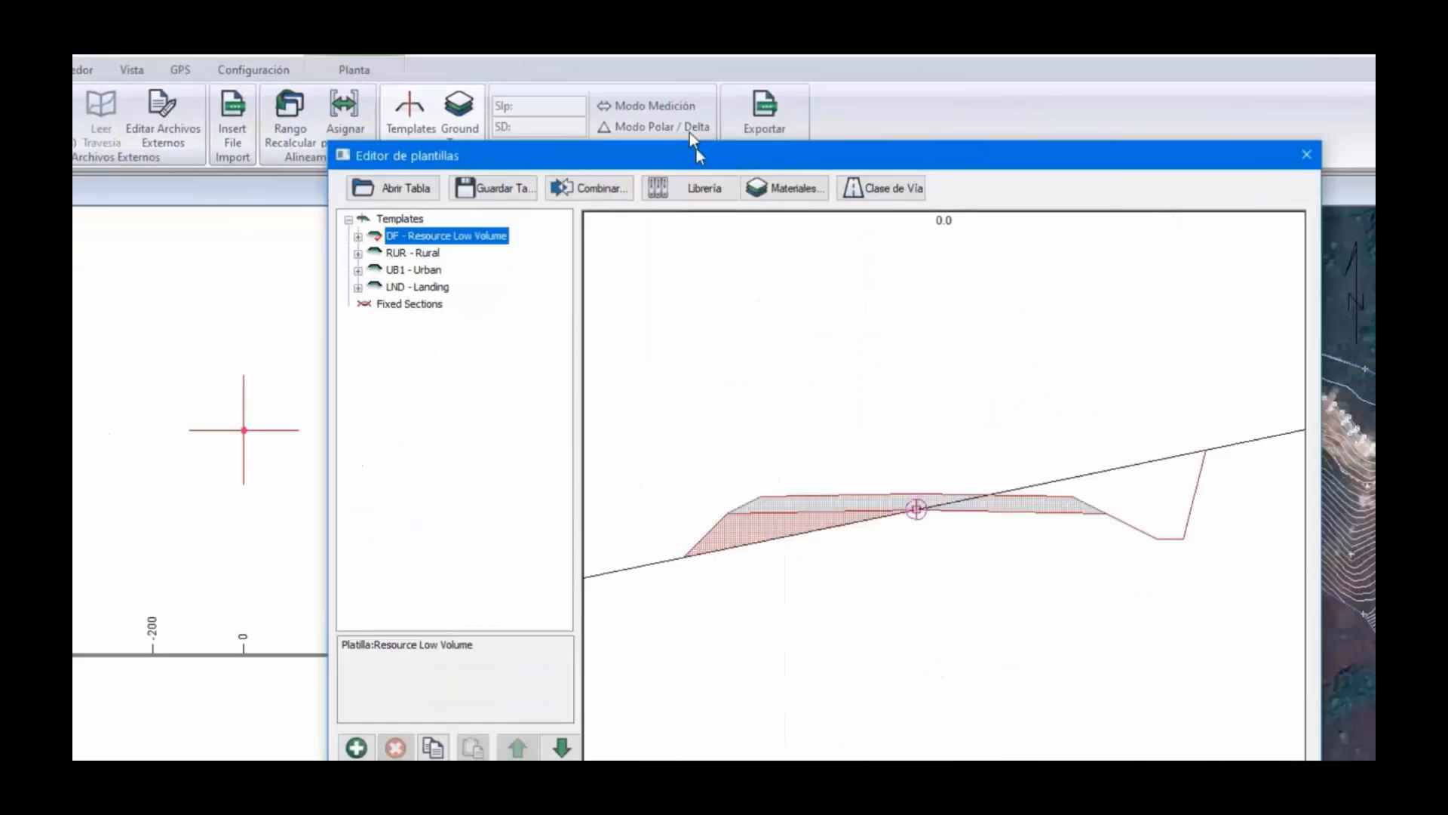
pyautogui.moveTo(696, 148); pyautogui.dragTo(678, 71)
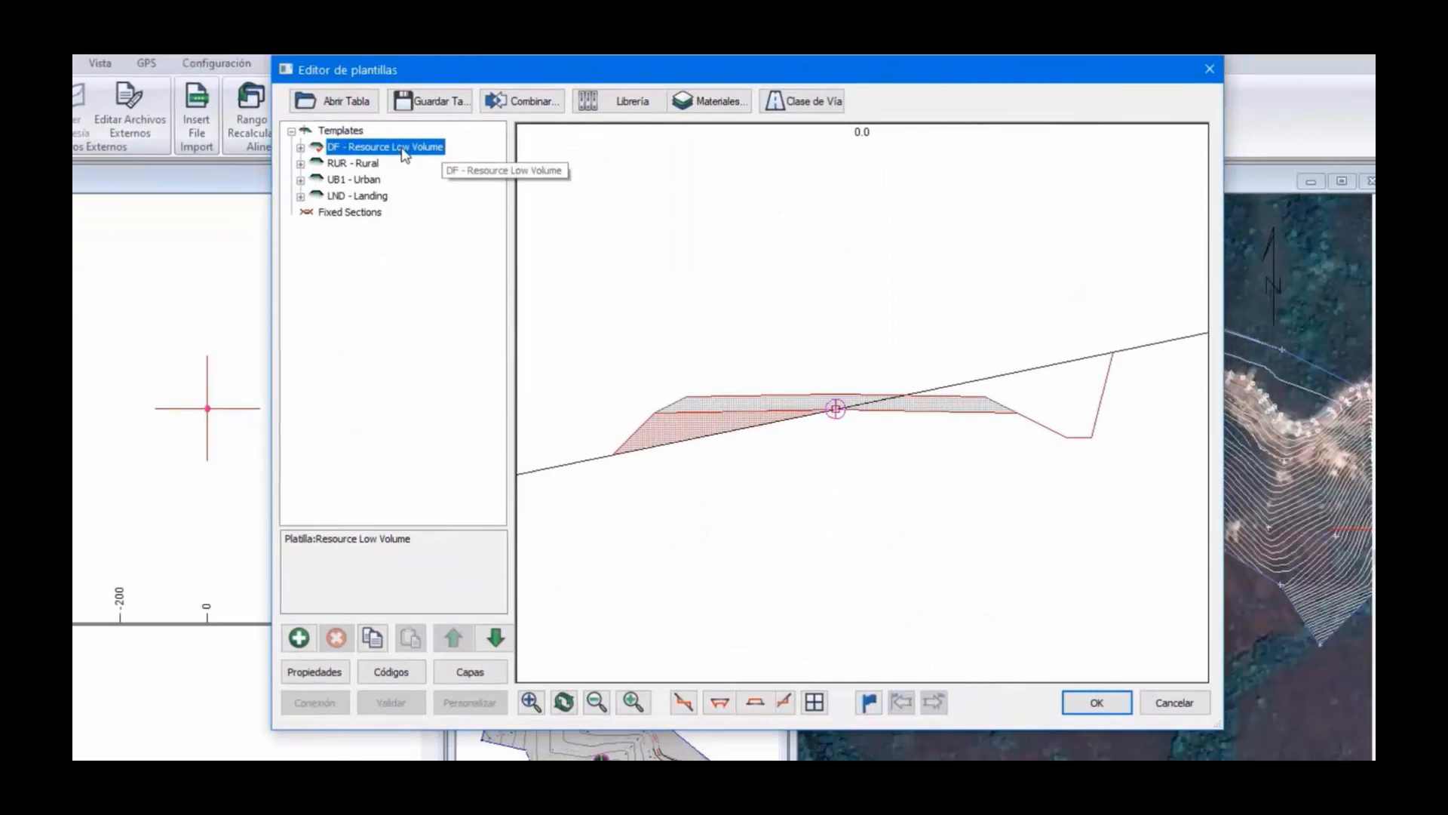
pyautogui.click(366, 163)
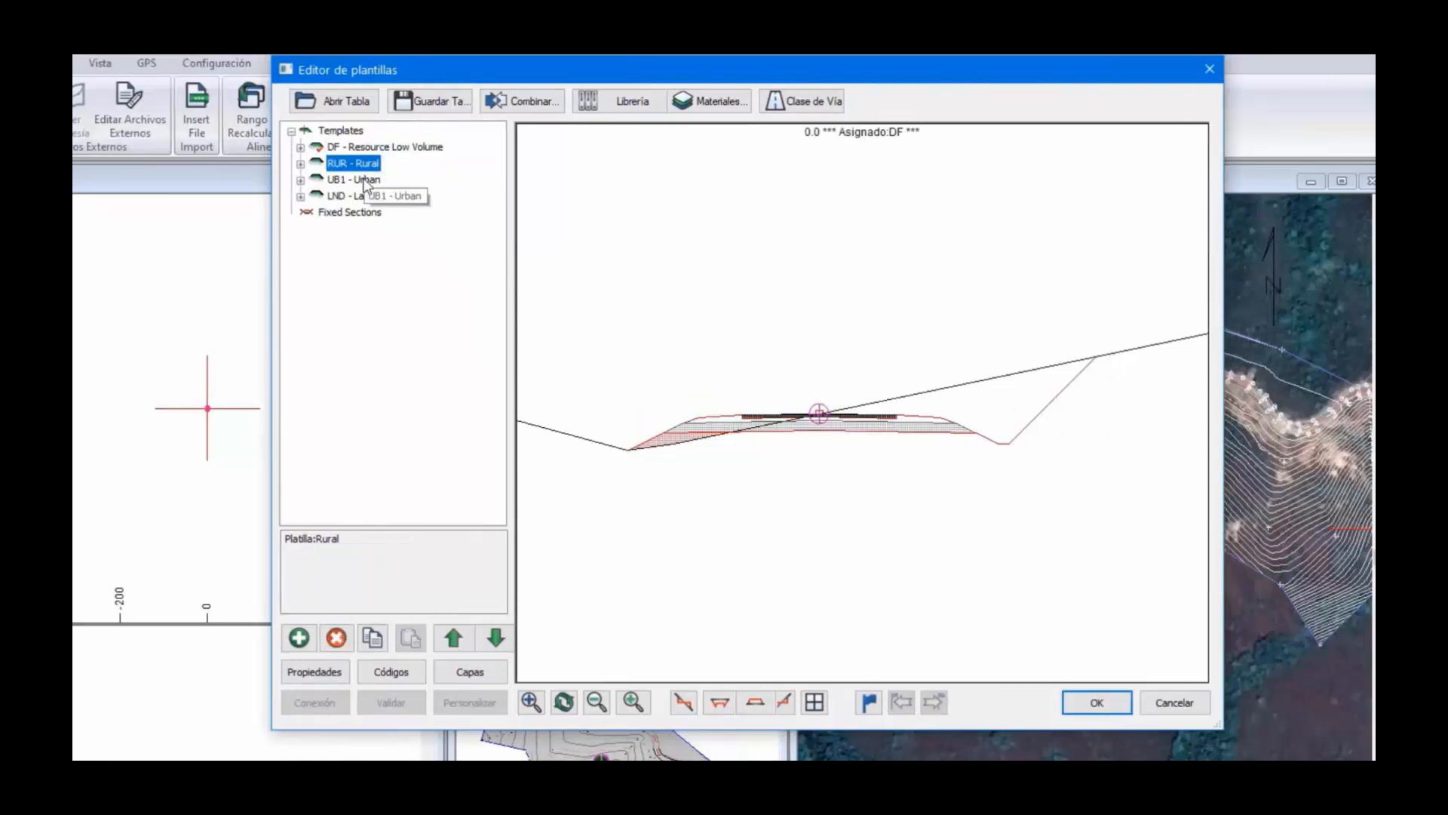
pyautogui.click(364, 179)
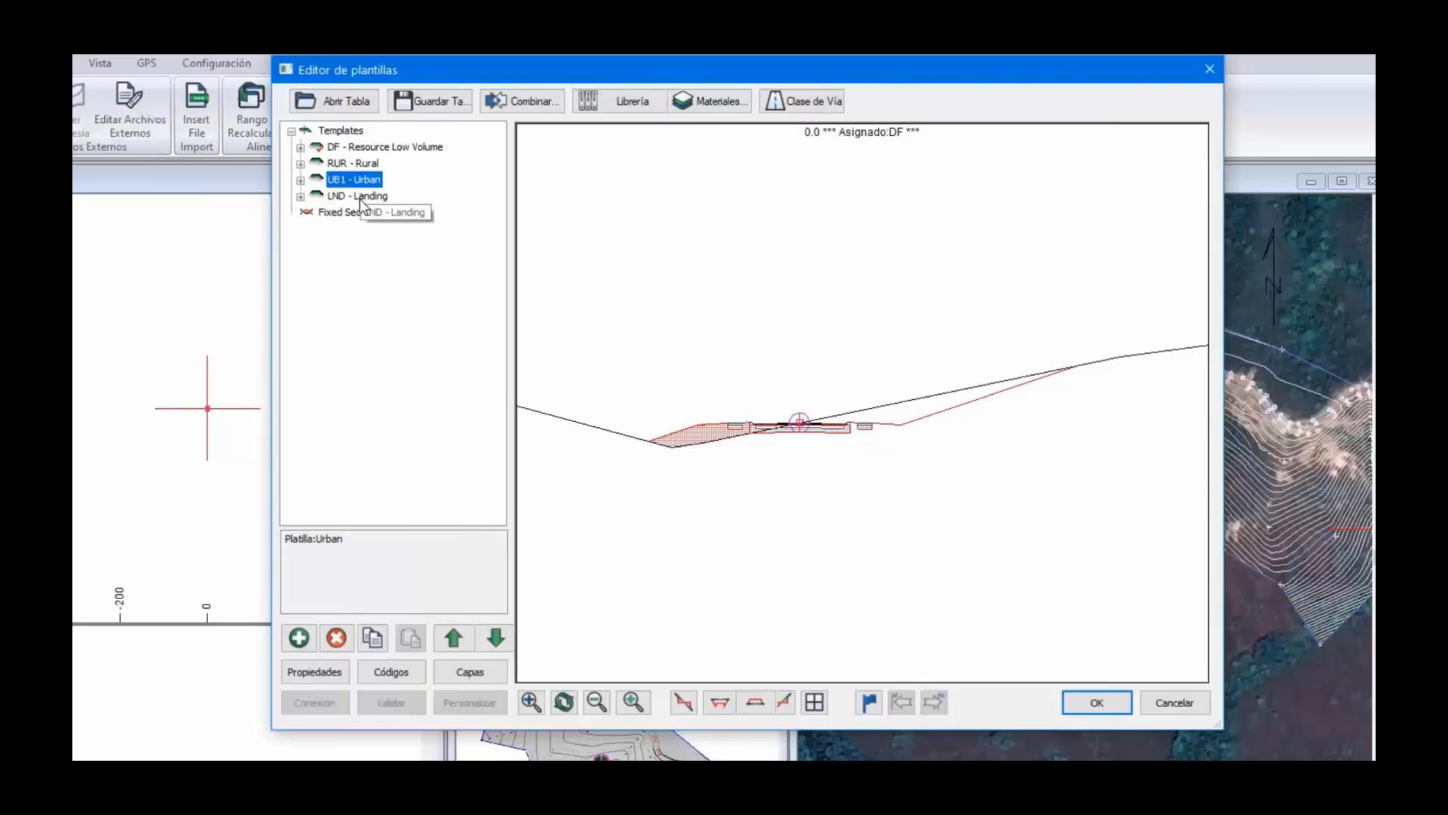
pyautogui.click(361, 196)
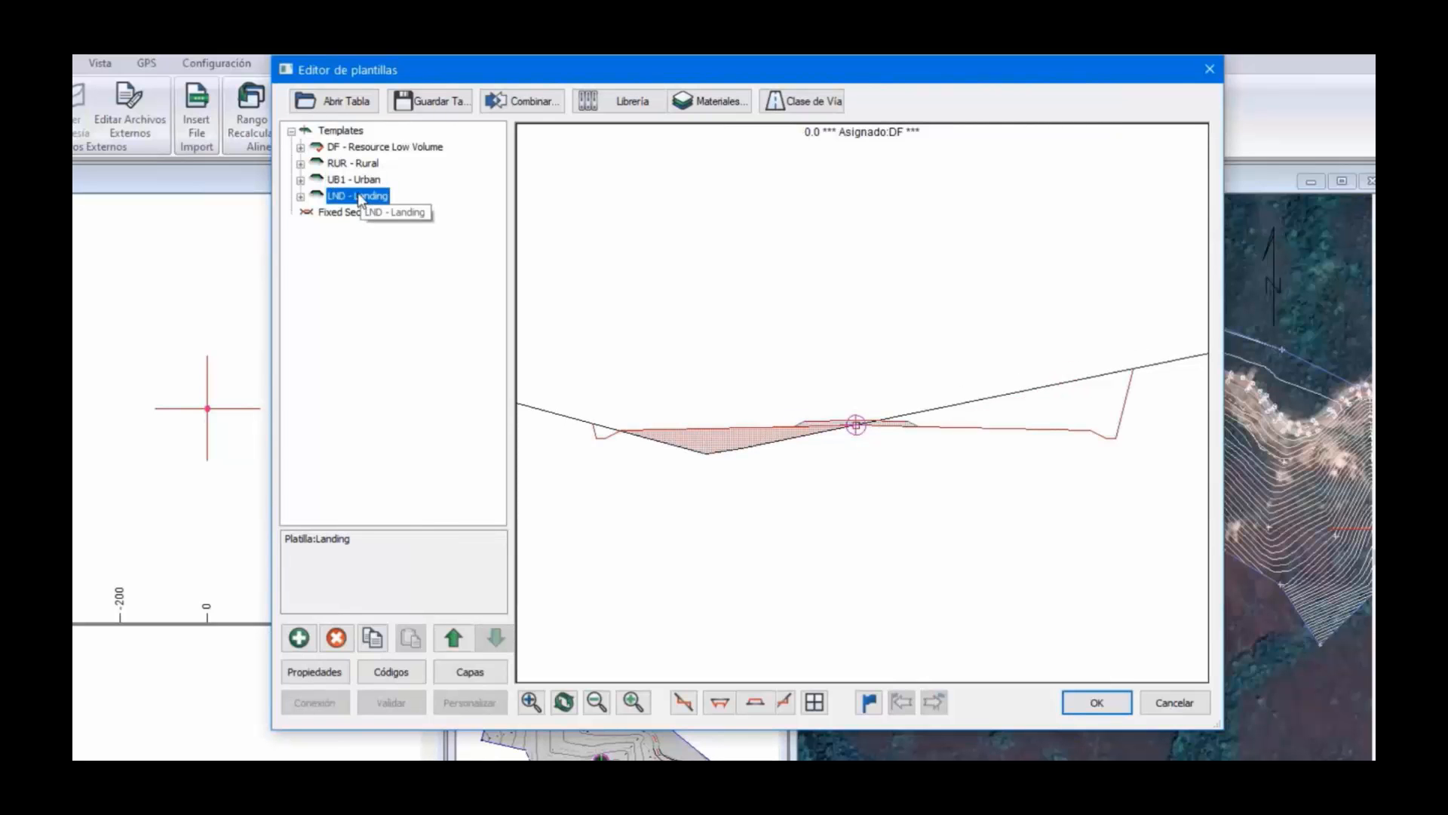
# Preview the RUR - Rural template and move its centre point above the ground line to test the section in fill
pyautogui.click(355, 163)
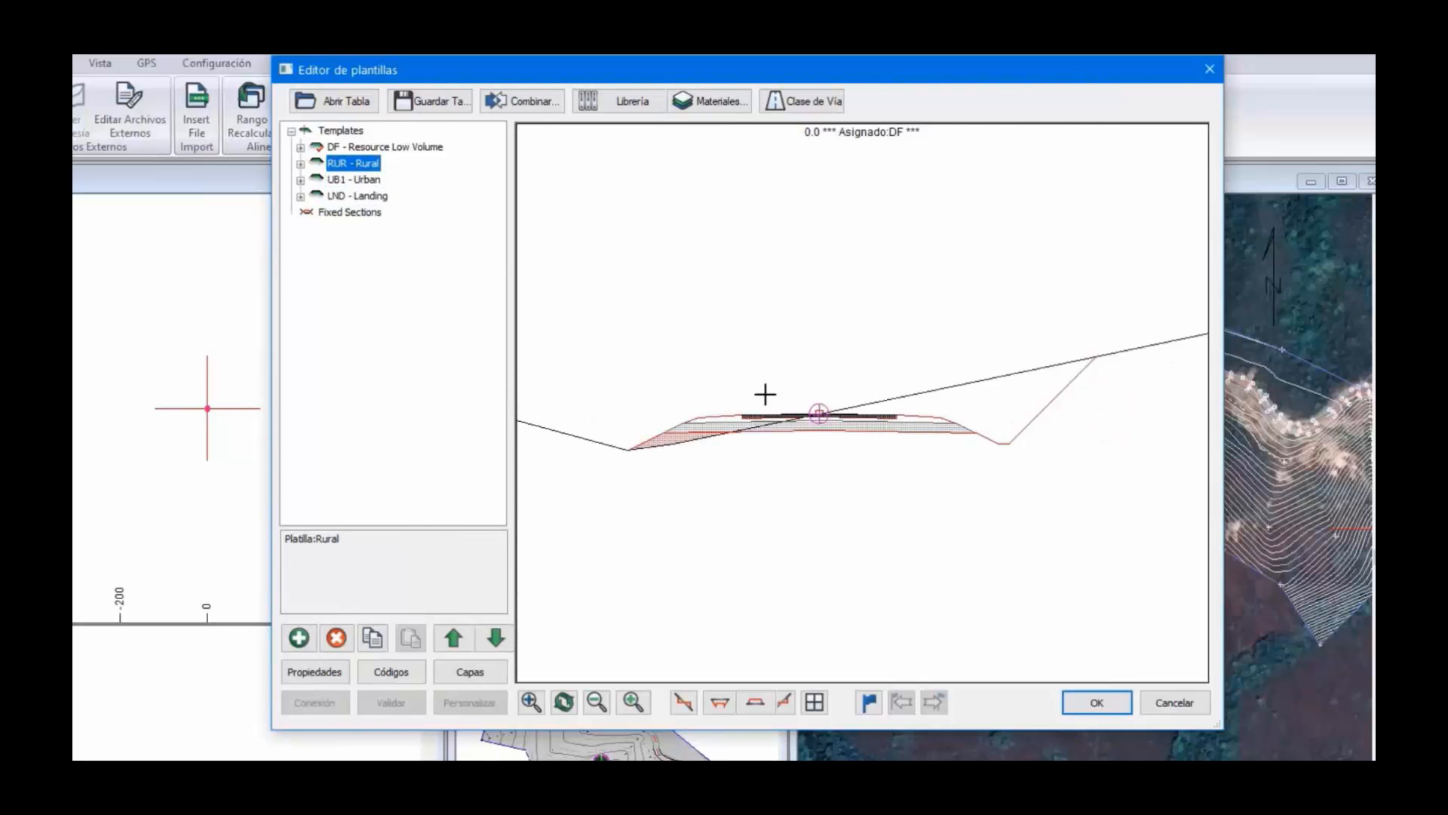
pyautogui.scroll(2, 818, 411)
pyautogui.moveTo(811, 414)
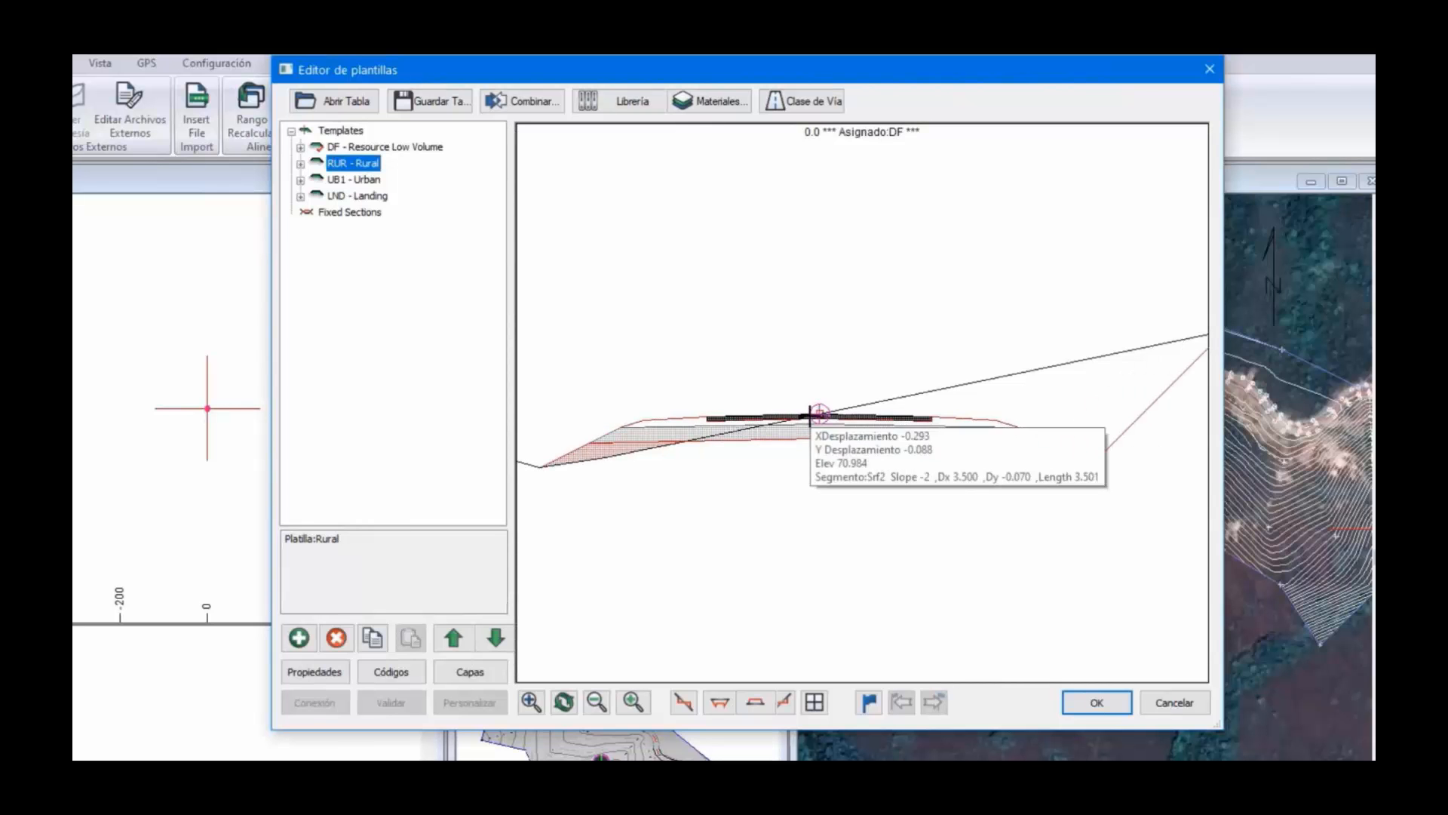
pyautogui.moveTo(811, 414); pyautogui.dragTo(879, 455)
pyautogui.moveTo(851, 376); pyautogui.dragTo(881, 324)
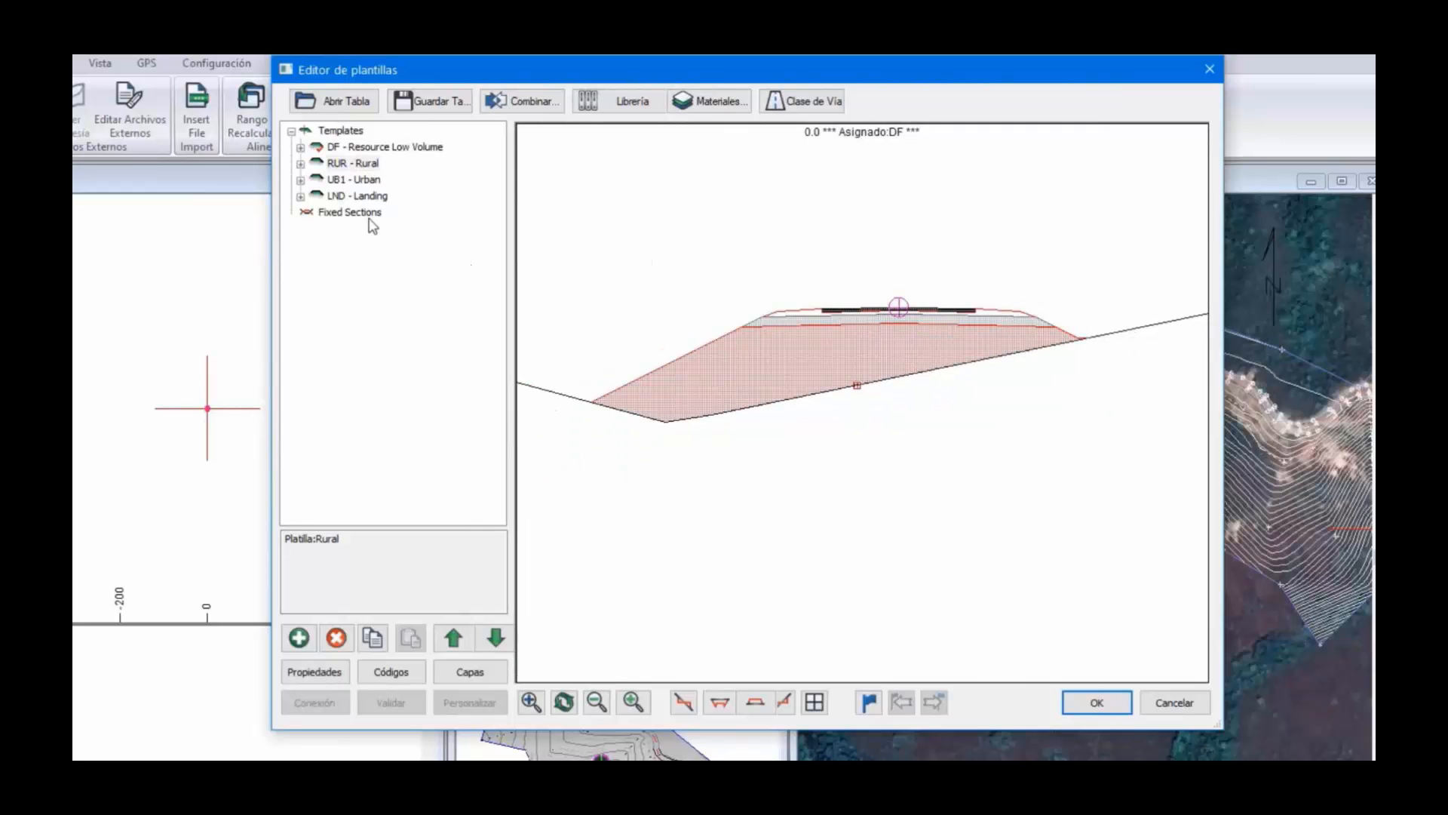
# Expand the Rural template's components and review the template's general properties, including its crossfall slopes
pyautogui.click(300, 165)
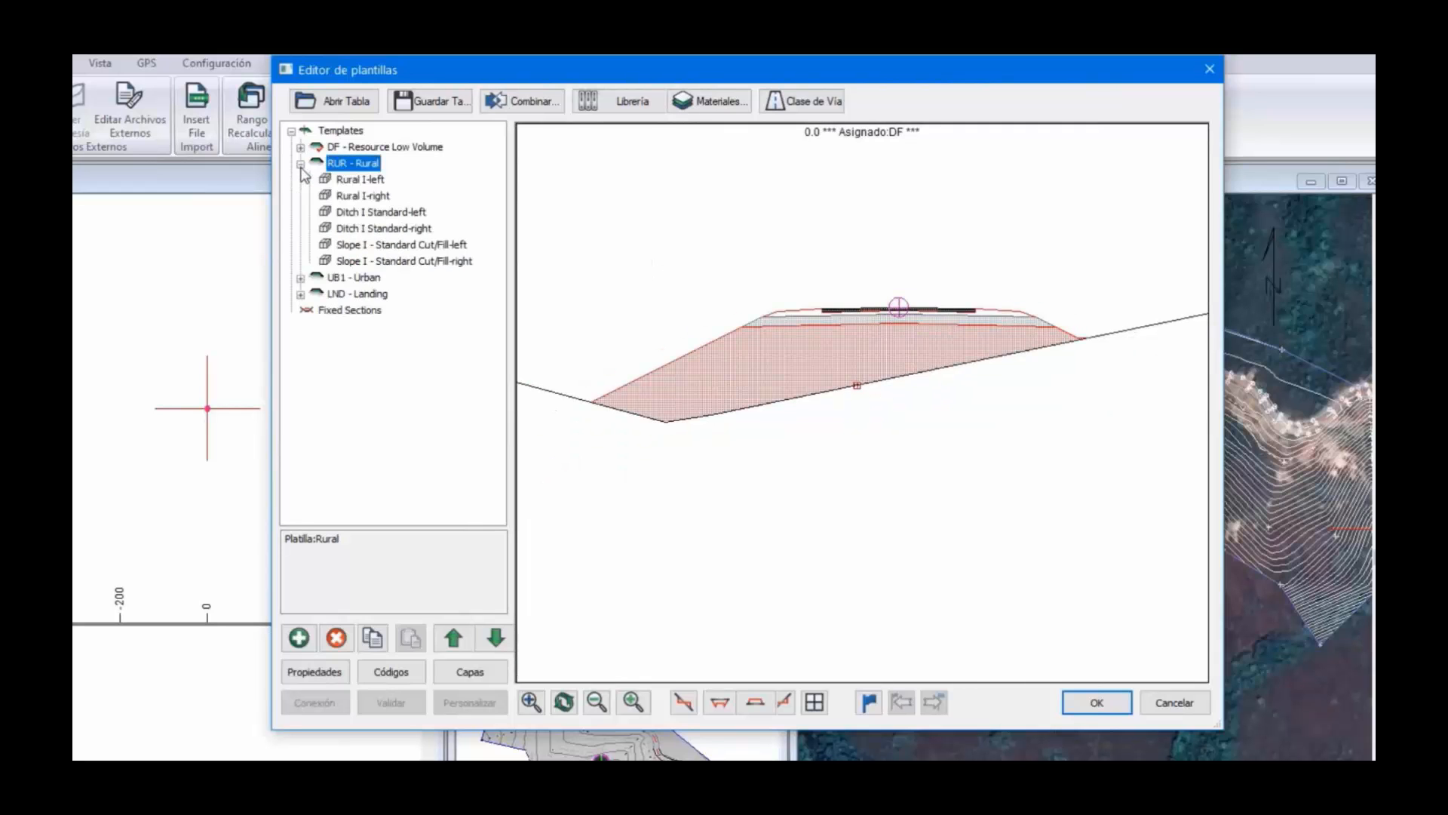
pyautogui.click(360, 181)
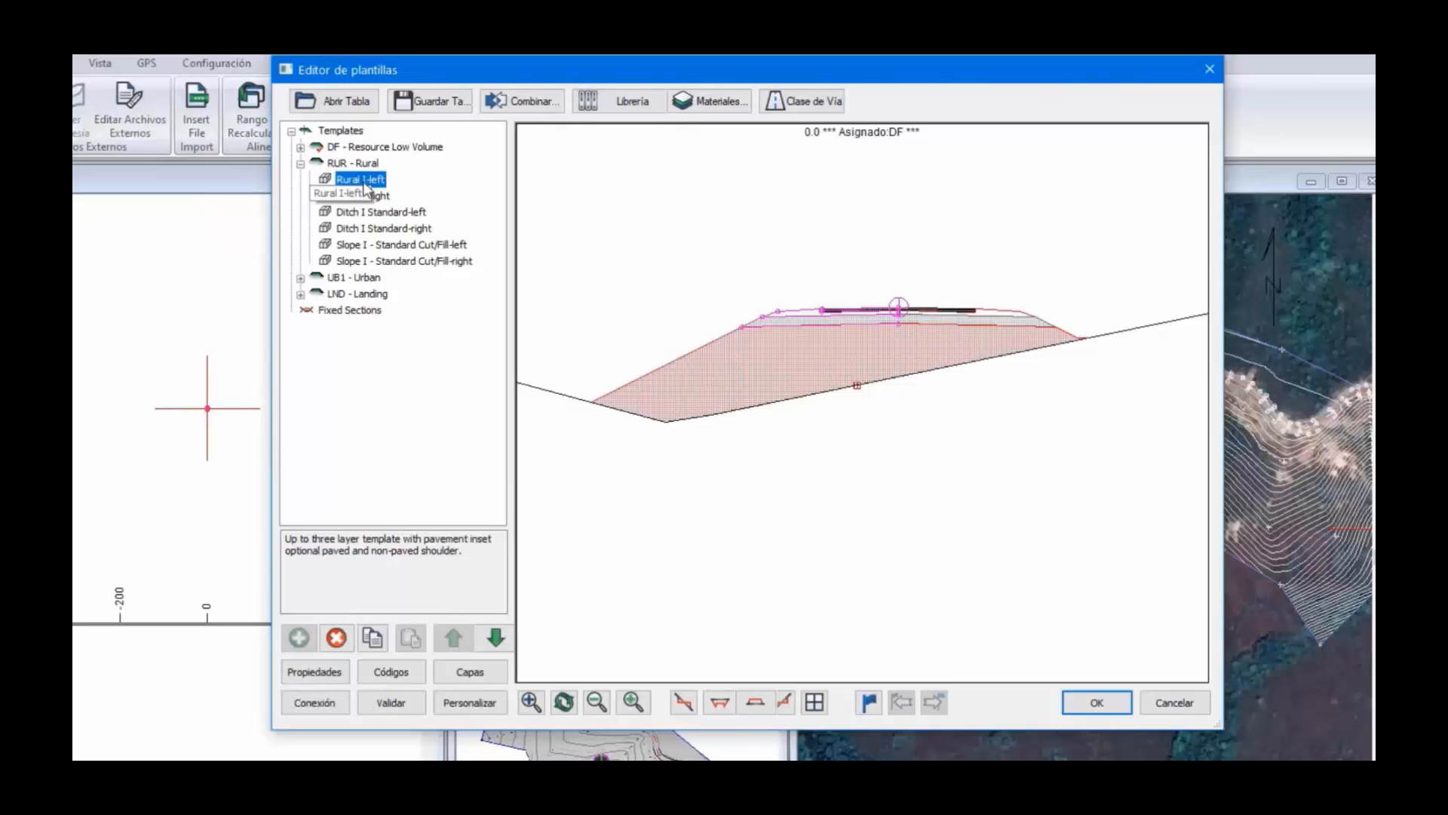
pyautogui.click(363, 164)
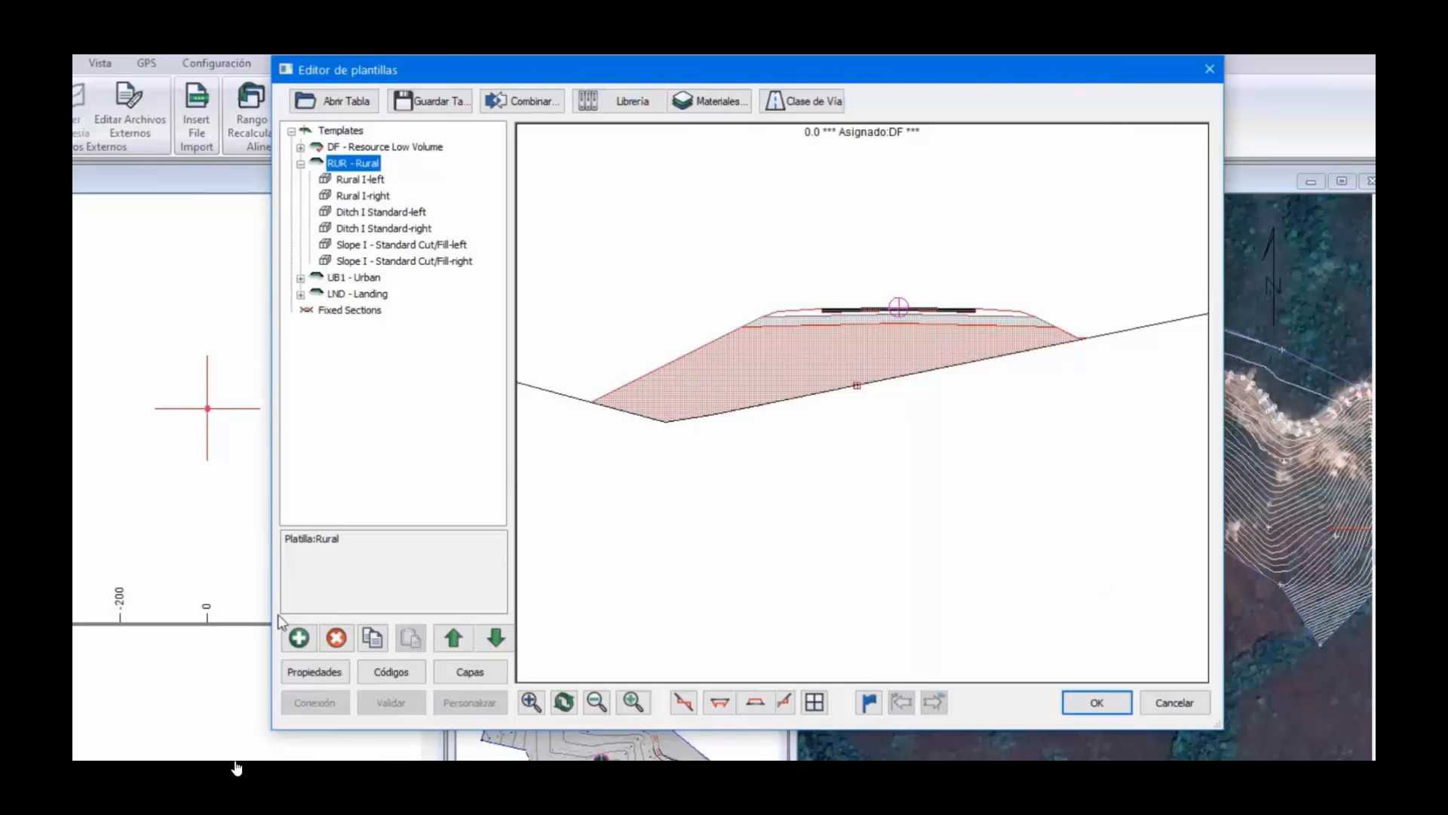
pyautogui.click(308, 672)
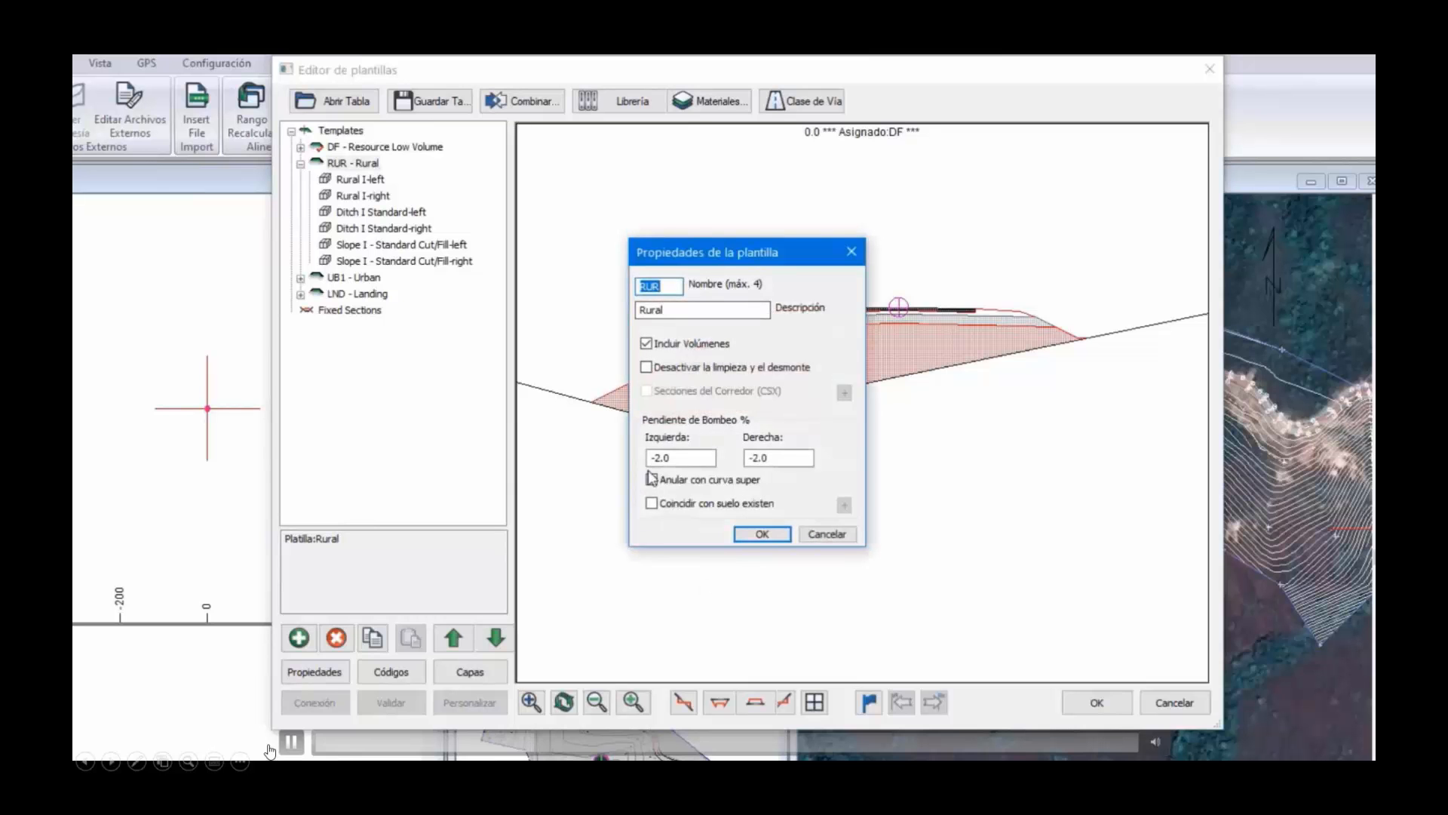
pyautogui.click(762, 534)
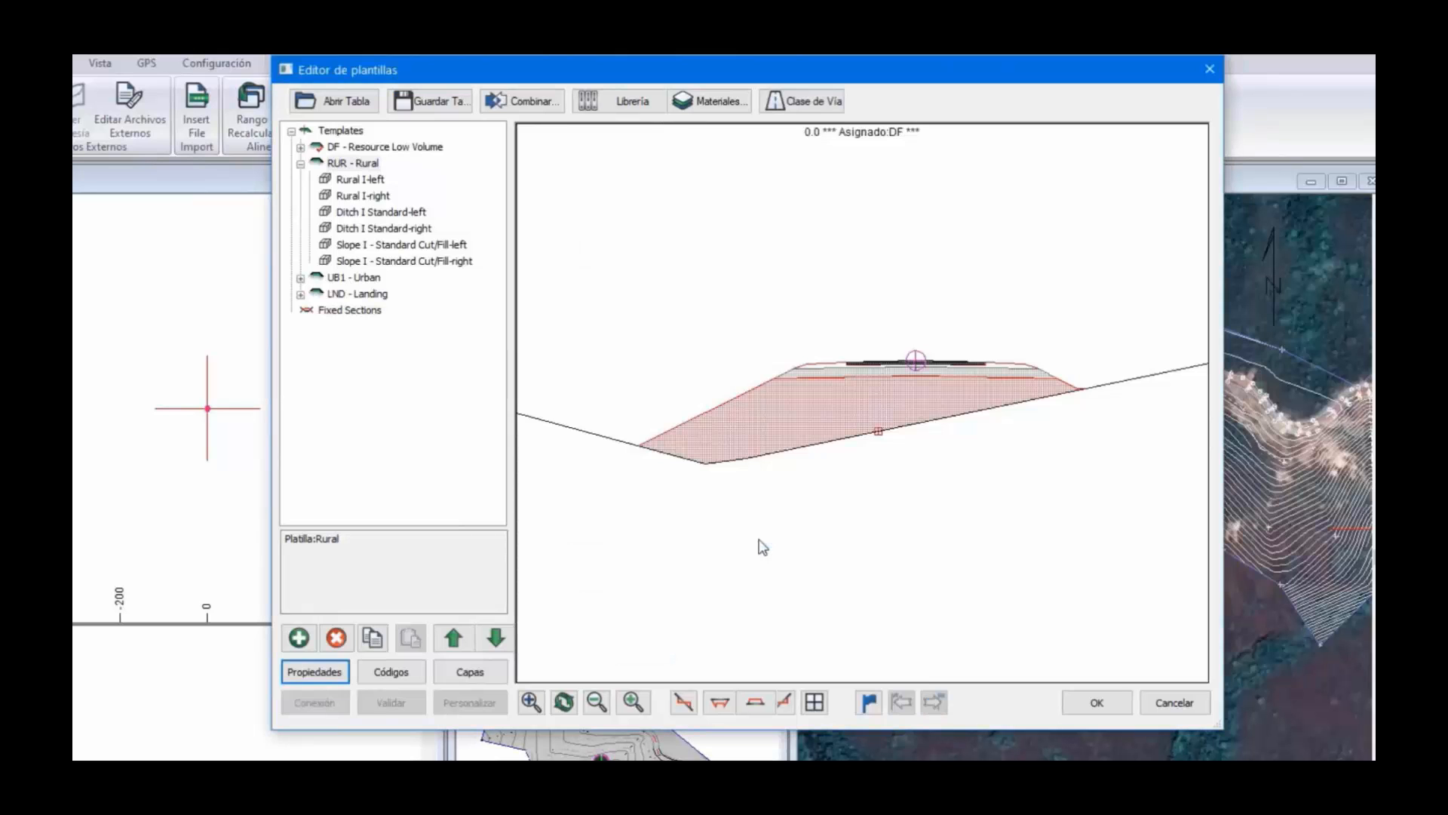
# Set the gravel shoulder width (ShoulderGravWidth) of the Rural template's Rural I-left component to 1.0 m
pyautogui.click(339, 181)
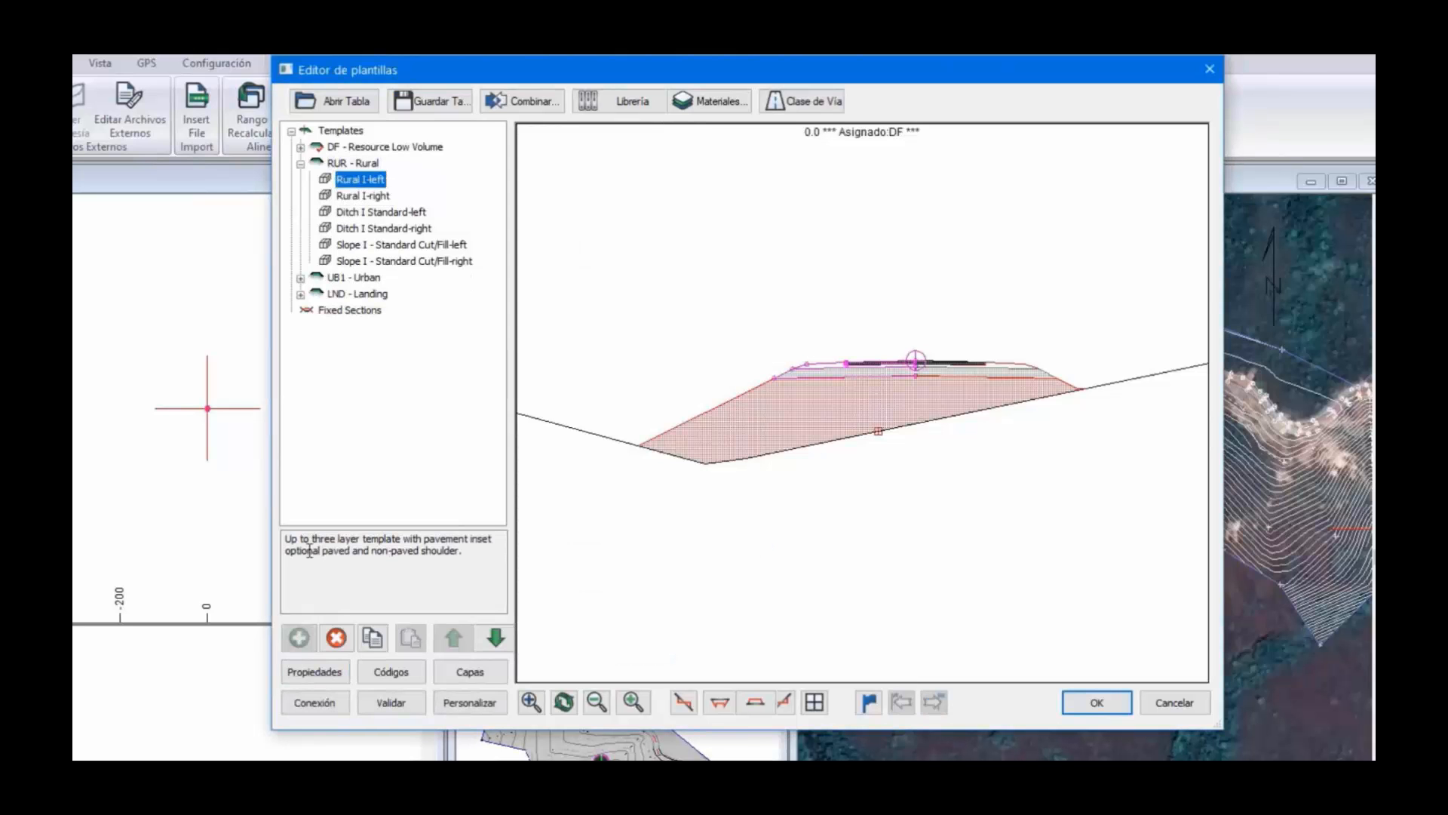
pyautogui.click(309, 677)
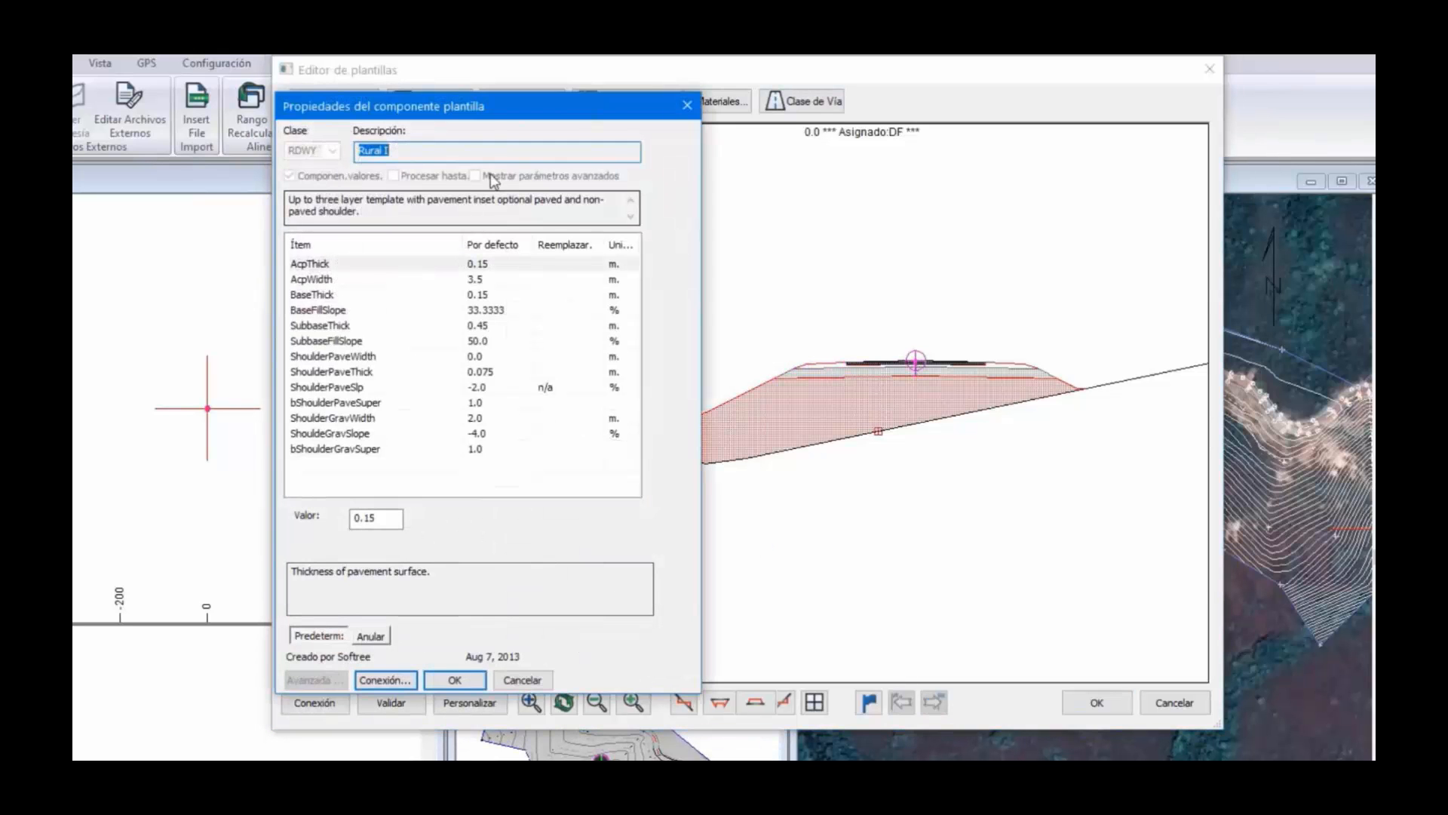
pyautogui.moveTo(503, 110); pyautogui.dragTo(425, 91)
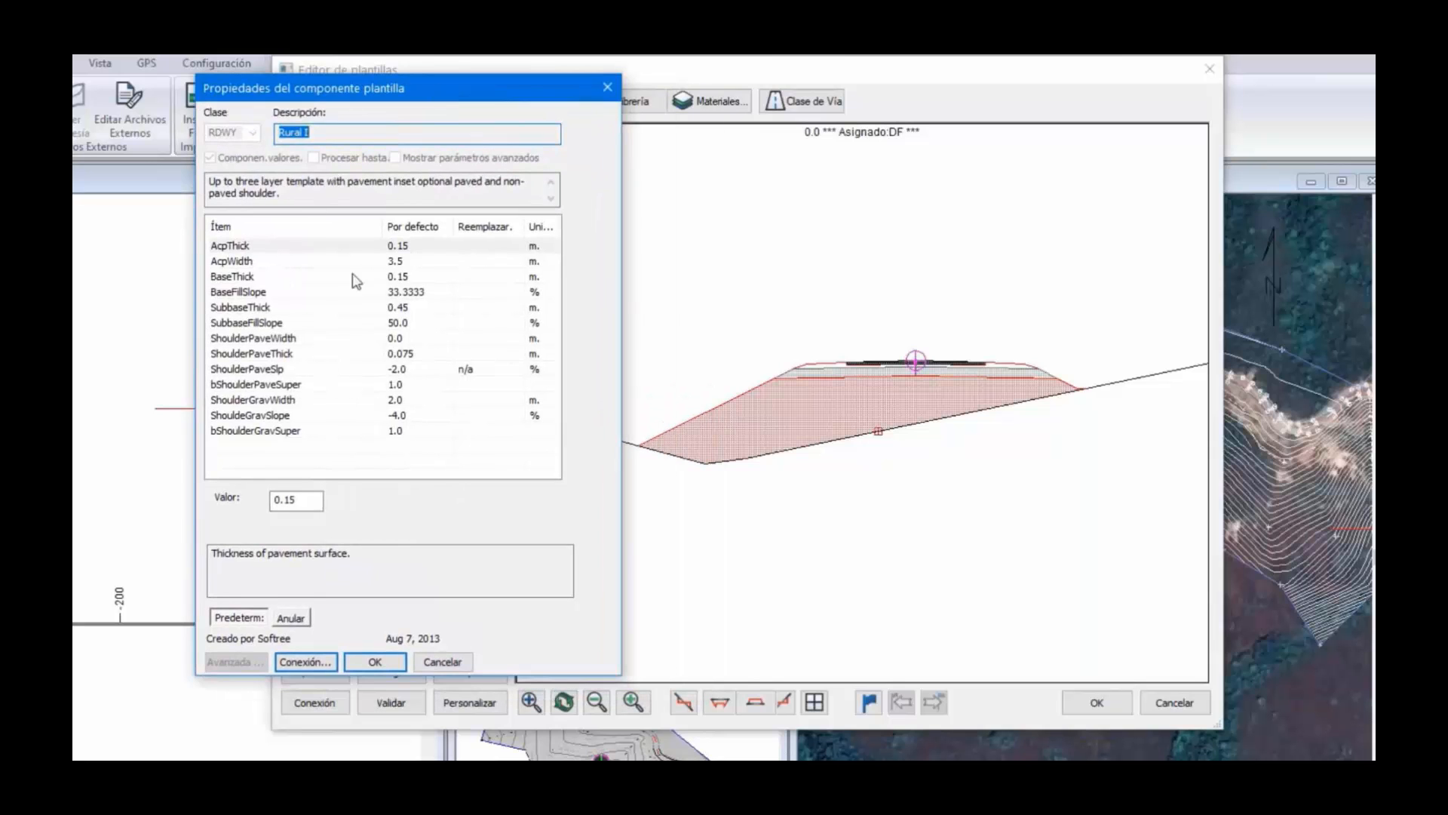
pyautogui.click(393, 260)
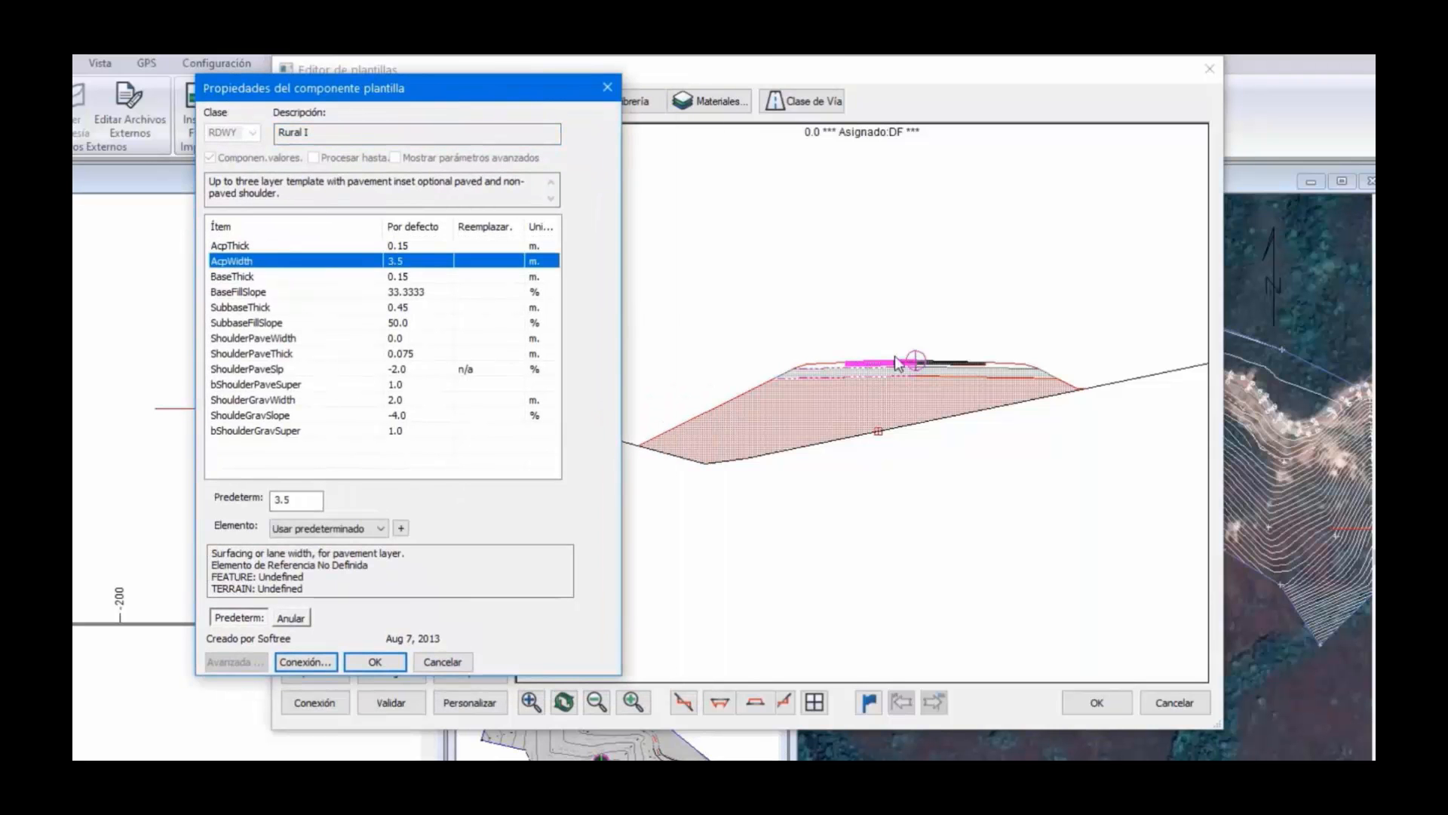
pyautogui.click(399, 401)
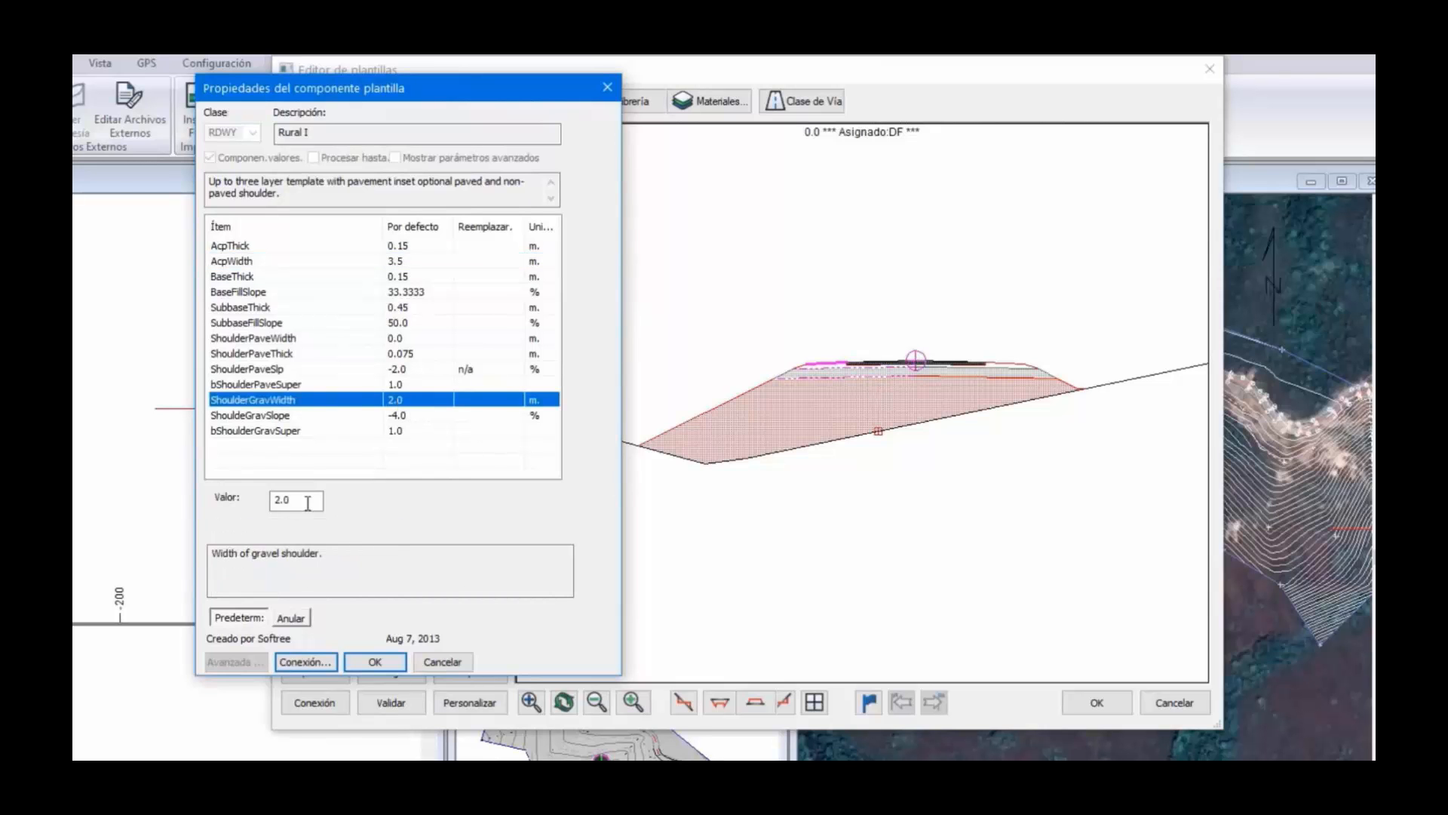
pyautogui.doubleClick(275, 499)
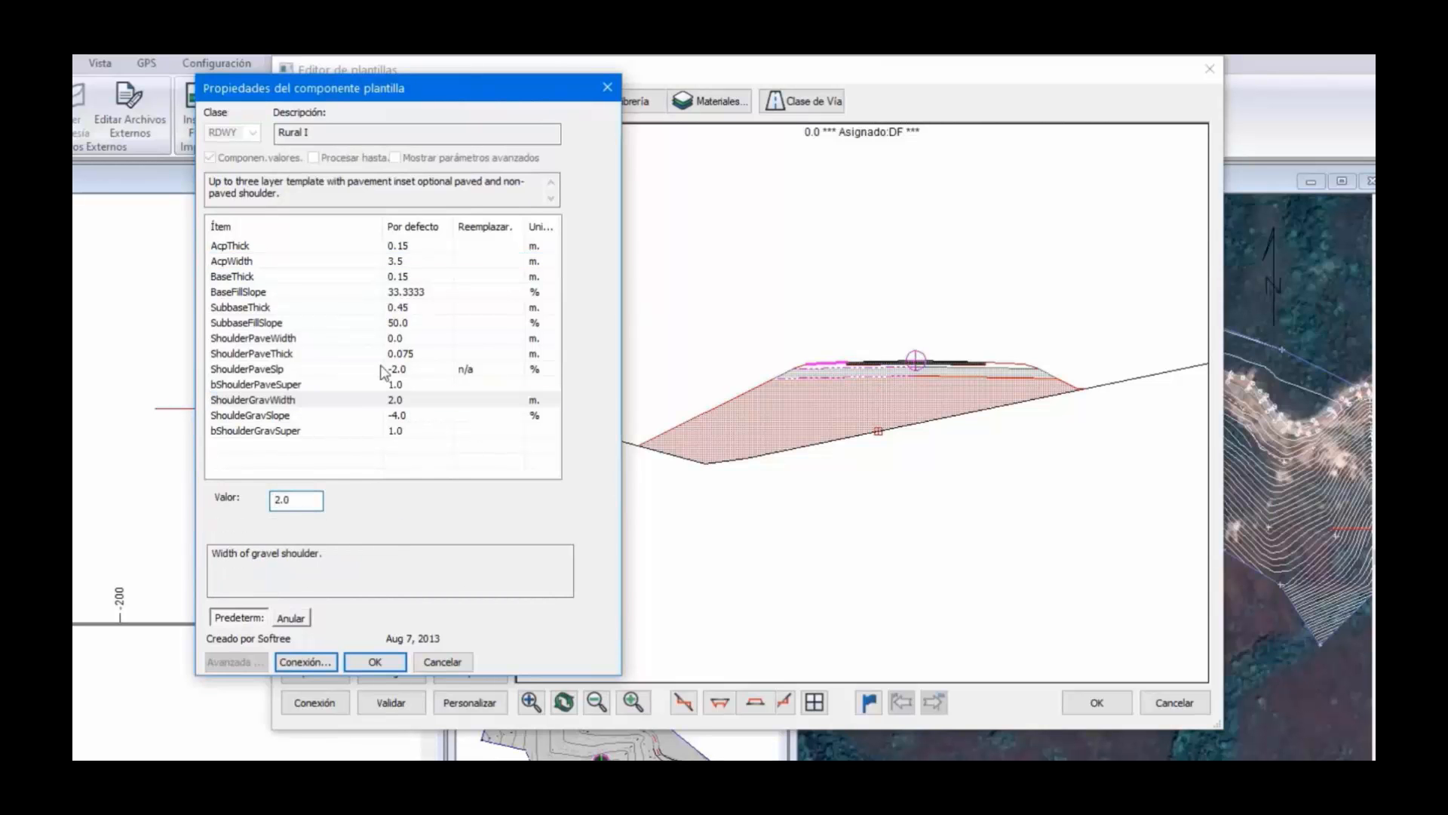
pyautogui.write('1.0')
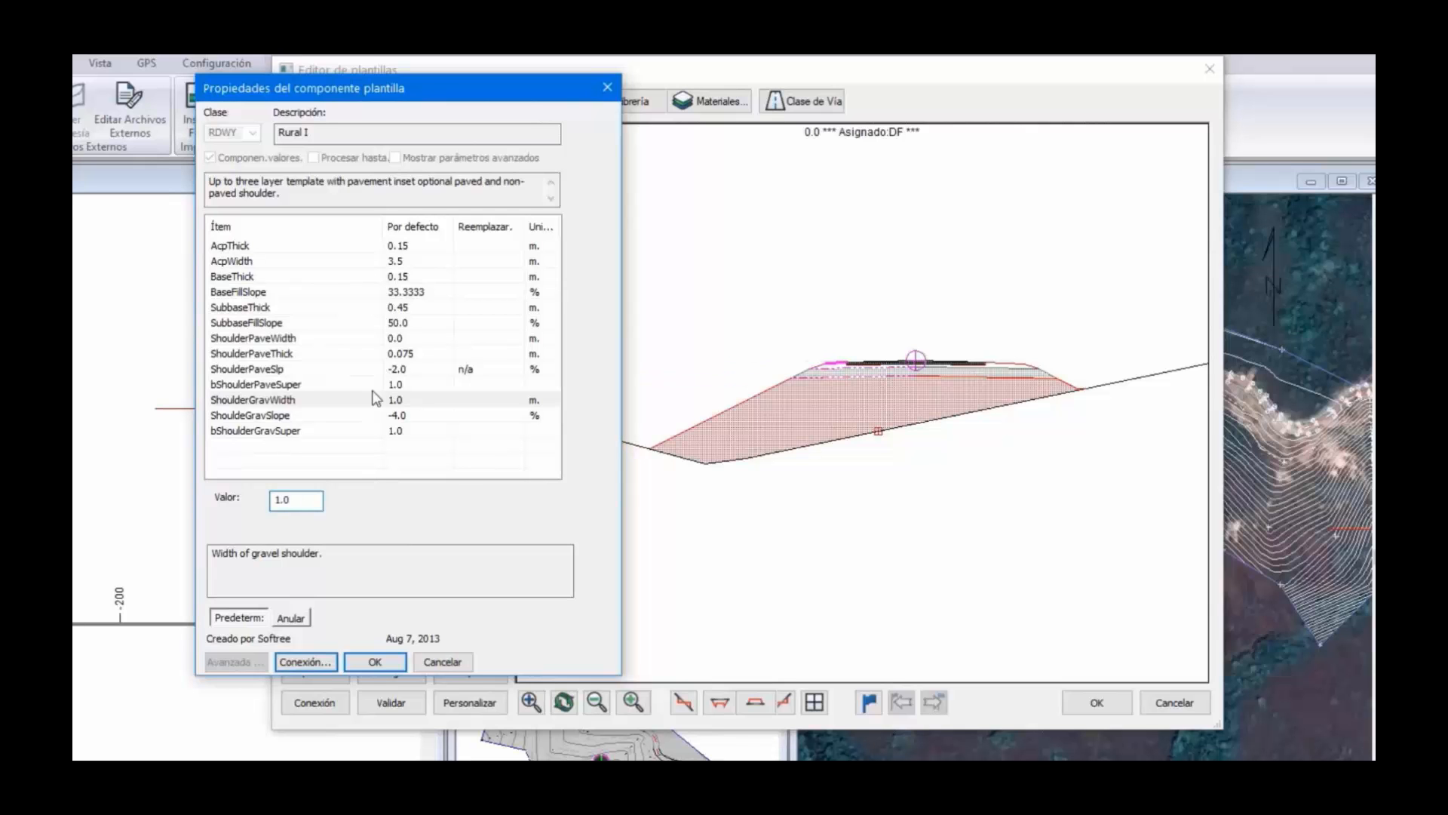
pyautogui.click(375, 662)
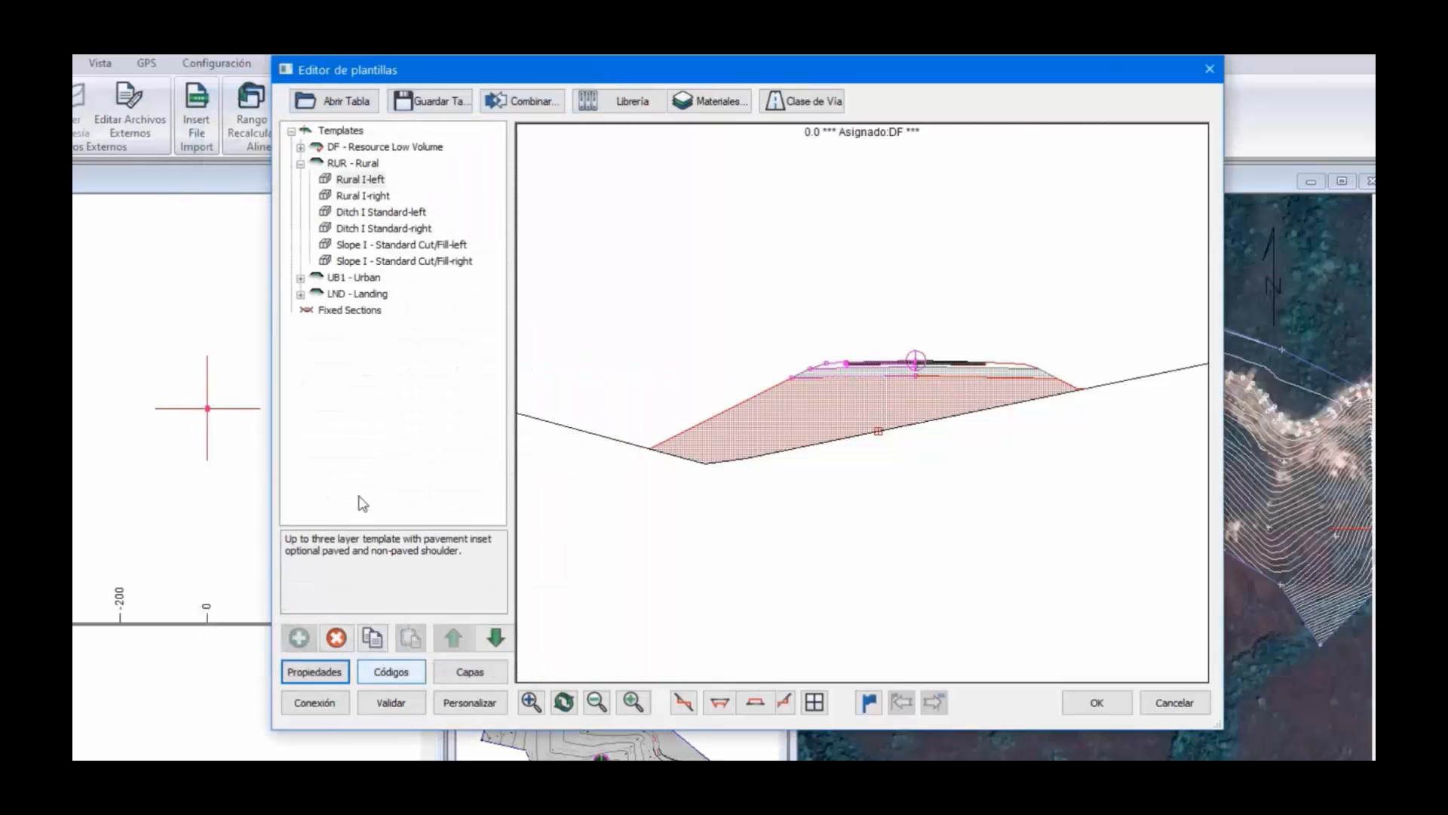
# Set the gravel shoulder width of the Rural I-right component to 1.0 m
pyautogui.click(361, 196)
pyautogui.click(313, 672)
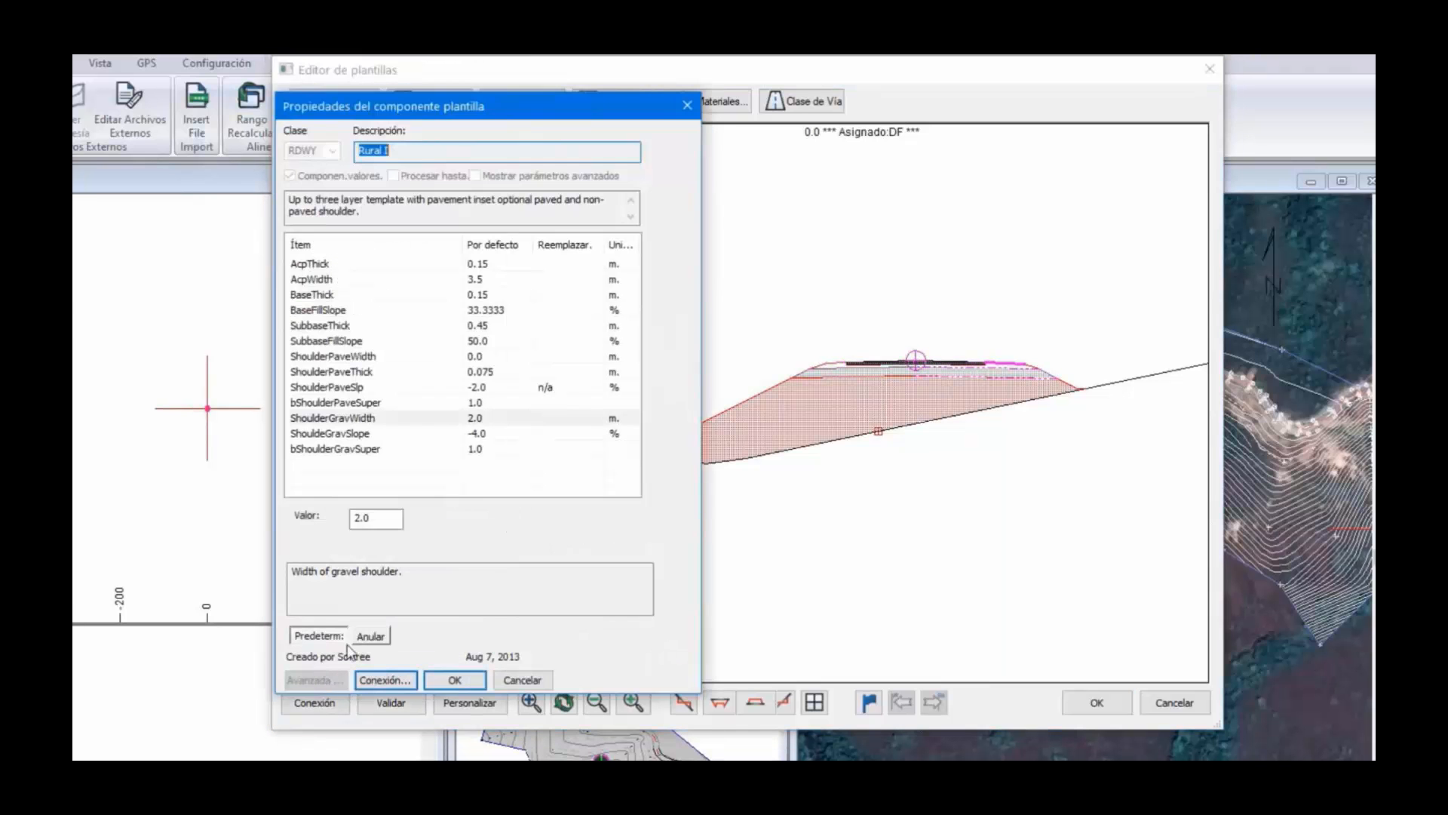
pyautogui.click(358, 519)
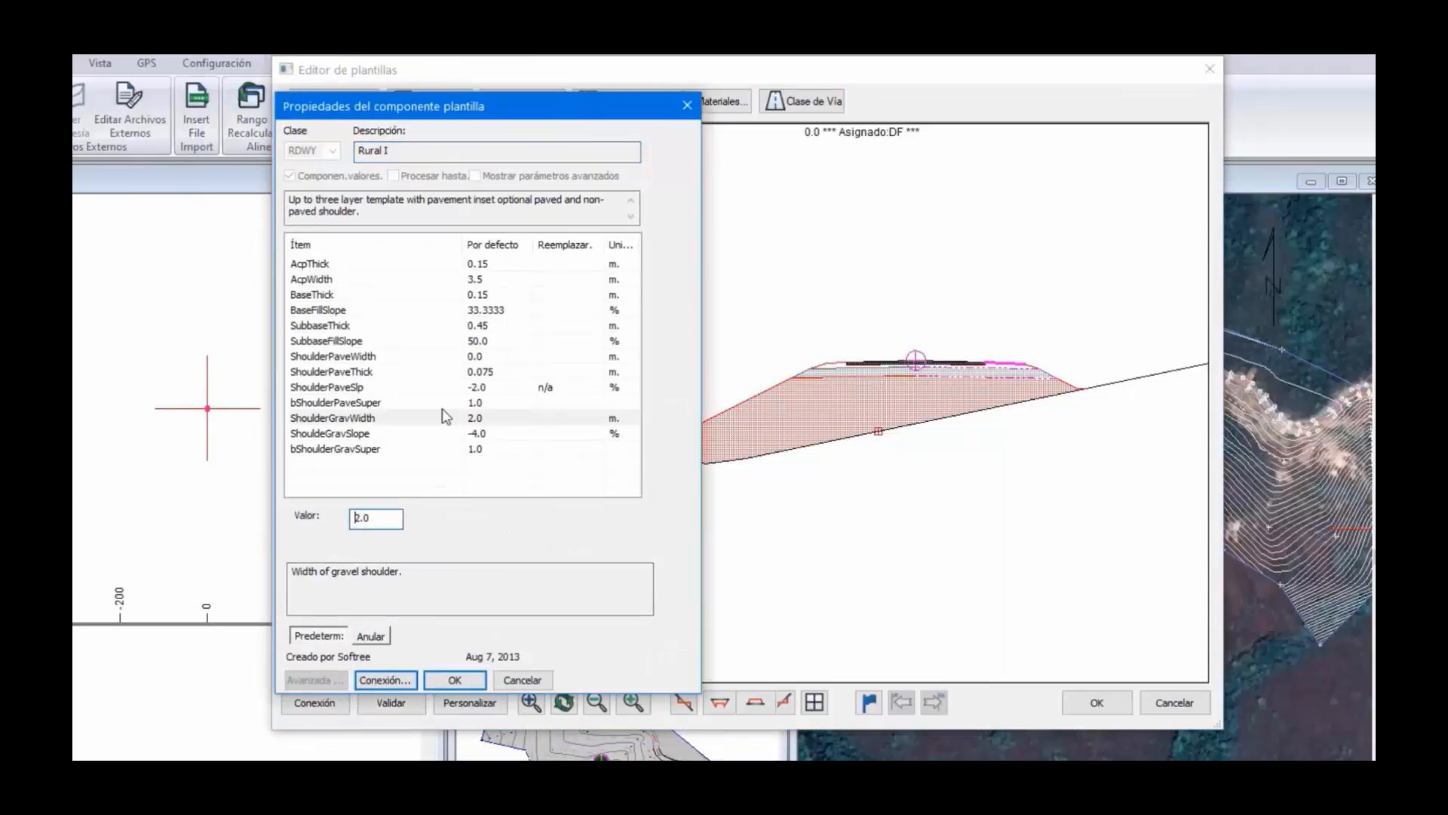
pyautogui.press('BackSpace')
pyautogui.write('1')
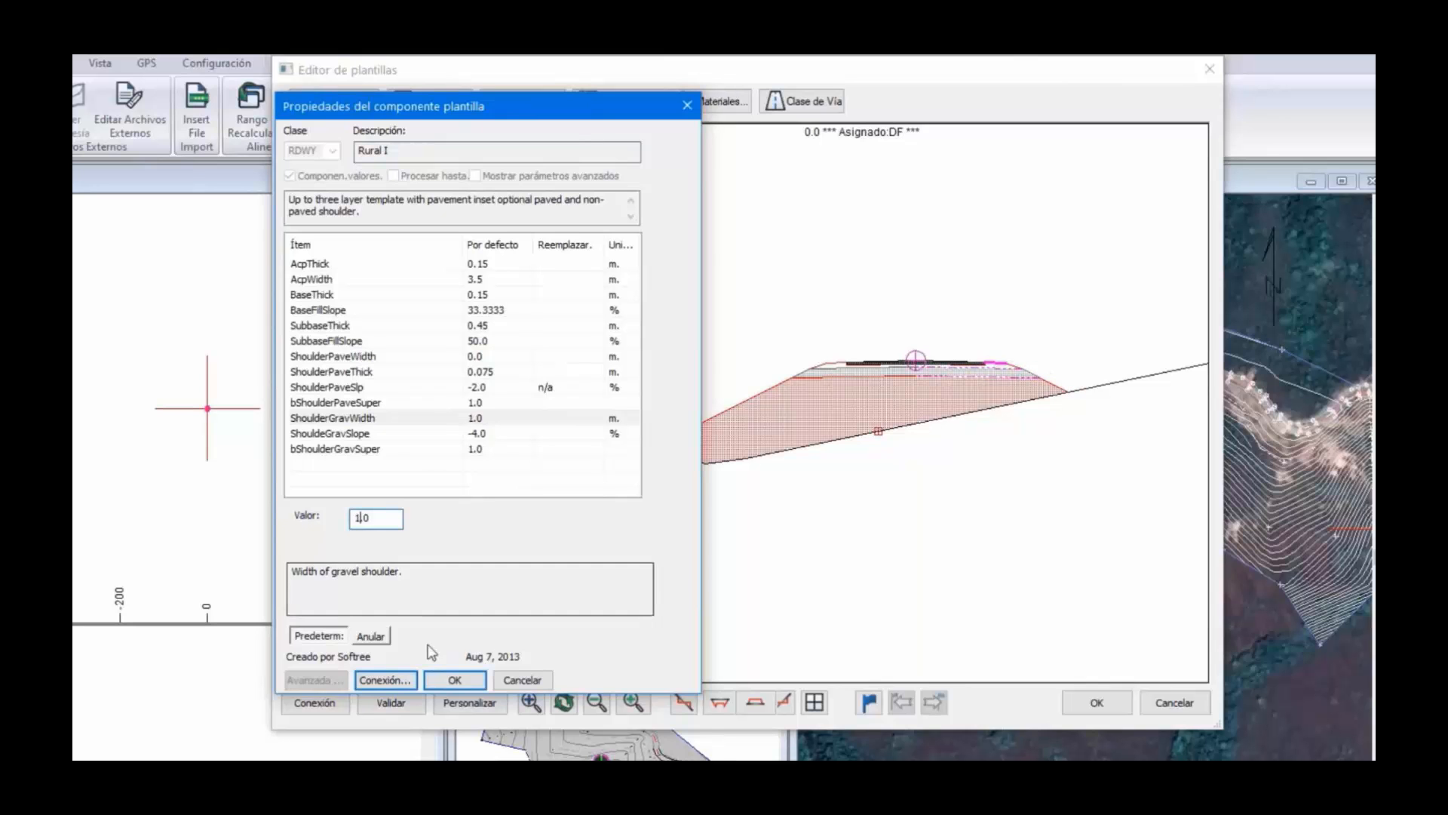
pyautogui.click(452, 681)
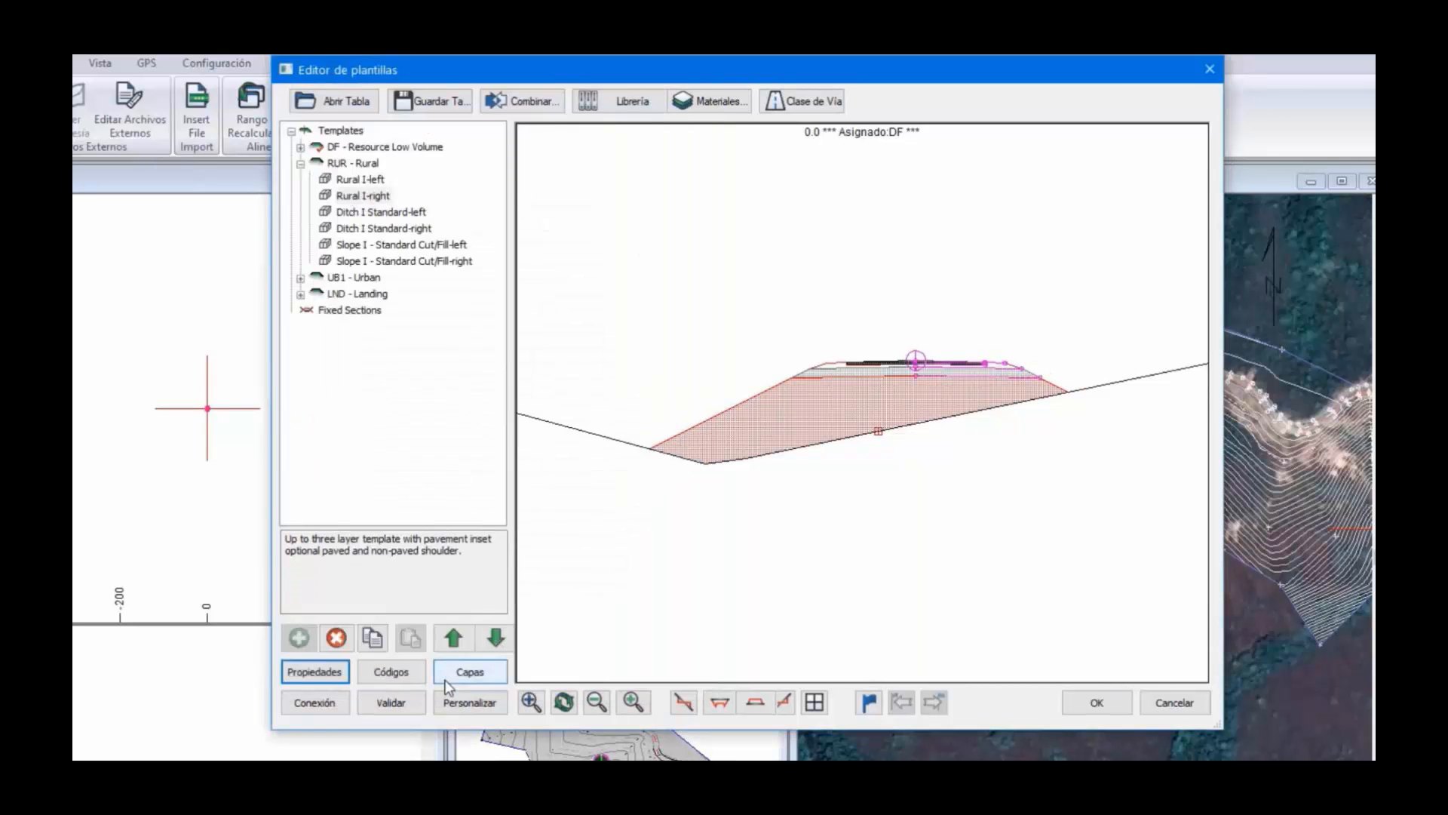
# Preview the left ditch component and review the final cut and fill slope values of Slope I - Standard Cut/Fill-left
pyautogui.click(356, 215)
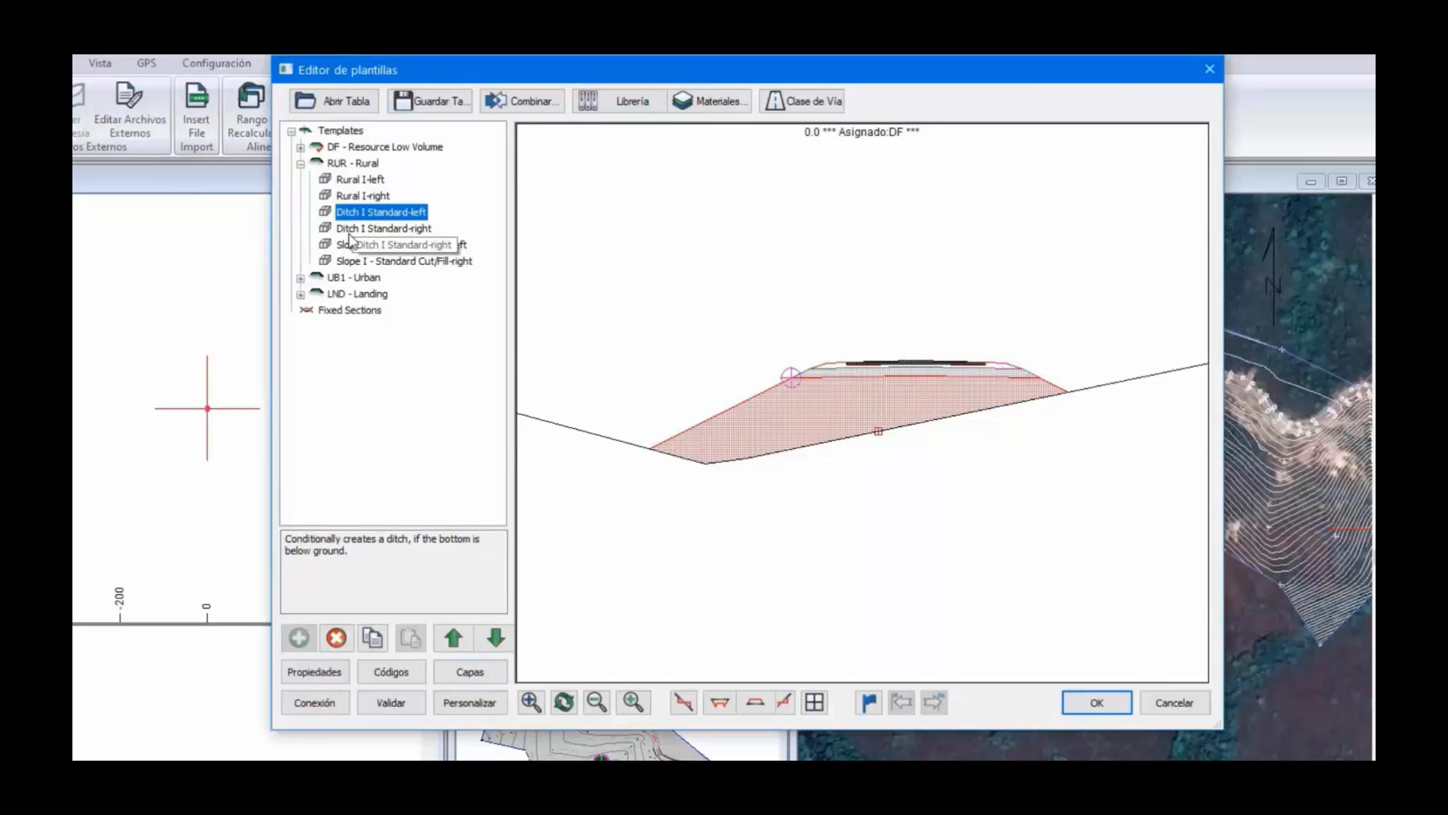
pyautogui.click(353, 245)
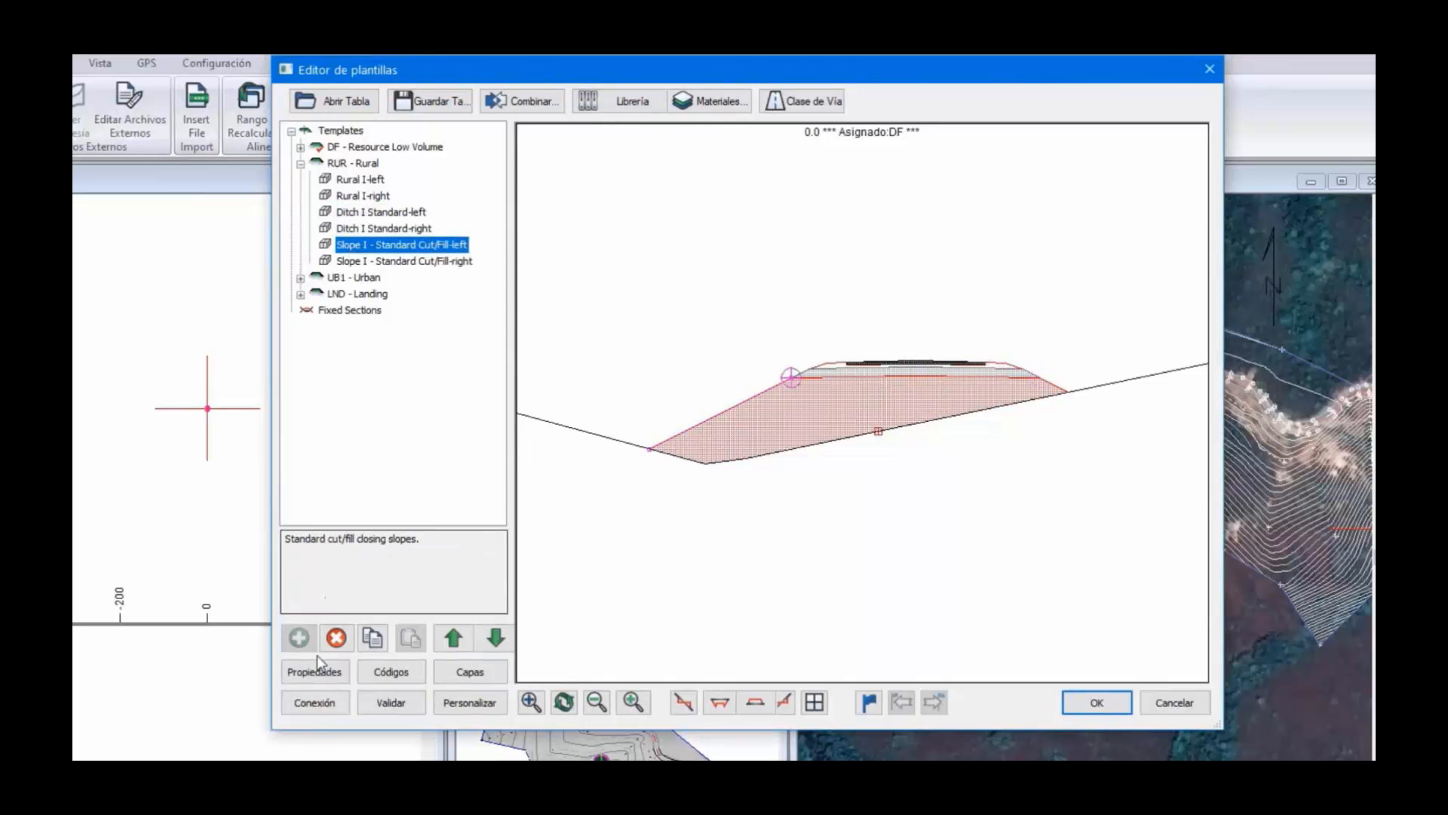
pyautogui.click(326, 671)
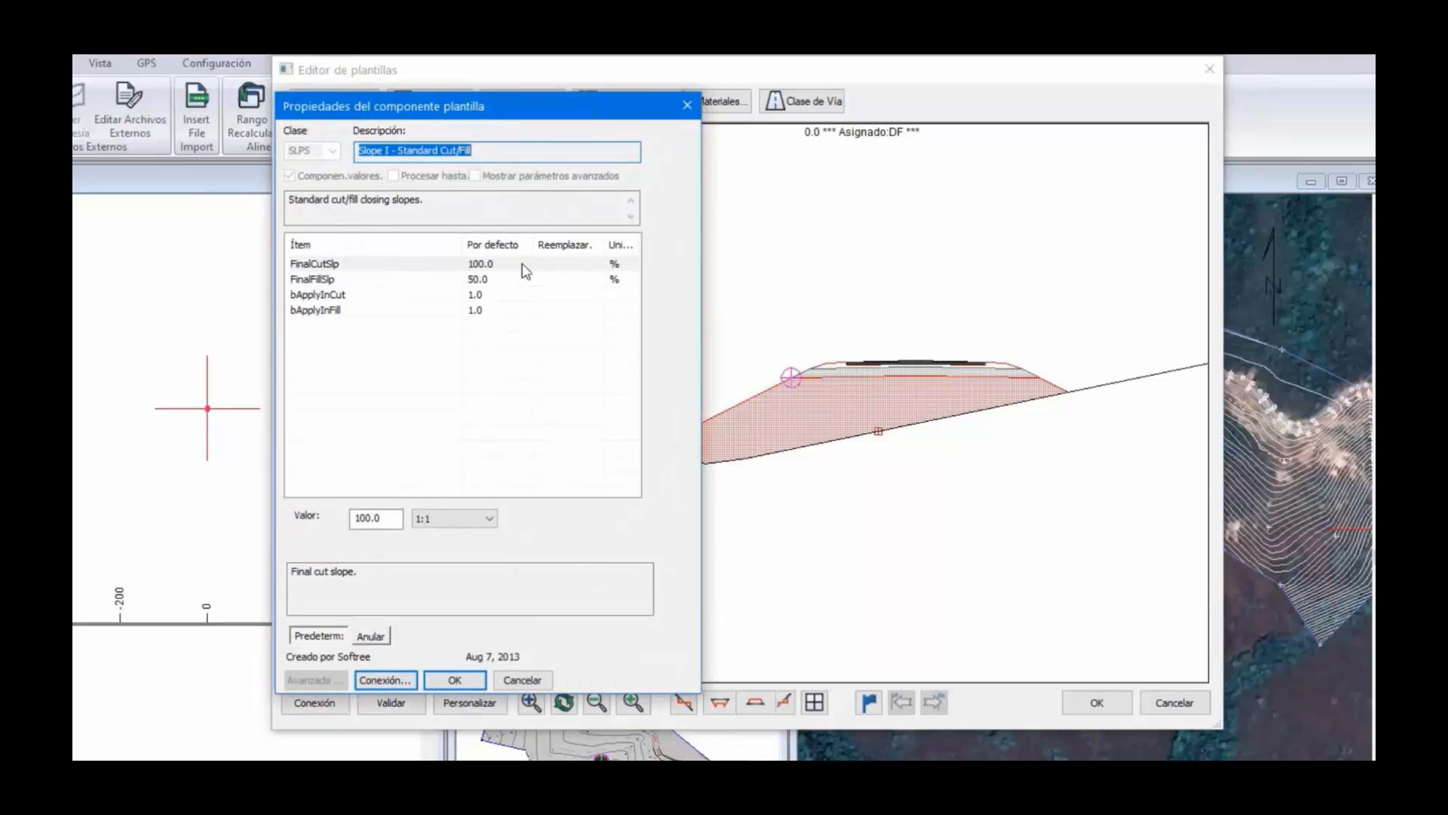
pyautogui.click(486, 279)
pyautogui.moveTo(576, 113); pyautogui.dragTo(464, 118)
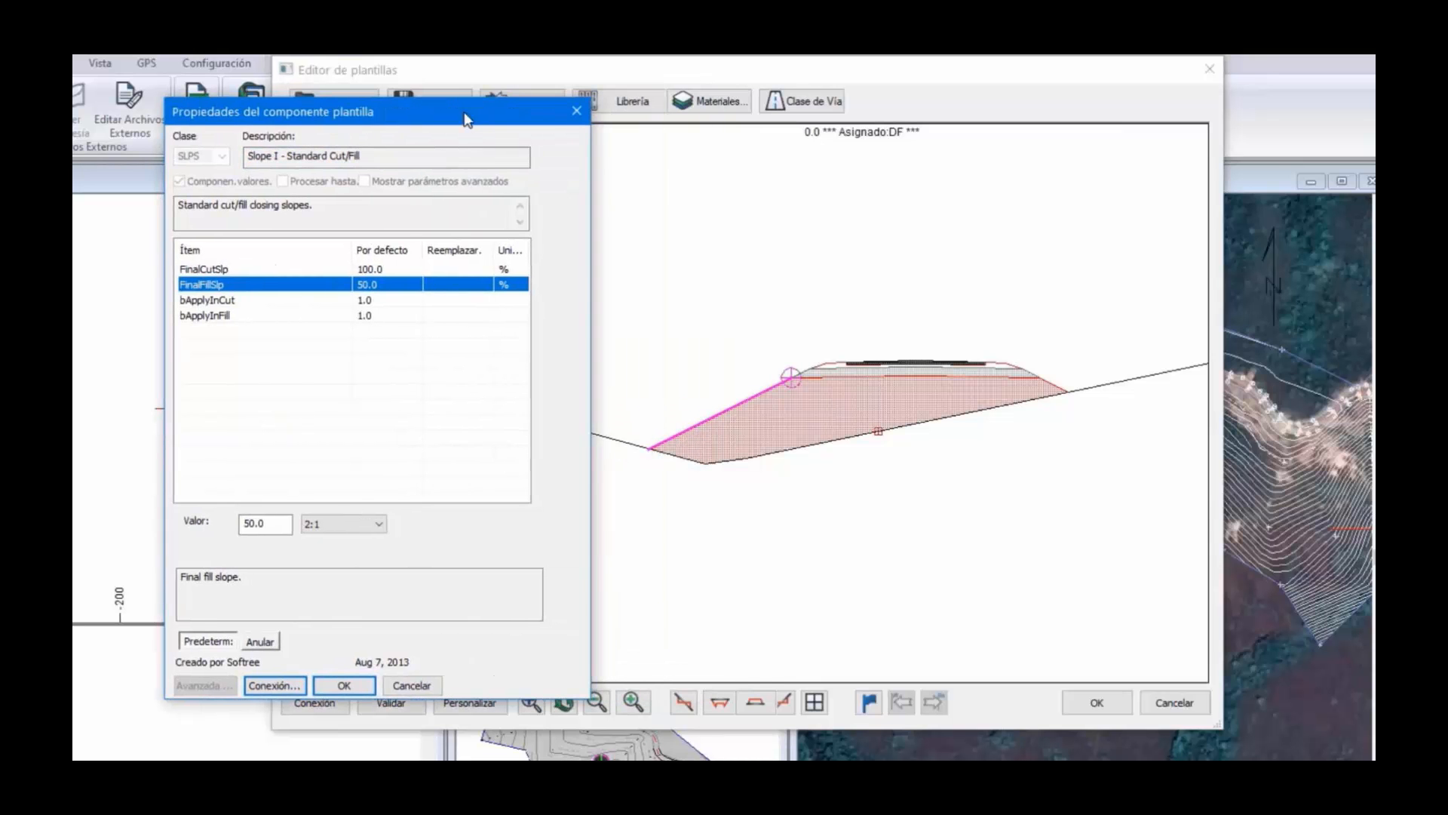
pyautogui.click(383, 269)
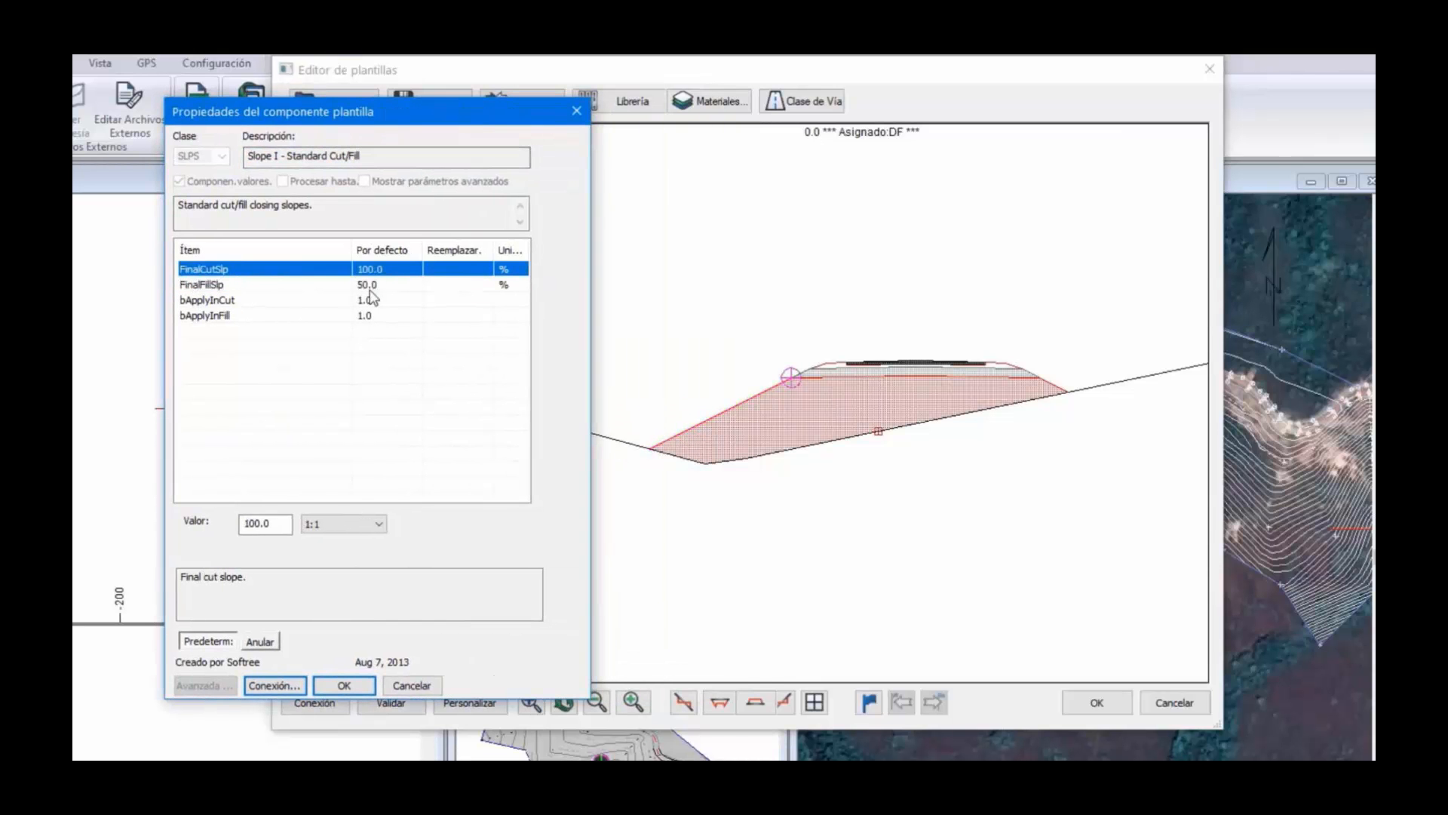
pyautogui.click(371, 287)
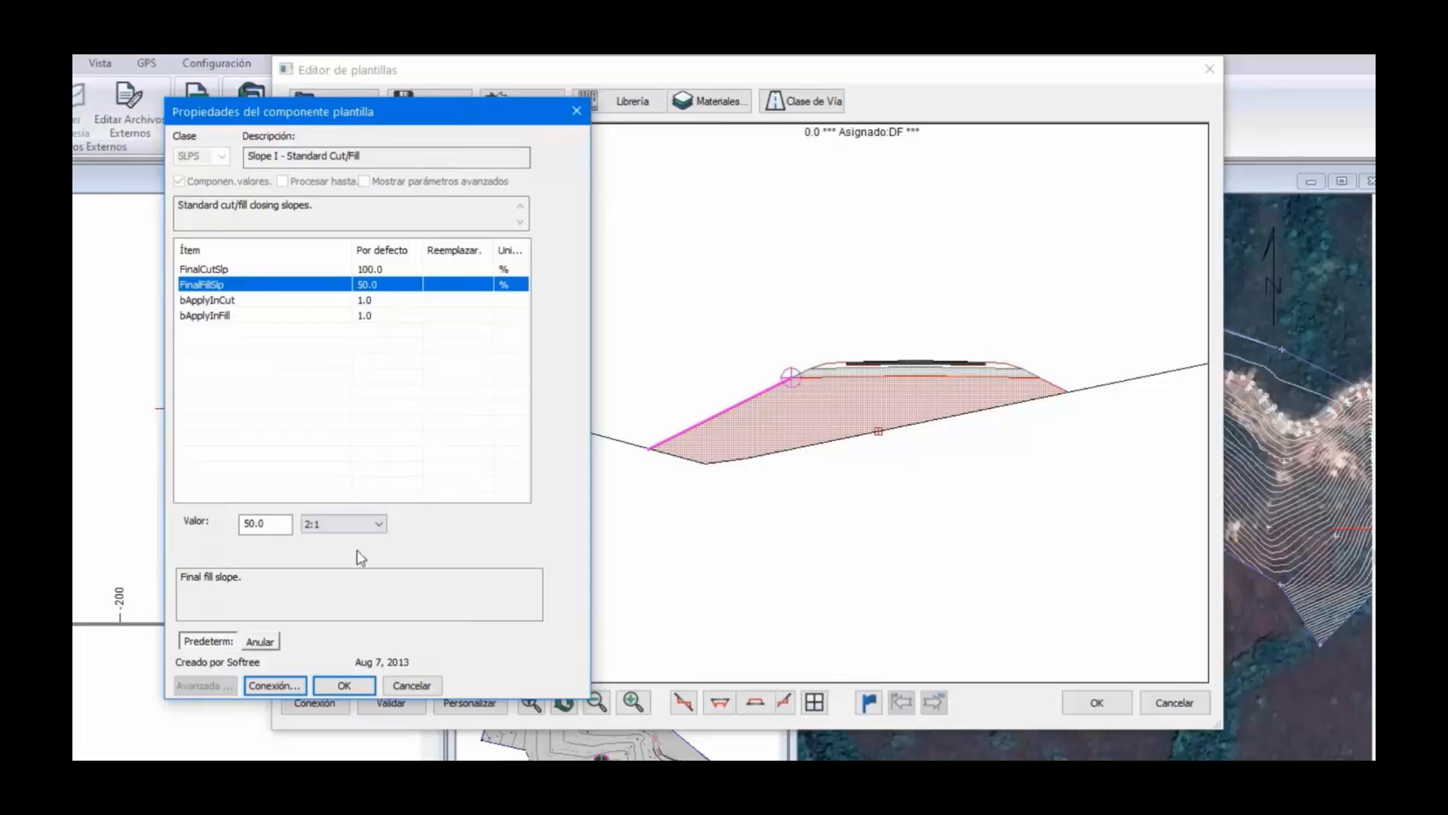
pyautogui.click(344, 684)
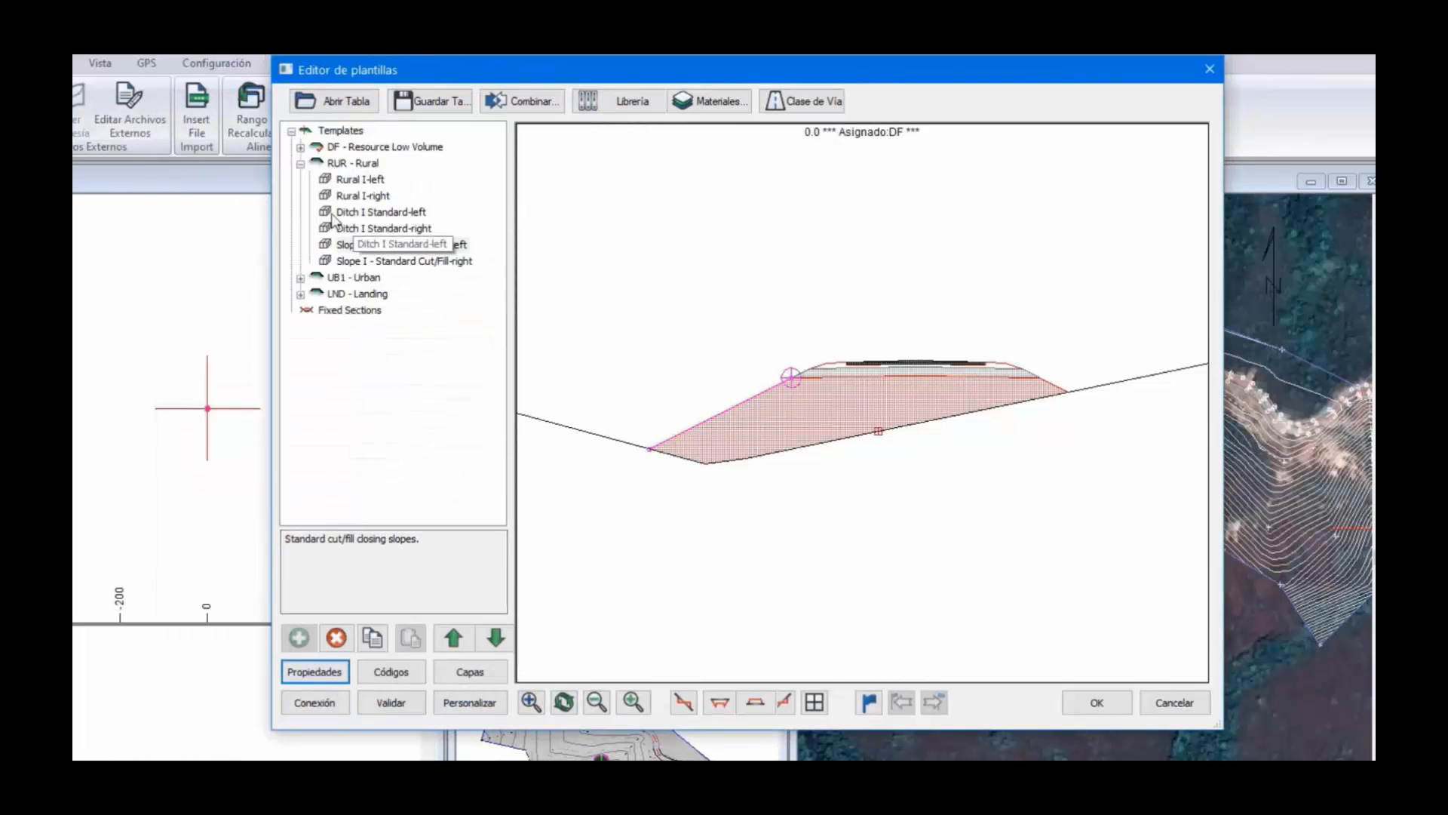
# Load the Walls and Barriers components from the template library and expand their folder
pyautogui.click(633, 102)
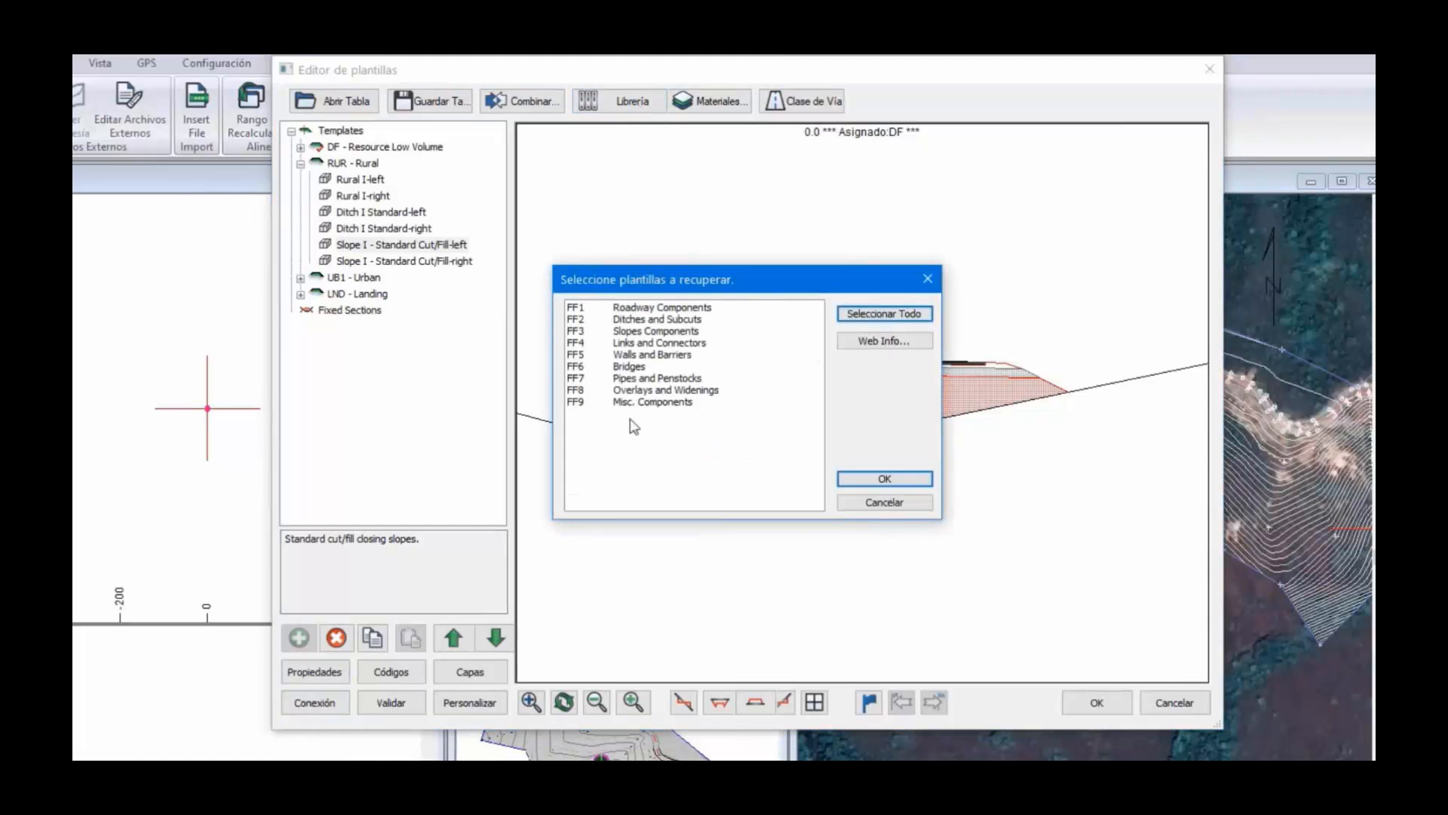
pyautogui.click(641, 355)
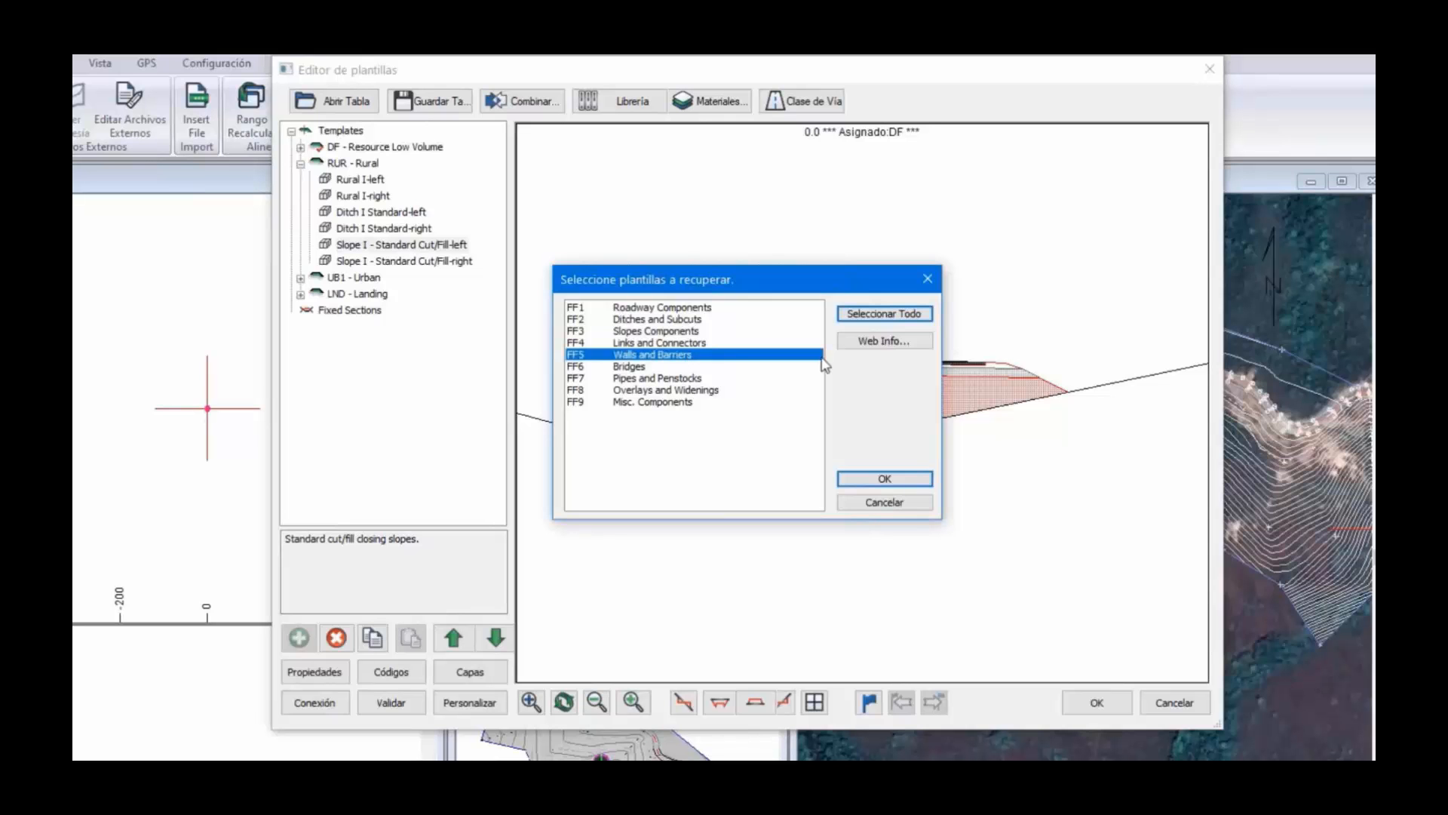
pyautogui.click(875, 480)
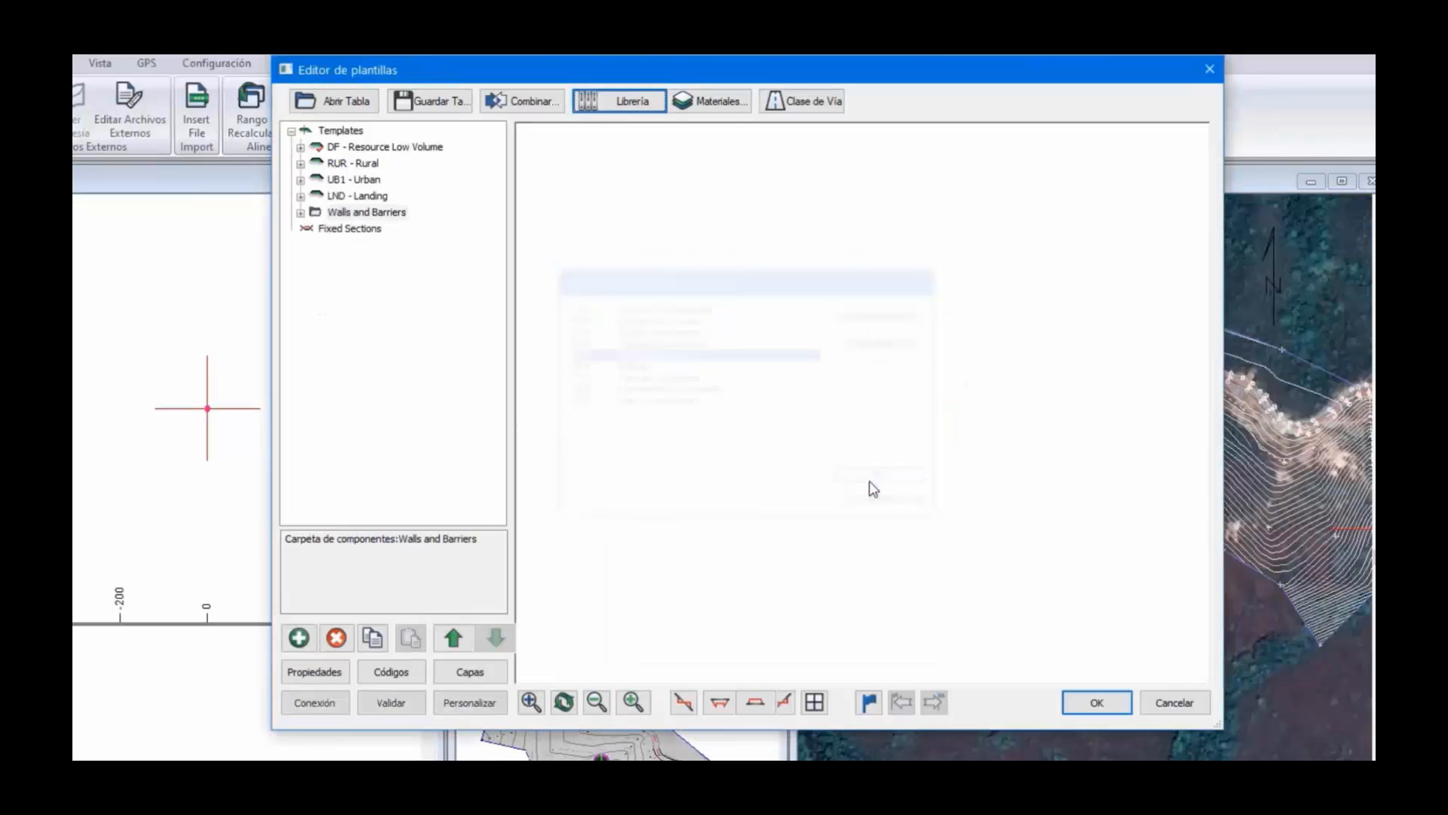
pyautogui.click(300, 214)
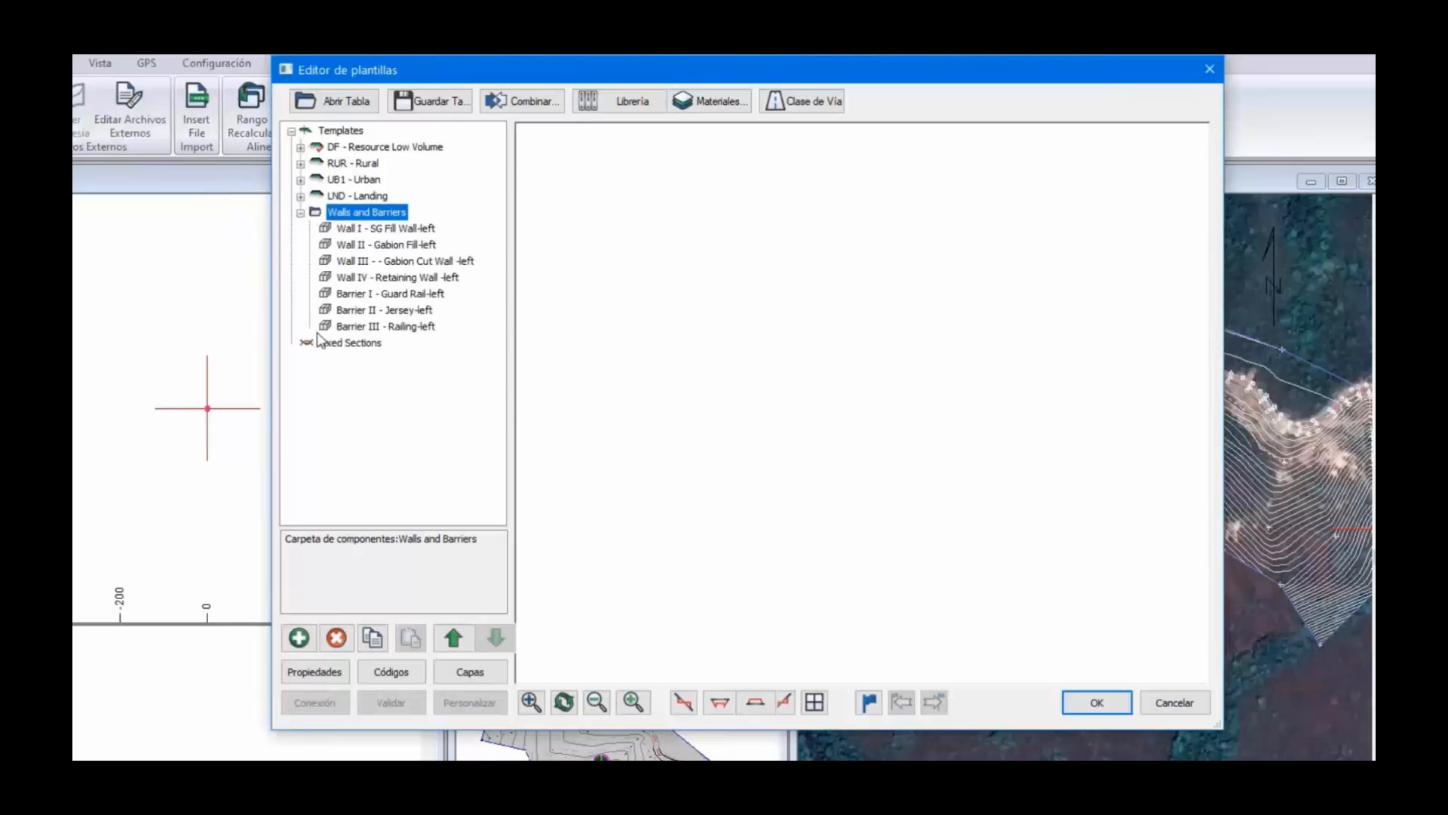
# Preview the Gabion Fill wall with its reference point moved closer to the ground, then the Jersey and Railing barriers
pyautogui.click(359, 248)
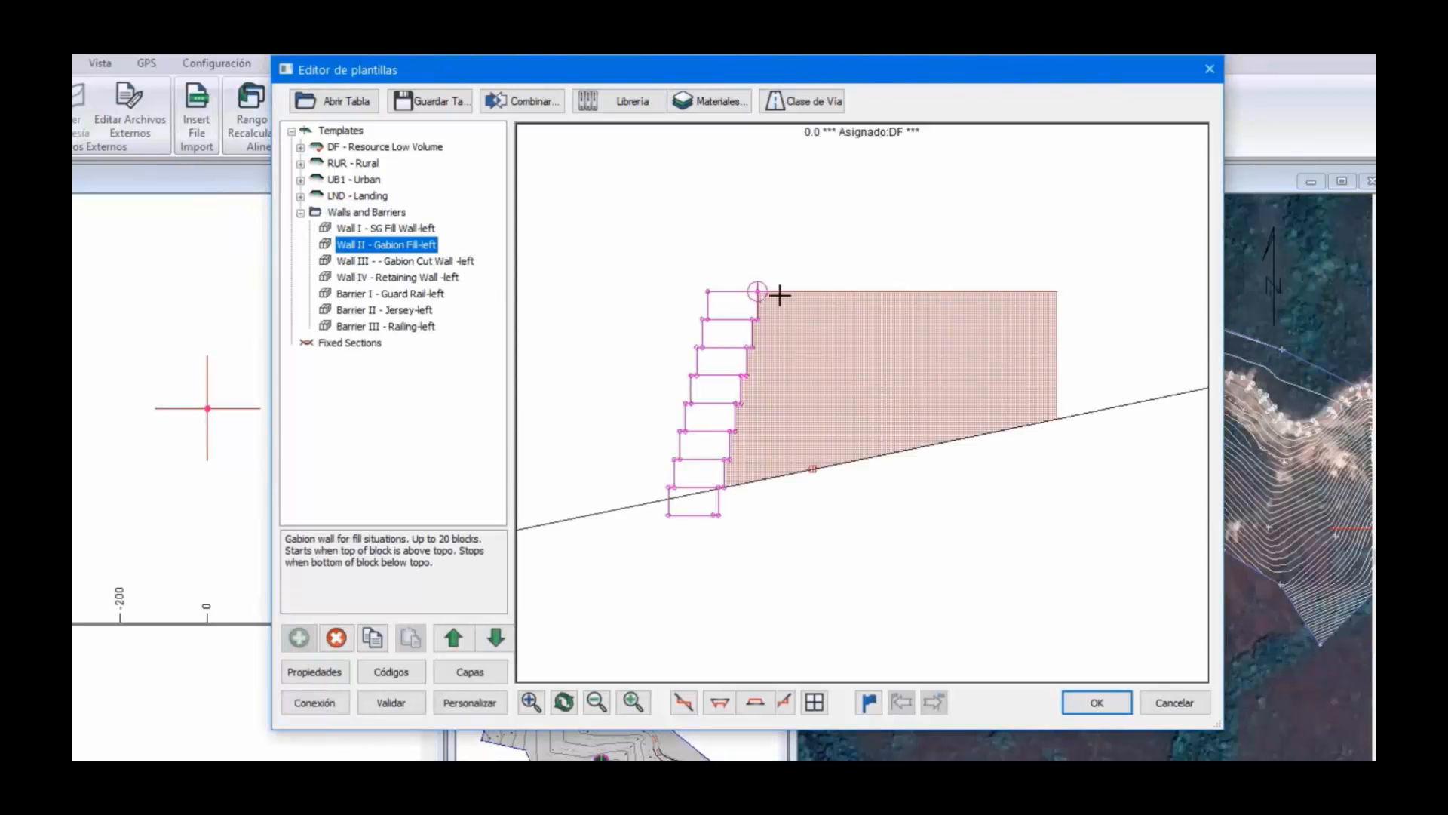
pyautogui.moveTo(759, 291); pyautogui.dragTo(782, 325)
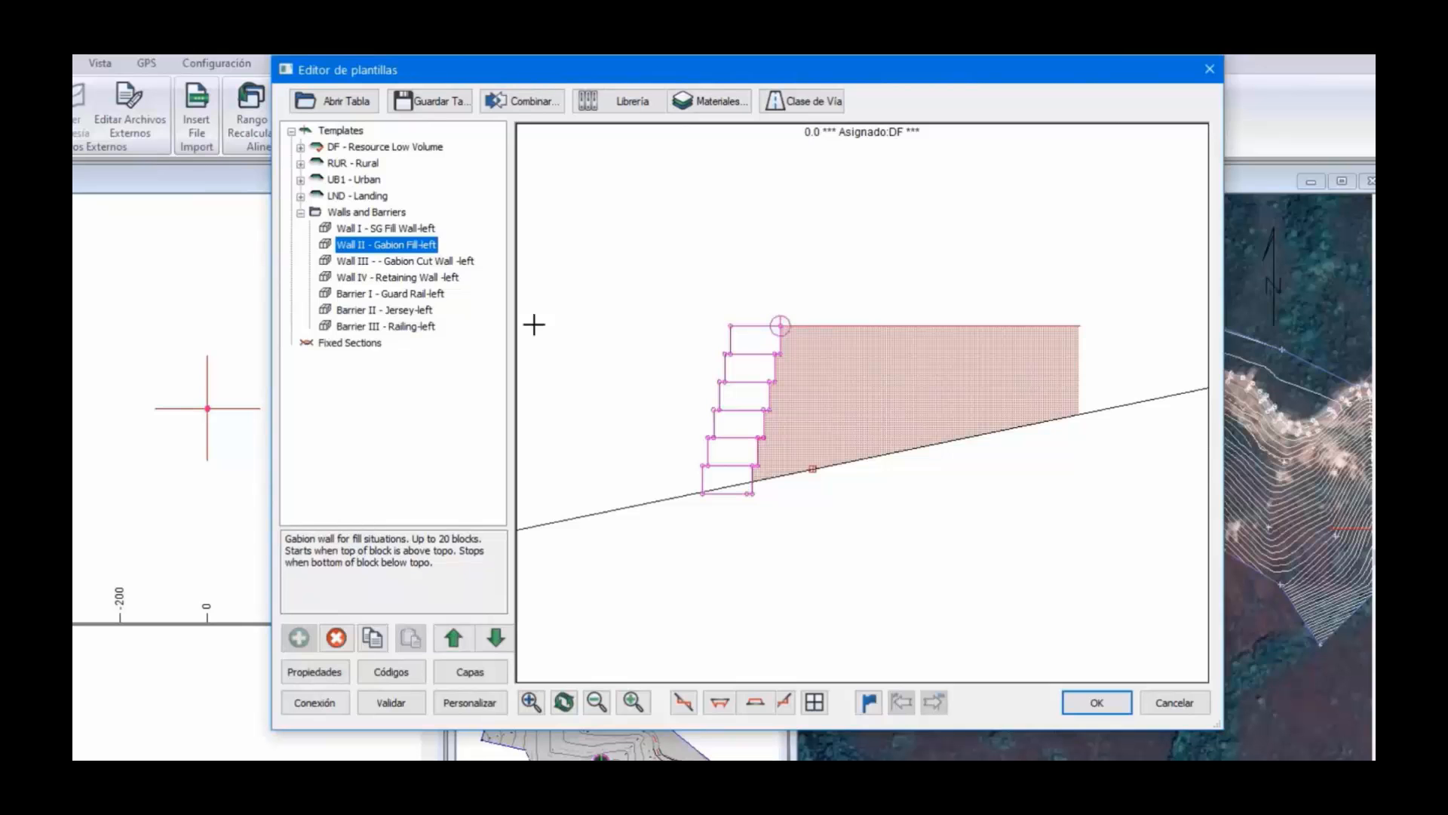
pyautogui.click(379, 313)
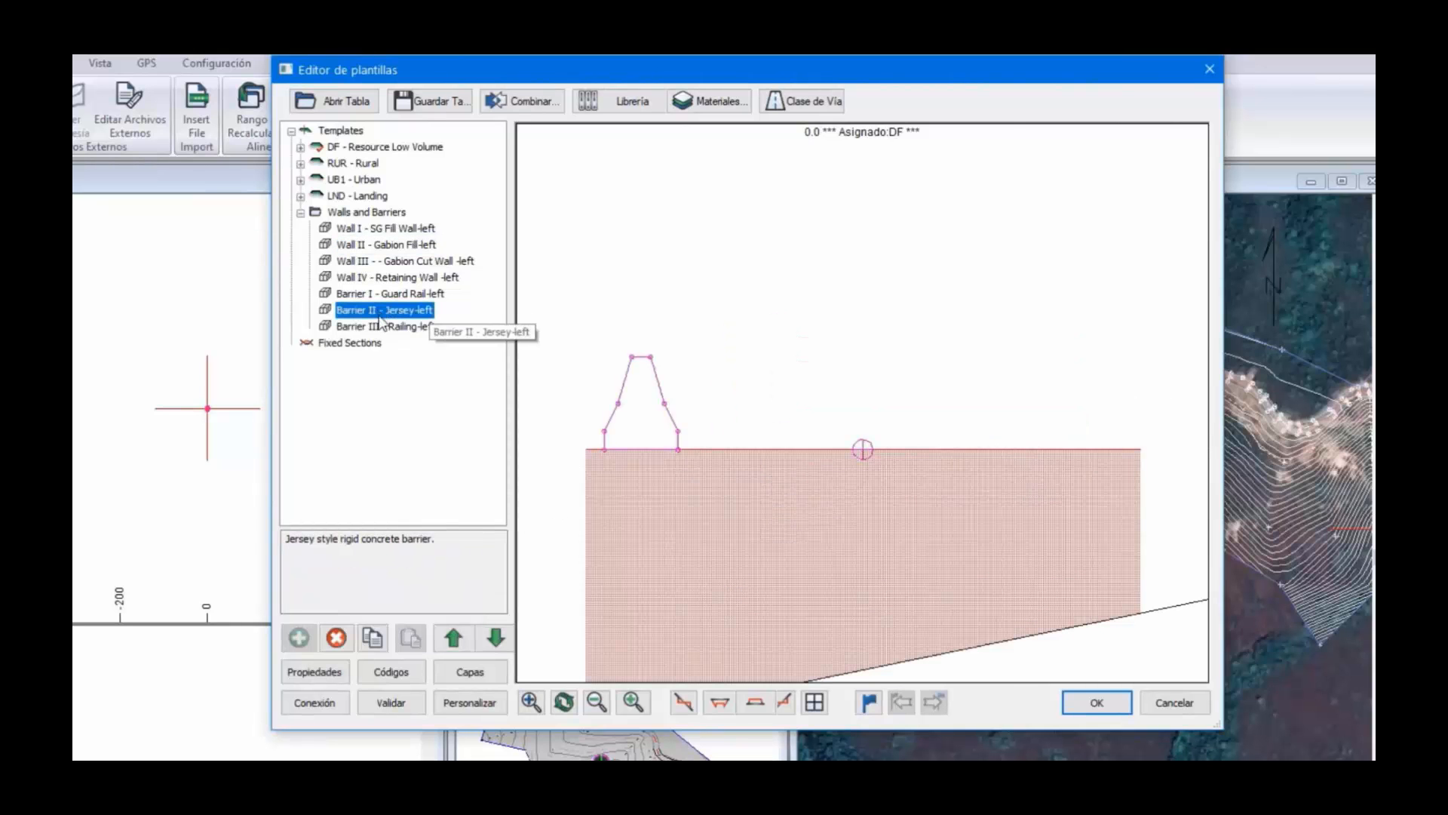
pyautogui.click(388, 328)
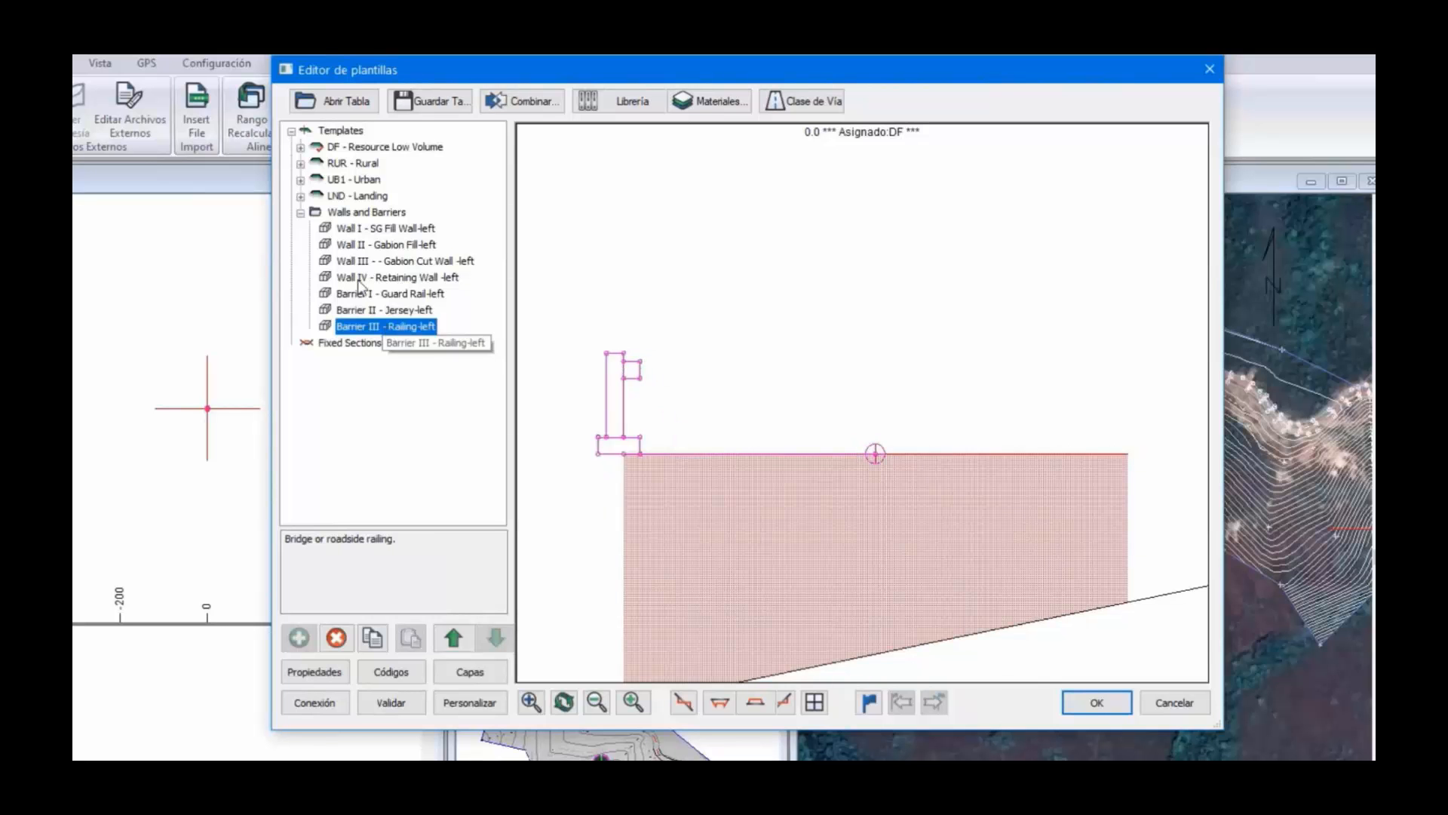
# Collapse the Walls and Barriers folder, accept the template edits and recalculate the full station range
pyautogui.click(300, 213)
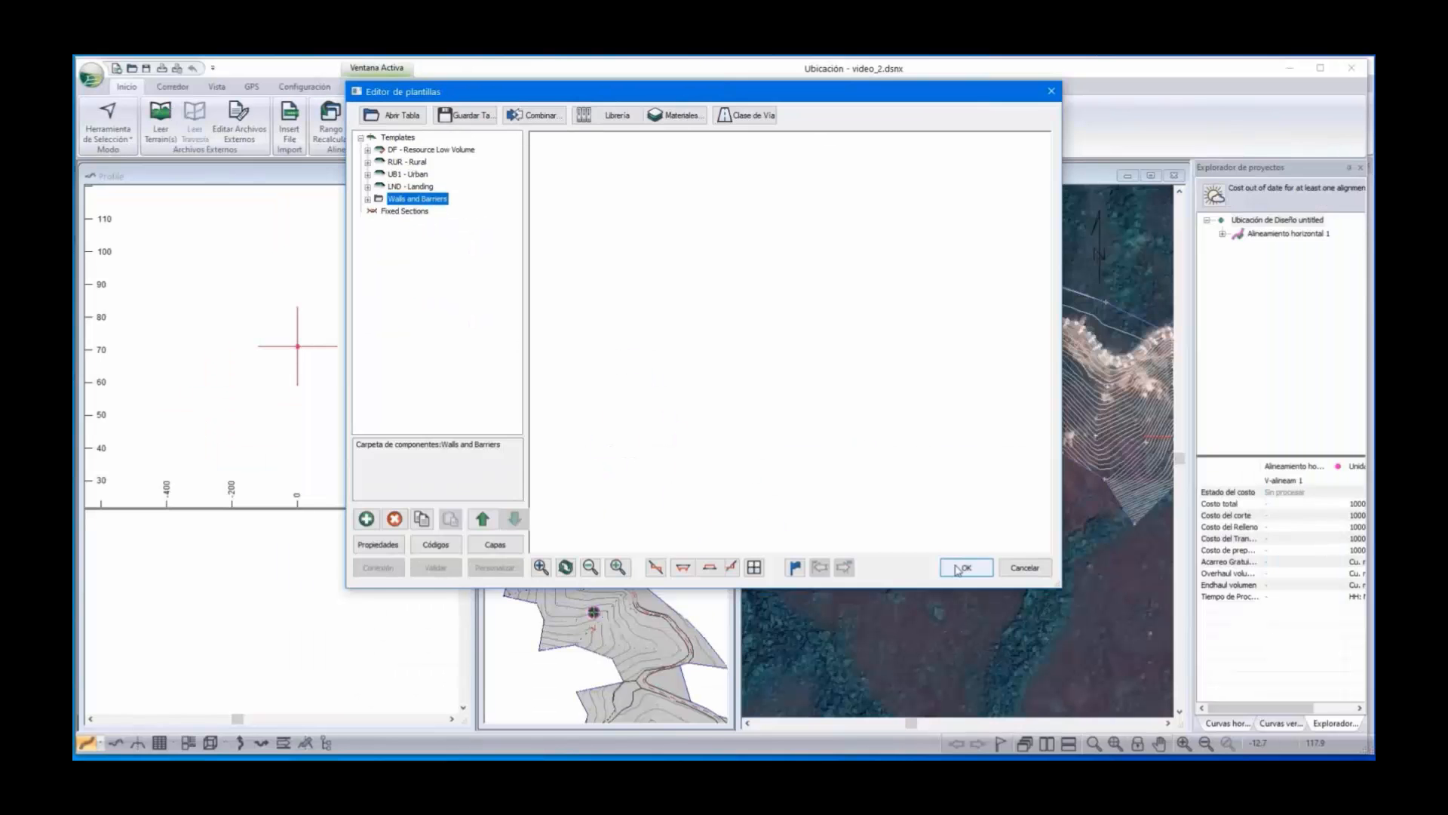
pyautogui.click(956, 570)
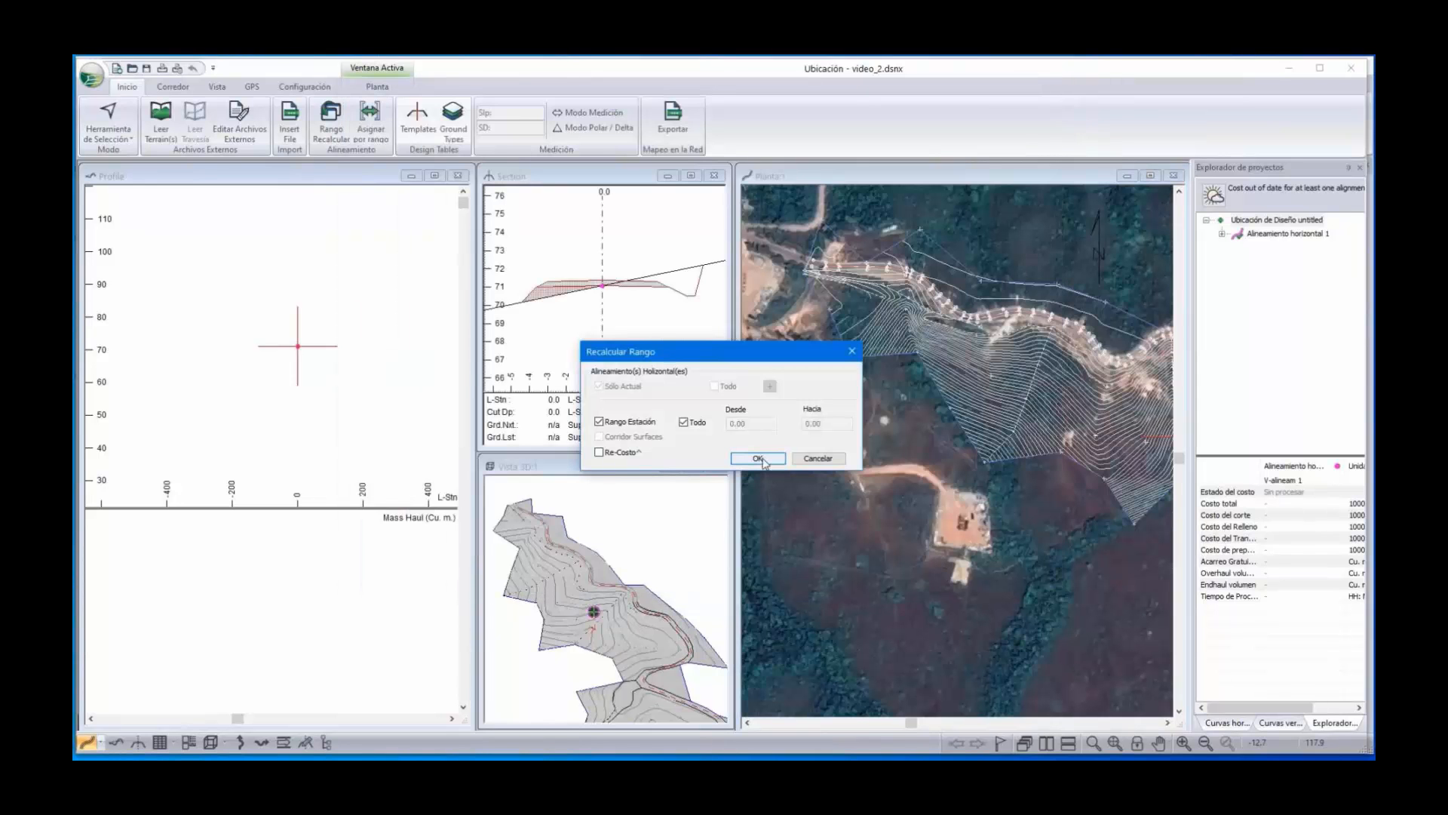
pyautogui.click(758, 459)
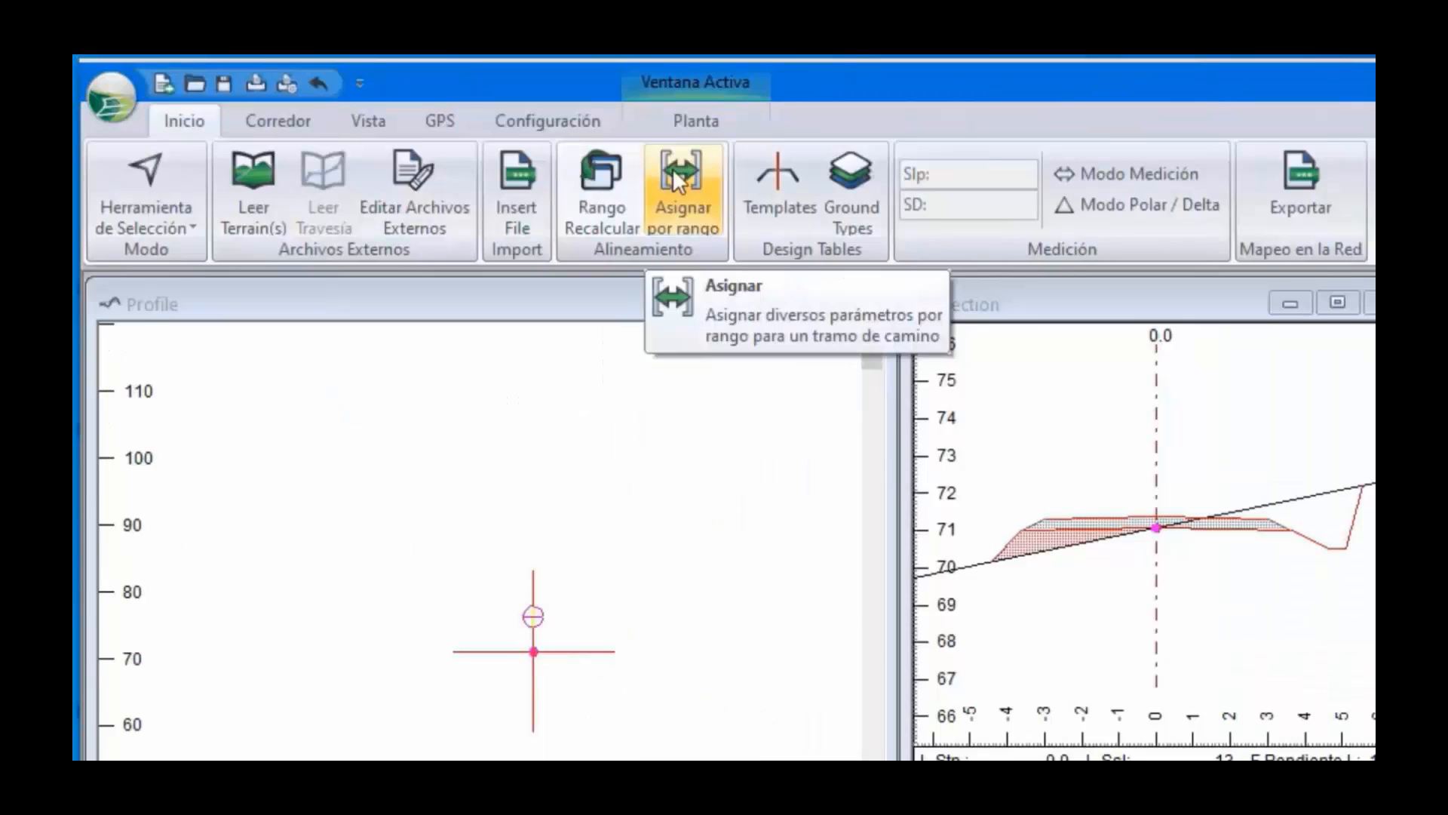
# Assign the RUR Rural template to both sides of the full station range and recalculate the alignment
pyautogui.click(677, 181)
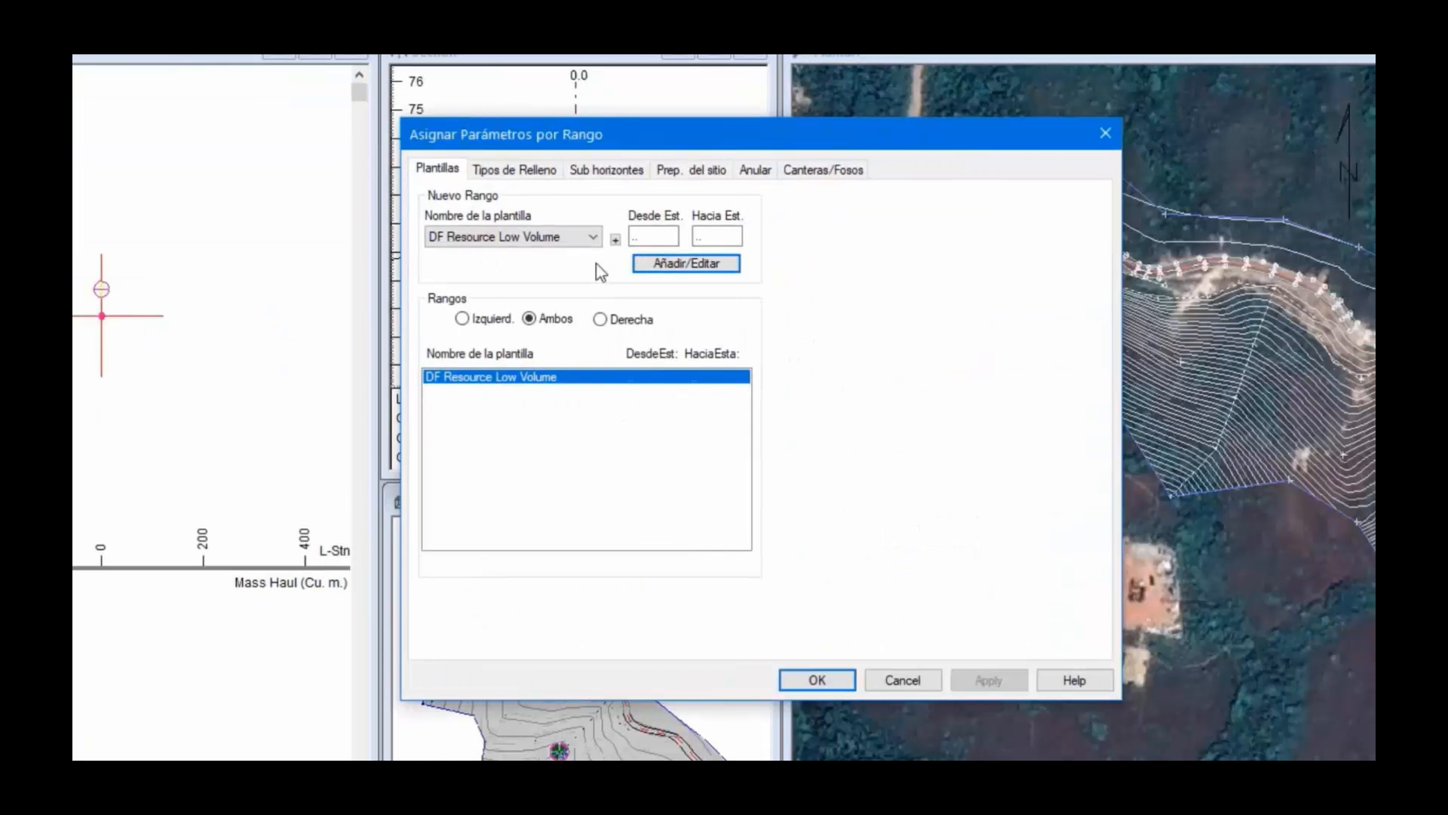
pyautogui.click(601, 237)
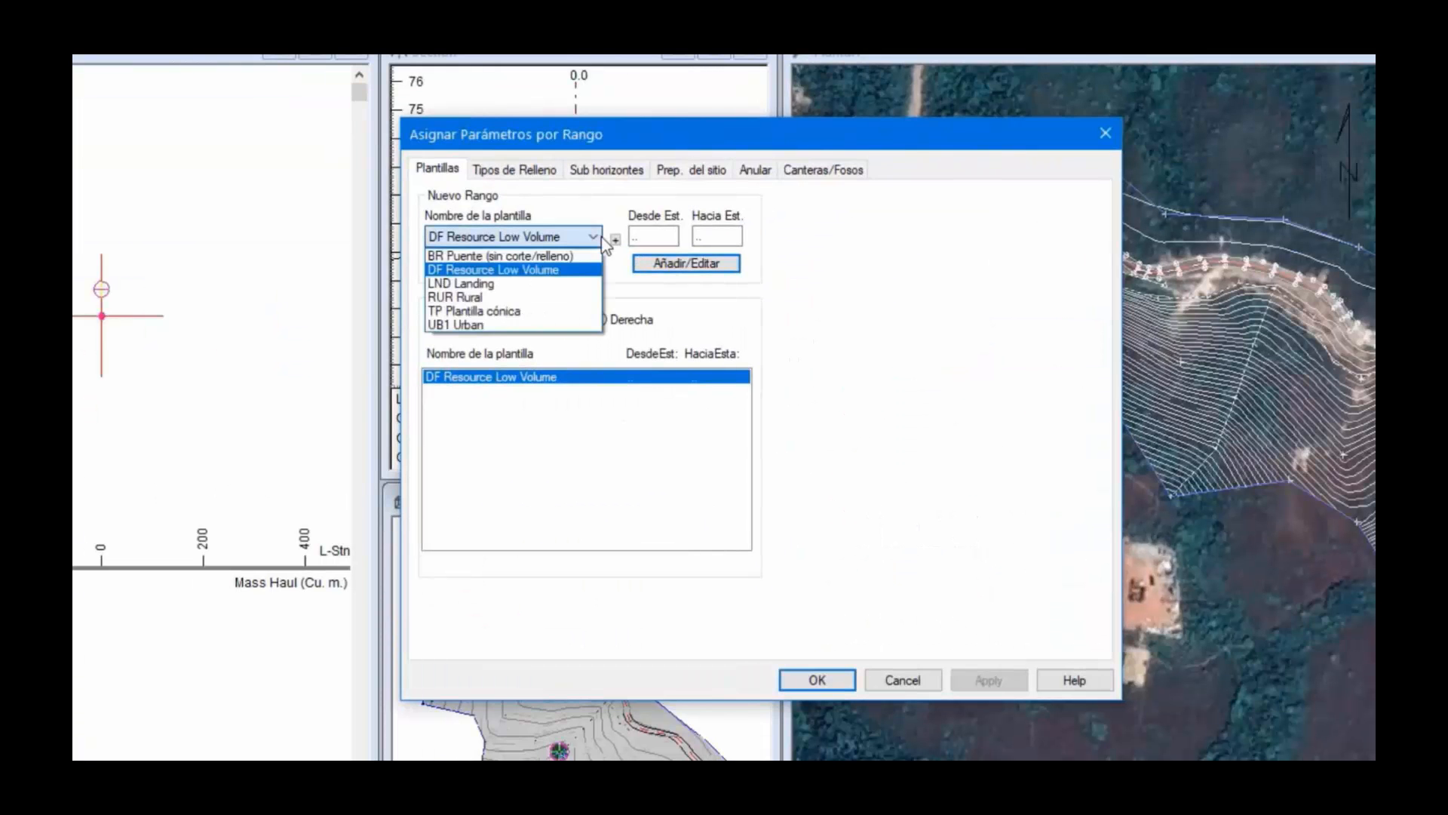
pyautogui.click(460, 300)
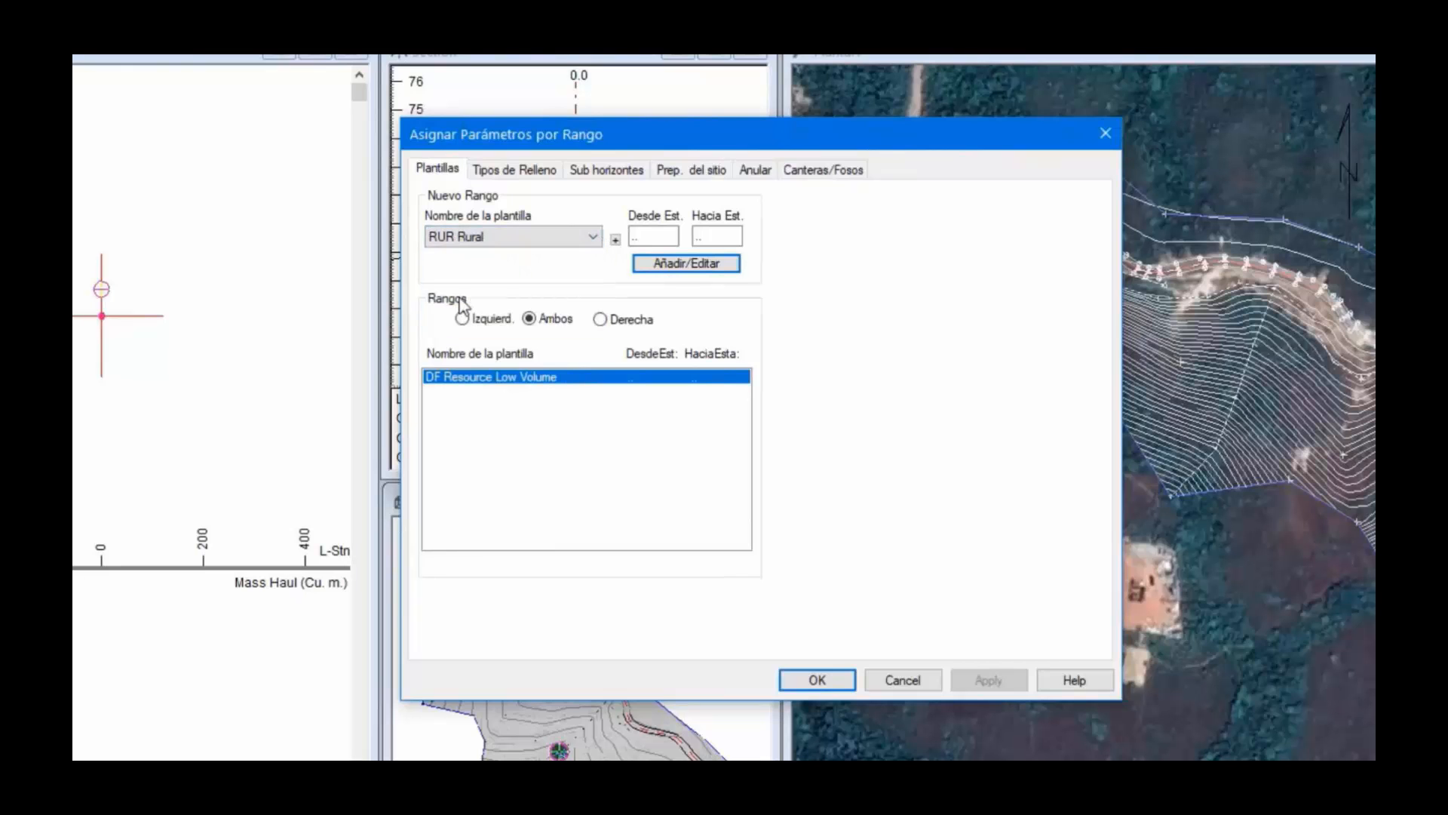
pyautogui.click(655, 269)
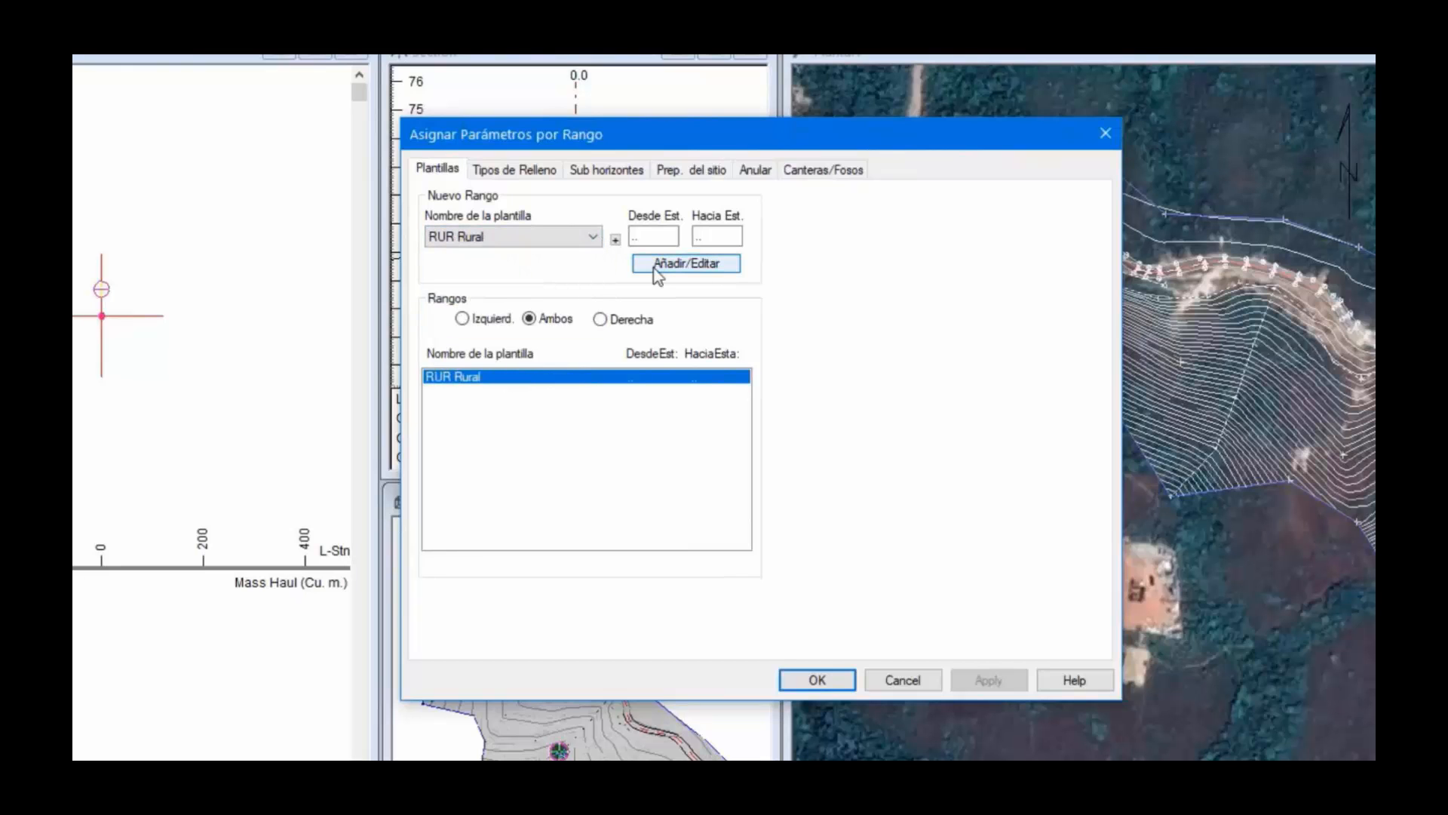
pyautogui.click(792, 679)
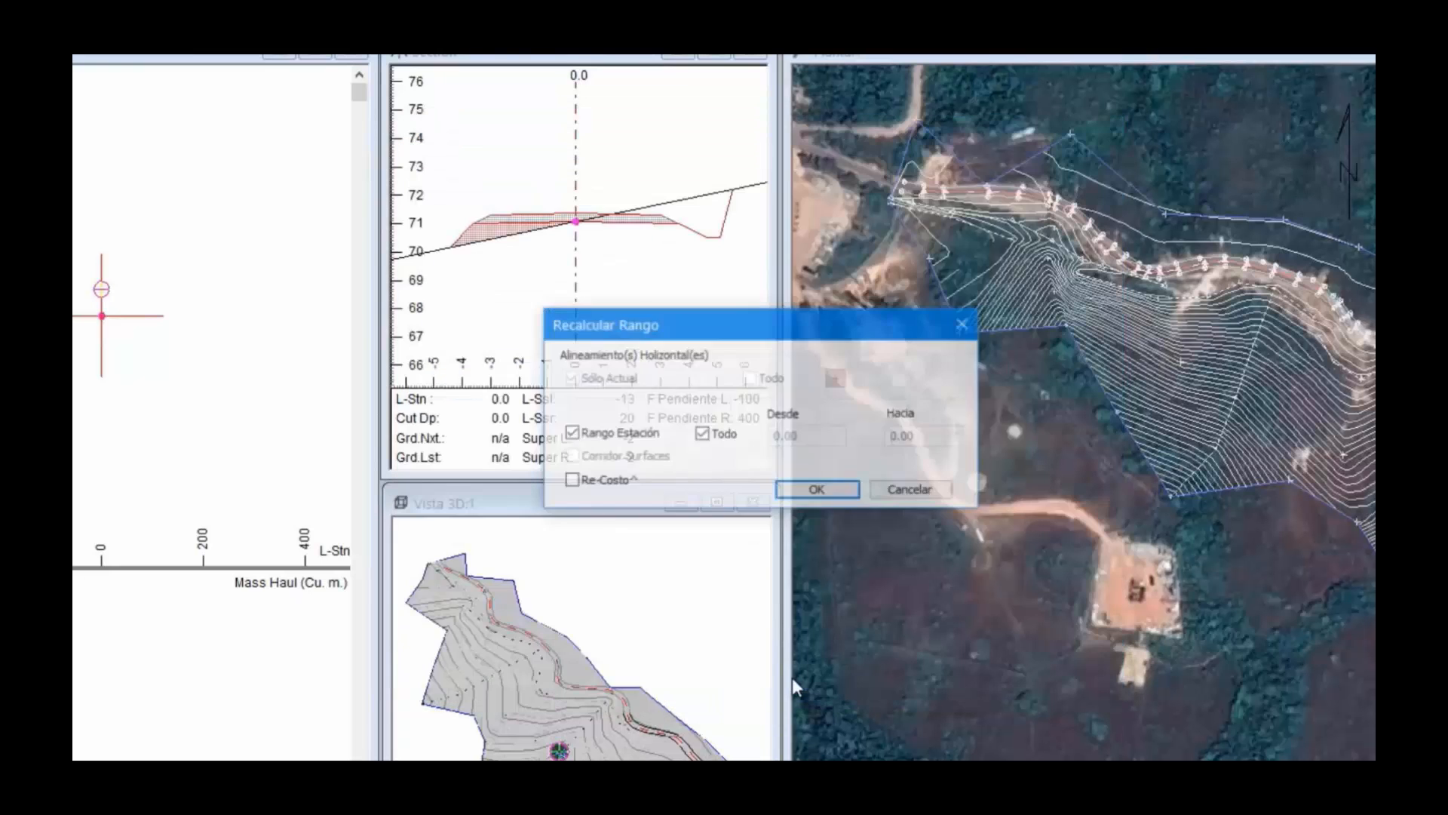
pyautogui.click(817, 491)
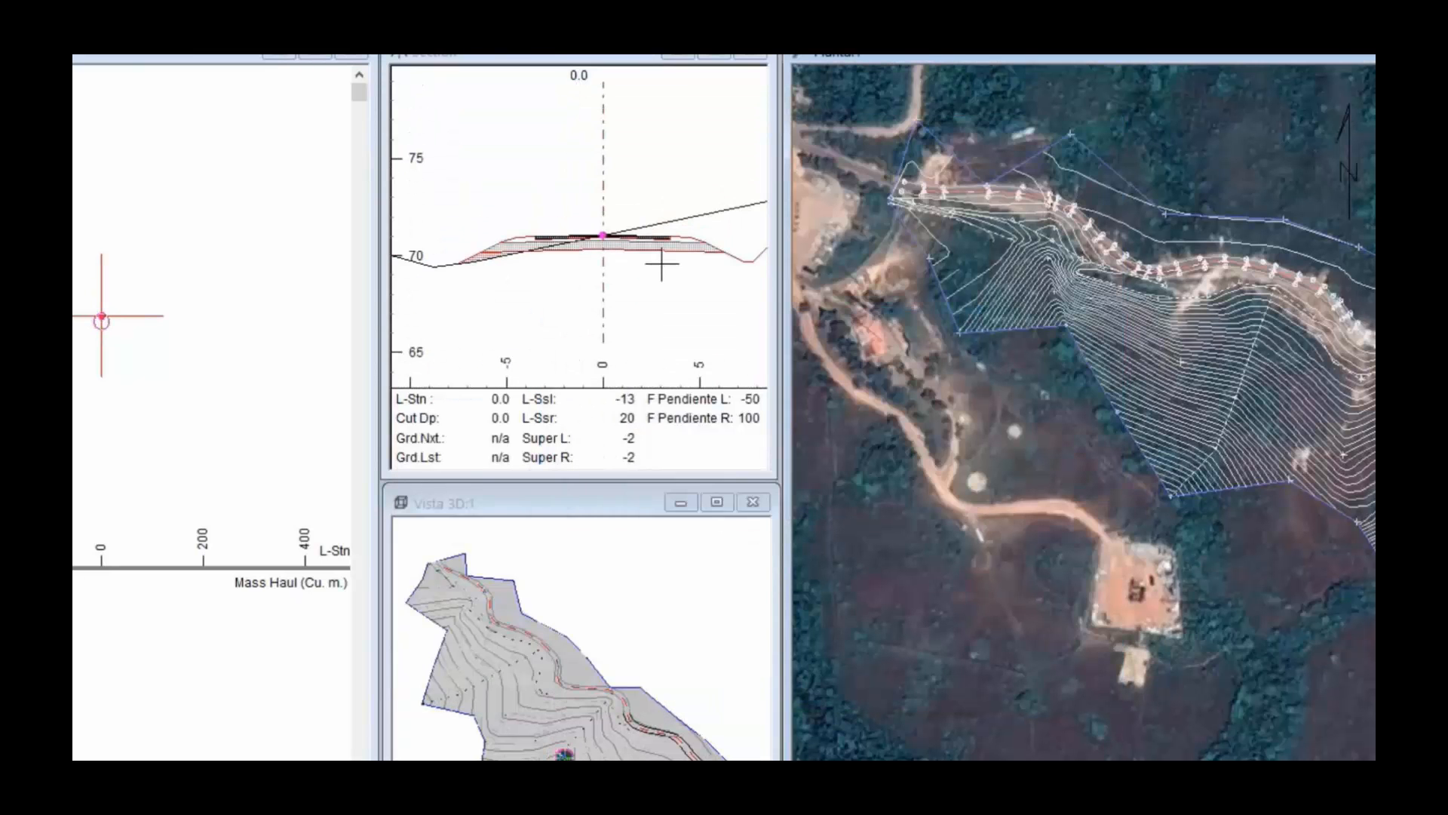
pyautogui.moveTo(661, 264); pyautogui.dragTo(635, 247, button='middle')
pyautogui.scroll(-1, 637, 245)
pyautogui.scroll(1, 623, 244)
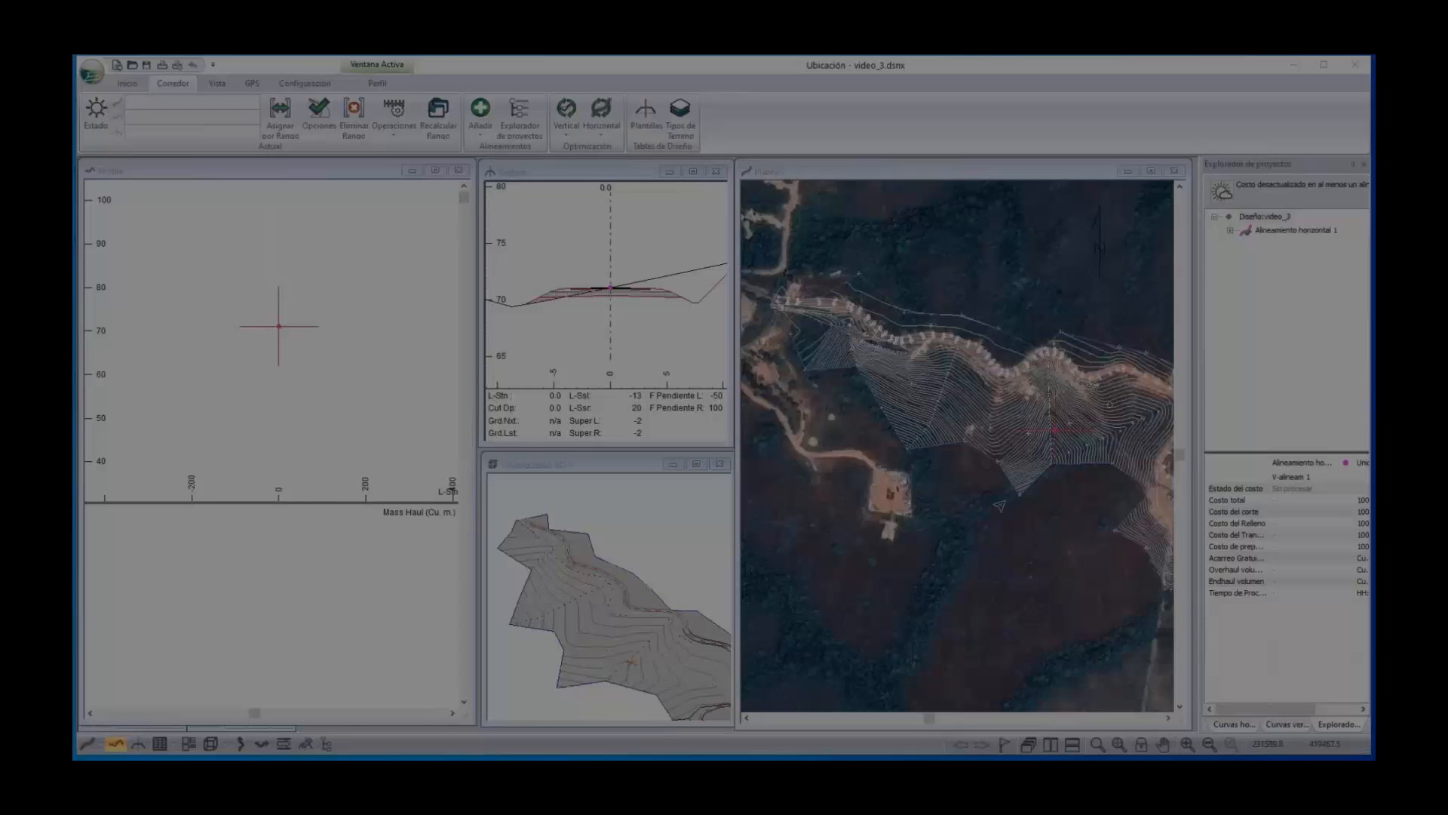
# Add horizontal alignment IPs in the plan, following the bends of the existing road from its west end
pyautogui.rightClick(990, 496)
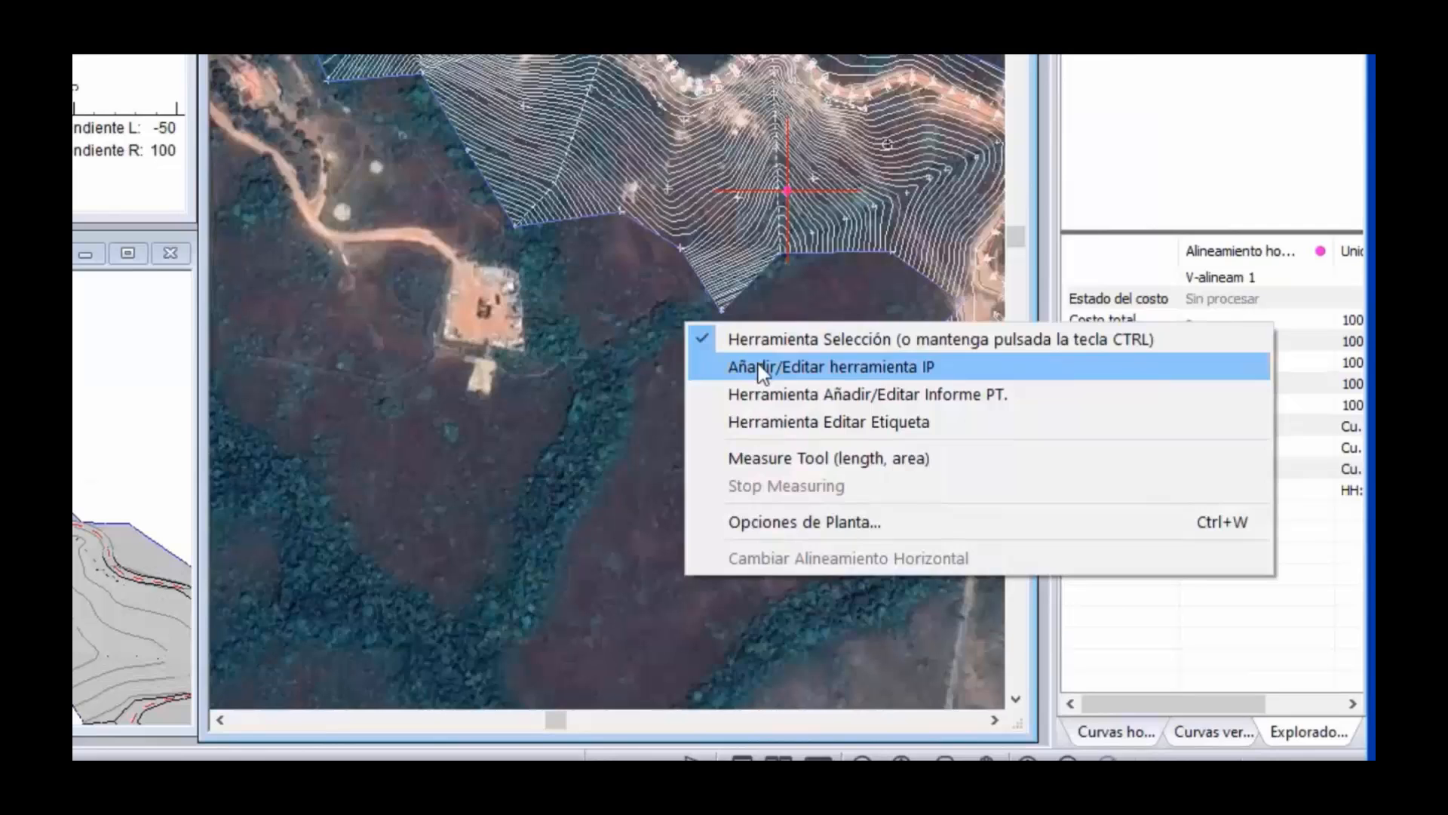
pyautogui.click(762, 368)
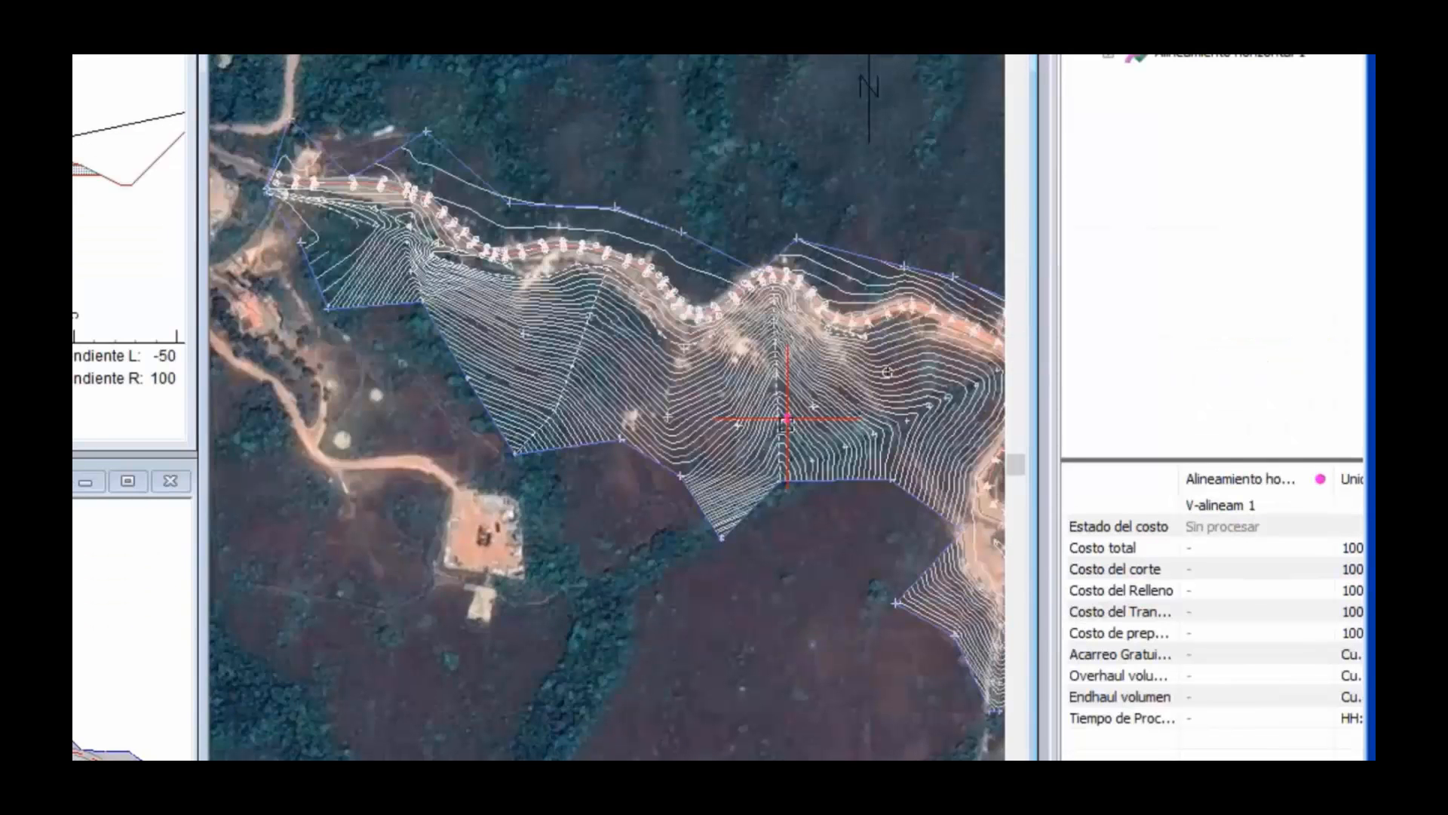
pyautogui.moveTo(786, 423)
pyautogui.mouseDown()
pyautogui.moveTo(778, 389)
pyautogui.moveTo(279, 181)
pyautogui.moveTo(414, 190)
pyautogui.mouseUp()
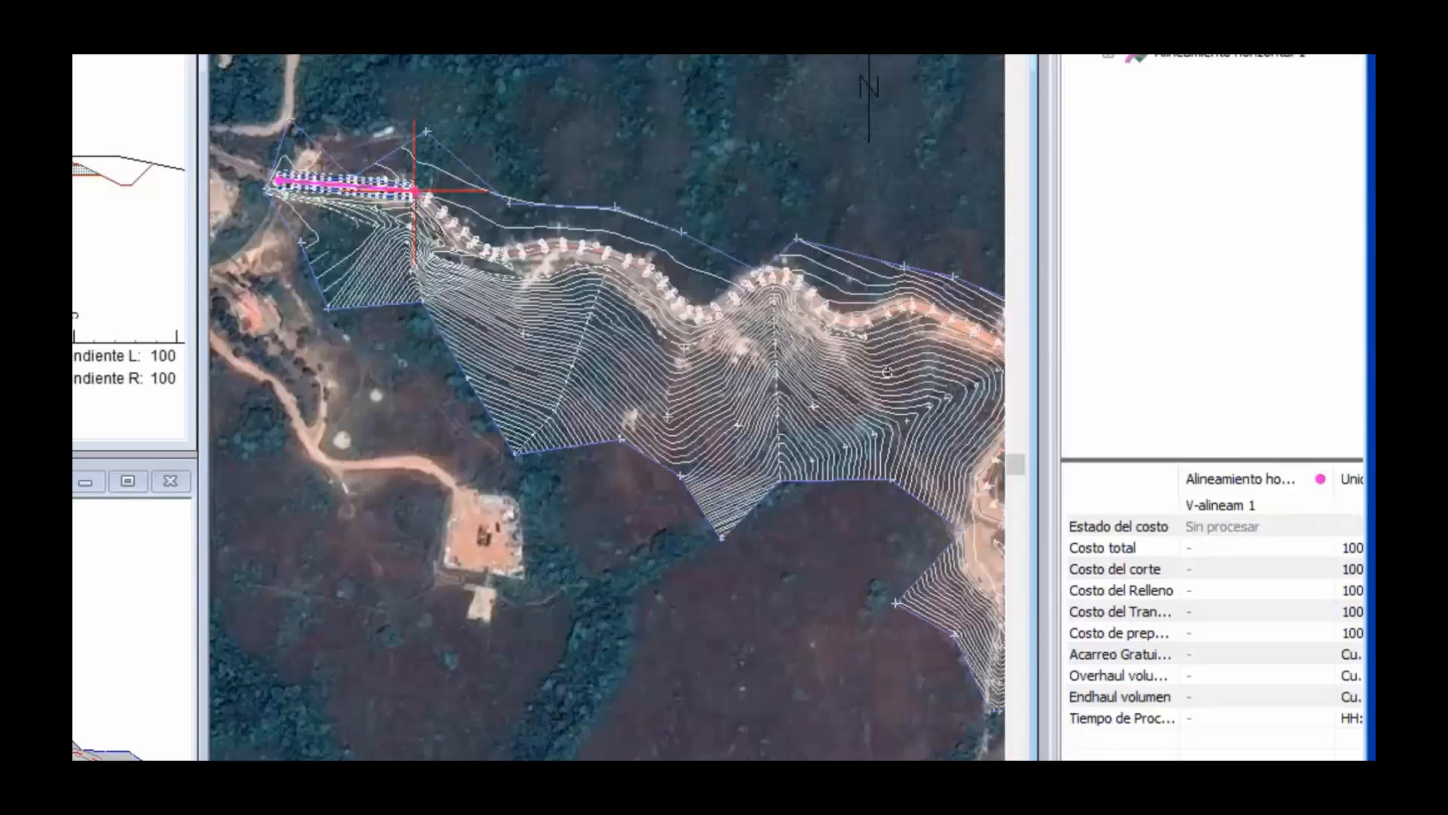
pyautogui.moveTo(477, 238); pyautogui.dragTo(491, 254)
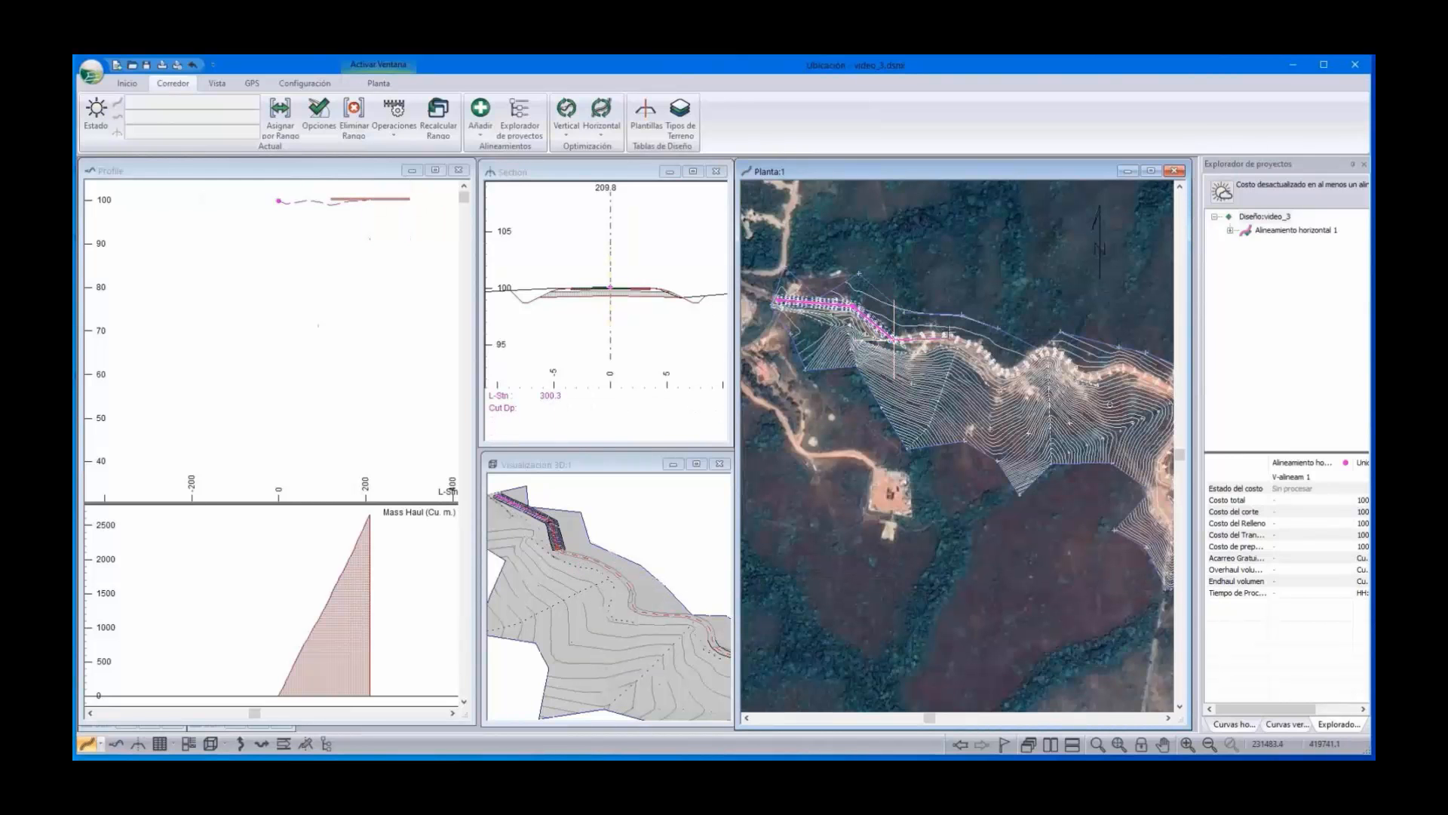
pyautogui.click(954, 337)
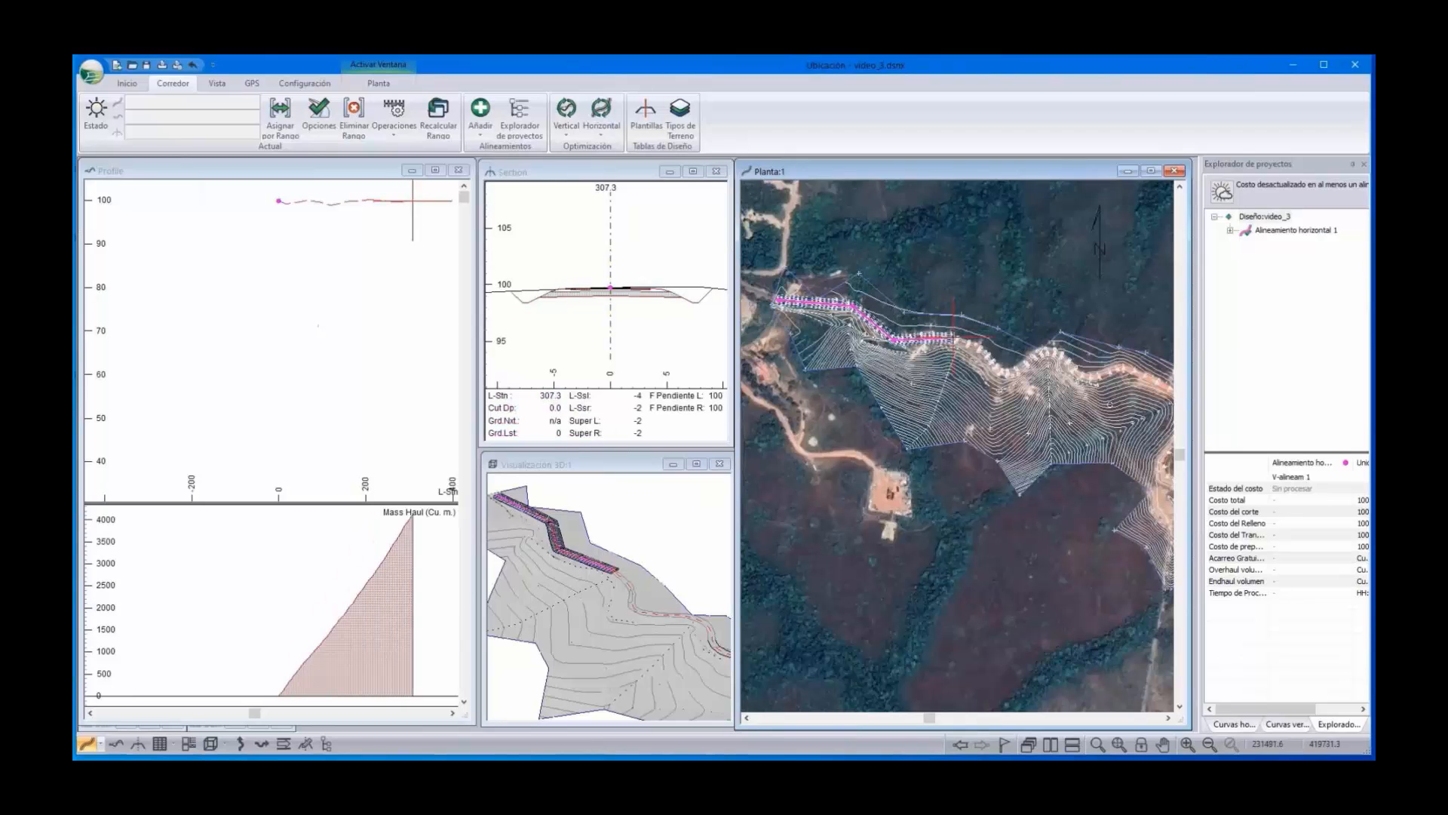
pyautogui.click(1009, 375)
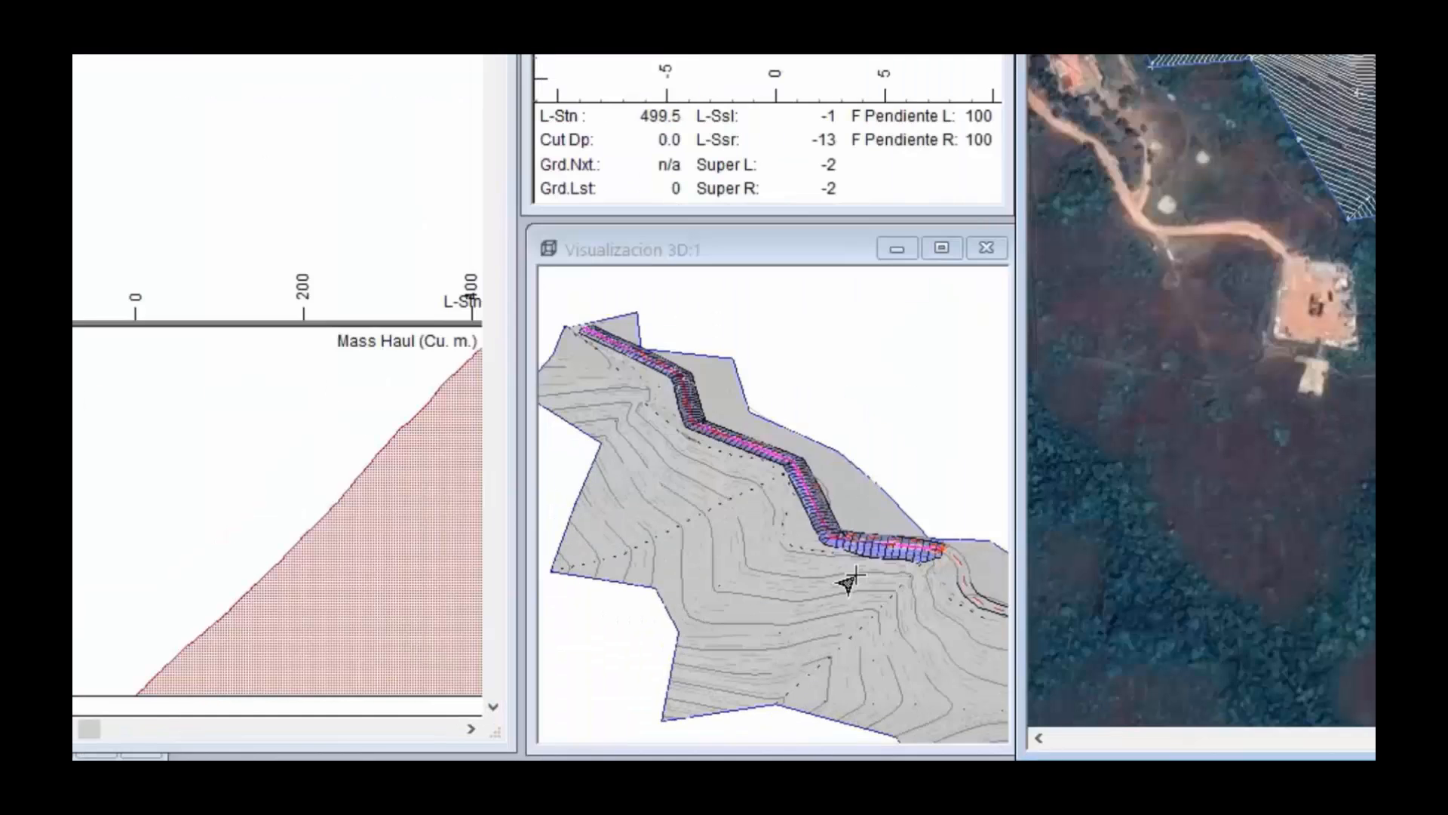
# Inspect the new alignment in the 3D view and profile, moving back through its last stations
pyautogui.moveTo(747, 607); pyautogui.dragTo(676, 559)
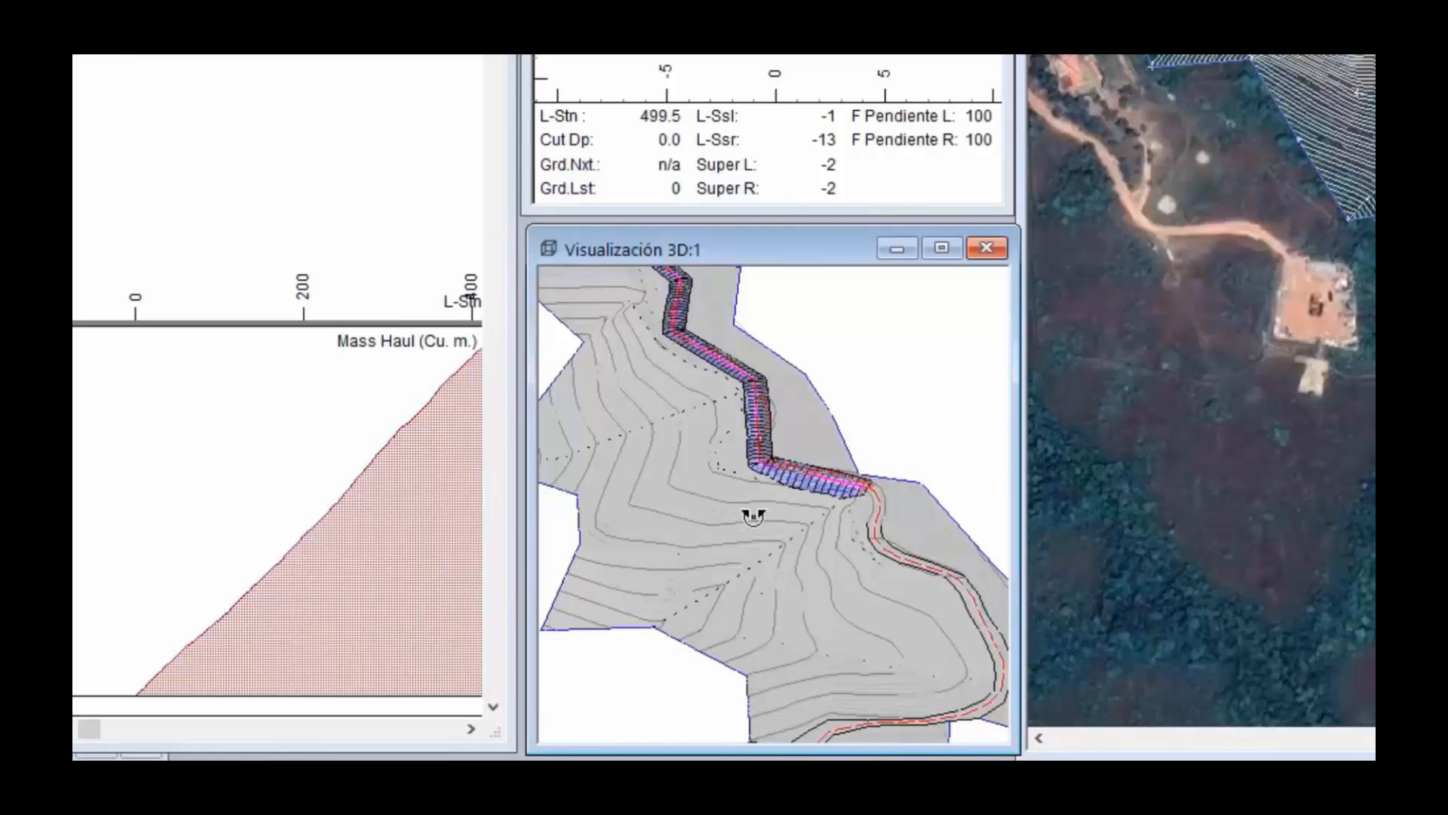
pyautogui.moveTo(713, 432); pyautogui.dragTo(752, 520, button='middle')
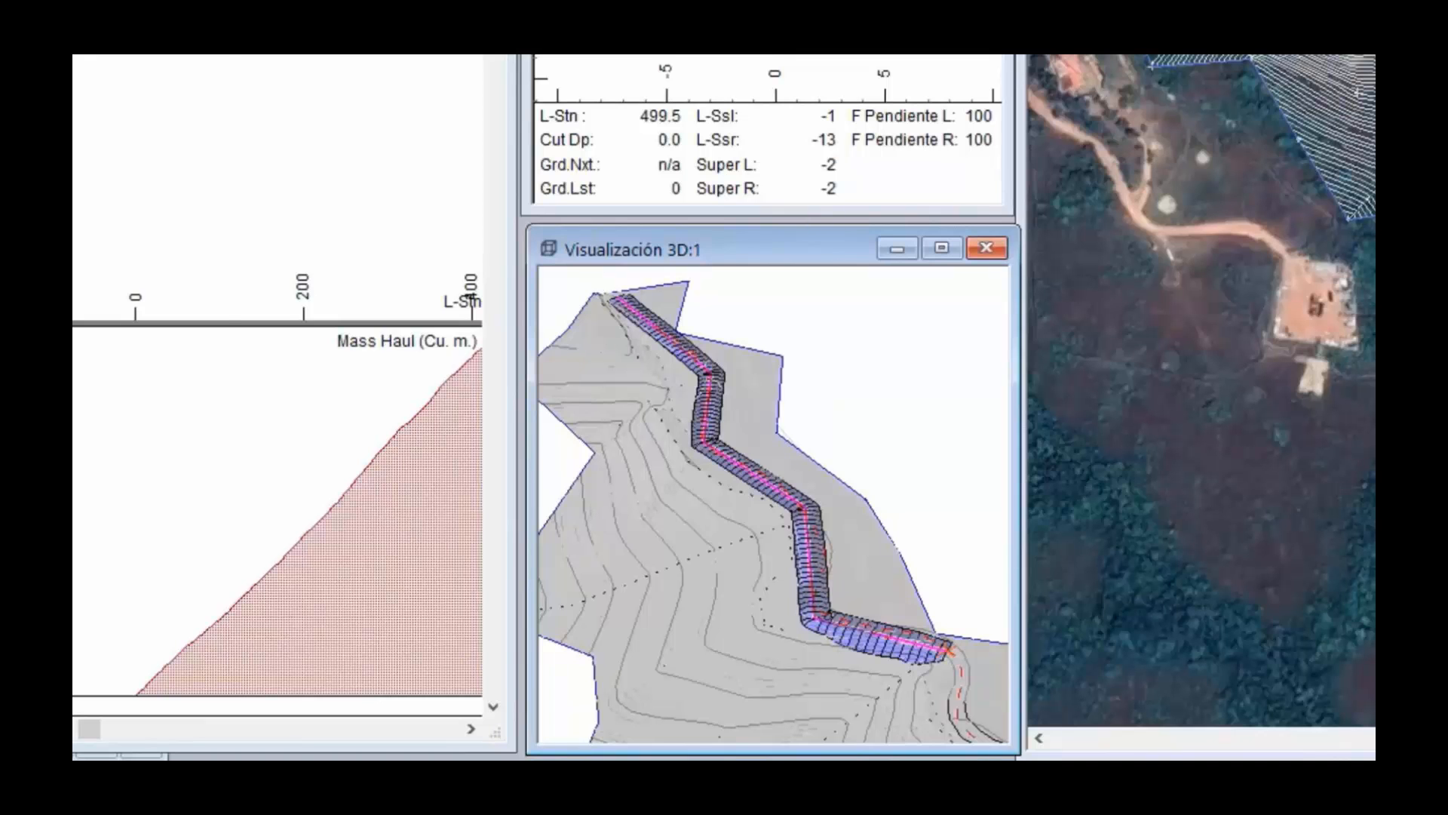
pyautogui.rightClick(1235, 56)
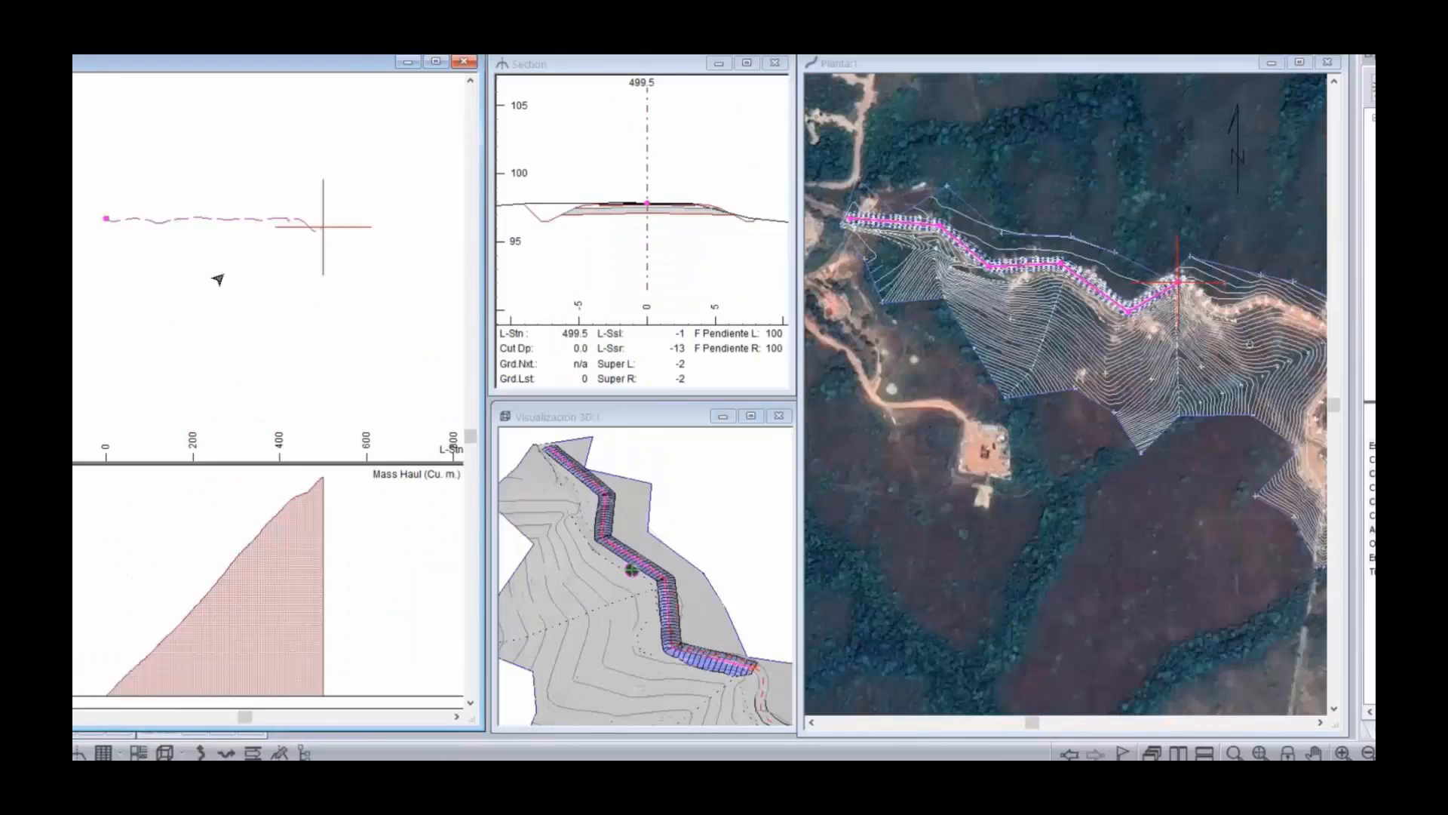
pyautogui.scroll(1, 227, 263)
pyautogui.moveTo(231, 258); pyautogui.dragTo(240, 257, button='middle')
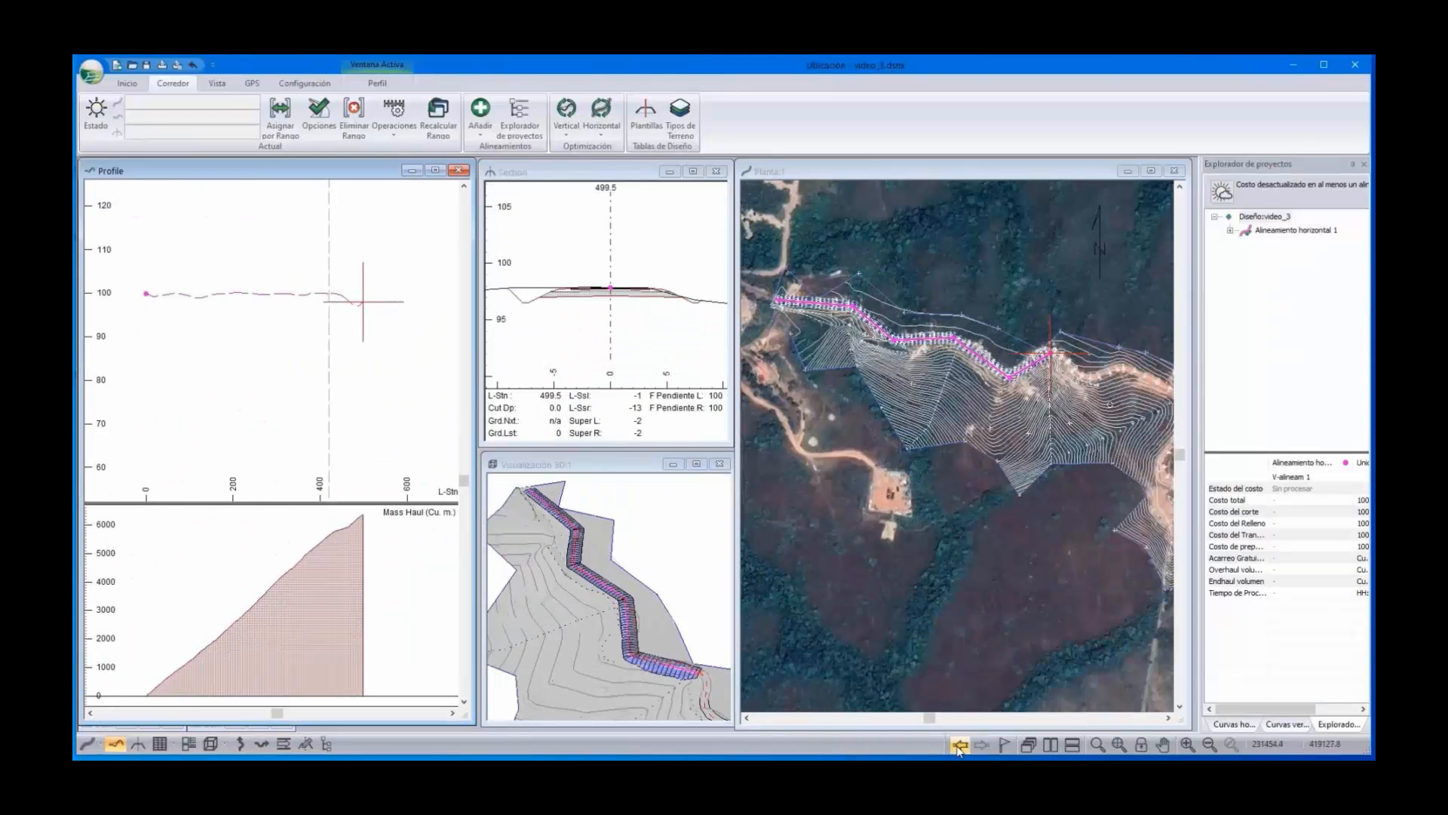
pyautogui.click(959, 745)
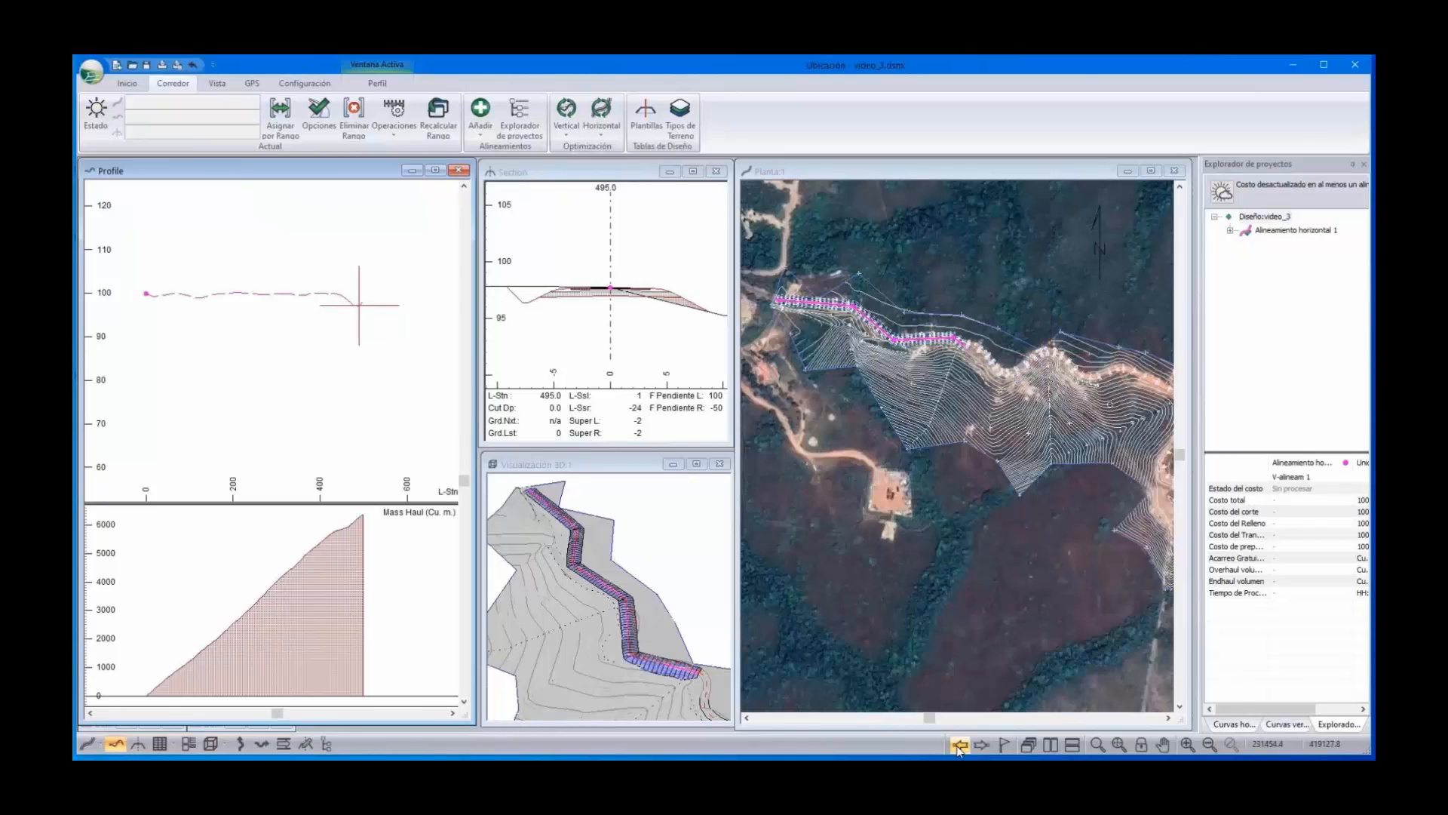
pyautogui.click(960, 745)
# Select the alignment's start point in the plan and disable Curvas Simples in the road class specifications for horizontal curves
pyautogui.click(807, 361)
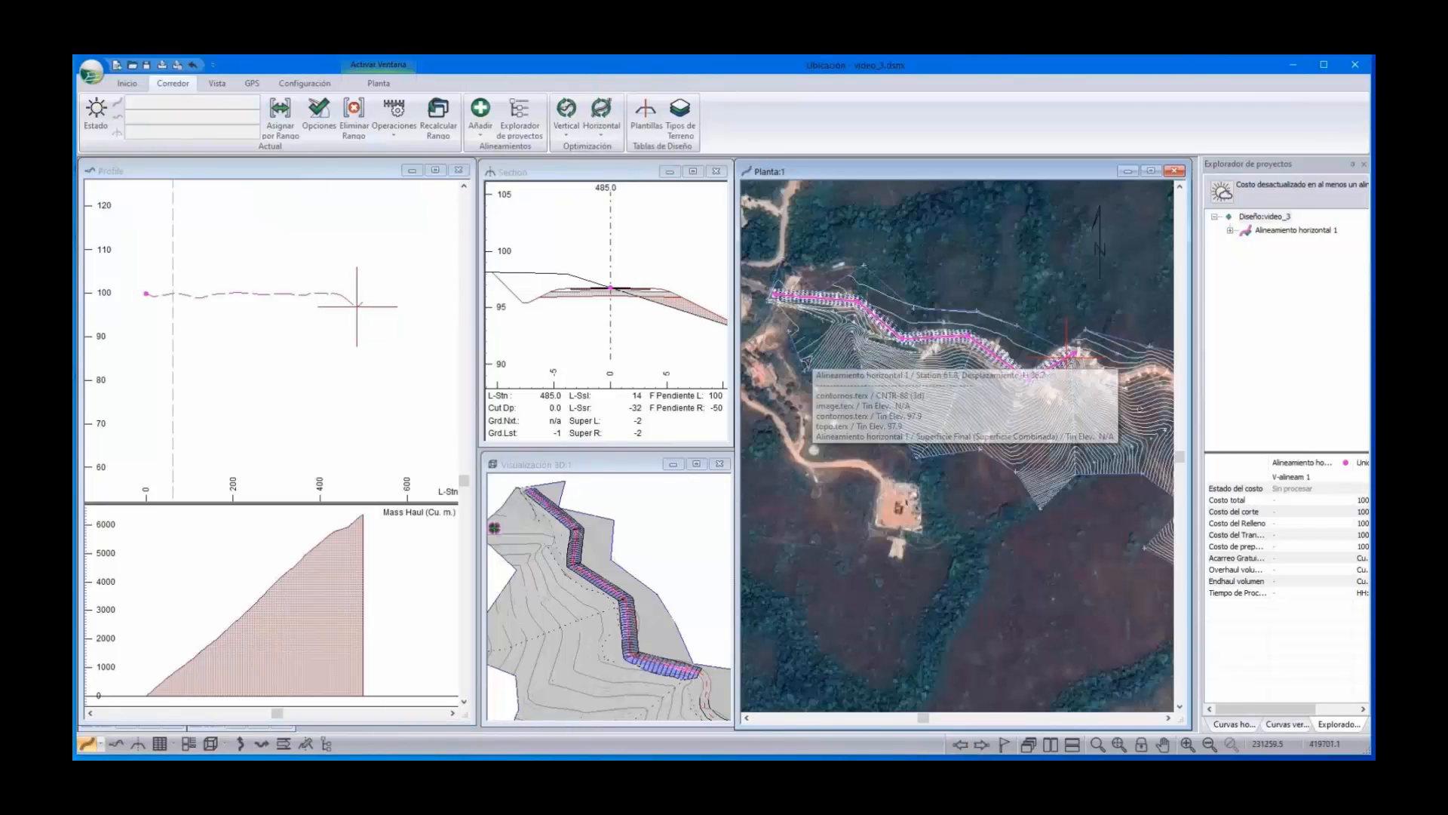
pyautogui.moveTo(795, 344); pyautogui.dragTo(804, 346, button='middle')
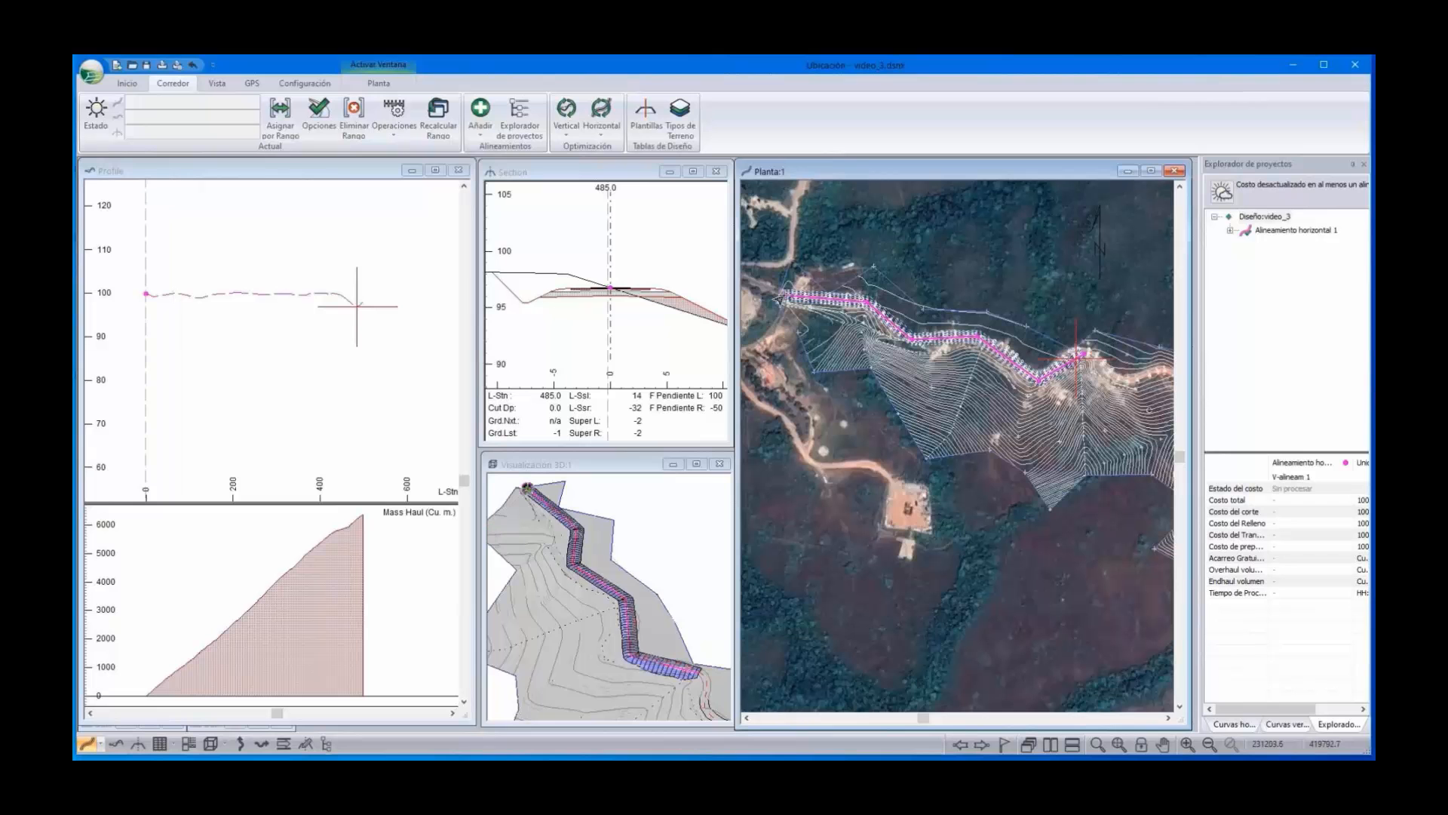
pyautogui.click(779, 299)
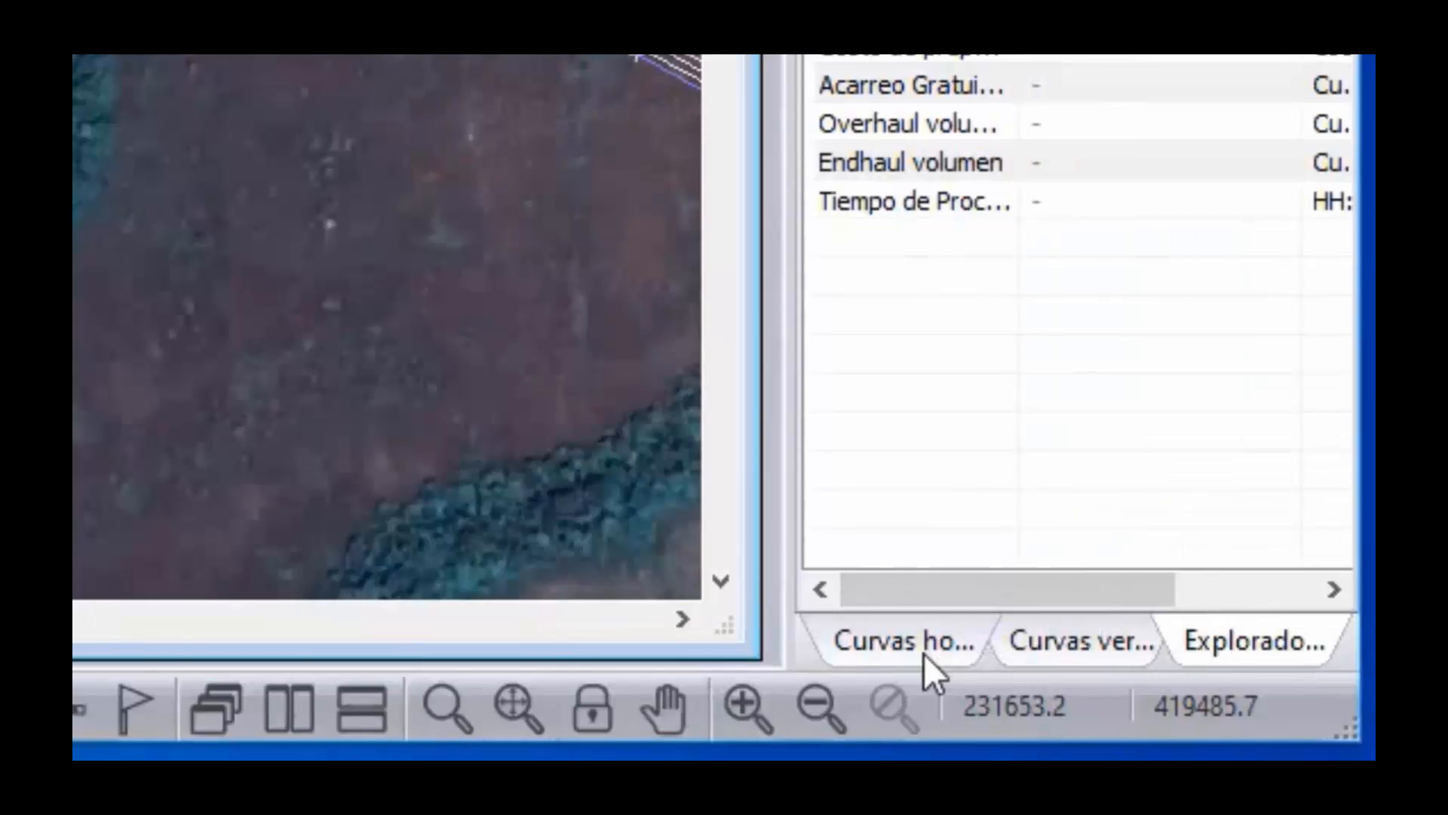
pyautogui.click(925, 652)
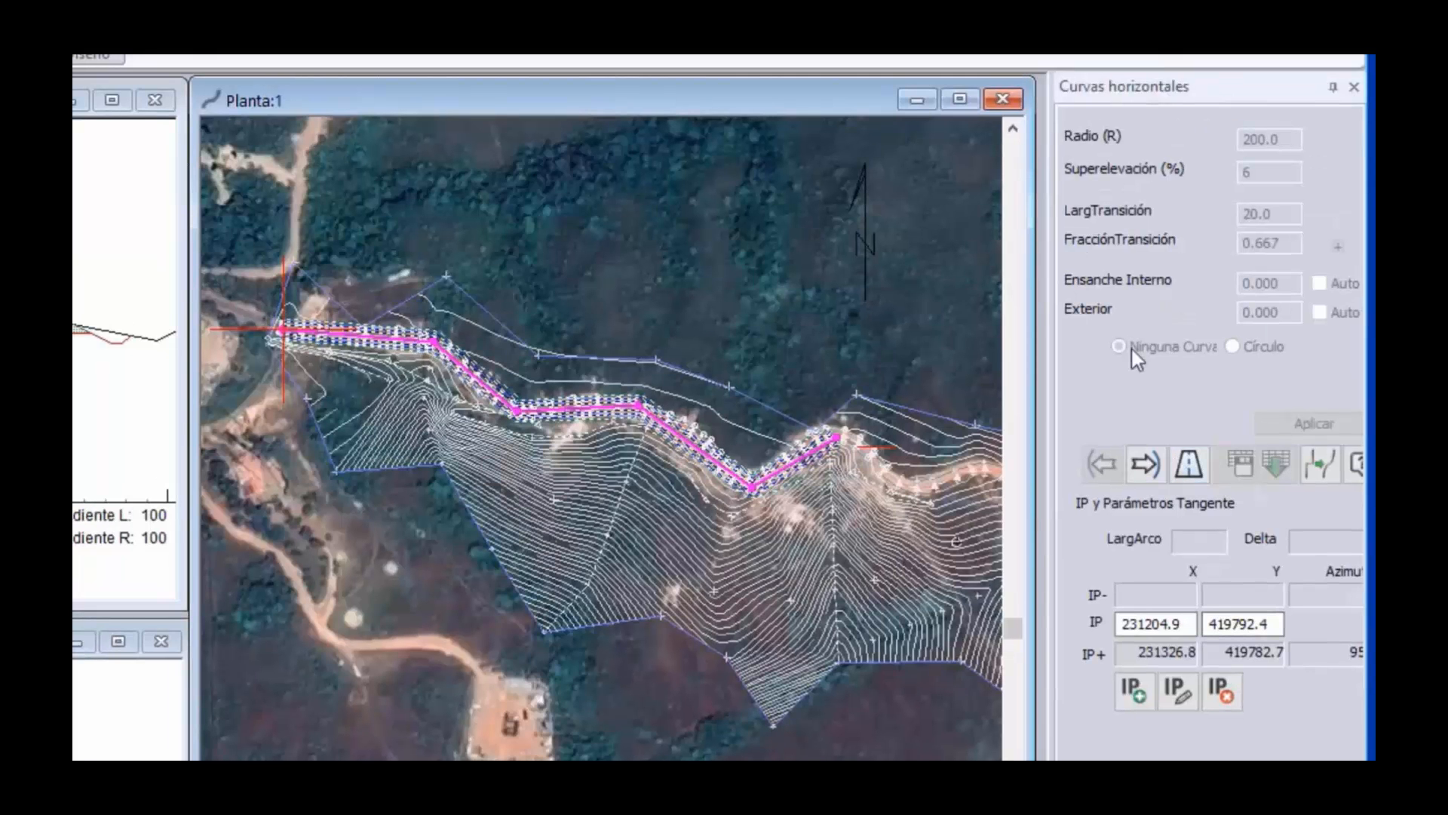
pyautogui.click(1188, 469)
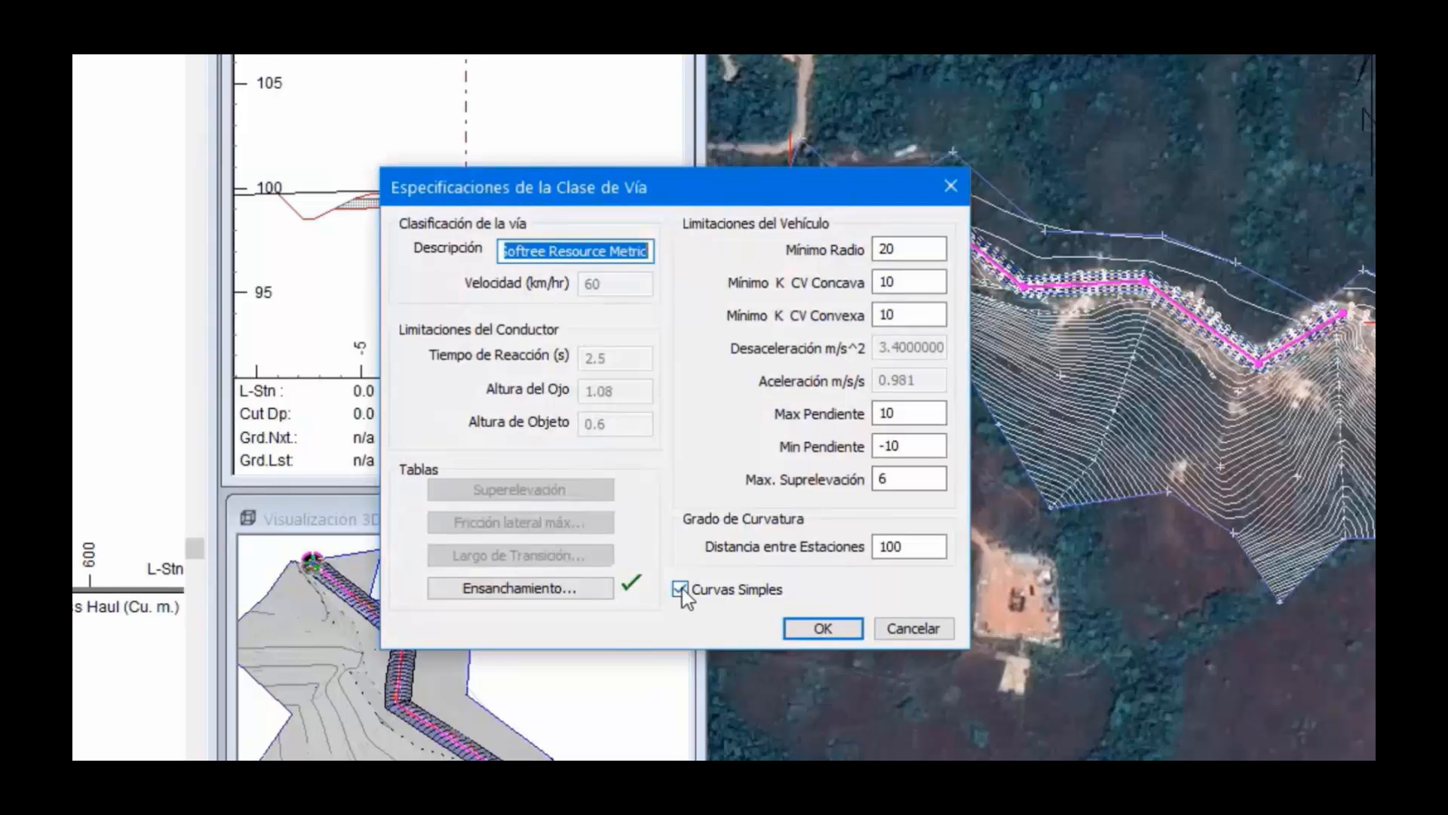
pyautogui.click(681, 589)
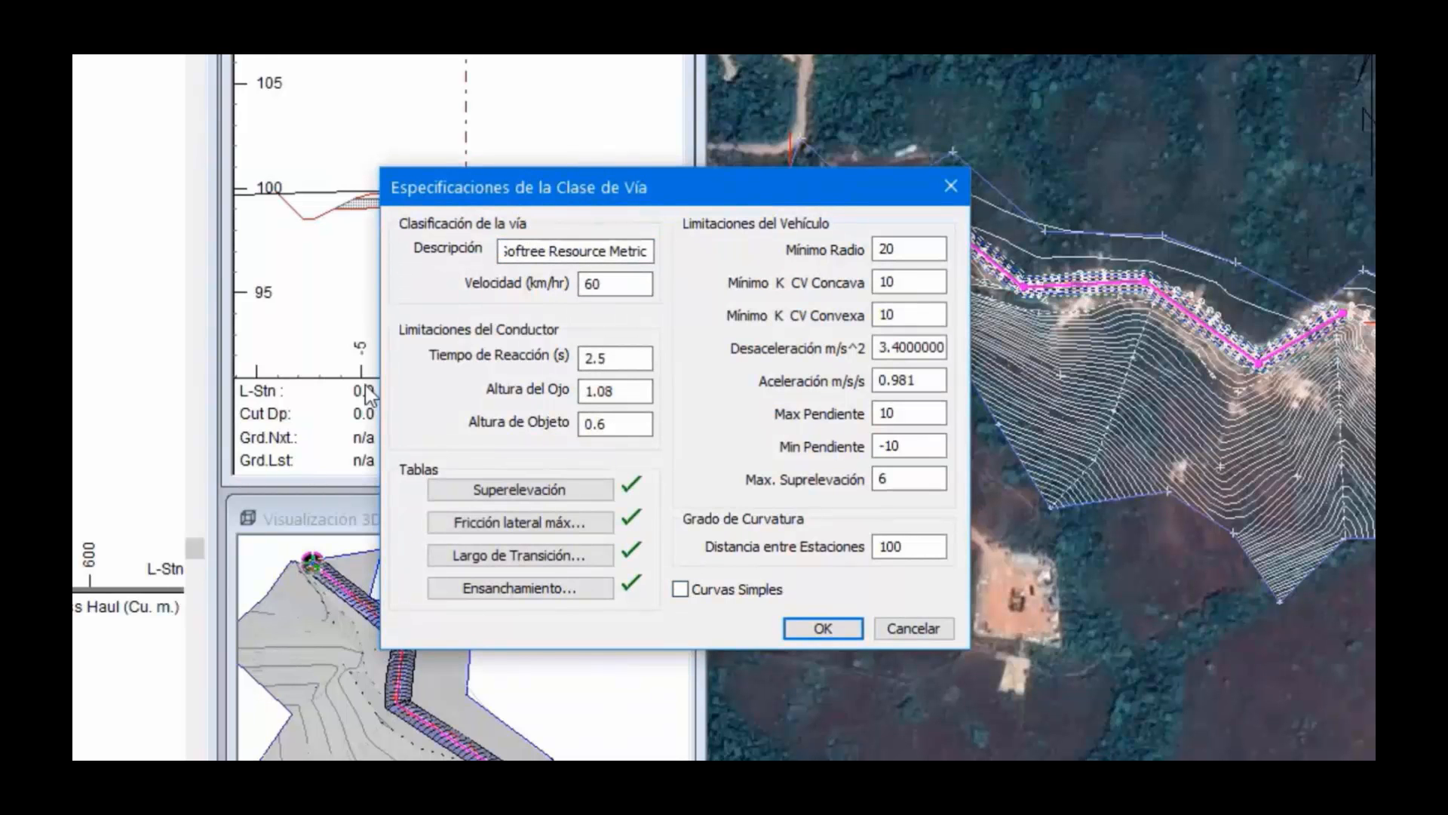
# Review the superelevation lookup table, accept the road class specifications and decline the range recalculation
pyautogui.click(507, 492)
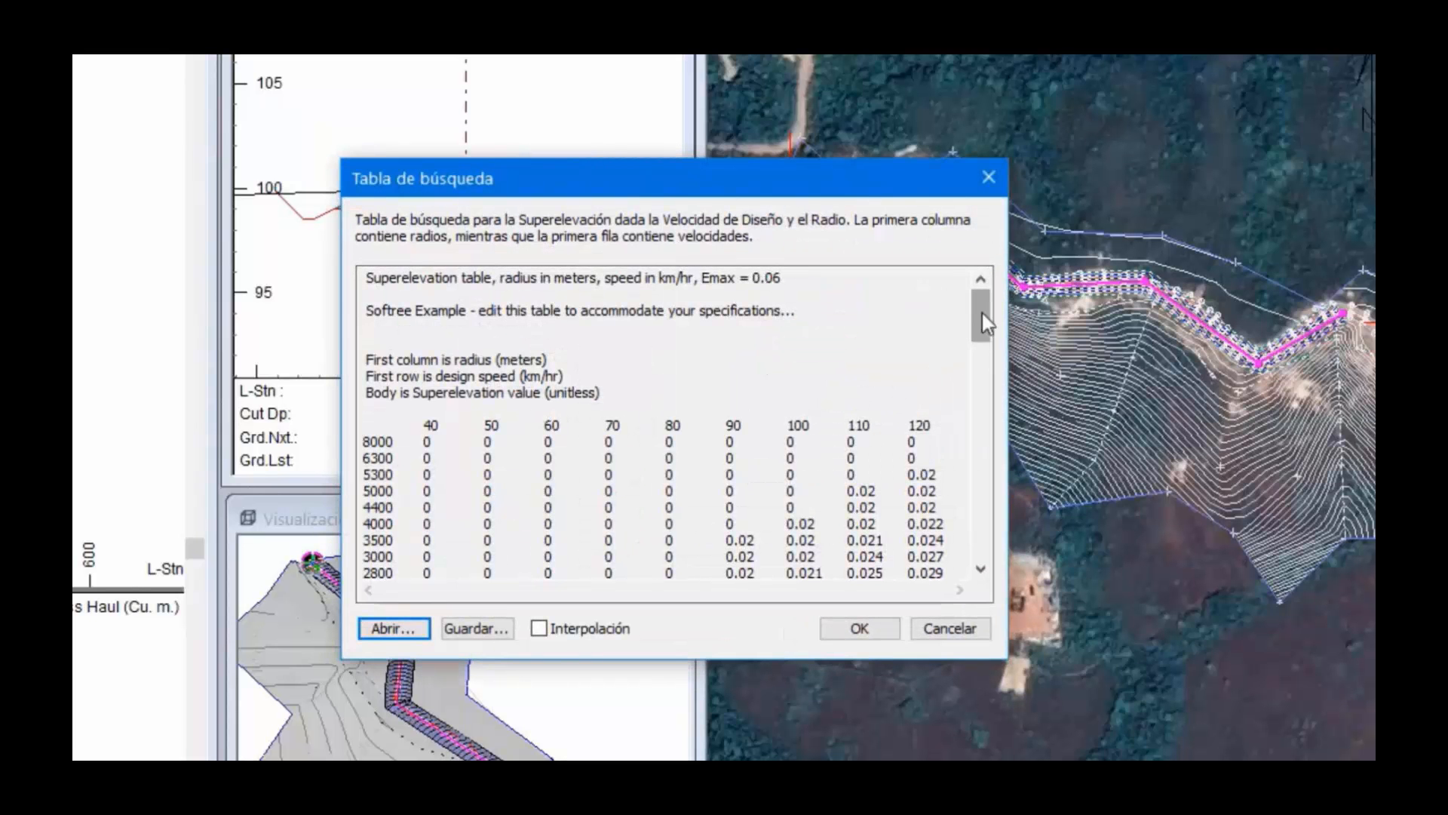
pyautogui.moveTo(981, 323)
pyautogui.mouseDown()
pyautogui.moveTo(980, 339)
pyautogui.moveTo(980, 323)
pyautogui.mouseUp()
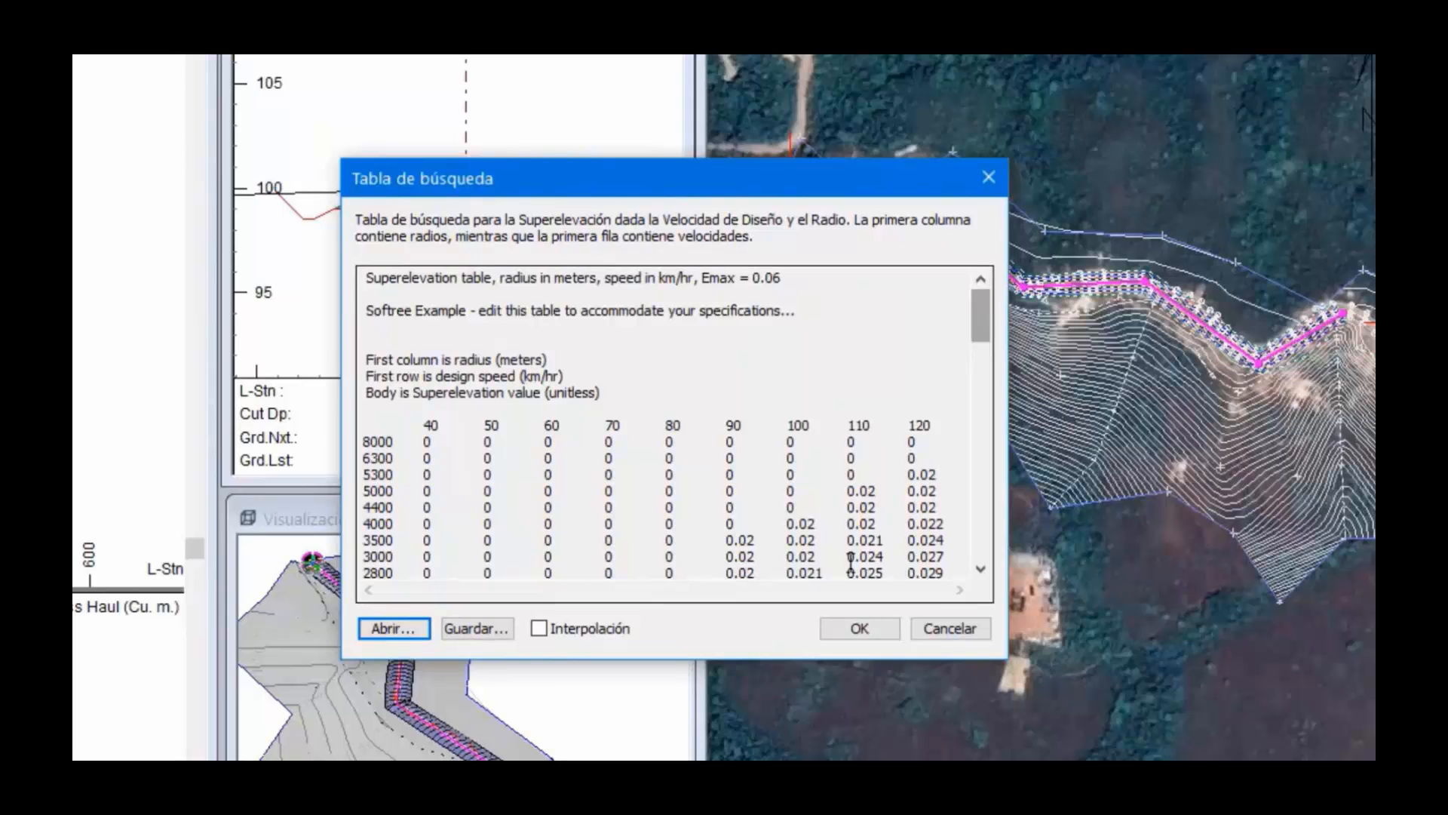
pyautogui.click(860, 635)
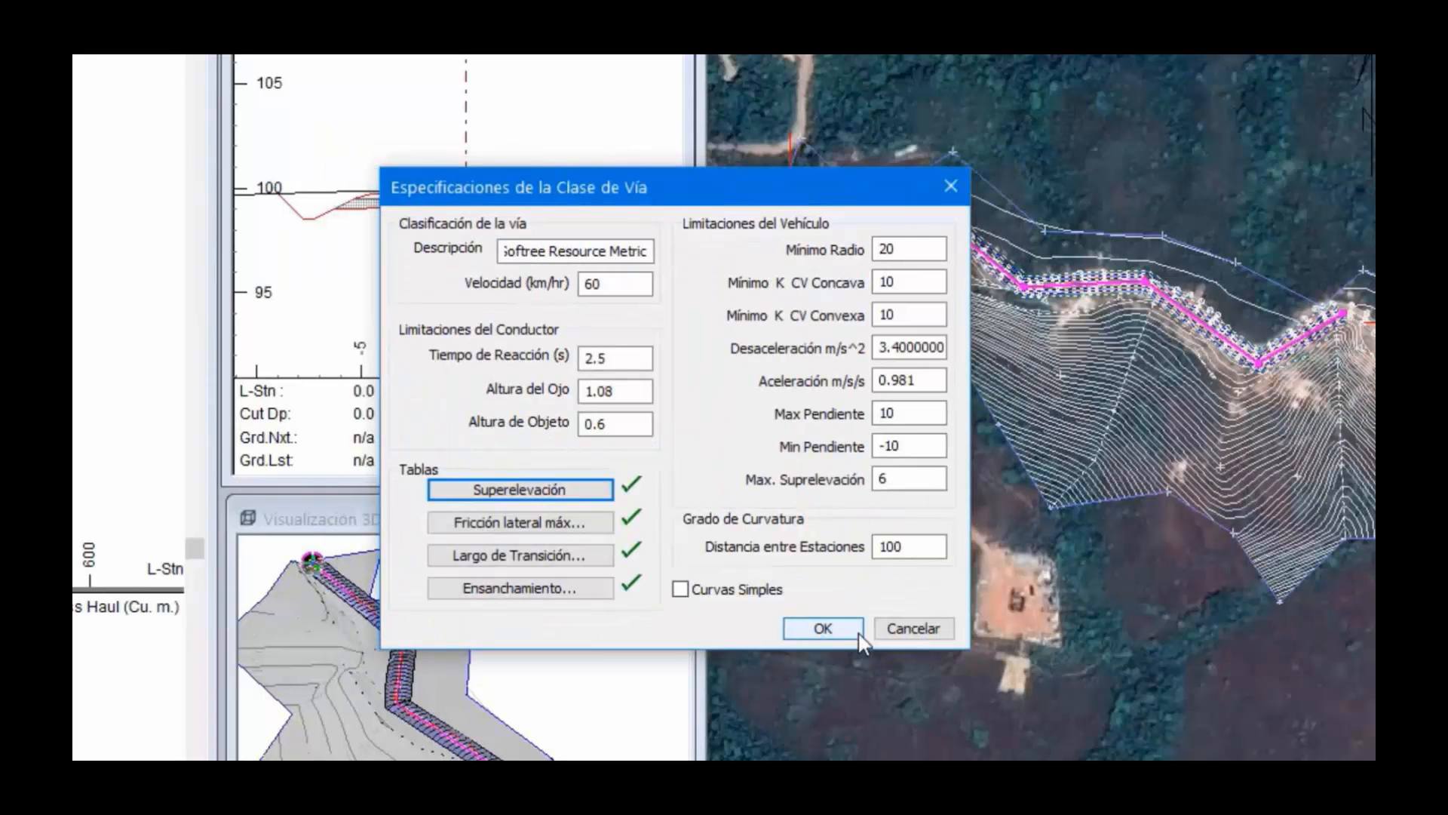
pyautogui.click(837, 635)
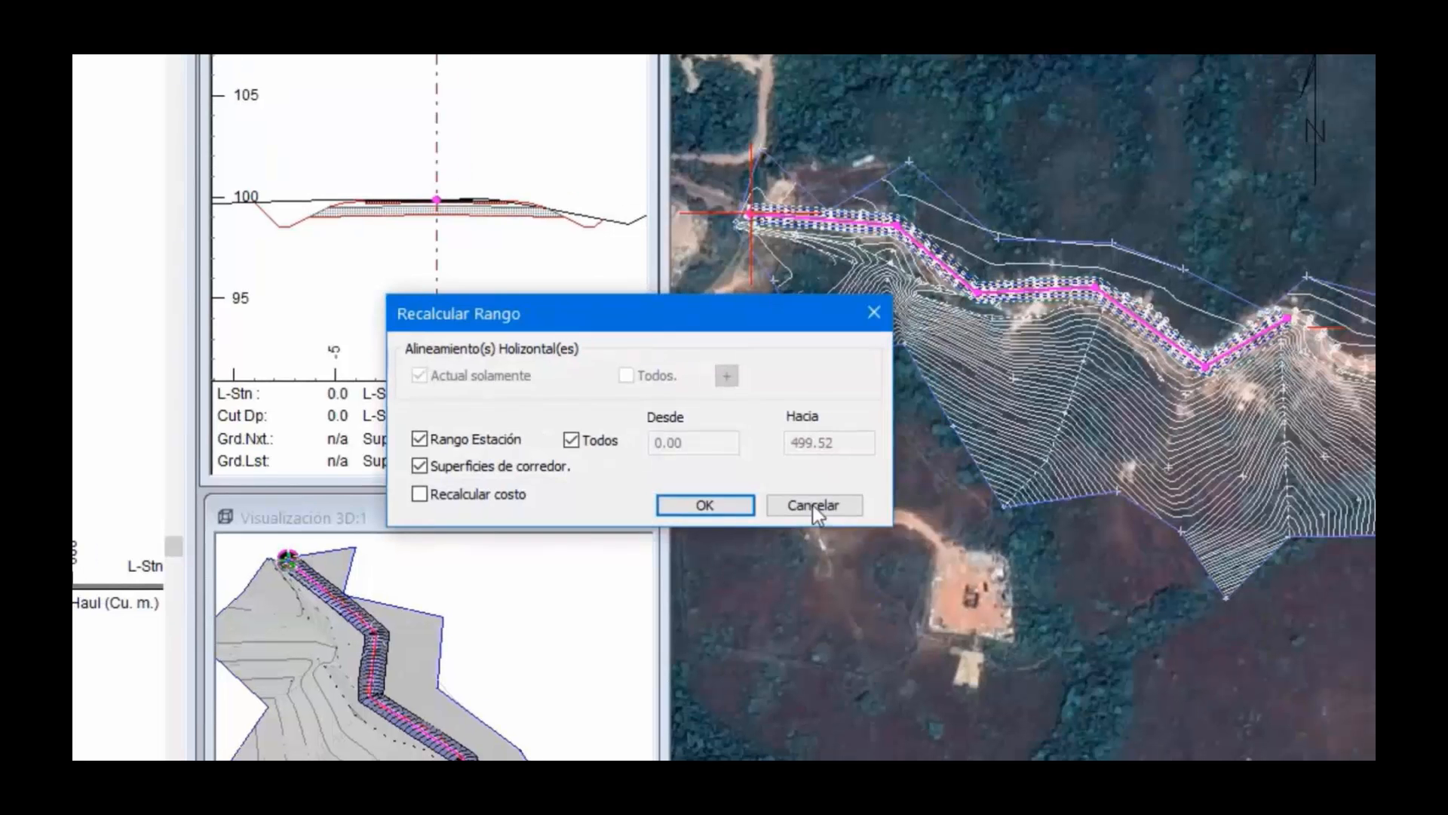
pyautogui.click(855, 505)
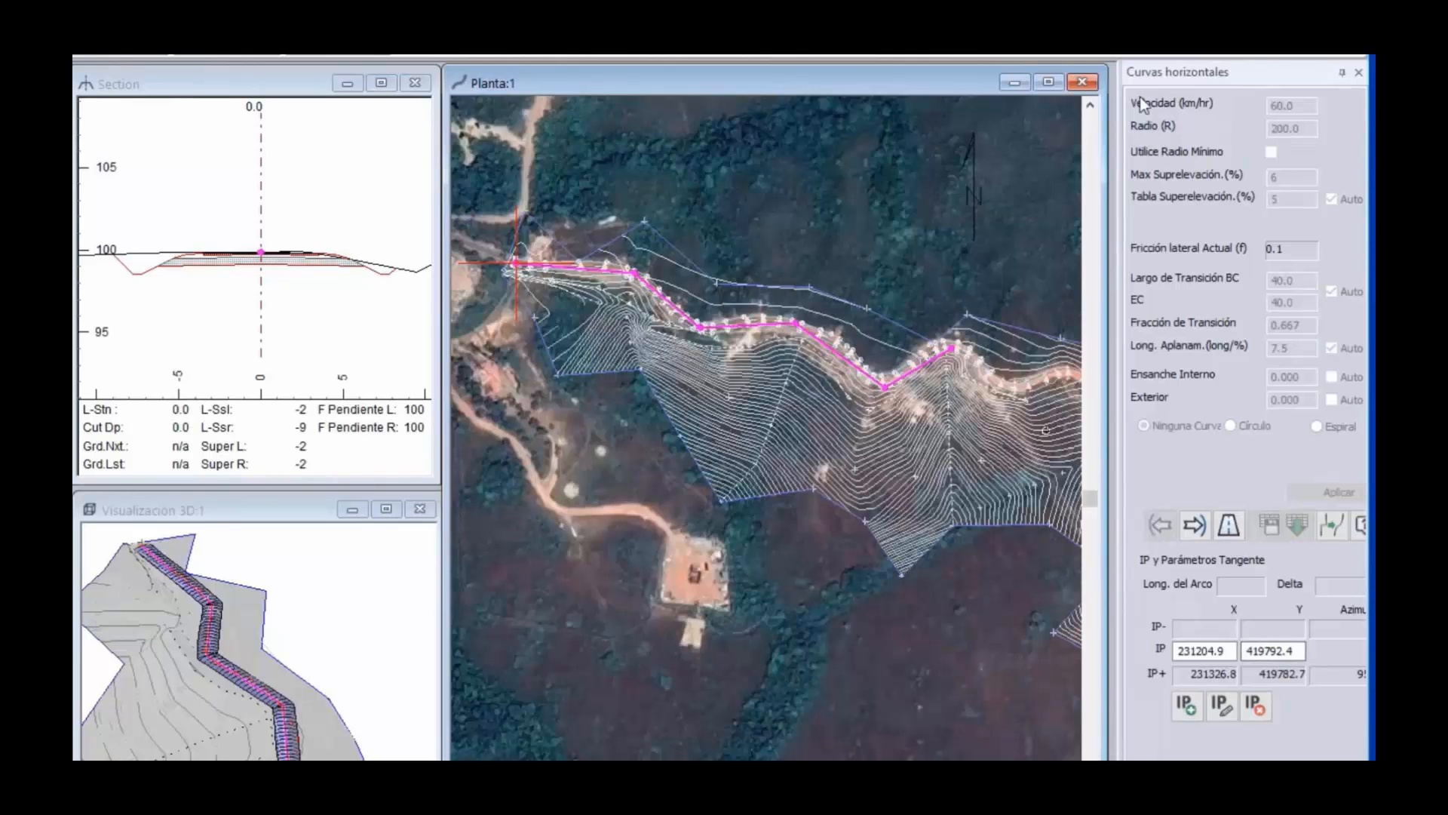
# Apply a circular curve with a 200 m radius to the second IP of the horizontal alignment
pyautogui.click(1193, 526)
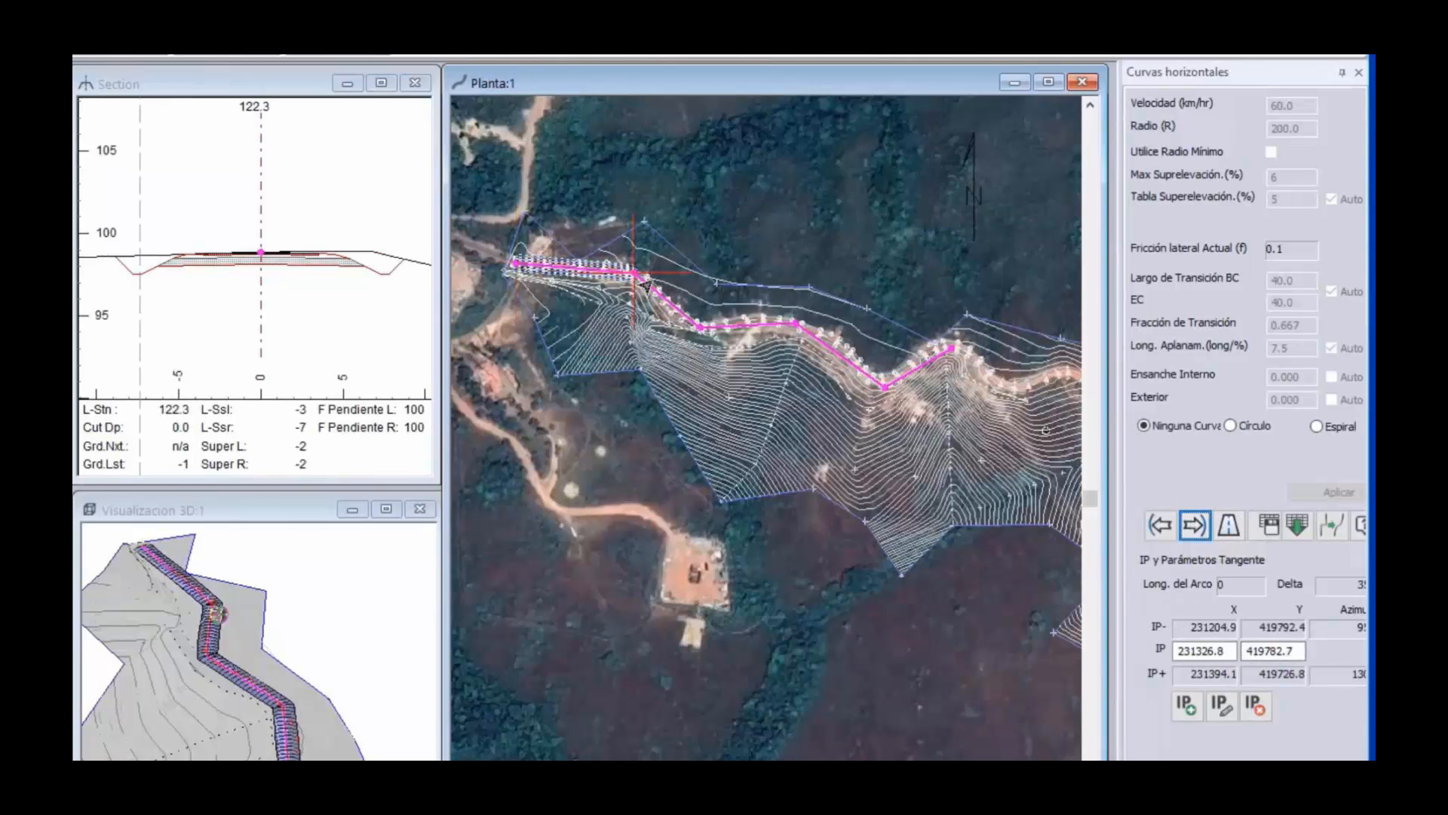
pyautogui.click(1230, 426)
pyautogui.click(1275, 128)
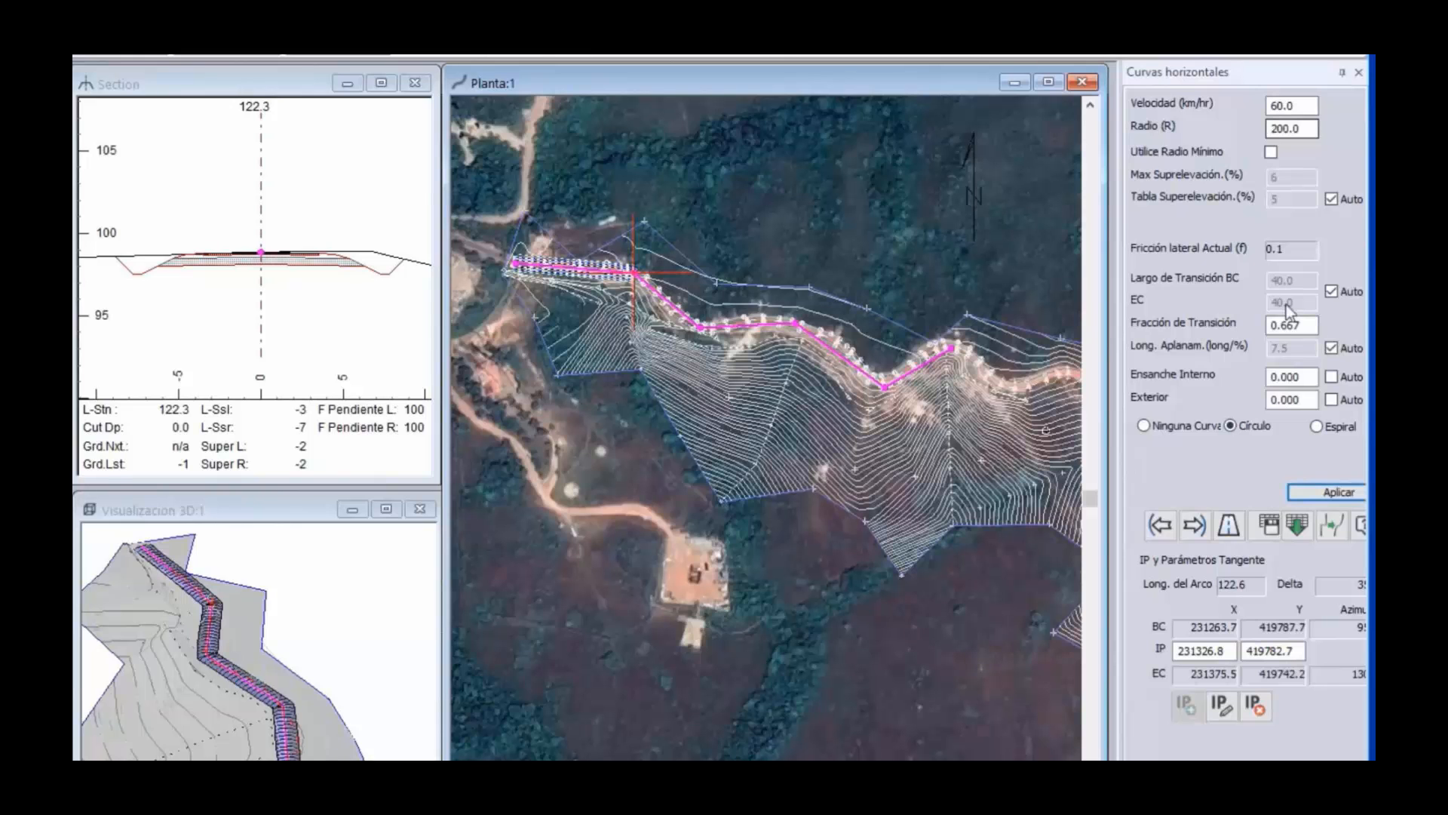
pyautogui.click(1313, 492)
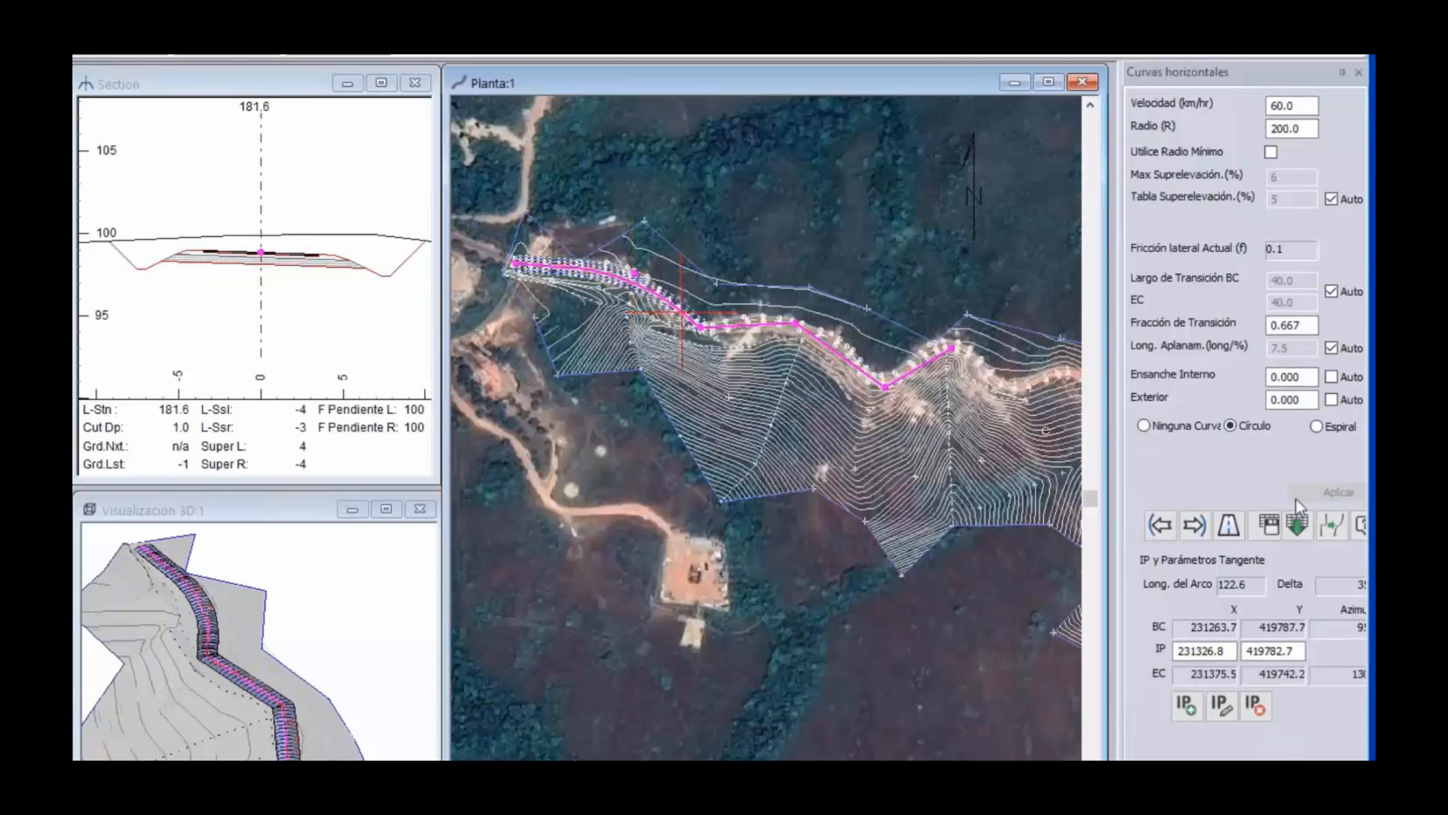
# Apply a circular curve with a 50 m radius to the third IP of the horizontal alignment
pyautogui.click(1194, 526)
pyautogui.click(1231, 426)
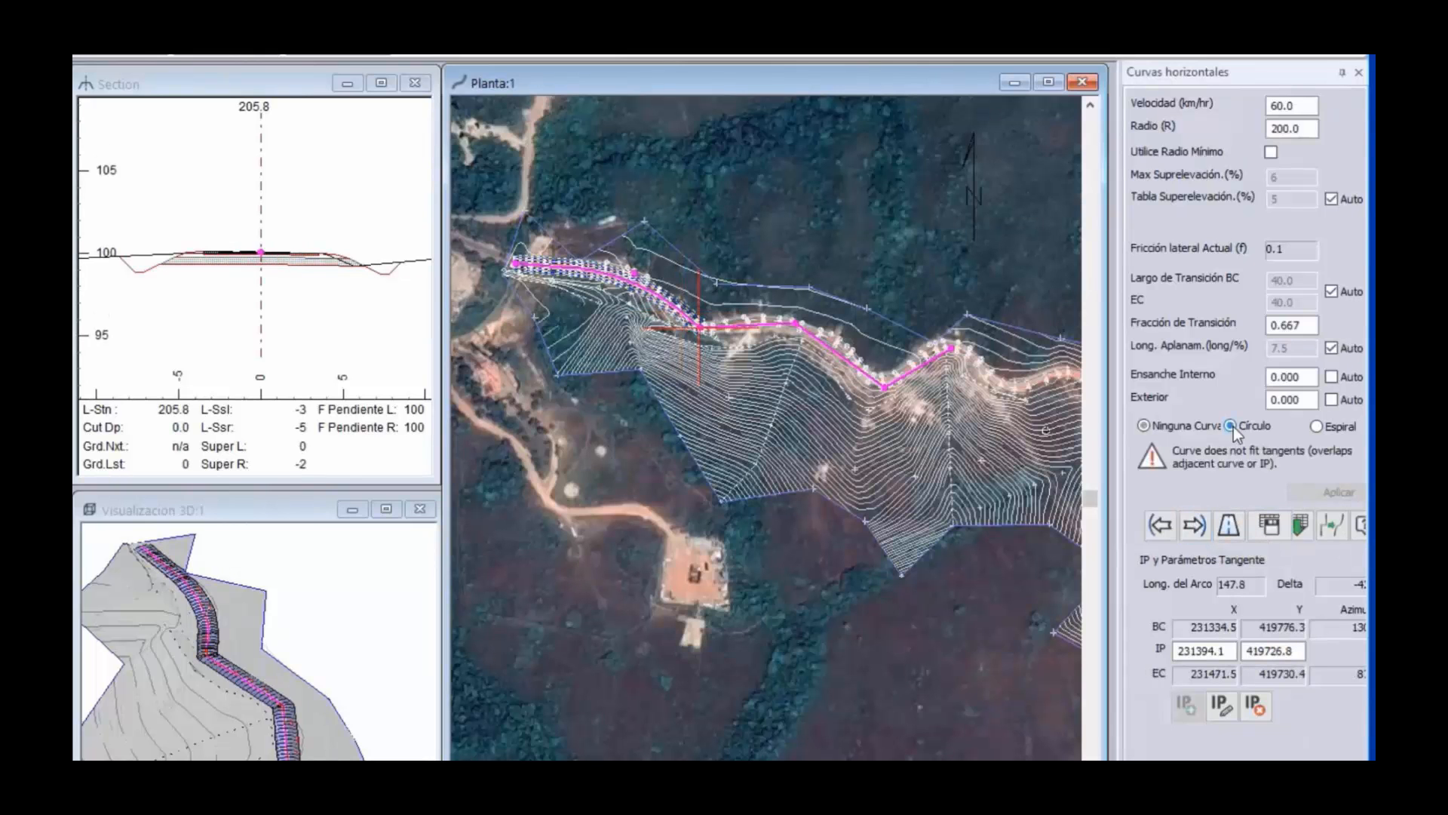
pyautogui.press('BackSpace')
pyautogui.write('5')
pyautogui.press('Delete')
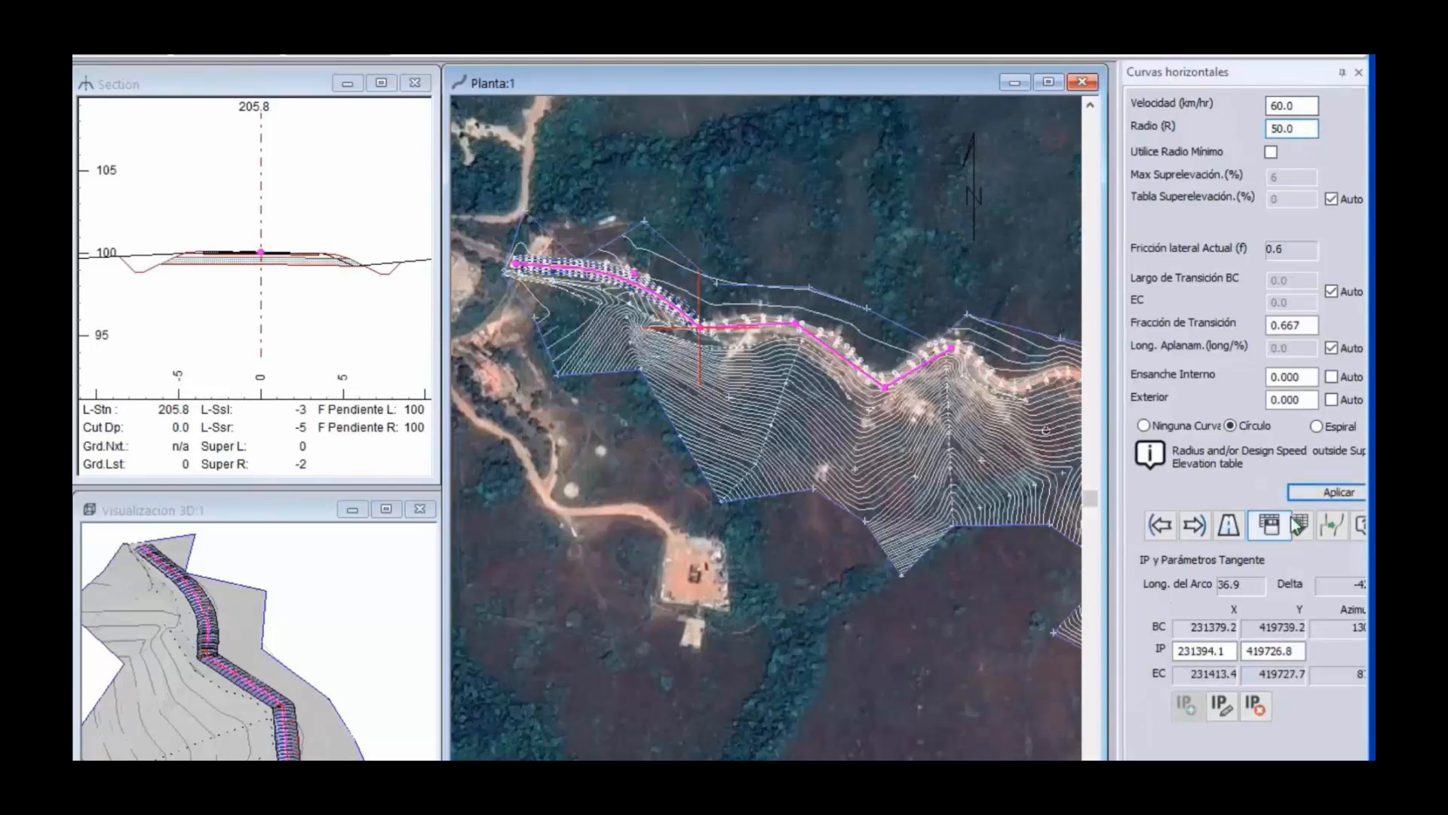
pyautogui.click(1315, 495)
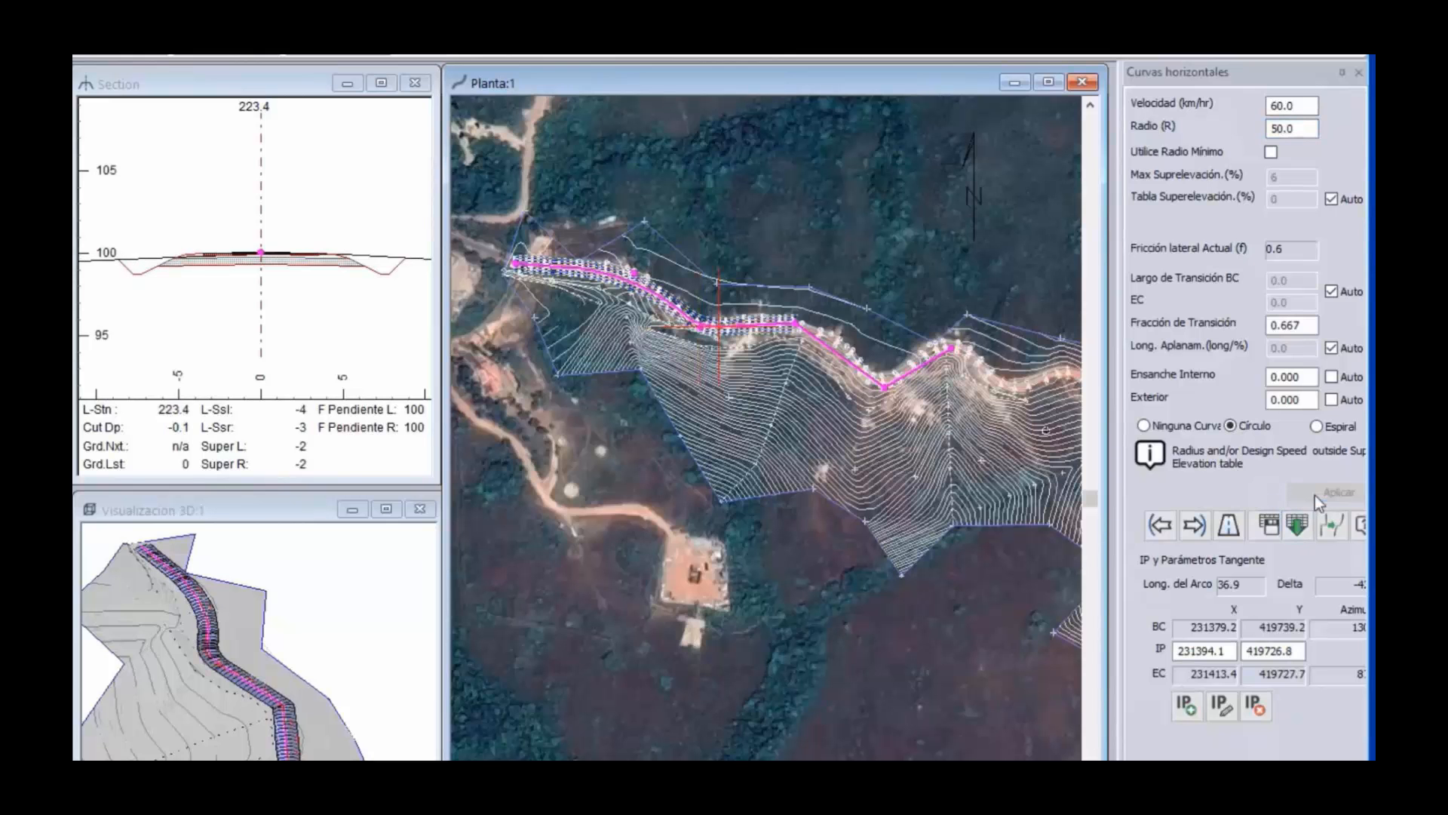
# Apply a circular curve with a 200 m radius to the fourth IP and check the auto-generate horizontal curves options without applying them
pyautogui.click(1194, 528)
pyautogui.click(1233, 426)
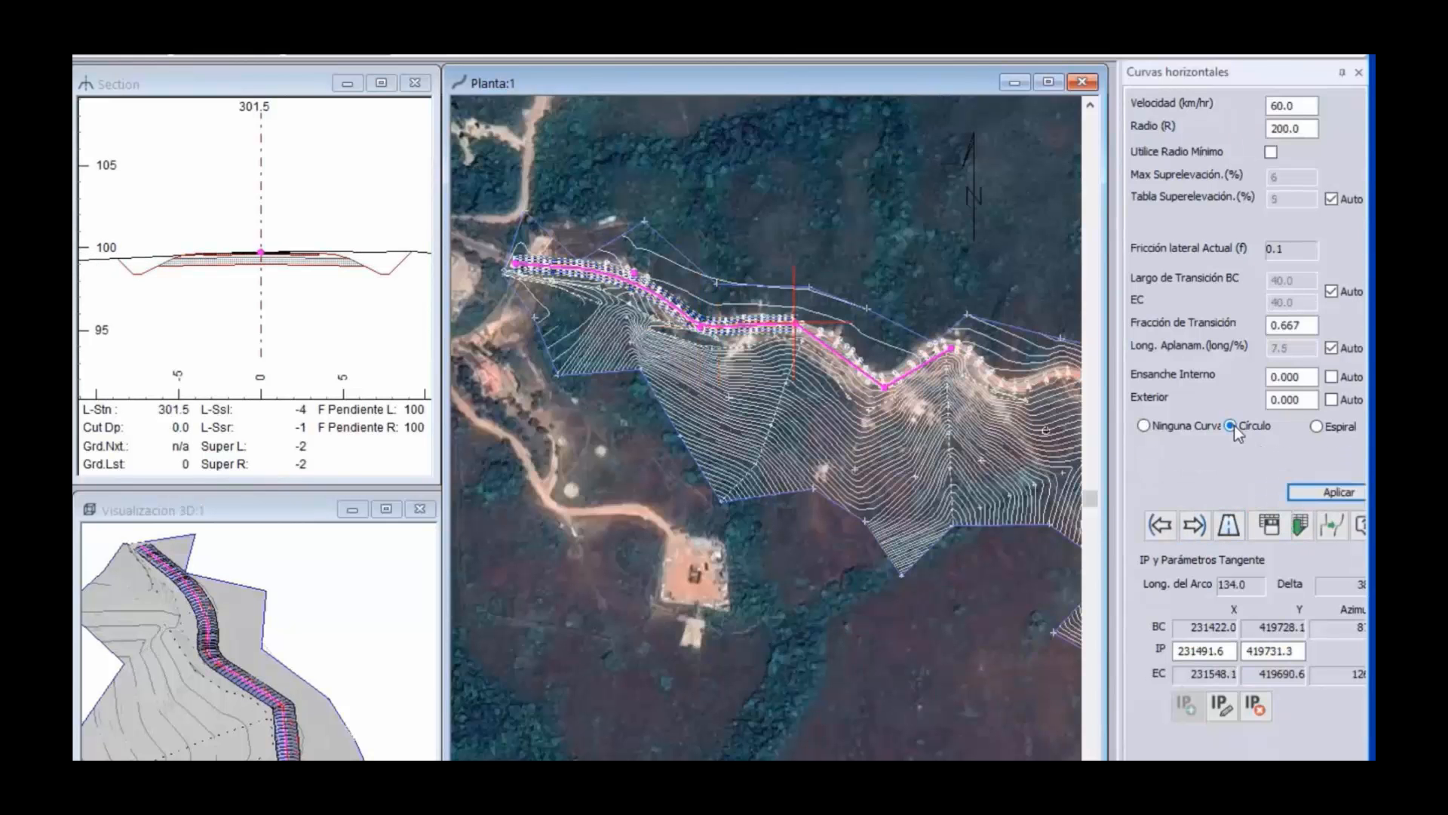
pyautogui.click(1292, 491)
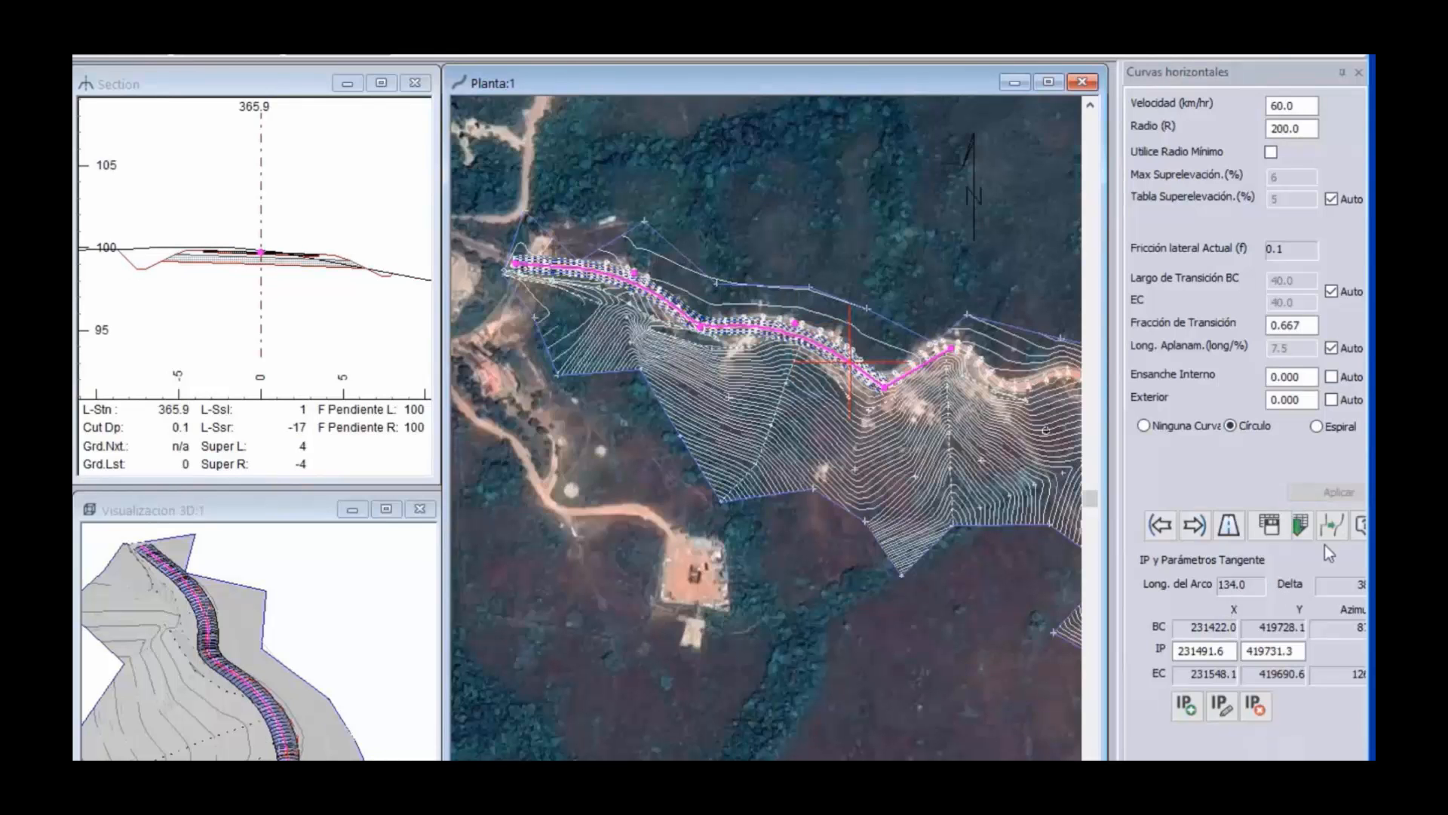
pyautogui.click(1331, 525)
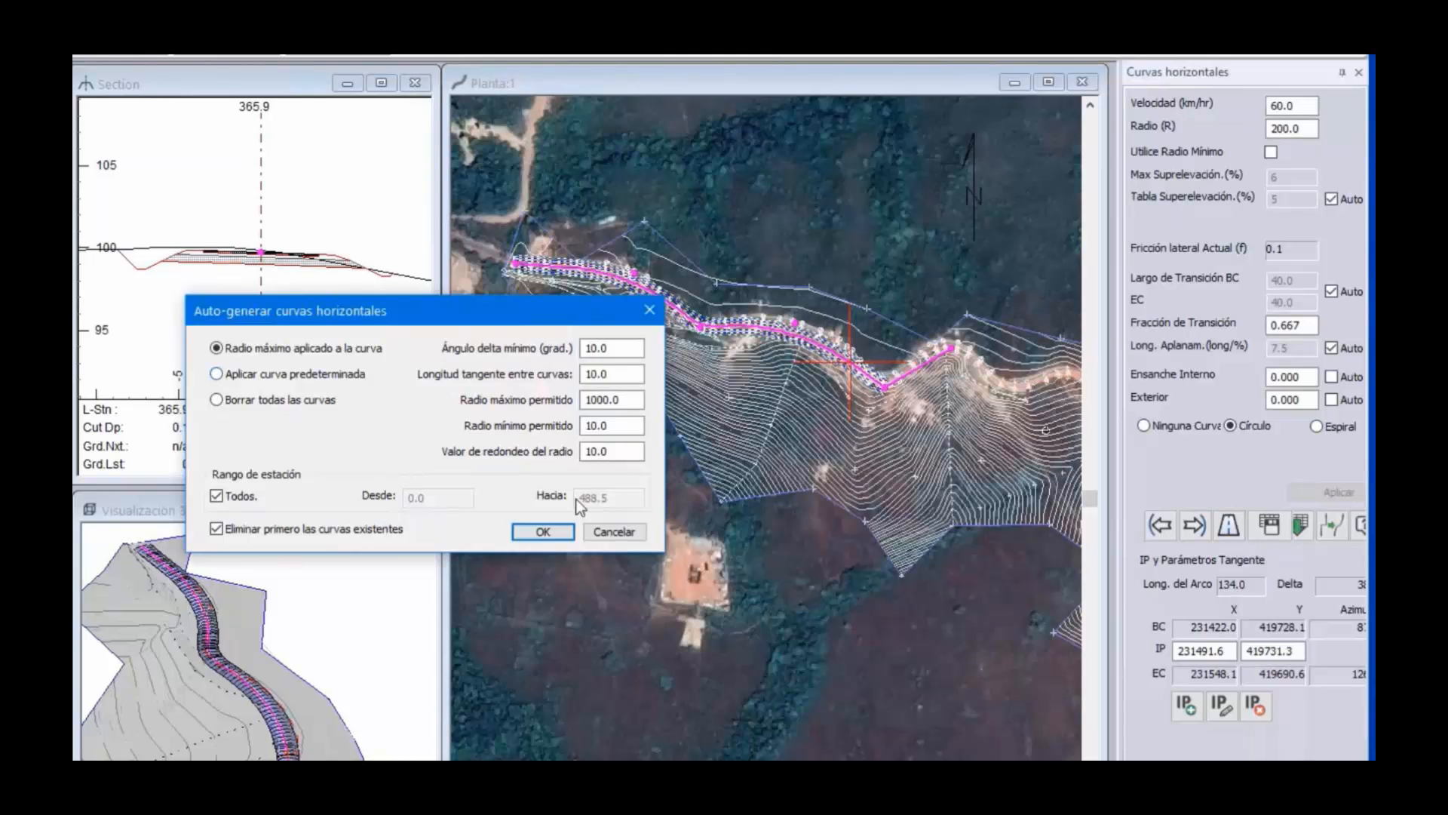
pyautogui.click(613, 531)
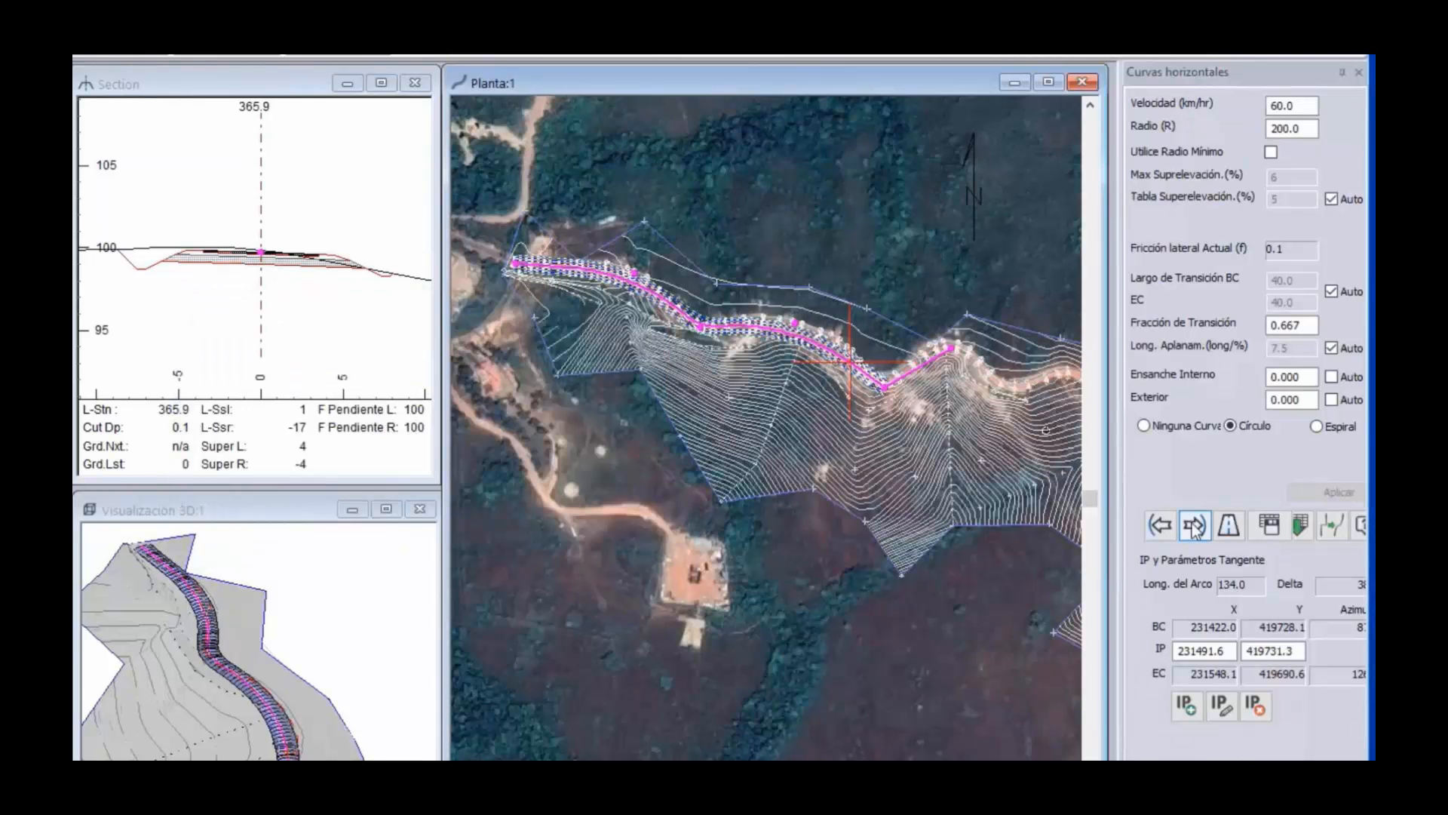
# Apply a circular curve with a 20 m radius to the fifth IP and advance to the alignment's last IP
pyautogui.click(1194, 525)
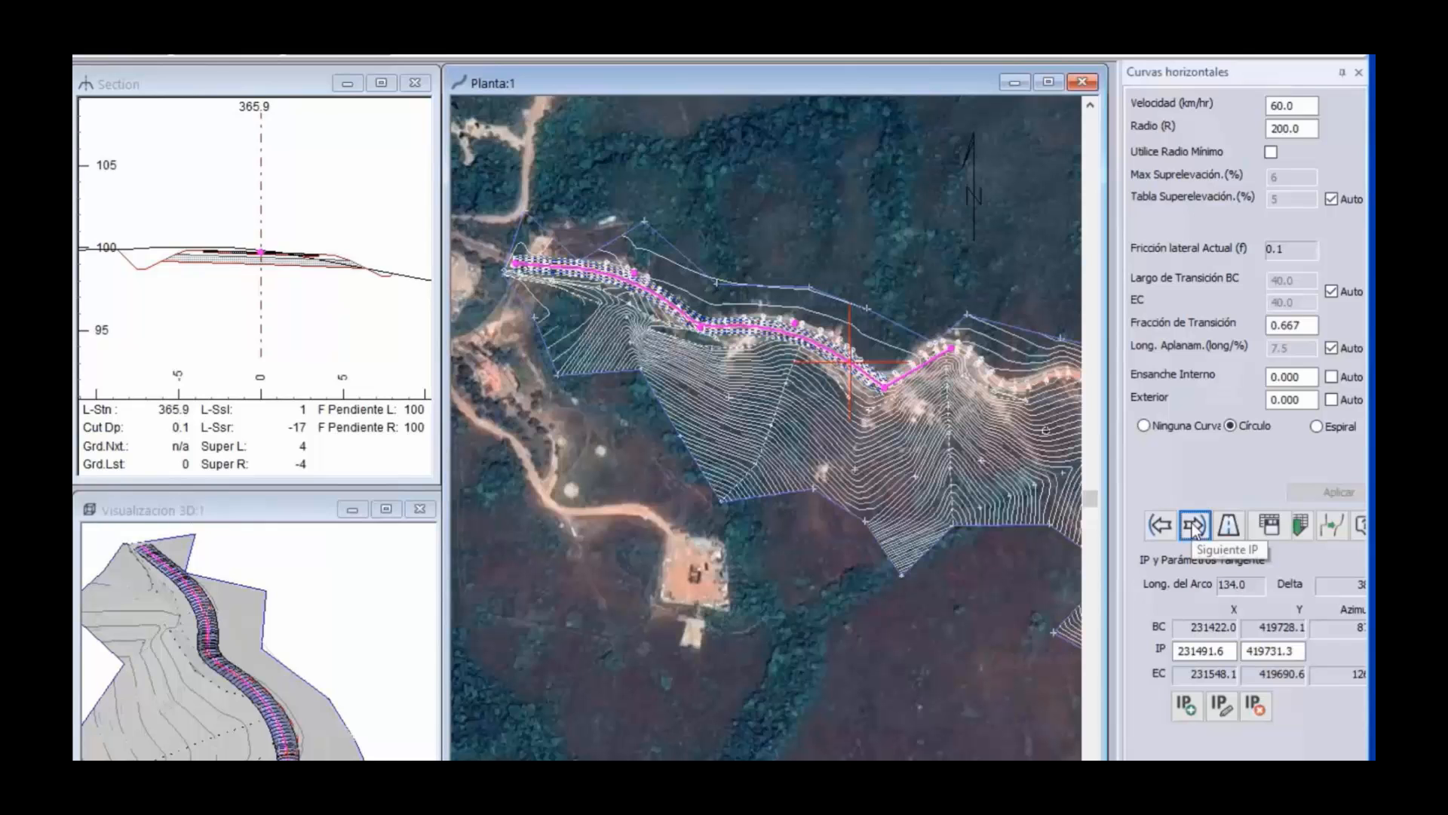
pyautogui.click(1231, 425)
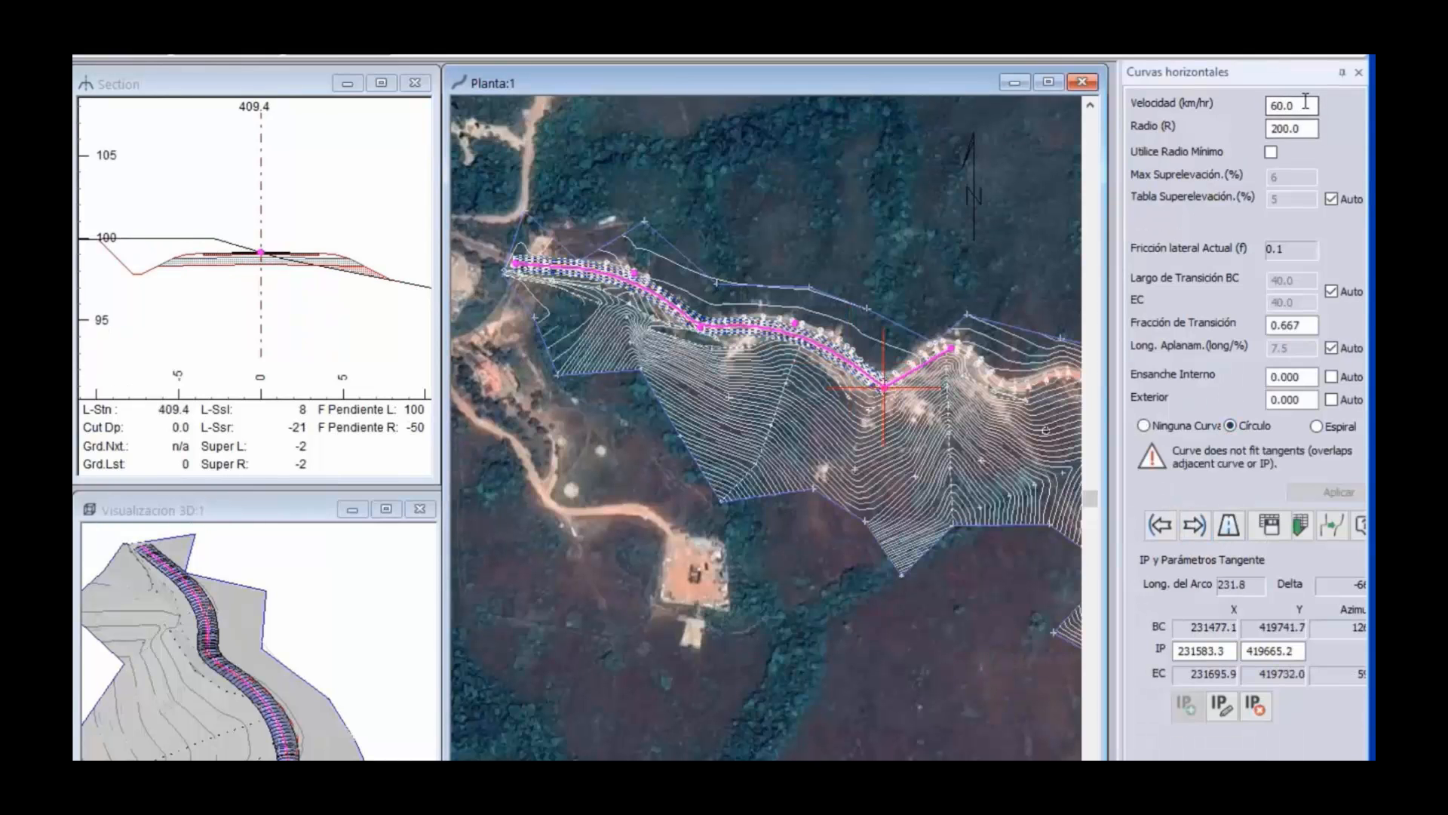
pyautogui.click(1278, 129)
pyautogui.press('Delete')
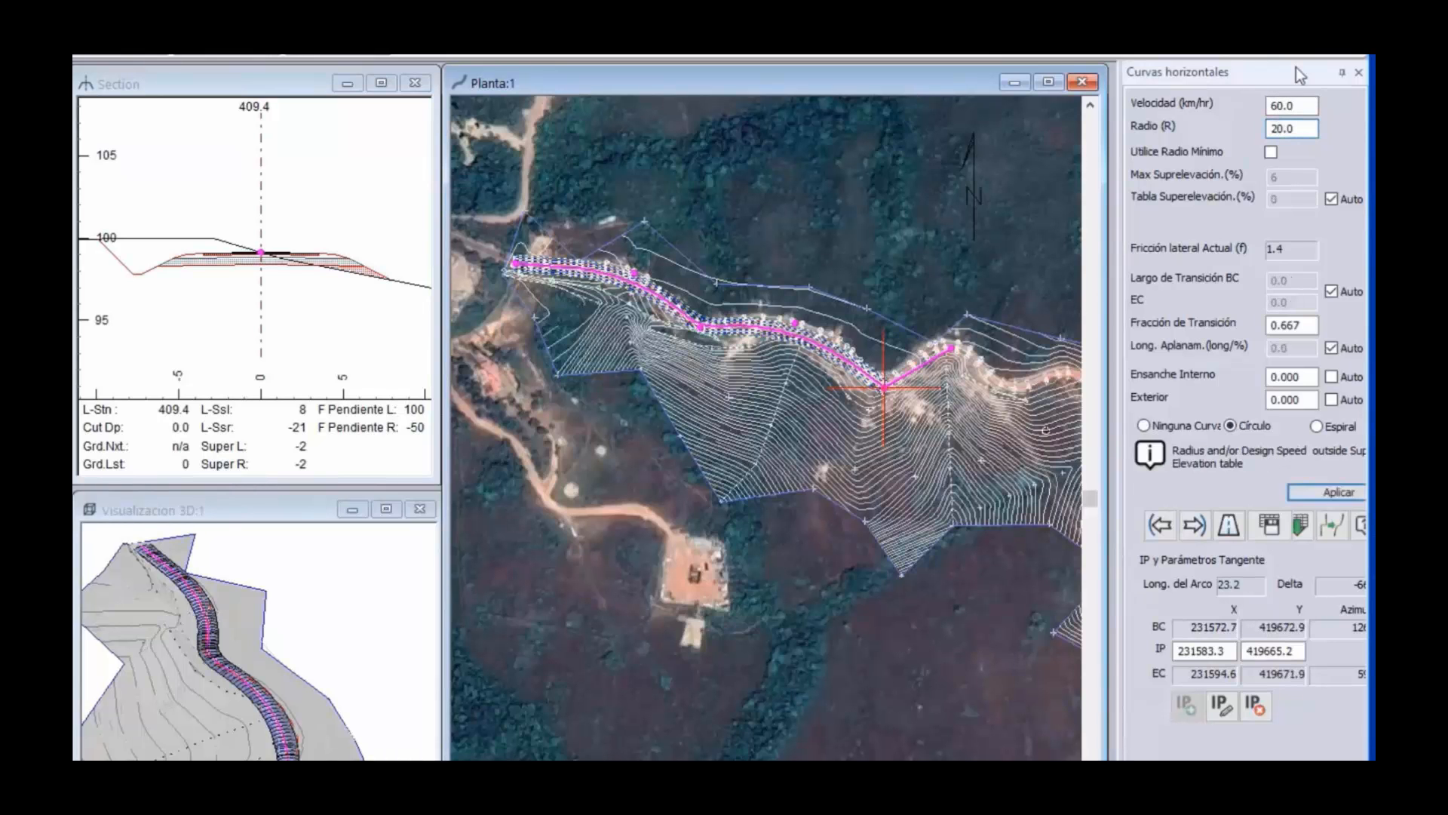
pyautogui.click(1301, 495)
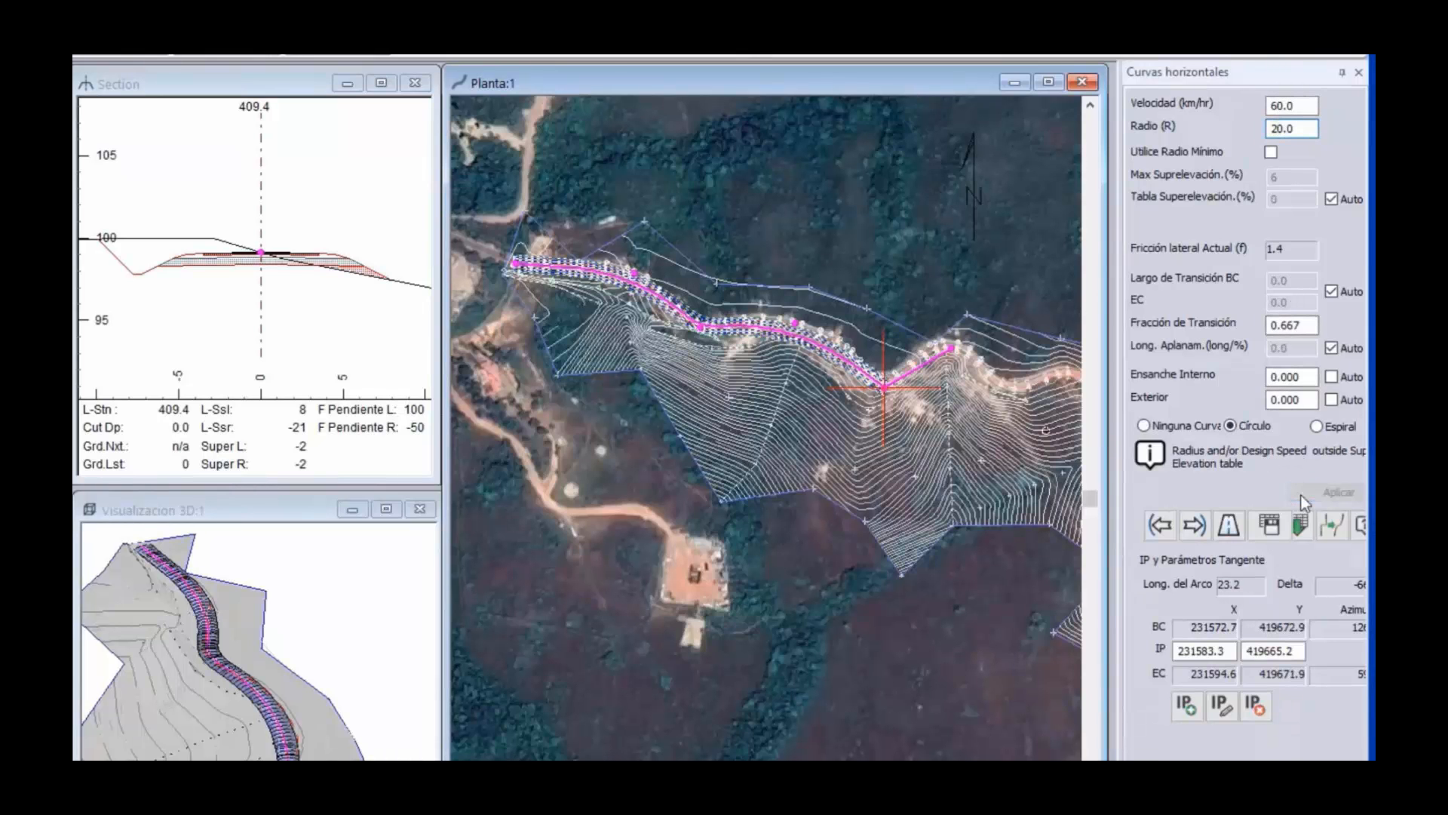
pyautogui.click(1194, 527)
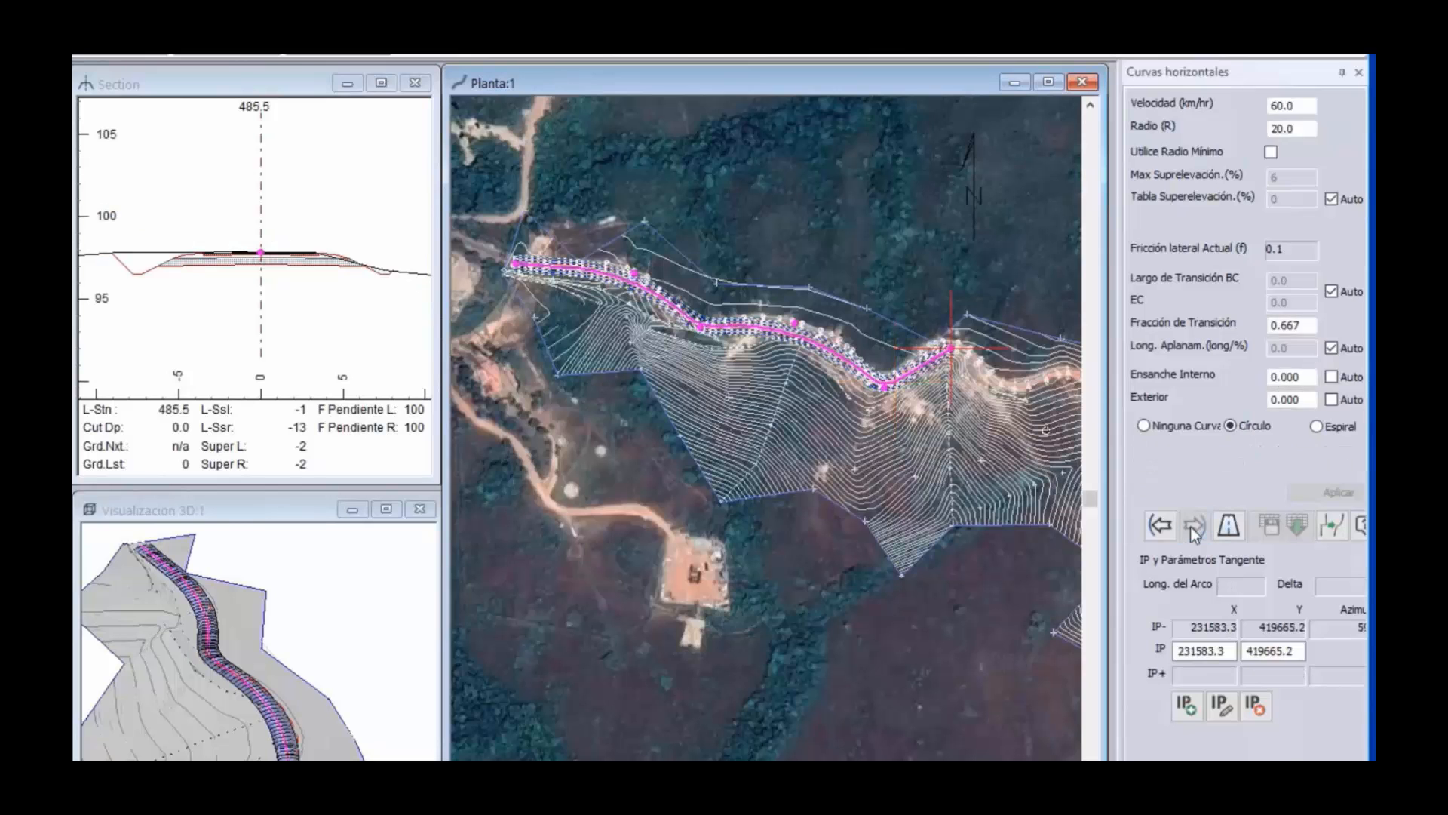
# Adjust the fourth IP to about 231492.9, 419734.0 and the second to about 231326.4, 419785.6 in plan, then restore the selection tool
pyautogui.moveTo(893, 346); pyautogui.dragTo(939, 337, button='middle')
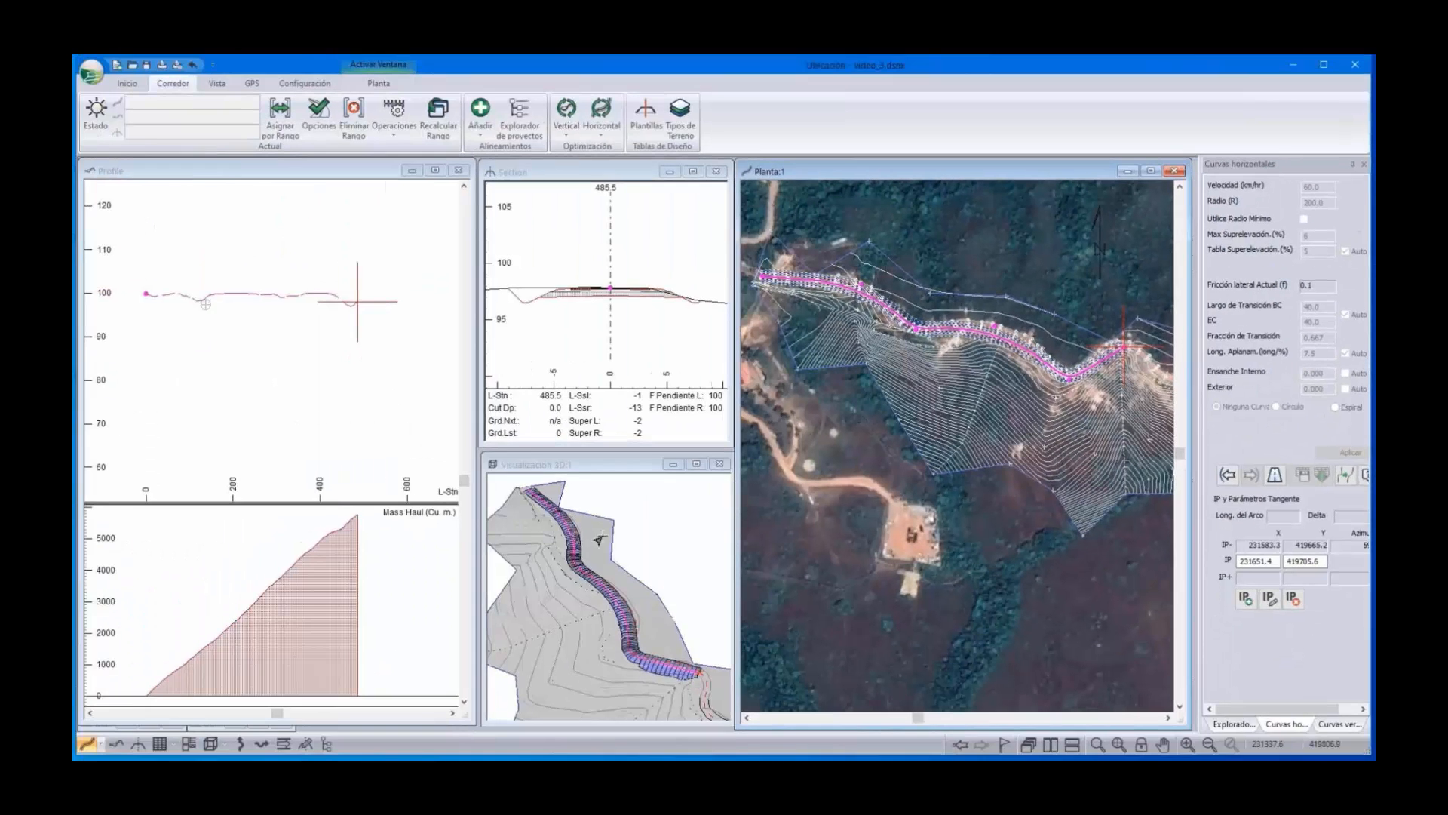
pyautogui.scroll(-1, 968, 335)
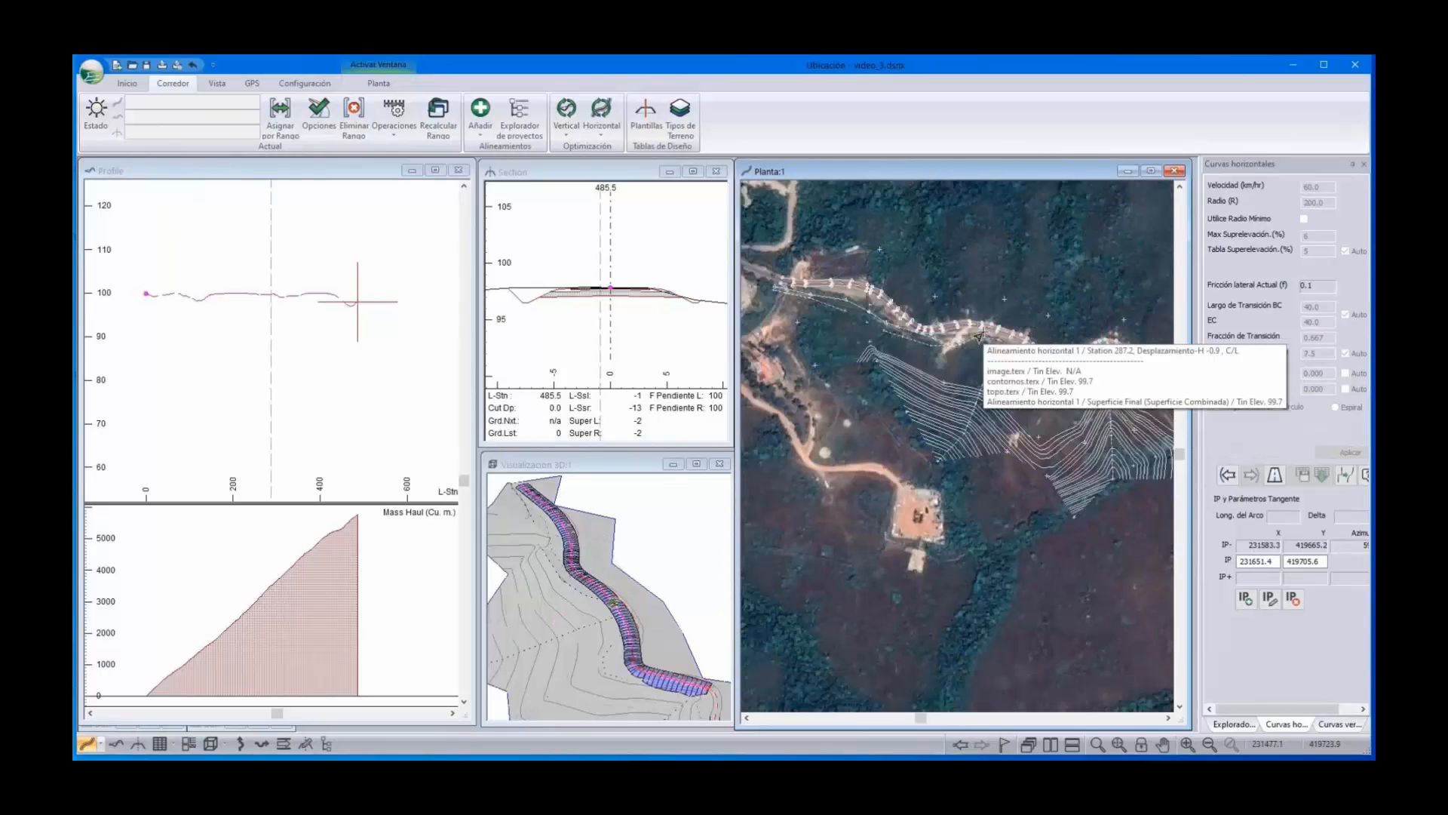
pyautogui.rightClick(954, 417)
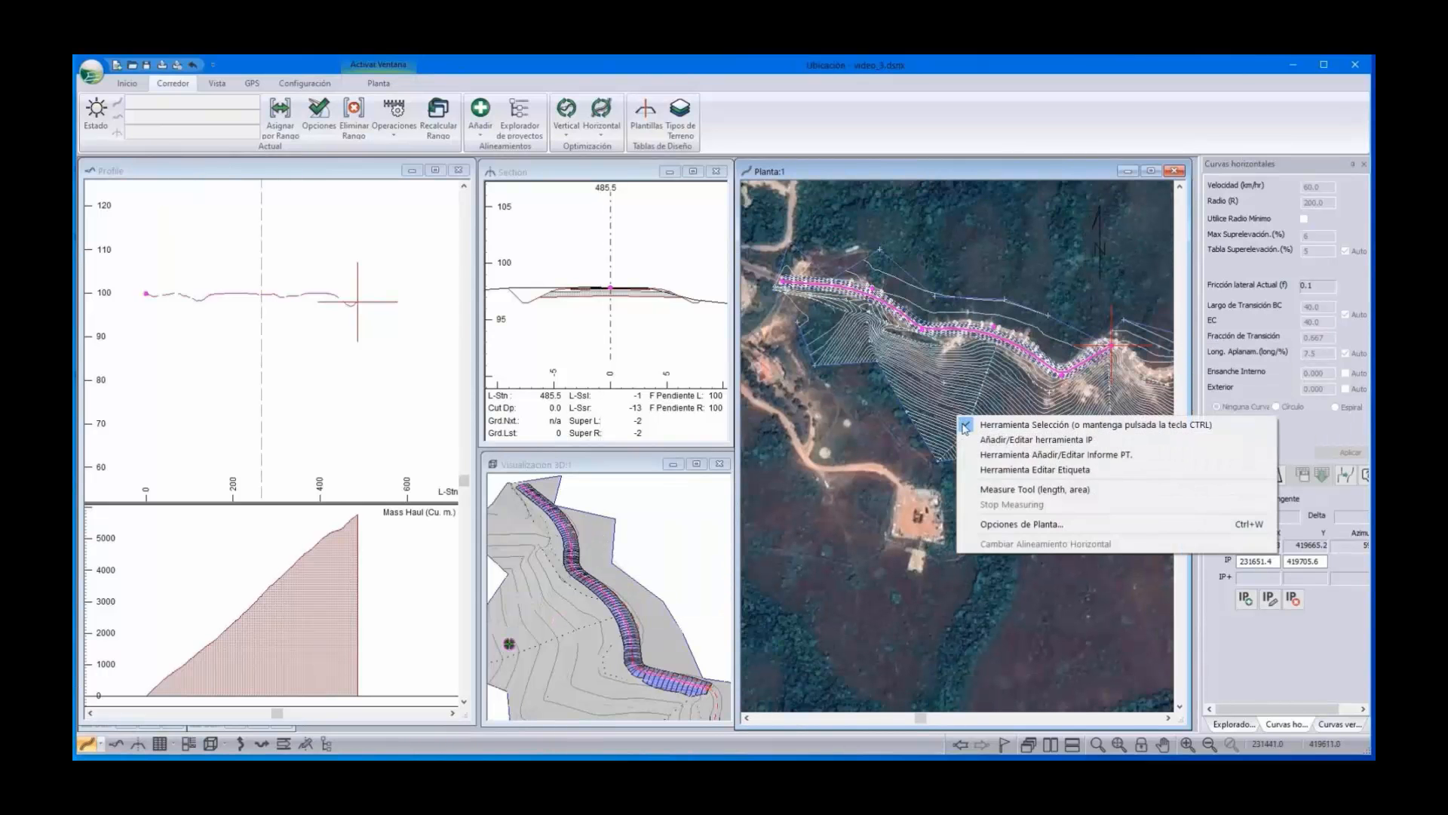
pyautogui.click(972, 440)
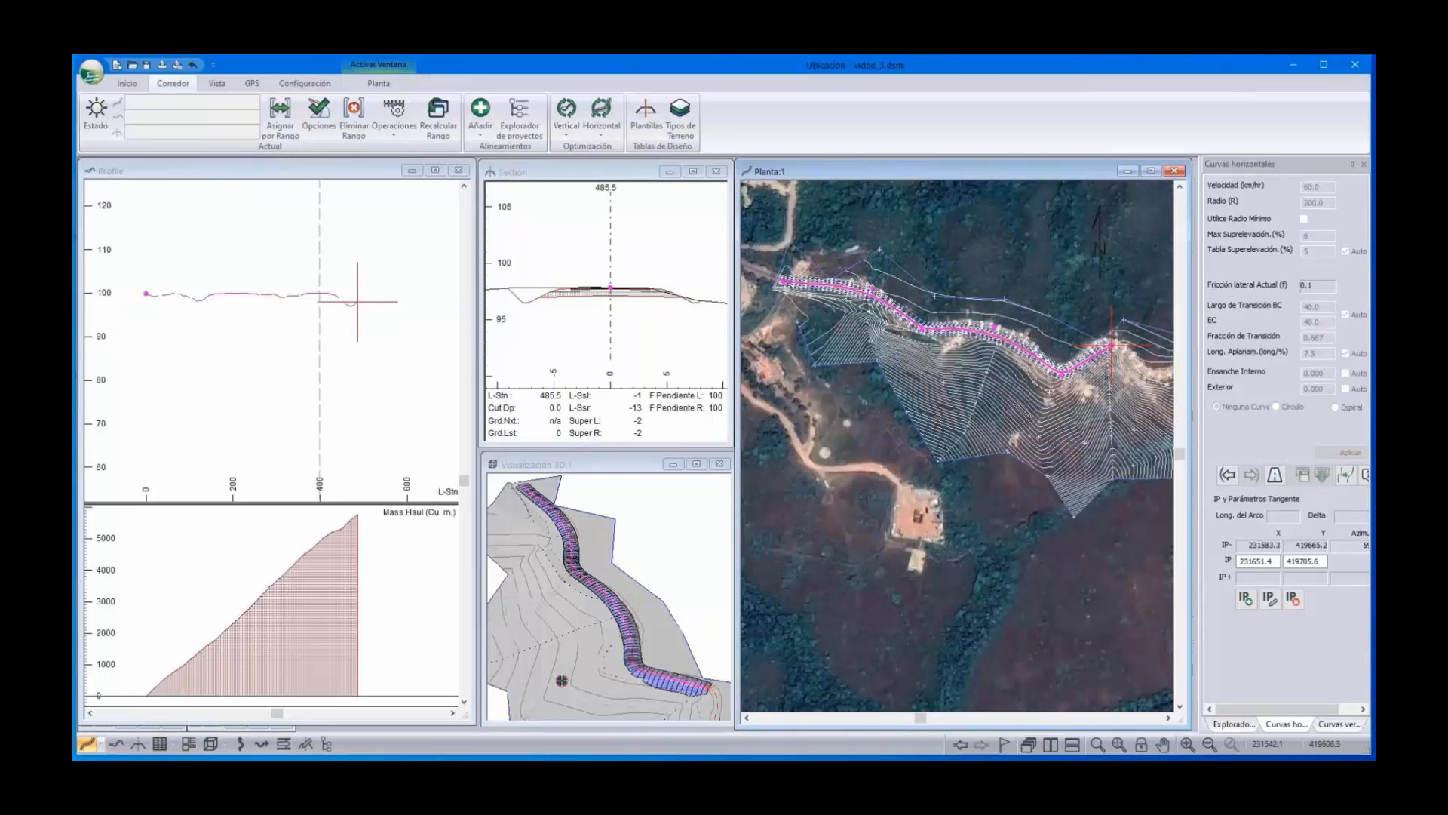
pyautogui.click(994, 325)
pyautogui.click(994, 324)
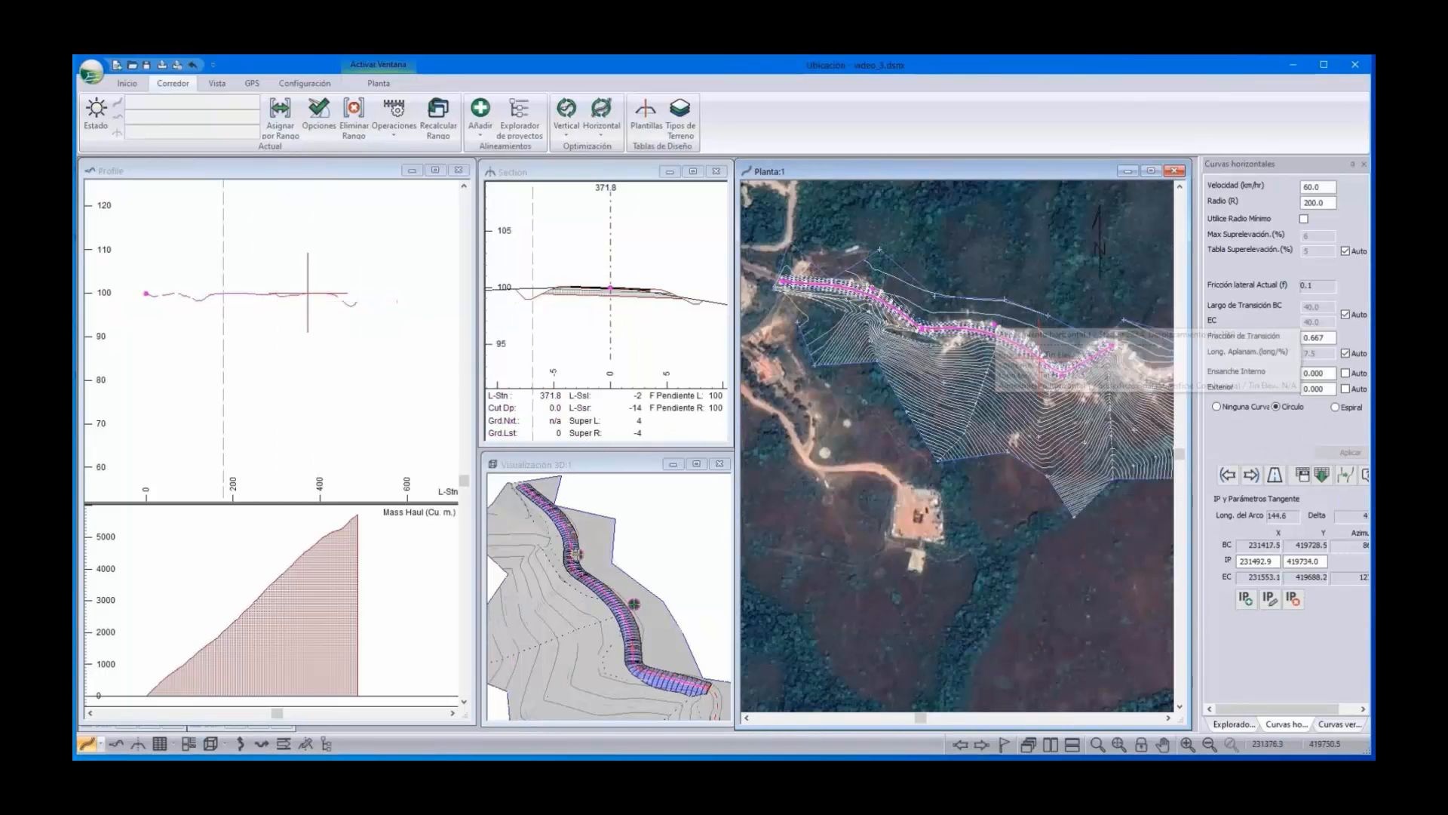
pyautogui.click(872, 283)
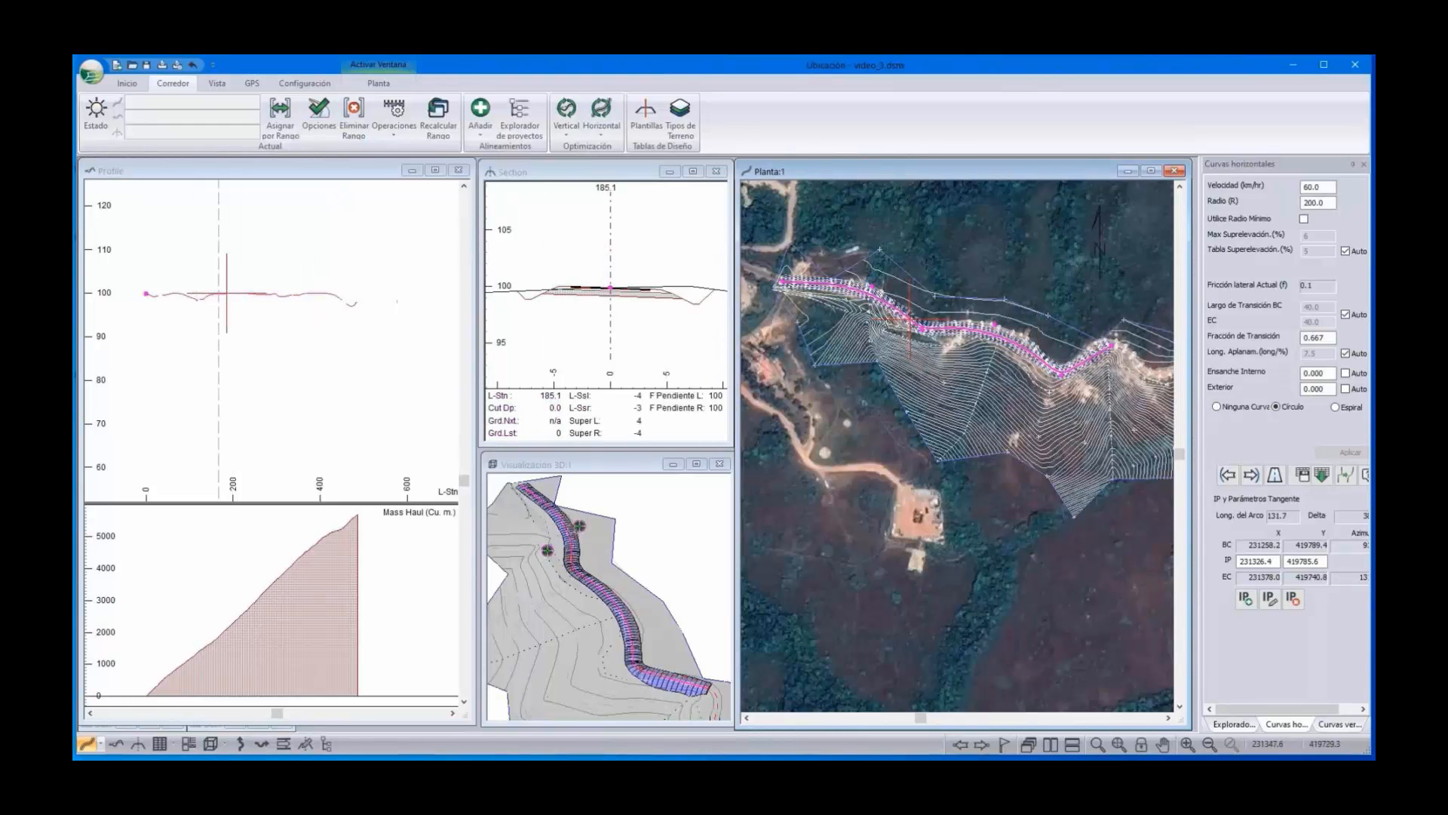
pyautogui.scroll(-1, 875, 310)
pyautogui.scroll(-1, 986, 369)
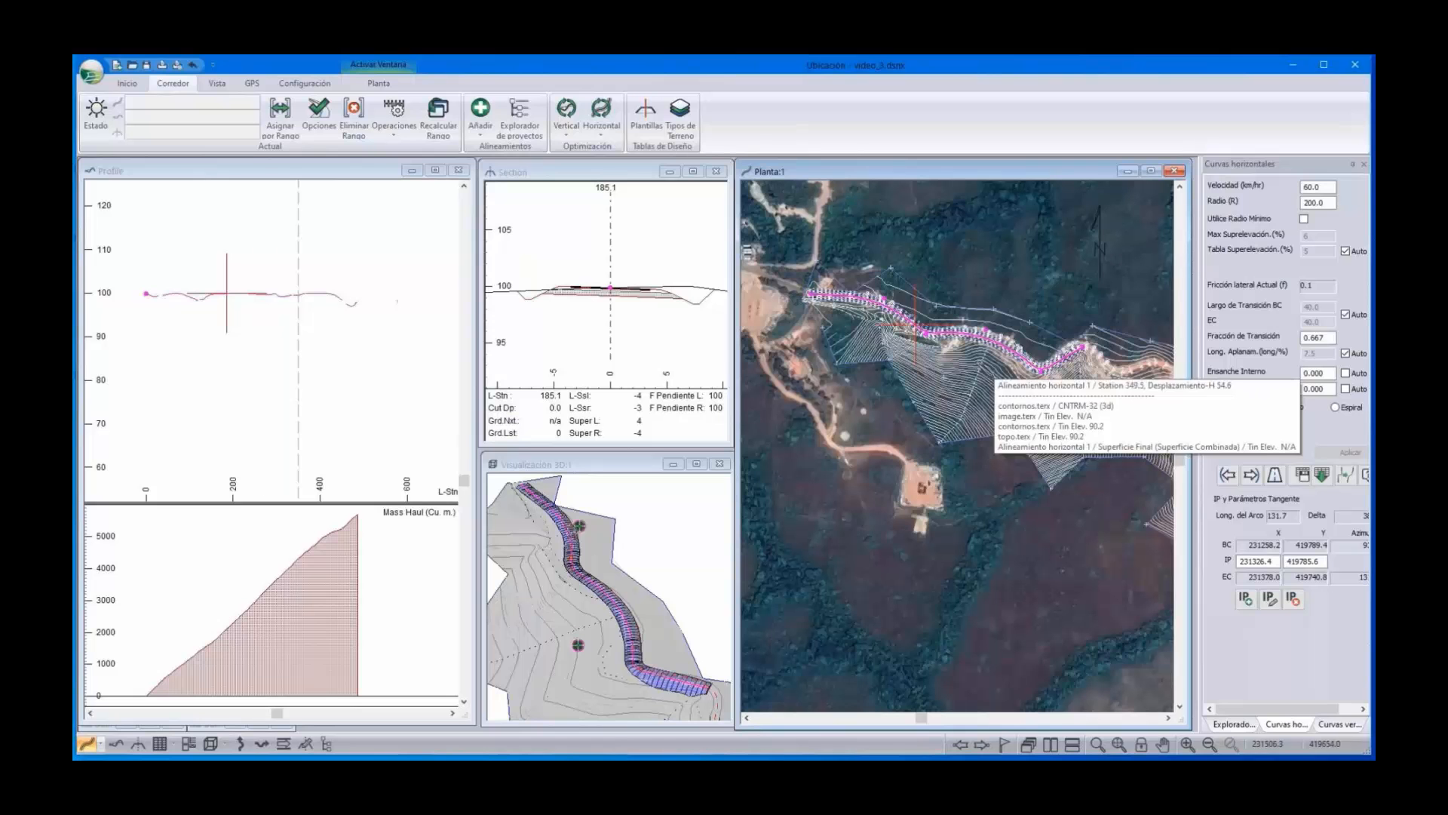
pyautogui.rightClick(972, 279)
pyautogui.click(1003, 293)
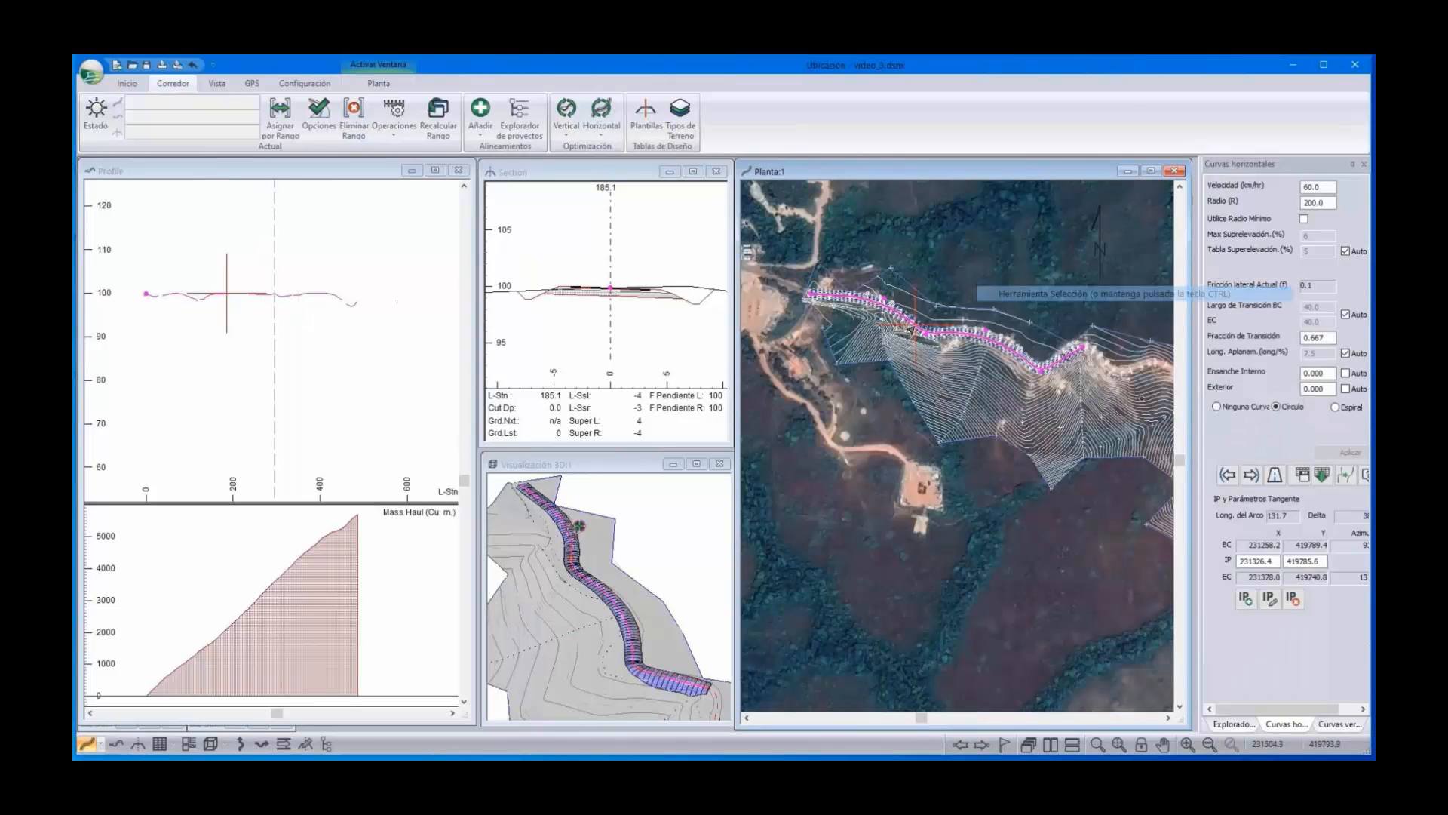
# Hide the background (Fondo) in the plan window's display options
pyautogui.click(521, 585)
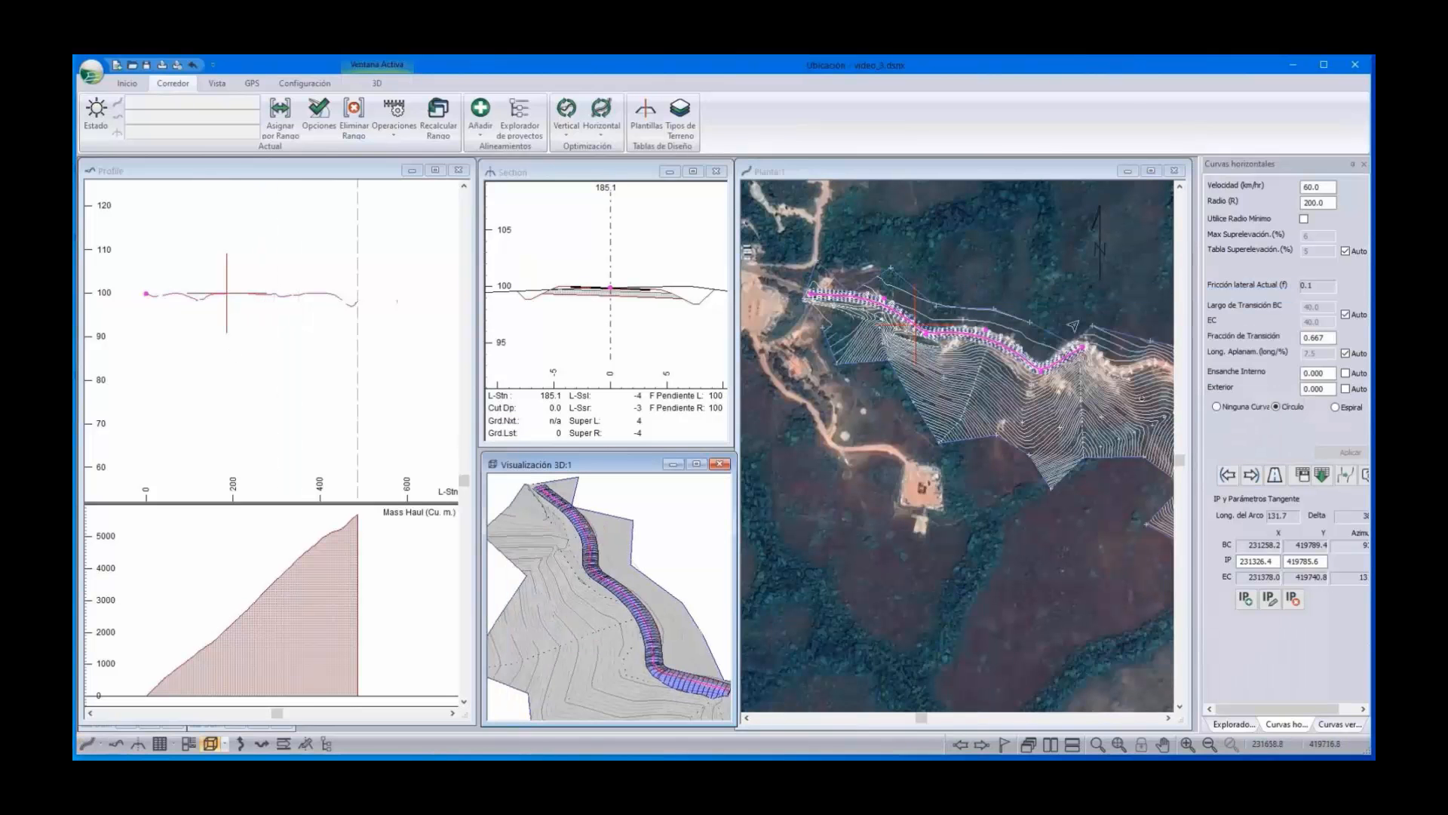
pyautogui.rightClick(1002, 271)
pyautogui.click(1045, 377)
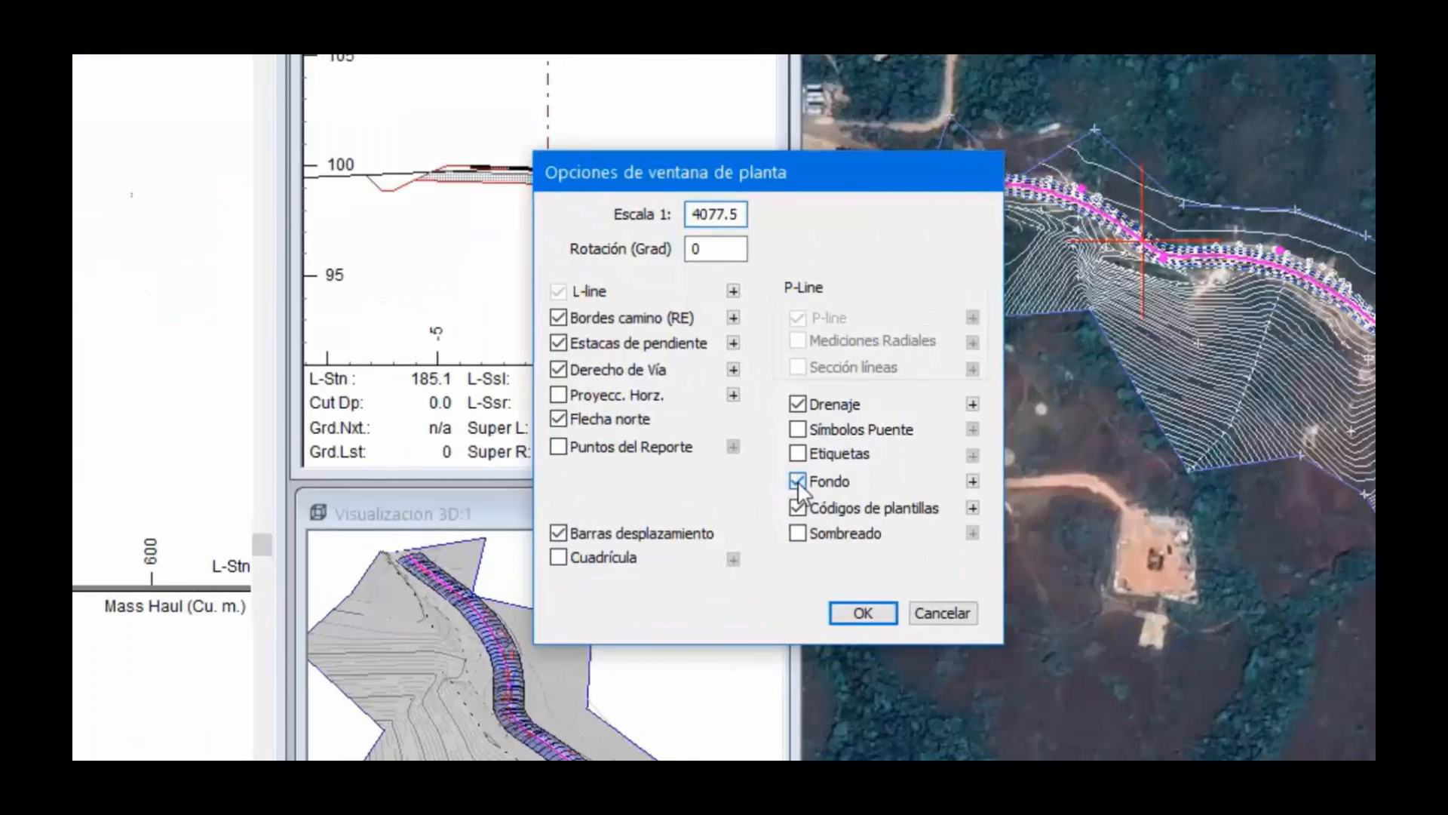
pyautogui.click(739, 449)
pyautogui.click(865, 614)
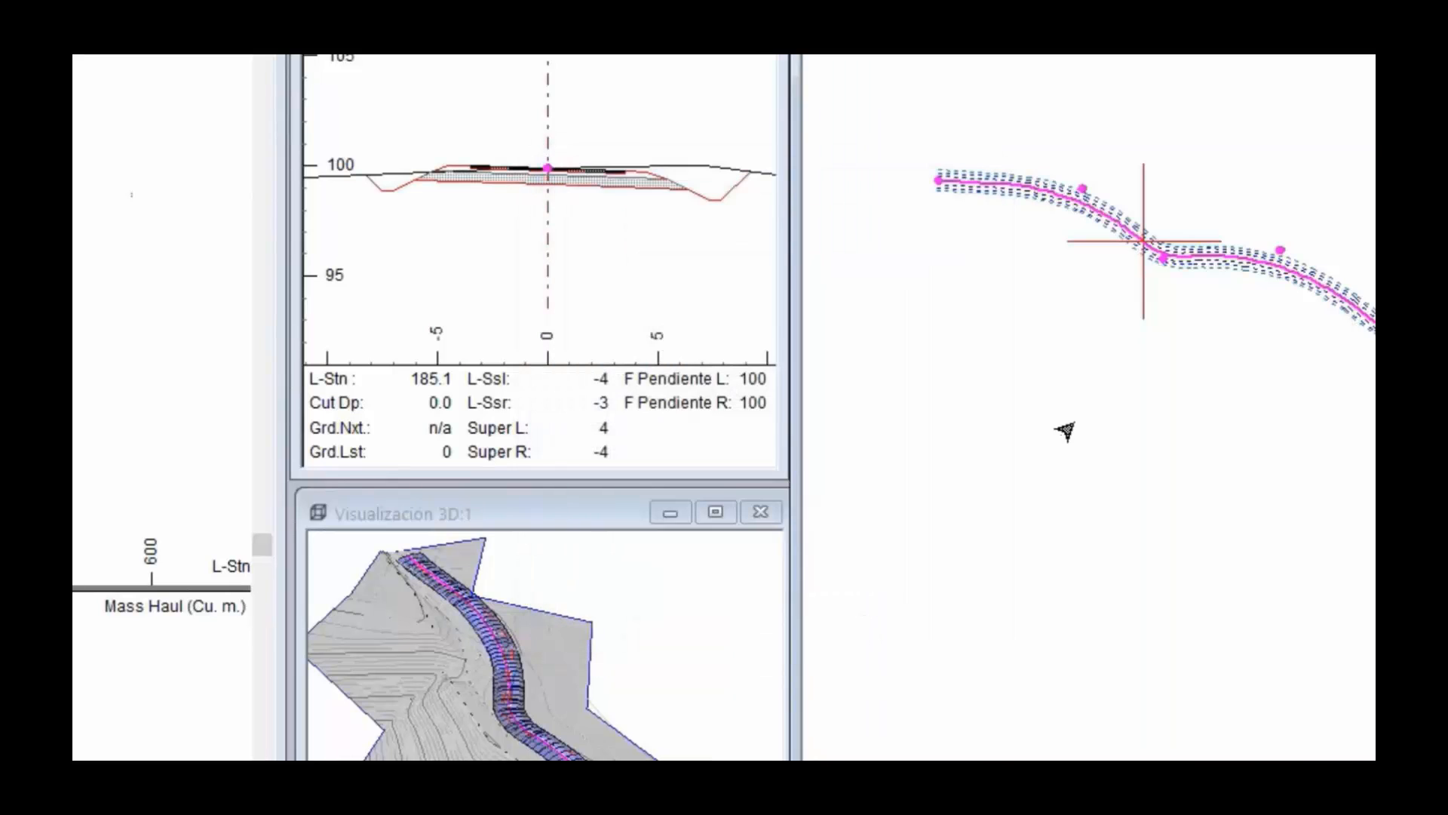
# Enable labels (Etiquetas) in the plan window and turn off the User Defined label while keeping the BC/EC and curve IP labels
pyautogui.rightClick(1076, 421)
pyautogui.click(1139, 637)
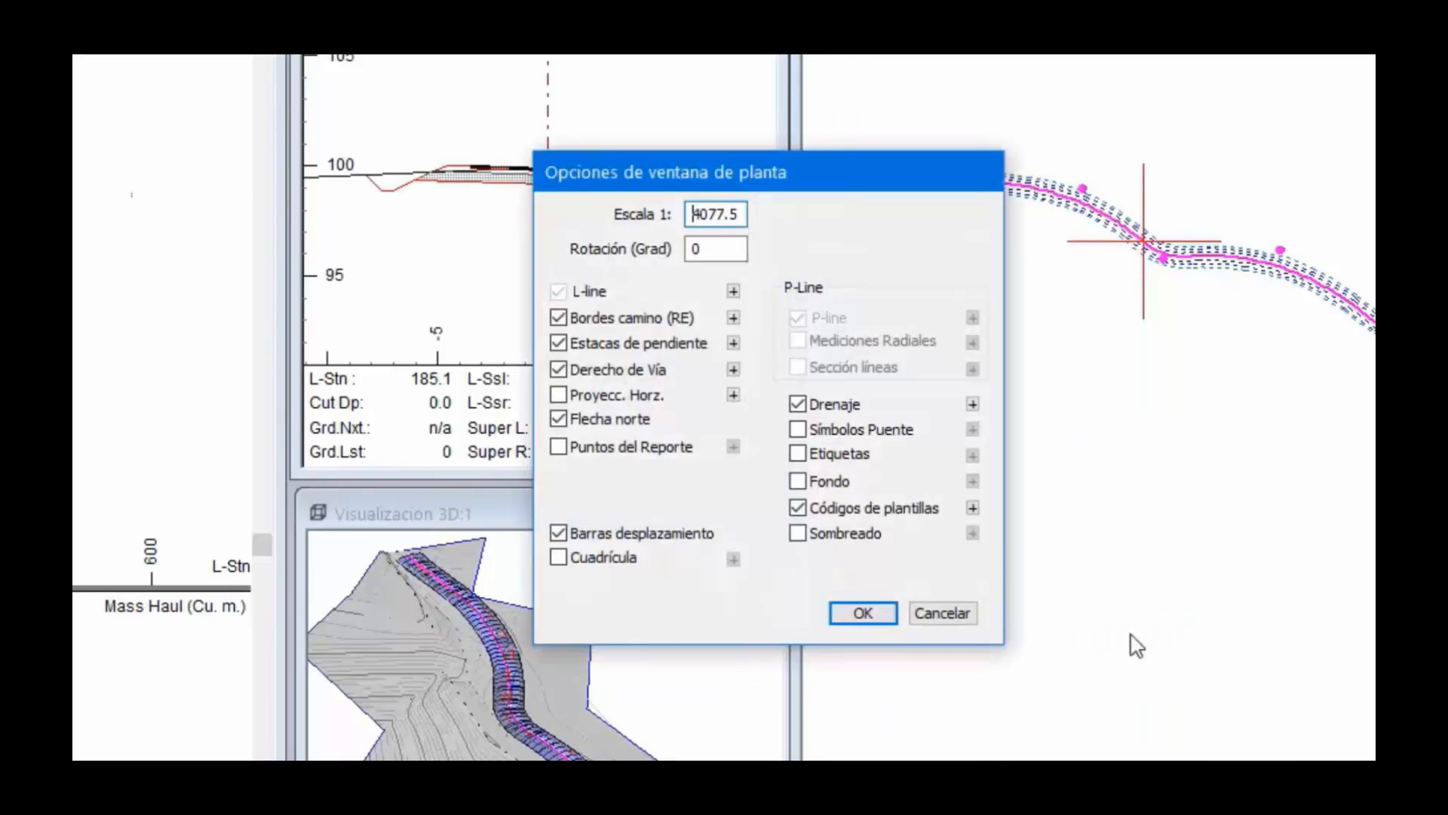
pyautogui.click(798, 456)
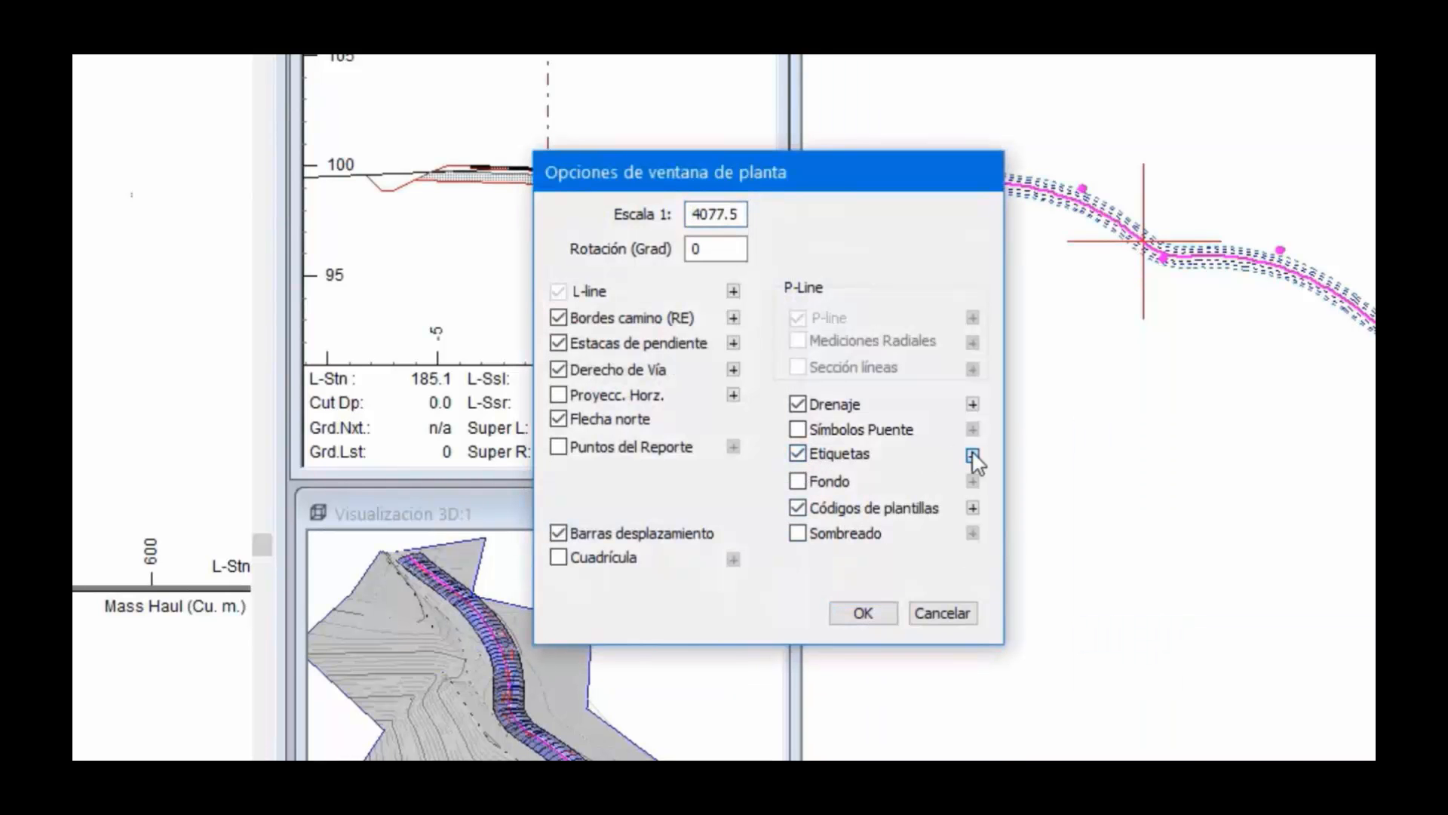
pyautogui.click(972, 456)
pyautogui.click(670, 513)
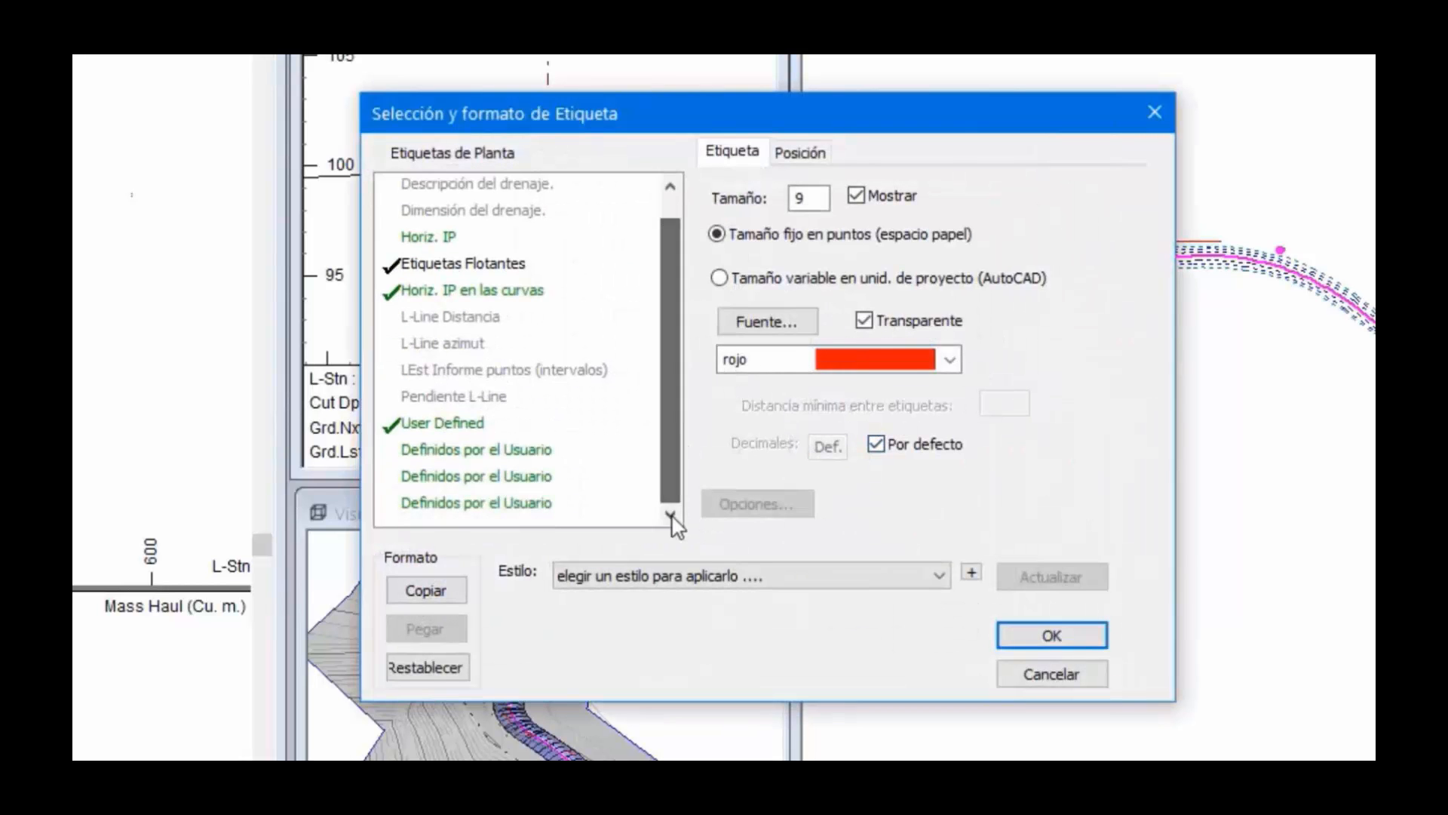
pyautogui.click(451, 422)
pyautogui.click(451, 422)
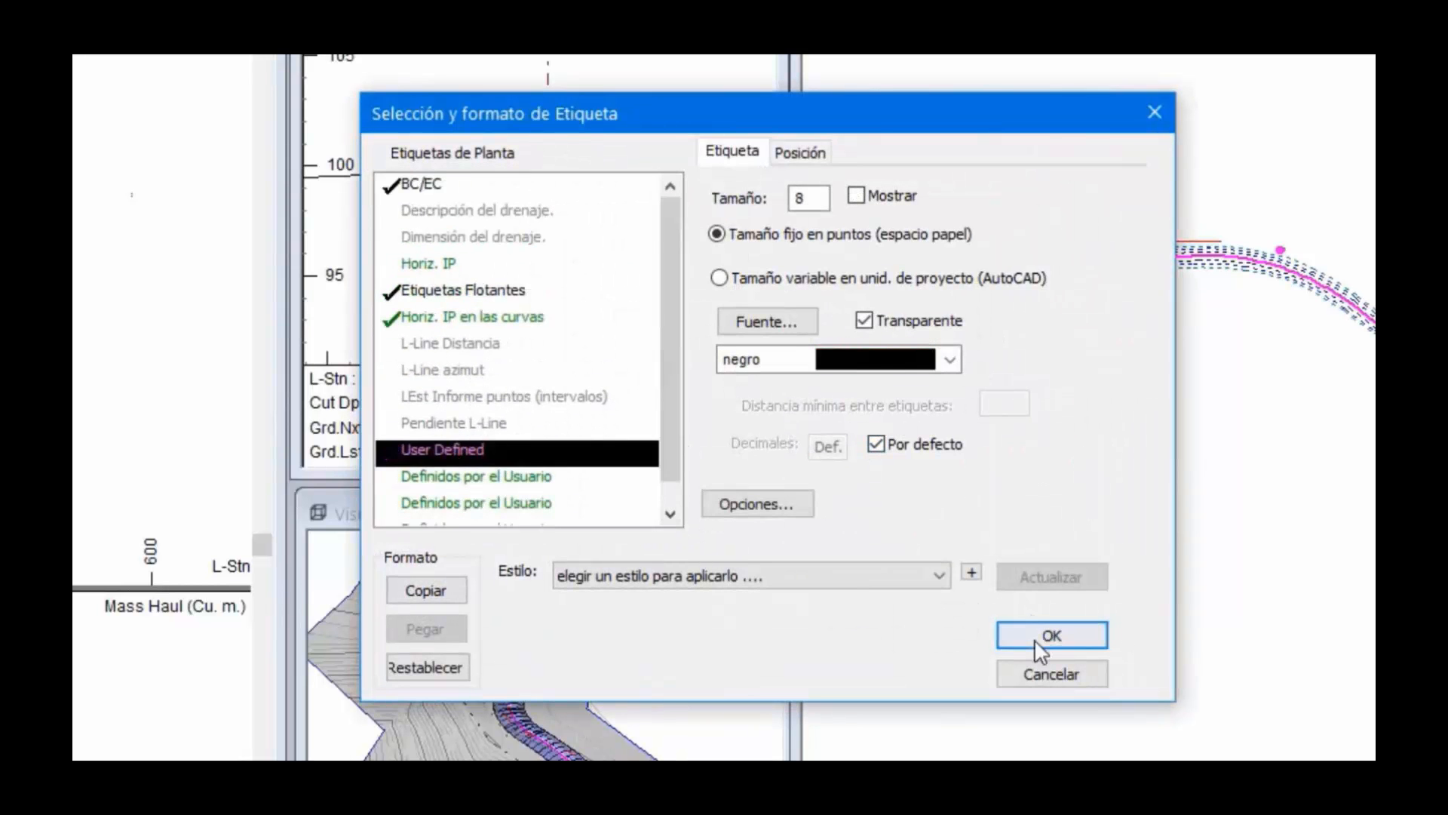
pyautogui.click(1034, 640)
pyautogui.click(866, 614)
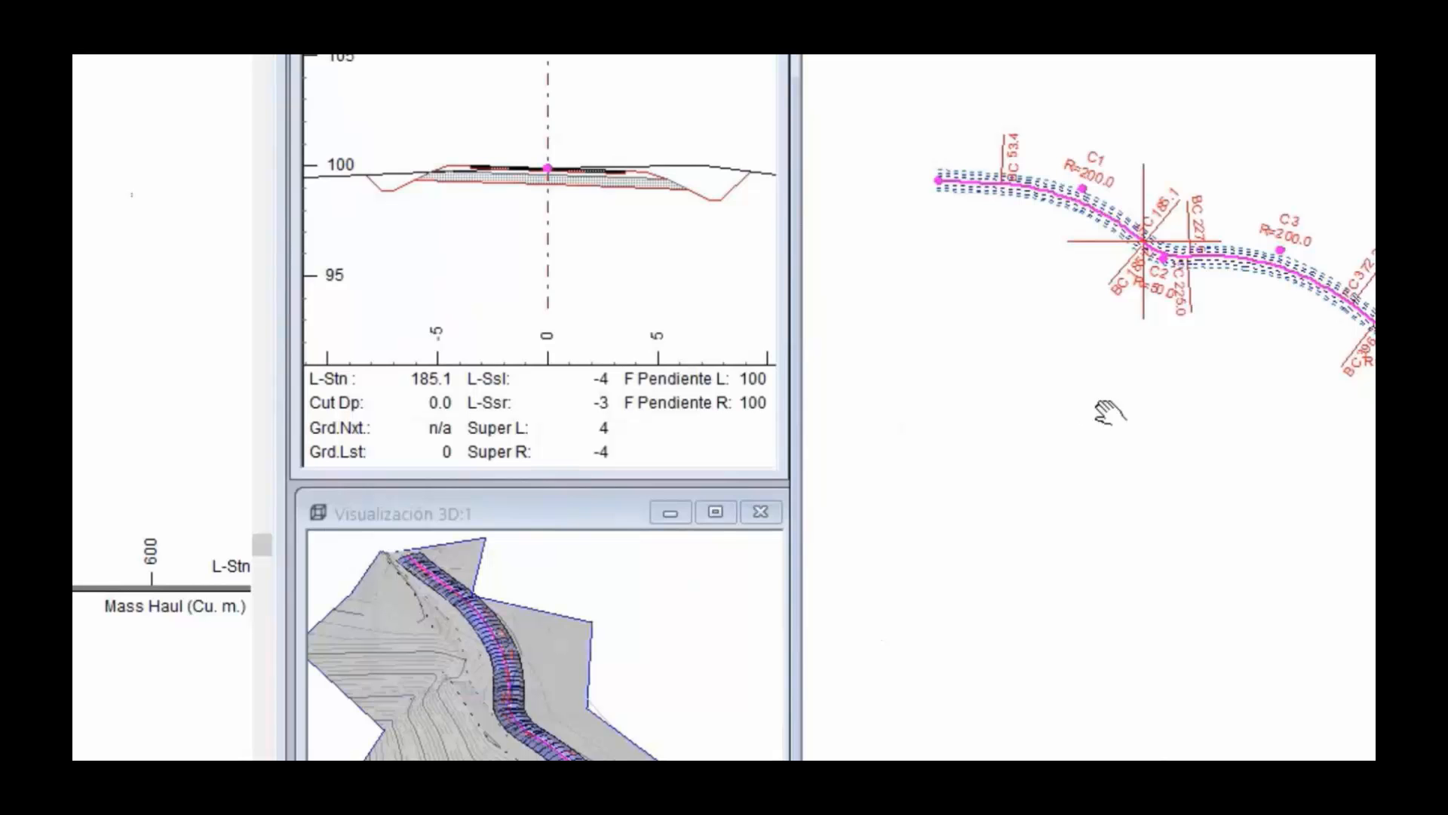
# Examine the curve number, radius and BC/EC station labels along the horizontal alignment in plan
pyautogui.moveTo(1110, 413); pyautogui.dragTo(1133, 487, button='middle')
pyautogui.scroll(5, 1136, 394)
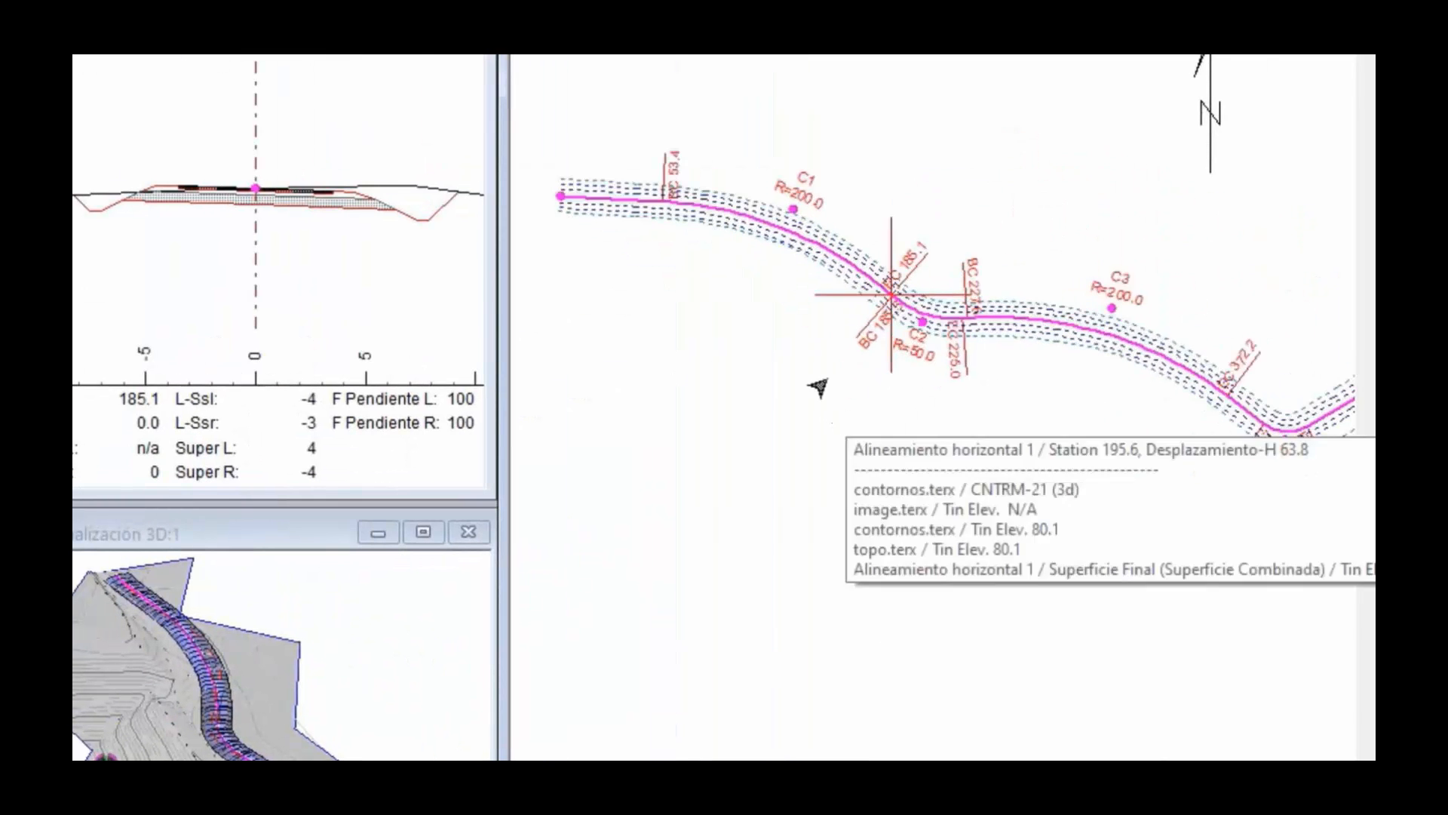
pyautogui.scroll(-3, 698, 233)
pyautogui.scroll(3, 621, 203)
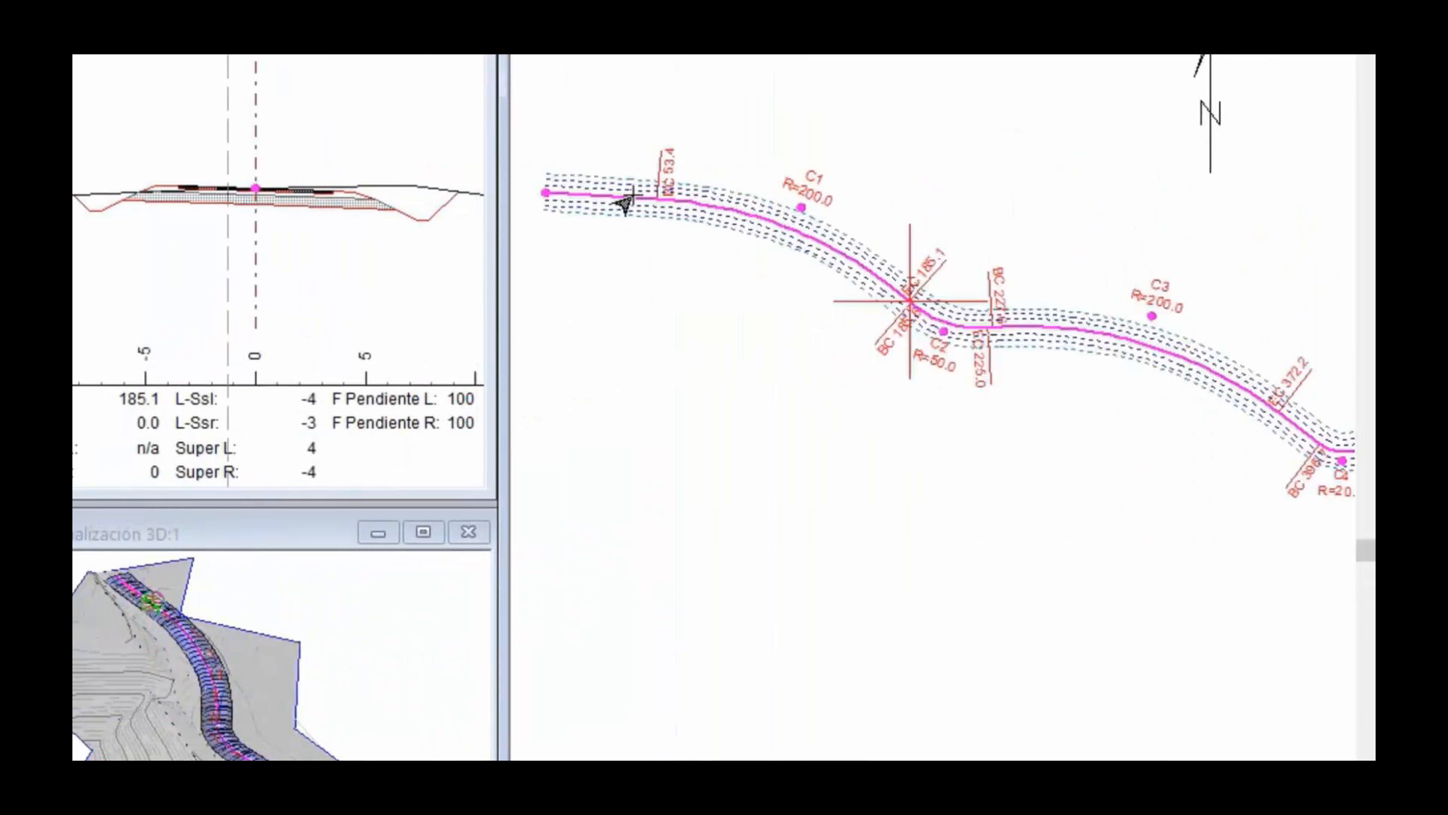
pyautogui.scroll(-1, 1035, 375)
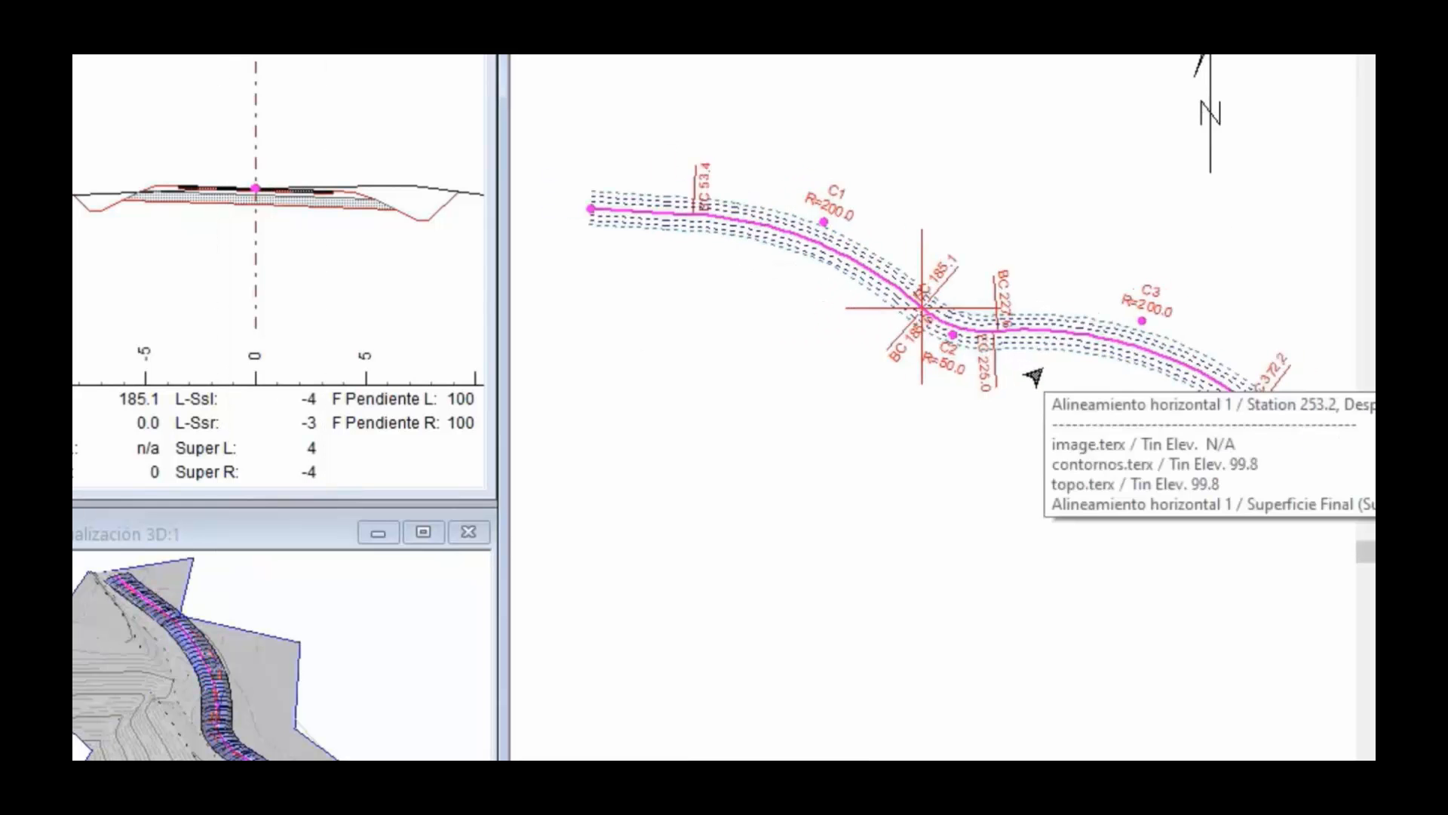
pyautogui.scroll(-2, 1052, 407)
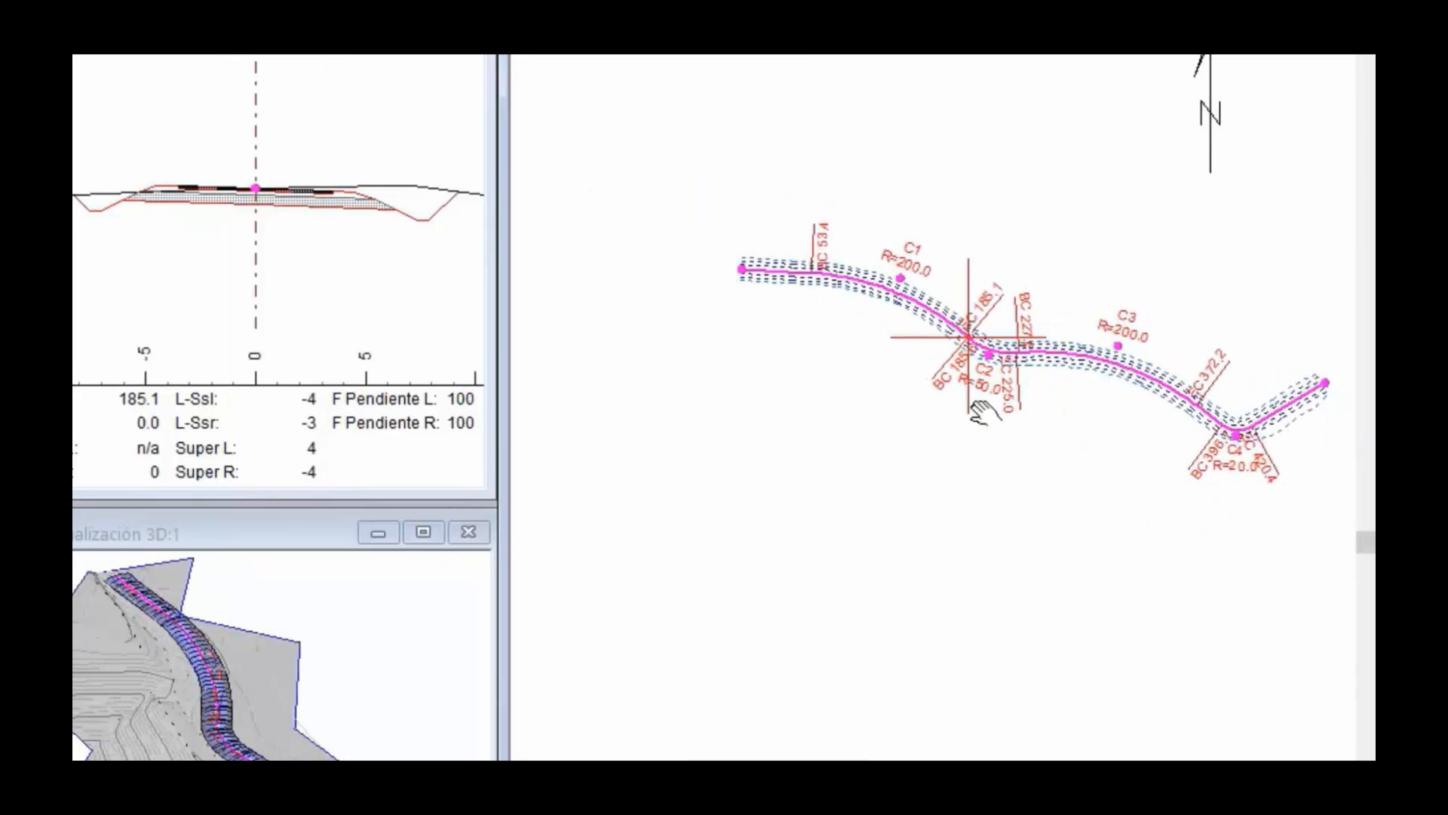
pyautogui.moveTo(980, 411); pyautogui.dragTo(956, 450, button='middle')
pyautogui.scroll(1, 949, 458)
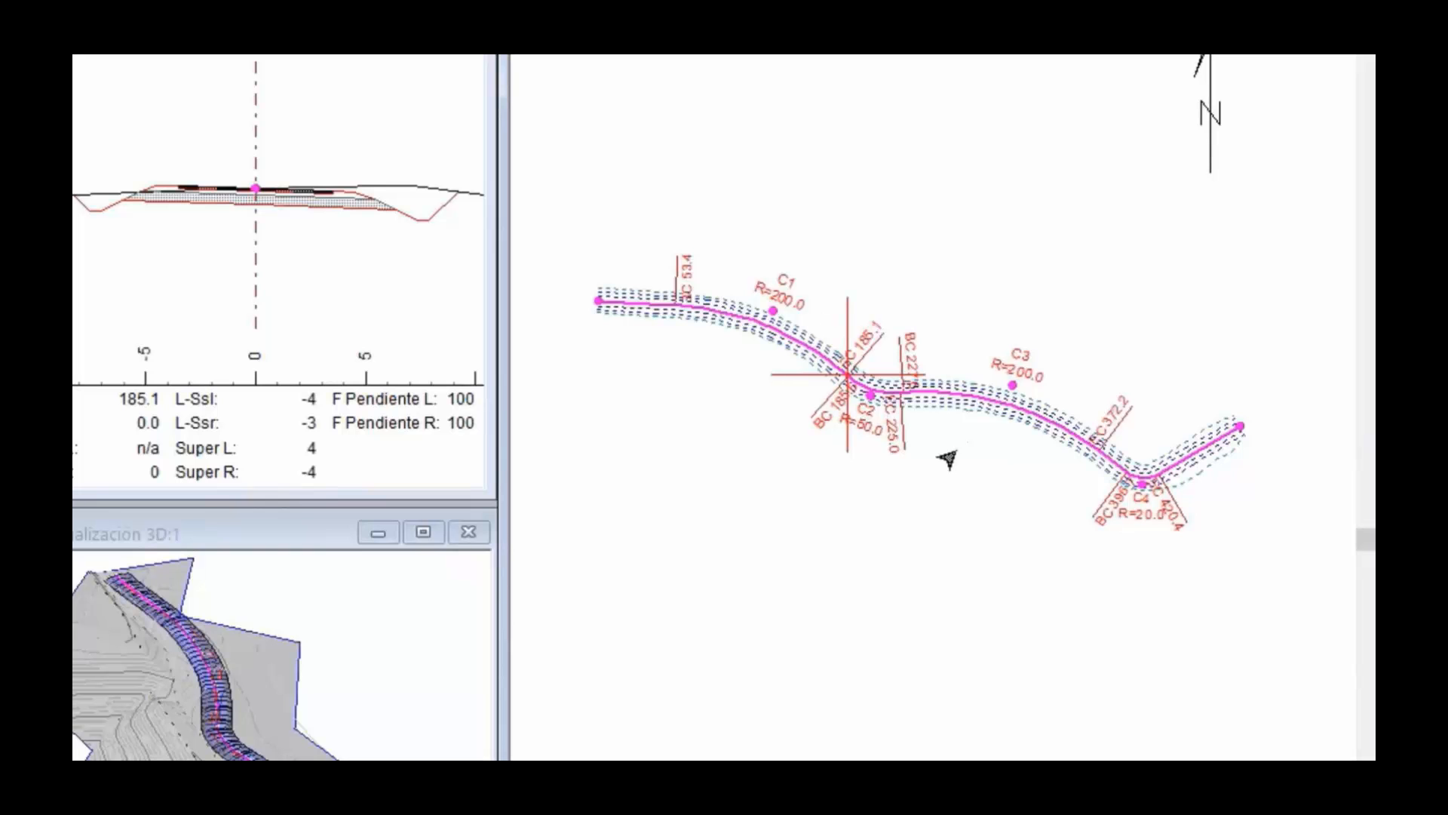
# Turn the background (Fondo) back on in the plan window's display options
pyautogui.rightClick(1034, 211)
pyautogui.click(1087, 421)
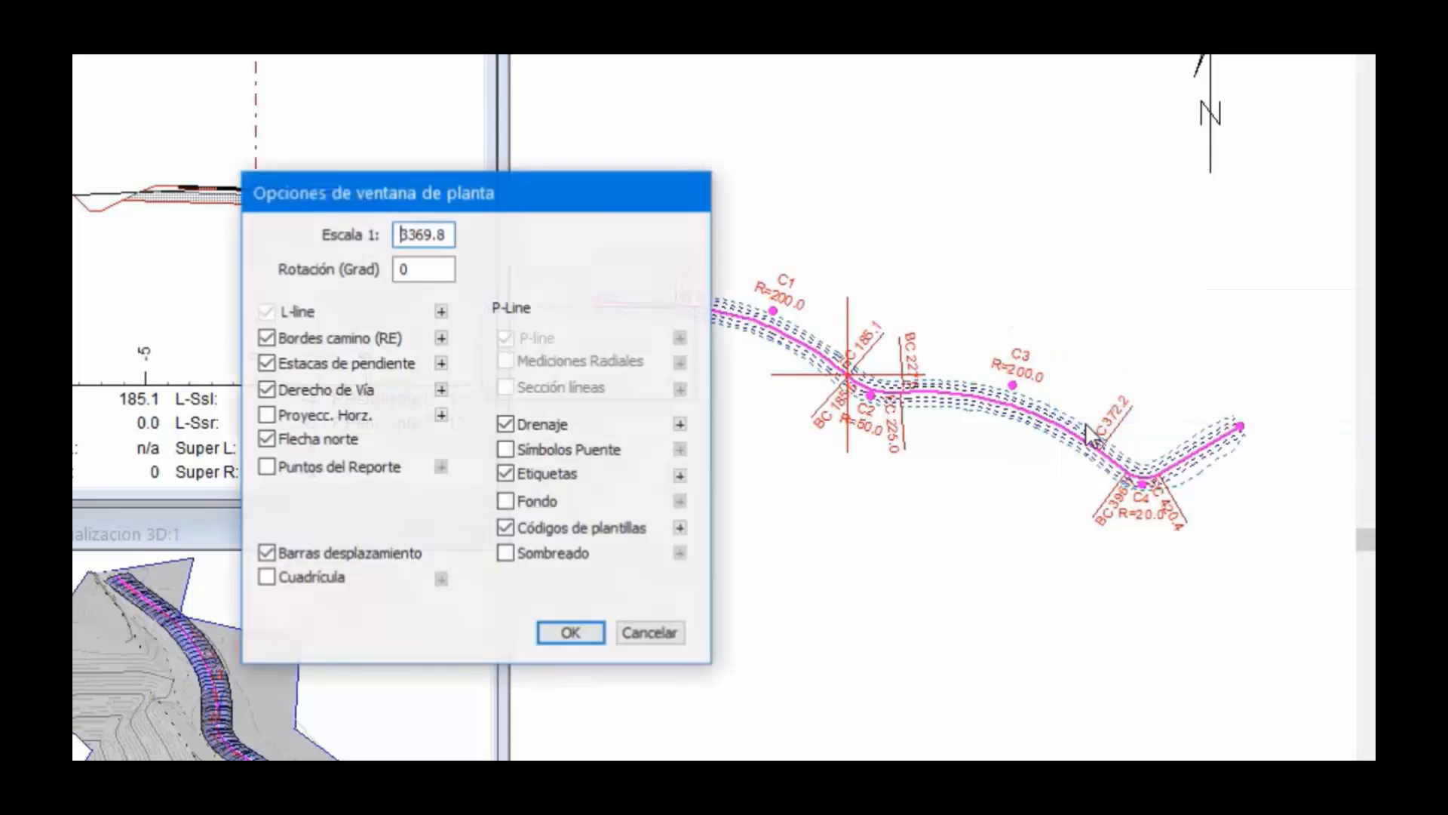
pyautogui.click(568, 637)
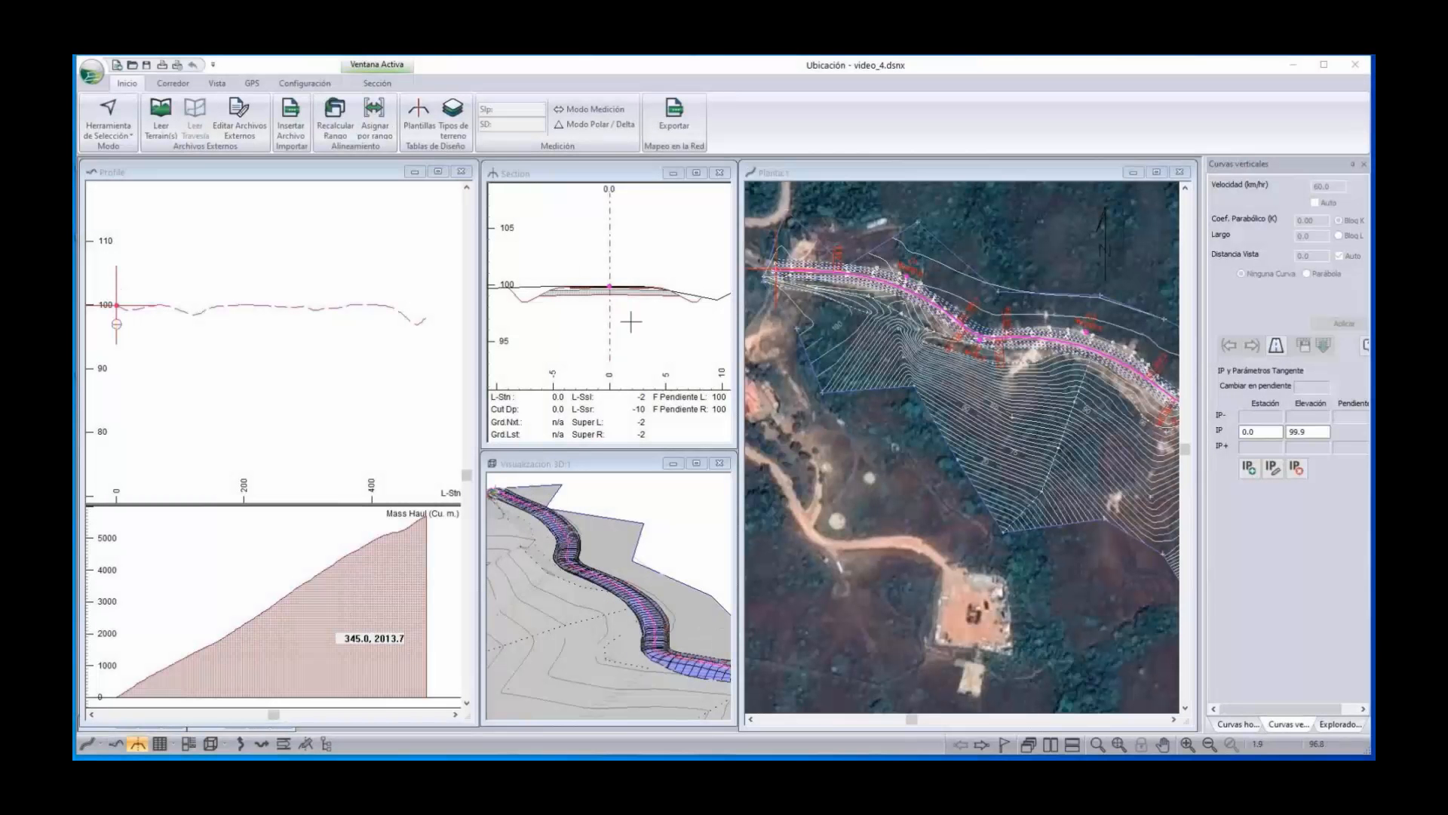
# Shift the 3D view slightly and advance the current point along the alignment to station 20
pyautogui.moveTo(604, 592); pyautogui.dragTo(619, 596)
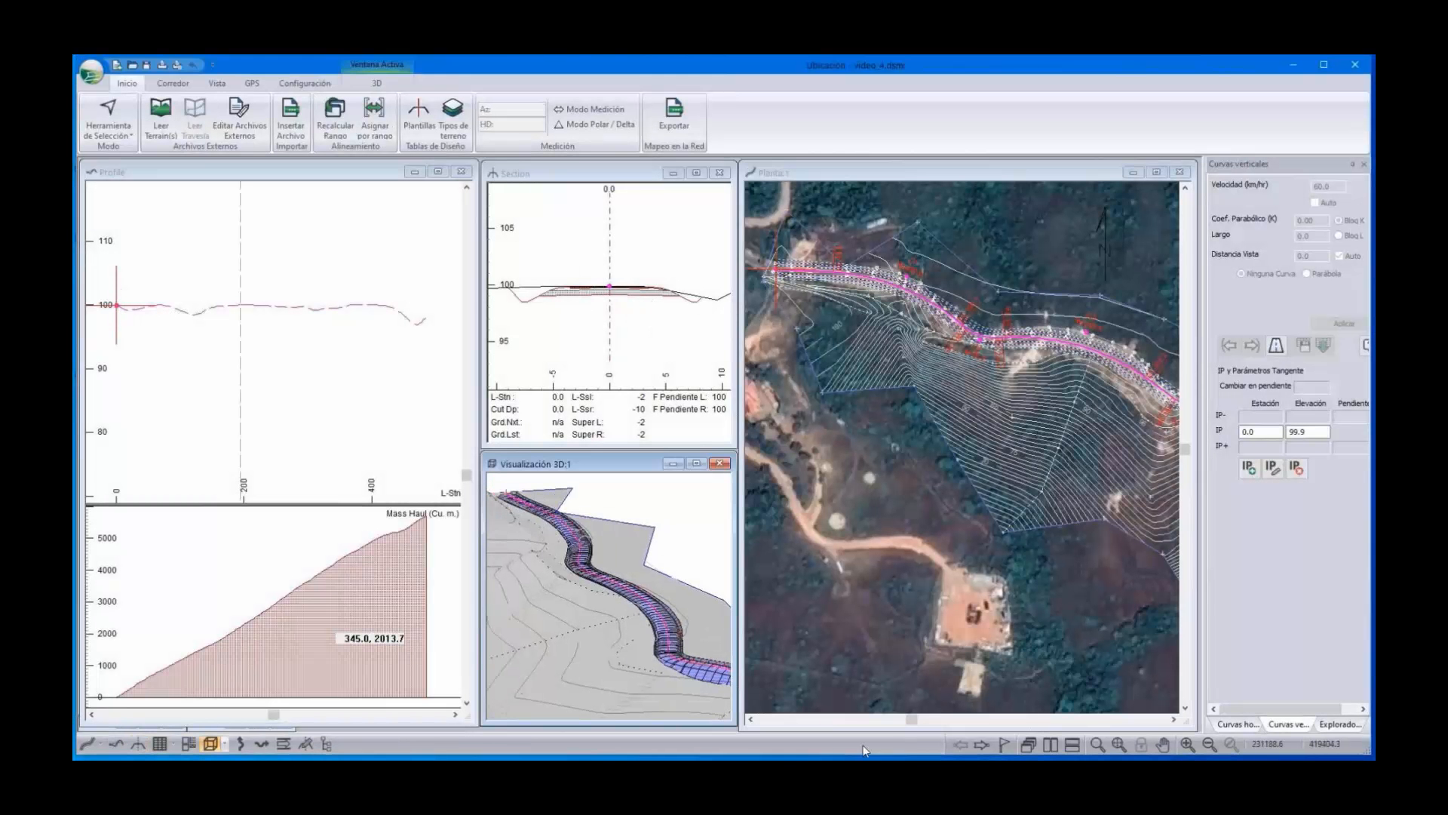
pyautogui.click(980, 745)
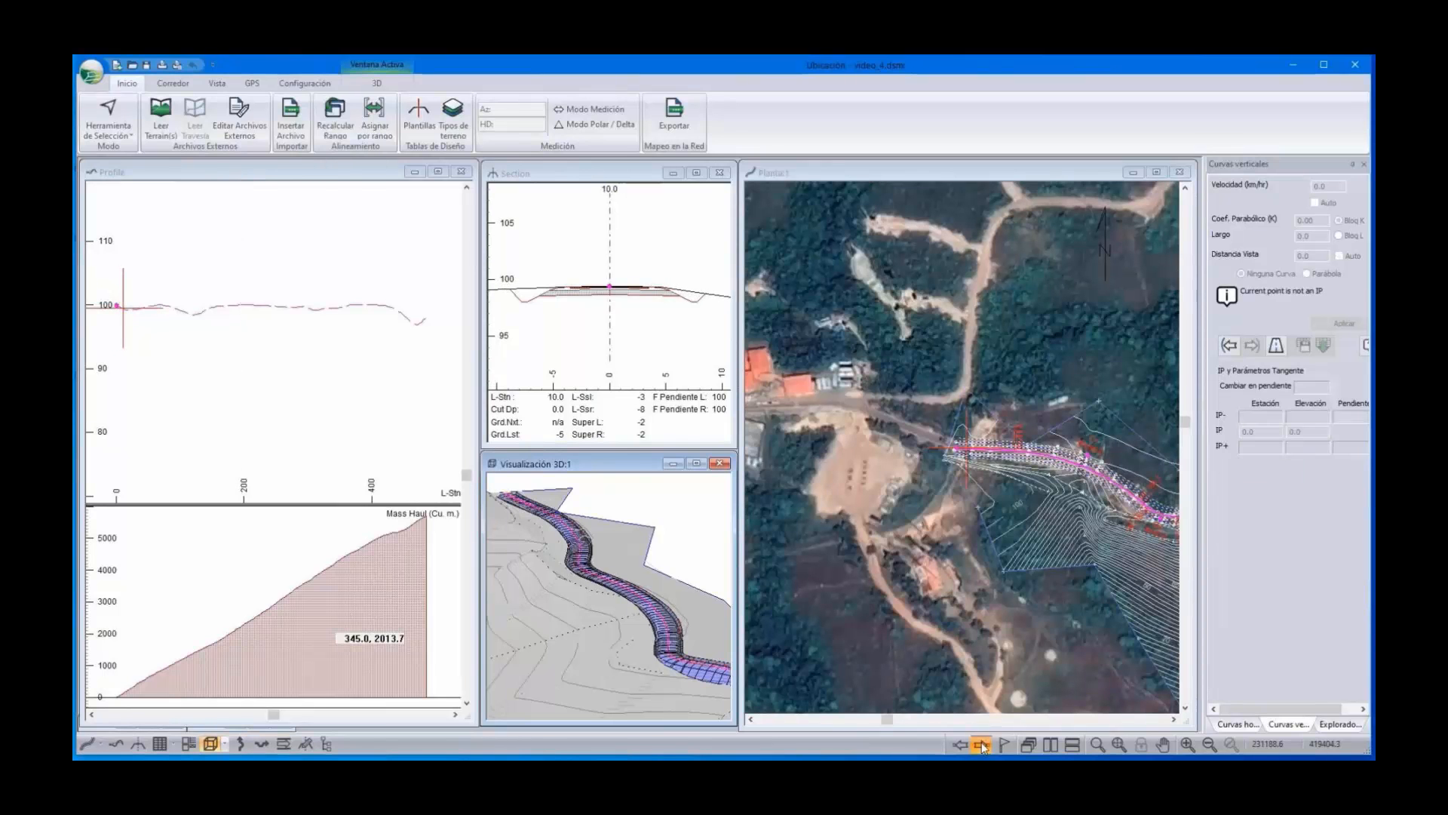
pyautogui.click(982, 745)
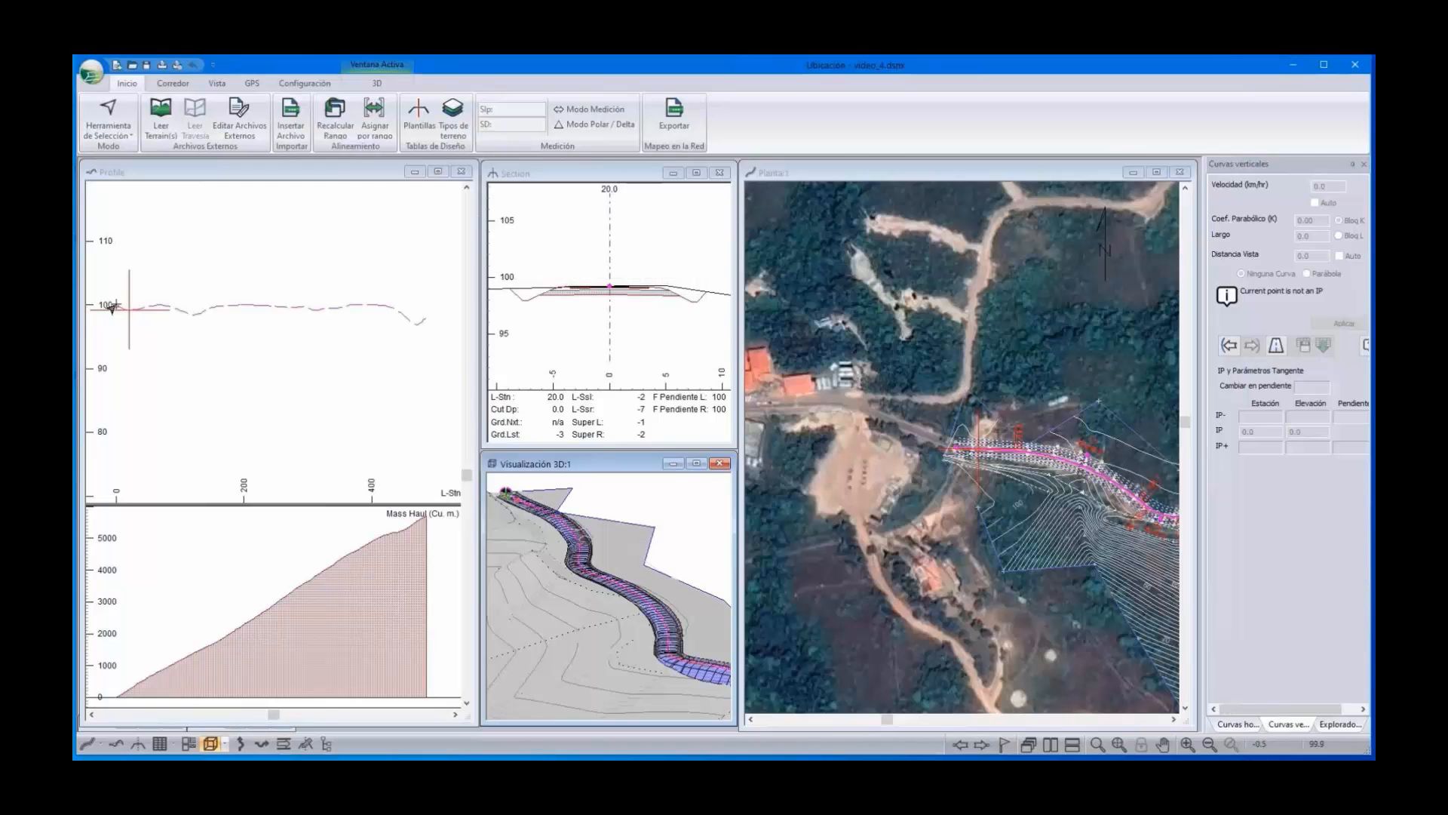
# Draw the vertical alignment along the ground profile from station 0, placing IPs at about stations 90, 206, 325, 411 and 483
pyautogui.click(113, 306)
pyautogui.rightClick(155, 352)
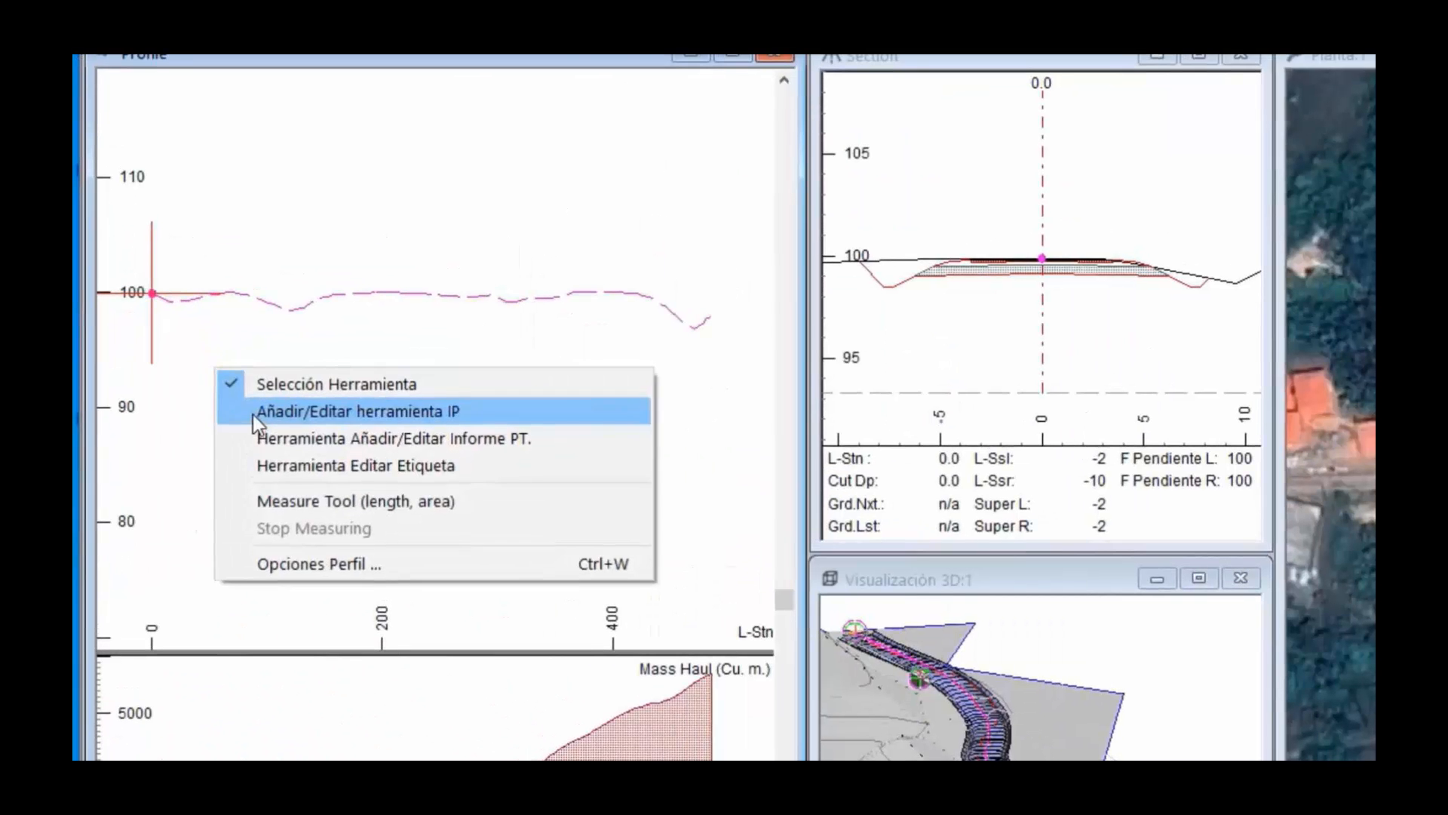
pyautogui.click(183, 371)
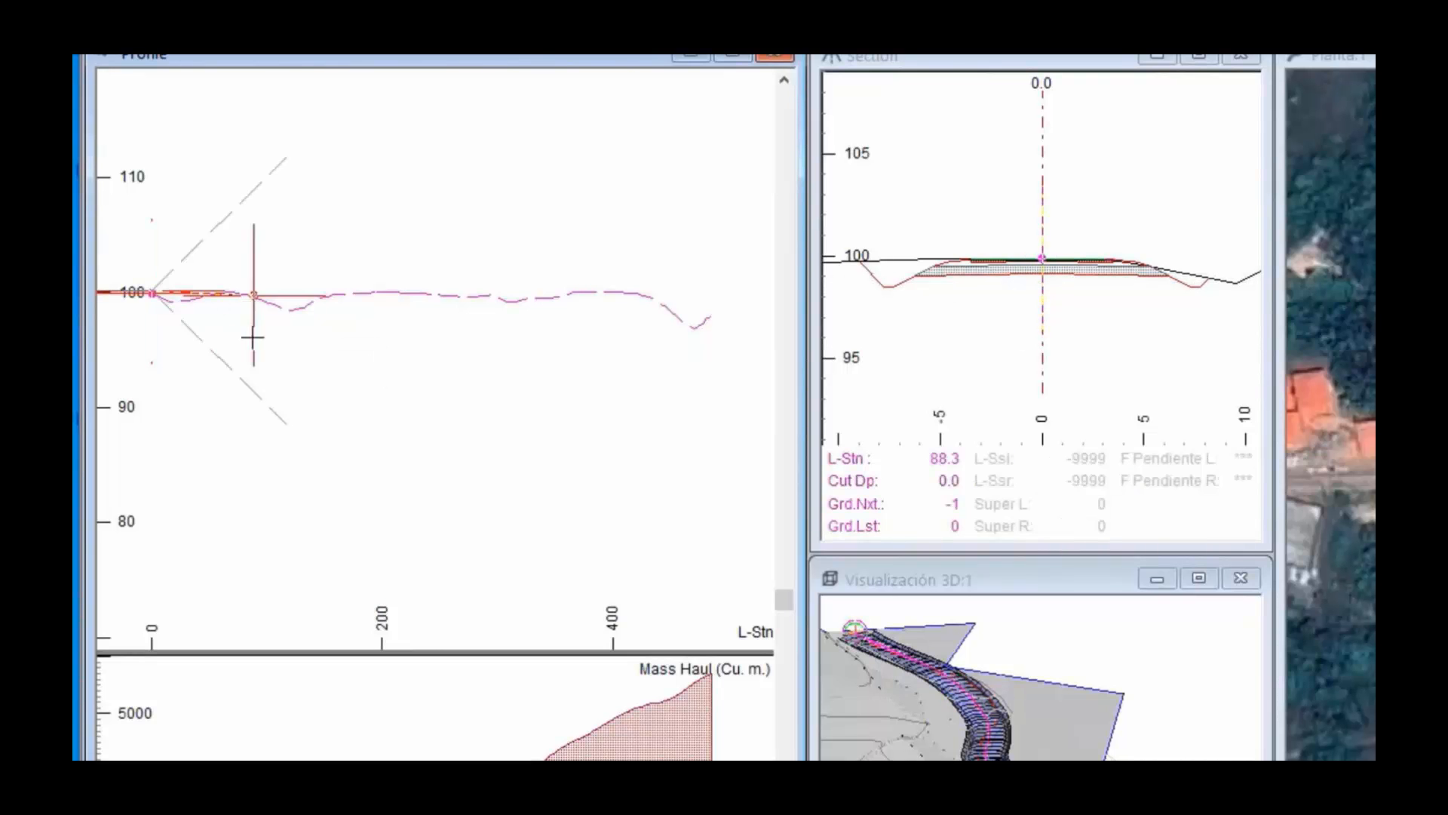
pyautogui.click(256, 294)
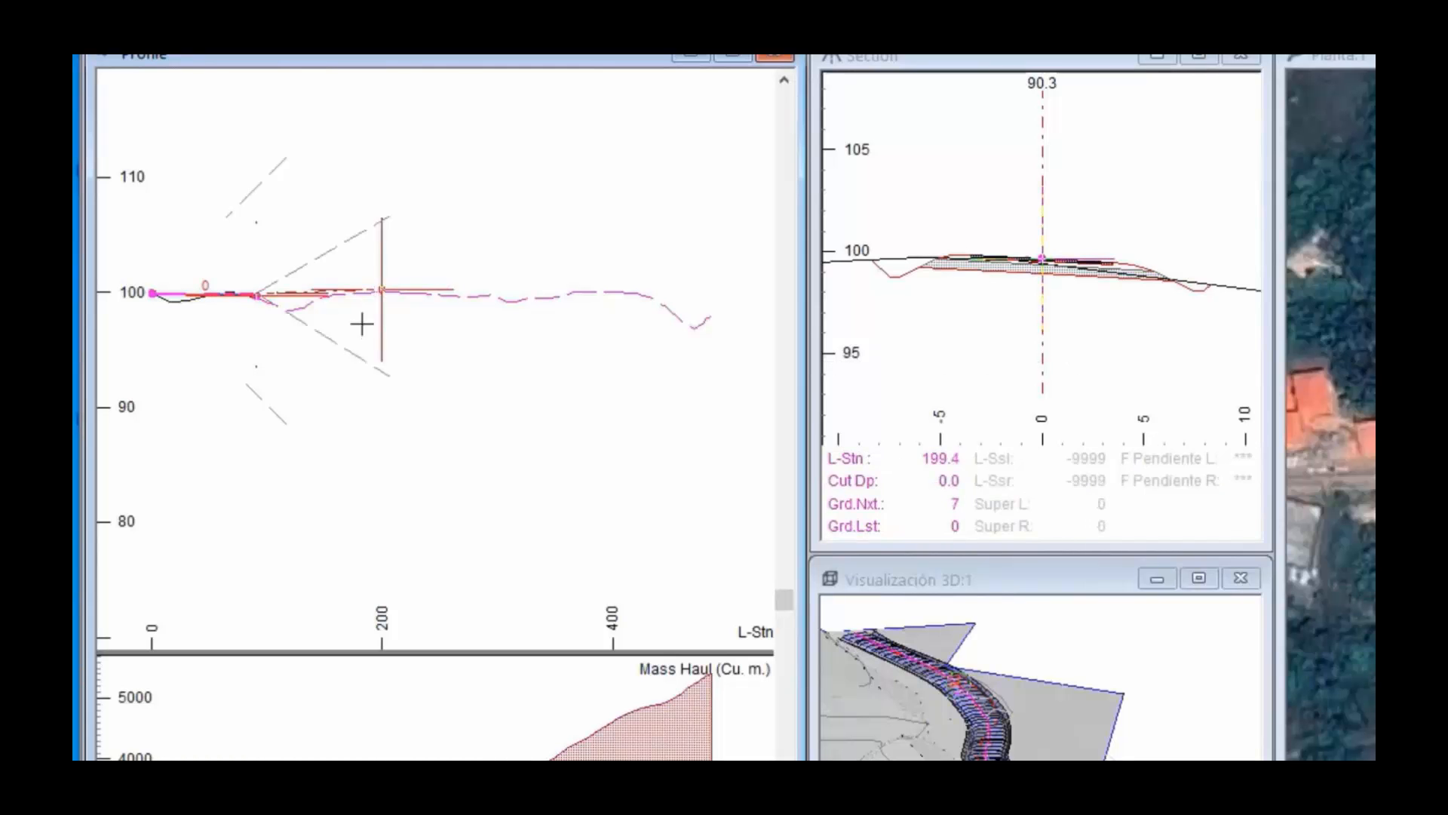
pyautogui.click(390, 290)
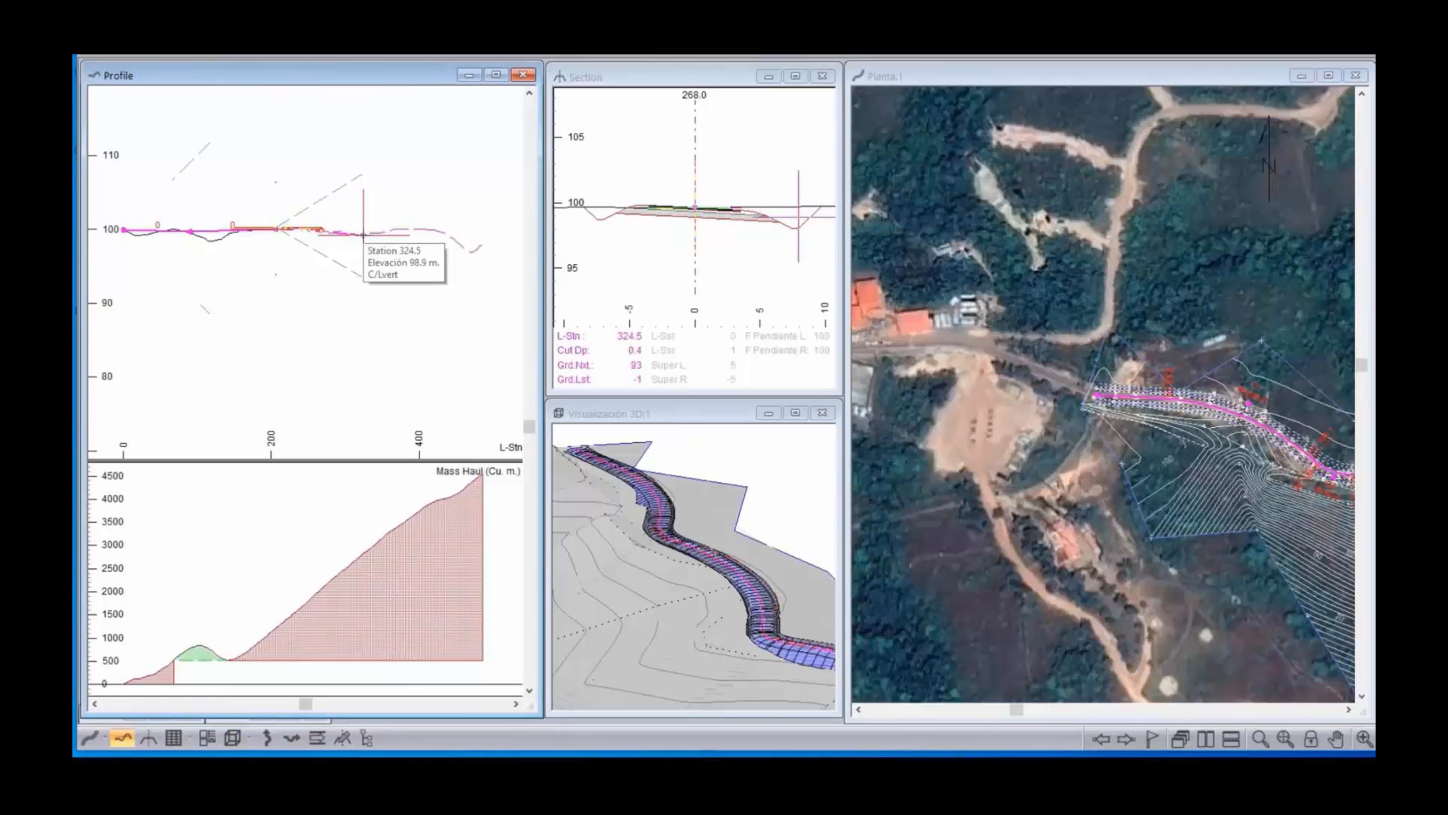
pyautogui.click(363, 234)
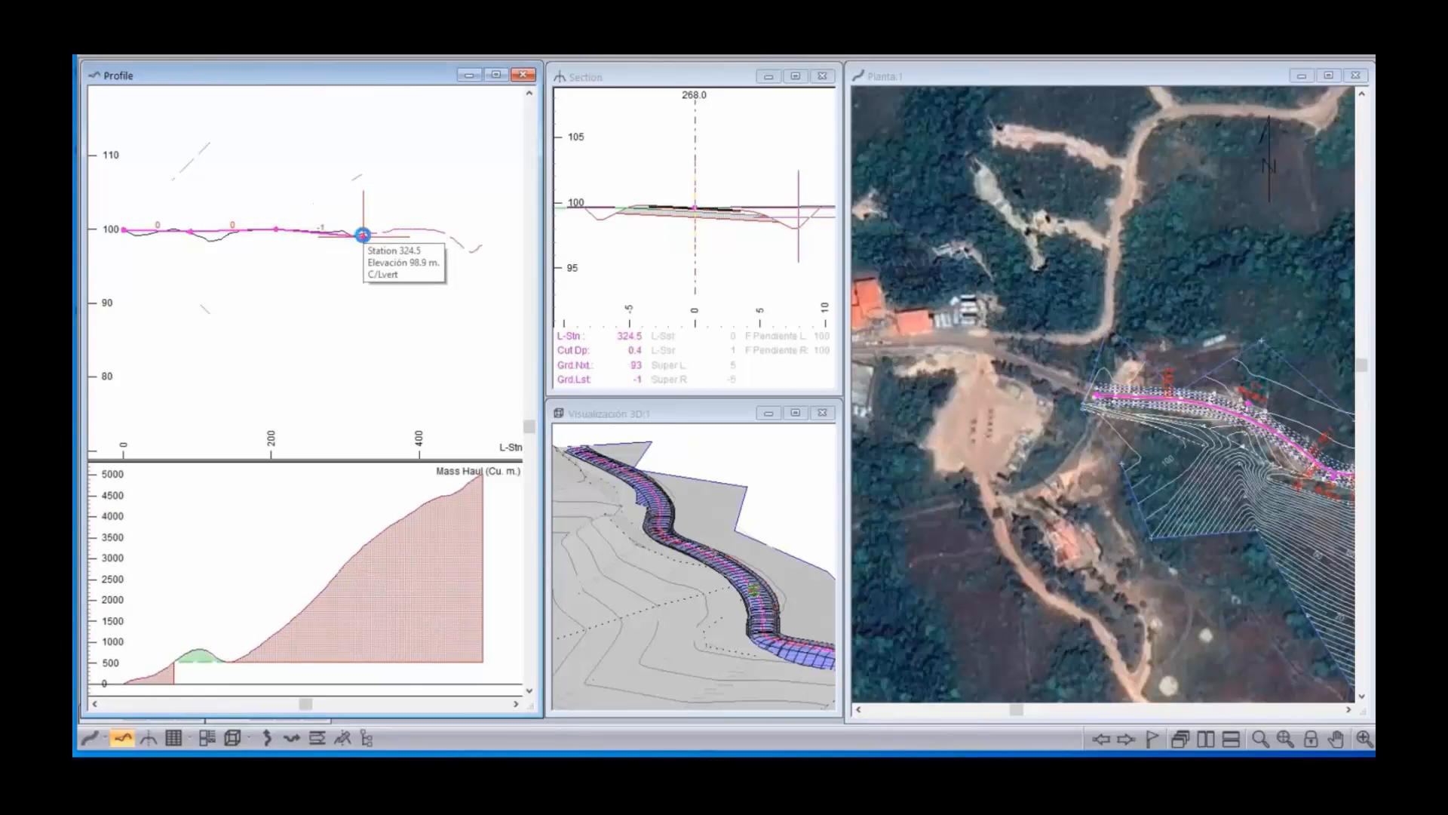
pyautogui.click(430, 231)
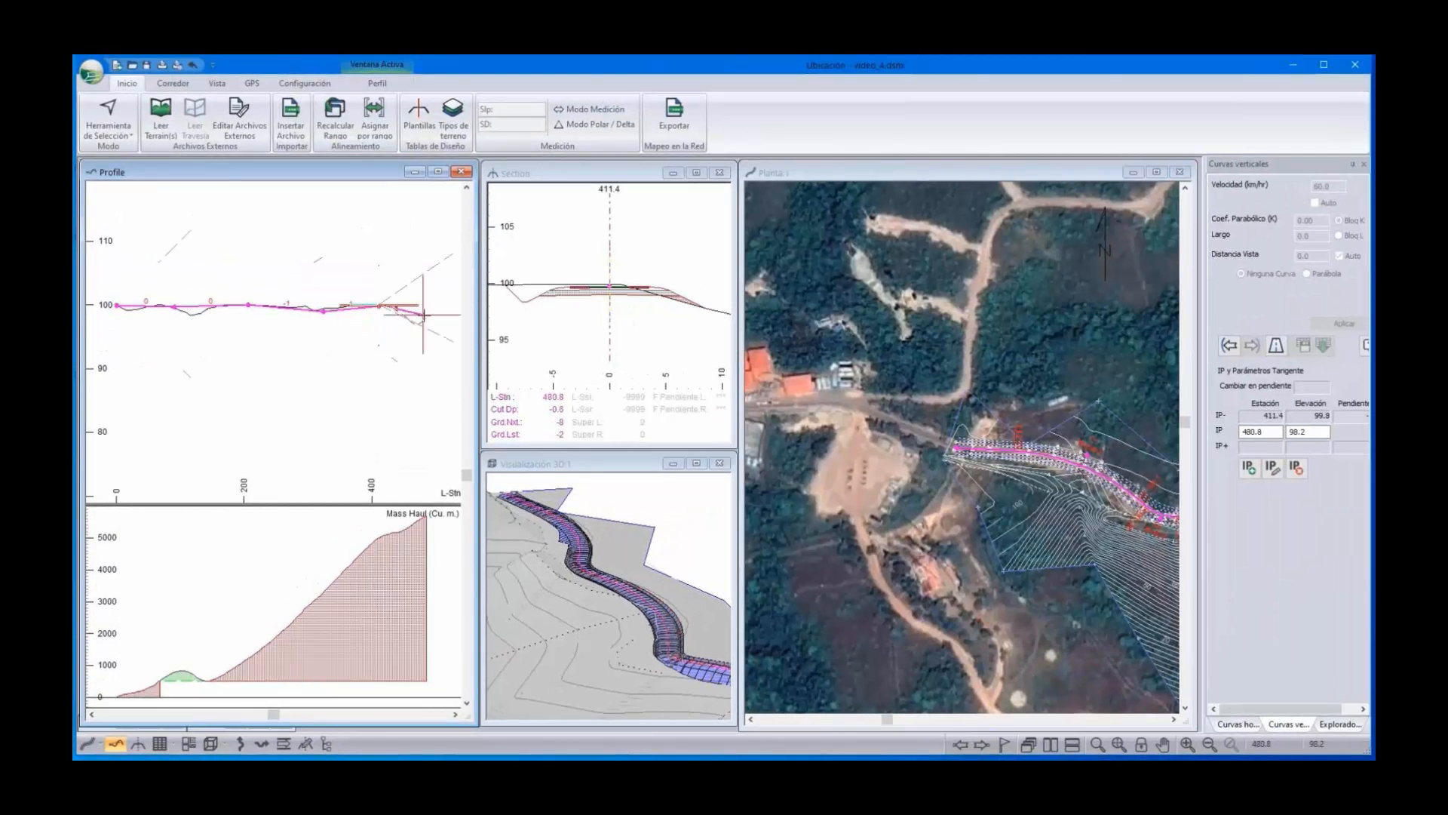
pyautogui.click(424, 316)
pyautogui.rightClick(301, 219)
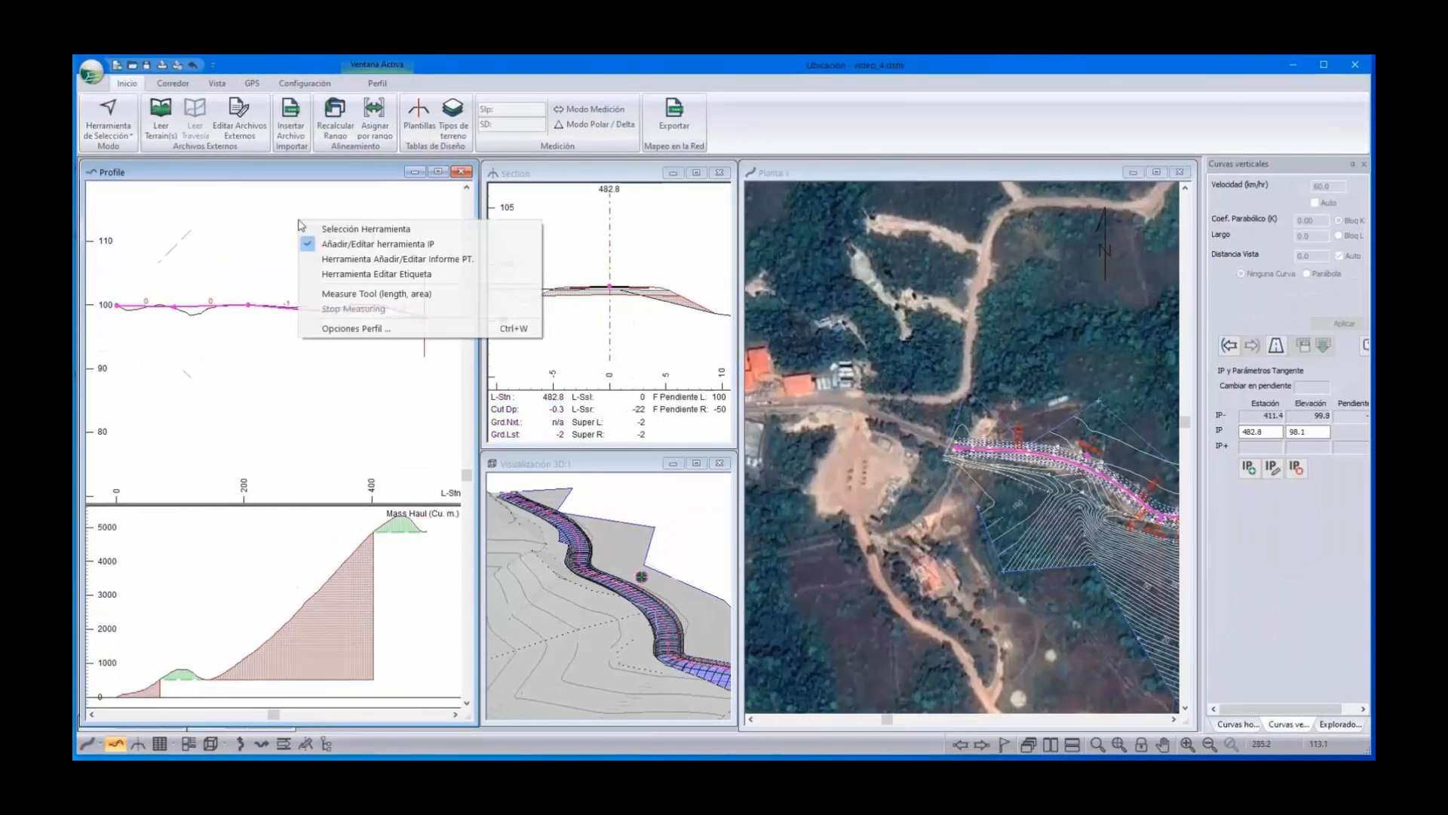
pyautogui.click(321, 229)
# Fit the whole profile in view and step through the cross sections from station 0 to station 30
pyautogui.scroll(-4, 293, 399)
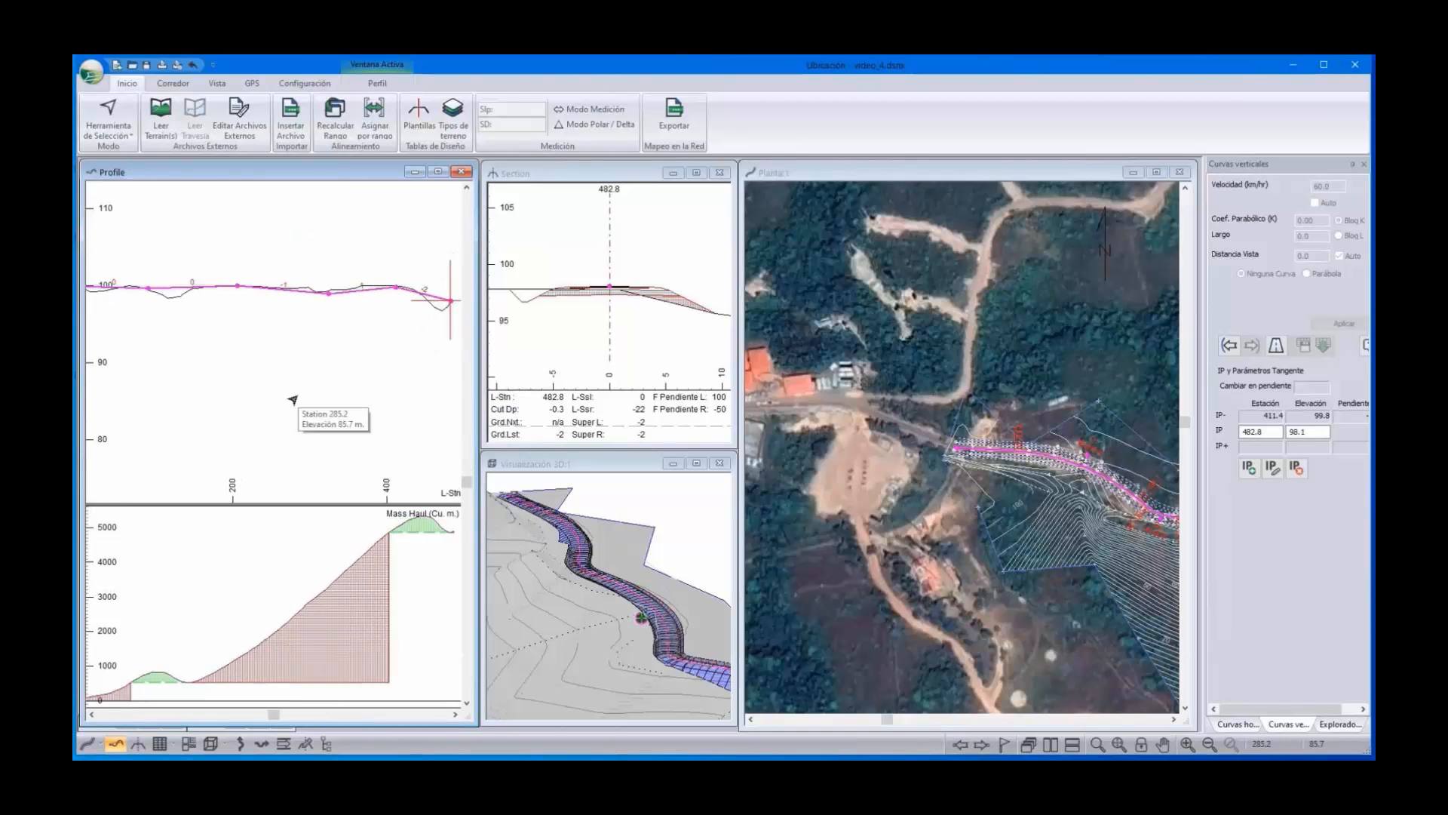
pyautogui.moveTo(300, 396); pyautogui.dragTo(340, 464, button='middle')
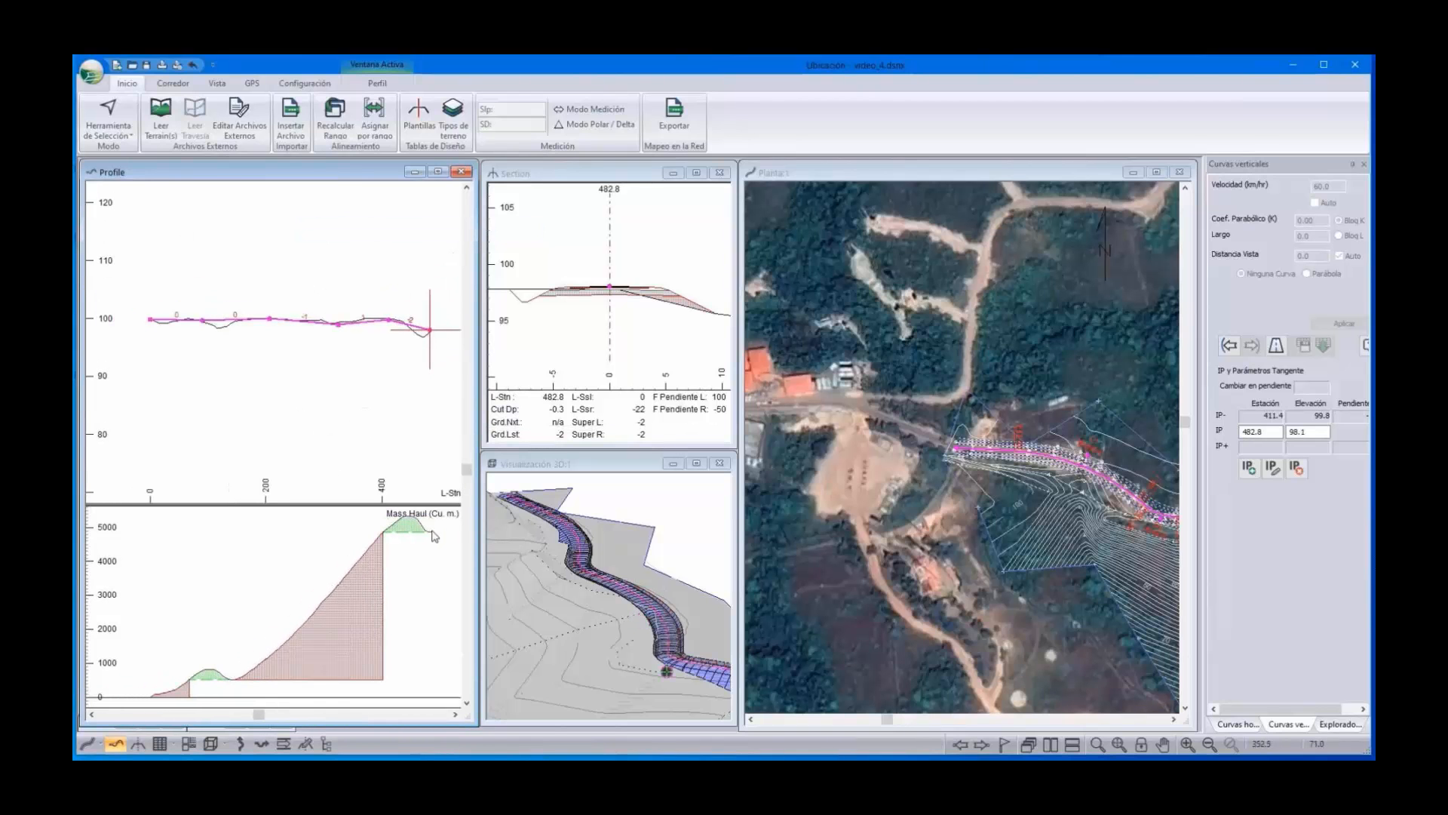
pyautogui.click(149, 322)
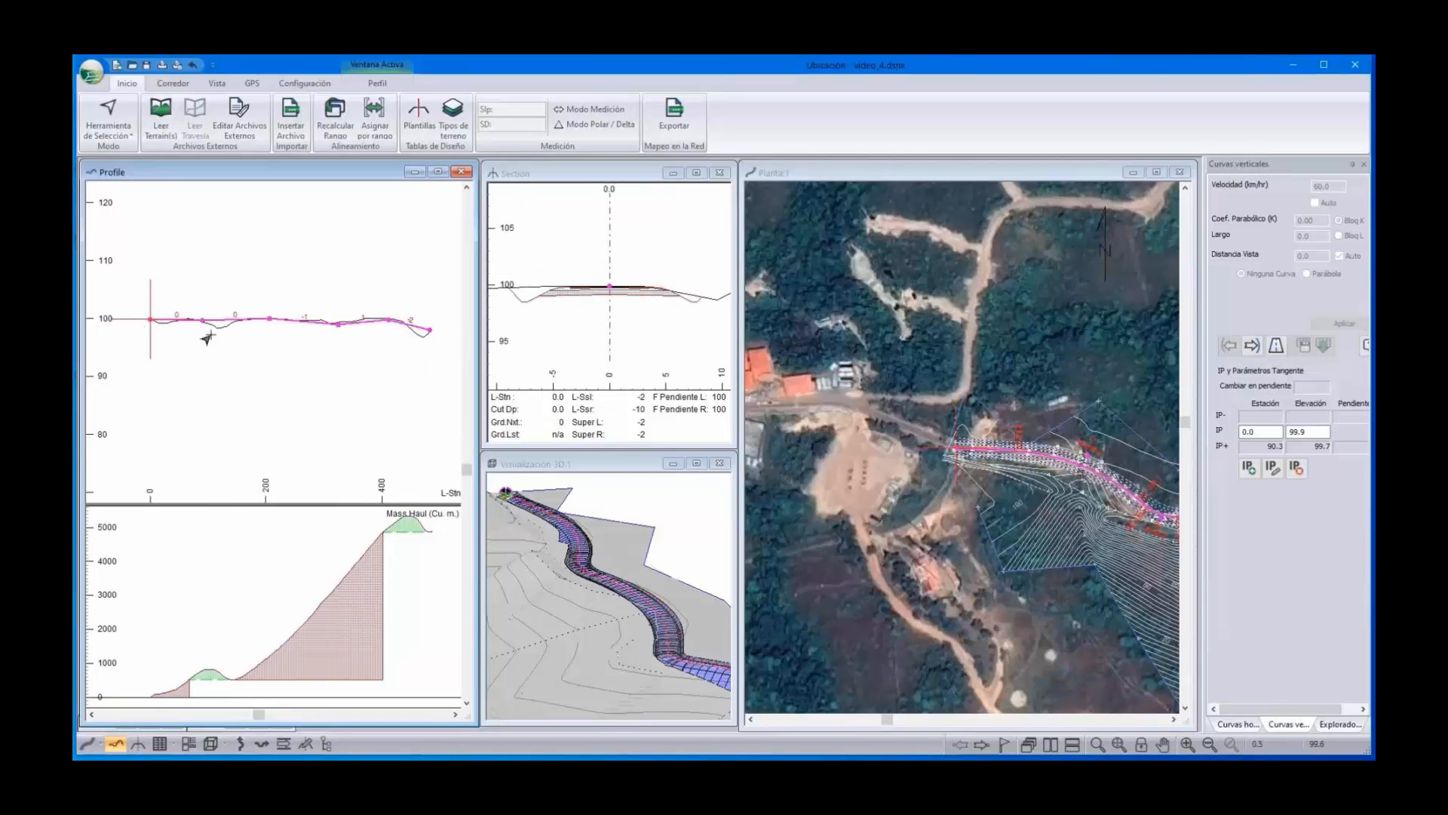
pyautogui.click(980, 745)
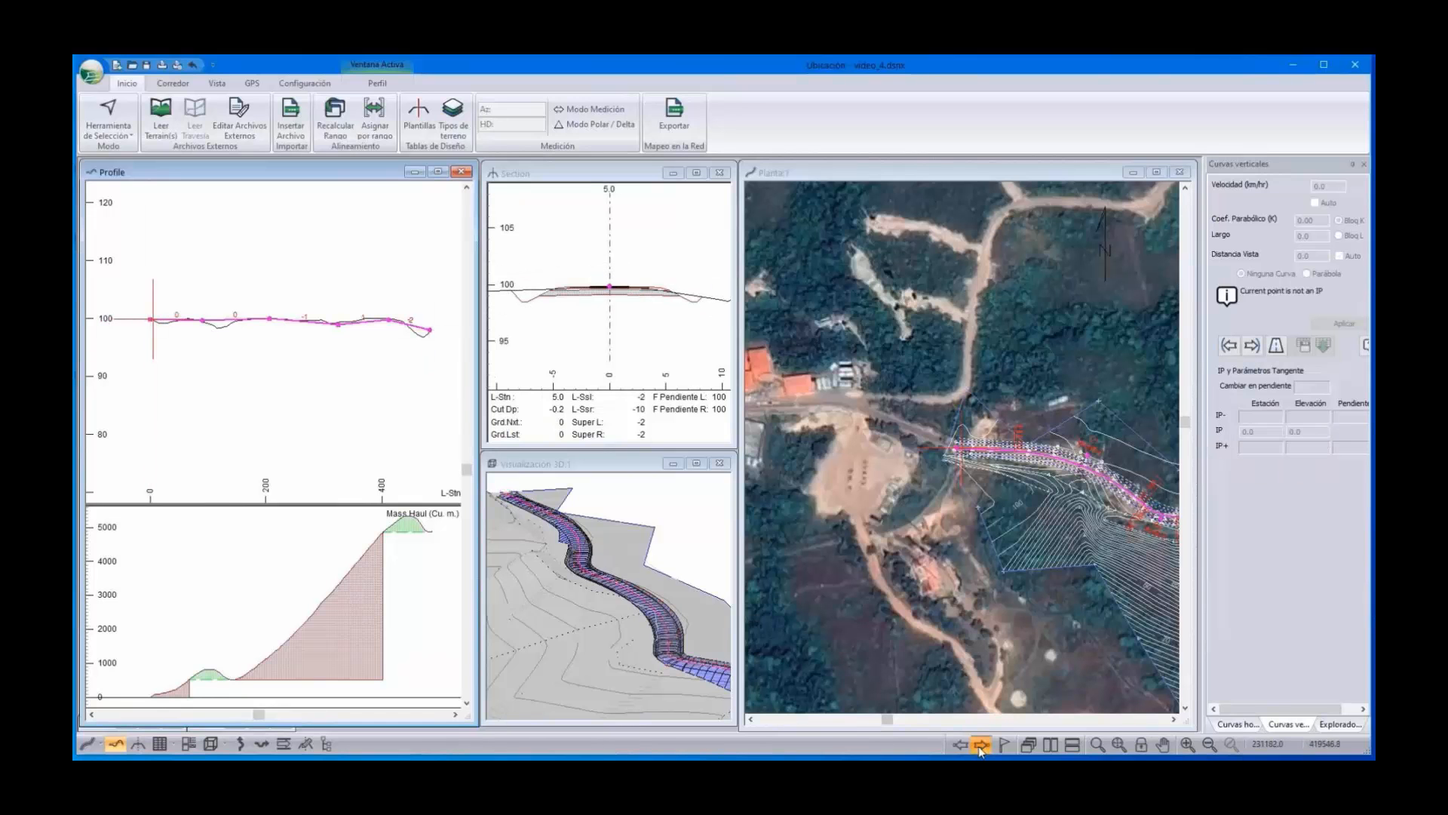
pyautogui.click(980, 745)
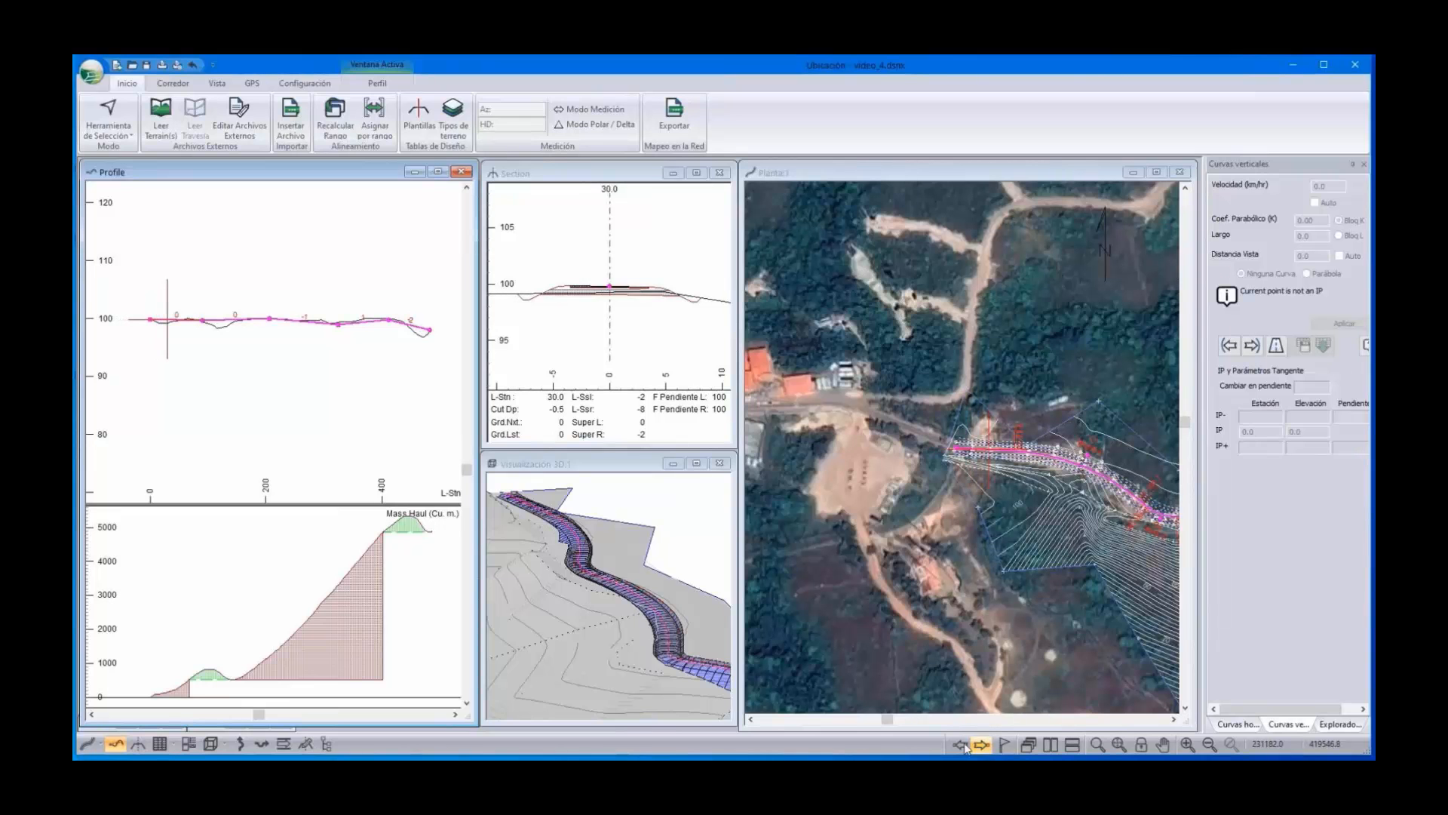
# Move the second vertical IP to about station 109, elevation 99.0, and the fourth to about station 324.2, elevation 99.1
pyautogui.rightClick(224, 400)
pyautogui.click(249, 420)
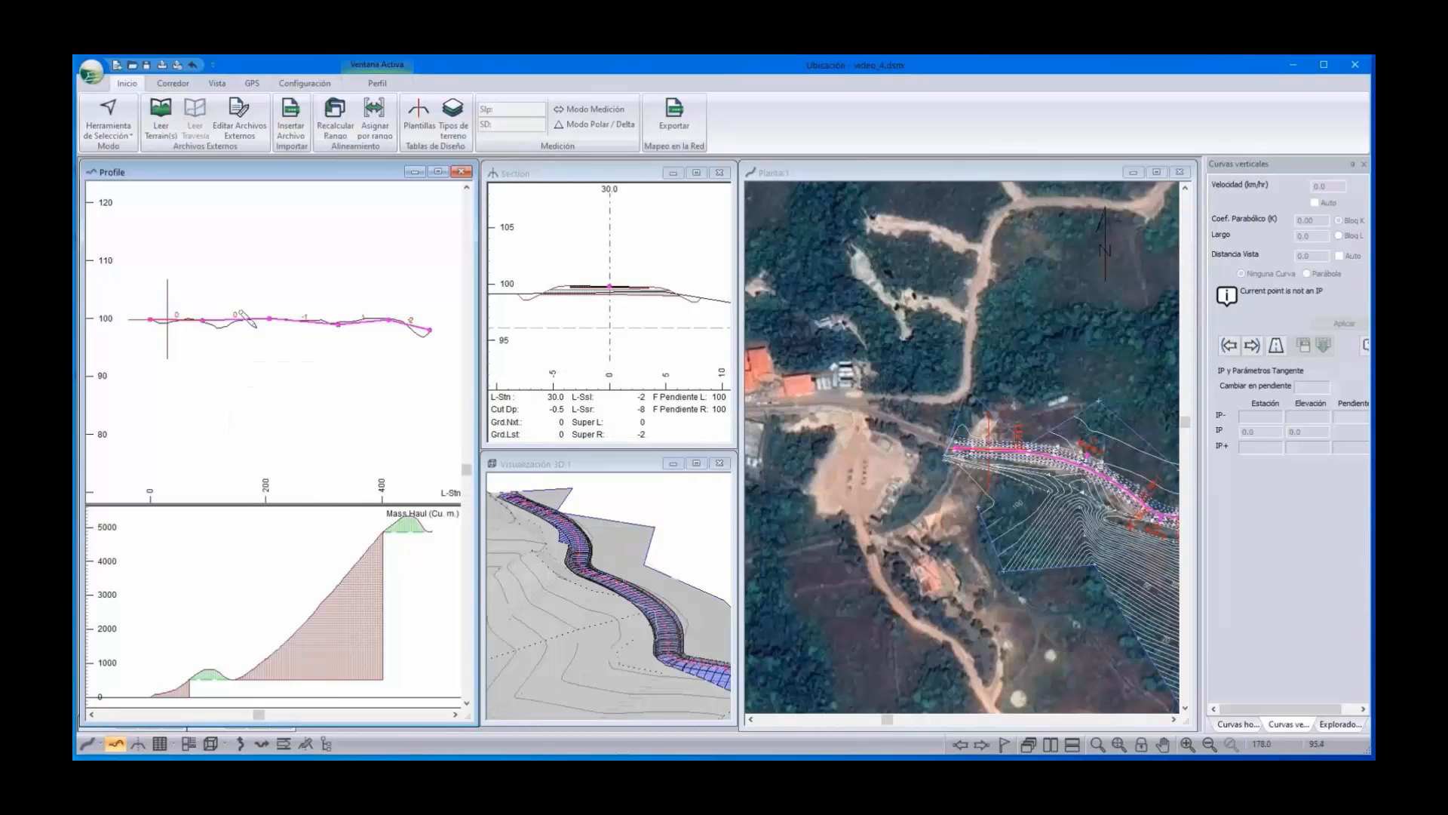
pyautogui.click(213, 322)
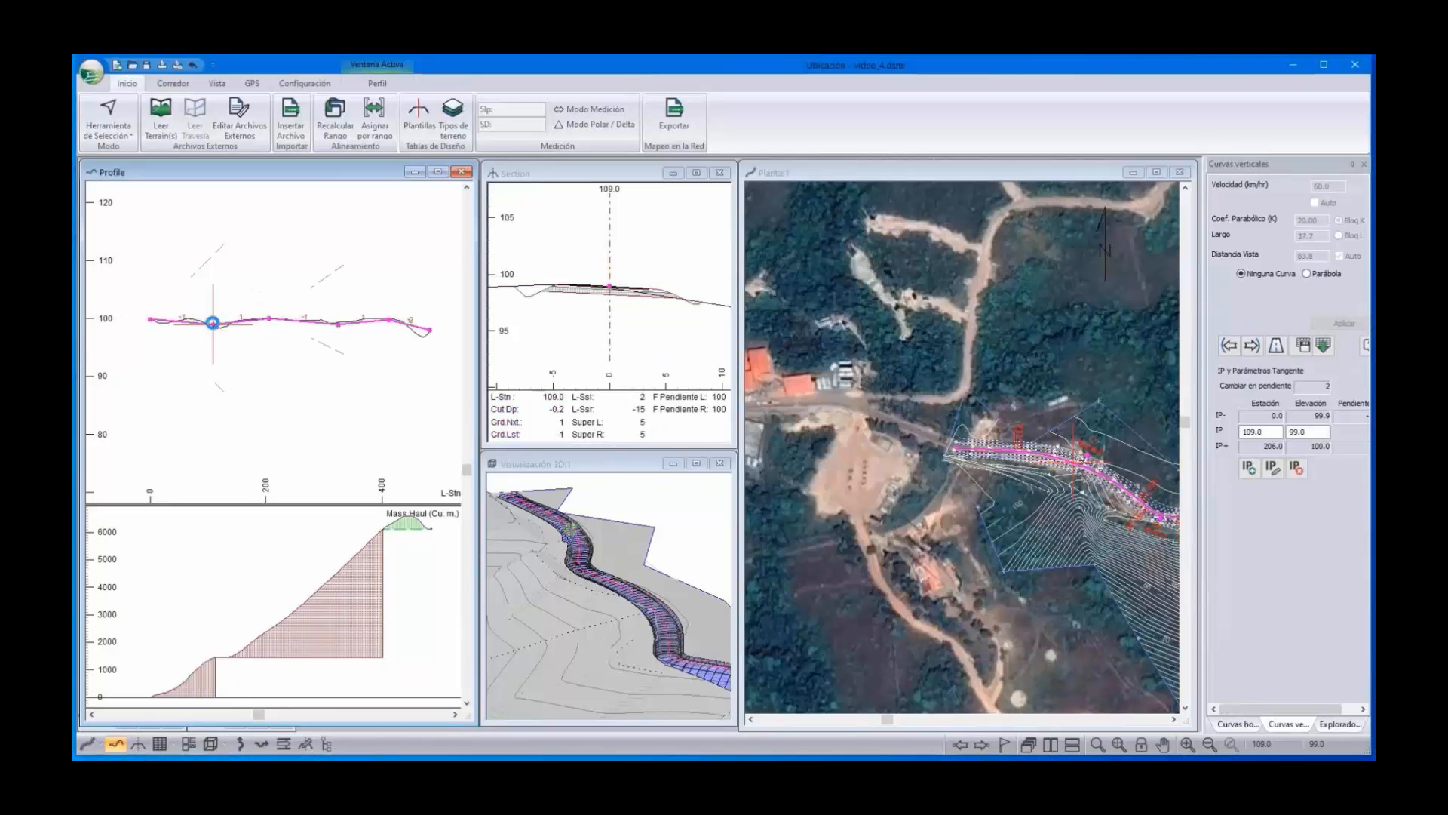
pyautogui.click(338, 323)
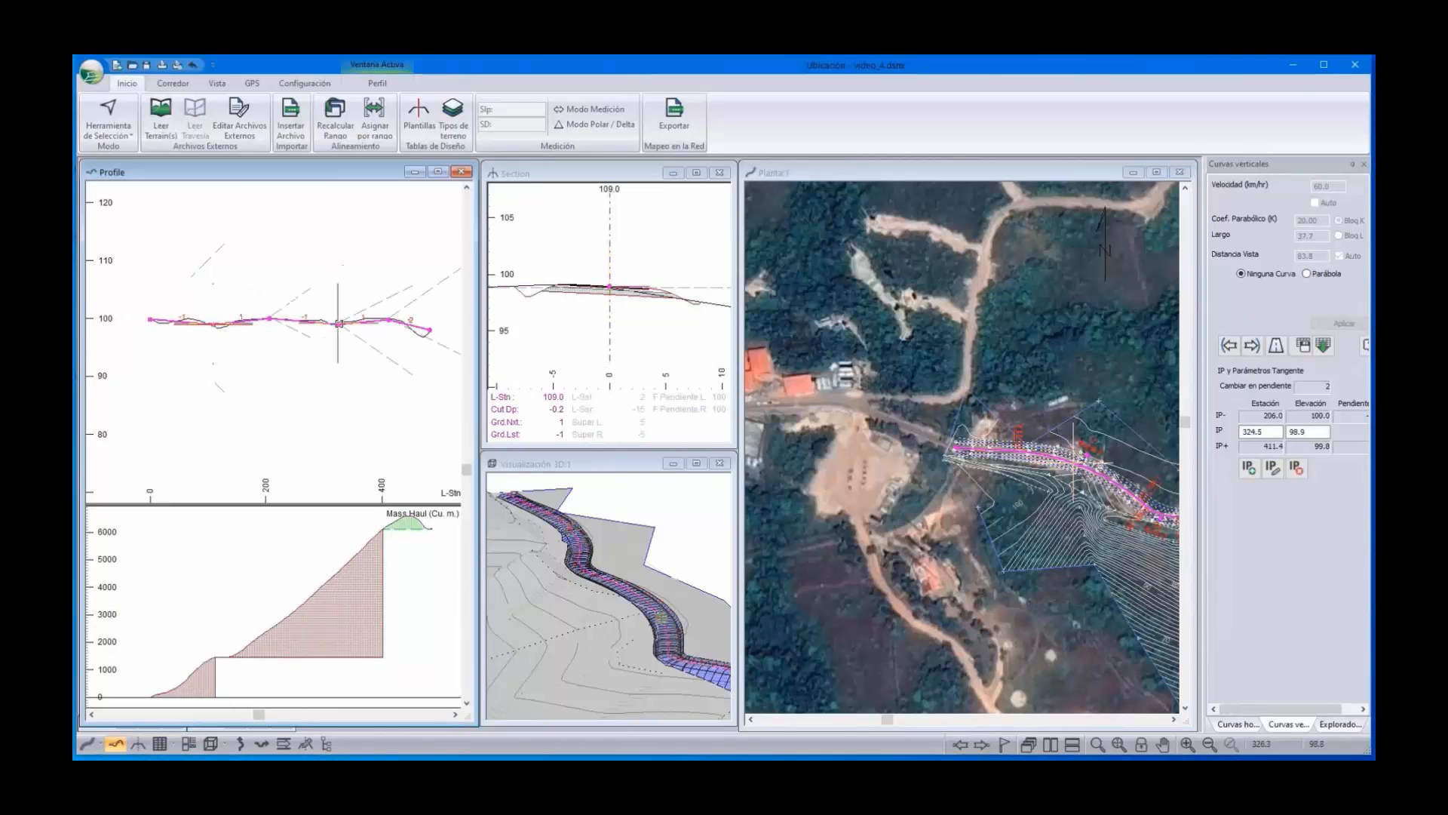
pyautogui.scroll(3, 347, 324)
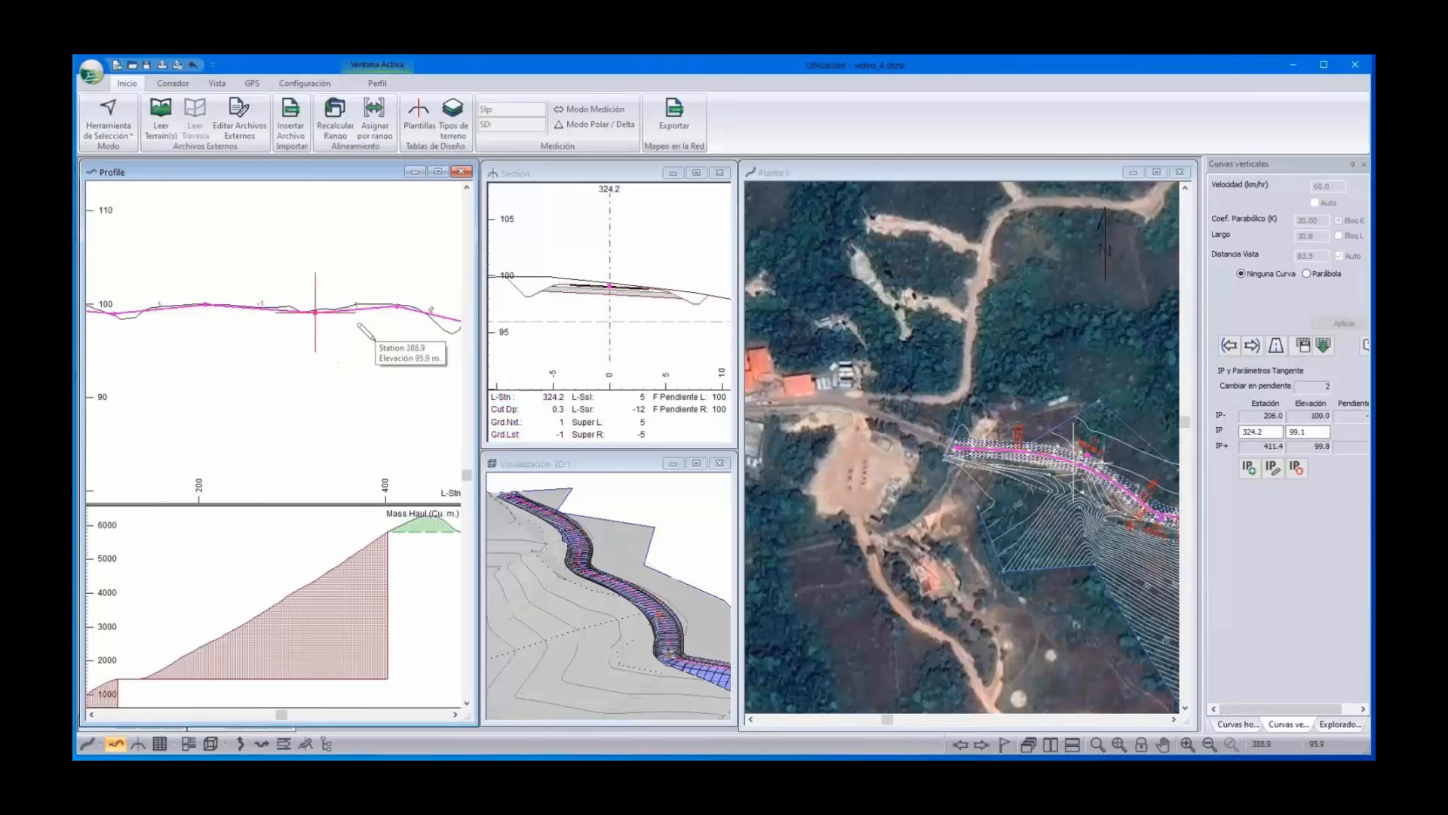
pyautogui.scroll(-2, 360, 328)
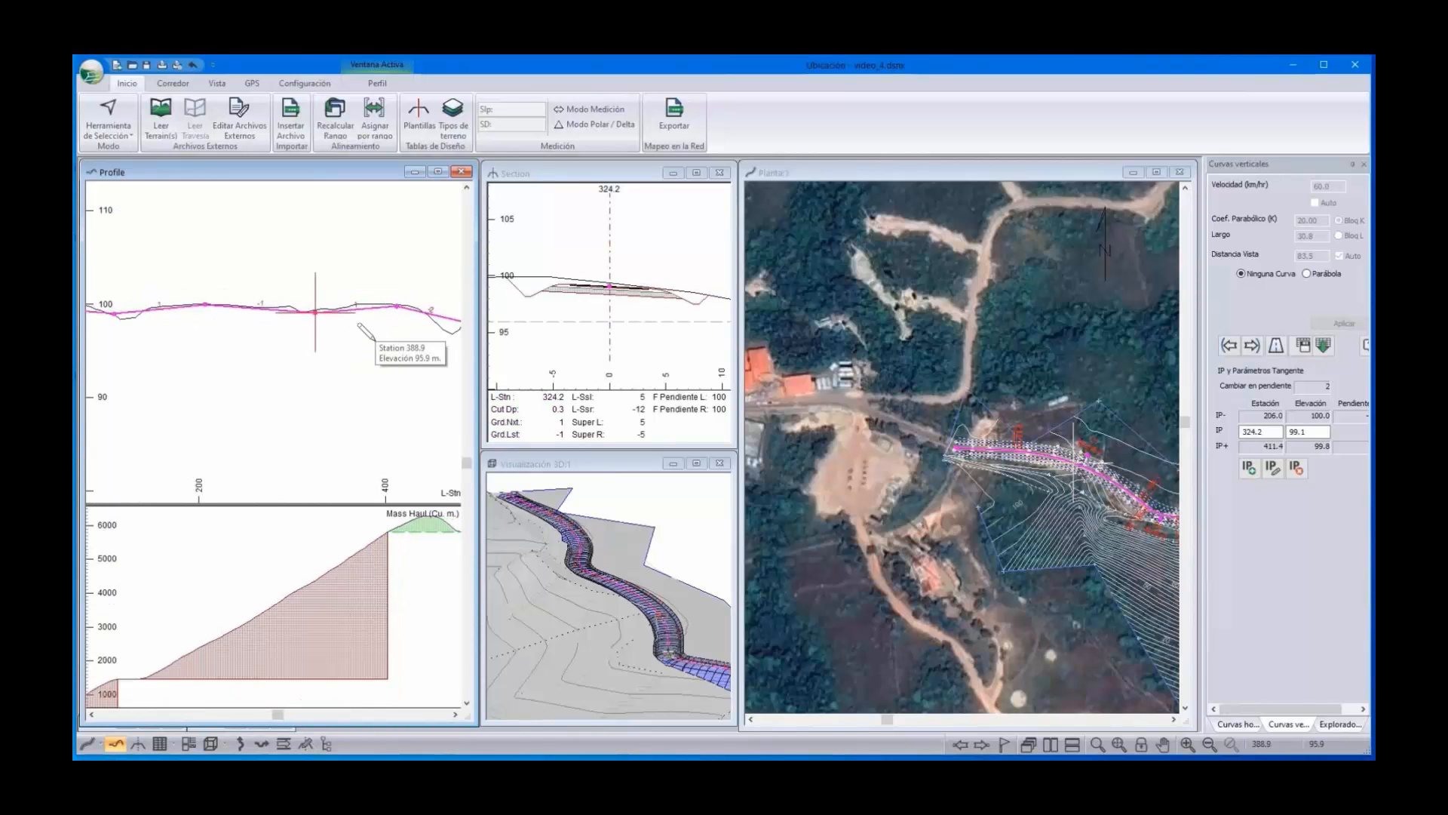
pyautogui.scroll(-3, 362, 331)
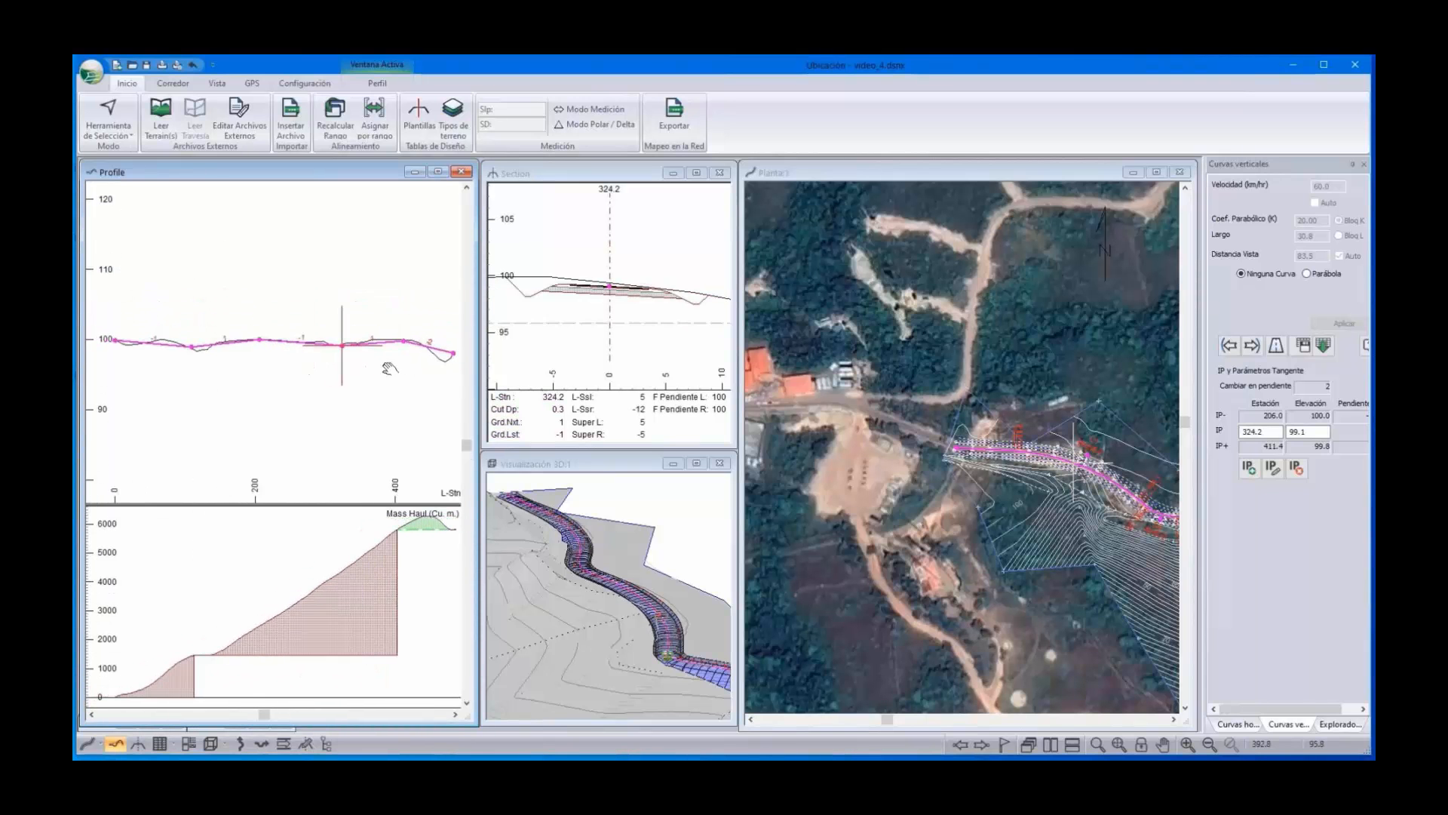
pyautogui.rightClick(387, 285)
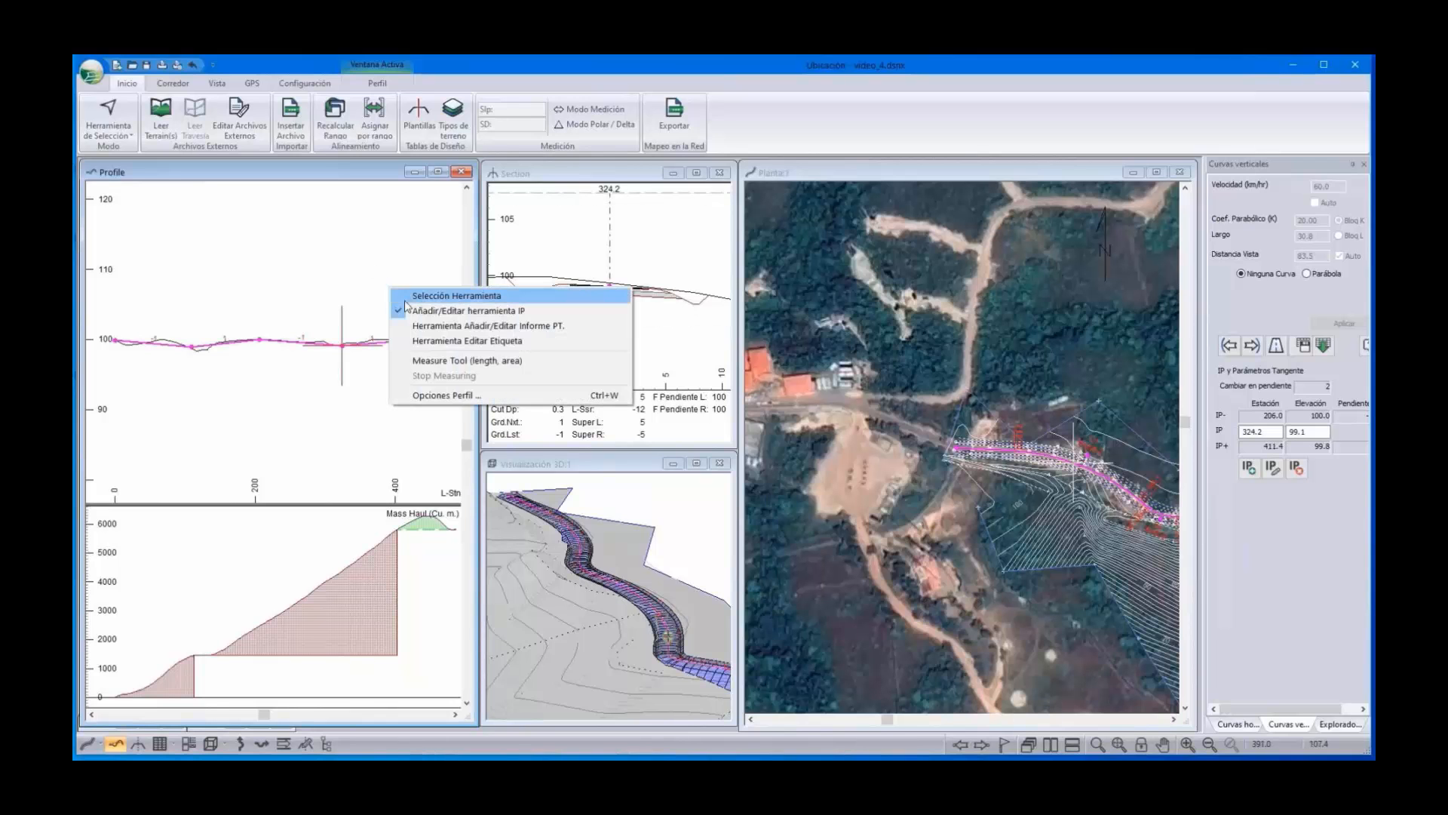
pyautogui.click(408, 295)
# Apply a parabolic vertical curve with K 20.00 at the station 109 IP, and advance to the IP at station 206
pyautogui.click(106, 343)
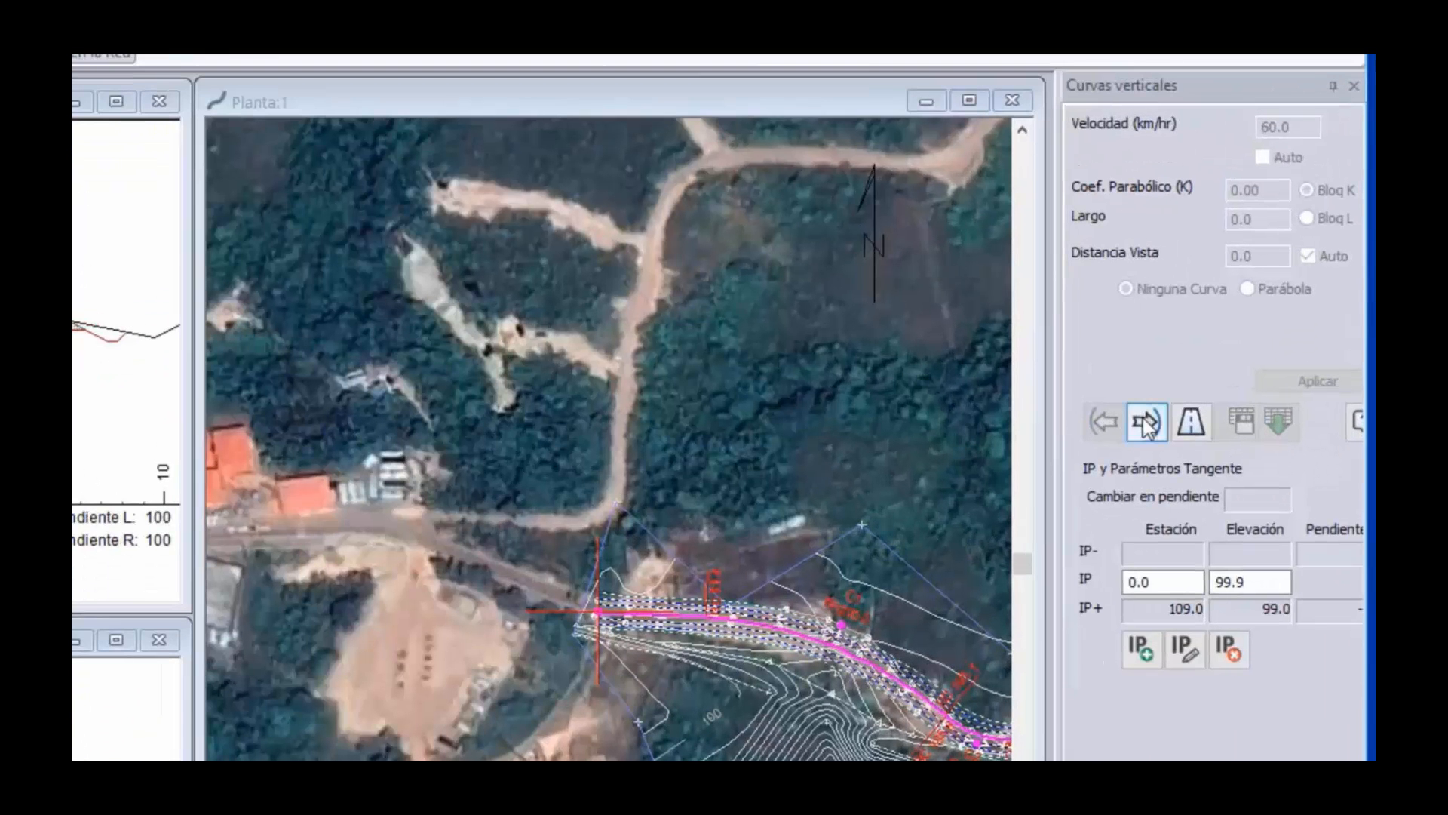
pyautogui.click(1146, 424)
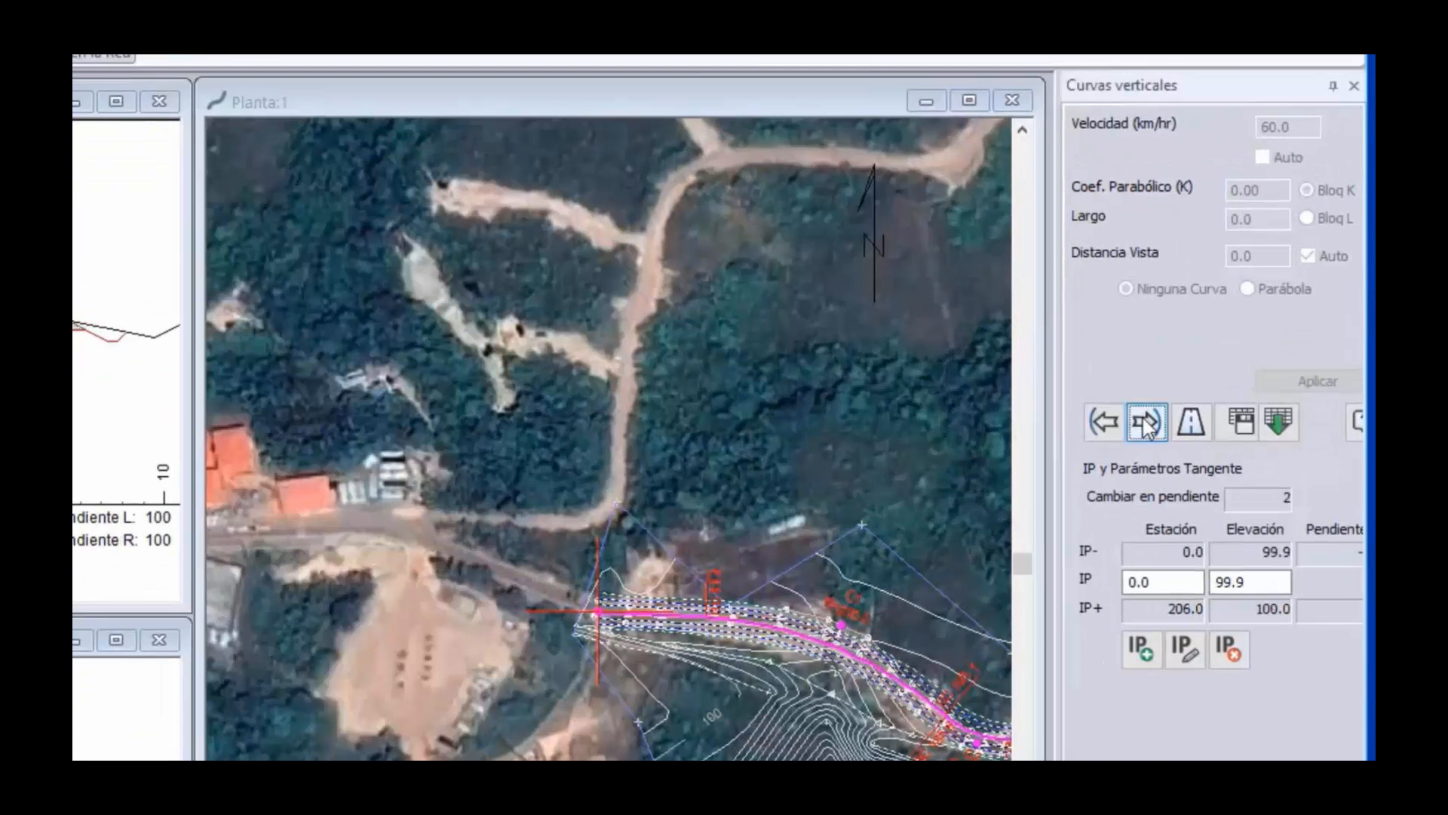
pyautogui.click(1246, 289)
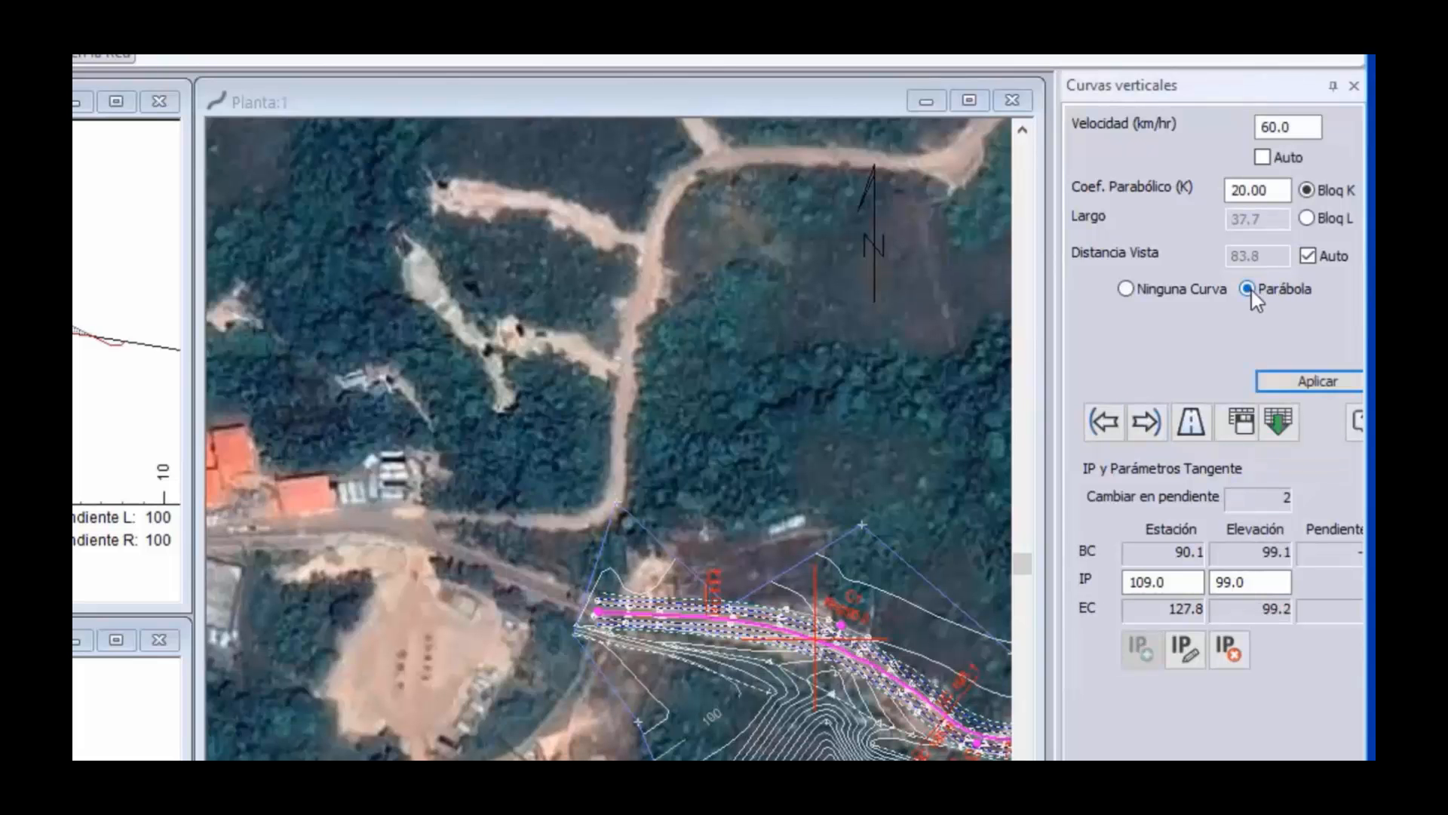
pyautogui.click(1282, 389)
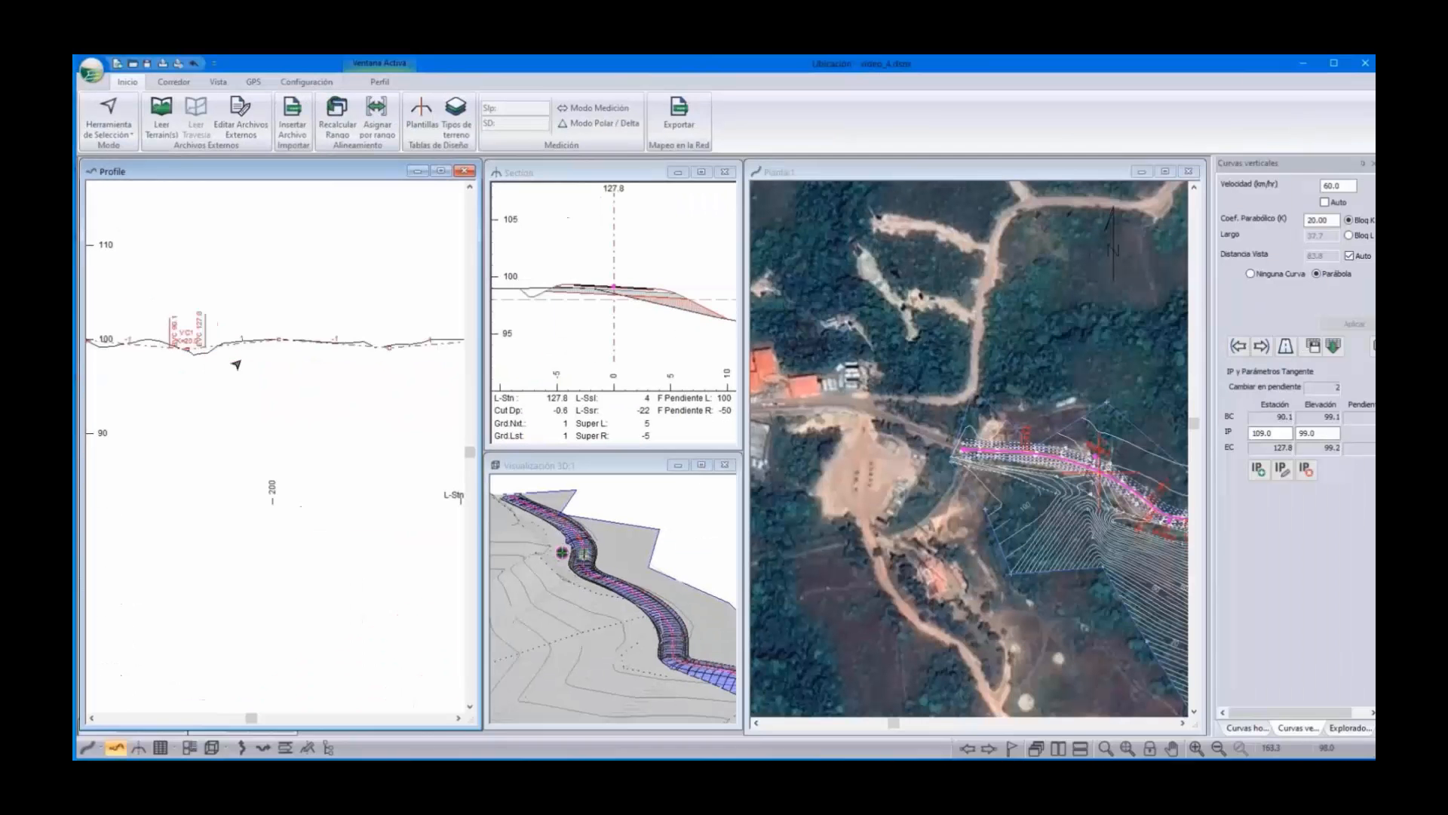
pyautogui.scroll(-1, 236, 364)
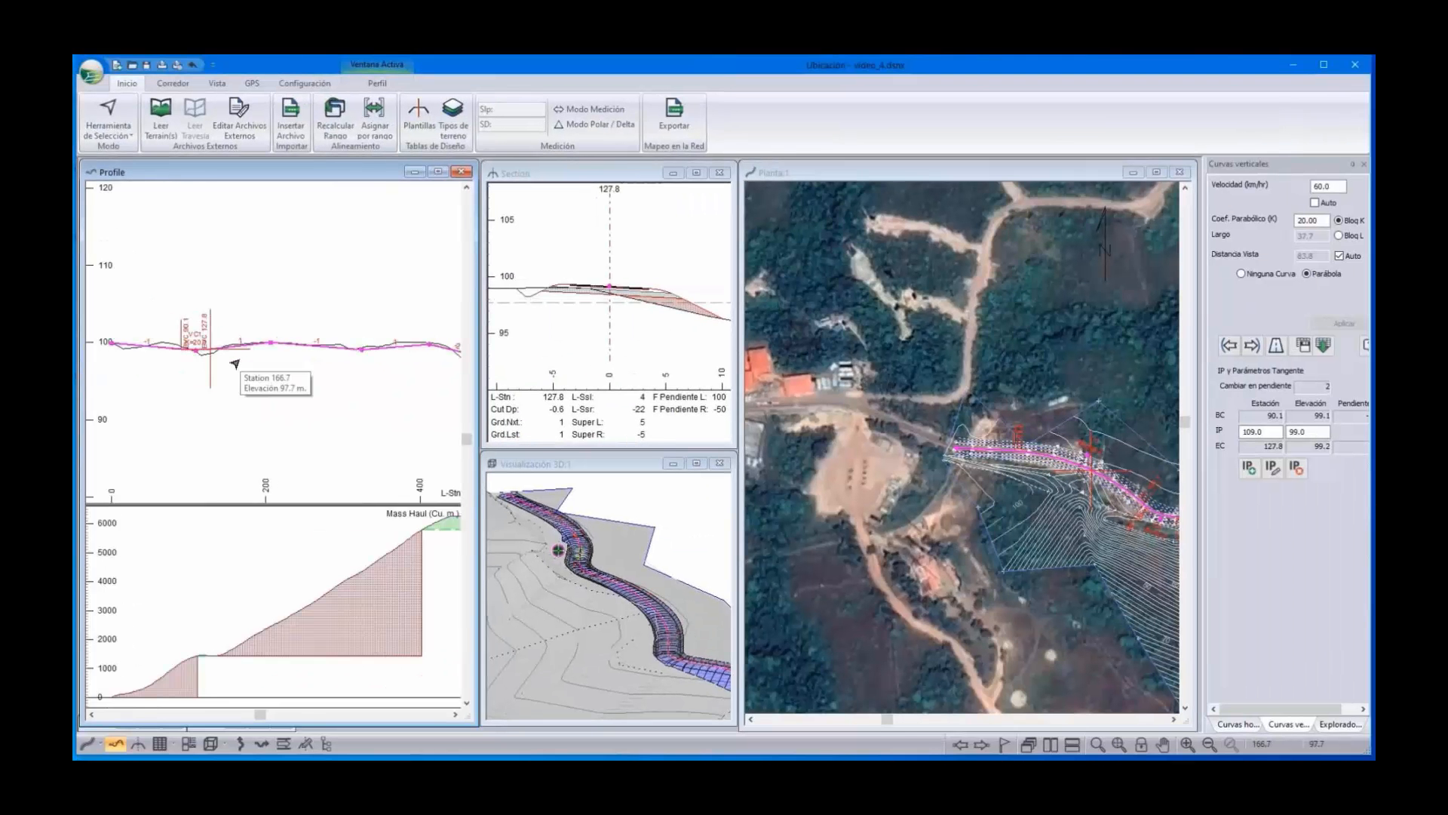
pyautogui.click(1252, 348)
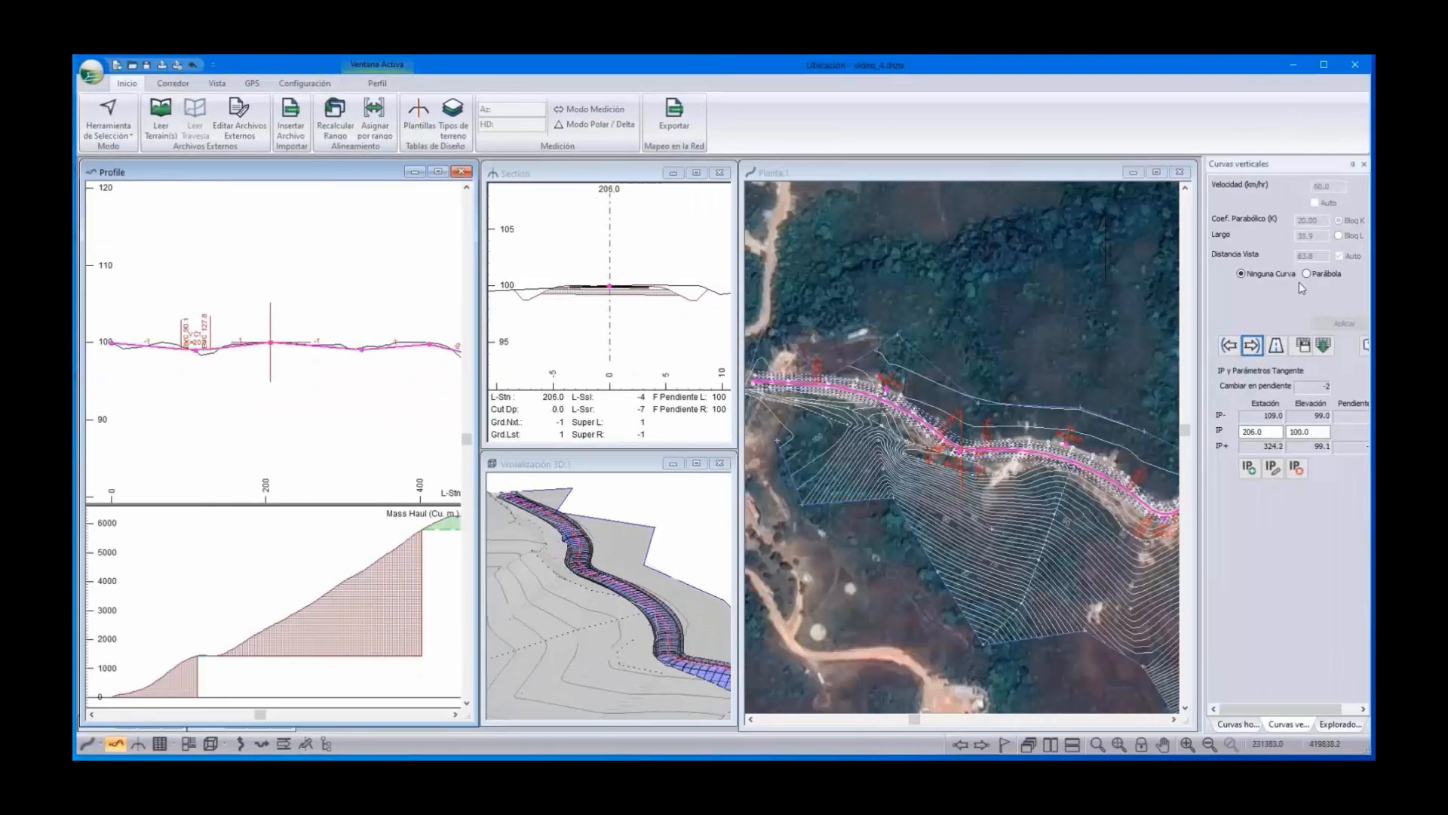
# Apply parabolic vertical curves (Parábola) with K 20.00 to the IPs at stations 206.0 and 324.2
pyautogui.click(1306, 275)
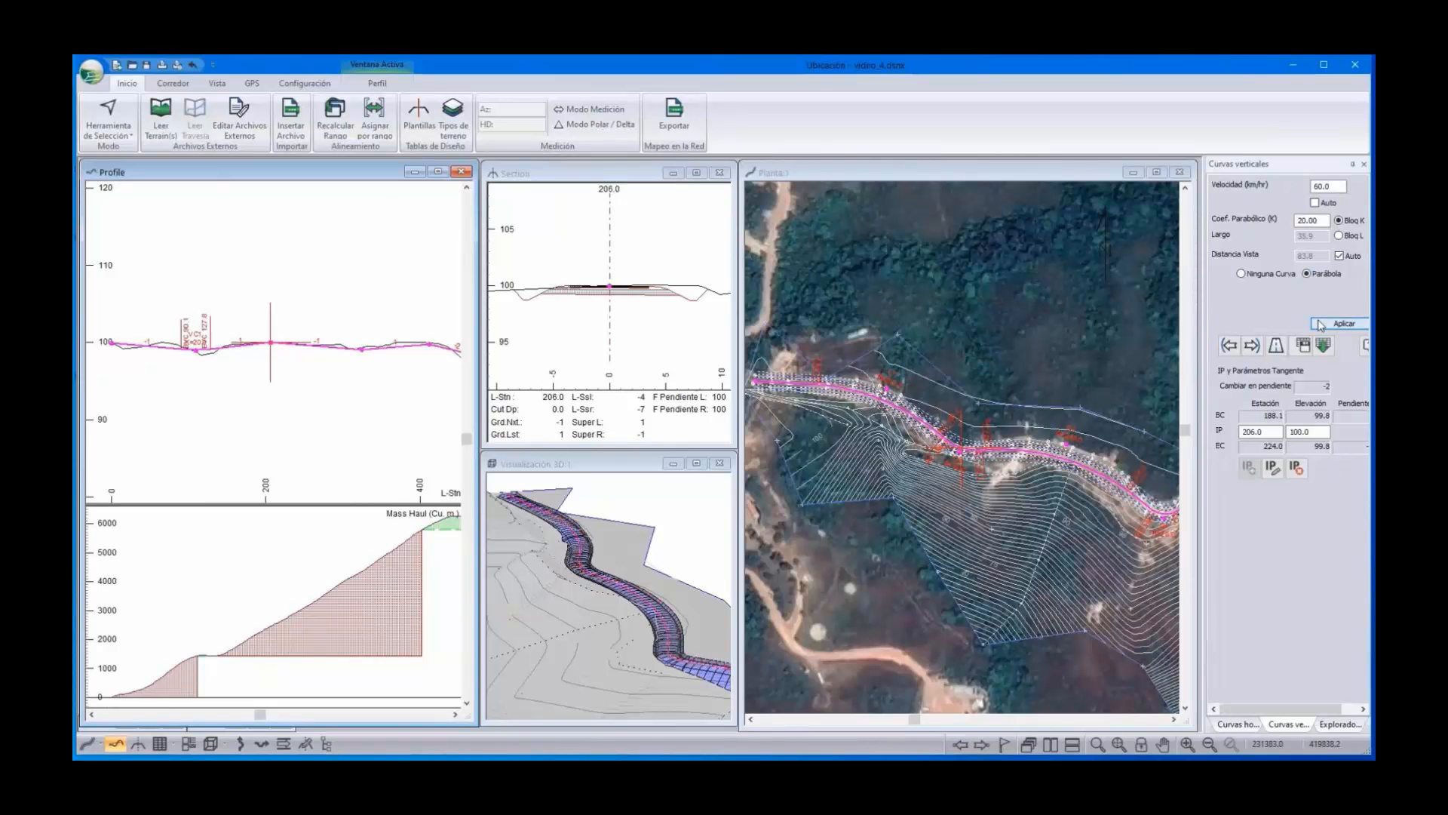
pyautogui.click(1320, 324)
pyautogui.click(1252, 347)
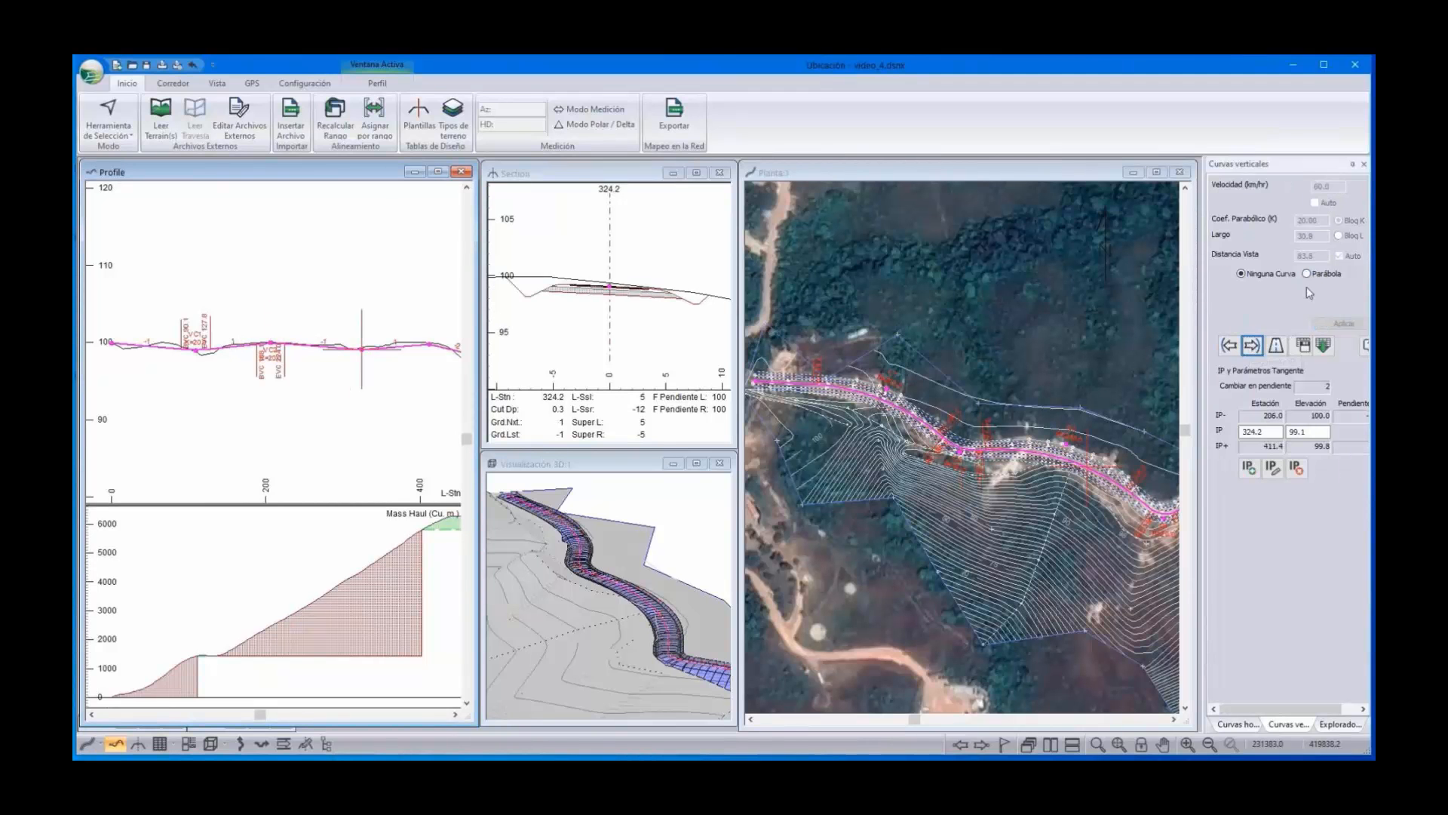
pyautogui.click(1309, 275)
pyautogui.click(1324, 324)
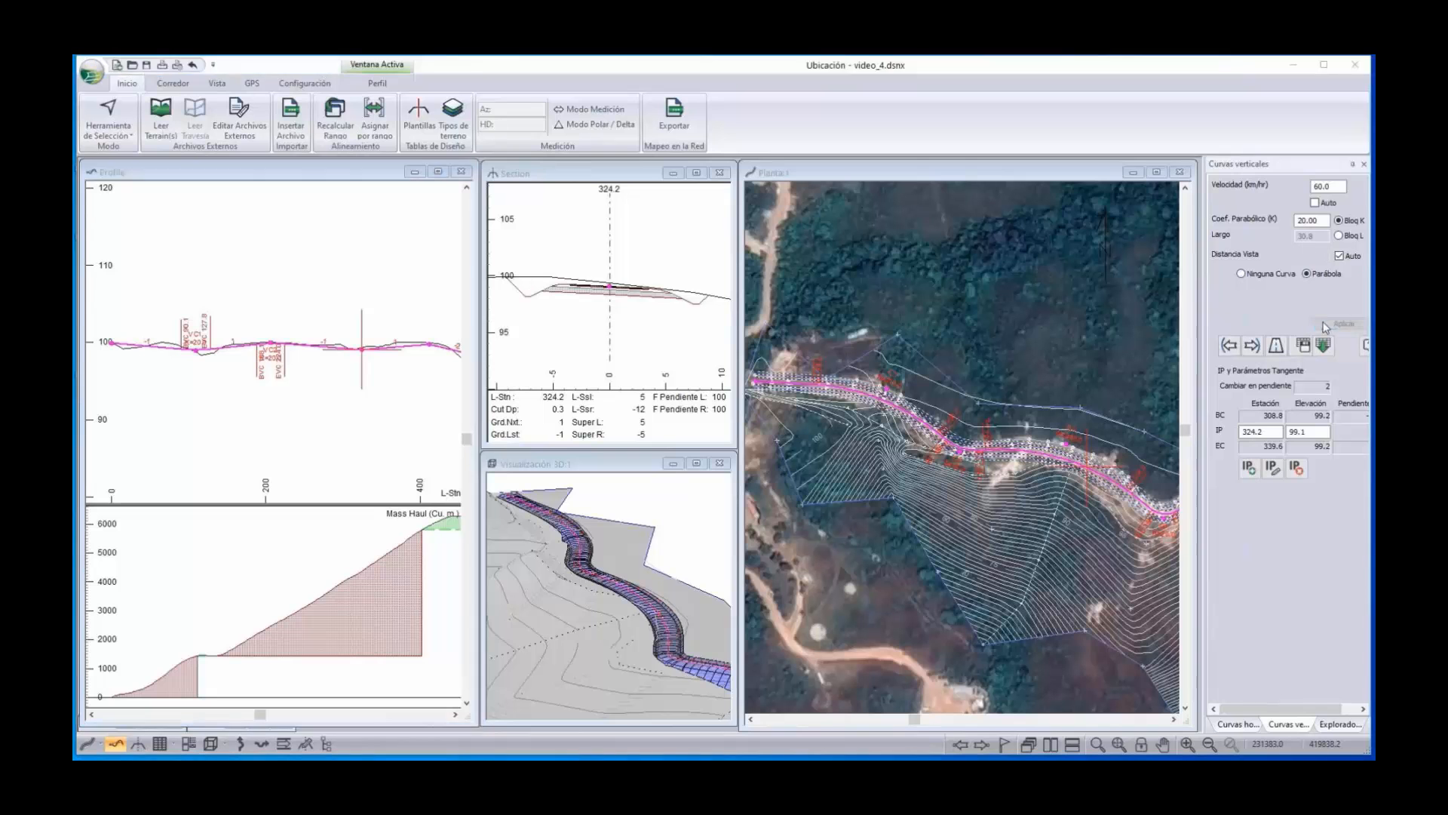
# Apply a parabolic vertical curve with K 20.00 to the IP at station 411.4
pyautogui.moveTo(380, 287); pyautogui.dragTo(360, 280, button='middle')
pyautogui.click(1254, 346)
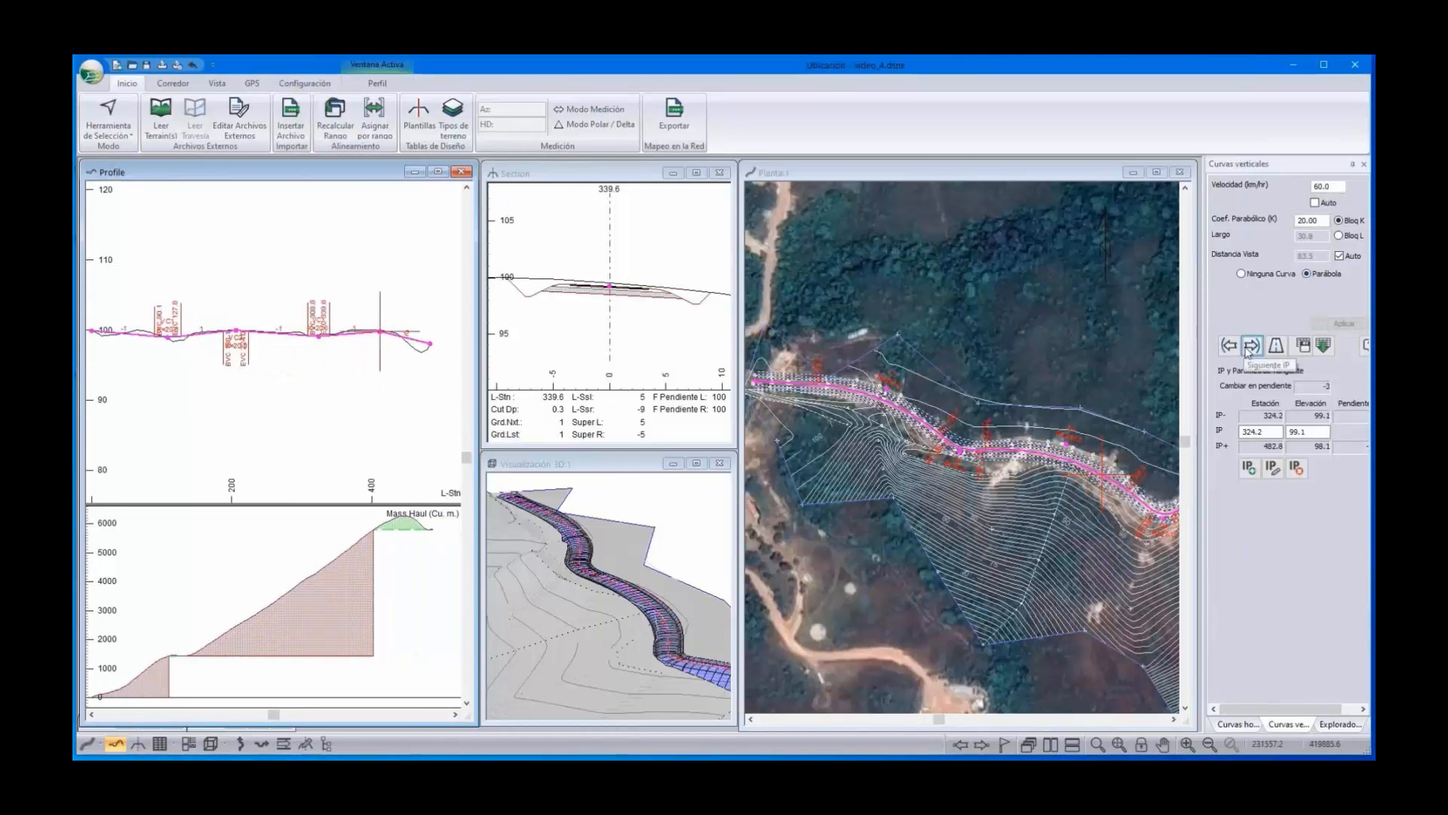
pyautogui.click(1309, 275)
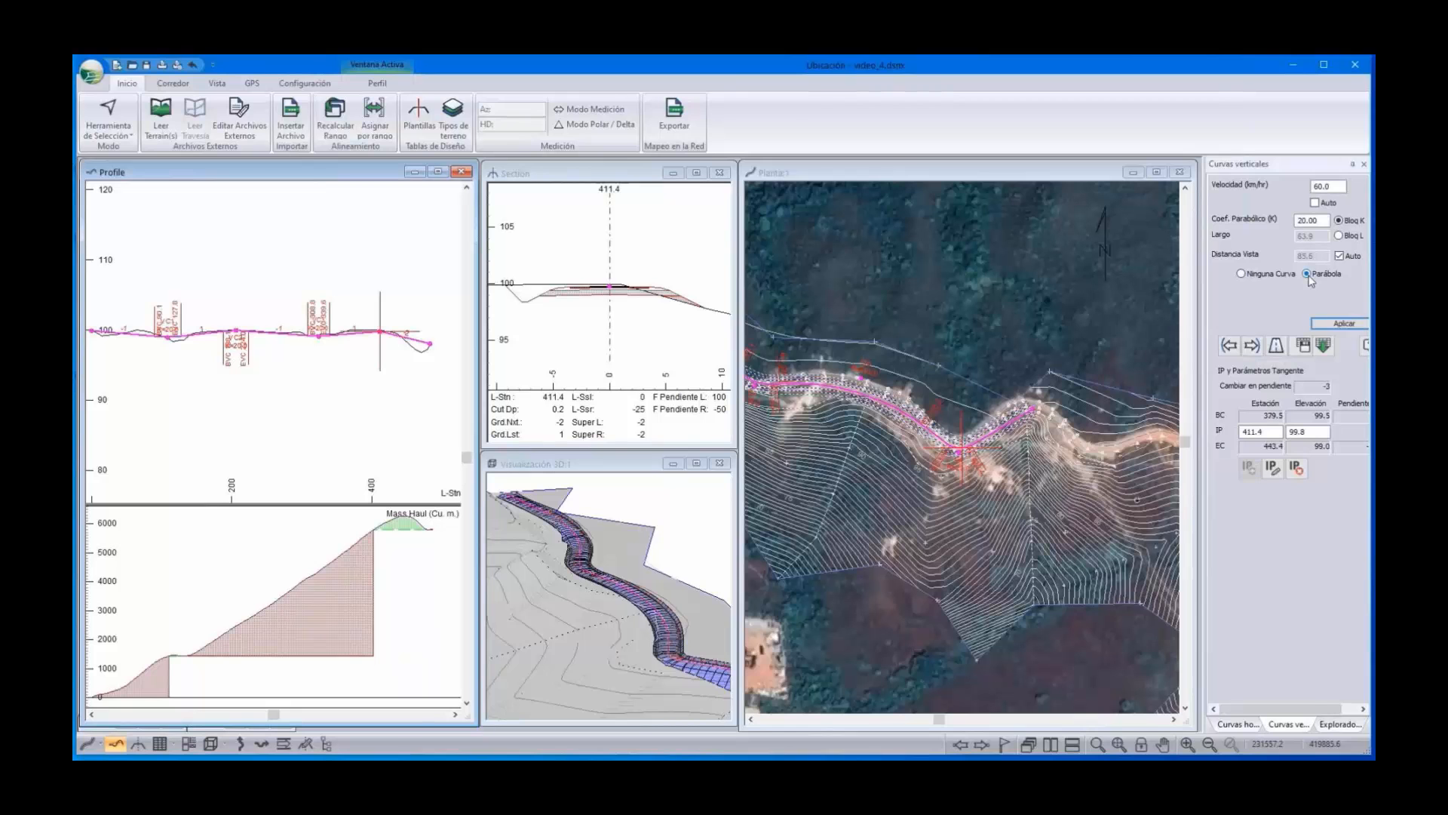
pyautogui.click(1322, 323)
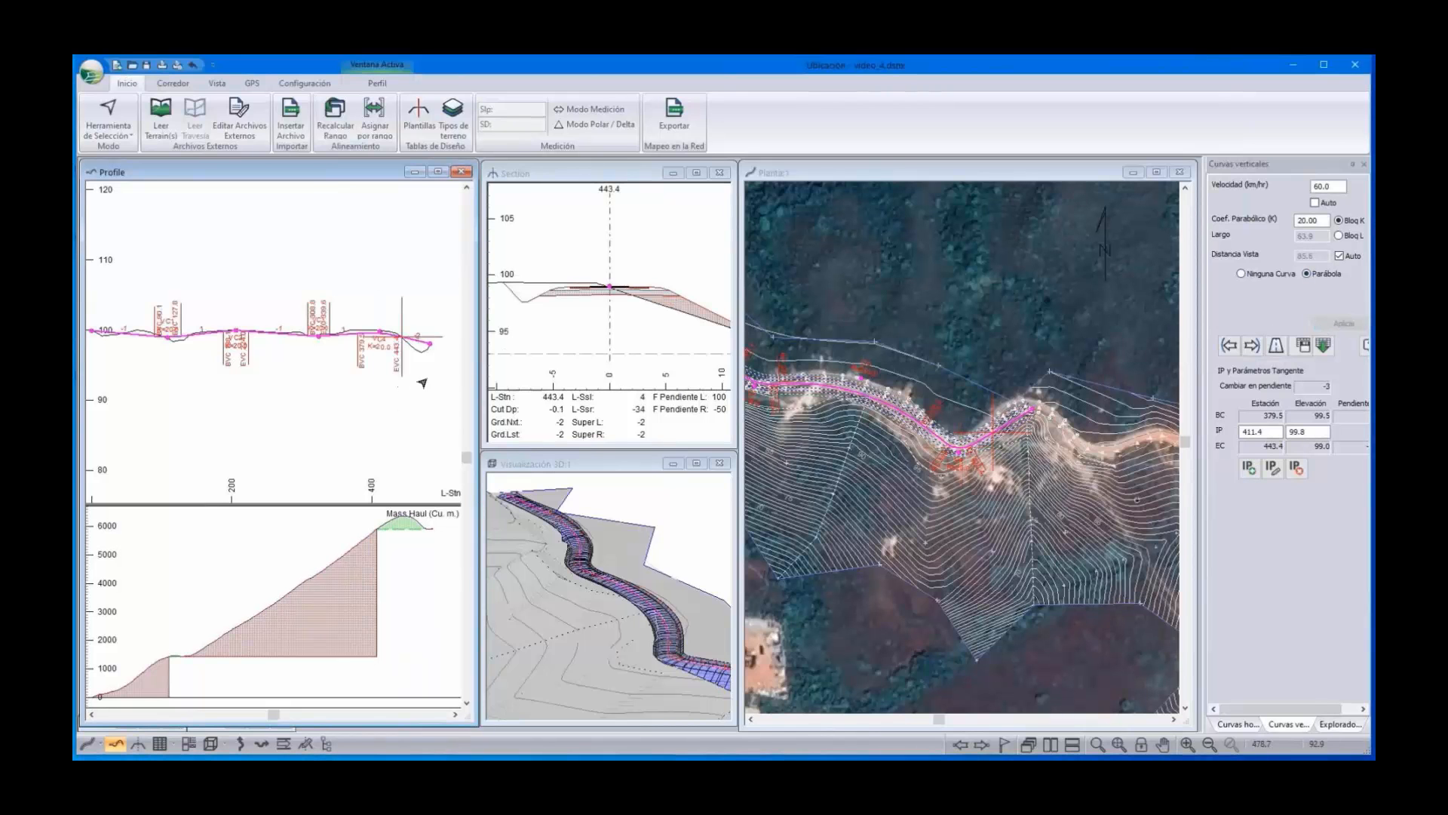
# Examine the vertical curves along the profile and the road corridor in the 3D view
pyautogui.scroll(2, 434, 381)
pyautogui.scroll(1, 231, 392)
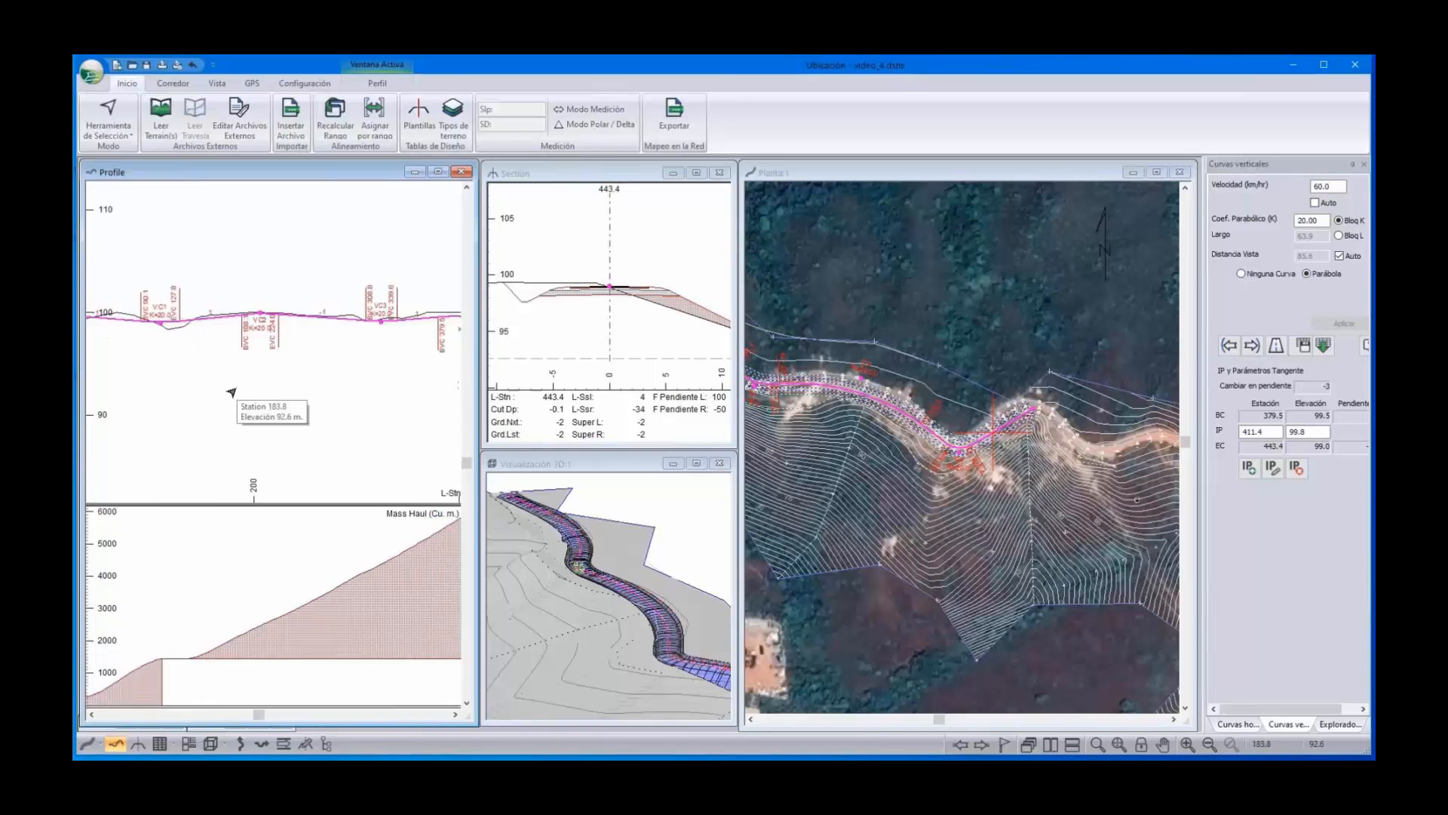
pyautogui.scroll(1, 232, 382)
pyautogui.moveTo(234, 379); pyautogui.dragTo(367, 387, button='middle')
pyautogui.scroll(3, 324, 371)
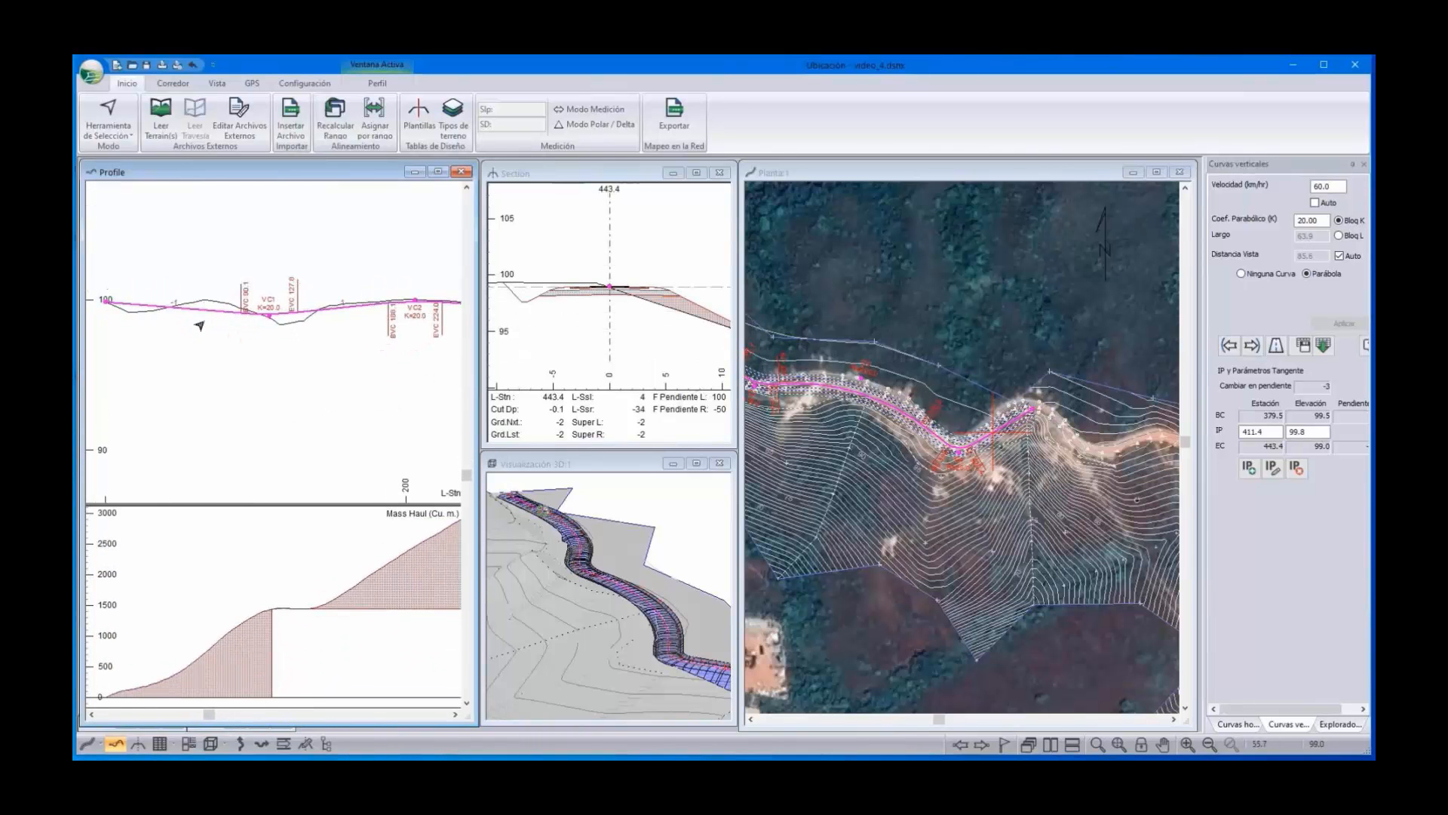
pyautogui.scroll(-3, 287, 313)
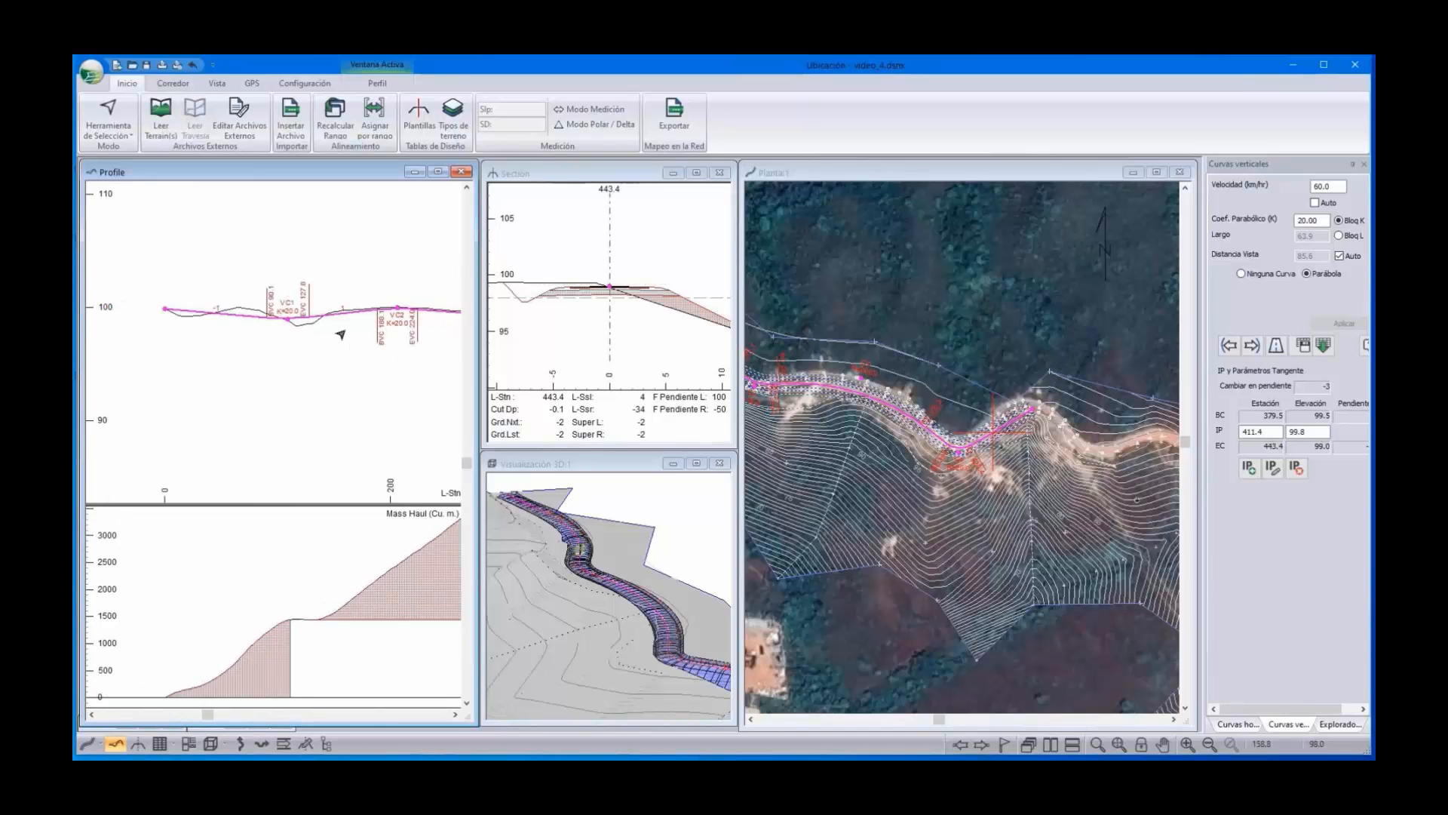
pyautogui.scroll(-2, 271, 320)
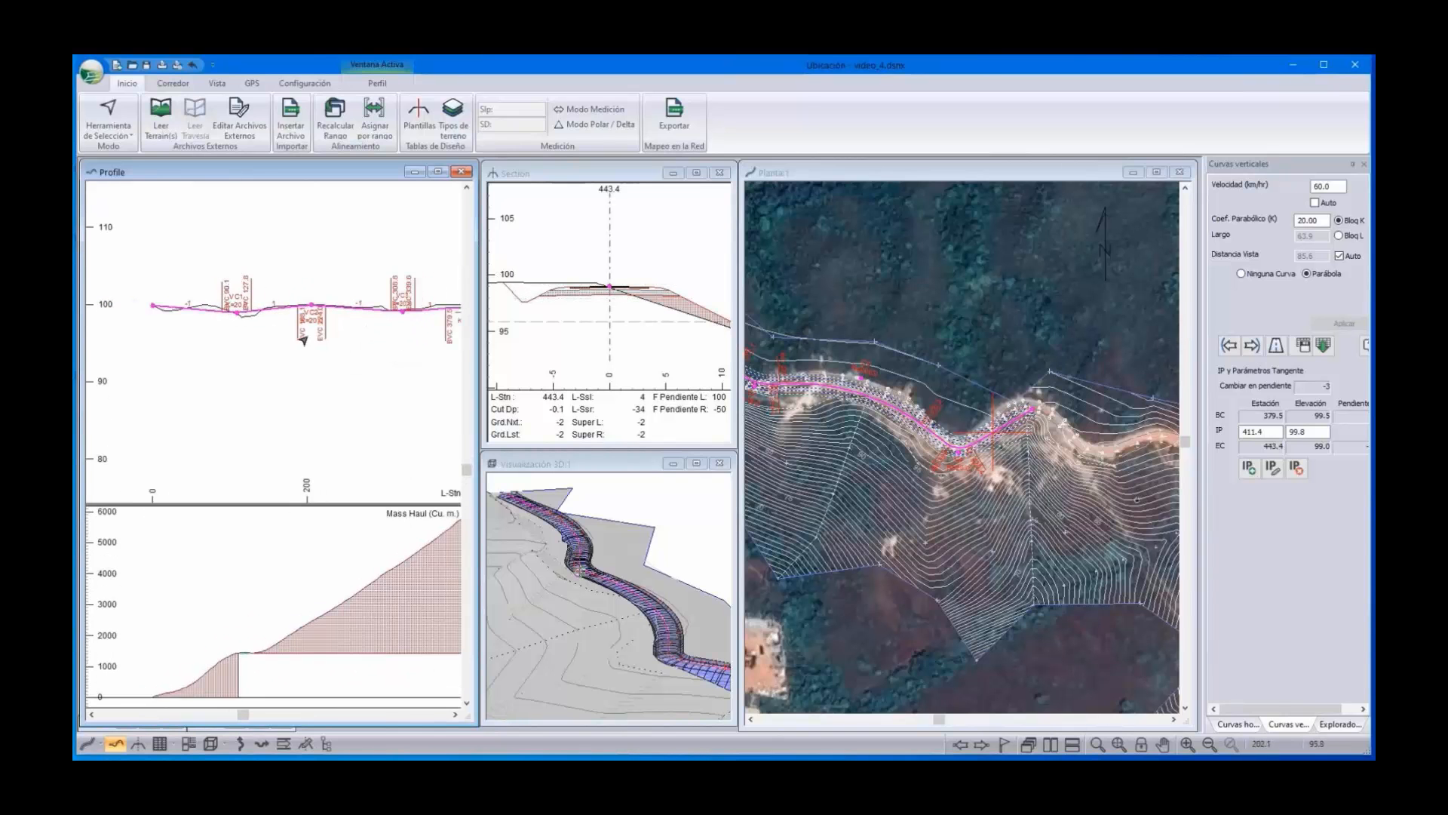
pyautogui.scroll(-1, 302, 340)
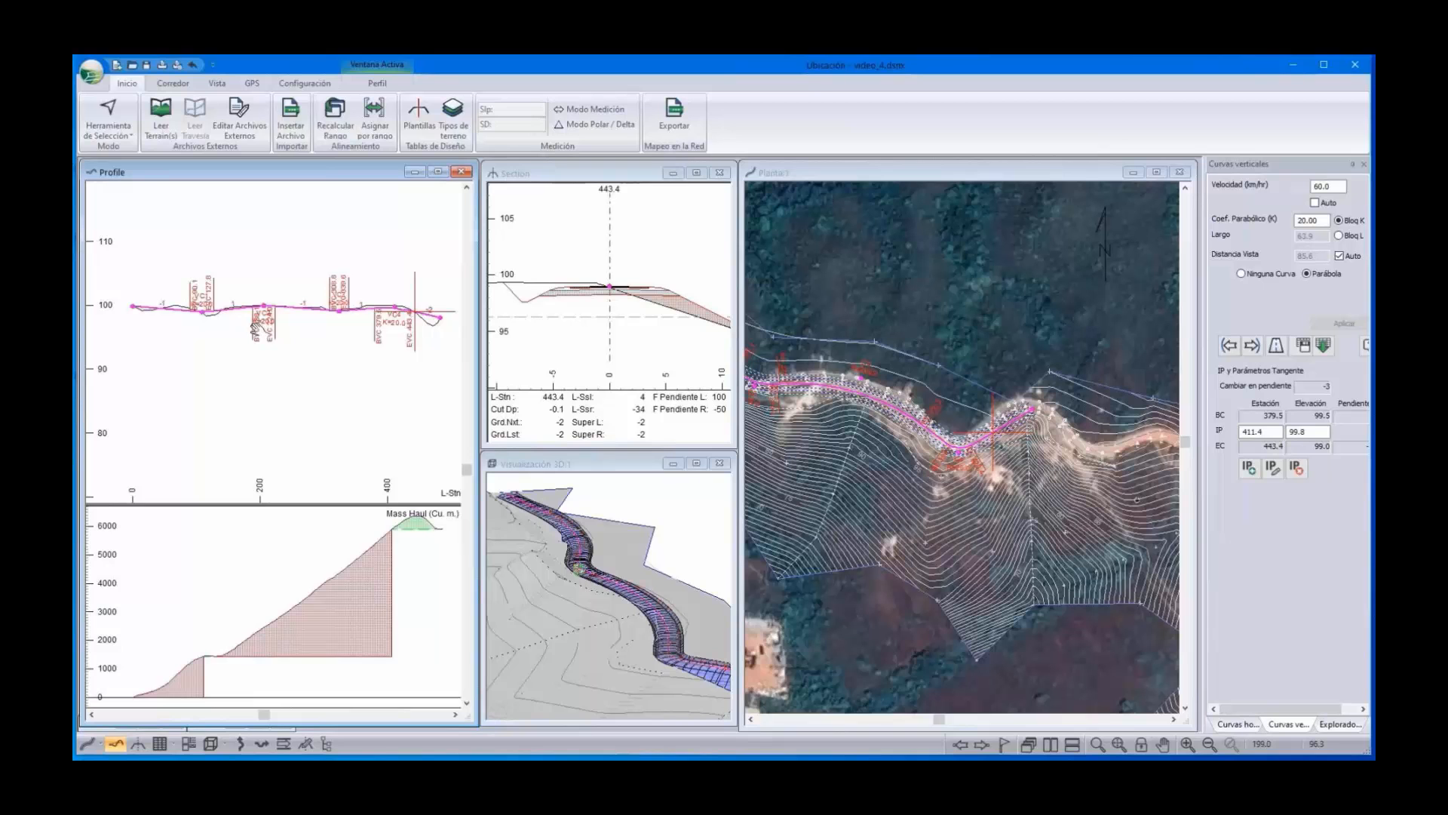
pyautogui.scroll(1, 415, 338)
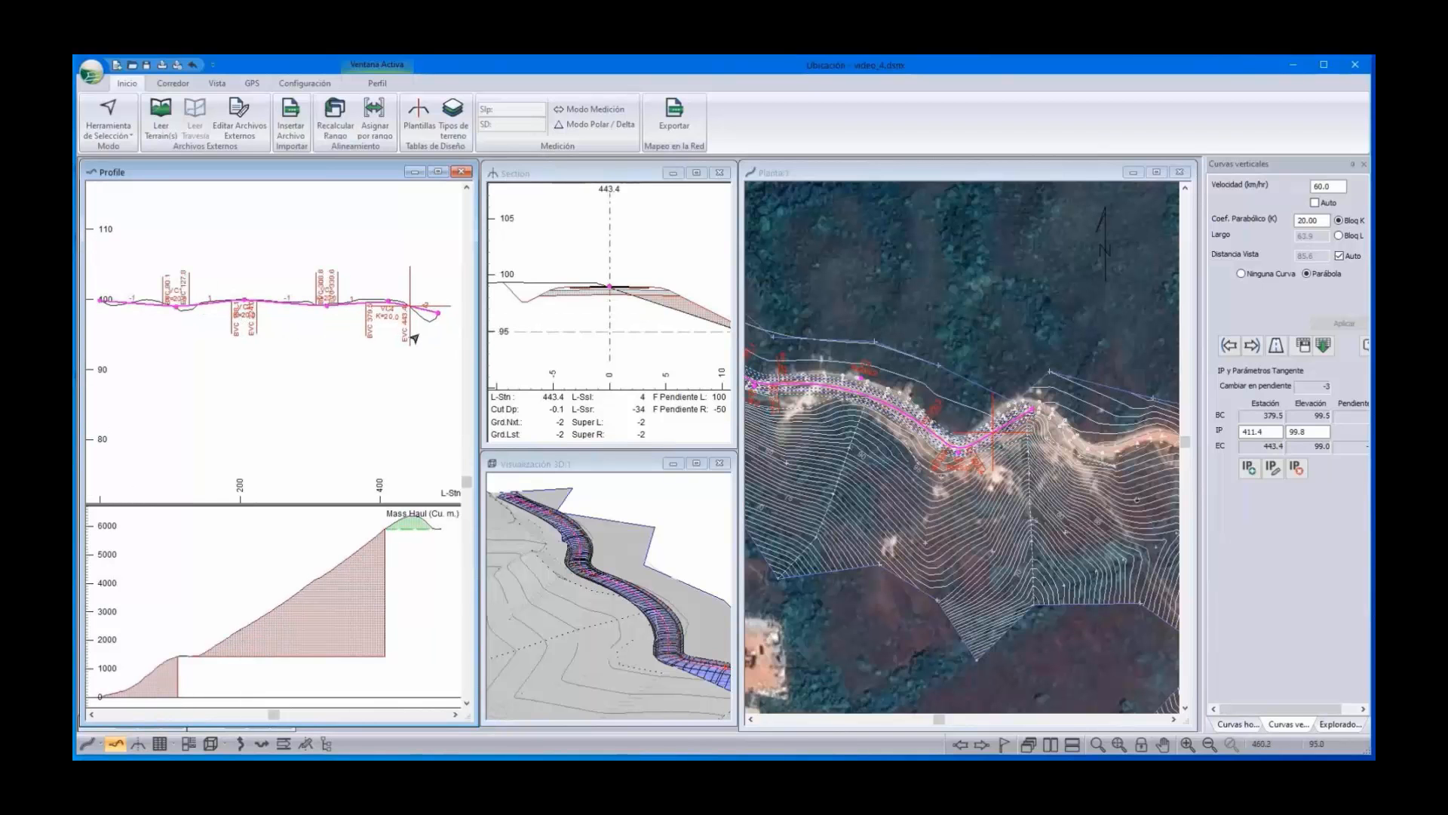
pyautogui.moveTo(579, 567); pyautogui.dragTo(574, 561)
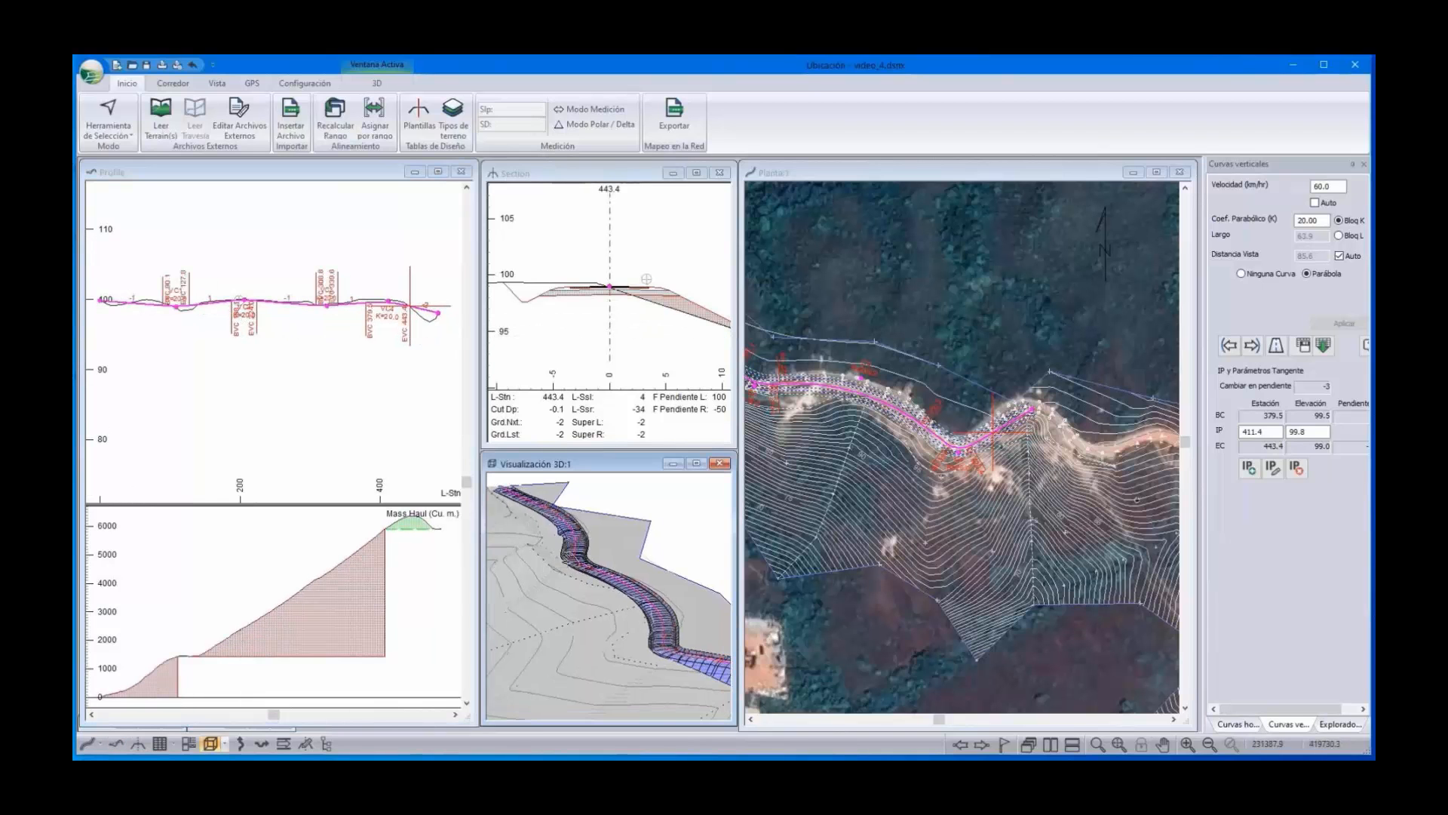
pyautogui.scroll(2, 618, 623)
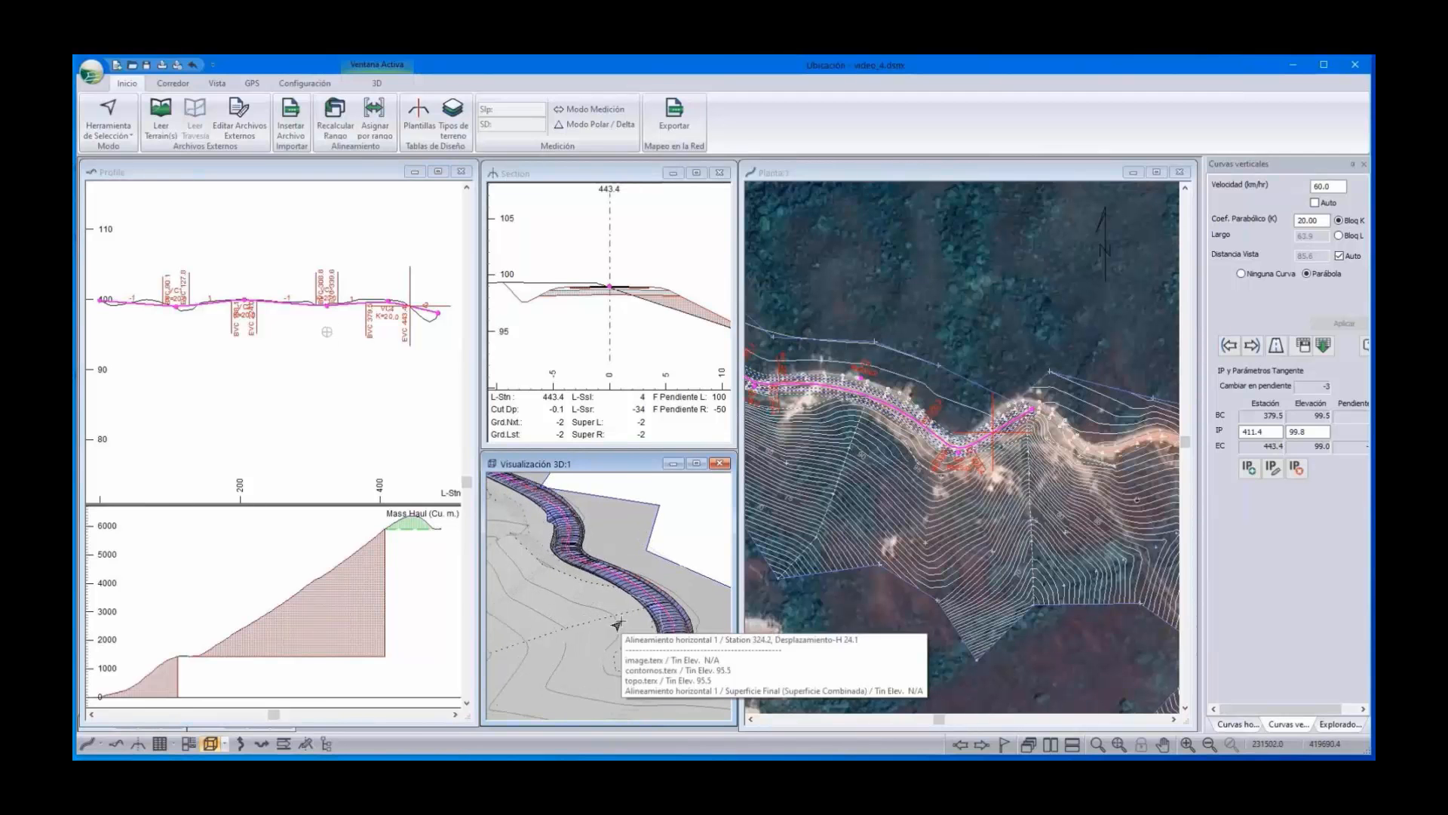
pyautogui.moveTo(617, 623)
pyautogui.mouseDown()
pyautogui.moveTo(601, 588)
pyautogui.moveTo(603, 631)
pyautogui.mouseUp()
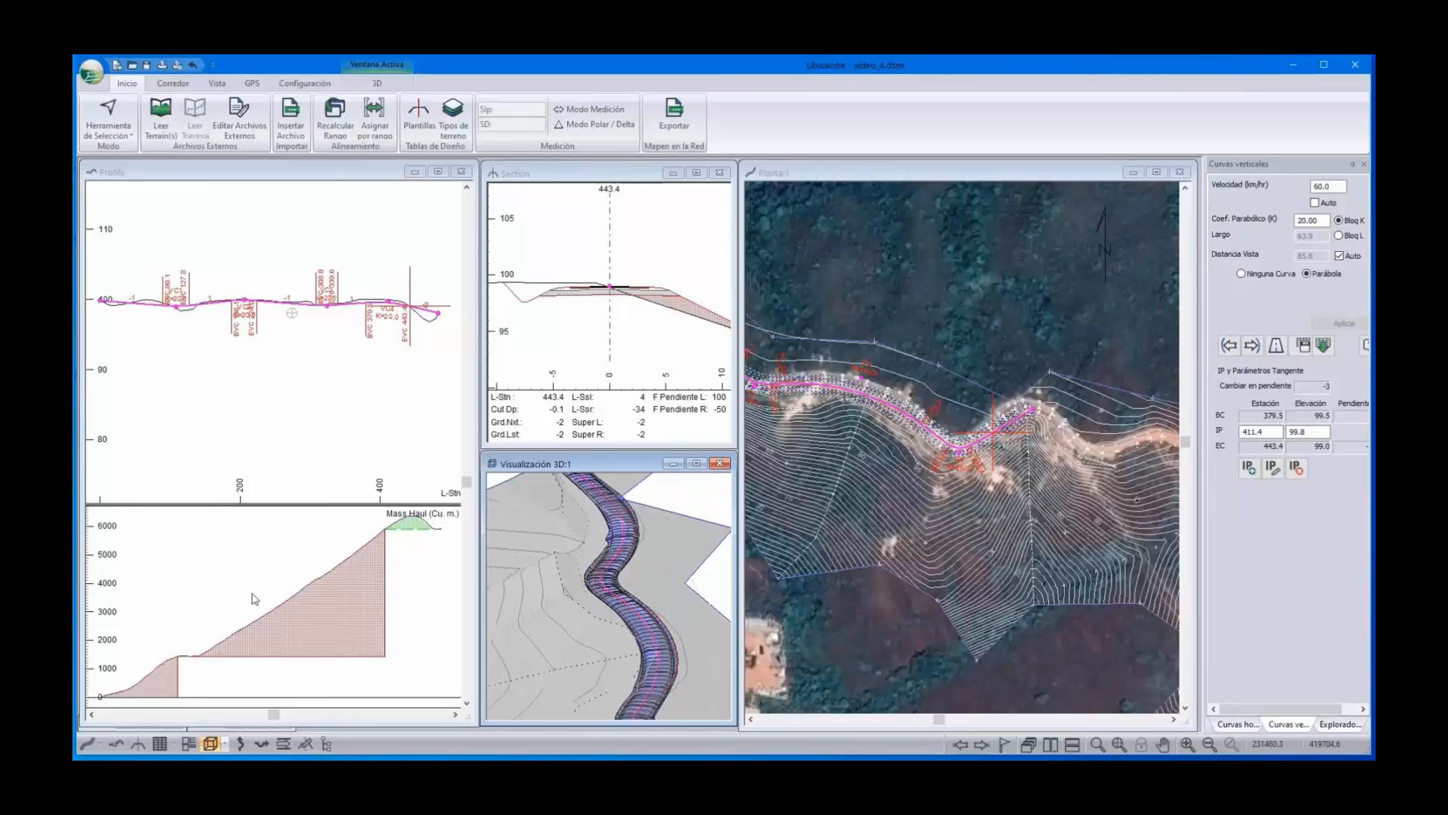
# Turn on the road edges (Bordes del camino) and slope stakes (Estacas de pendiente) in the profile window options
pyautogui.scroll(-1, 335, 370)
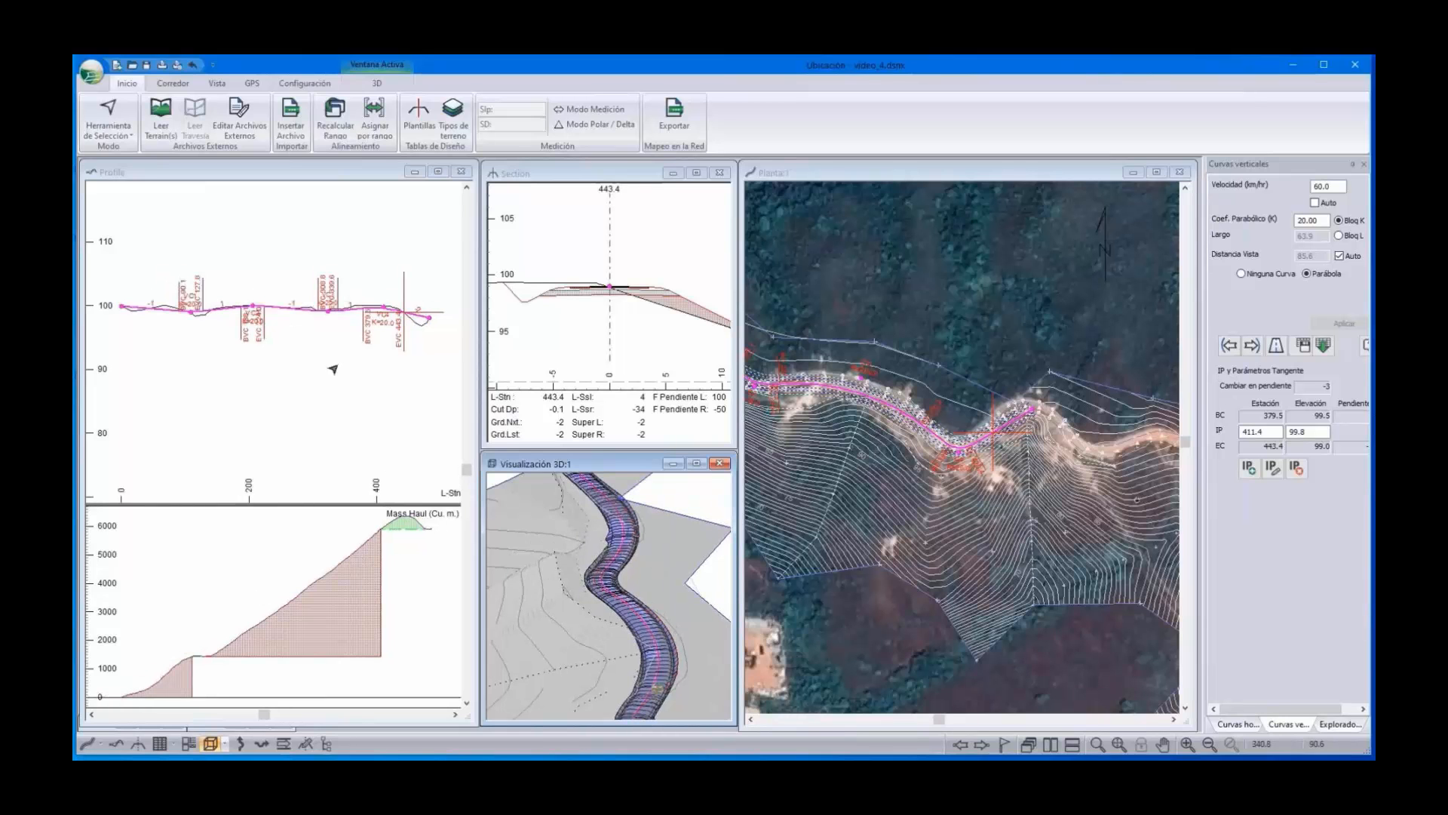
pyautogui.moveTo(333, 367); pyautogui.dragTo(361, 411, button='middle')
pyautogui.scroll(1, 337, 417)
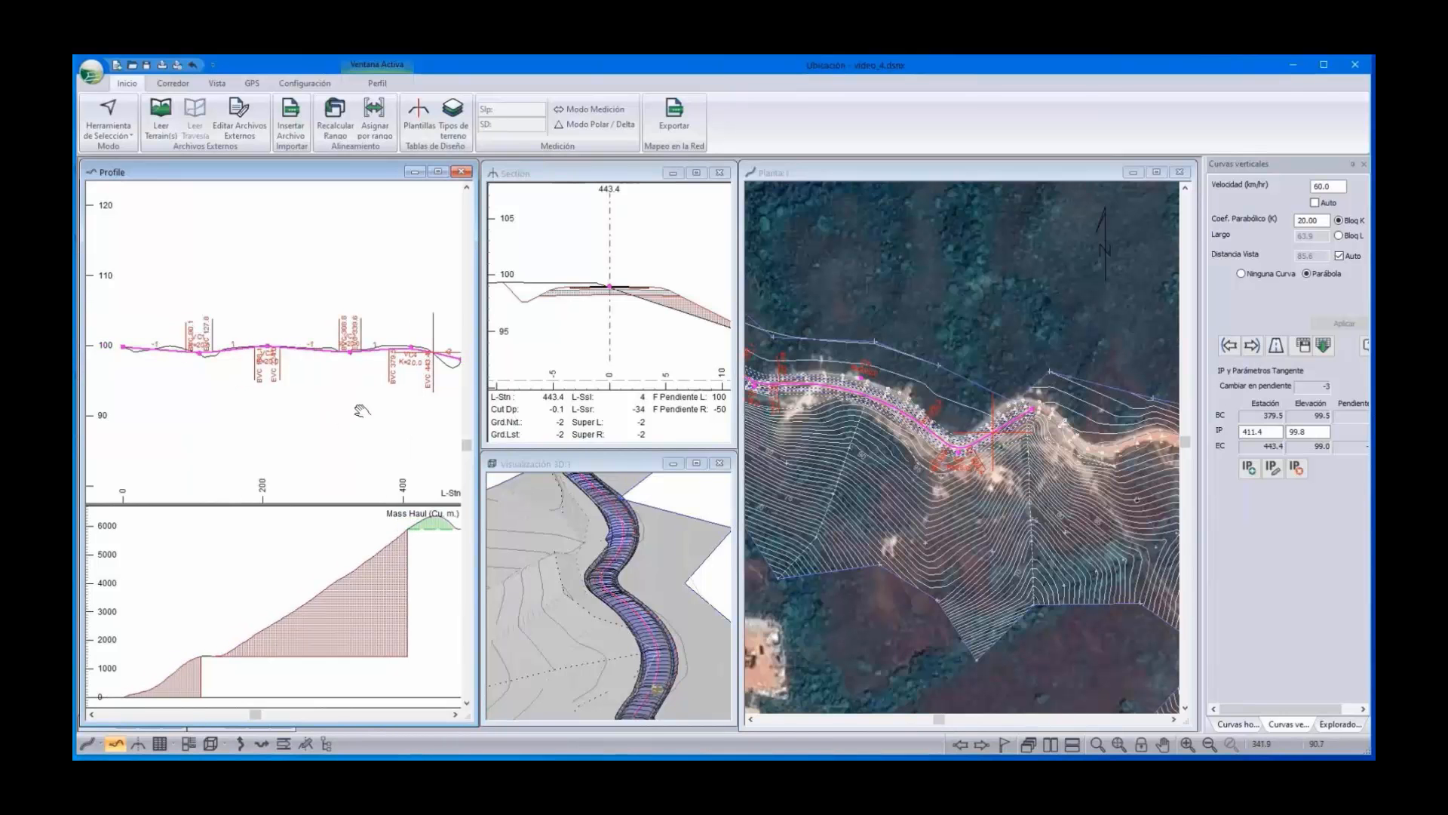
pyautogui.rightClick(362, 412)
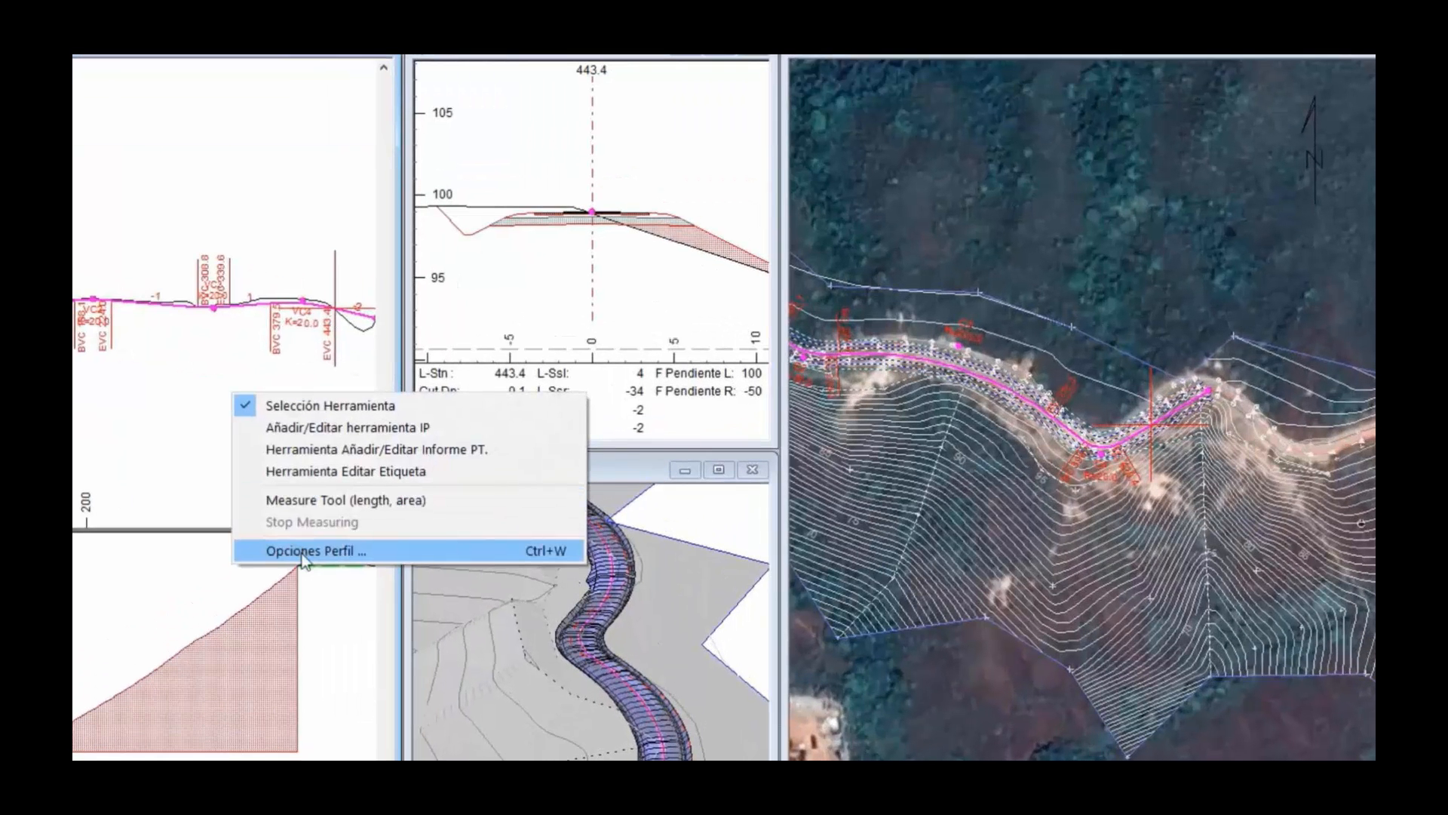
pyautogui.click(304, 551)
pyautogui.click(540, 350)
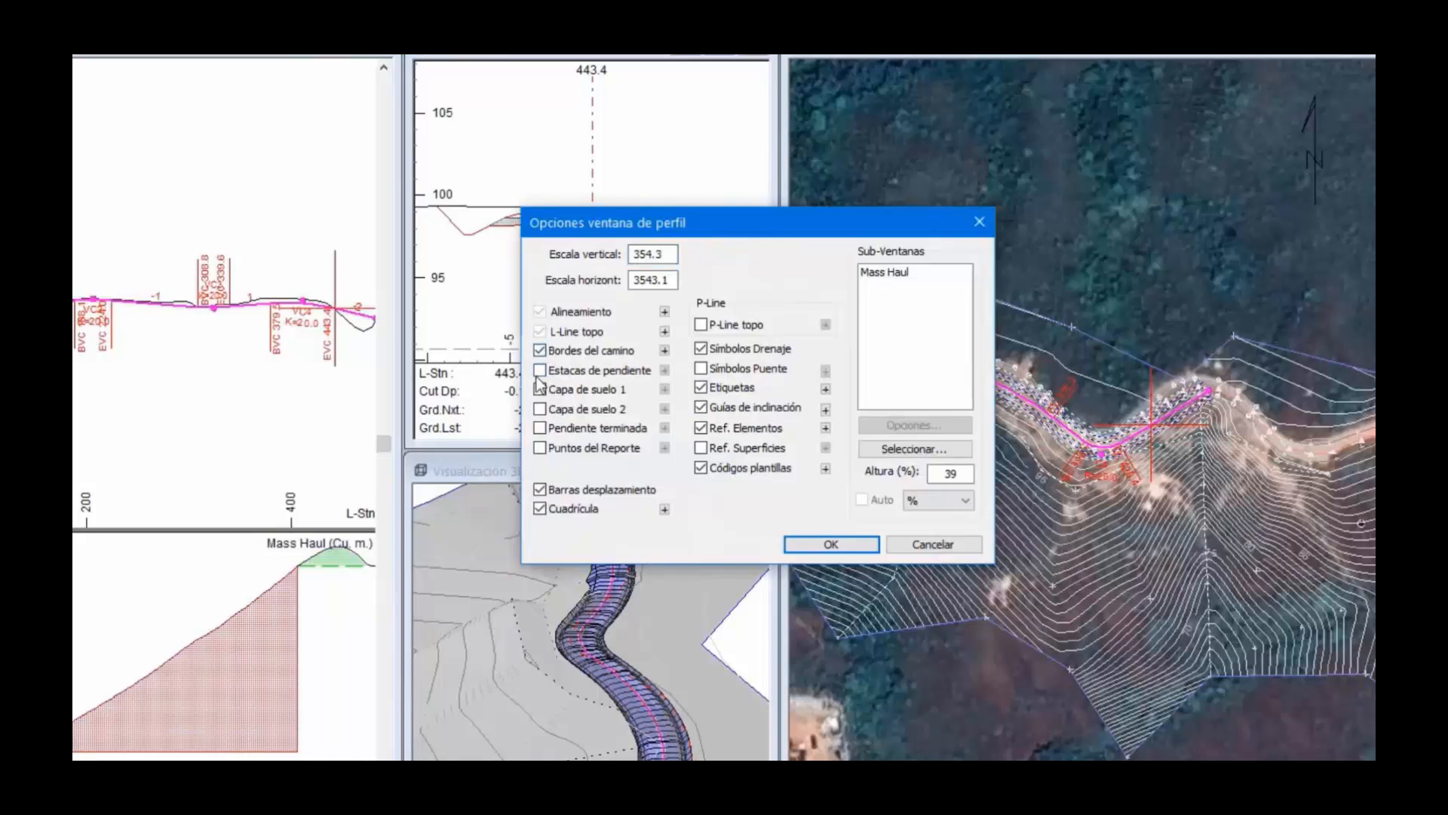
pyautogui.click(540, 369)
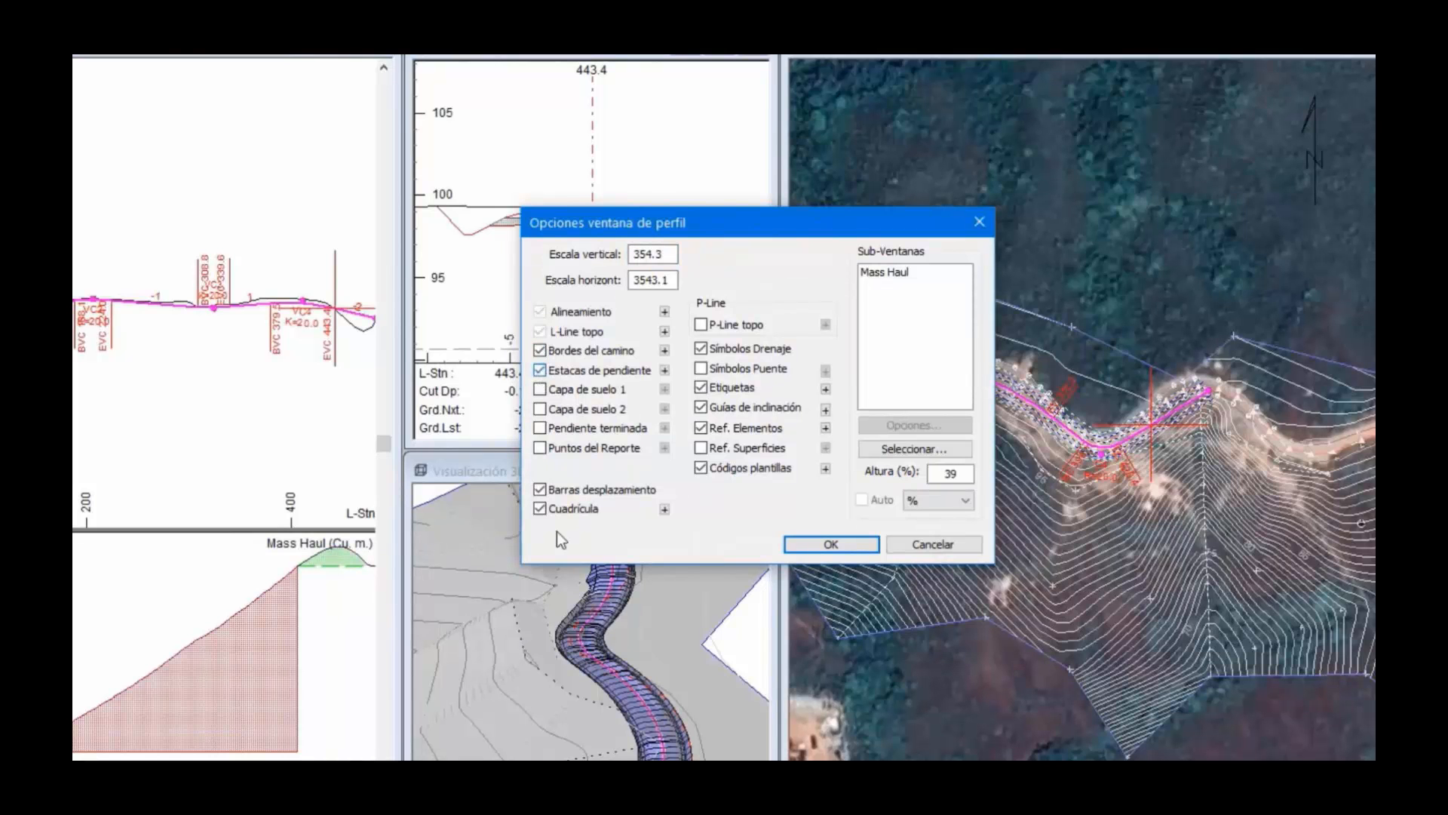
# Enable the principal grid lines (Líneas cuadríc.) in the profile's grid options and apply the profile window options
pyautogui.click(664, 509)
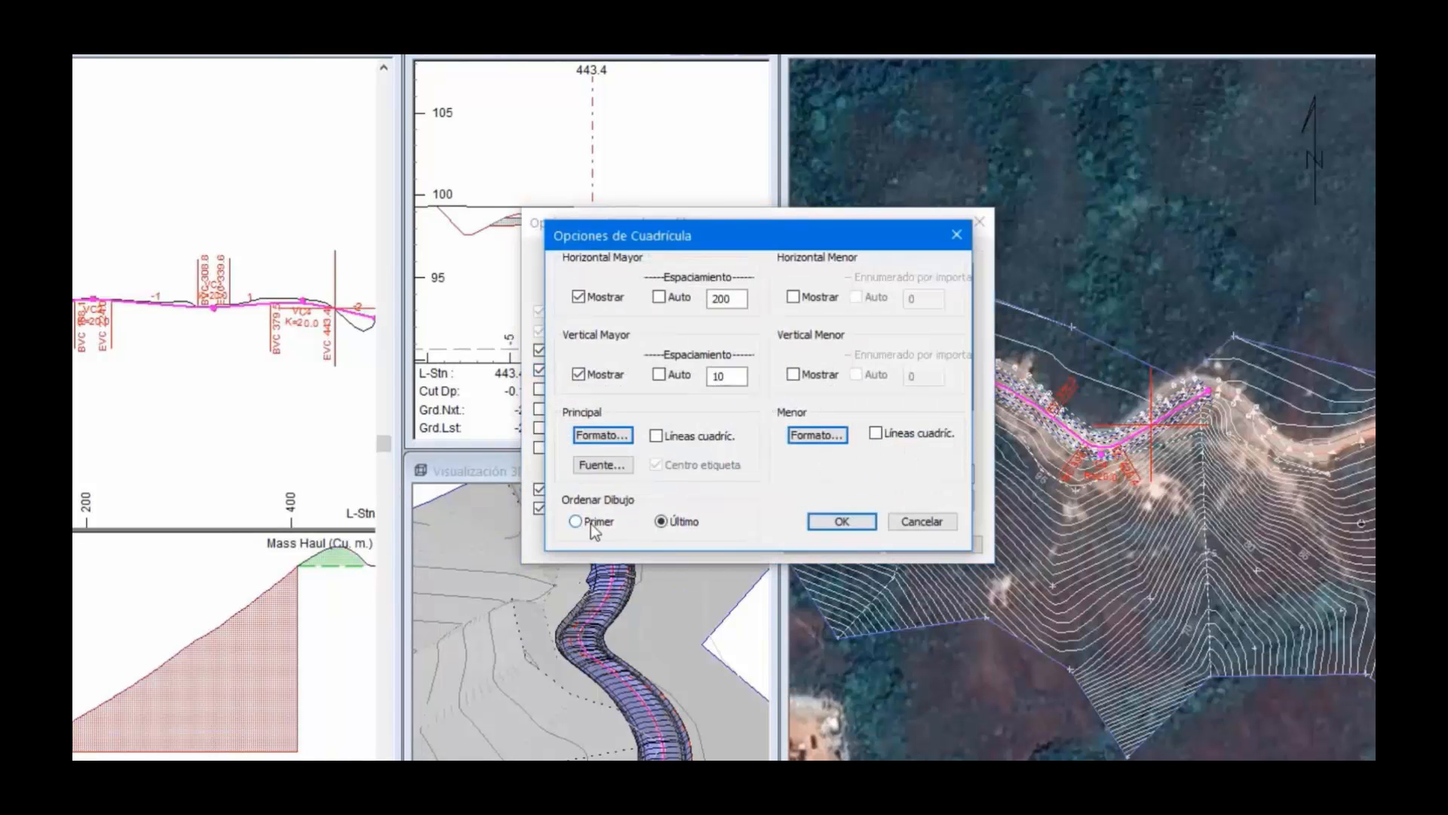
pyautogui.click(657, 436)
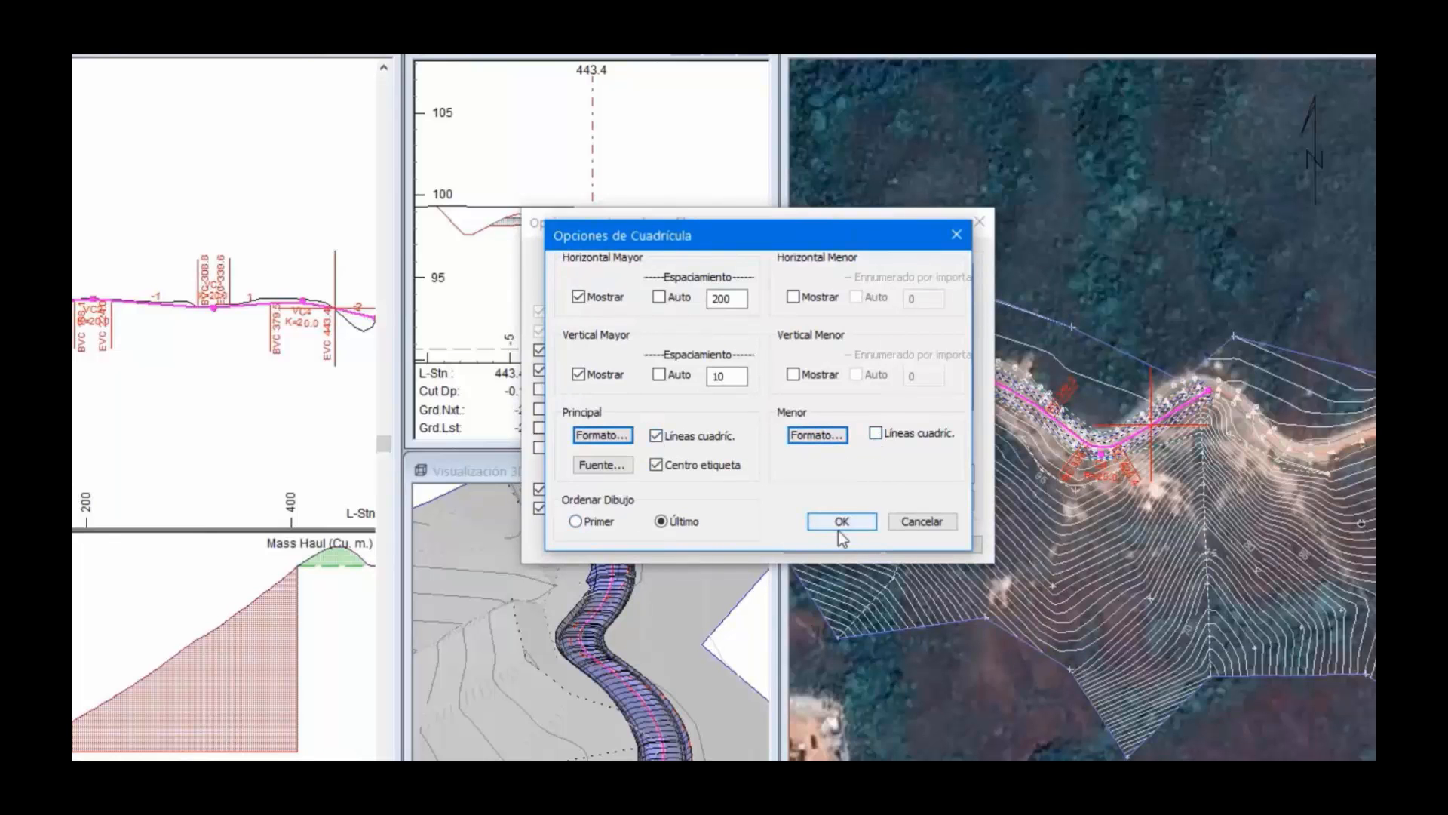
pyautogui.click(841, 526)
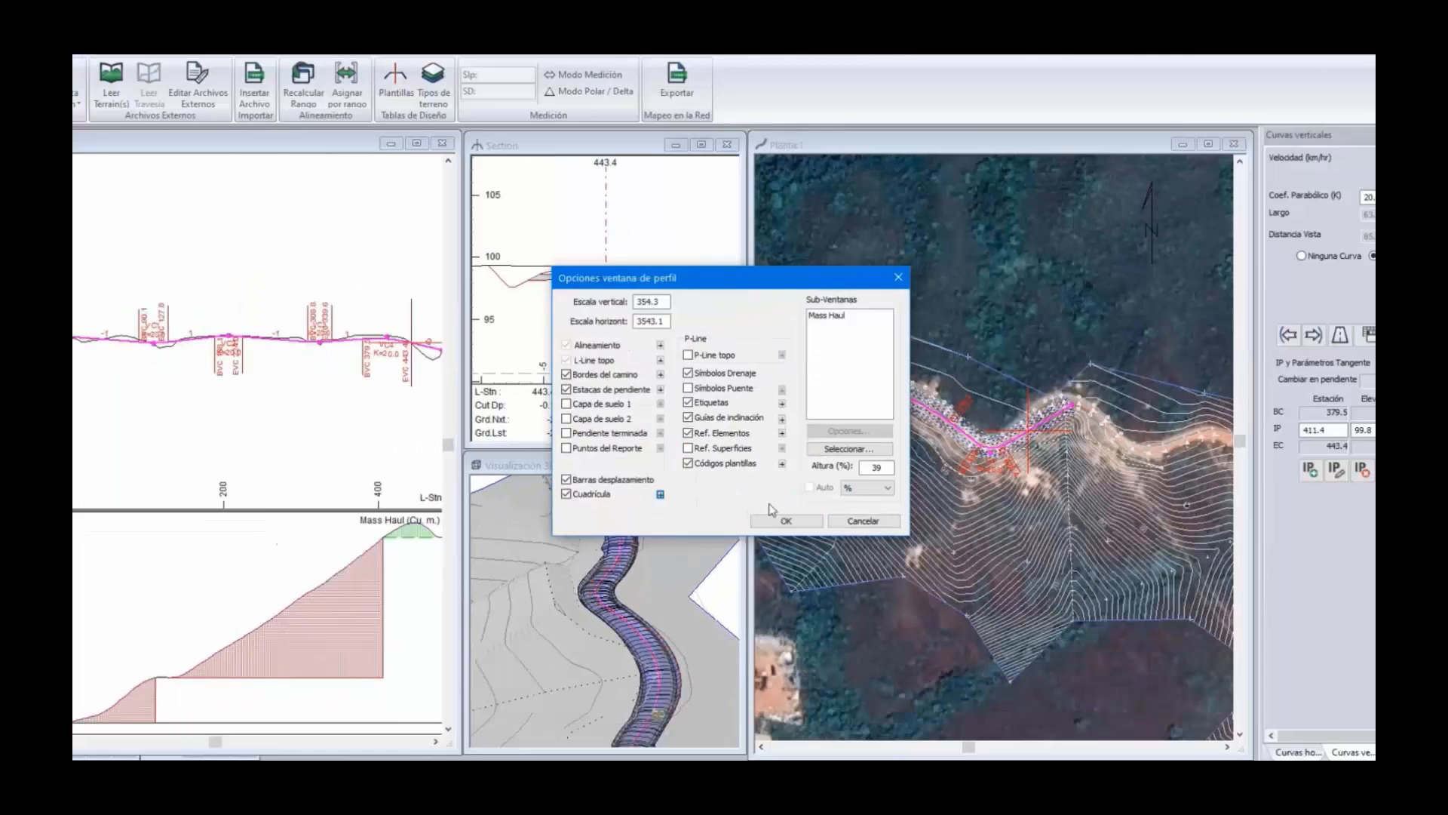
pyautogui.click(786, 520)
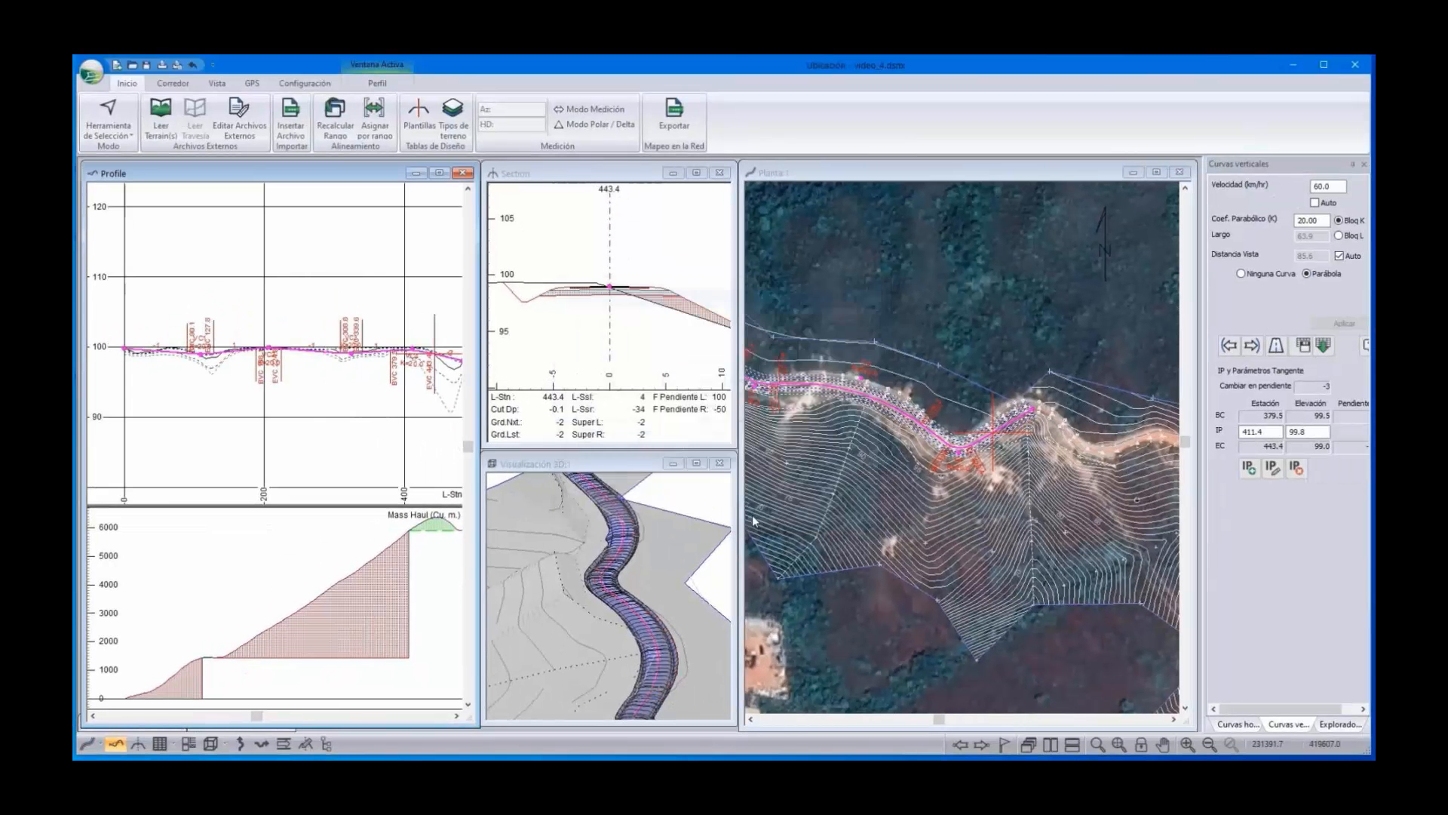
# Examine the full length of the profile with its grid lines, road edges and slope stakes
pyautogui.scroll(-2, 295, 368)
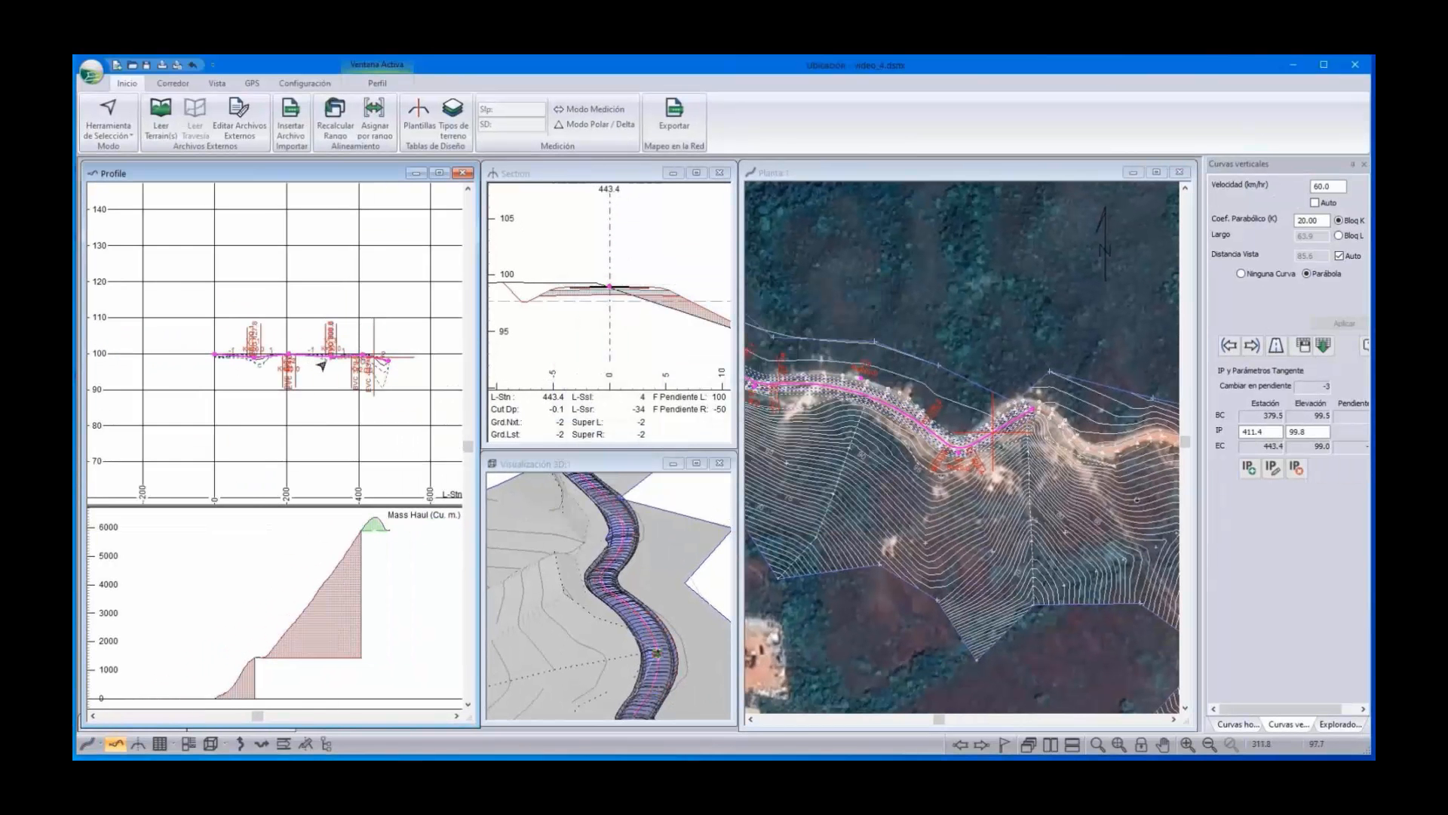
pyautogui.scroll(2, 321, 366)
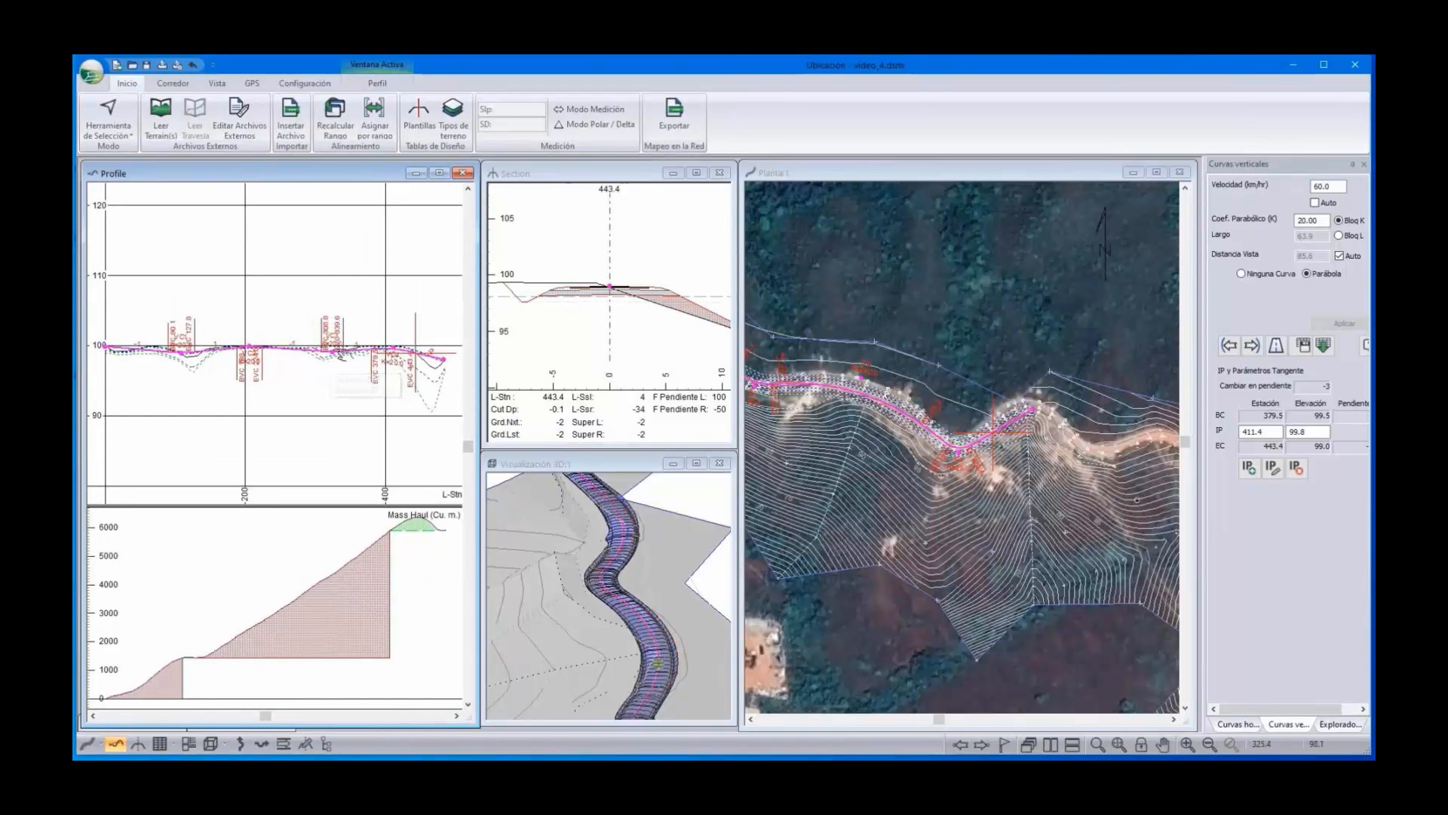
pyautogui.moveTo(340, 356); pyautogui.dragTo(347, 354, button='middle')
pyautogui.scroll(-1, 341, 359)
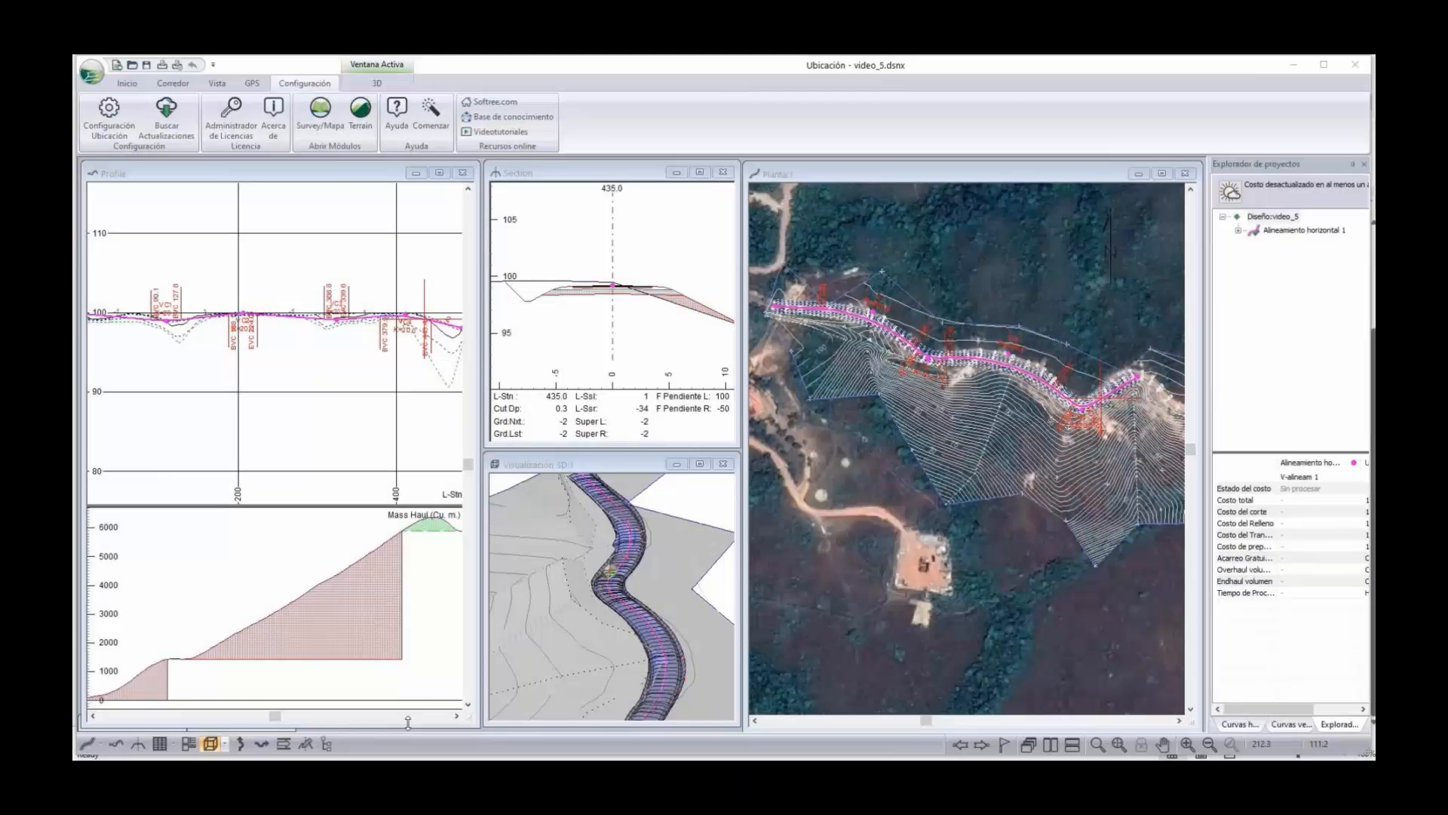
pyautogui.scroll(-1, 232, 336)
pyautogui.scroll(1, 274, 372)
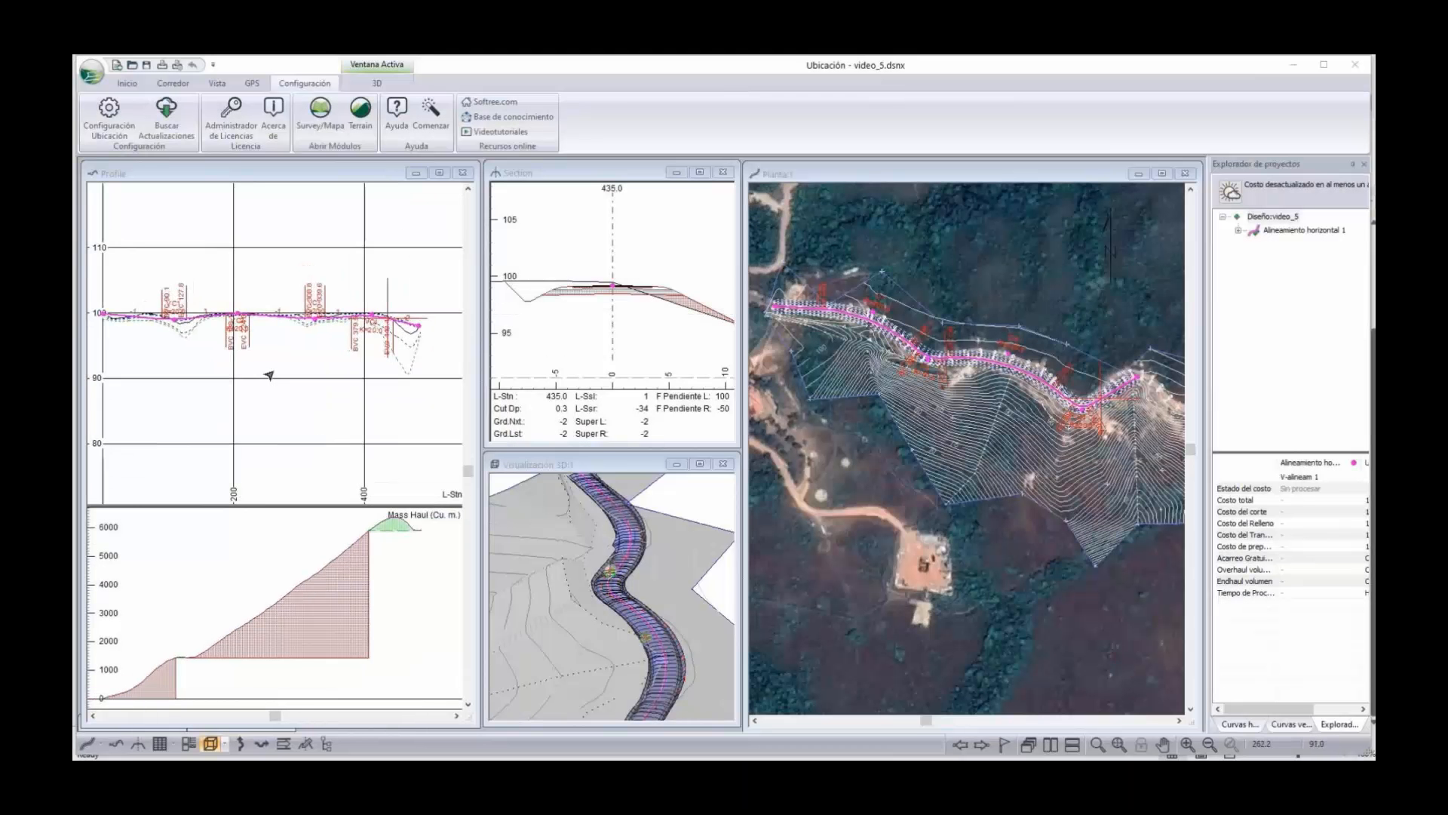
pyautogui.moveTo(274, 372); pyautogui.dragTo(304, 393, button='middle')
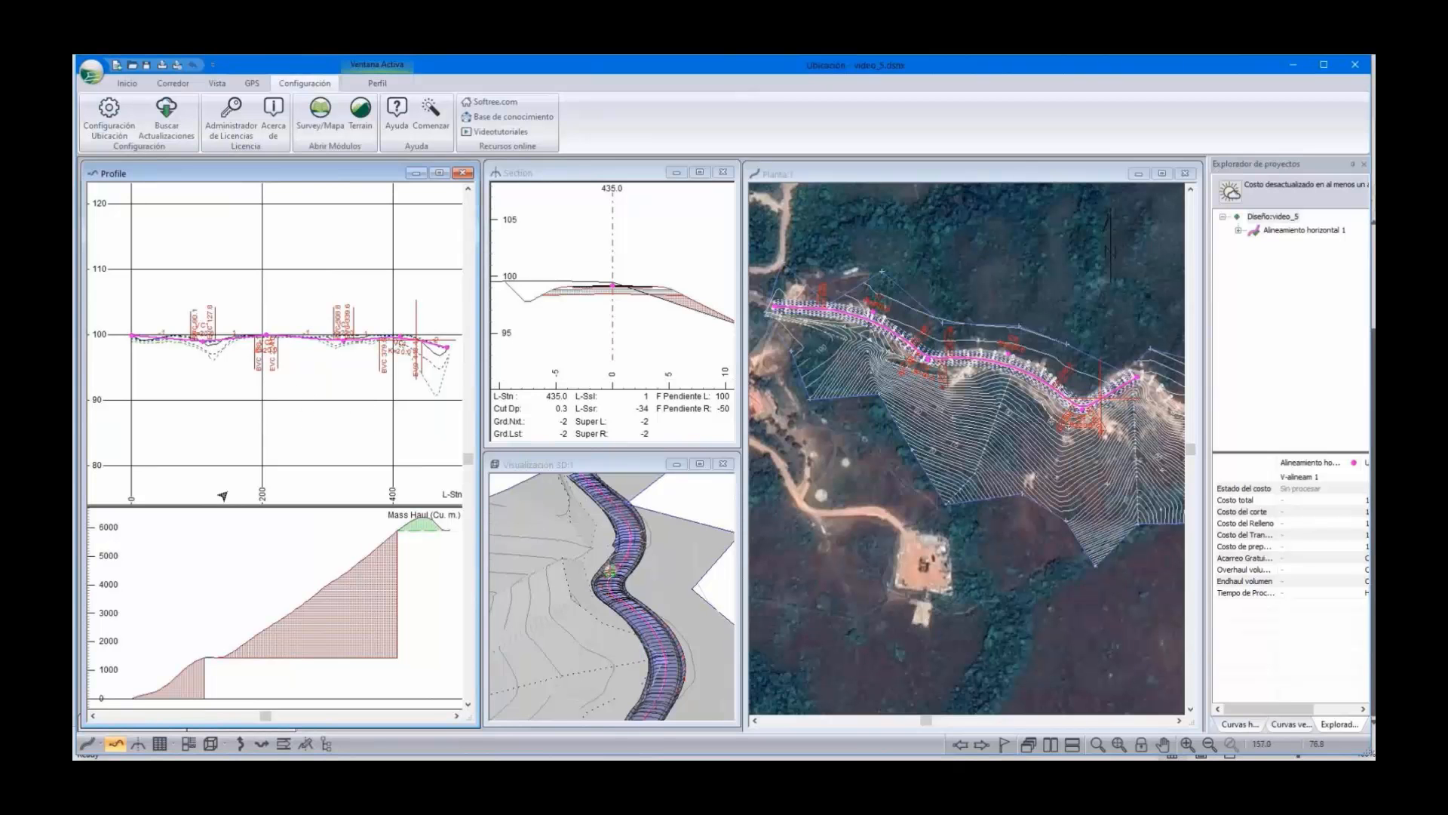
# Set the station format in the location settings to Traditional S+ddd e.g. 1+201
pyautogui.click(108, 113)
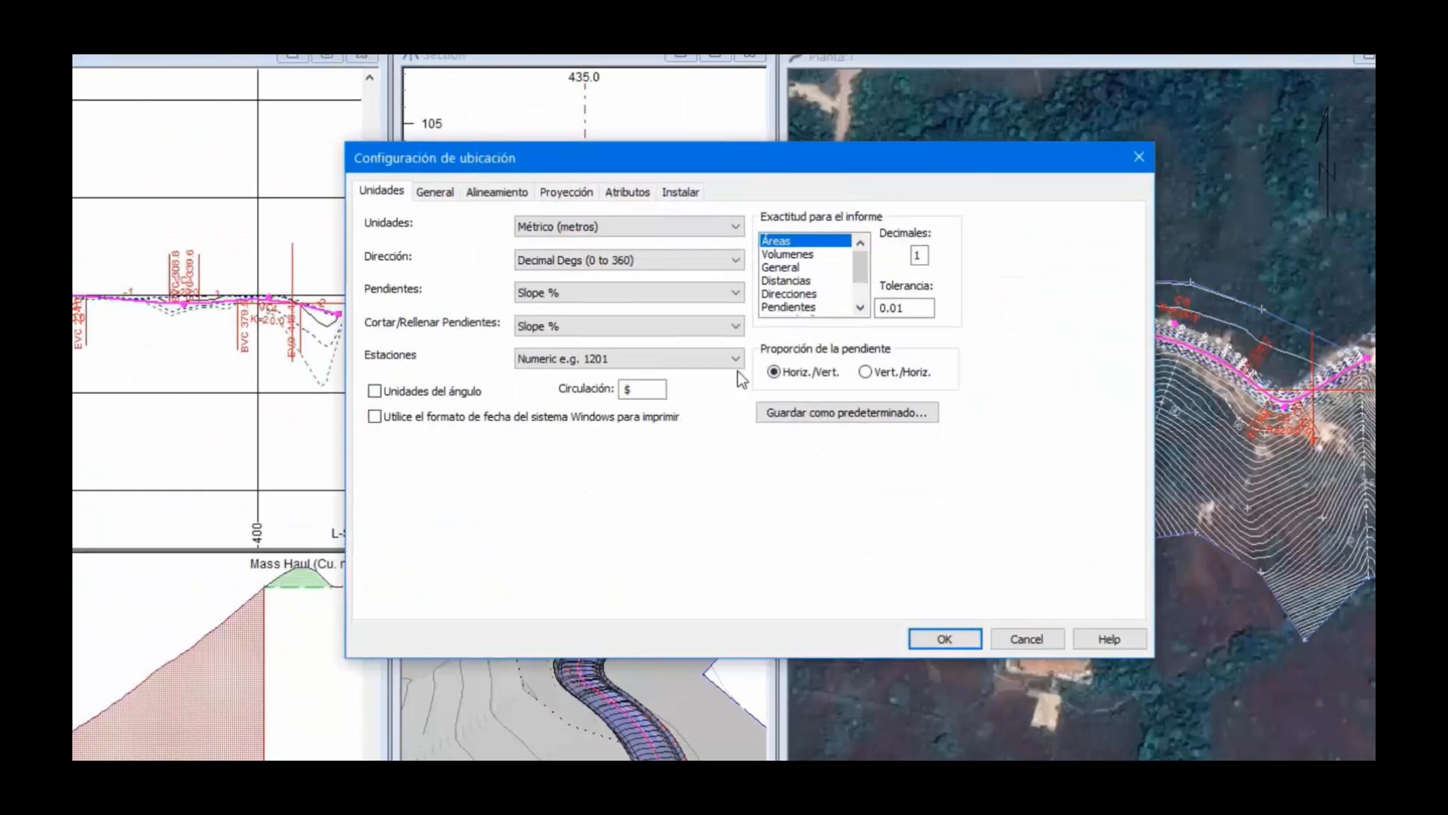
pyautogui.click(736, 359)
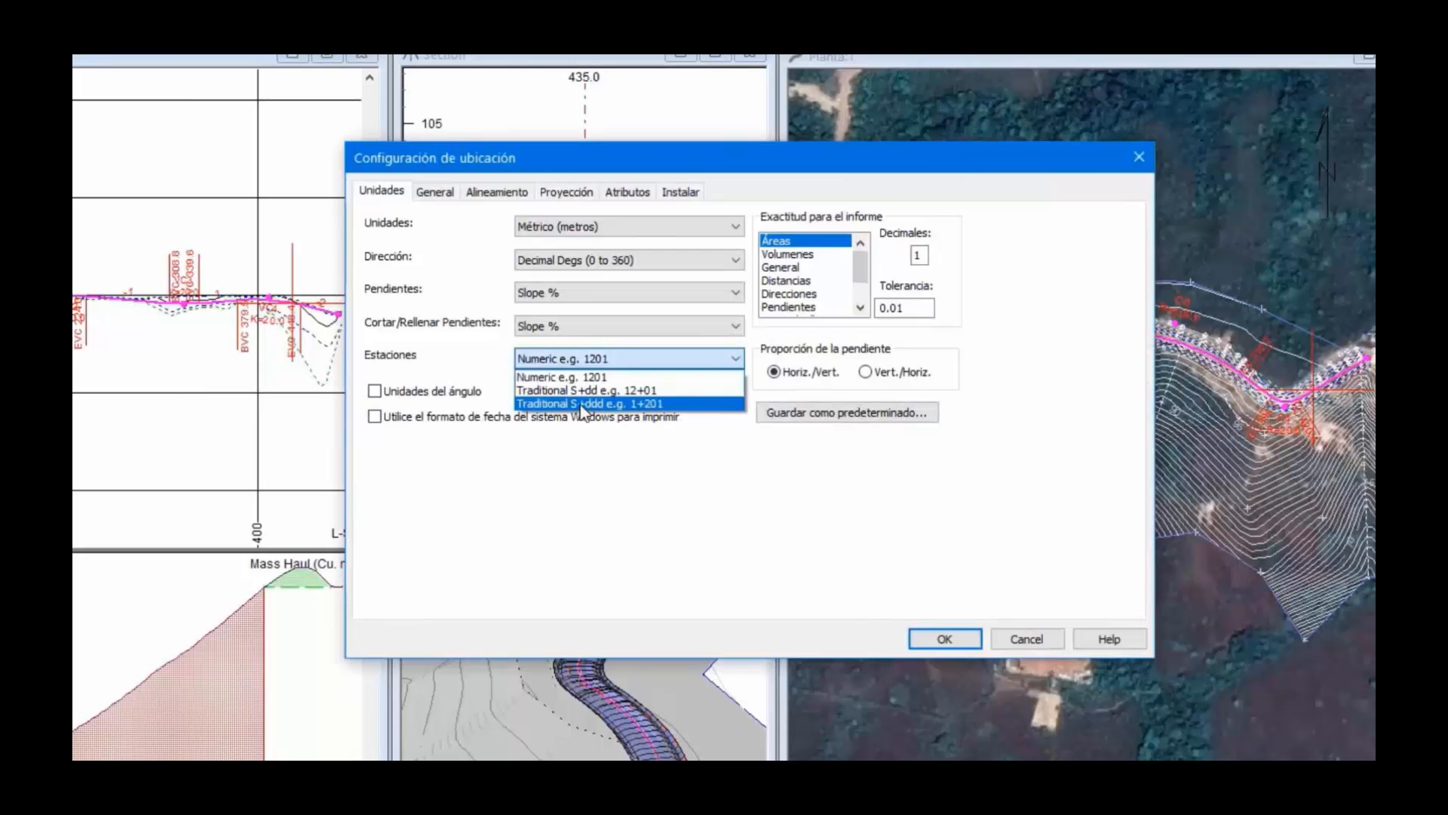
pyautogui.click(581, 399)
pyautogui.click(953, 647)
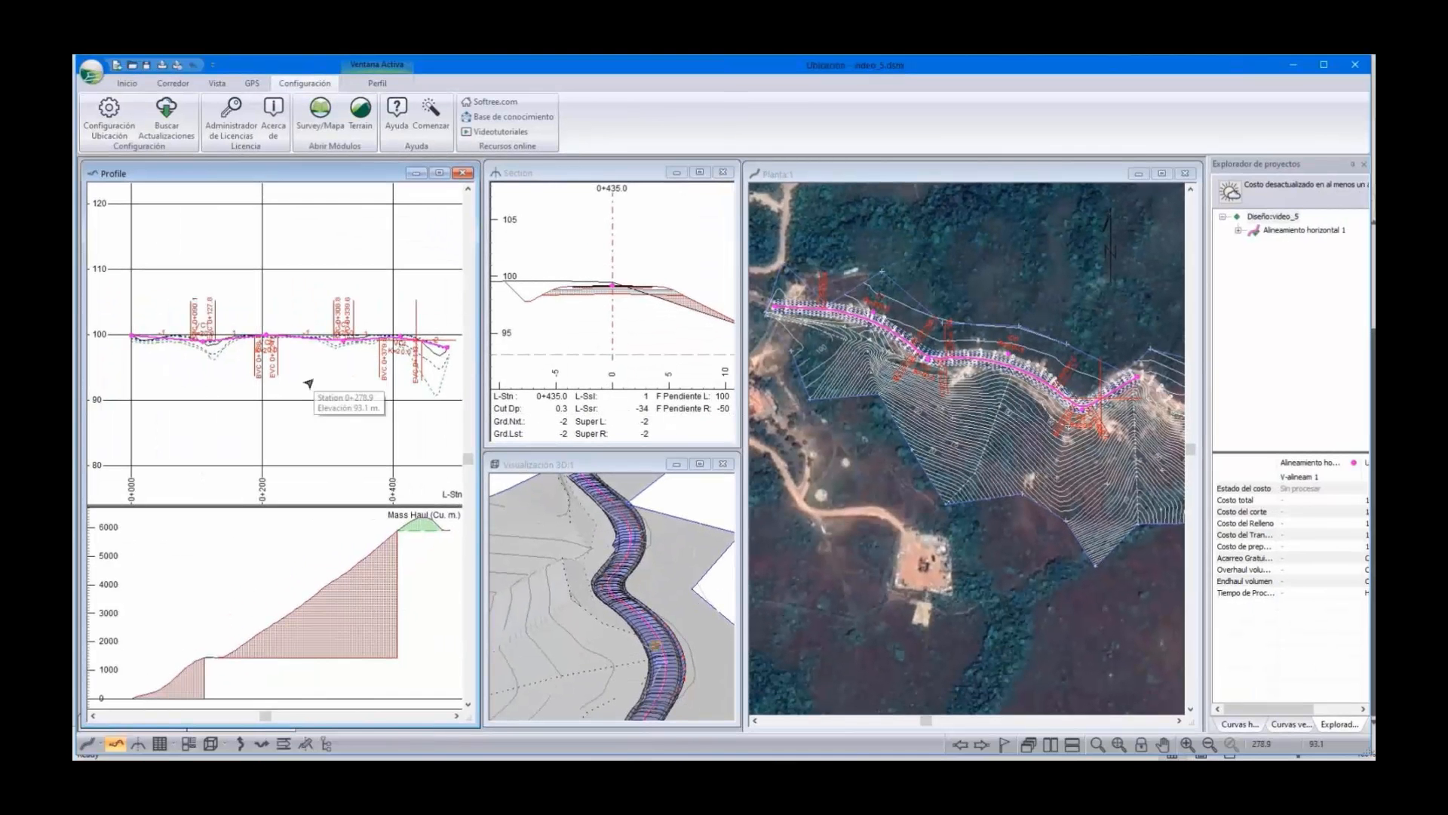
# Show the minor horizontal and vertical grid with its minor grid lines (Líneas cuadríc.) in the profile and apply the profile window options
pyautogui.rightClick(314, 380)
pyautogui.click(369, 487)
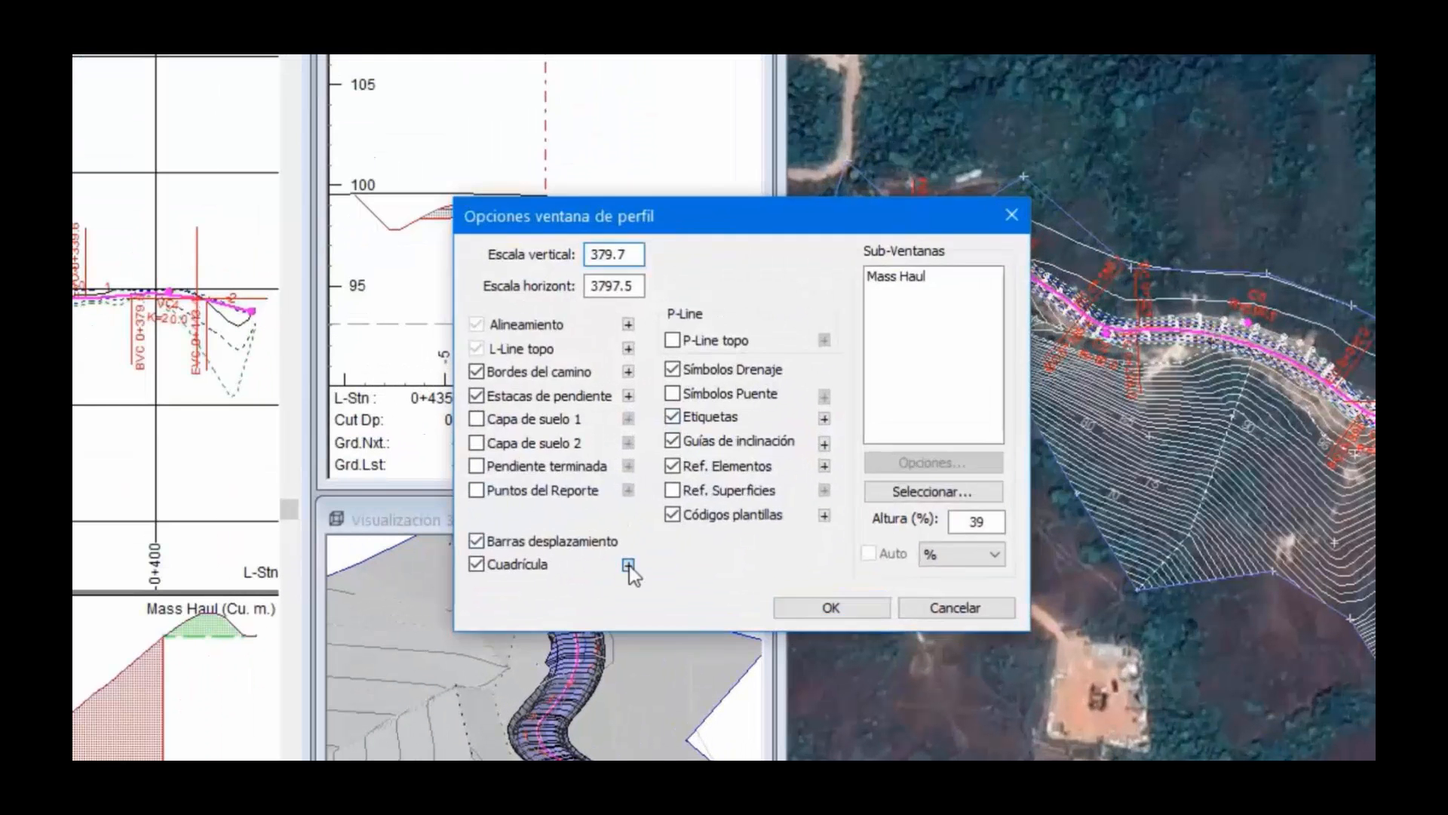
pyautogui.click(628, 564)
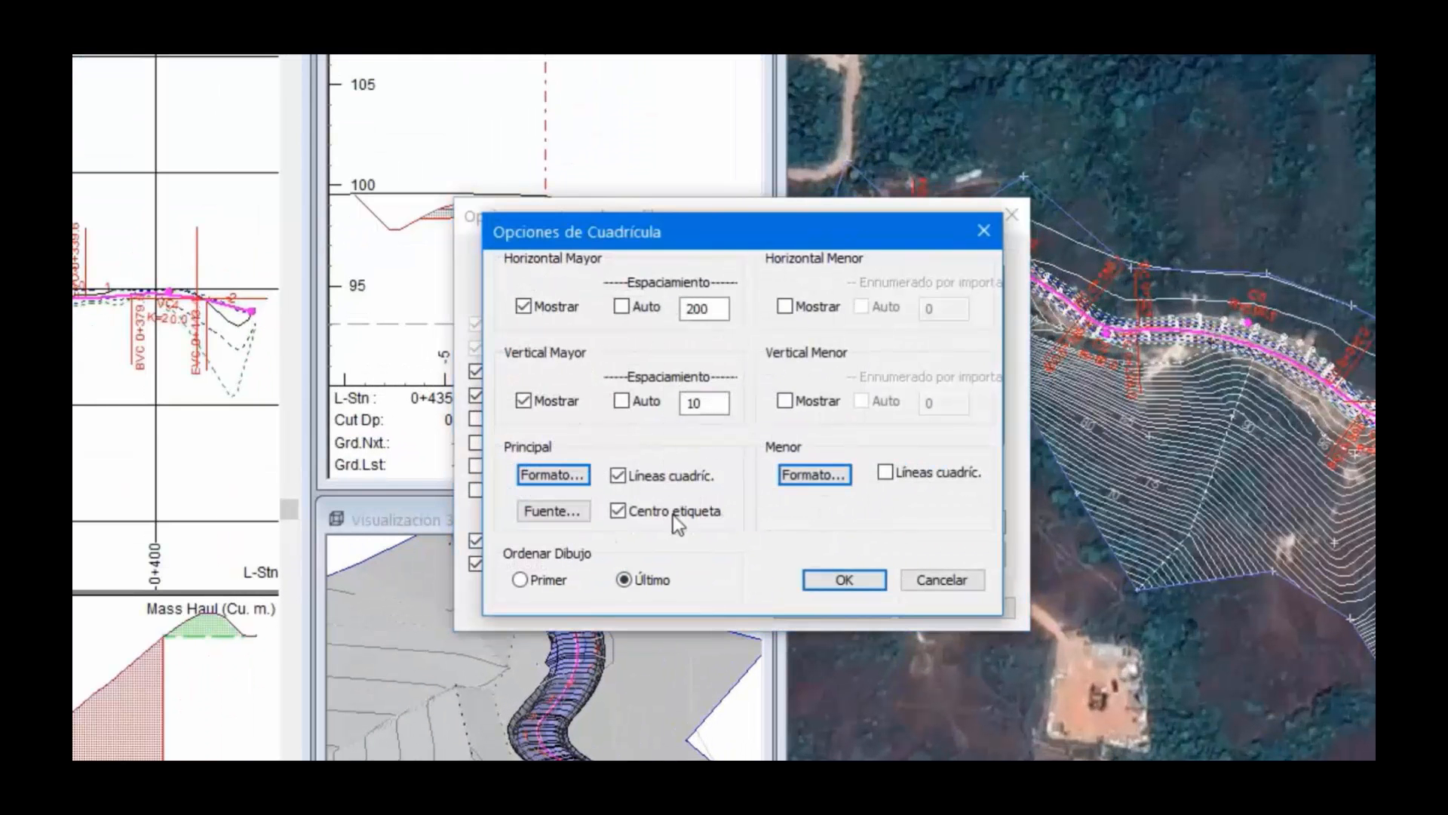
pyautogui.click(783, 307)
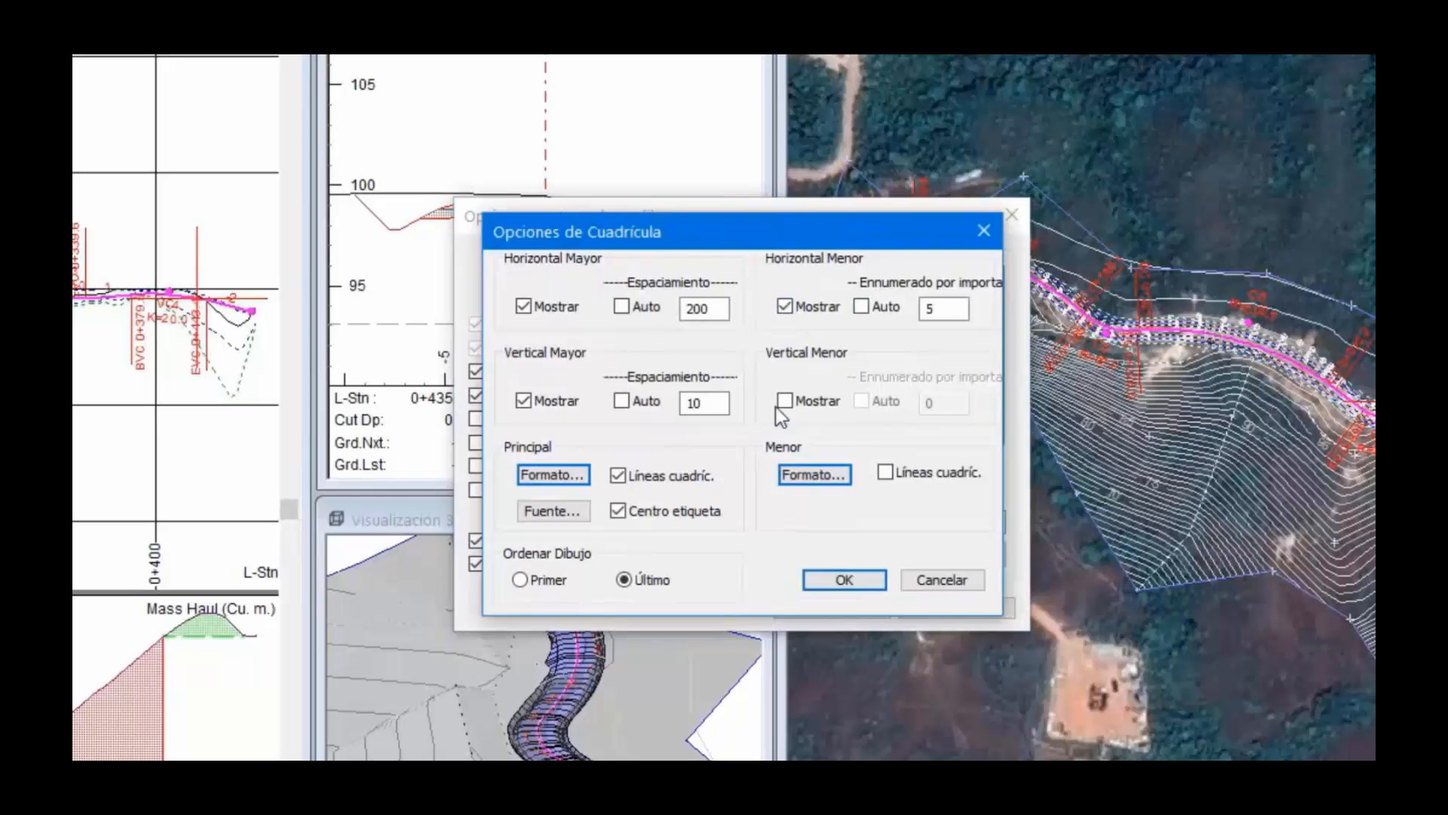
pyautogui.click(786, 401)
pyautogui.click(886, 473)
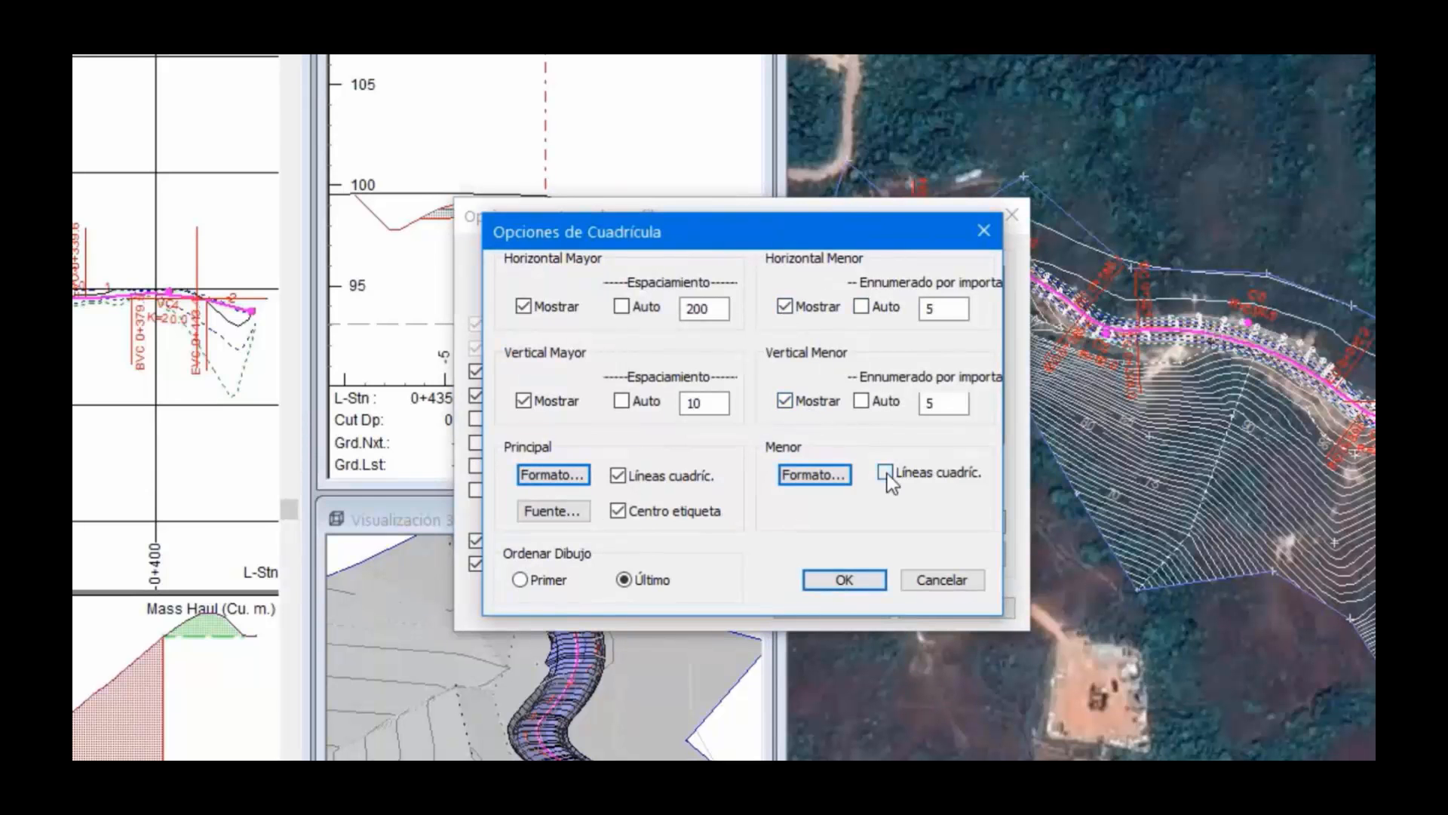
pyautogui.click(840, 580)
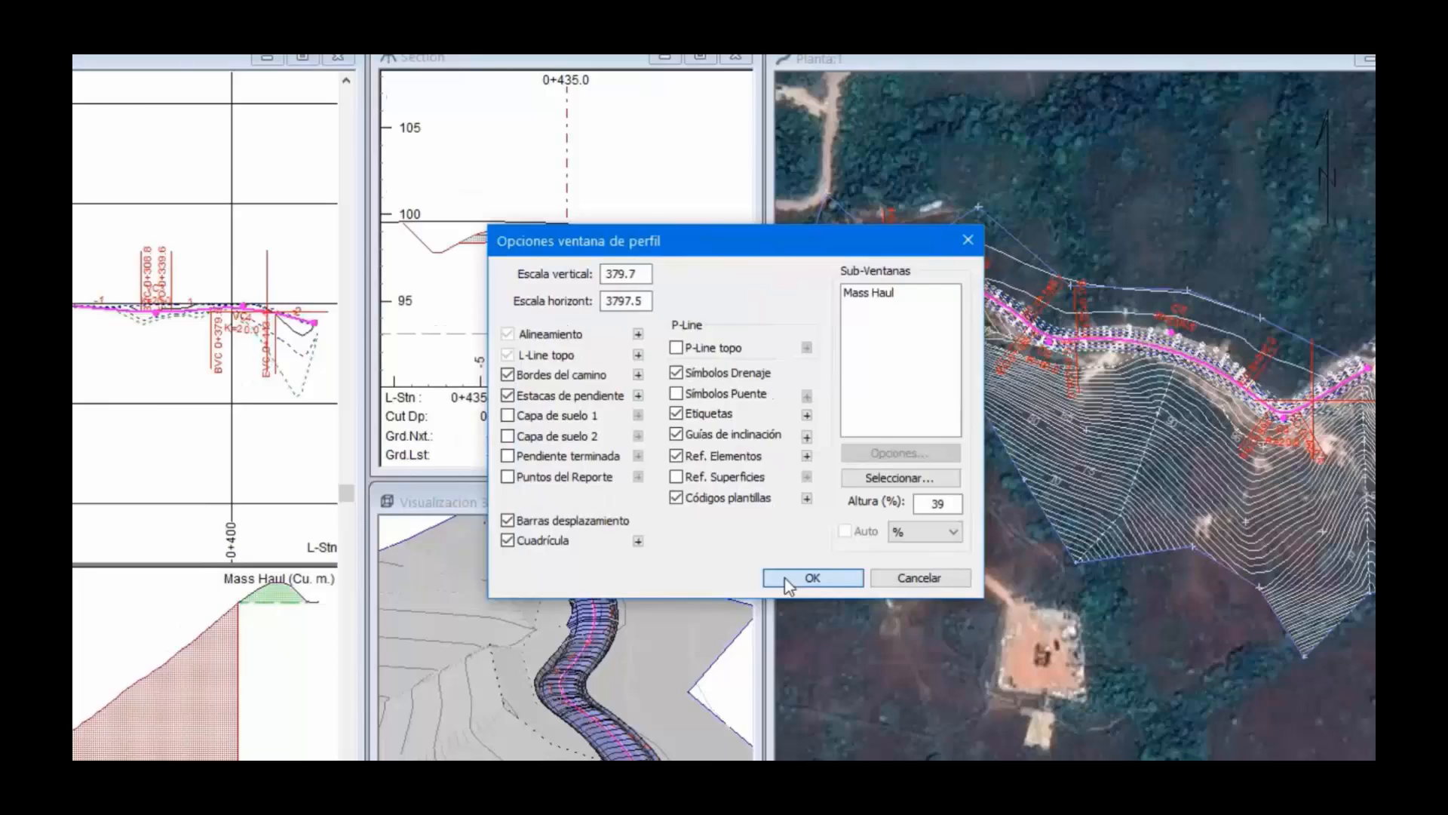
pyautogui.click(787, 579)
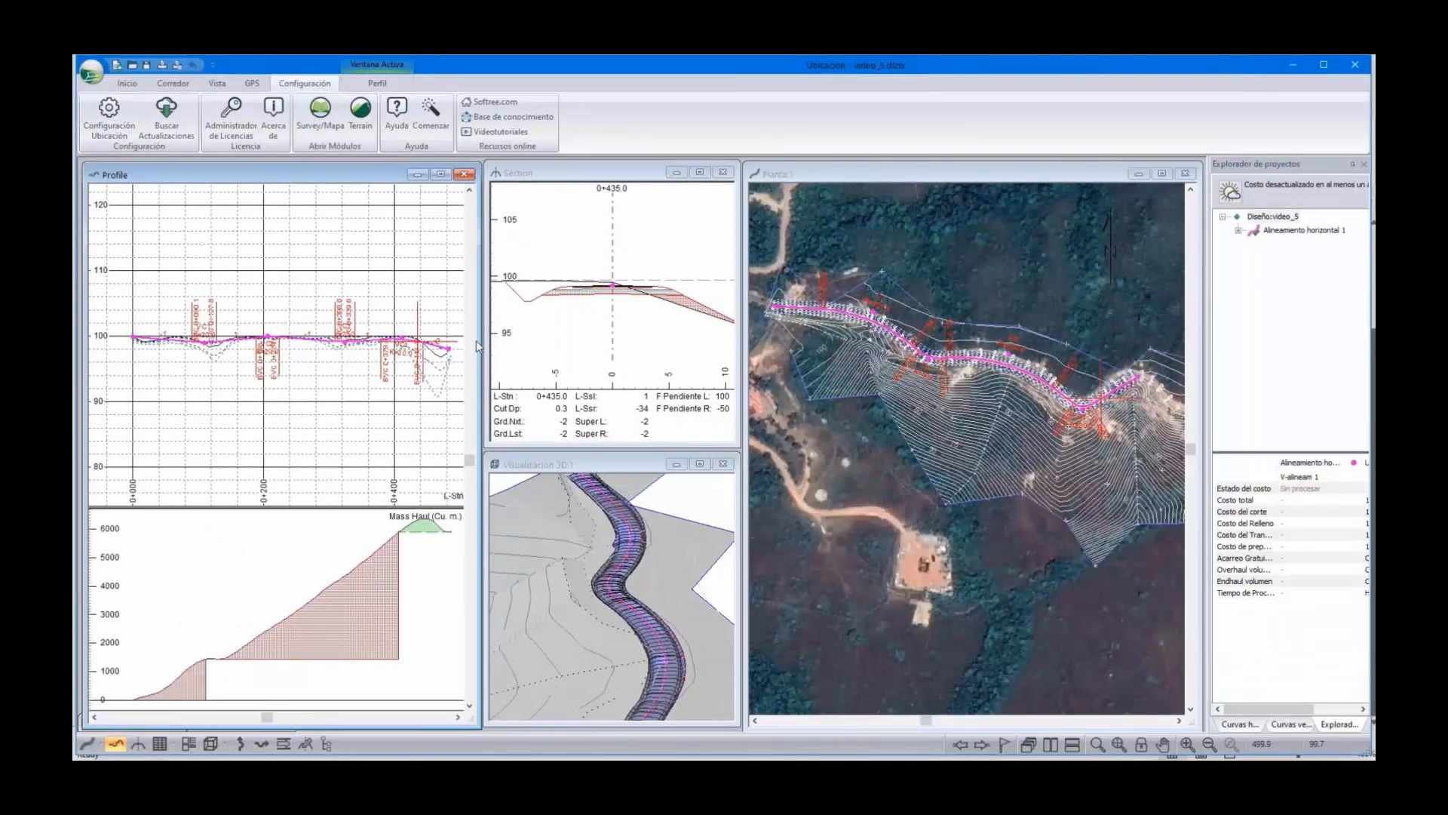
# Widen the profile window up to the plan window's edge and fit the full alignment profile in it
pyautogui.moveTo(478, 344); pyautogui.dragTo(740, 361)
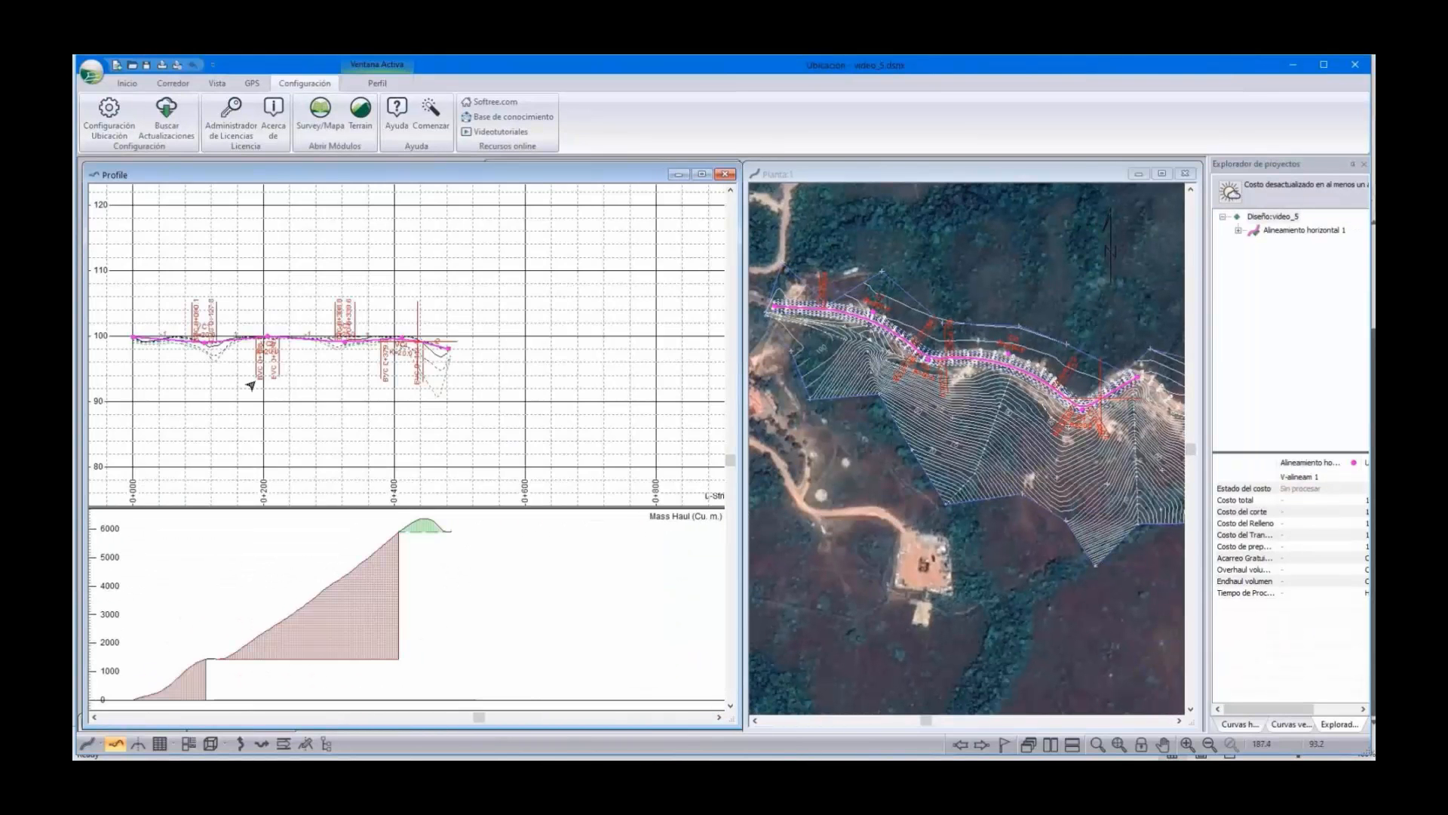
pyautogui.scroll(2, 257, 379)
pyautogui.moveTo(291, 375); pyautogui.dragTo(413, 381, button='middle')
pyautogui.scroll(1, 429, 383)
pyautogui.scroll(-2, 413, 381)
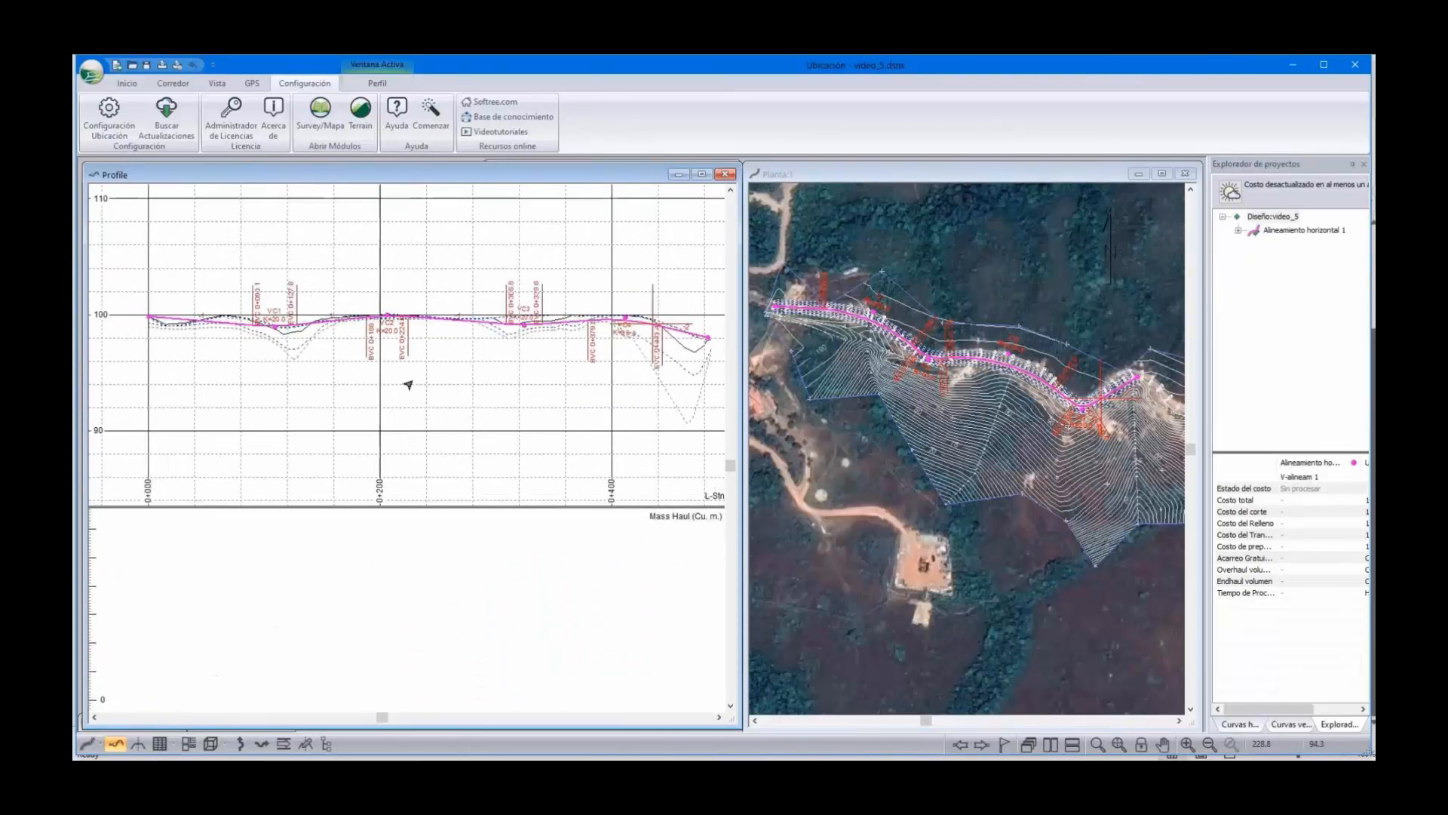
pyautogui.scroll(1, 412, 381)
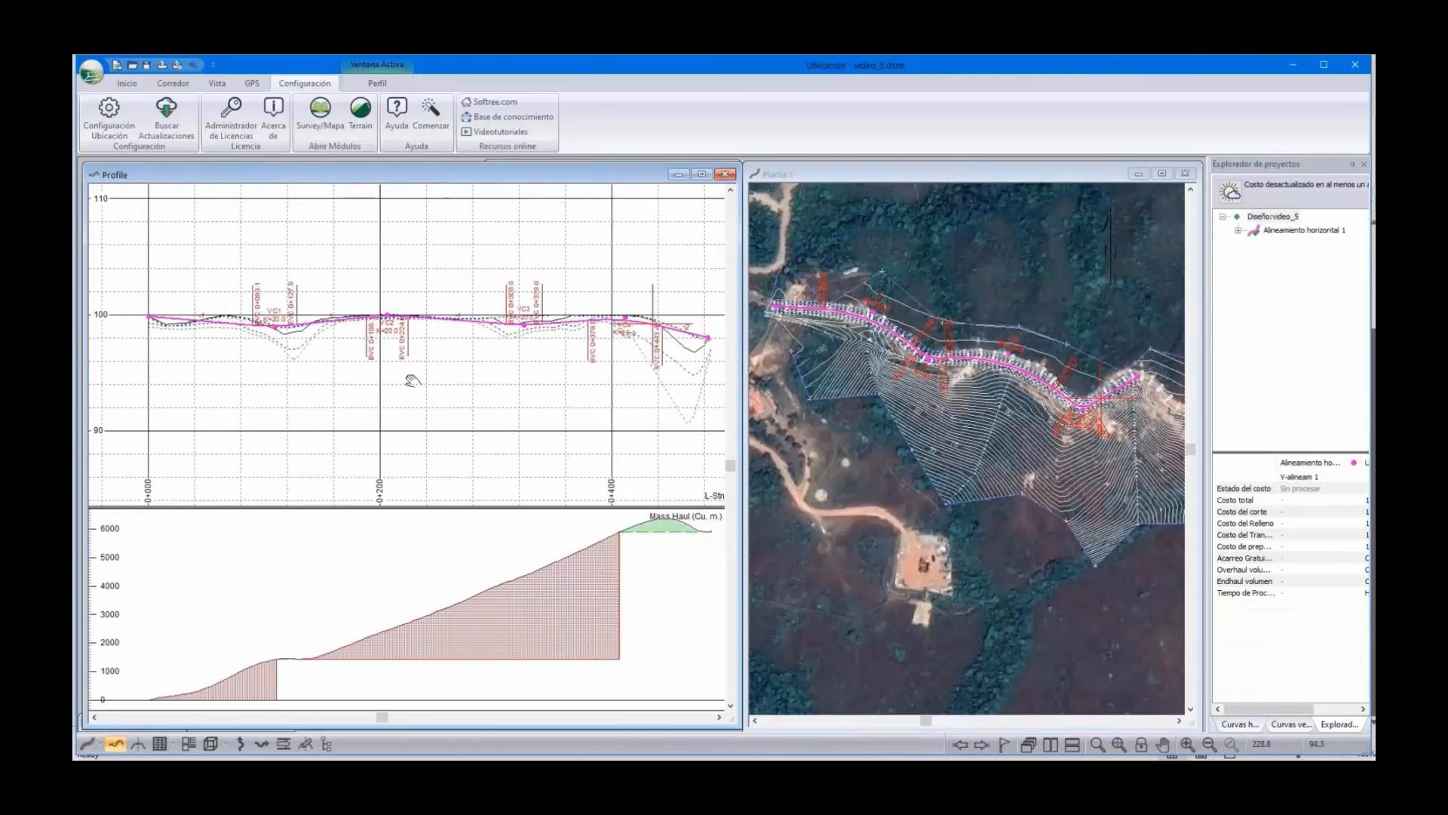
# Adjust the elevation of the first vertical curve's IP with the Add/Edit IP tool, placing it at about 98.7 m, and return to the selection tool
pyautogui.rightClick(308, 391)
pyautogui.click(317, 411)
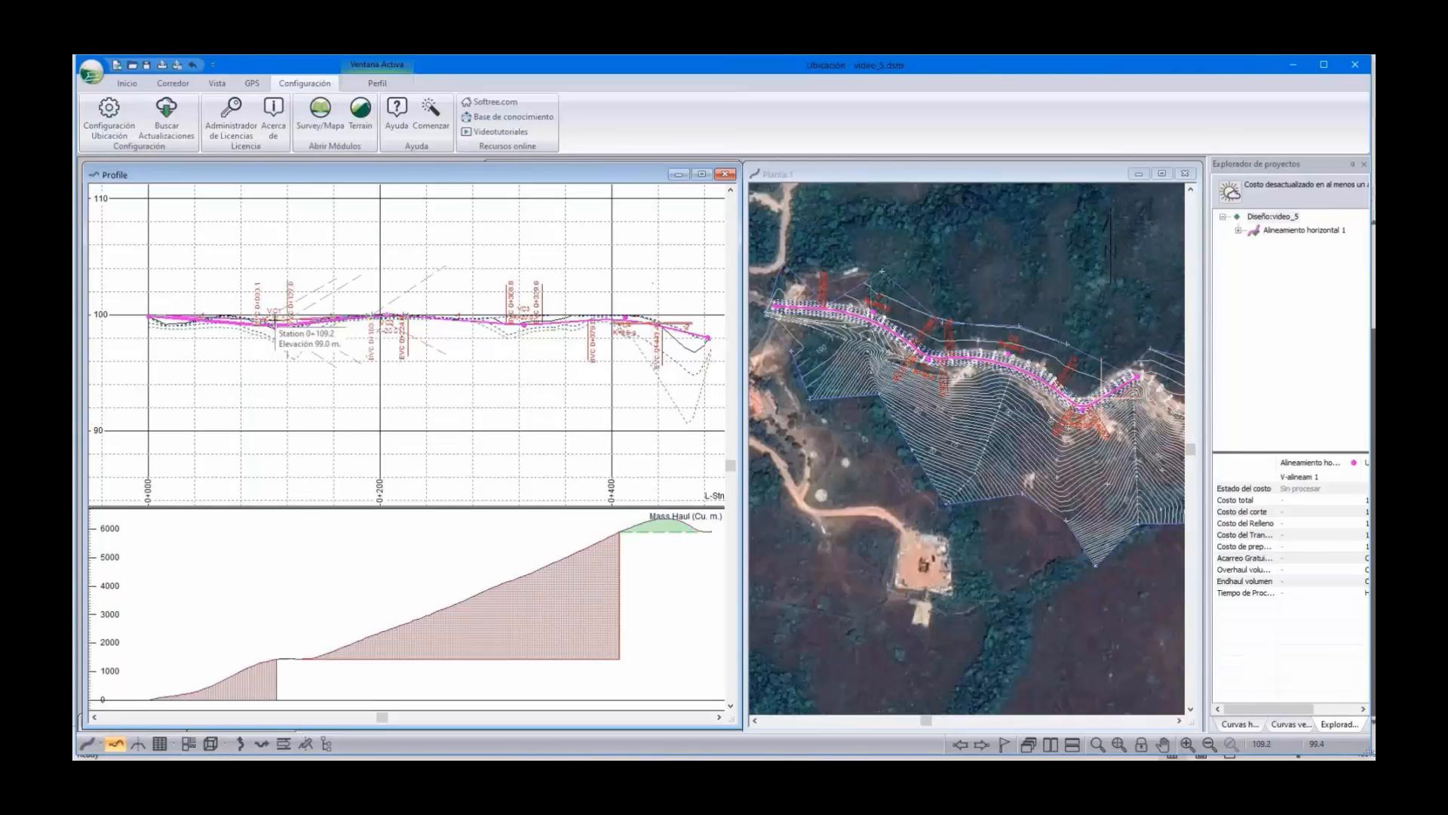
pyautogui.click(276, 320)
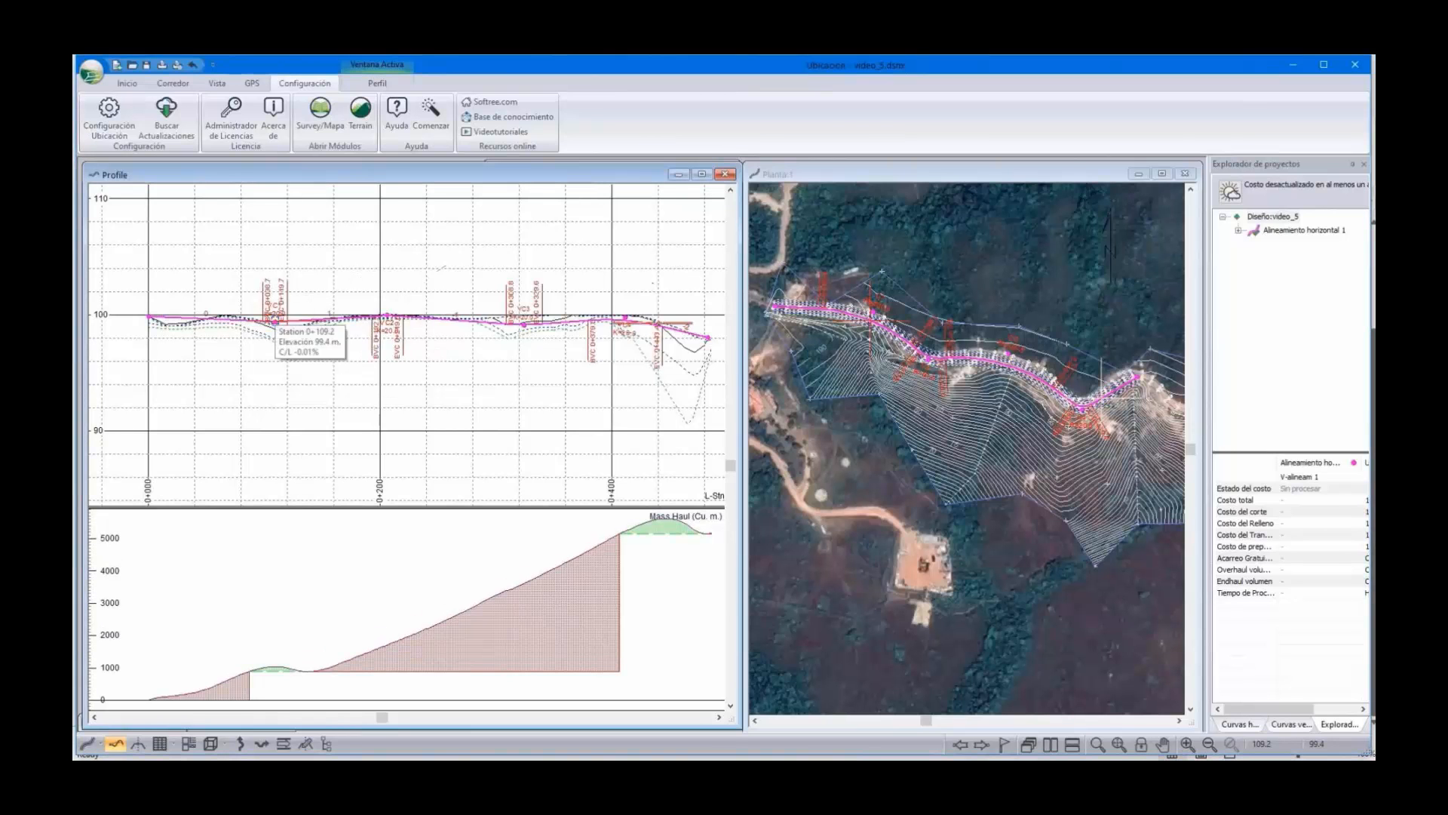
pyautogui.moveTo(275, 321); pyautogui.dragTo(273, 327)
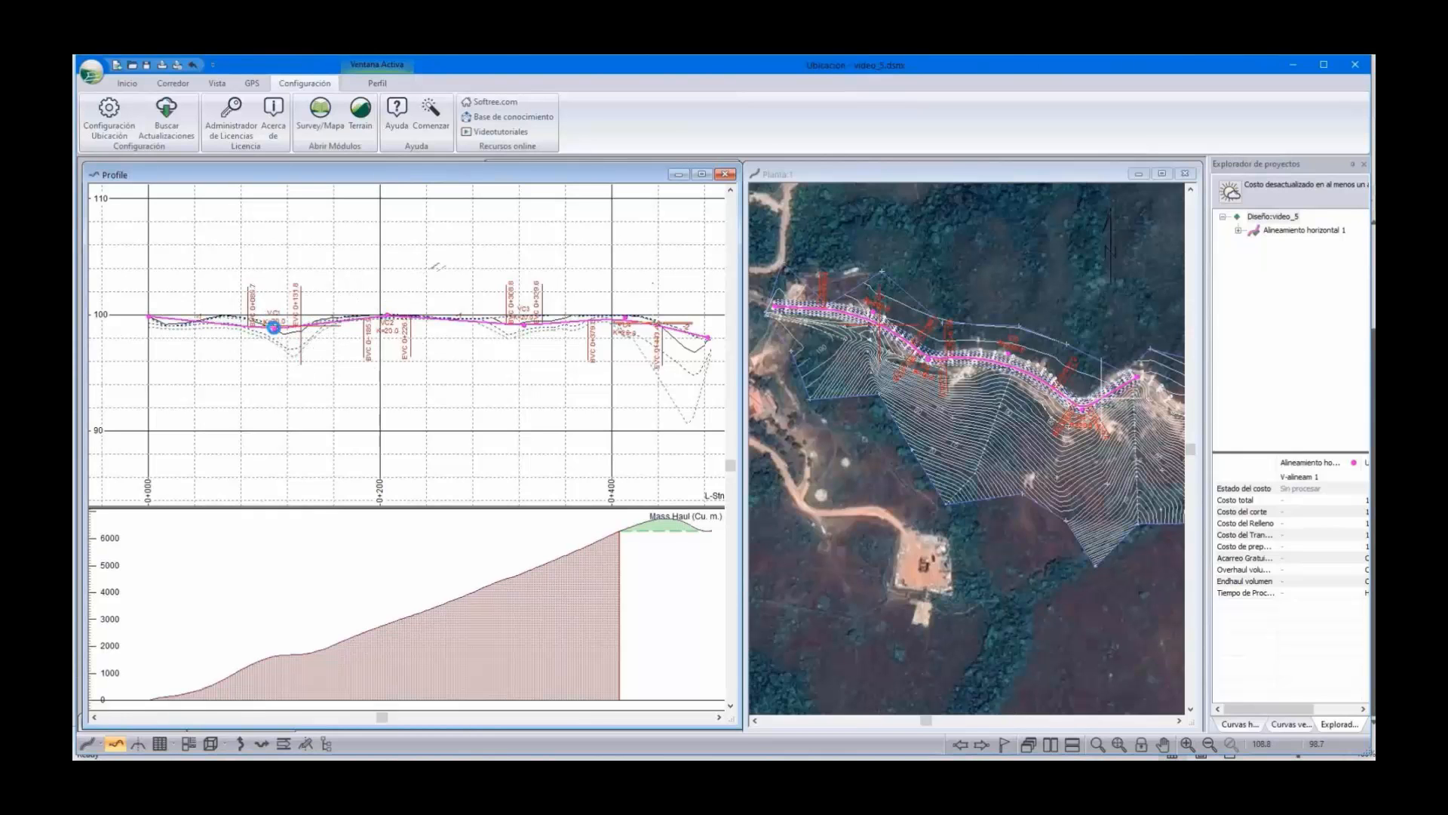
pyautogui.rightClick(416, 417)
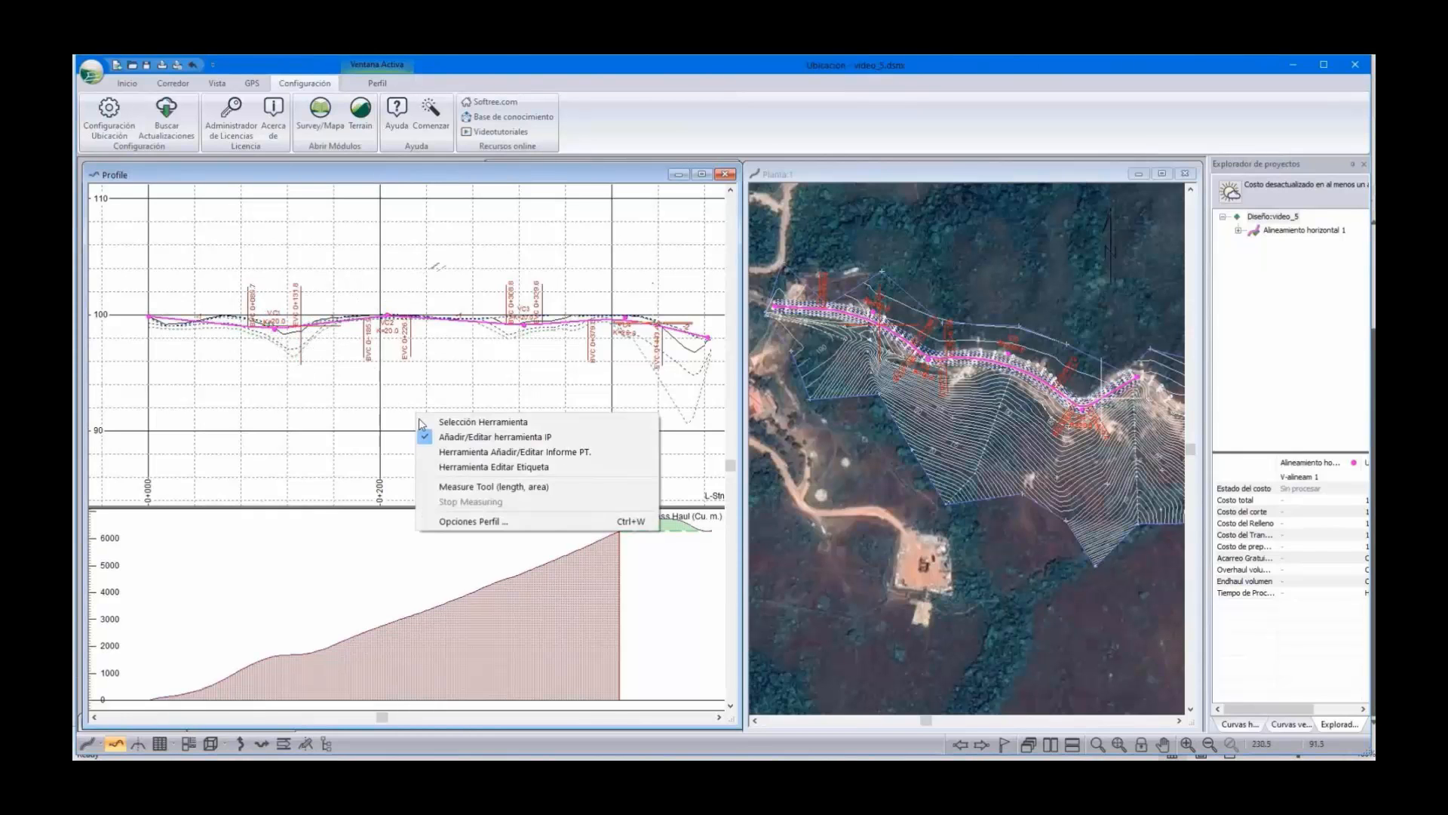
pyautogui.click(423, 422)
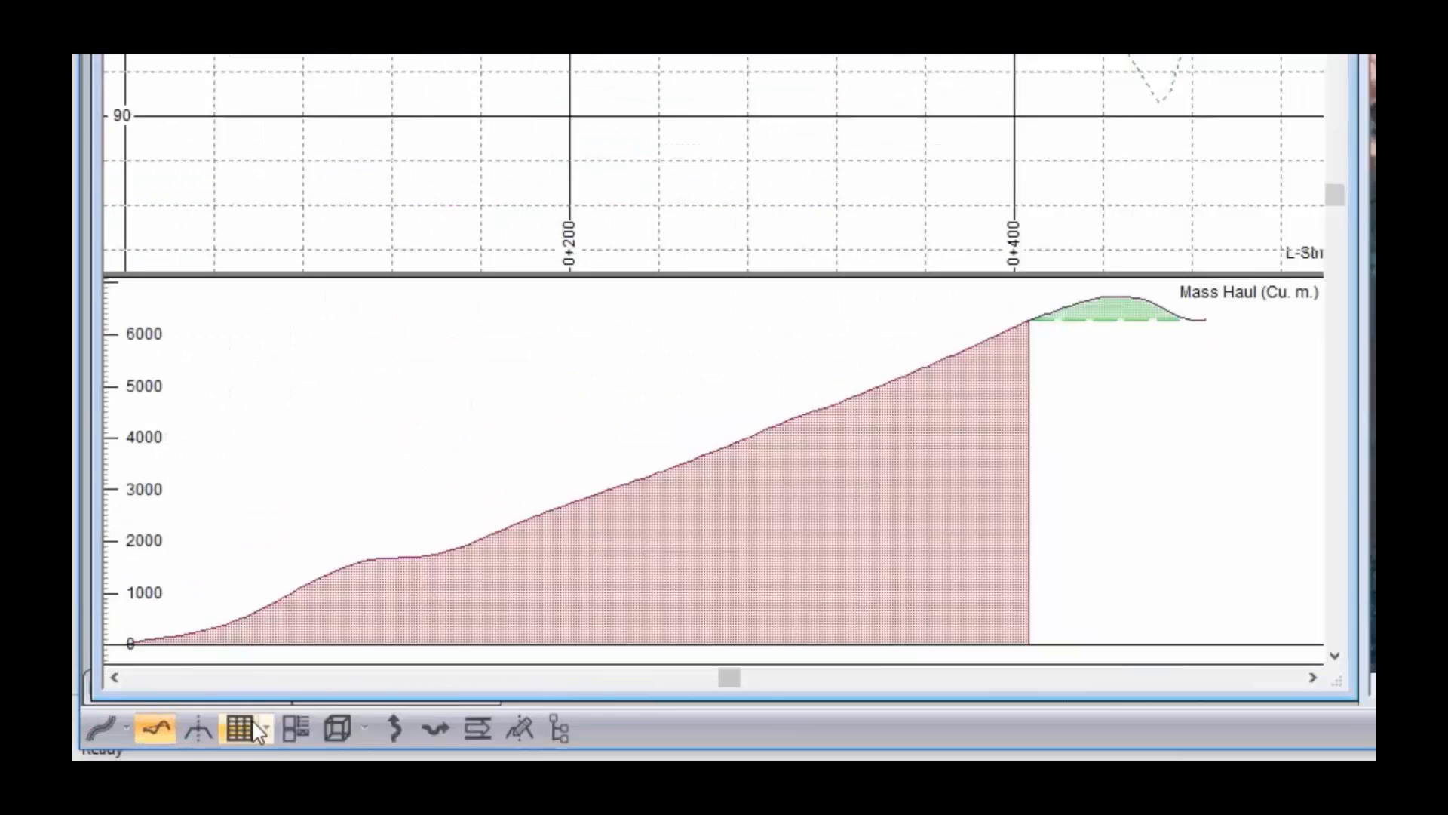
# Open a data window and remove the K, Pendiente and Cut Dp. columns from its selected fields
pyautogui.click(253, 726)
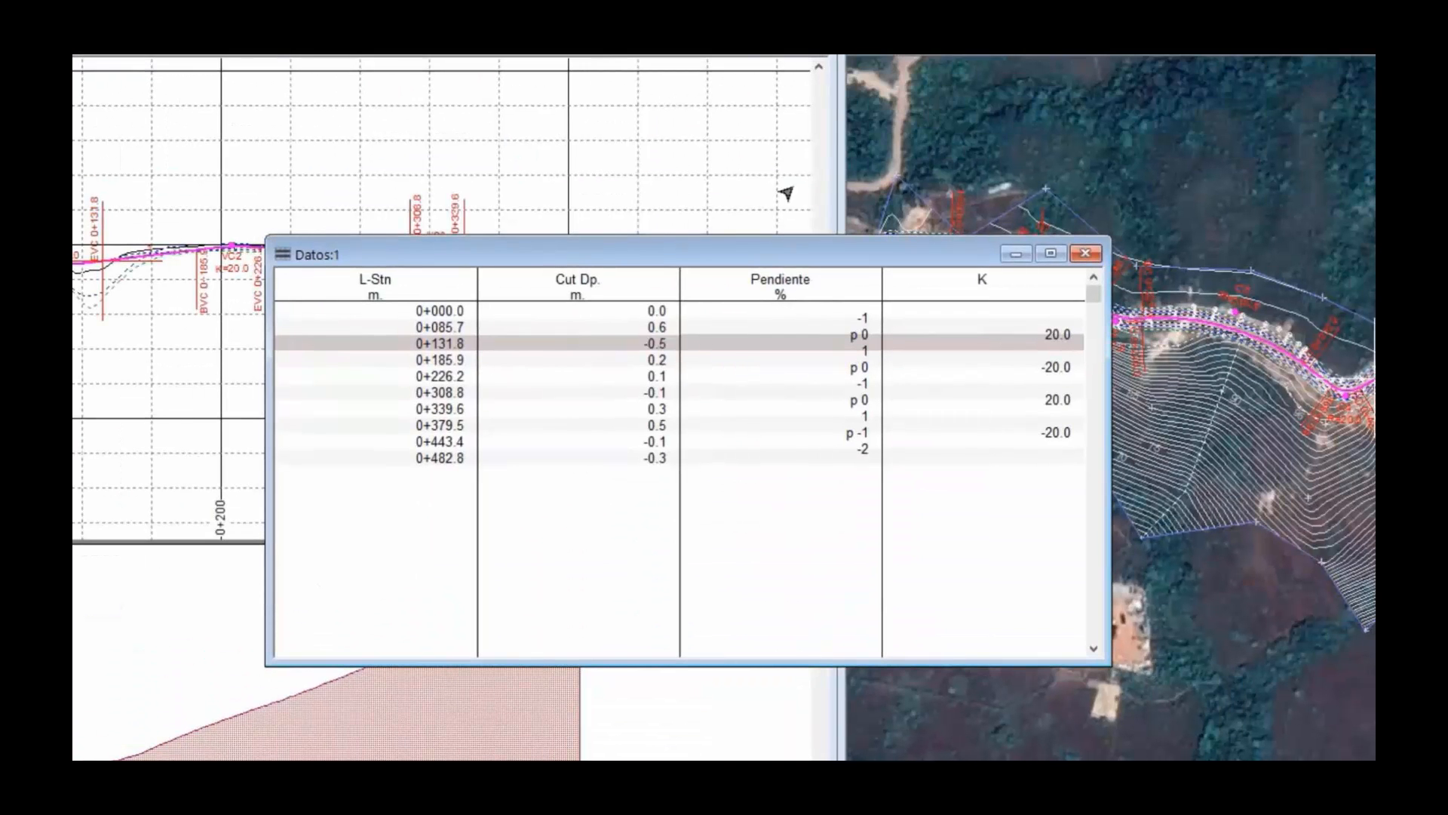
pyautogui.moveTo(786, 253); pyautogui.dragTo(788, 66)
pyautogui.rightClick(790, 347)
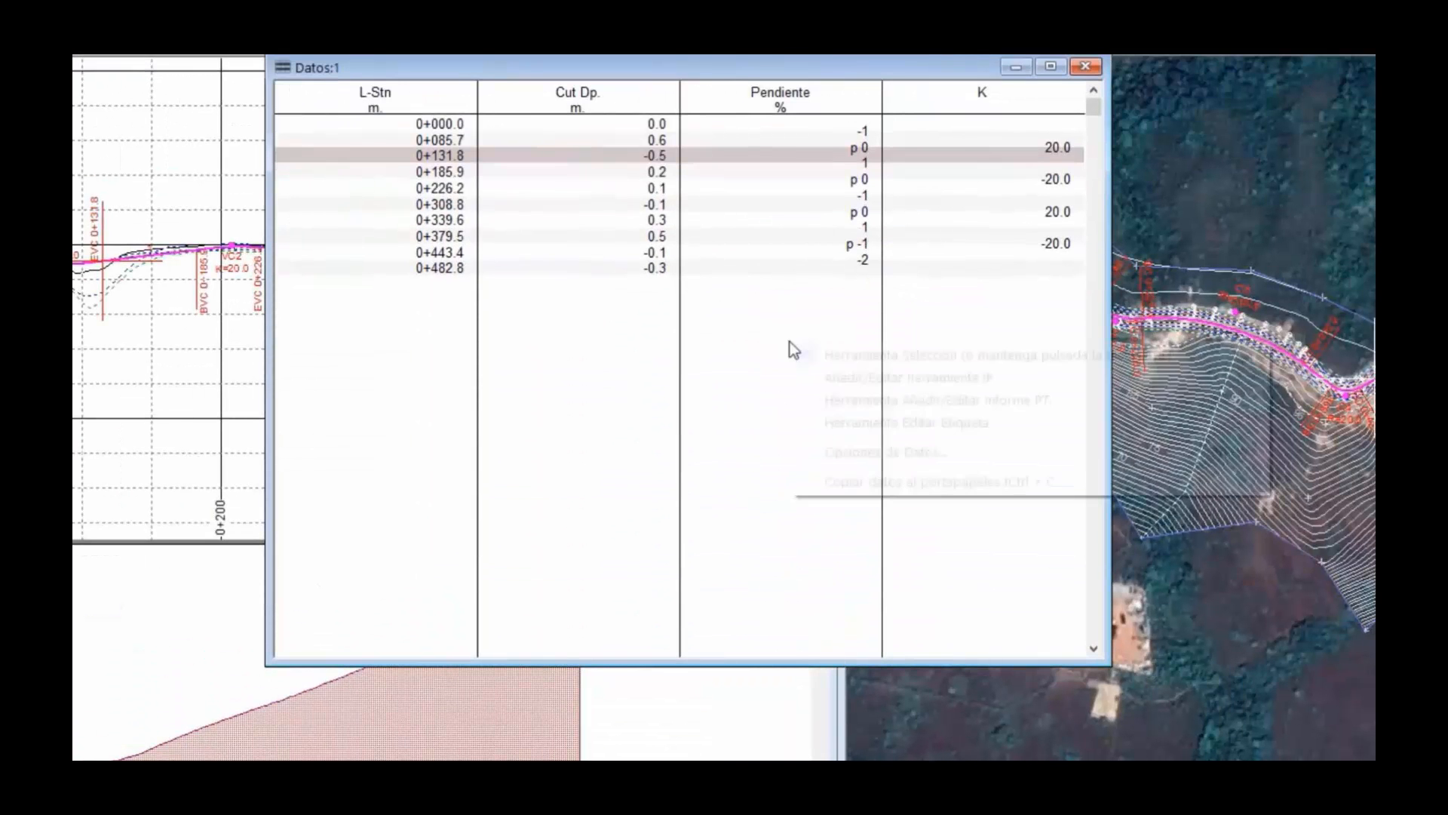
pyautogui.click(816, 453)
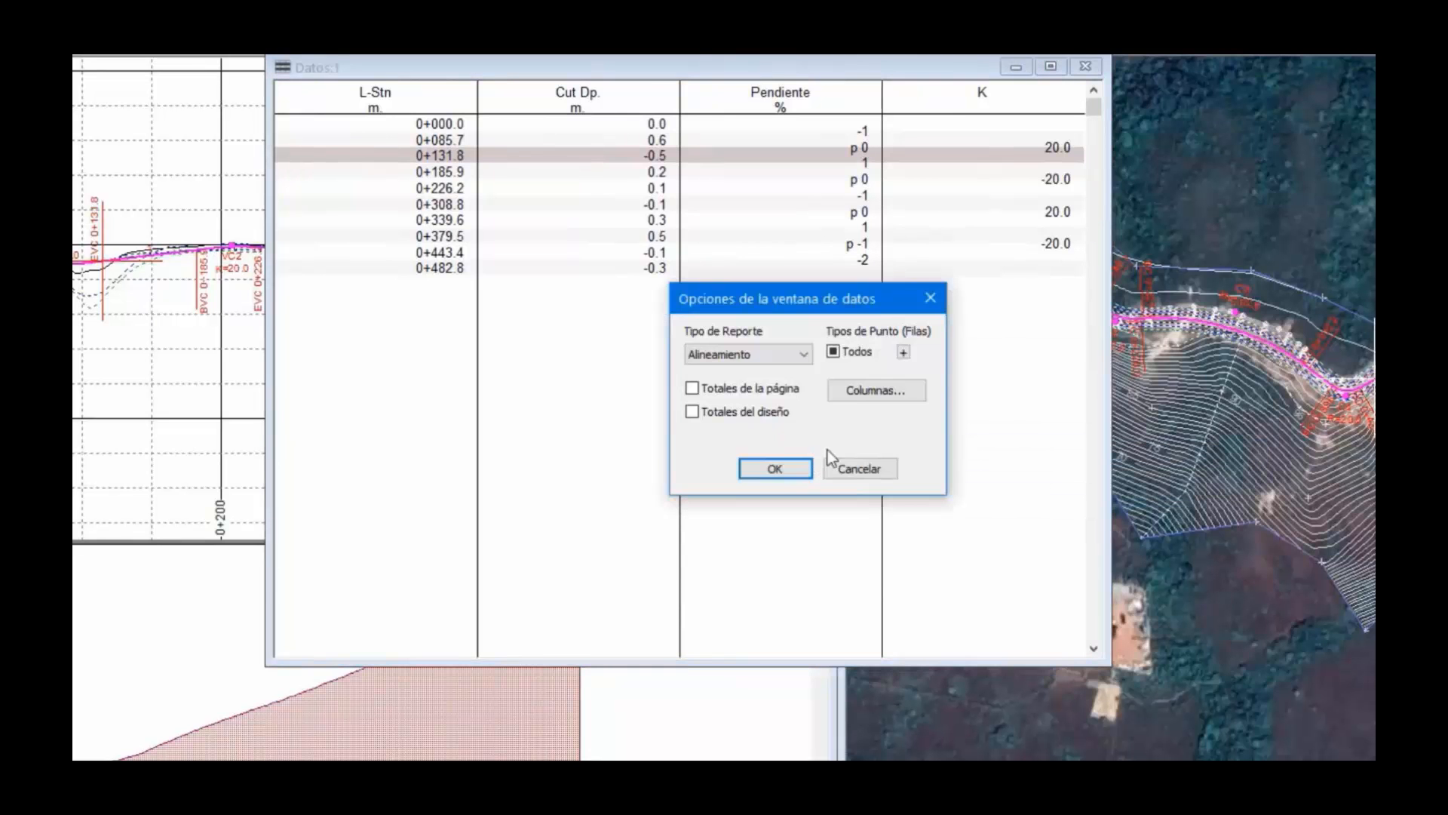
pyautogui.click(854, 393)
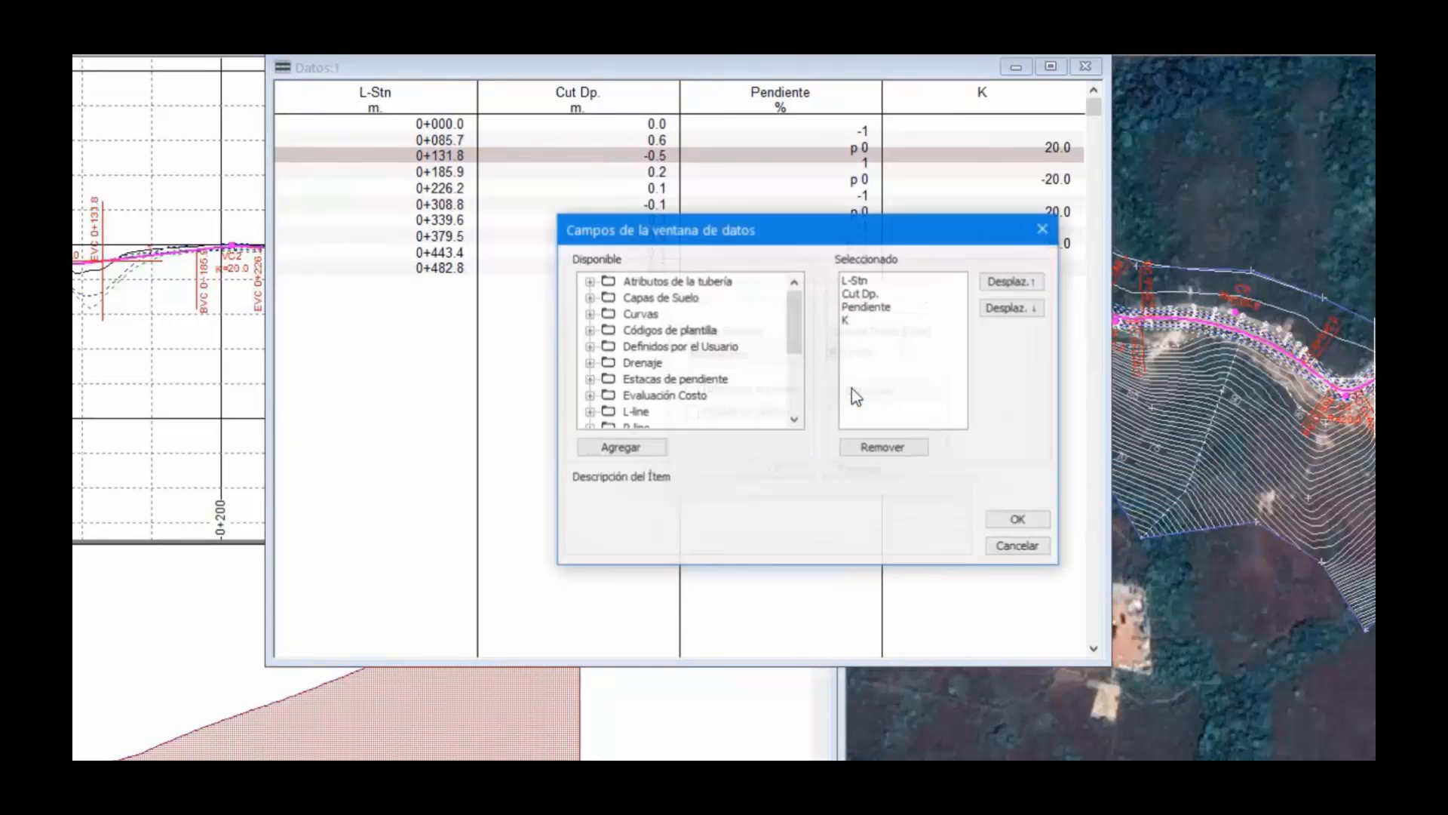
pyautogui.click(853, 322)
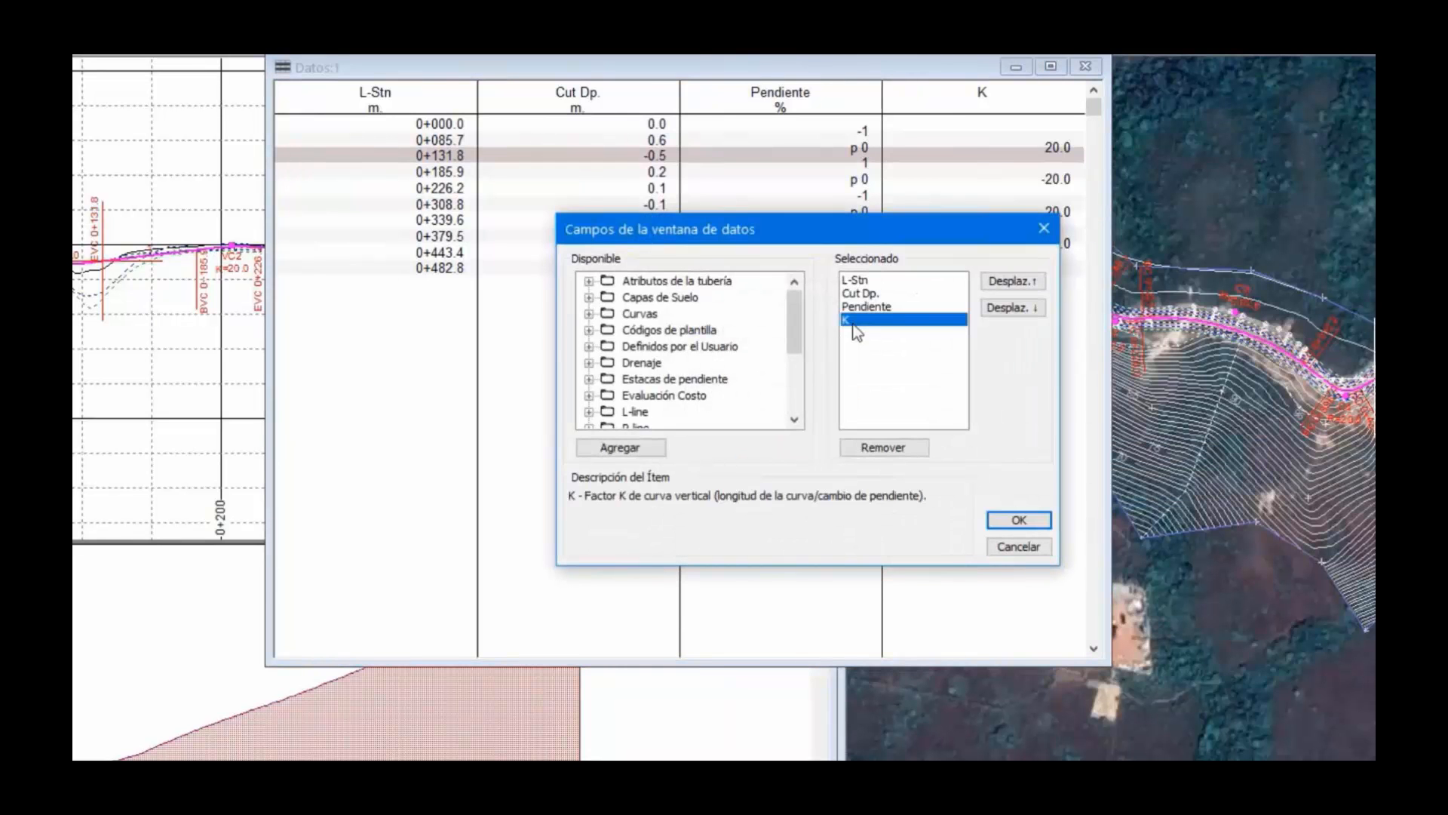
pyautogui.click(870, 451)
pyautogui.click(870, 451)
pyautogui.click(871, 451)
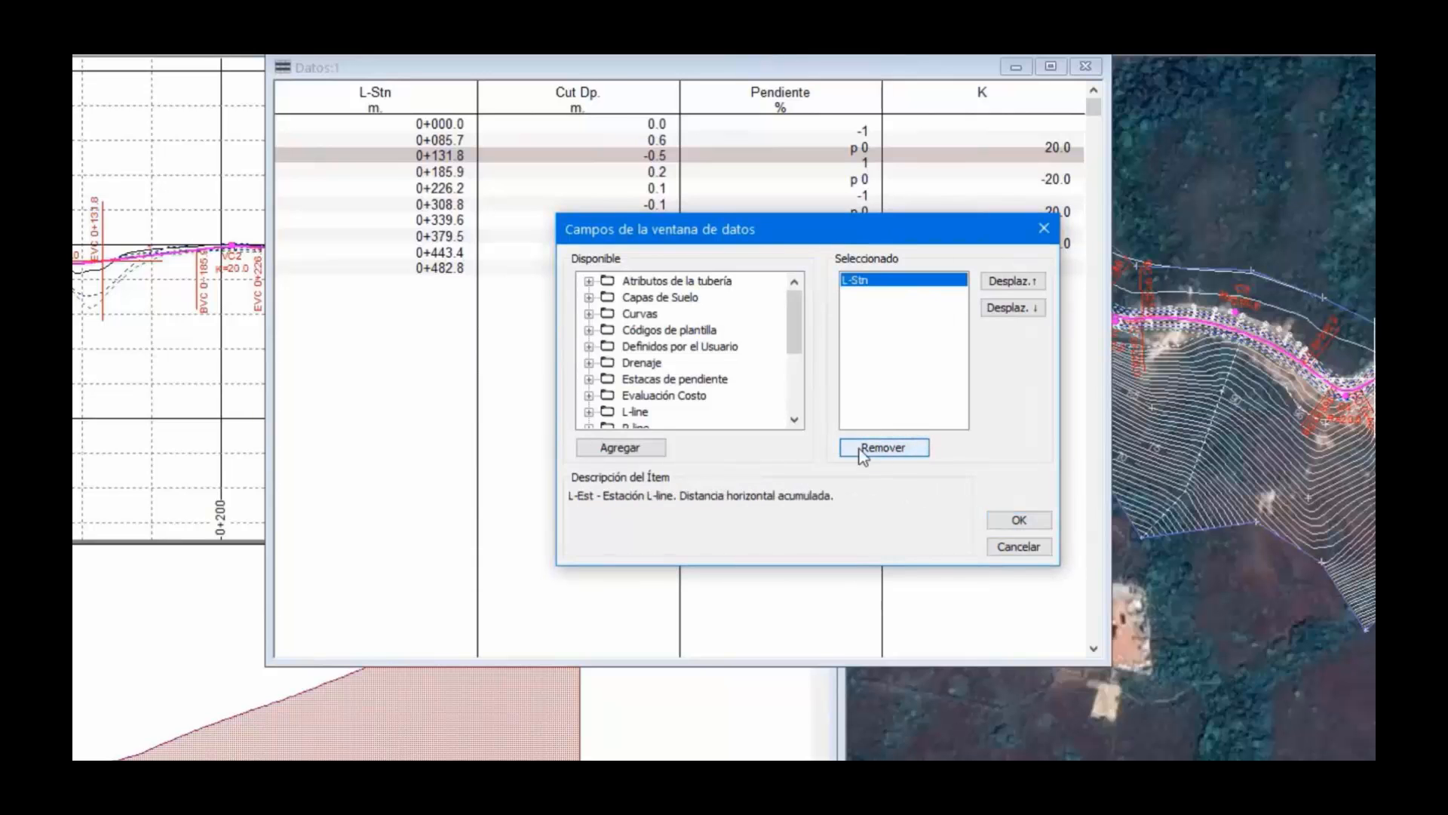
# Add the Cut V., Fill V. and Mass H. fields from Volumenes Generales to the data window's columns
pyautogui.moveTo(794, 320); pyautogui.dragTo(801, 336)
pyautogui.scroll(-2, 801, 336)
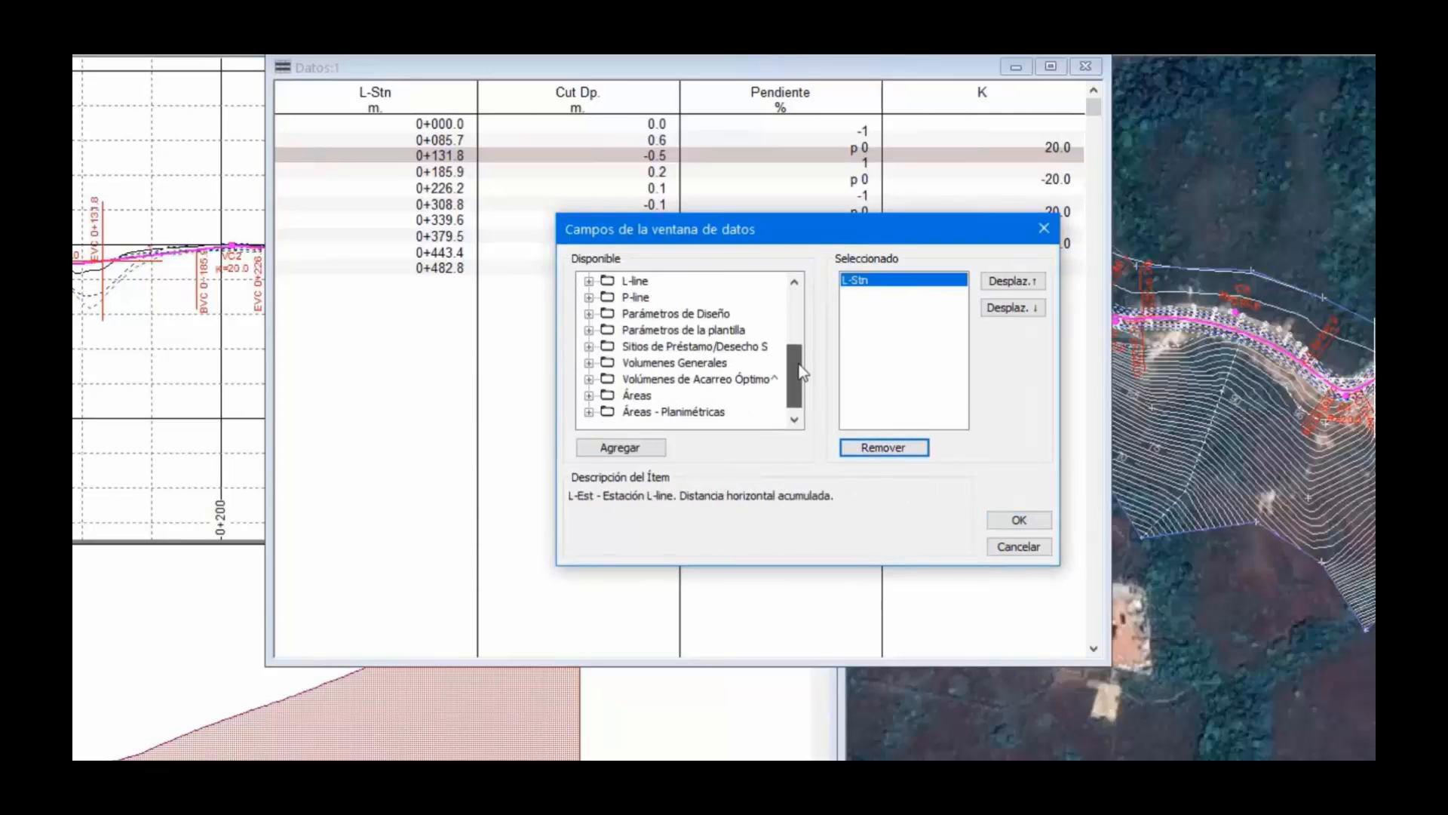
pyautogui.click(589, 363)
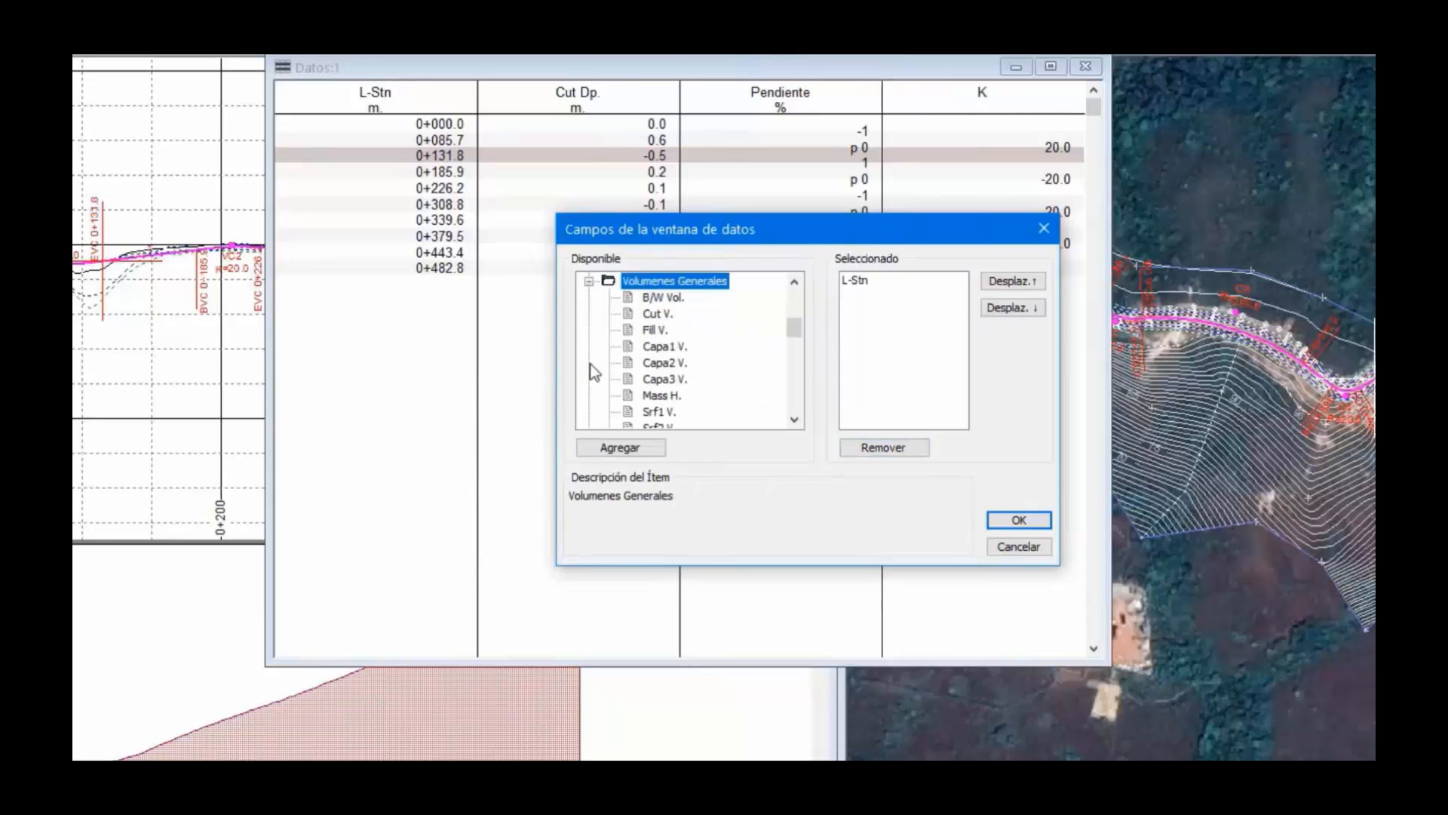
pyautogui.click(656, 314)
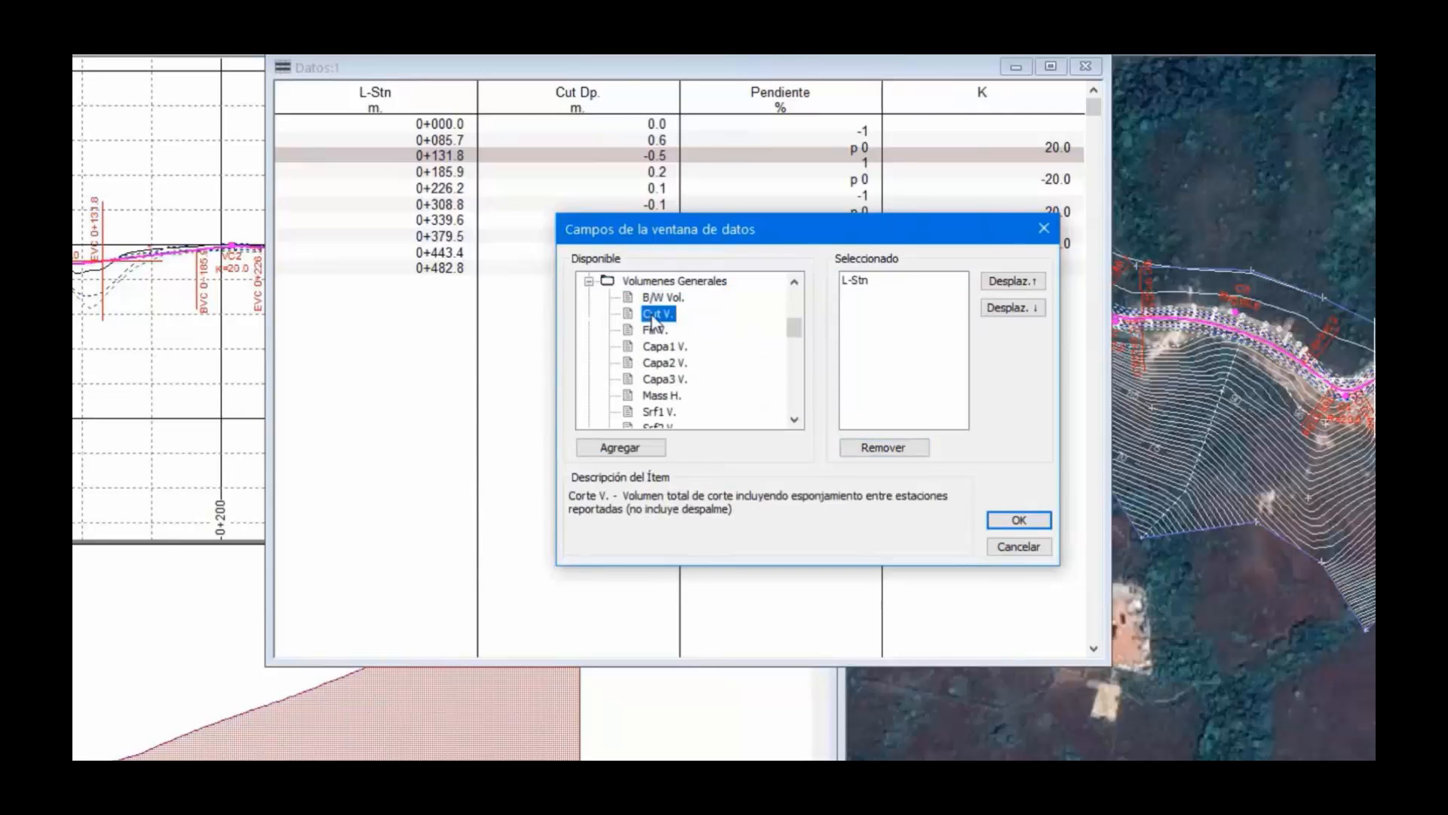
pyautogui.click(642, 448)
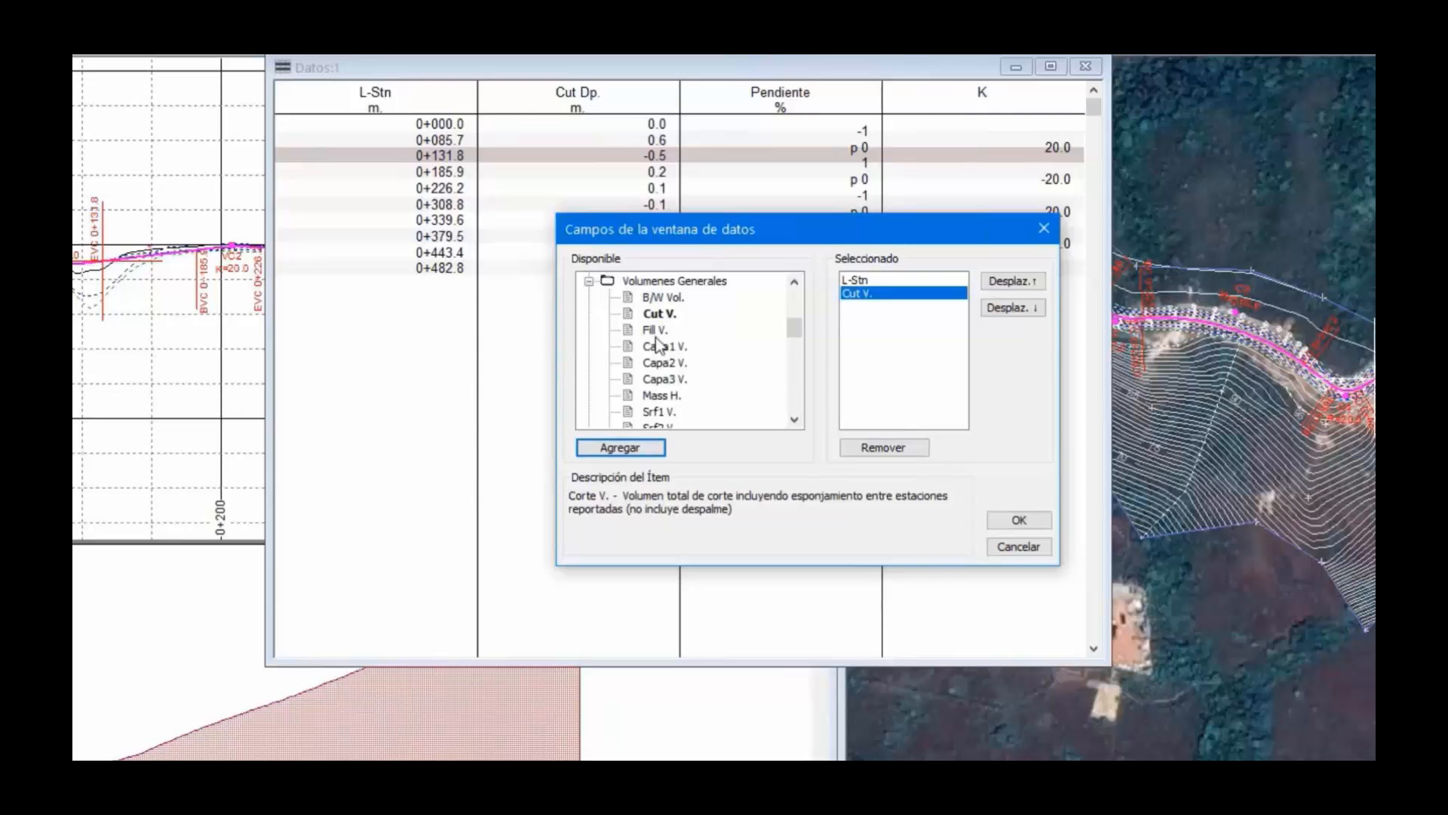
pyautogui.click(655, 329)
pyautogui.click(636, 450)
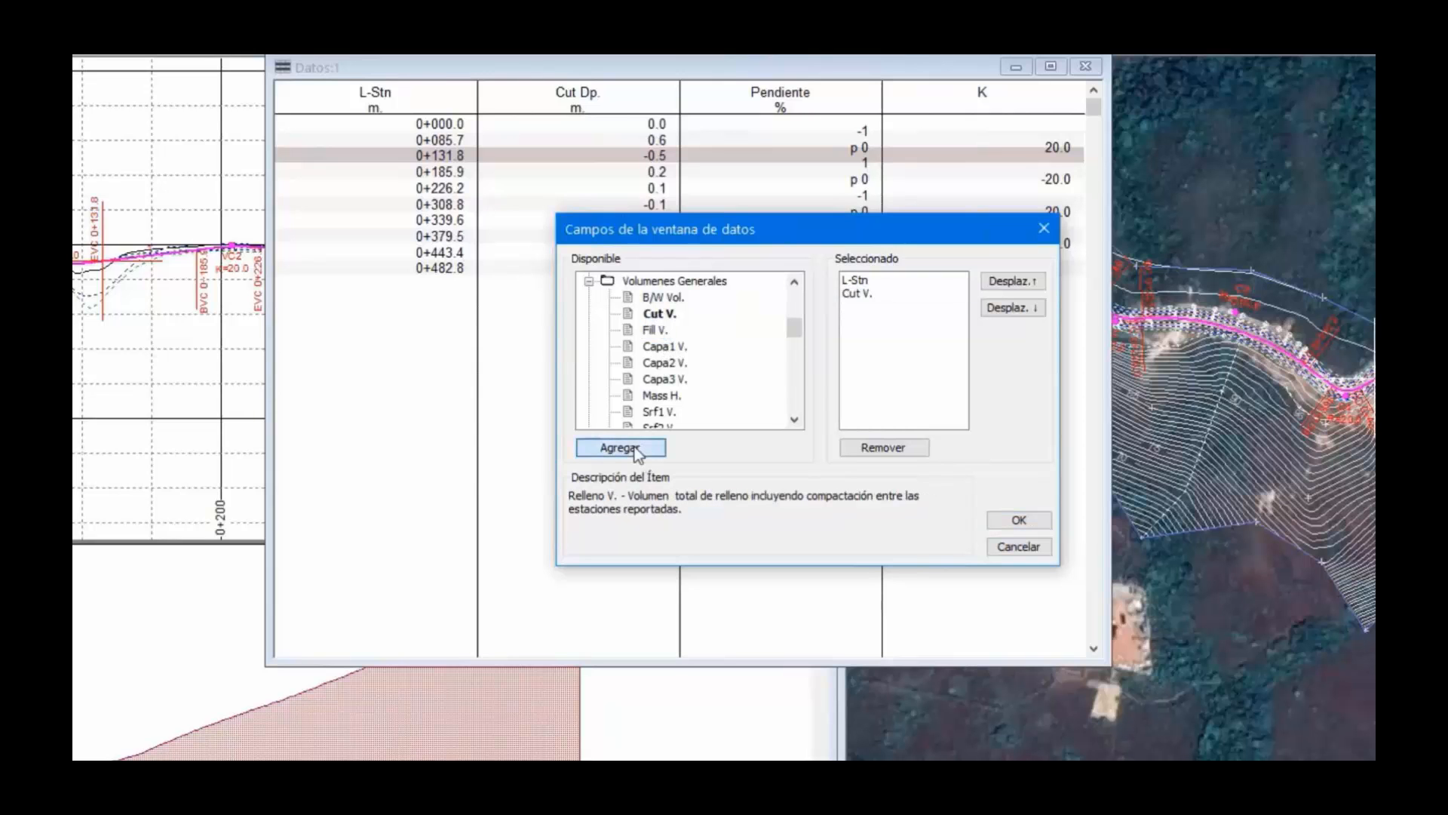
pyautogui.click(662, 395)
pyautogui.click(620, 448)
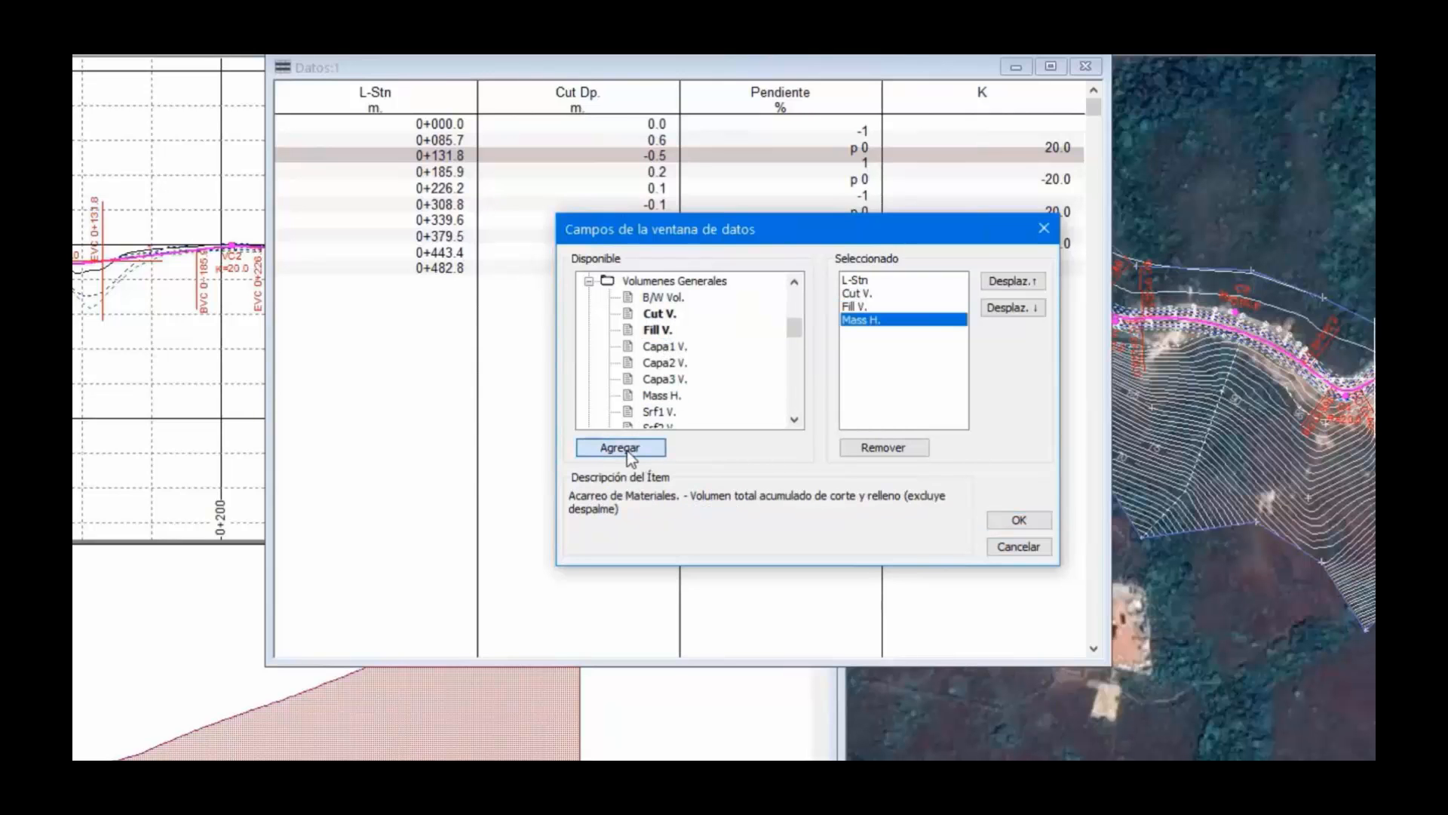
pyautogui.click(1003, 520)
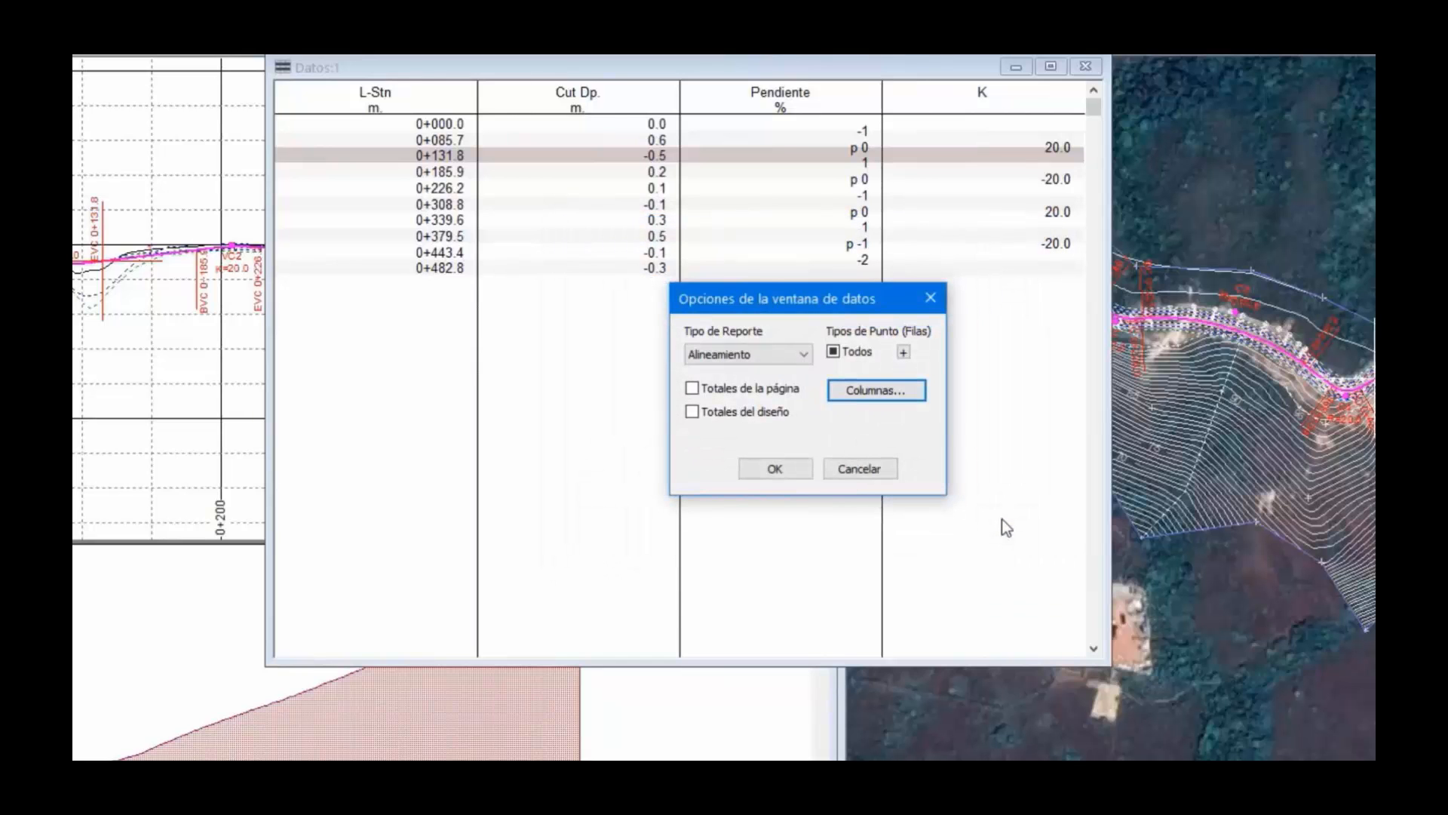
# Set the interval of Puntos 2 de autointervalos to 20 m and include that point type in the data window's rows
pyautogui.click(903, 353)
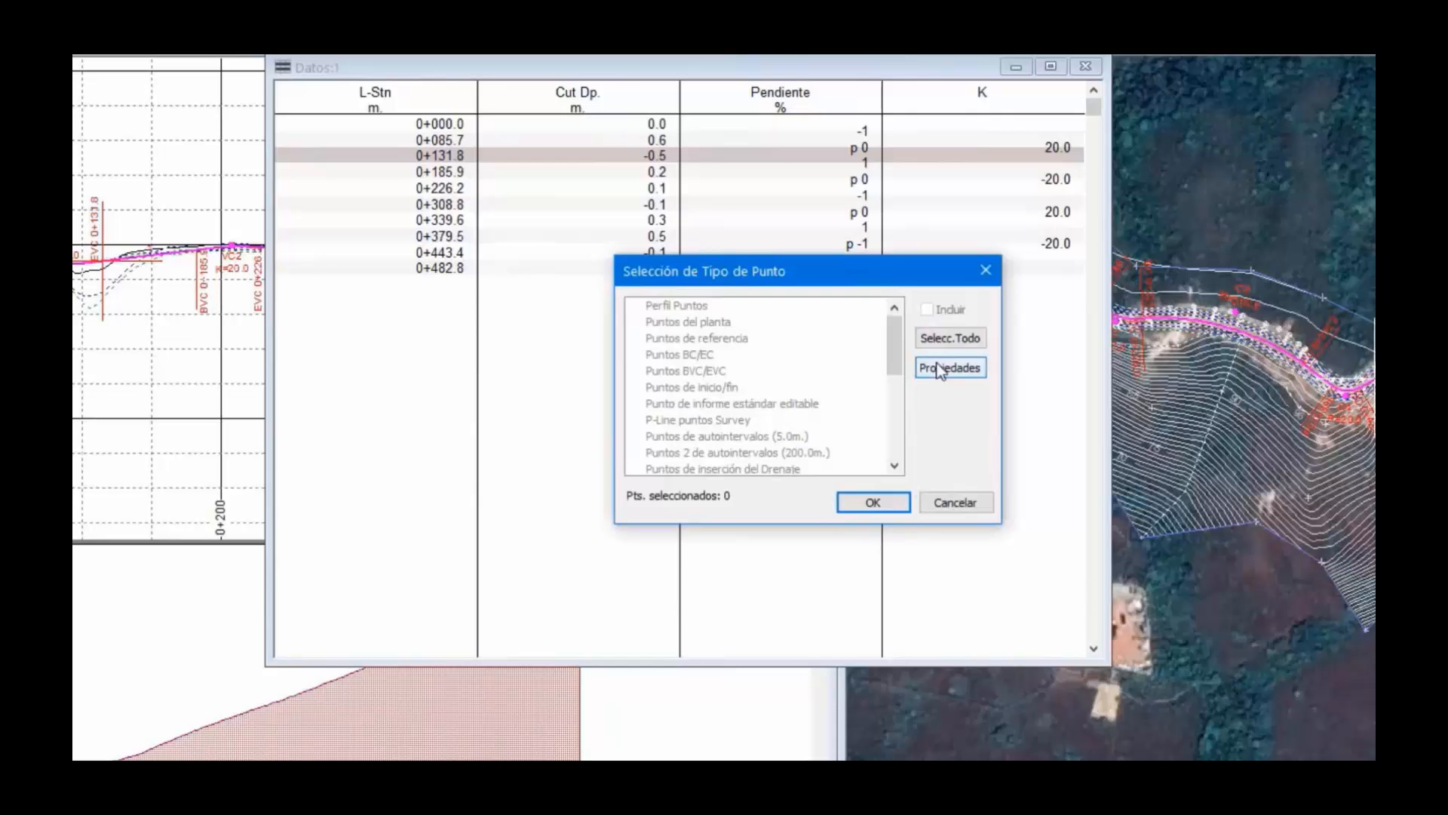
pyautogui.click(938, 368)
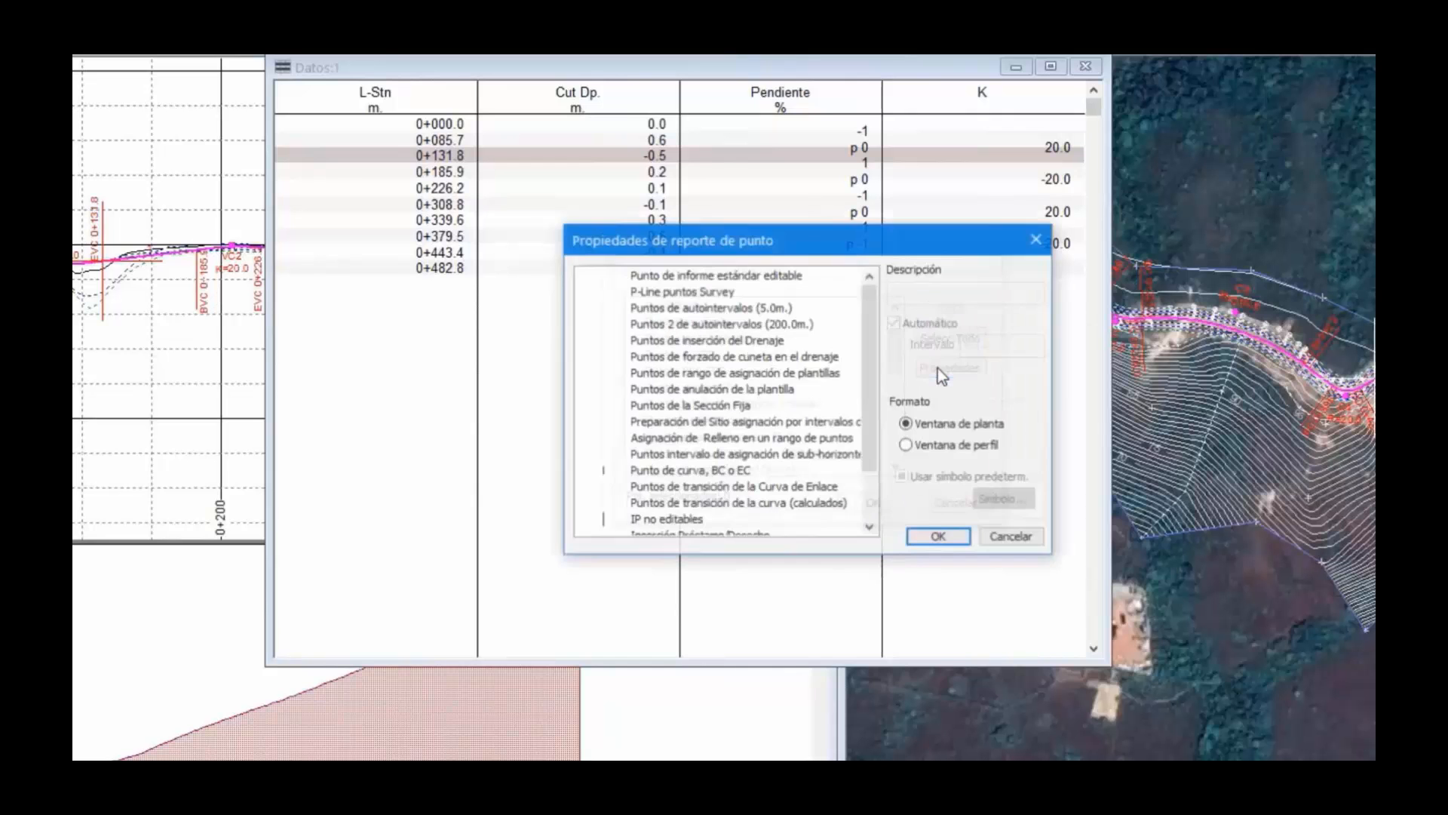
pyautogui.click(788, 326)
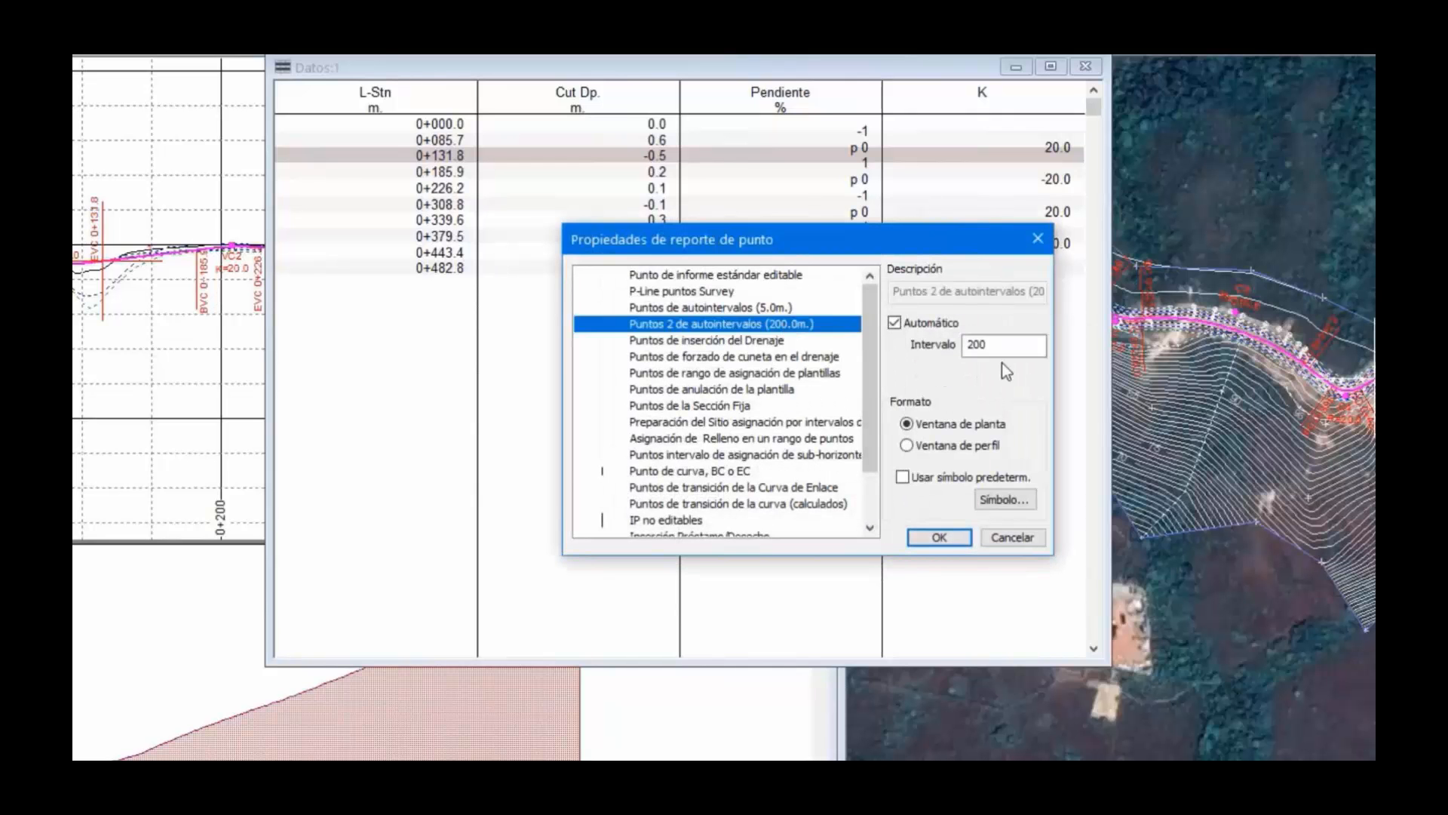
pyautogui.click(1005, 344)
pyautogui.click(775, 330)
pyautogui.click(916, 537)
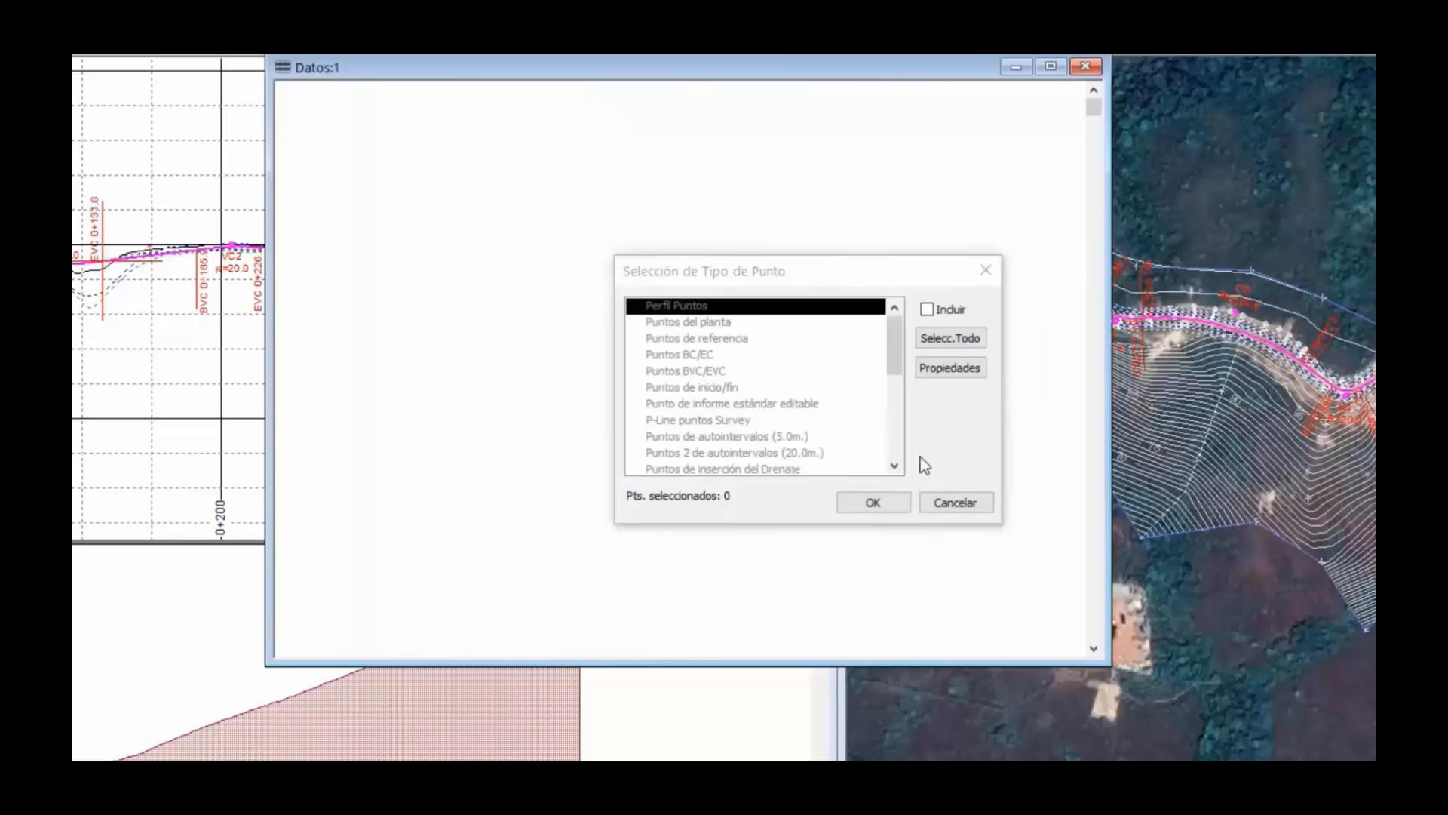
pyautogui.click(856, 453)
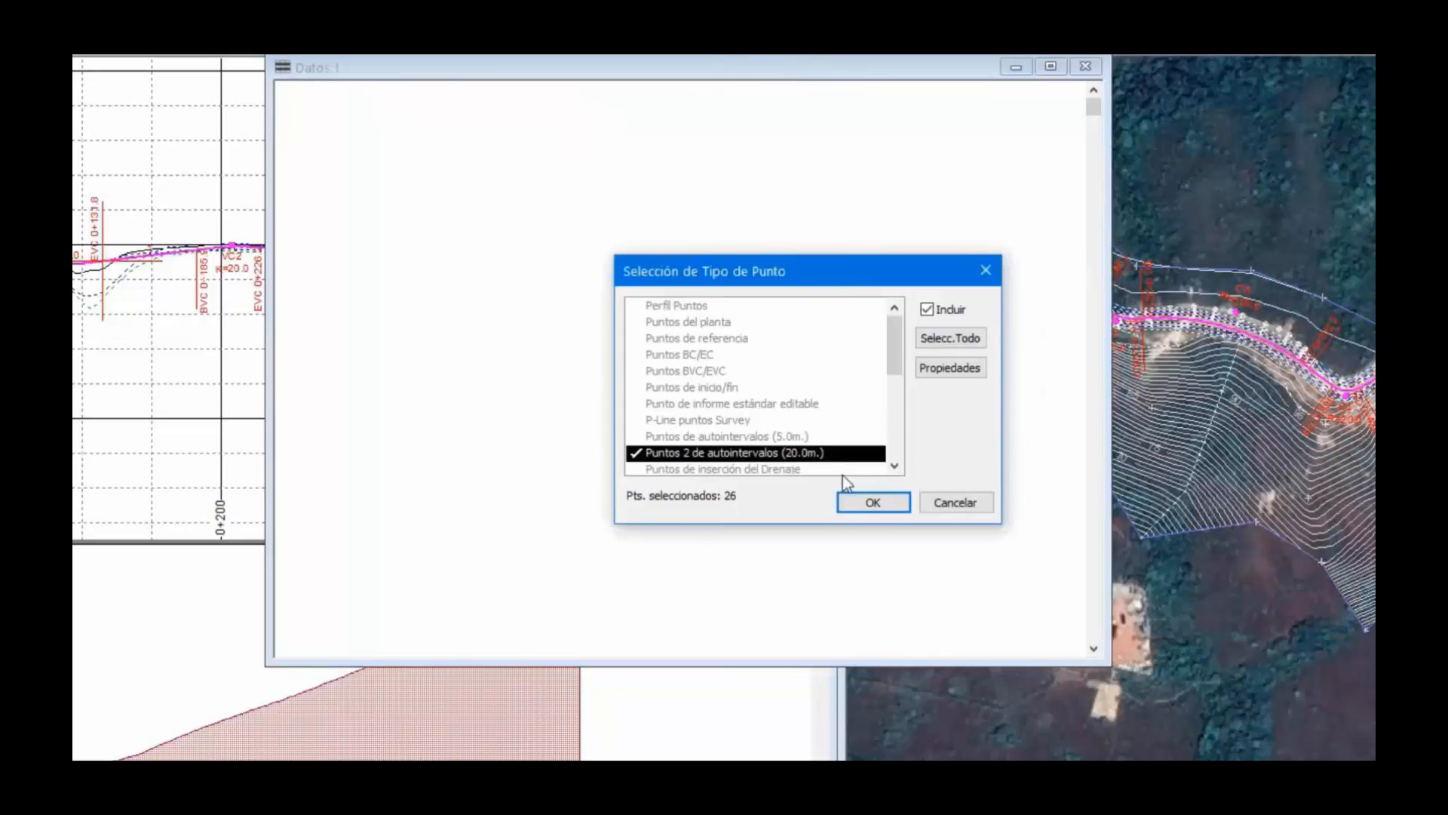
pyautogui.click(870, 504)
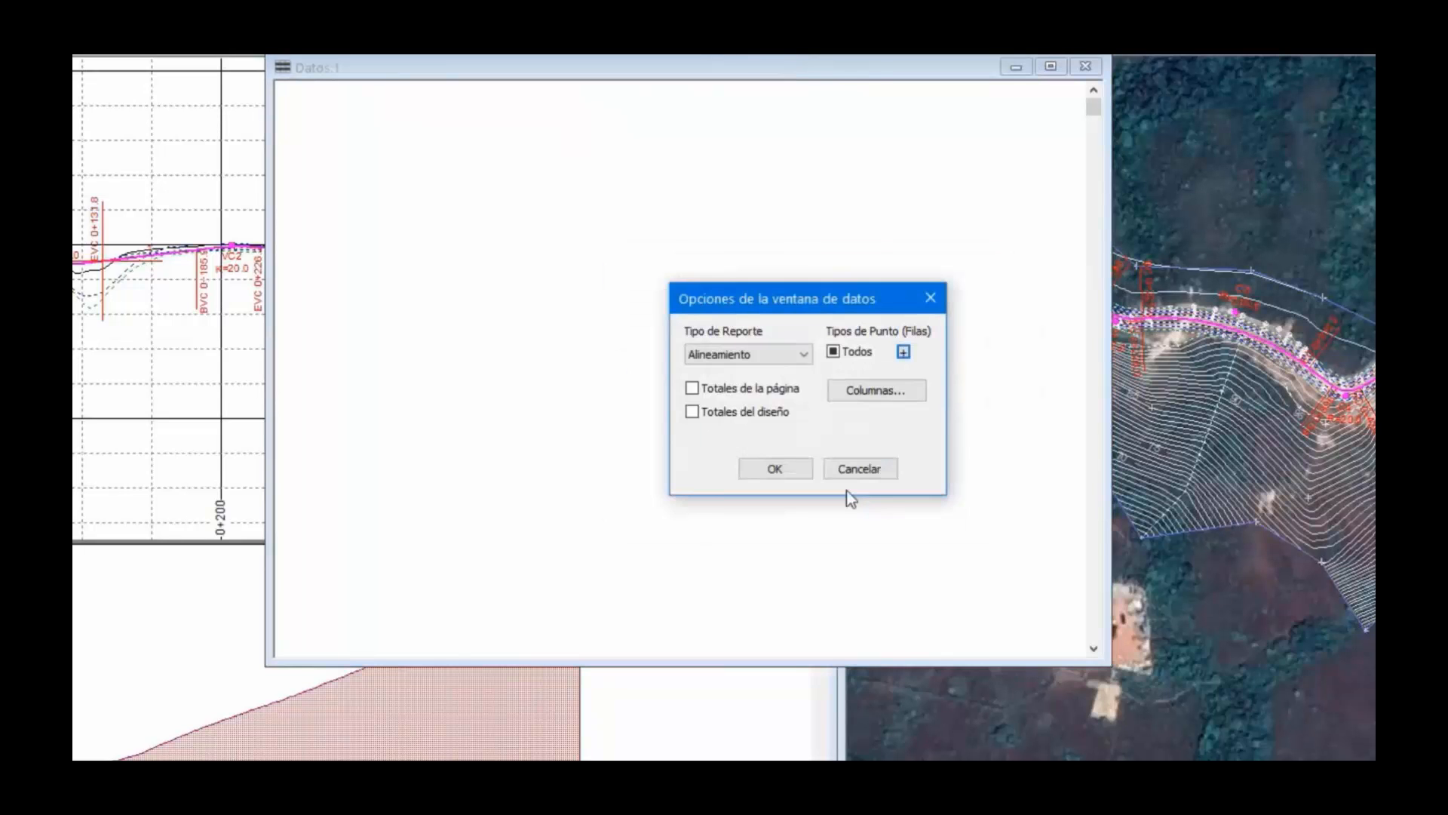
# Turn on the page totals (Totales de la página) and design totals (Totales del diseño) and apply the data window options
pyautogui.click(692, 388)
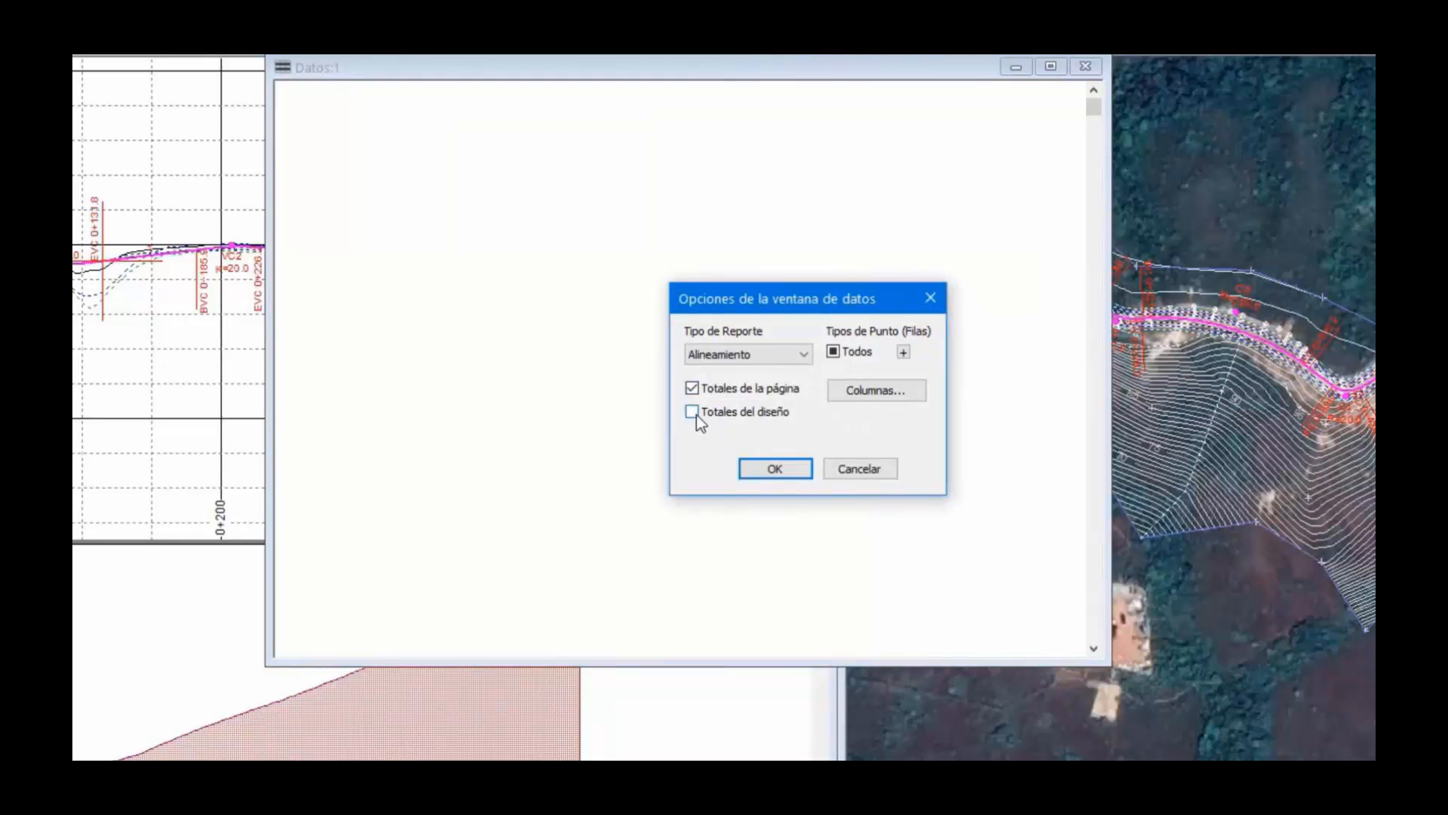
pyautogui.click(693, 412)
pyautogui.click(771, 472)
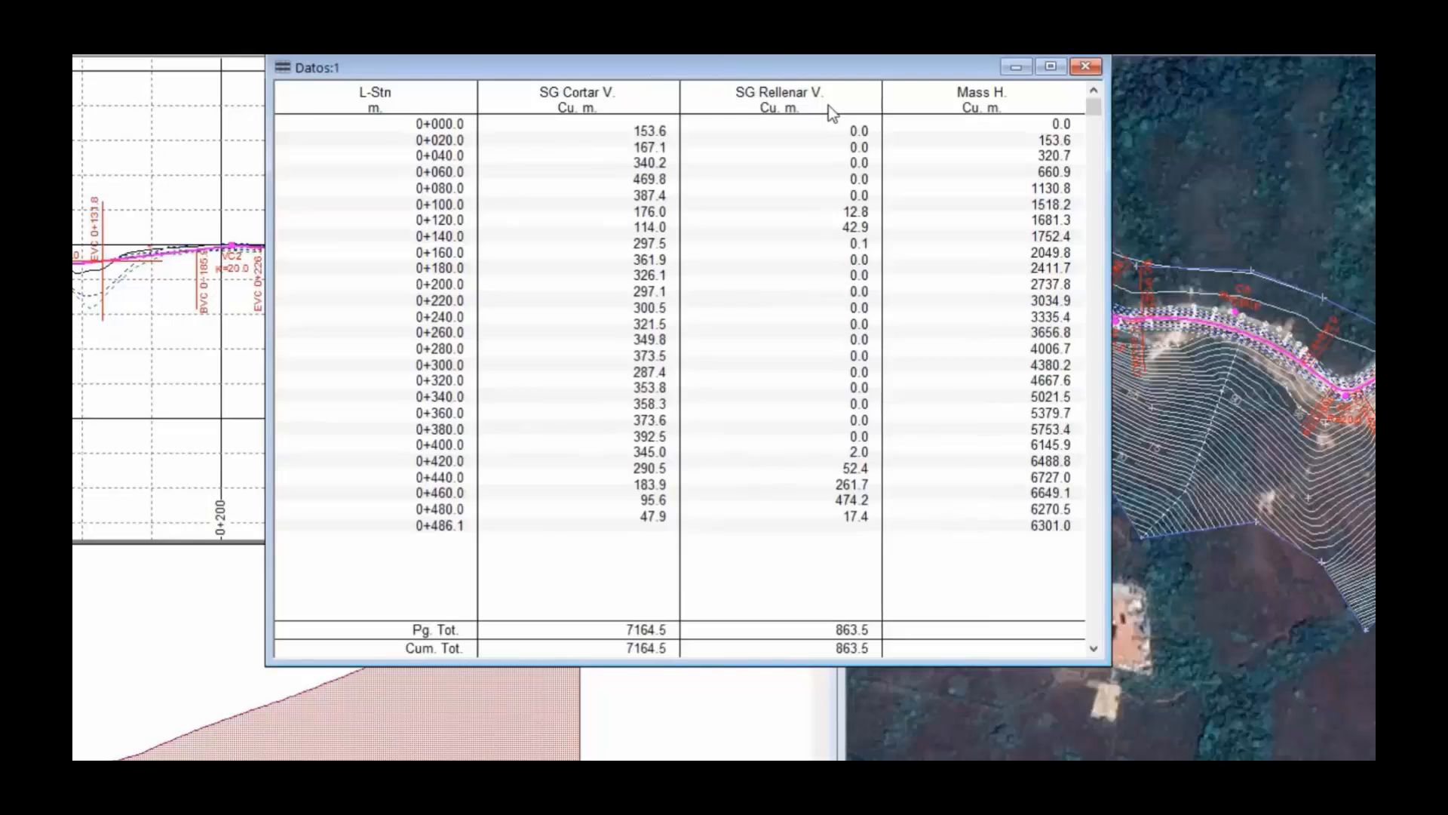
# Copy the data window's volume table to the clipboard and paste it into the Excel worksheet starting at cell H9
pyautogui.scroll(-1, 828, 106)
pyautogui.scroll(-3, 829, 105)
pyautogui.scroll(5, 828, 106)
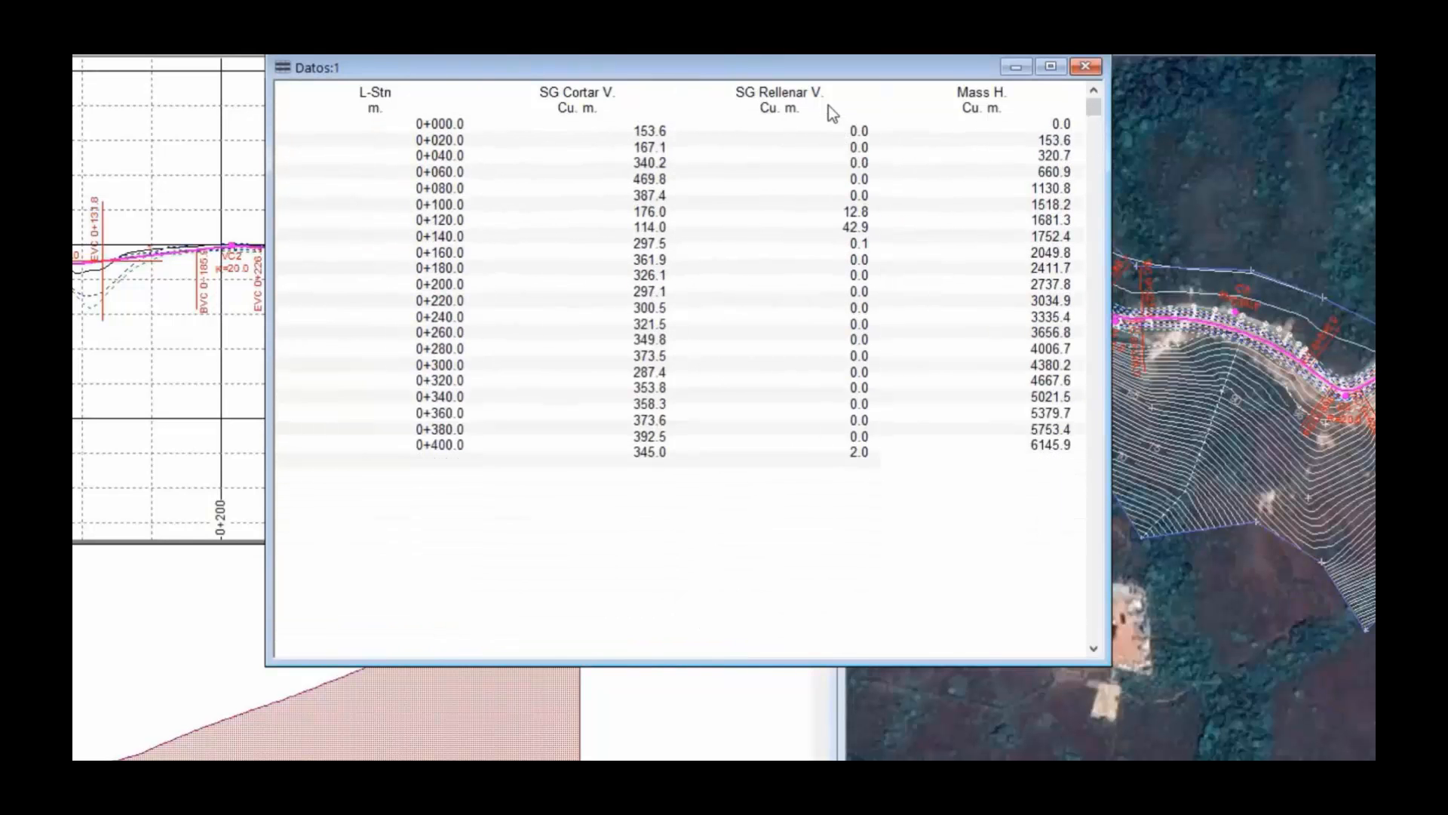
pyautogui.rightClick(739, 244)
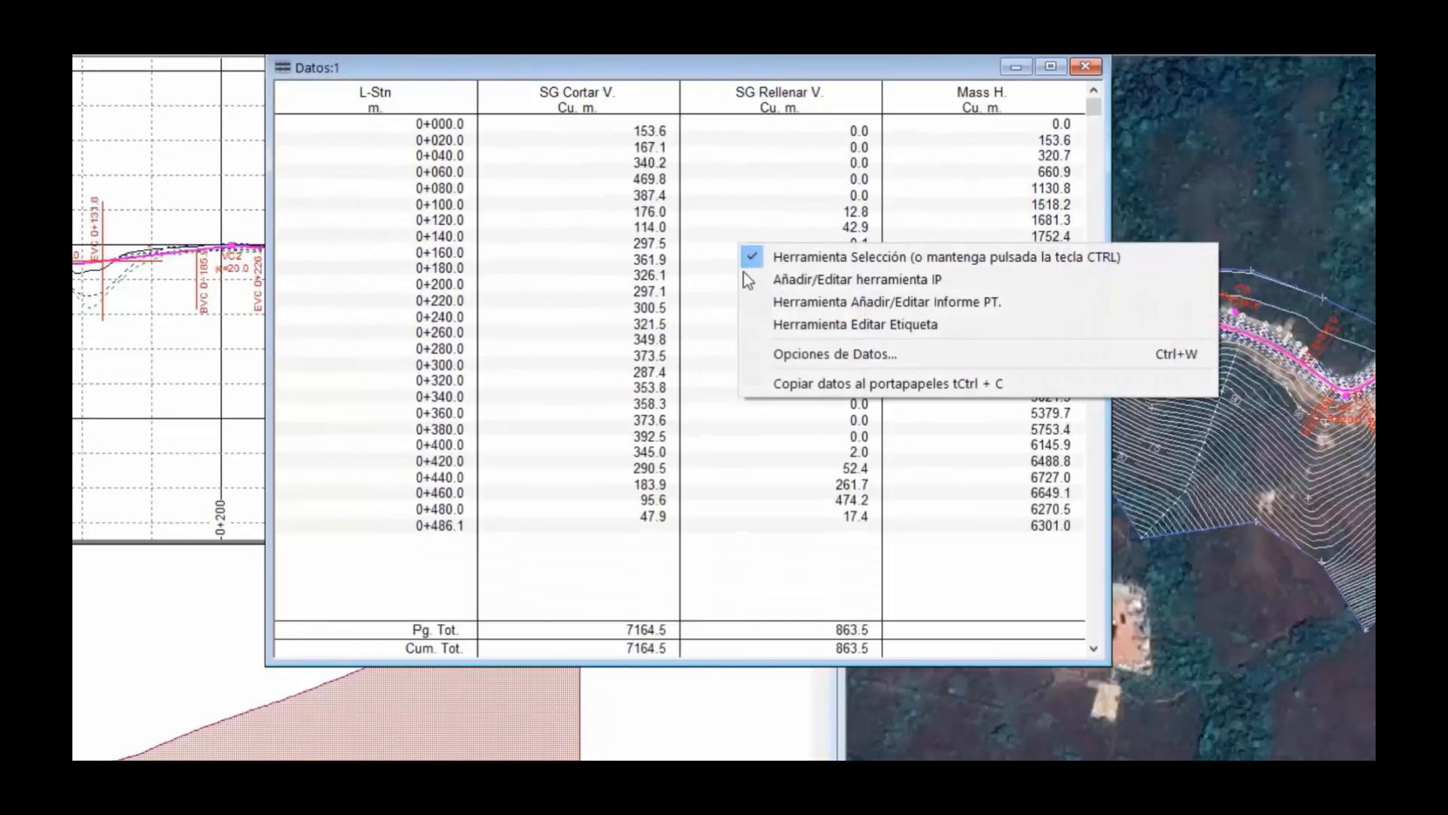
pyautogui.click(762, 391)
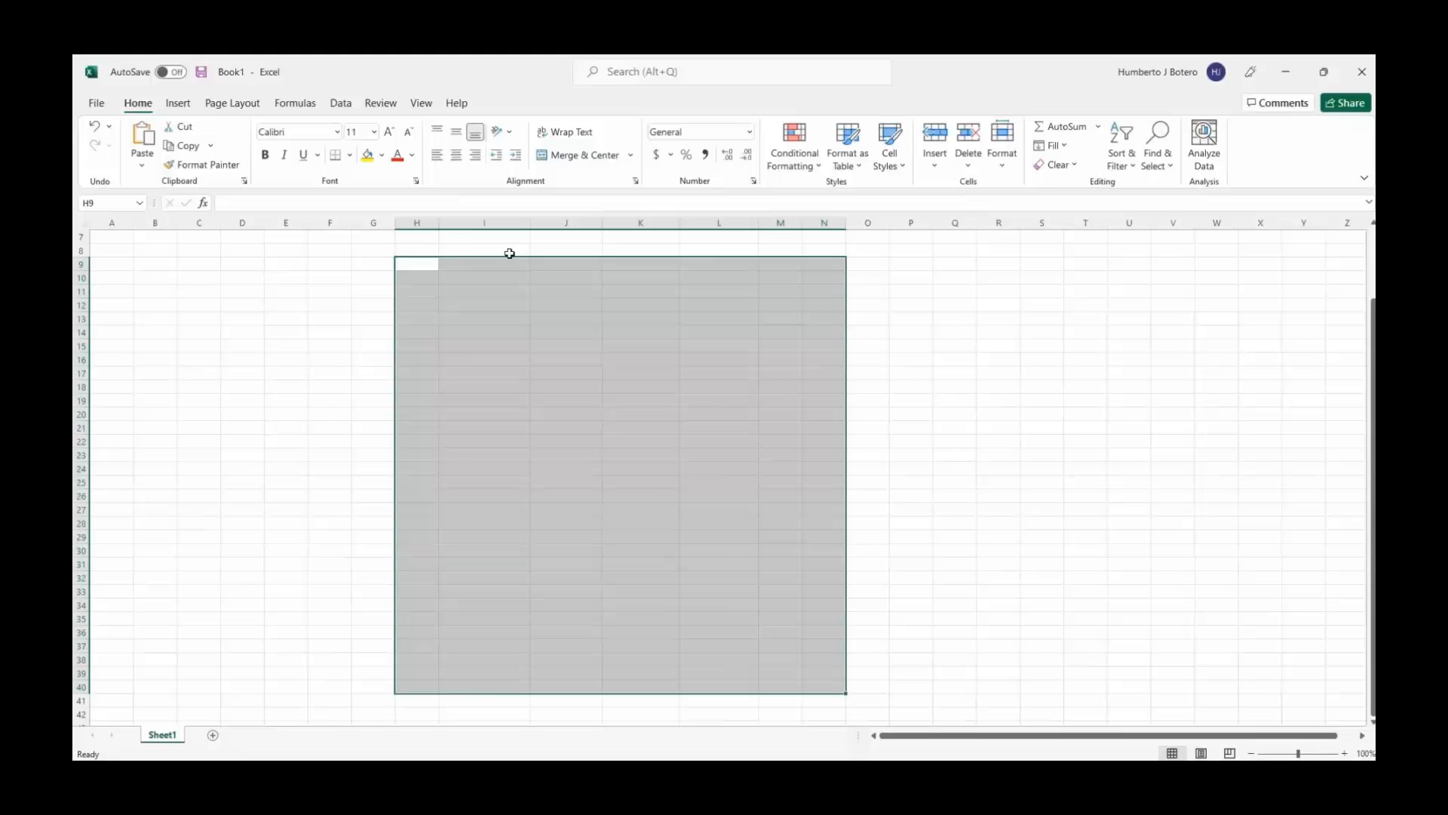
pyautogui.hotkey('ctrl', 'v')
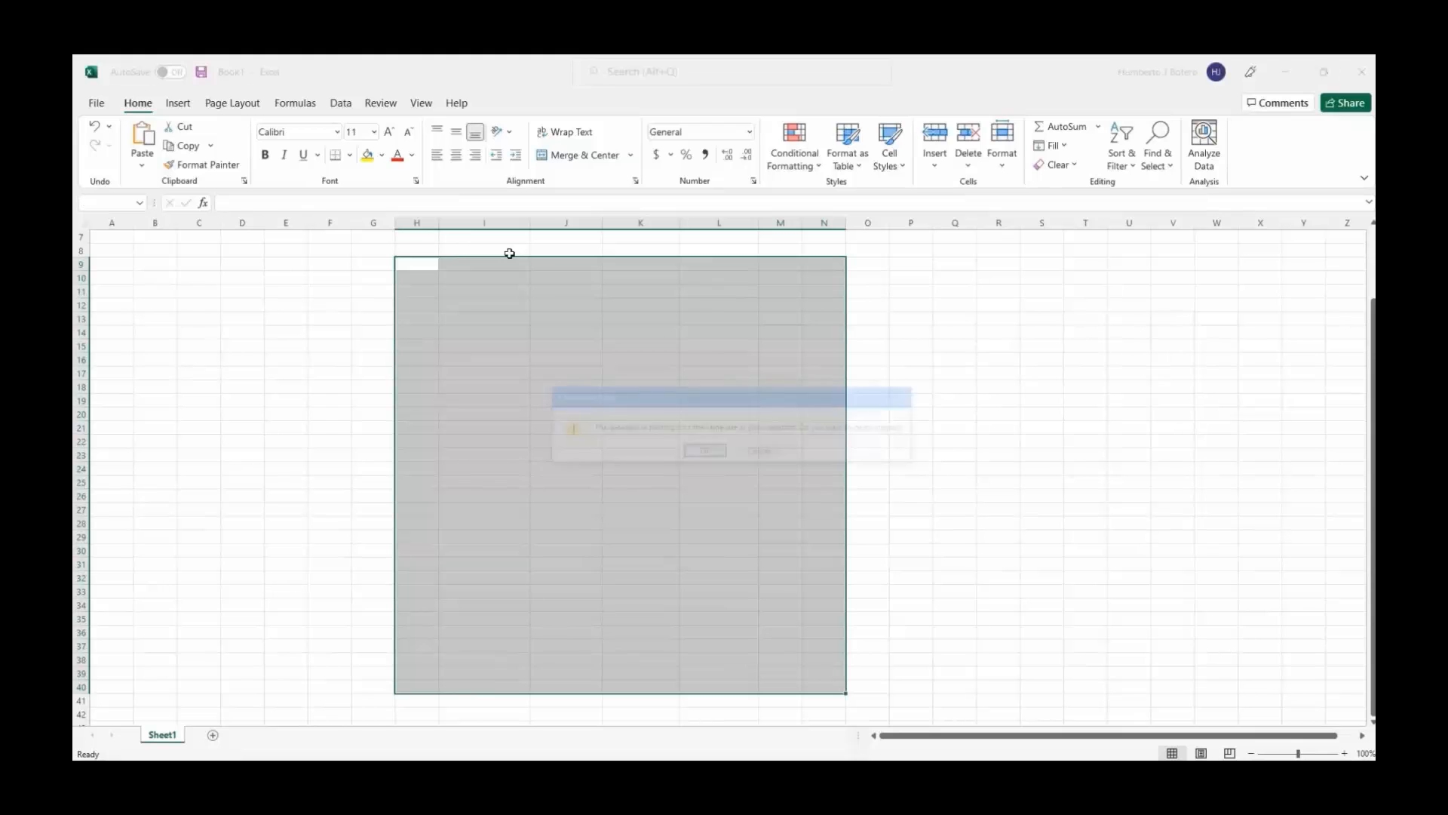
pyautogui.click(704, 452)
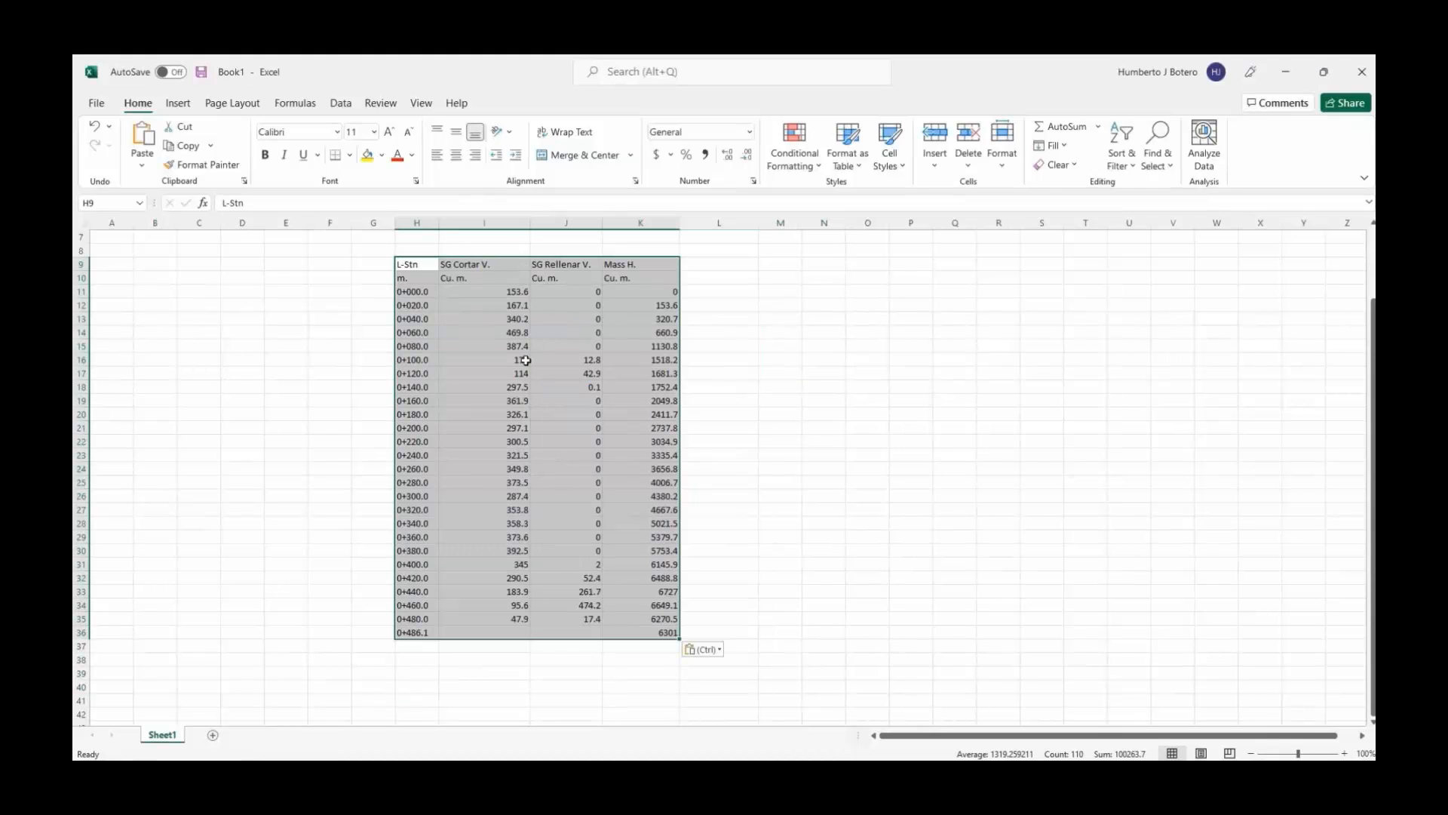
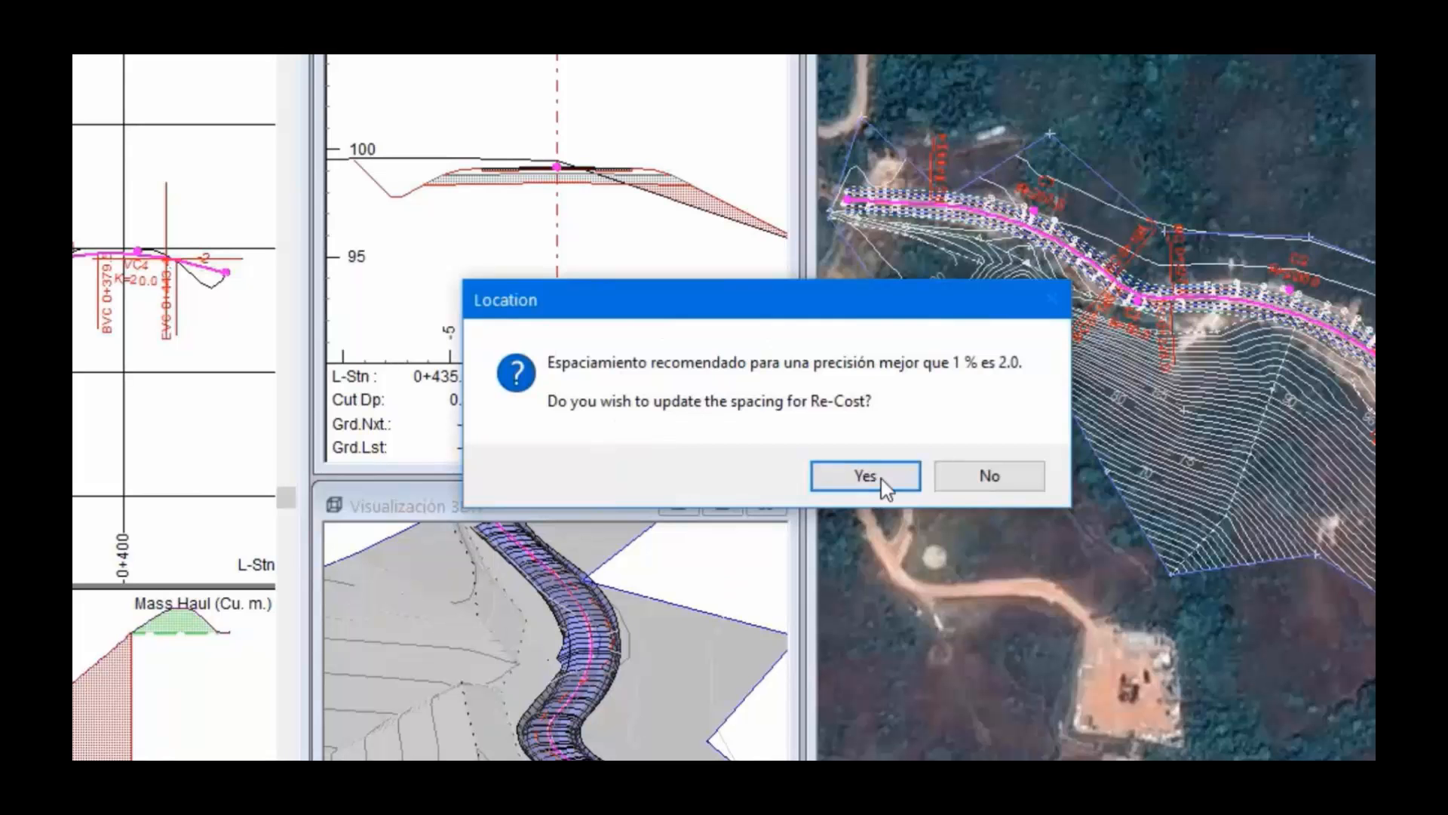
# Accept the recommended 2.0 spacing for recosting and inspect the earthwork unit costs of the ground types in V-alineam 1's vertical options
pyautogui.click(880, 480)
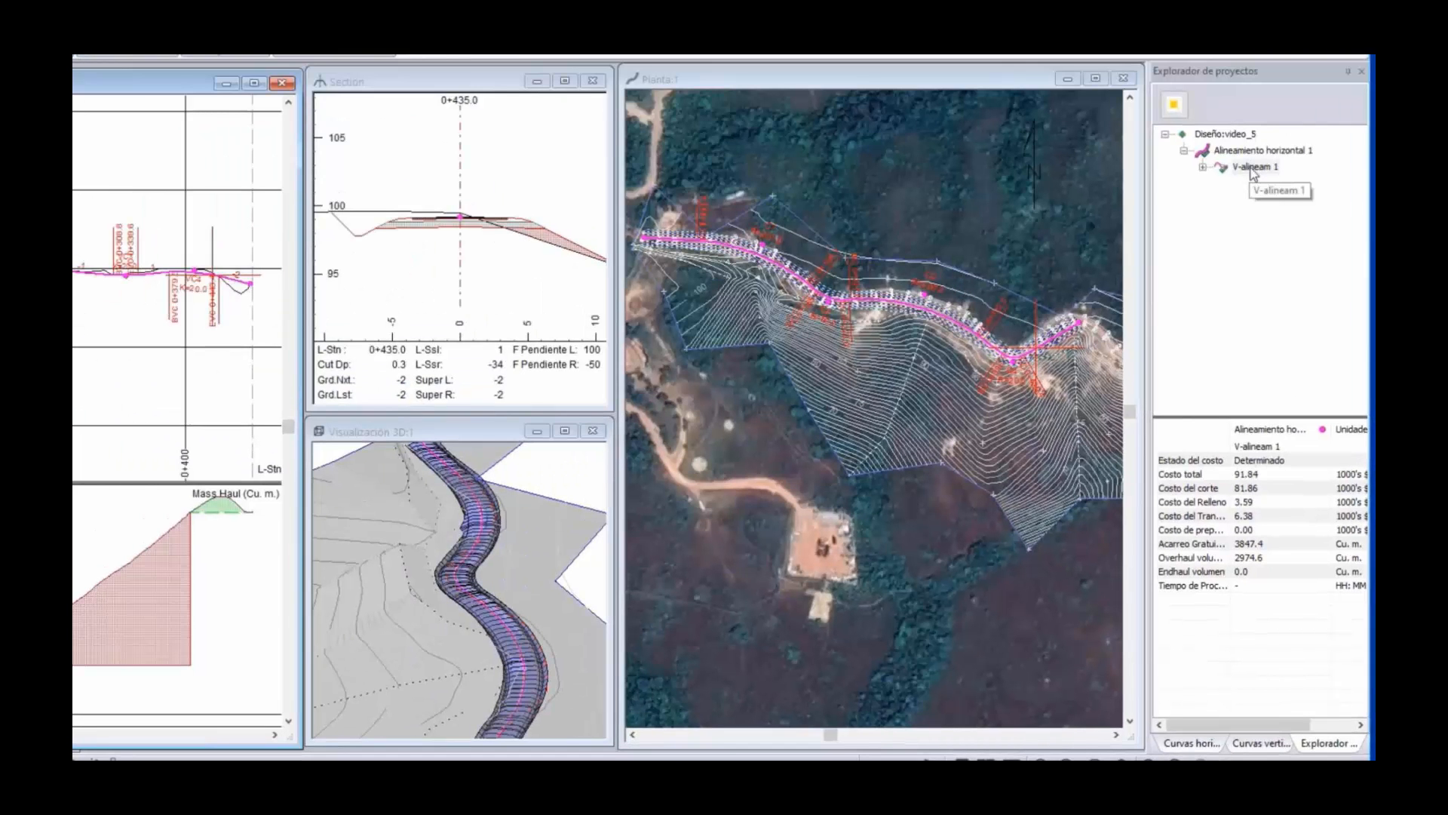
pyautogui.rightClick(1253, 169)
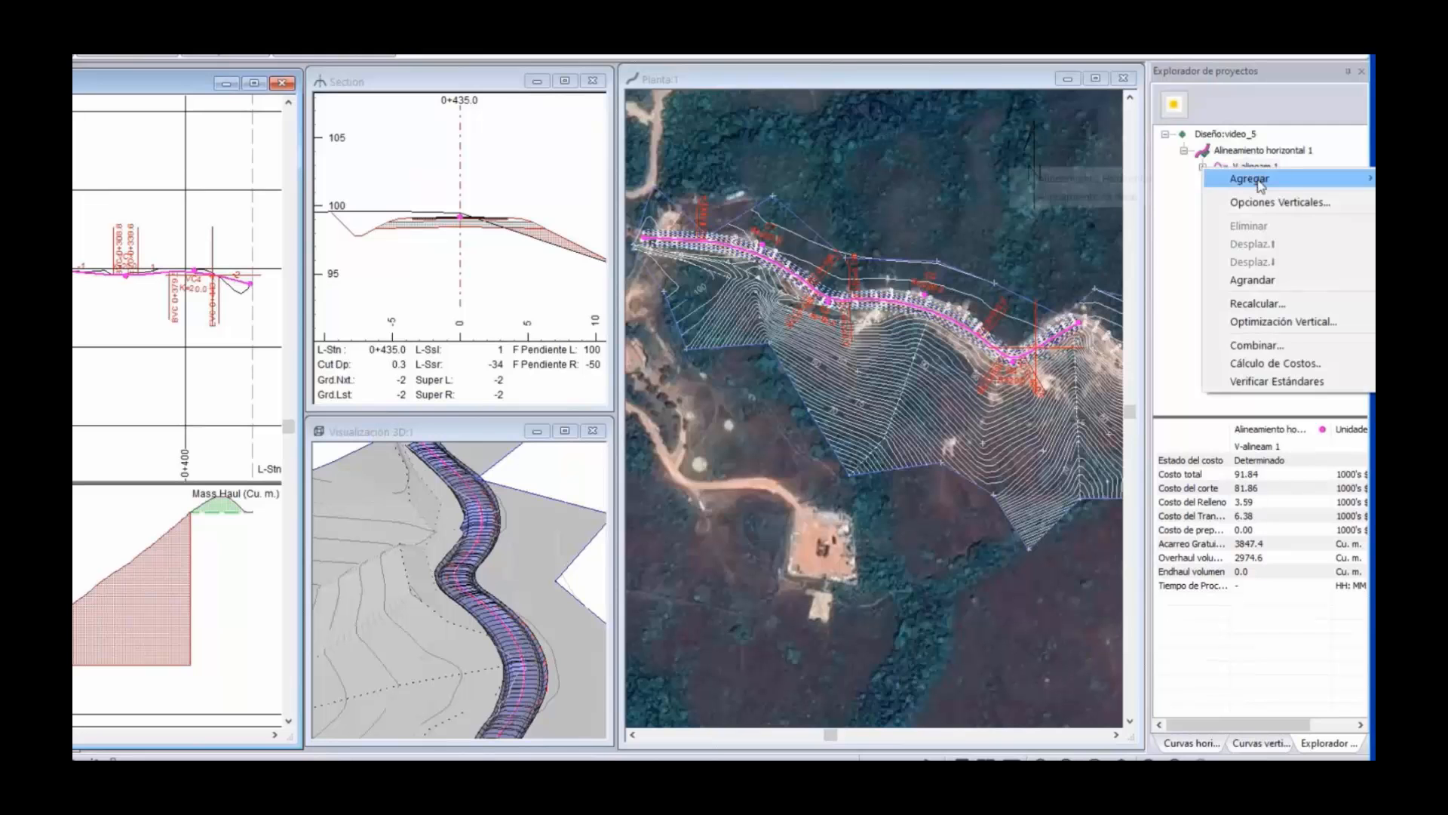
pyautogui.click(1256, 202)
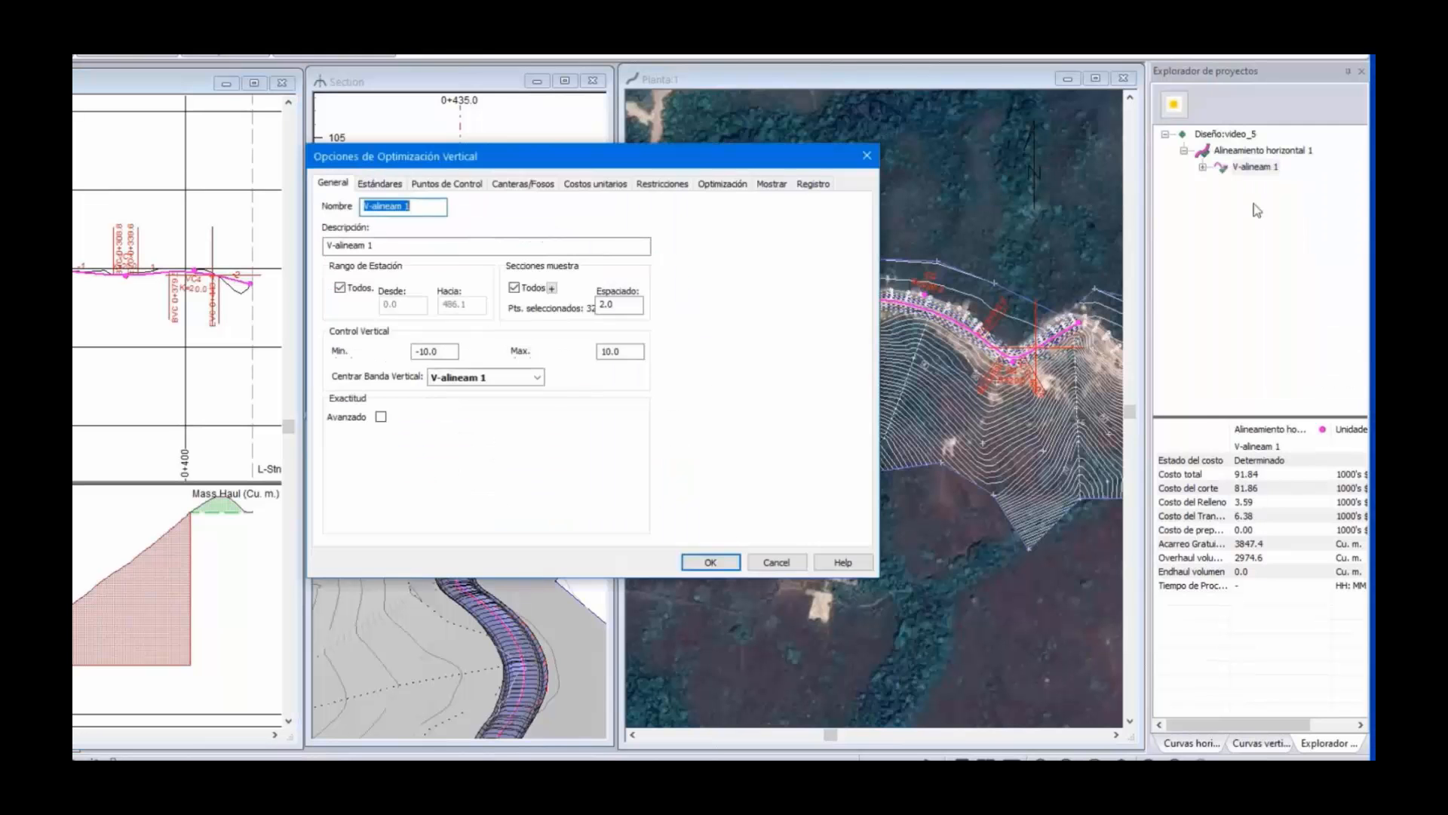
pyautogui.click(611, 185)
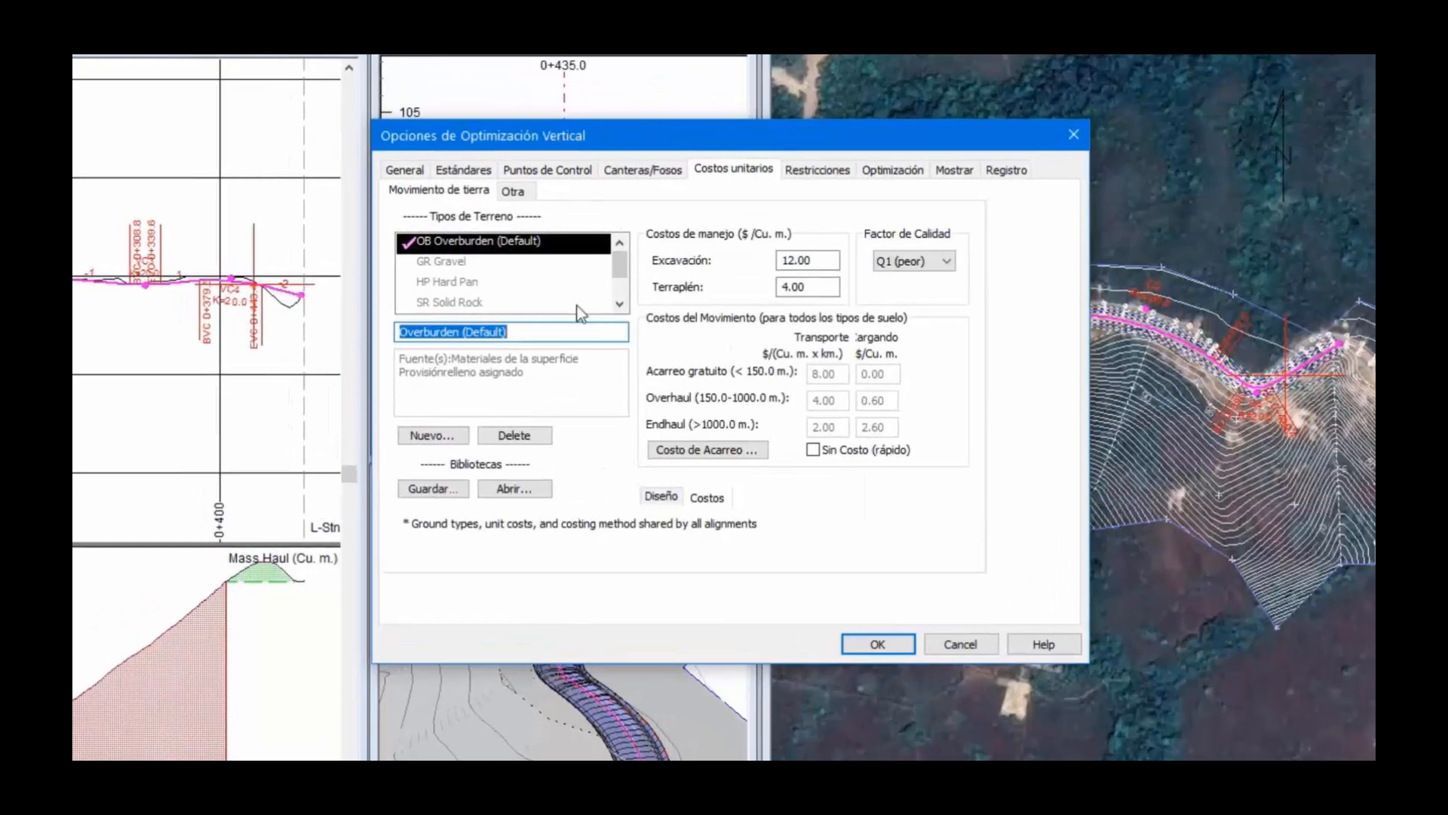
pyautogui.doubleClick(621, 303)
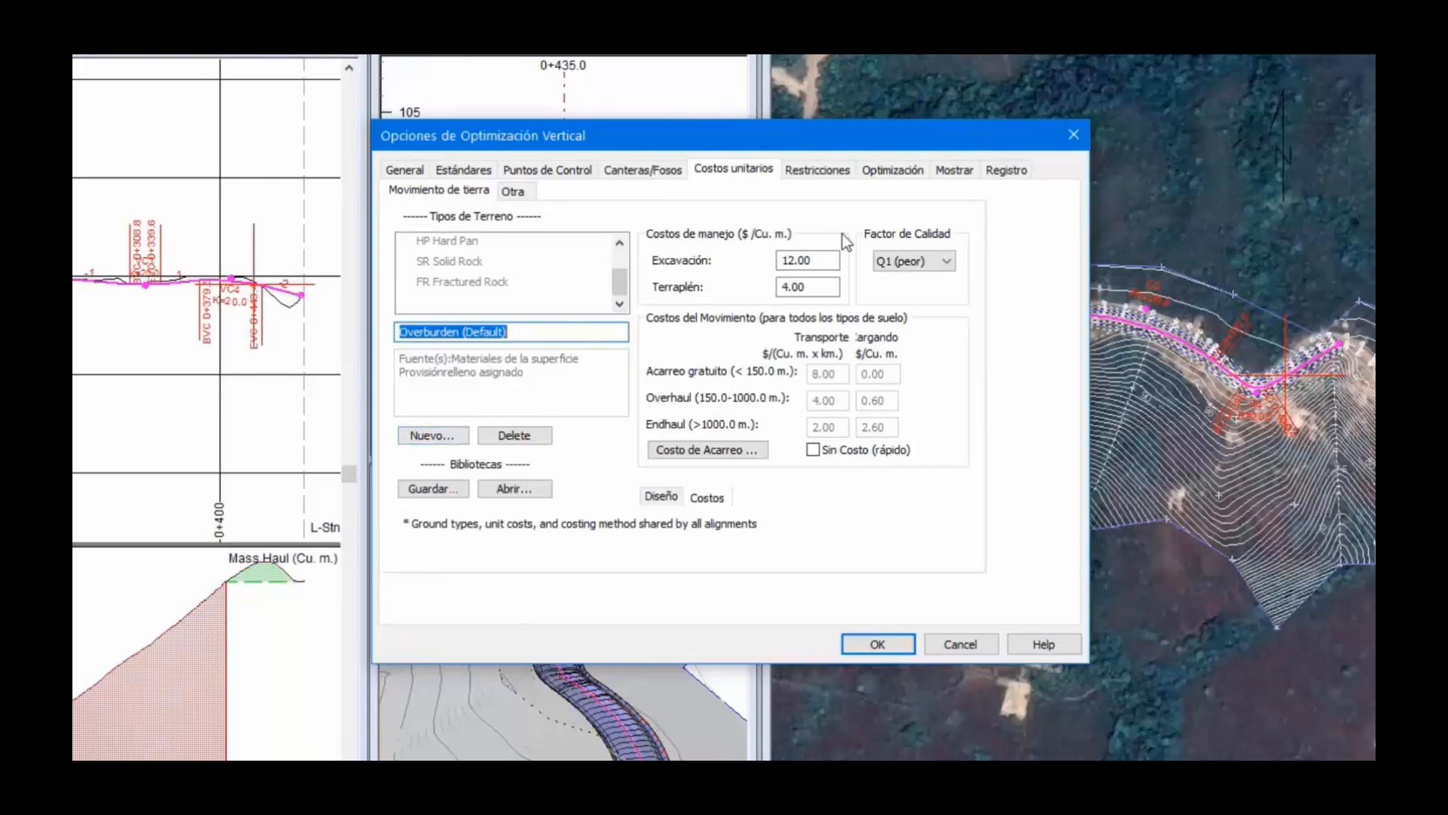
# Review the free haul, overhaul and endhaul unit costs without updating the distances in the mass haul diagram
pyautogui.click(684, 451)
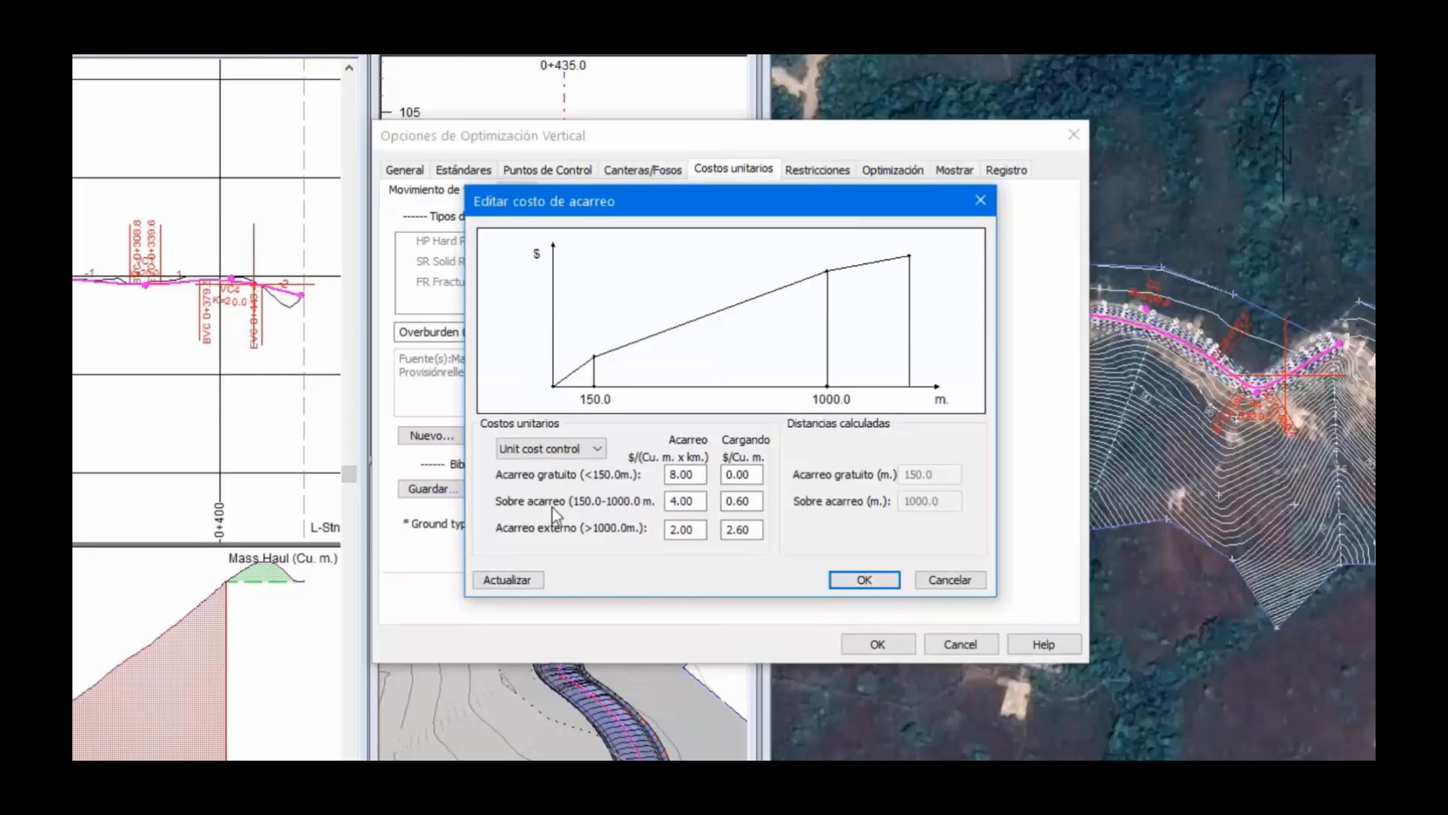
pyautogui.click(866, 581)
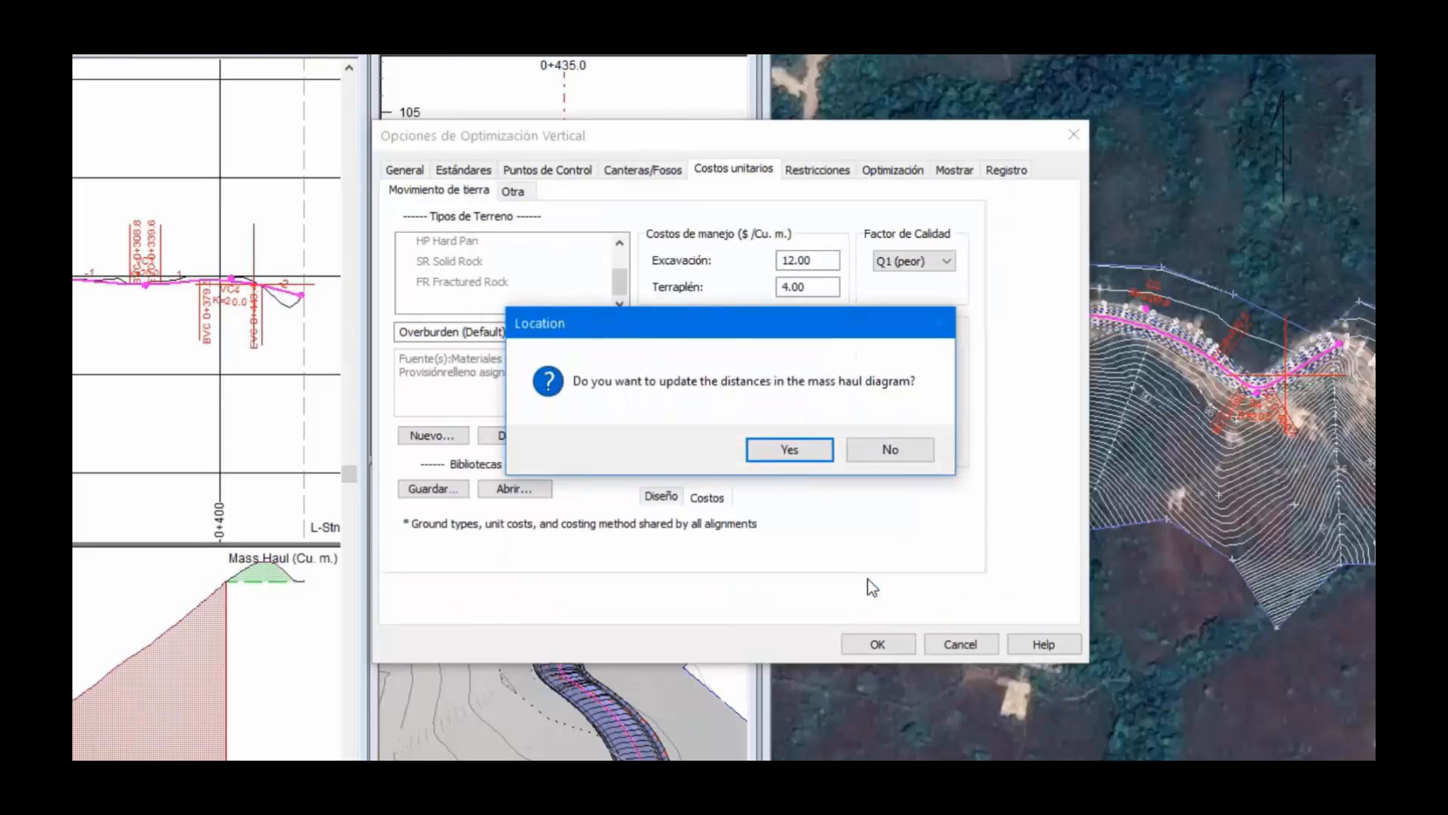
pyautogui.click(904, 450)
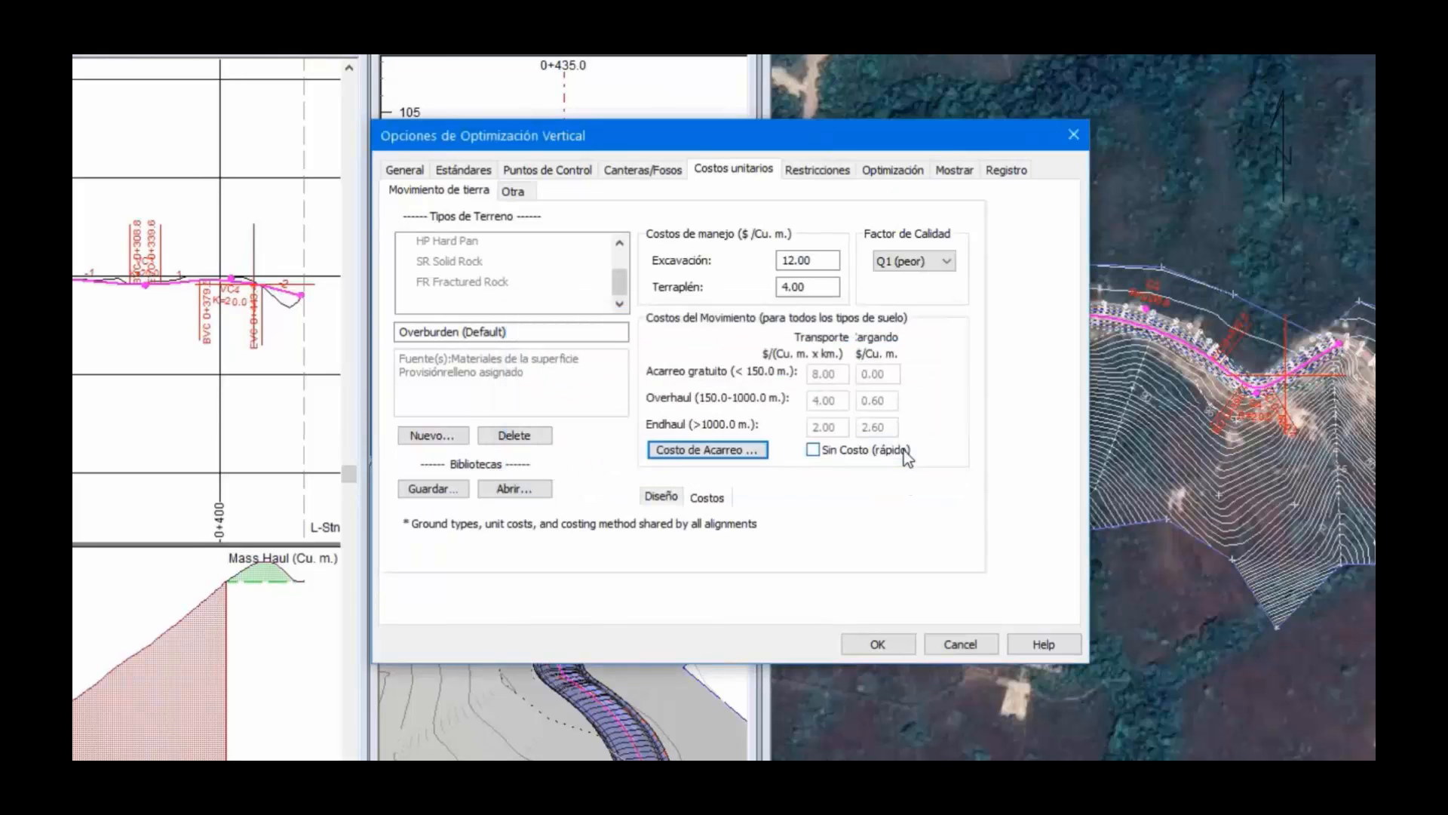
# Review the Overburden design slopes and swell/compaction factors, accept the vertical options and skip the recalculation
pyautogui.click(673, 498)
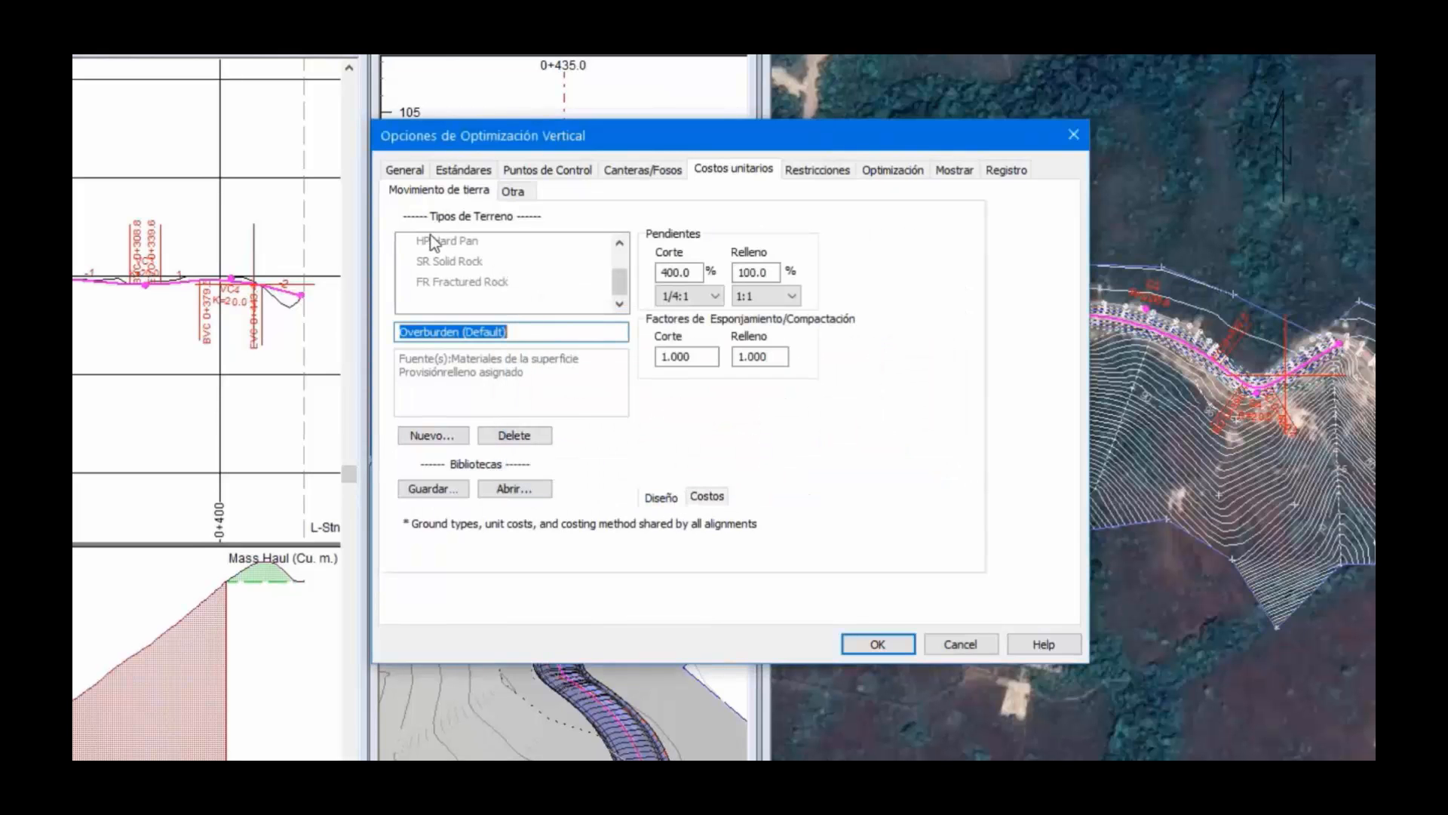
pyautogui.click(619, 242)
pyautogui.click(619, 242)
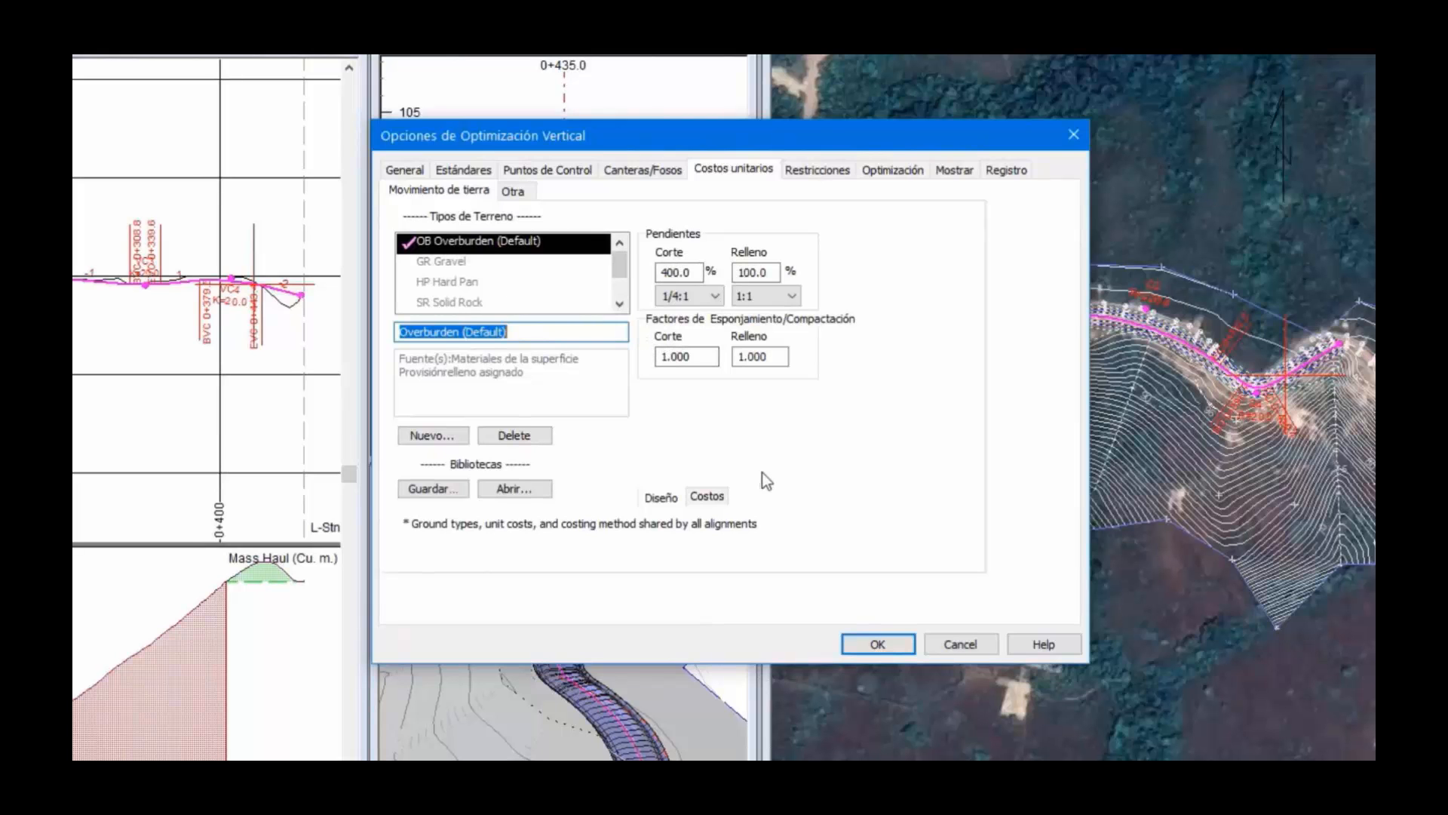
pyautogui.click(878, 644)
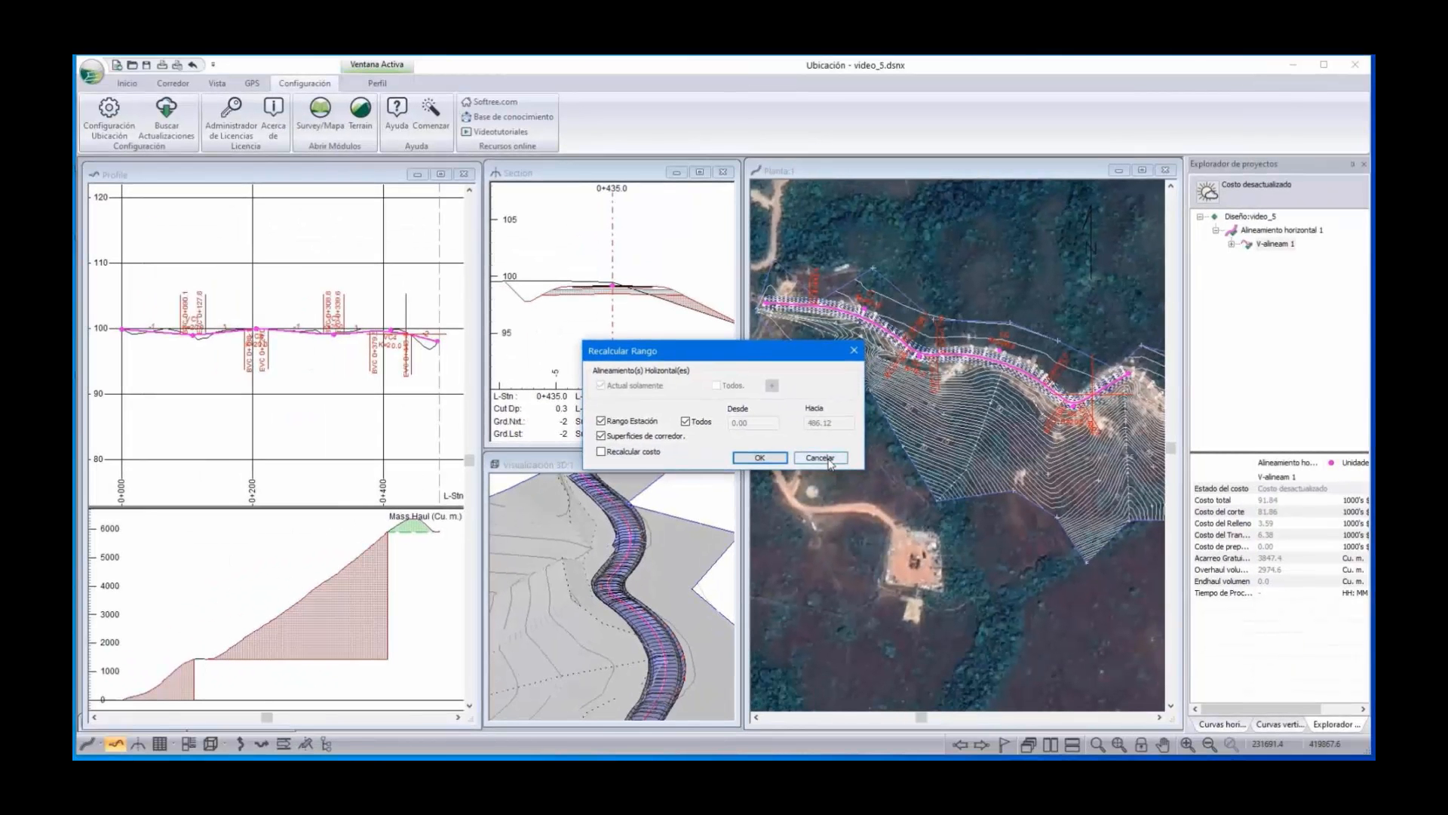
pyautogui.click(829, 461)
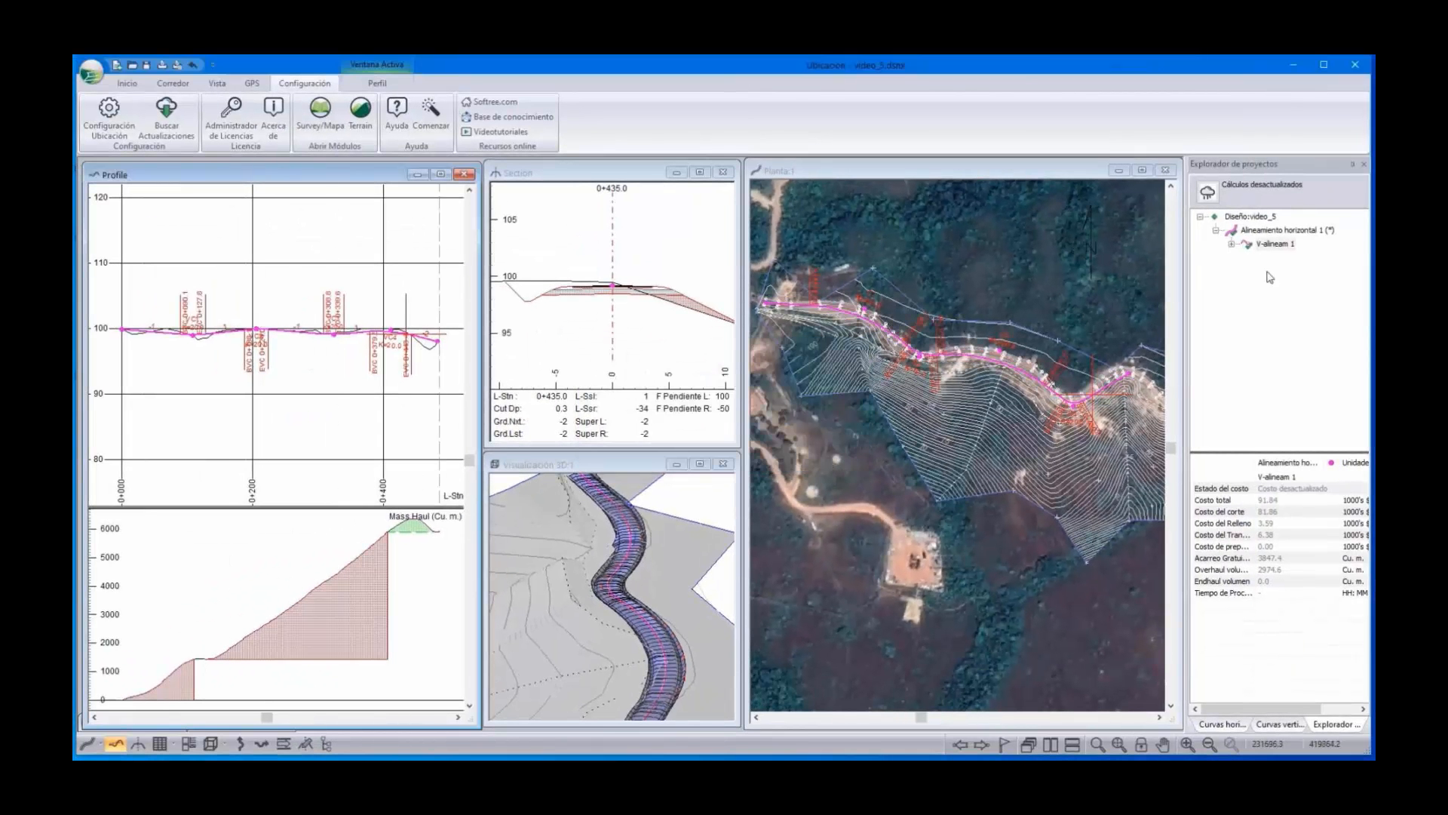
# Add a second vertical alignment, V-alineam 2, with the description Opt and recalculate the range
pyautogui.rightClick(1272, 247)
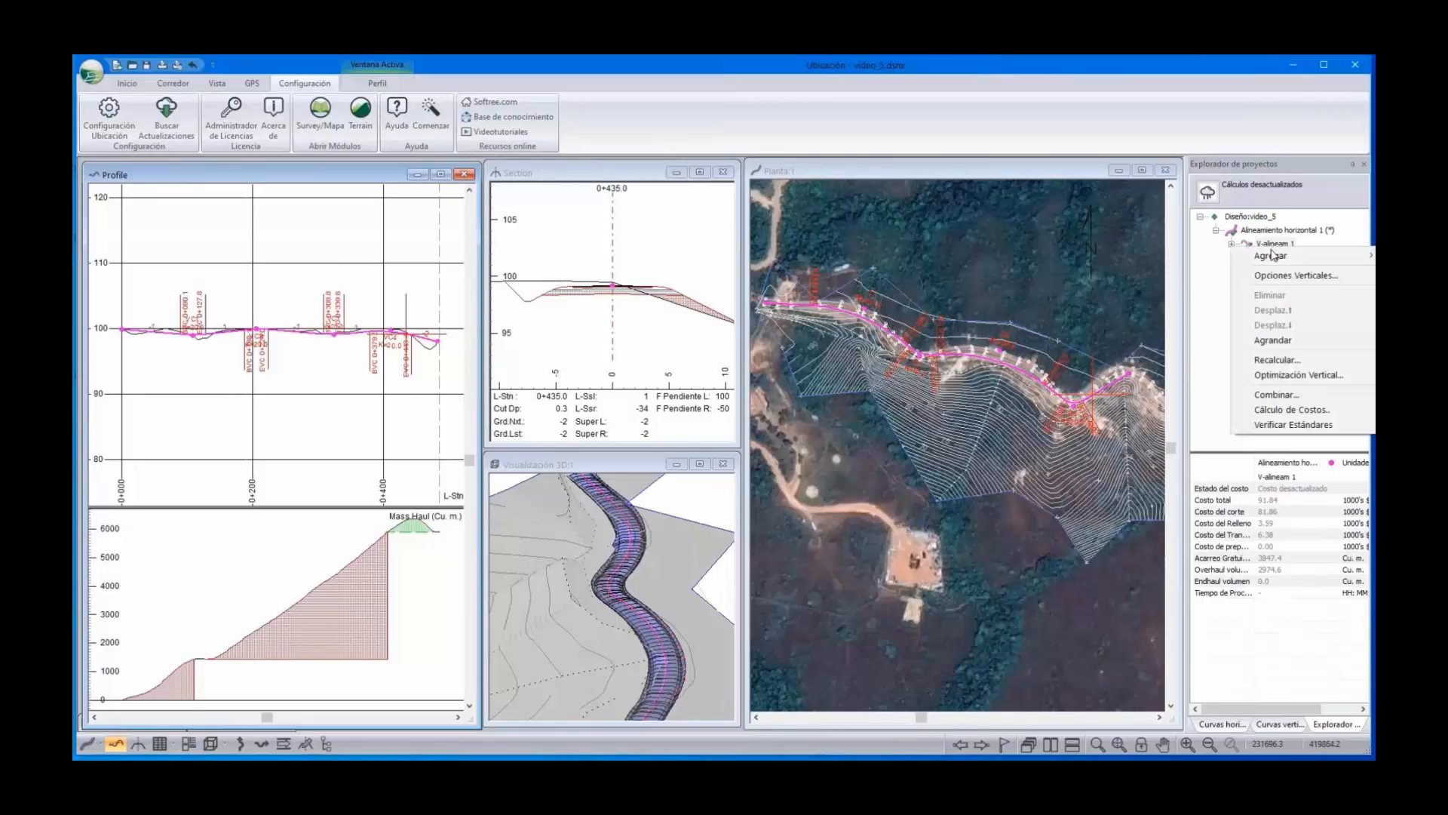
pyautogui.moveTo(1271, 259)
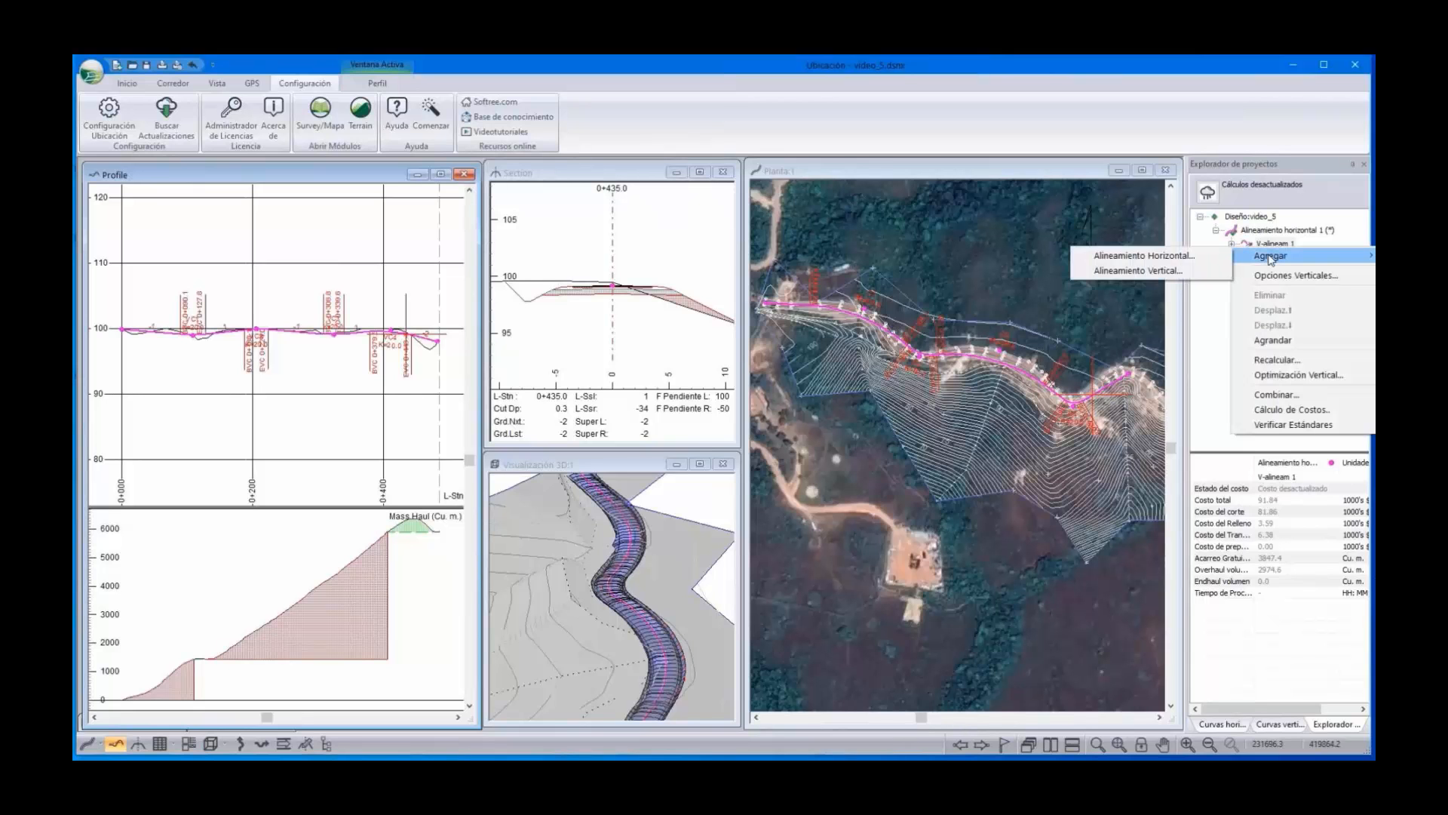
pyautogui.click(1139, 272)
pyautogui.click(564, 307)
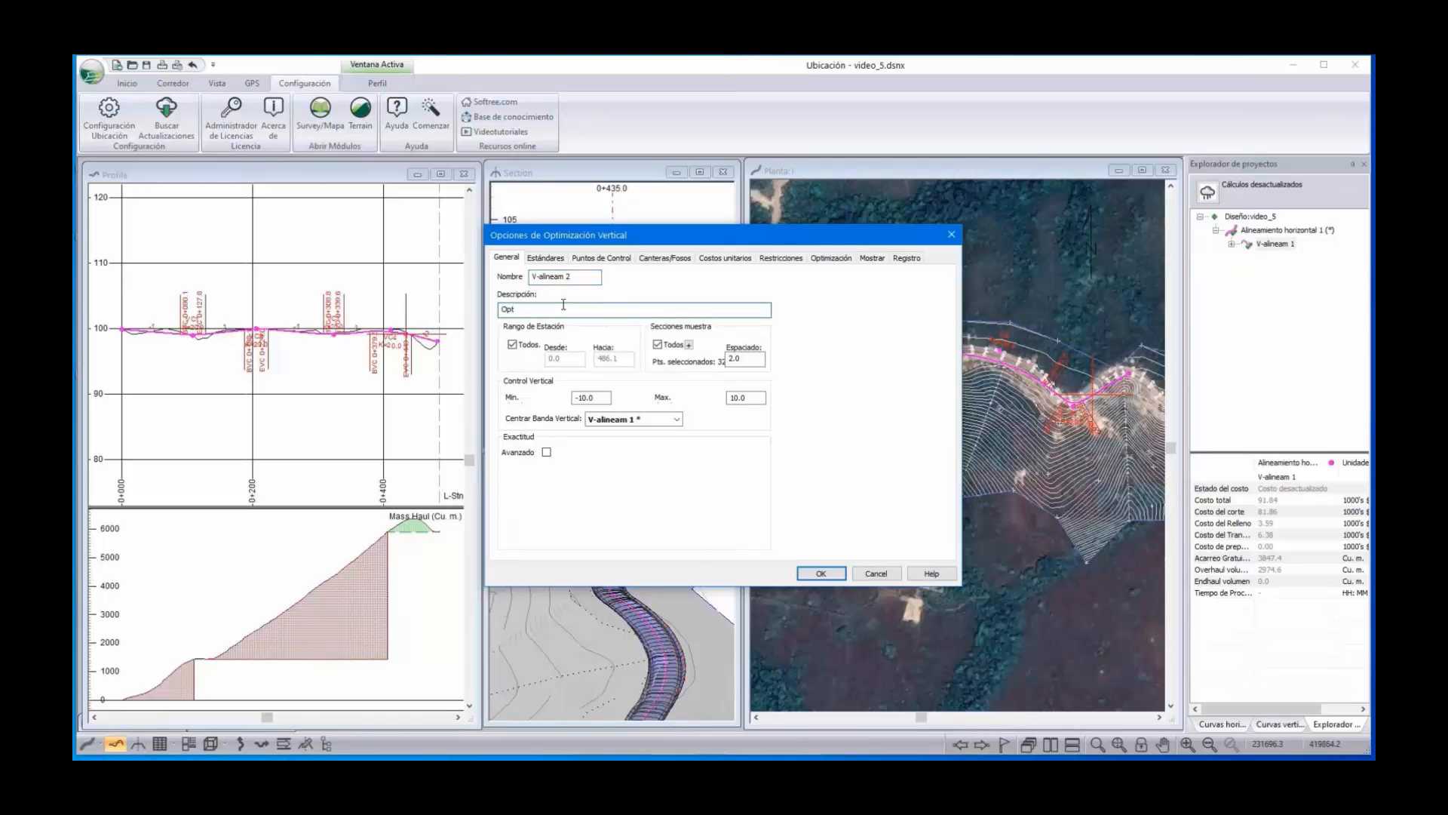
pyautogui.click(831, 577)
pyautogui.click(782, 459)
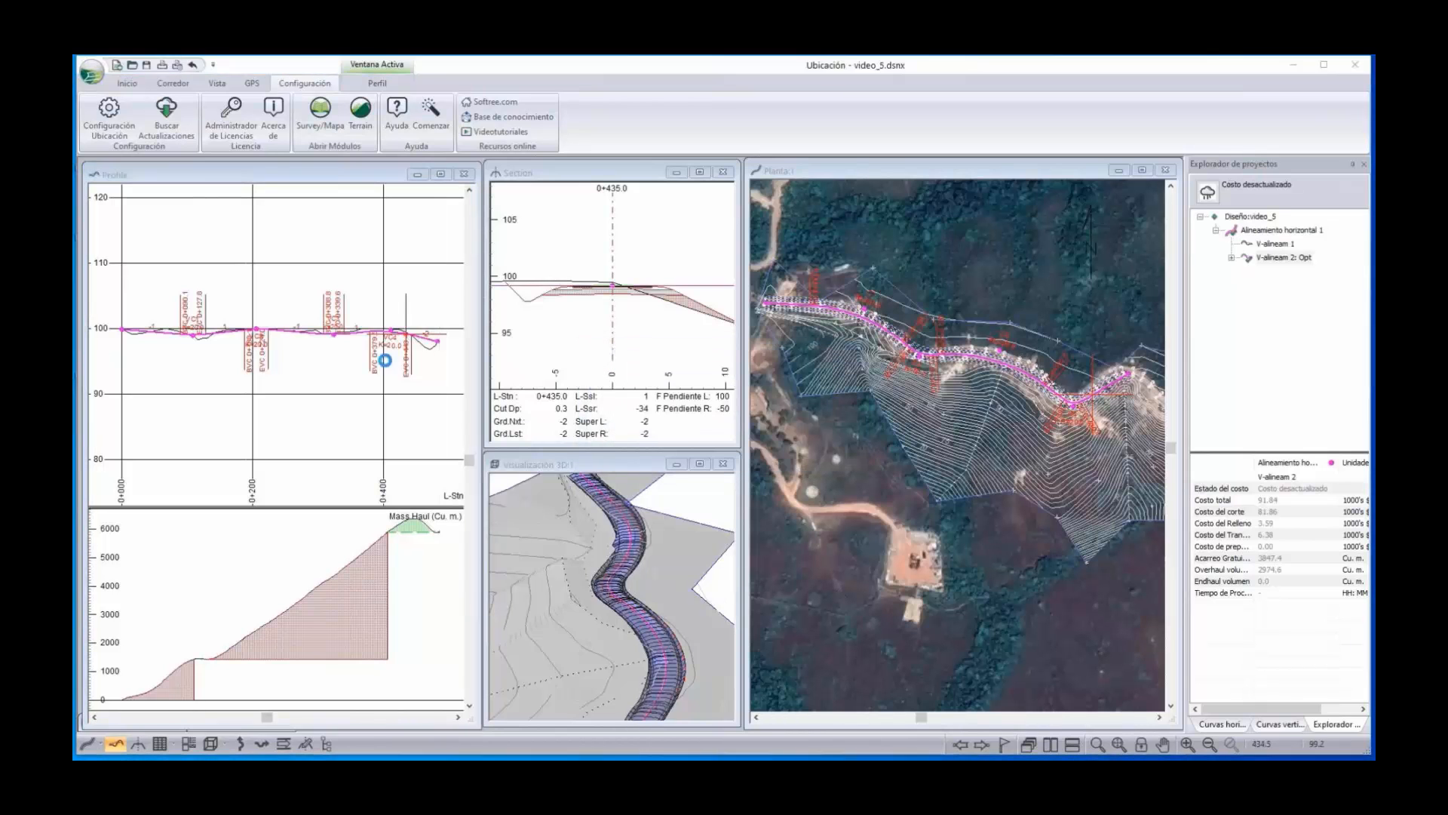
# Make V-alineam 1 current without recalculating and set its alignment display to always show (Mostrar siempre)
pyautogui.click(1276, 245)
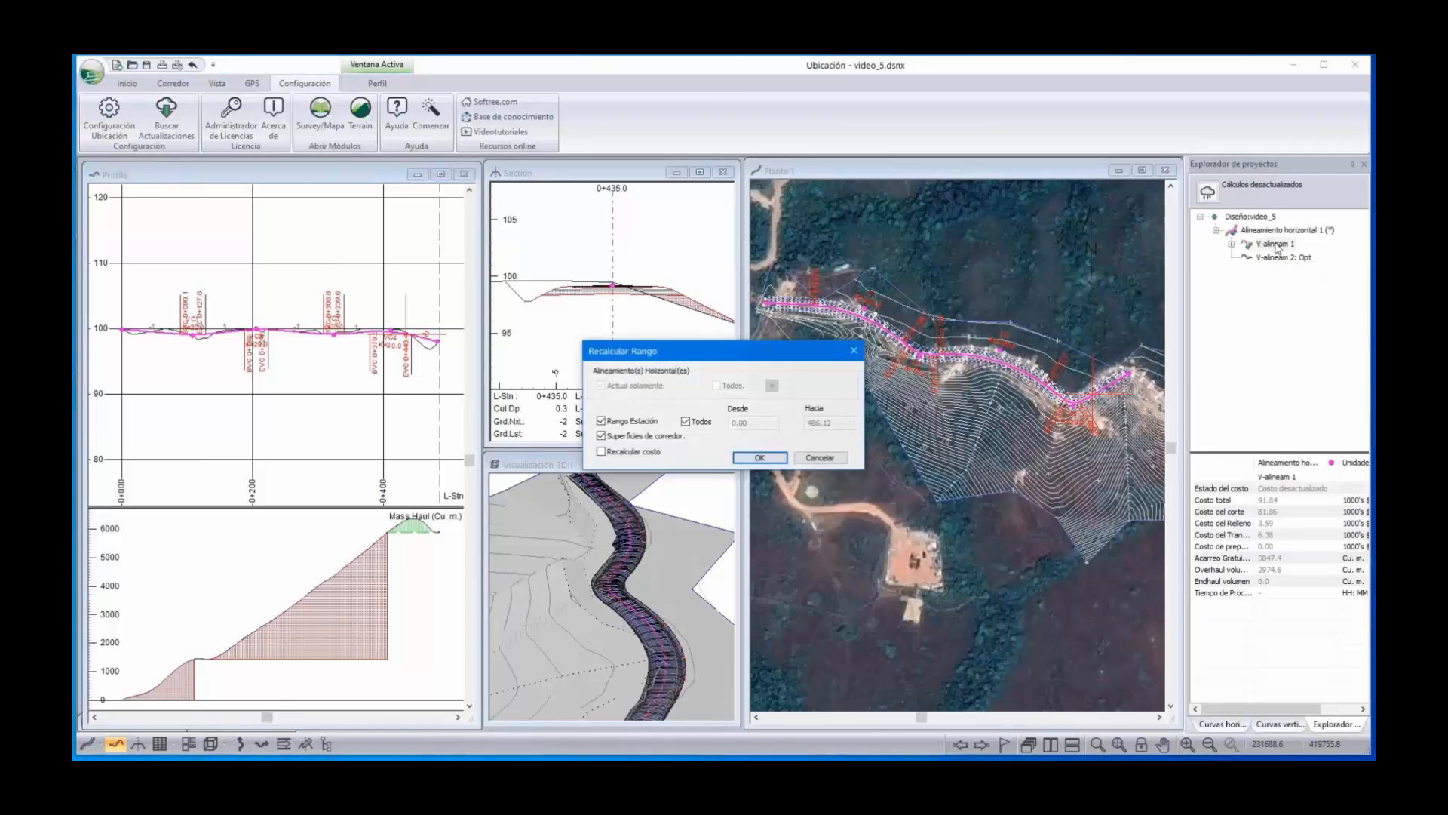
pyautogui.click(819, 458)
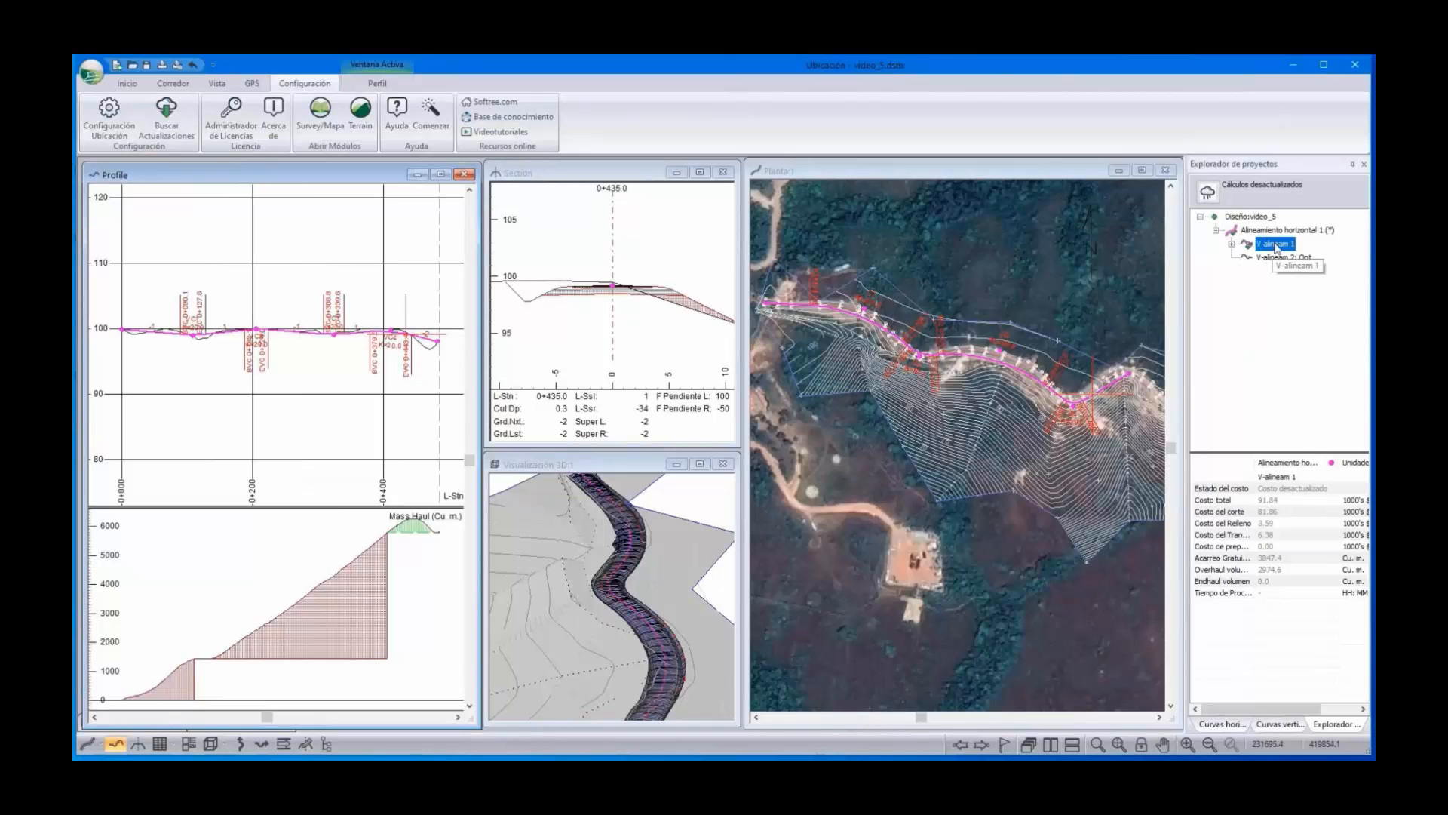
pyautogui.rightClick(1275, 247)
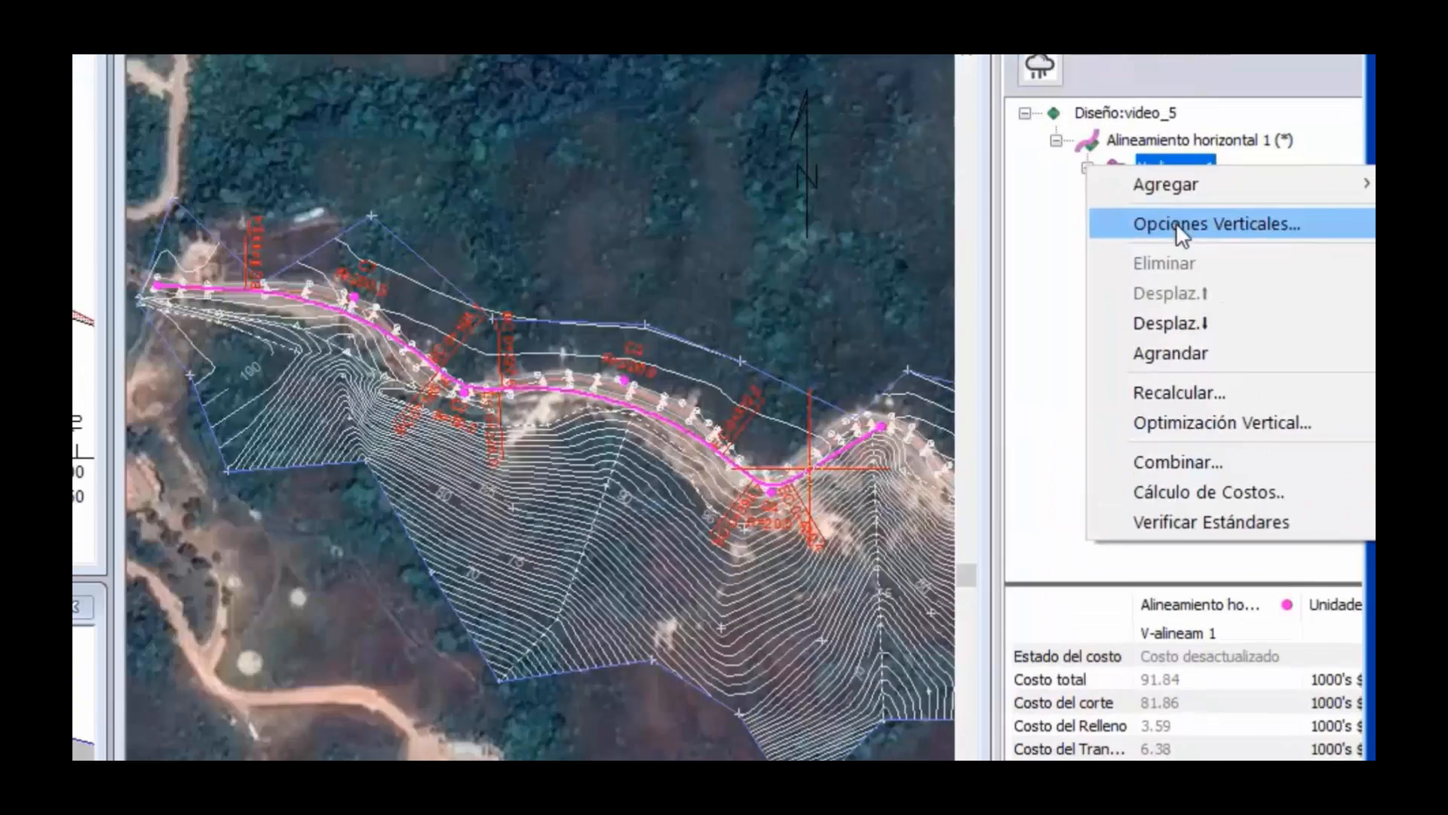
pyautogui.click(1176, 223)
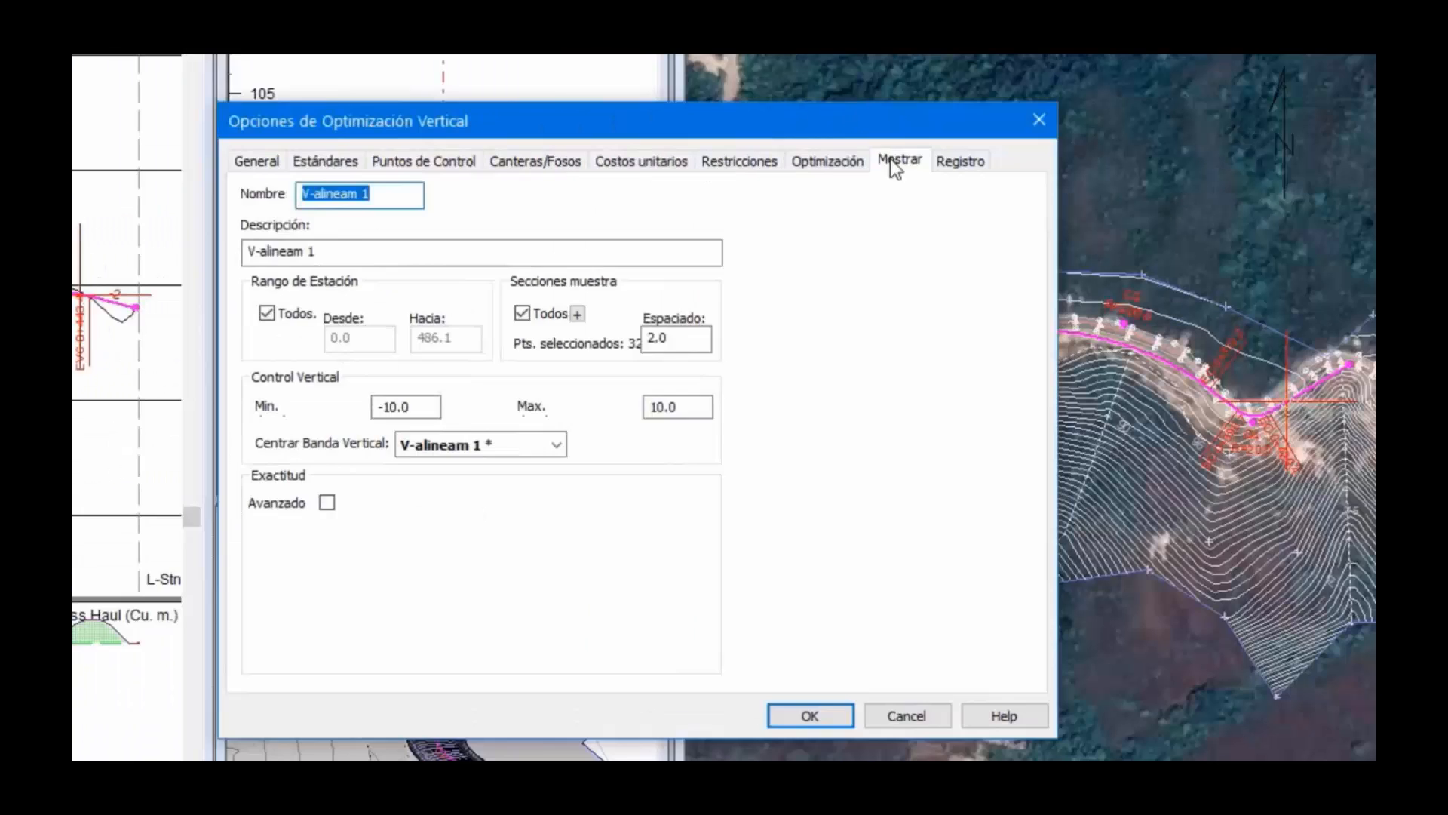
pyautogui.click(894, 160)
pyautogui.click(378, 243)
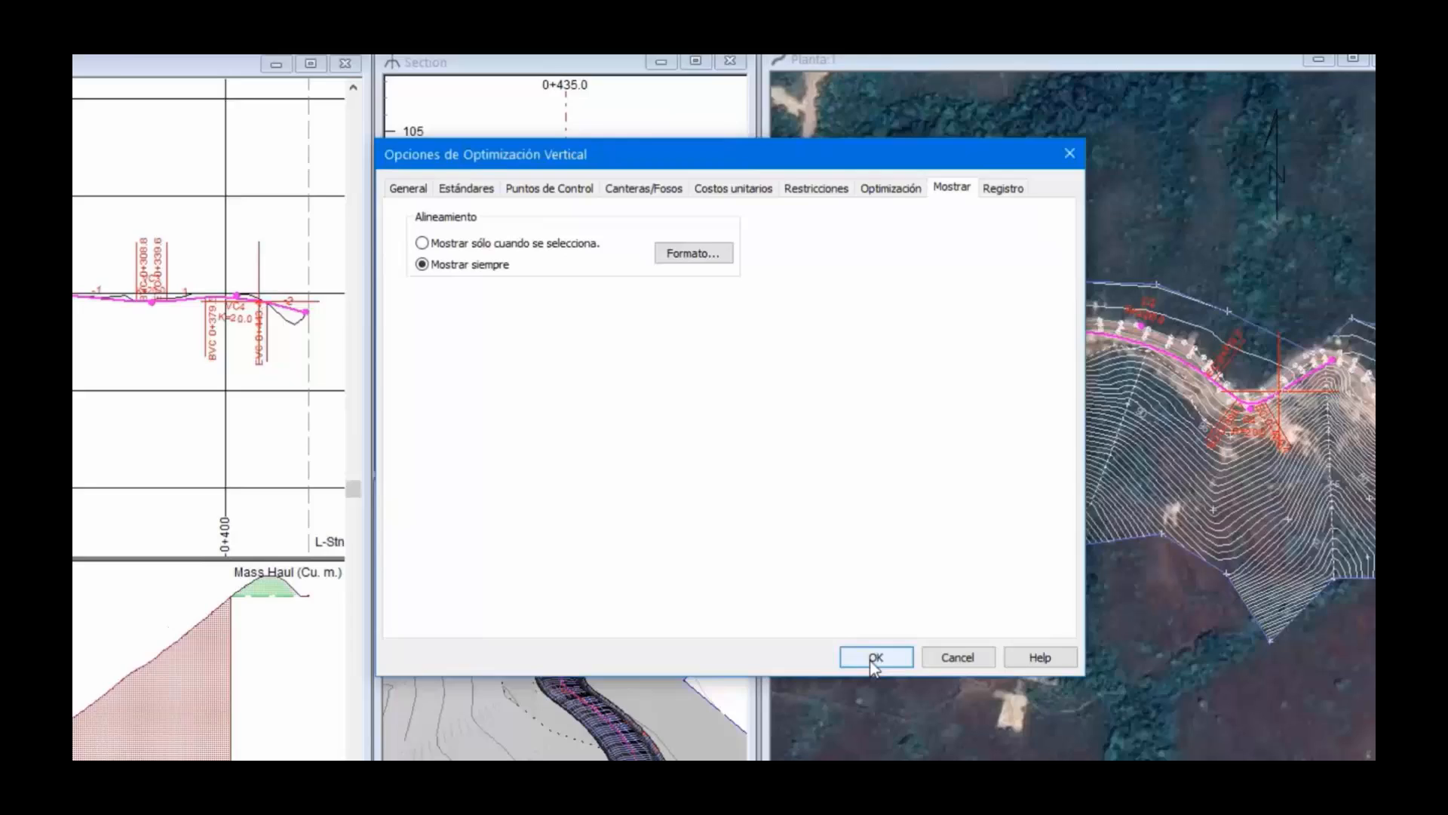
pyautogui.click(902, 697)
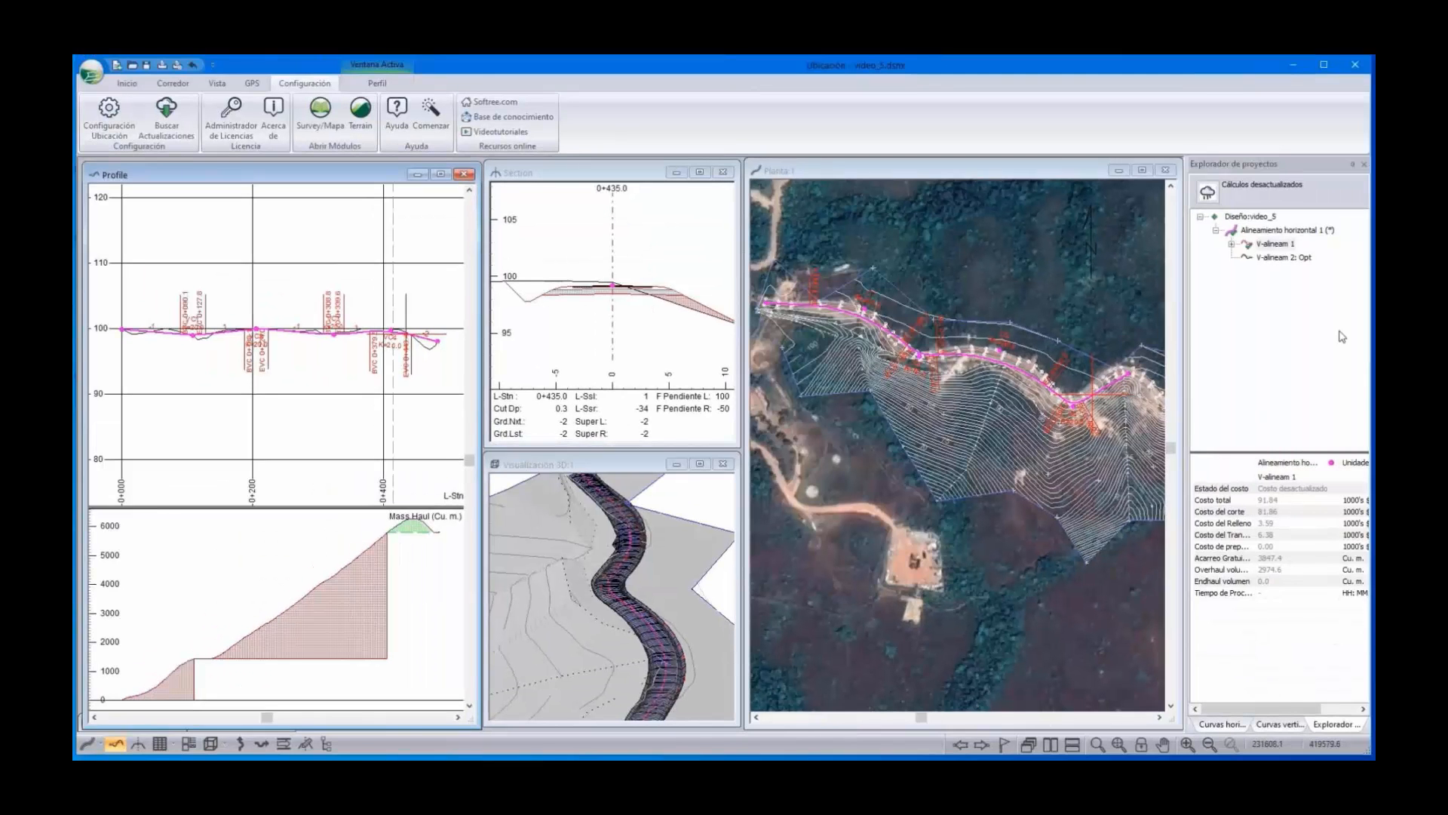
# Make V-alineam 2: Opt current without recalculating and review its general vertical optimization options without changing them
pyautogui.doubleClick(1314, 254)
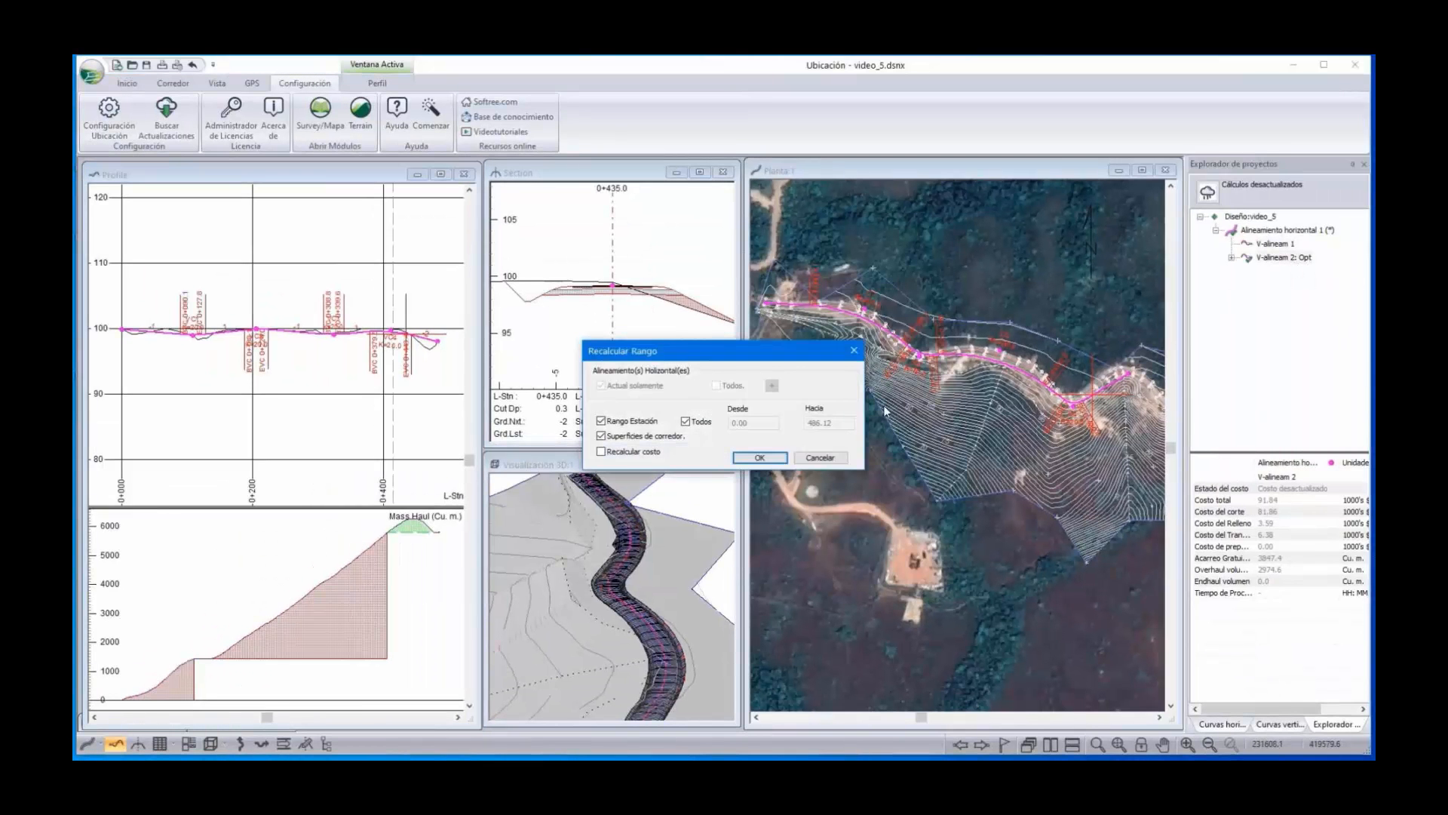
pyautogui.click(829, 458)
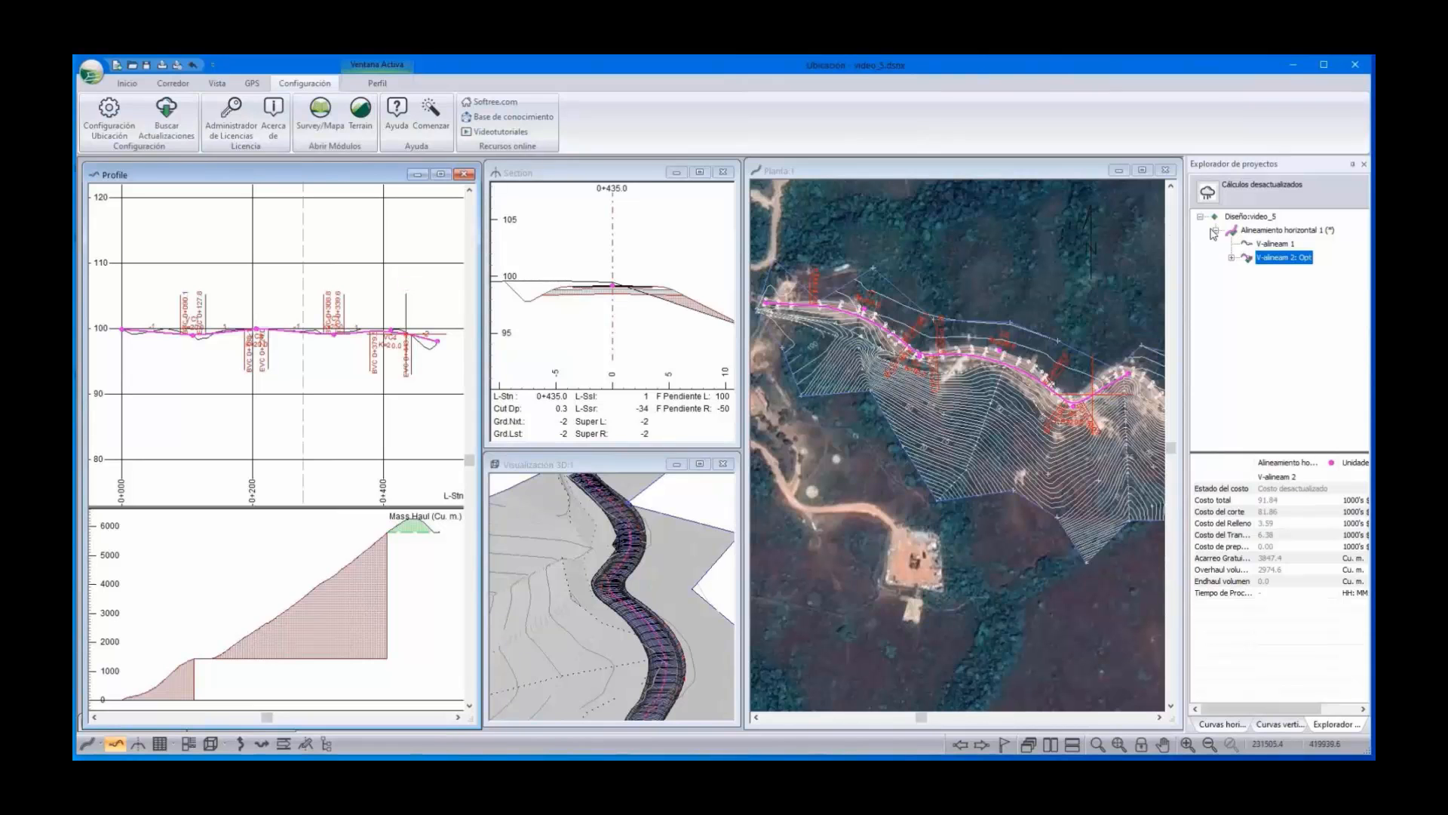
pyautogui.rightClick(1244, 257)
pyautogui.click(1274, 283)
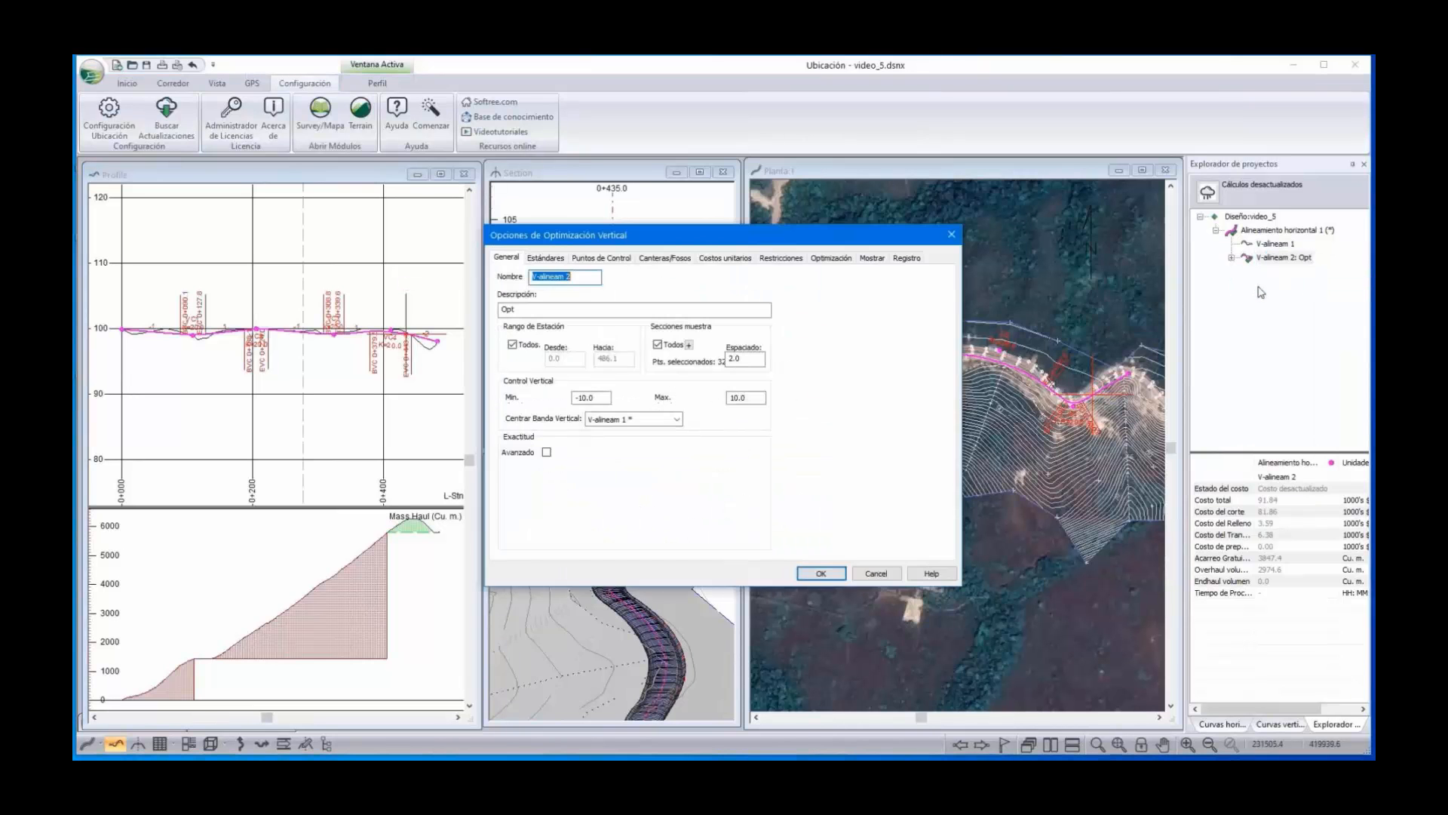
pyautogui.moveTo(856, 237); pyautogui.dragTo(803, 180)
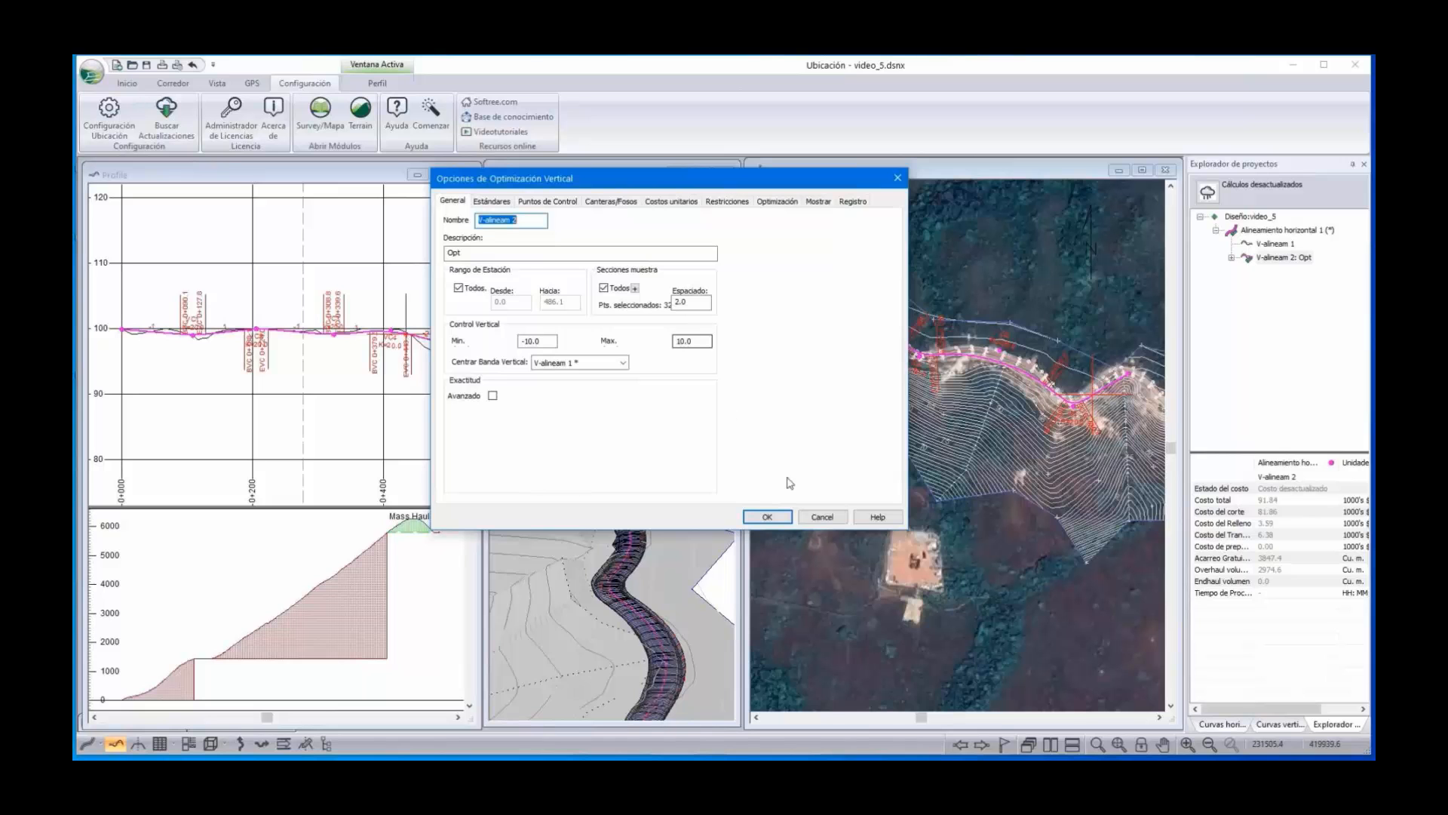
pyautogui.click(821, 517)
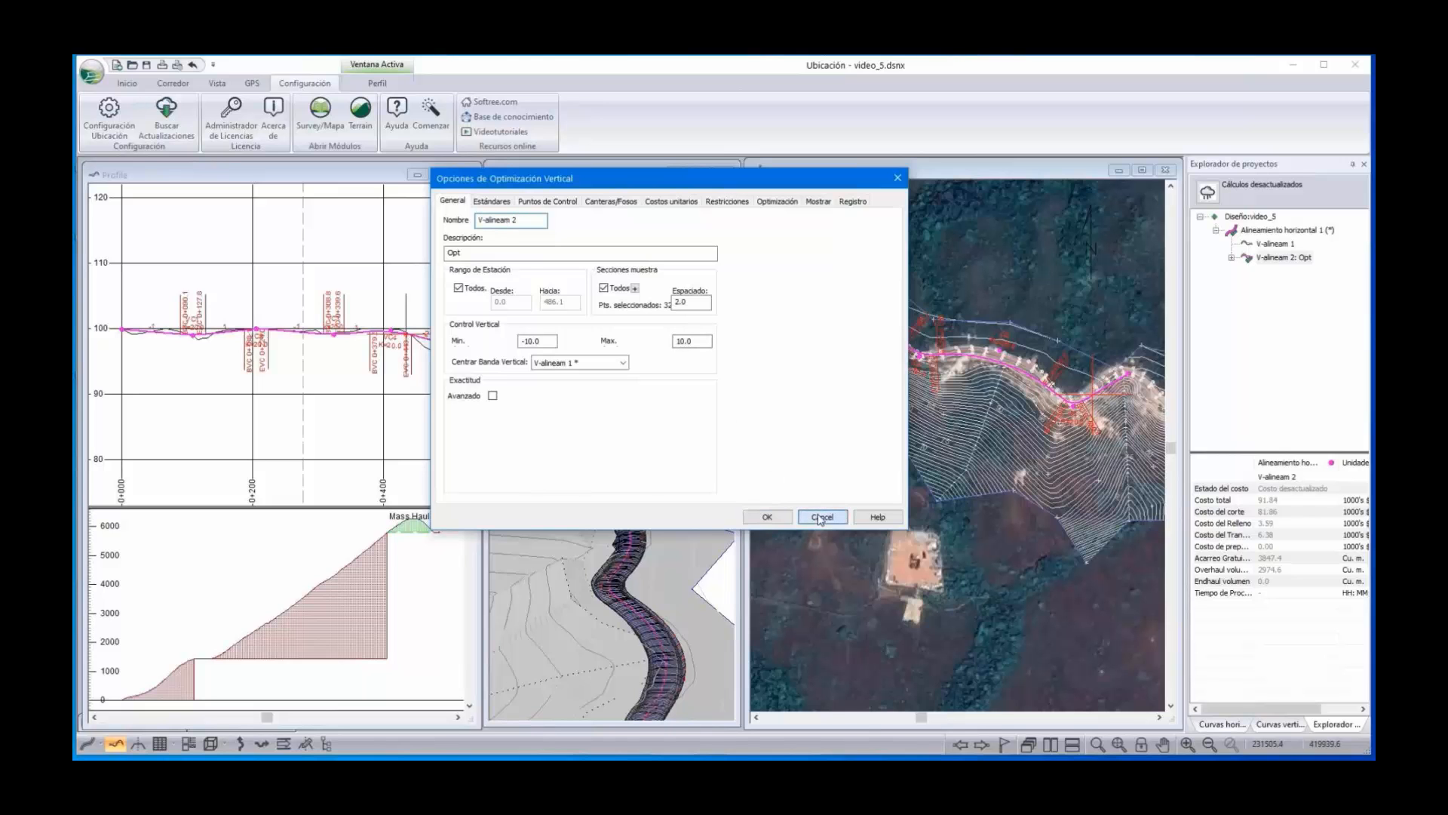
# Expand V-alineam 2: Opt in the project explorer and select its Restricciones to display them in the profile
pyautogui.click(1232, 258)
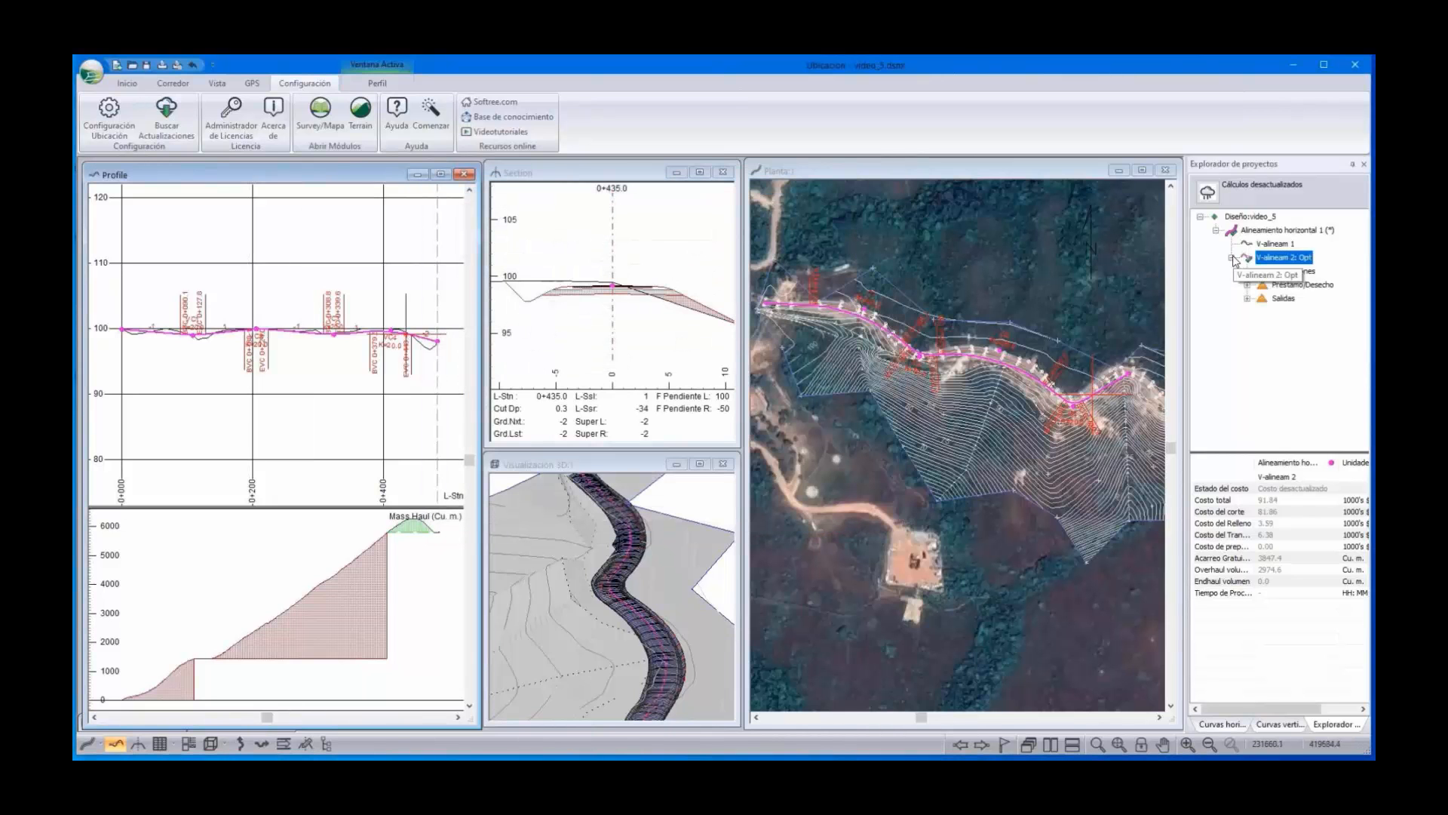
pyautogui.click(1291, 271)
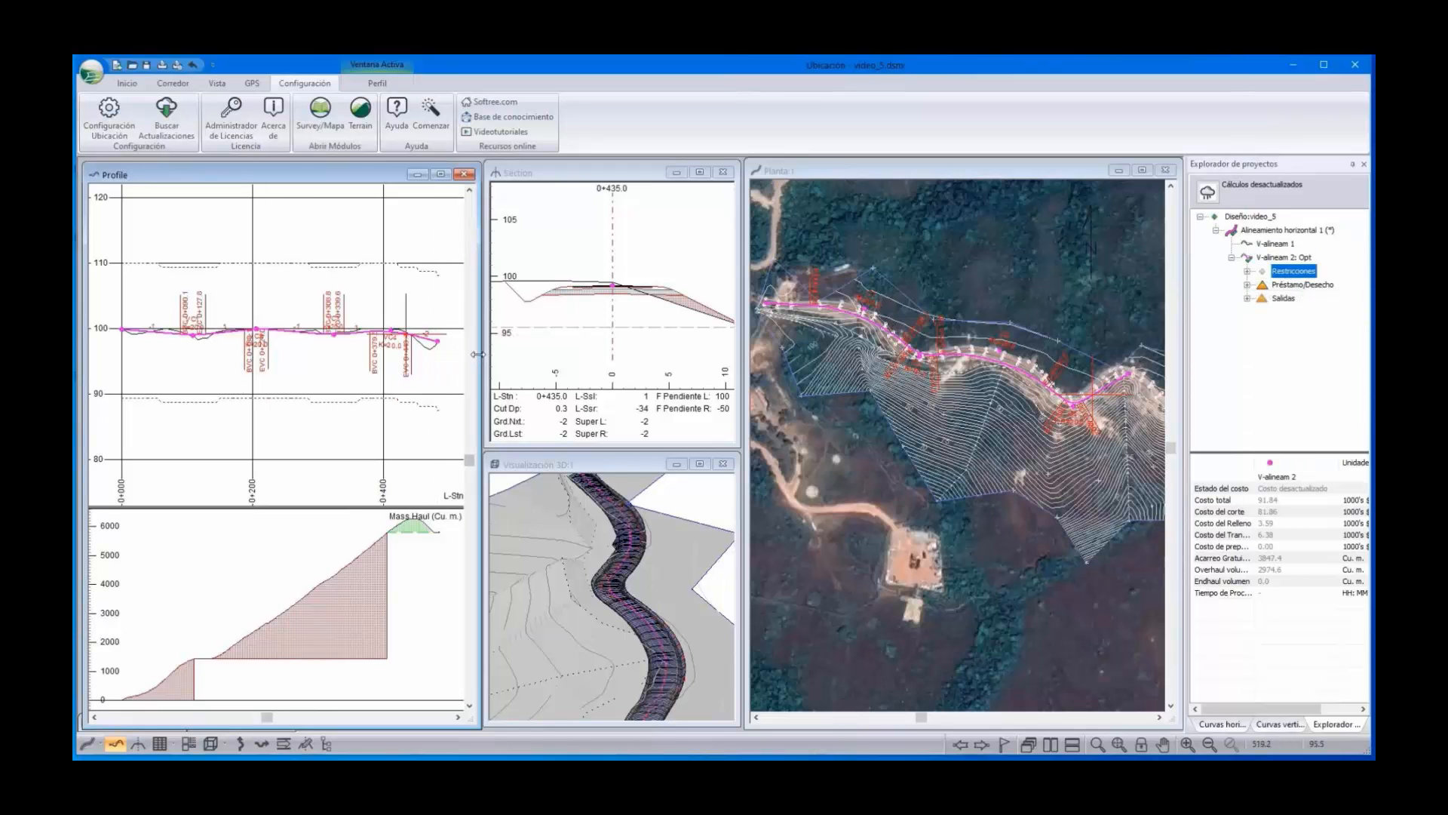
# Widen the Profile window over the cross-section and 3D windows and enlarge the profile view
pyautogui.moveTo(478, 354); pyautogui.dragTo(735, 355)
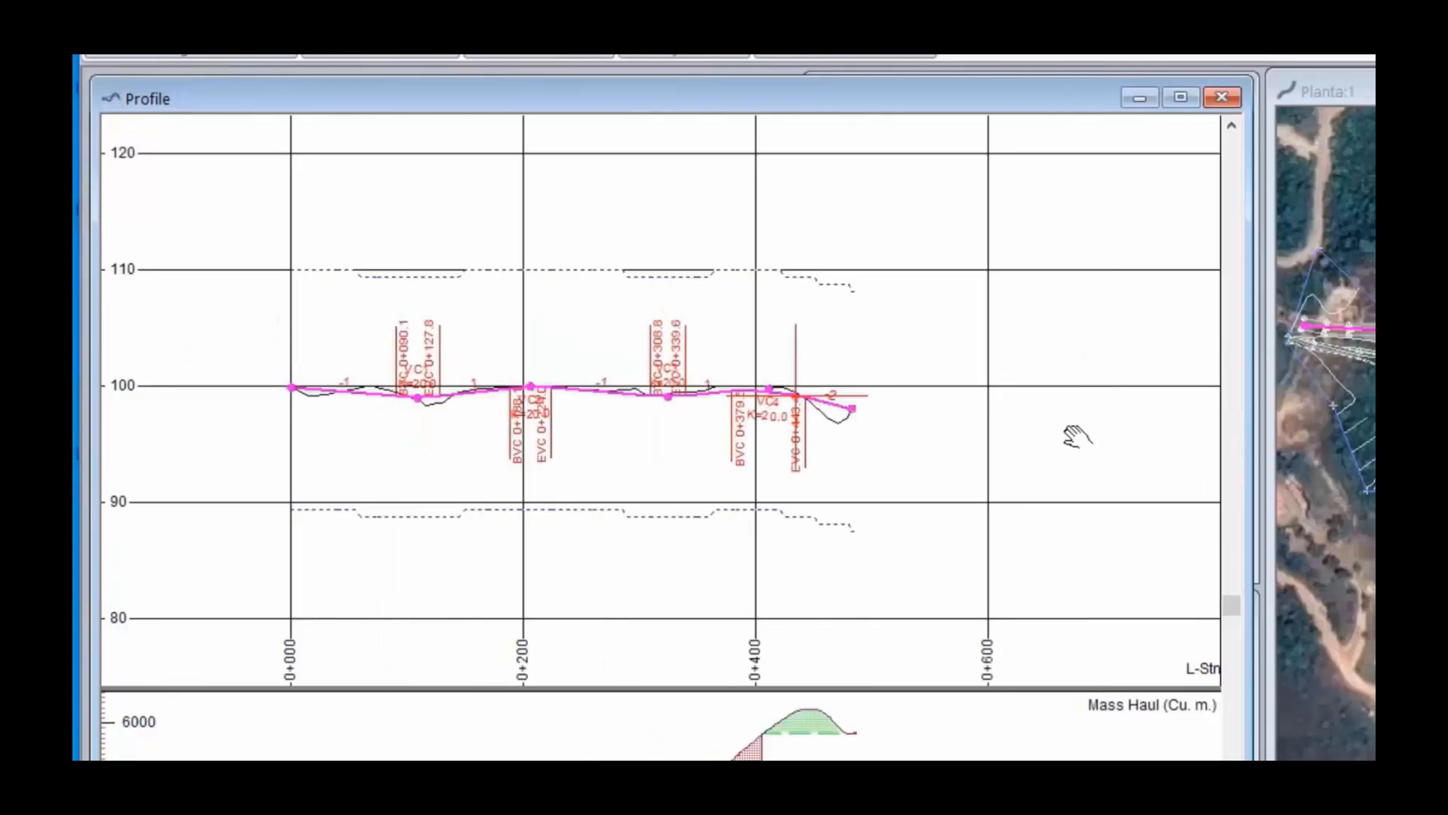
pyautogui.scroll(3, 601, 369)
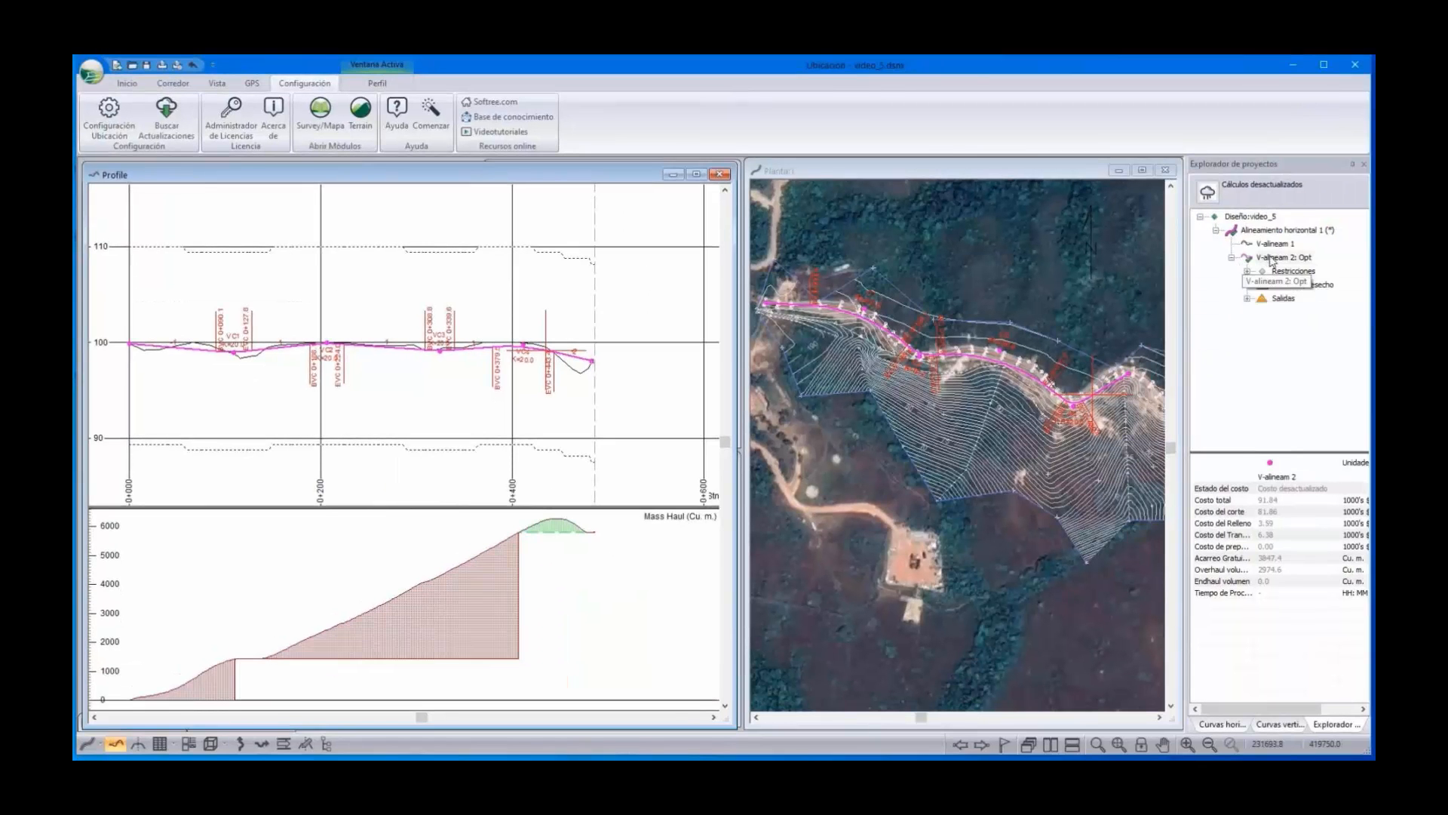
# In V-alineam 2: Opt's vertical optimization options, toggle the Todos setting for the sample sections (Secciones muestra)
pyautogui.rightClick(1272, 260)
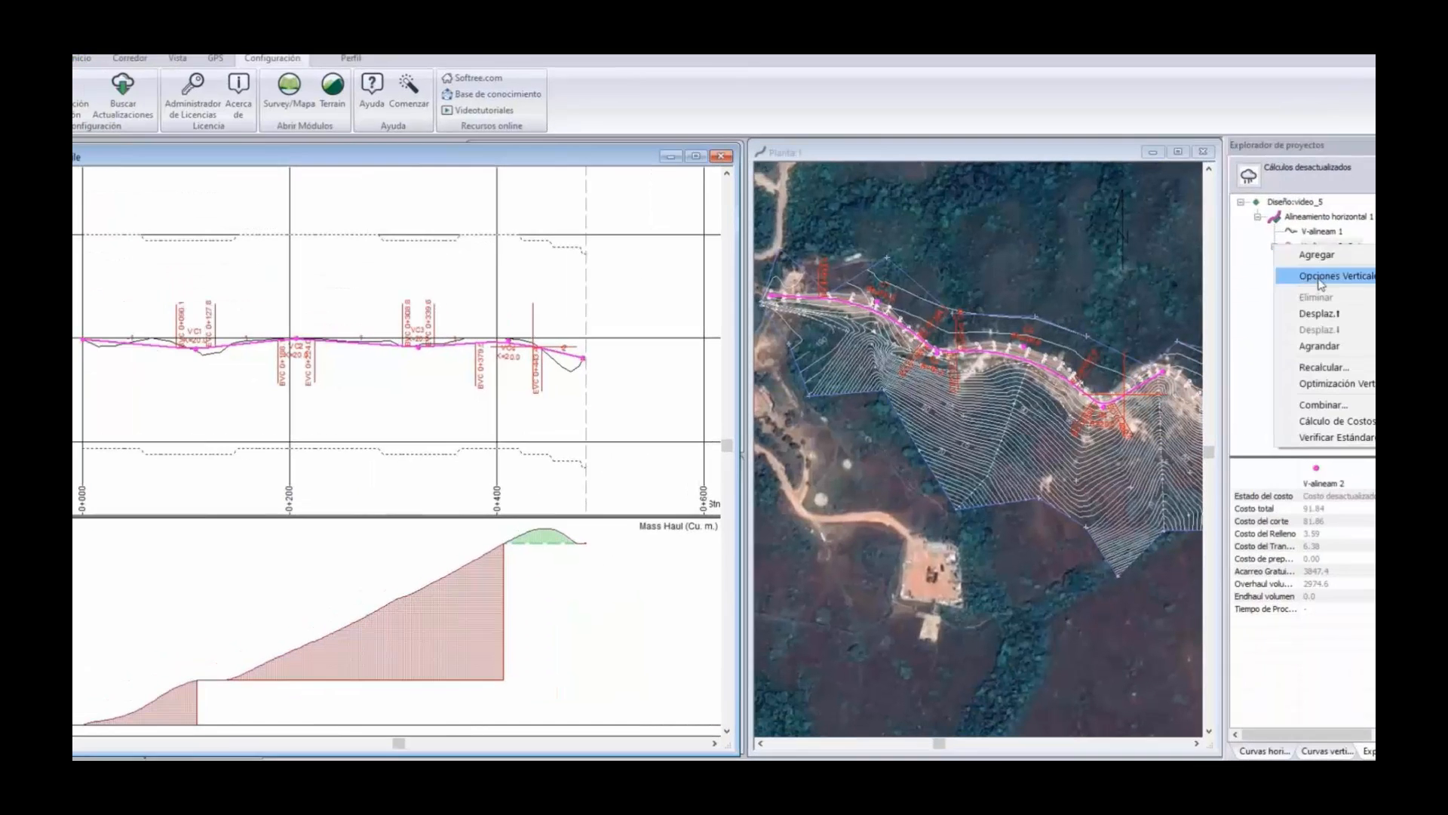
pyautogui.click(1298, 384)
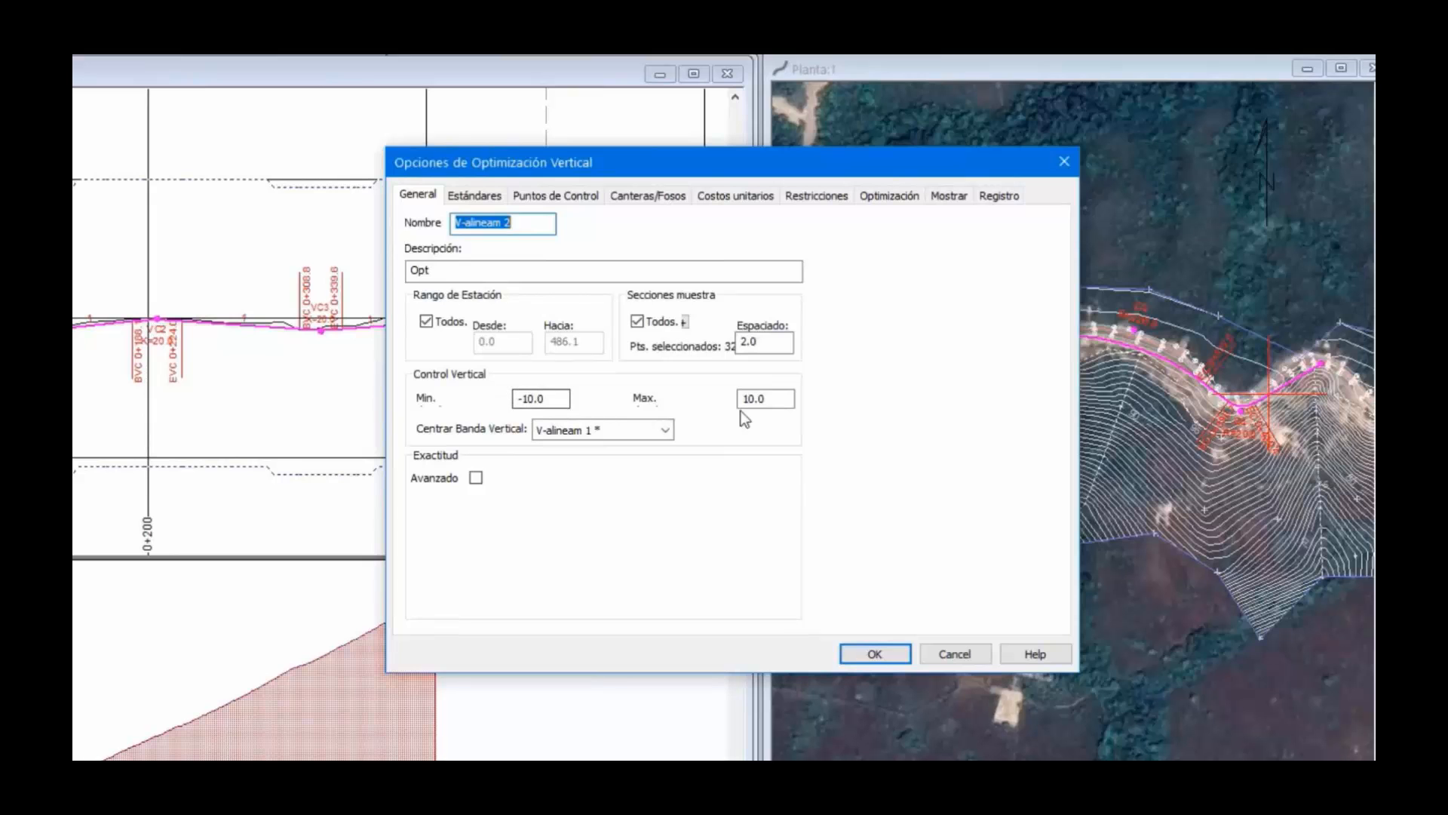
pyautogui.click(632, 323)
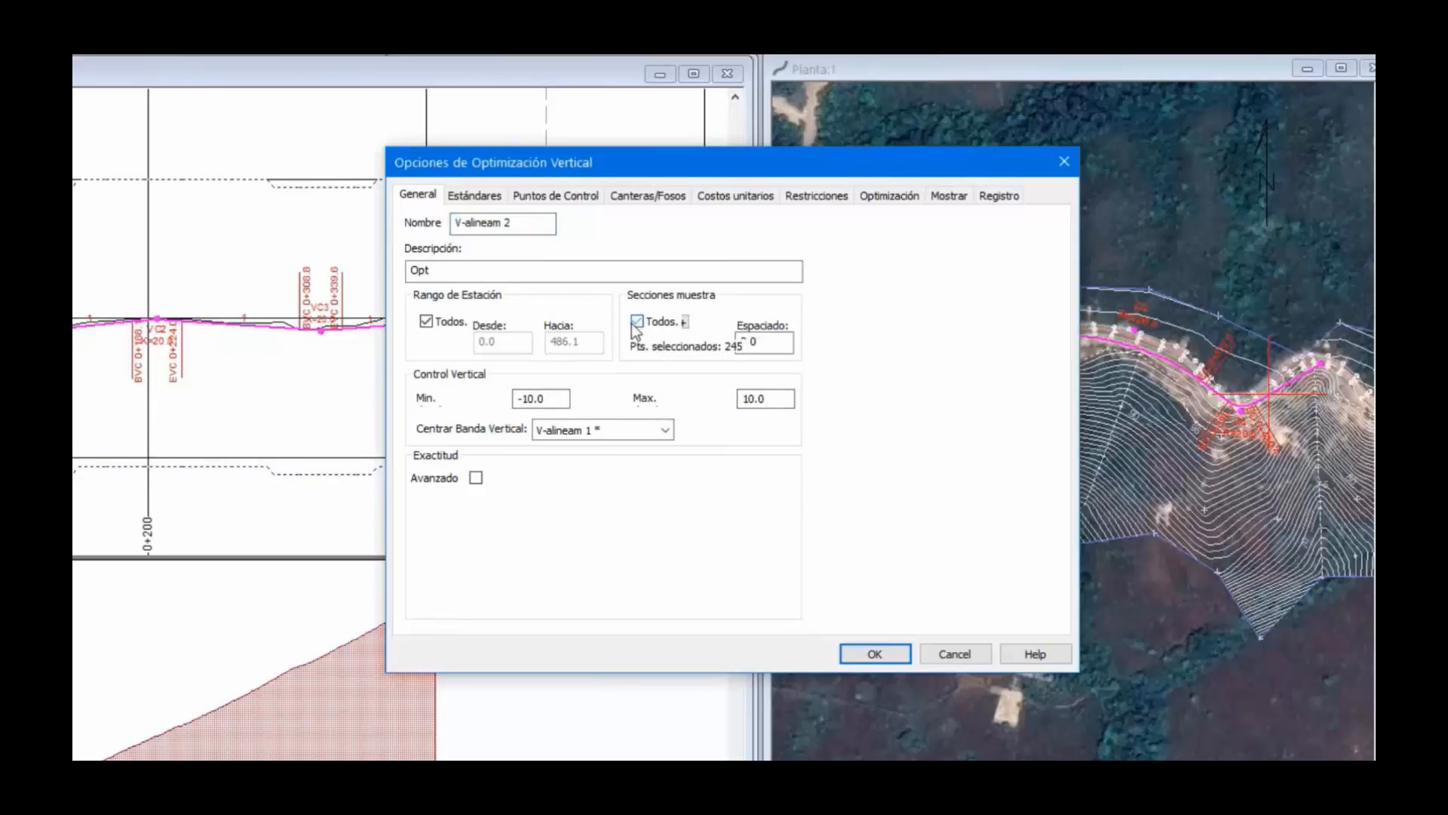
# Review the optimization's standards, control points, borrow pits and restrictions for direction, sidecast and minimum fill without changing them
pyautogui.click(483, 196)
pyautogui.click(622, 224)
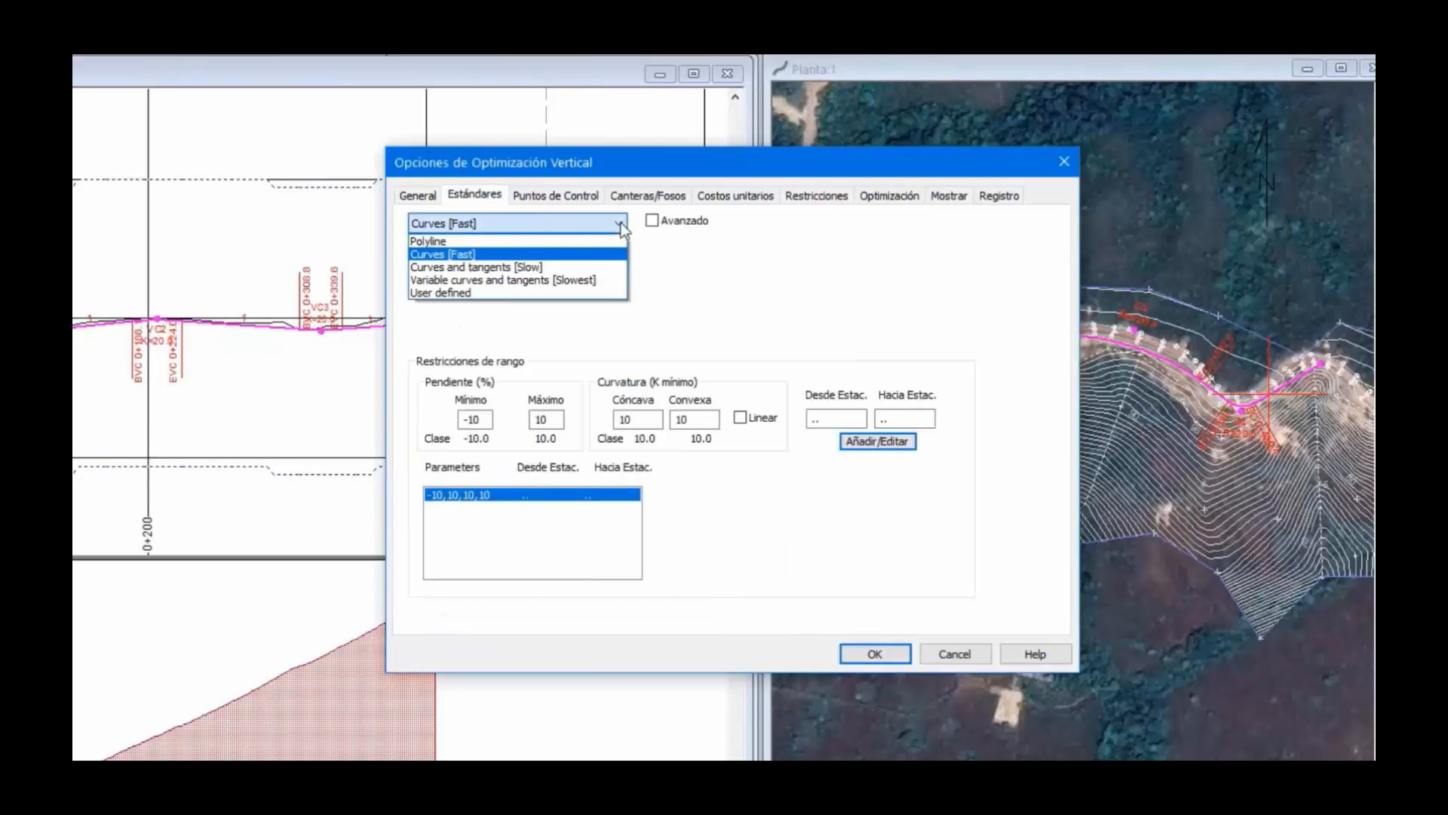
pyautogui.click(622, 223)
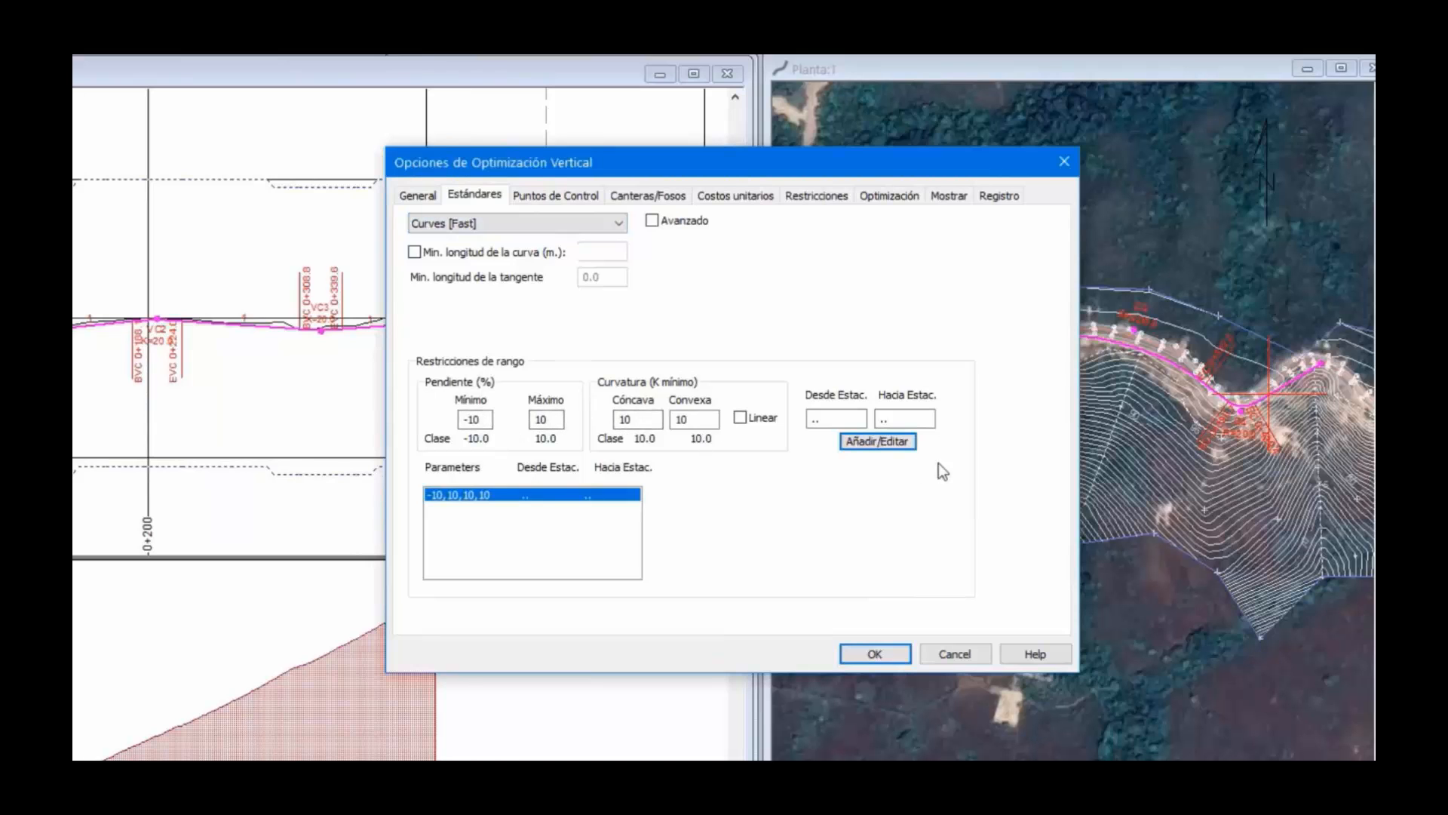
pyautogui.click(548, 200)
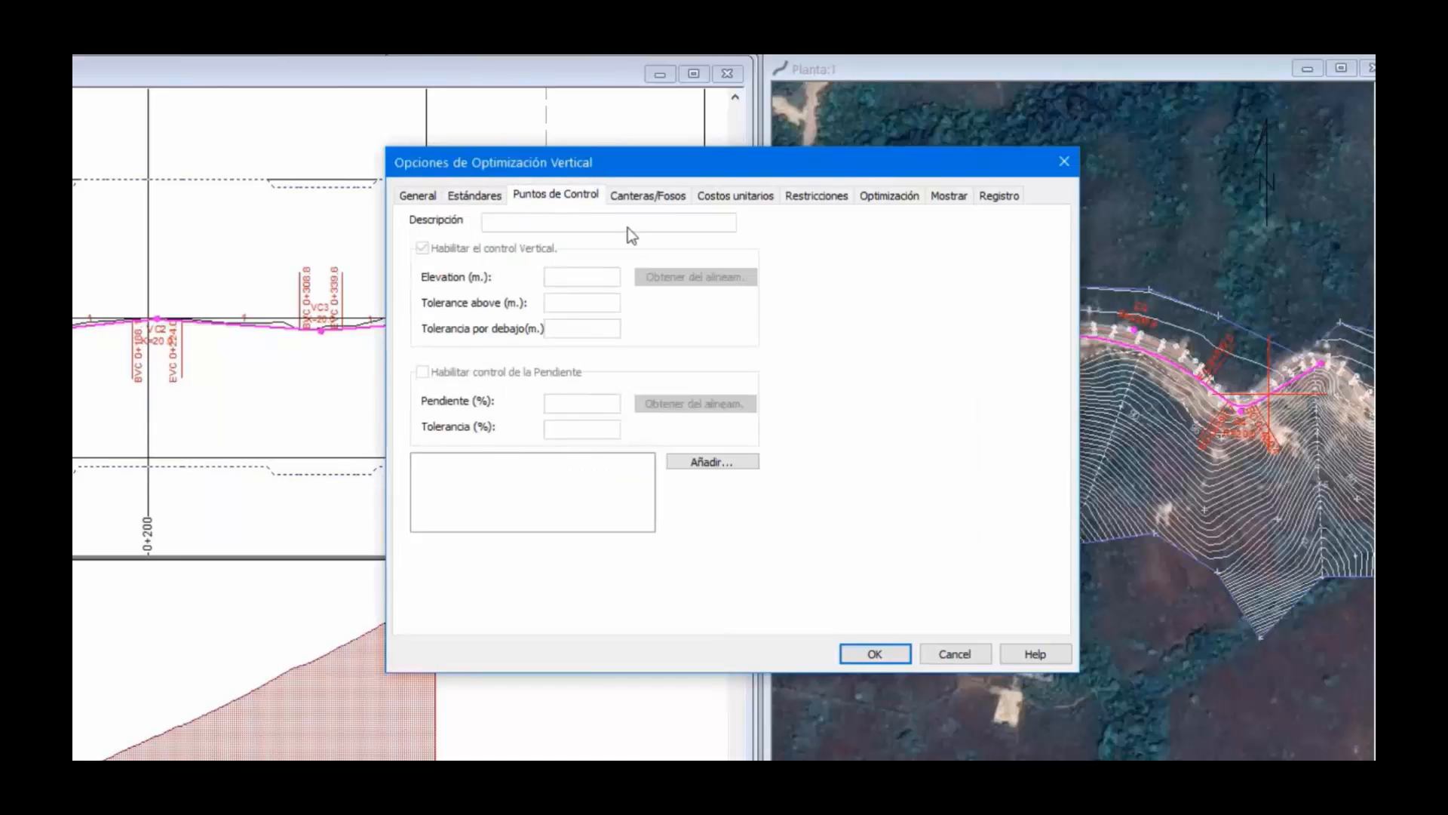
pyautogui.click(665, 199)
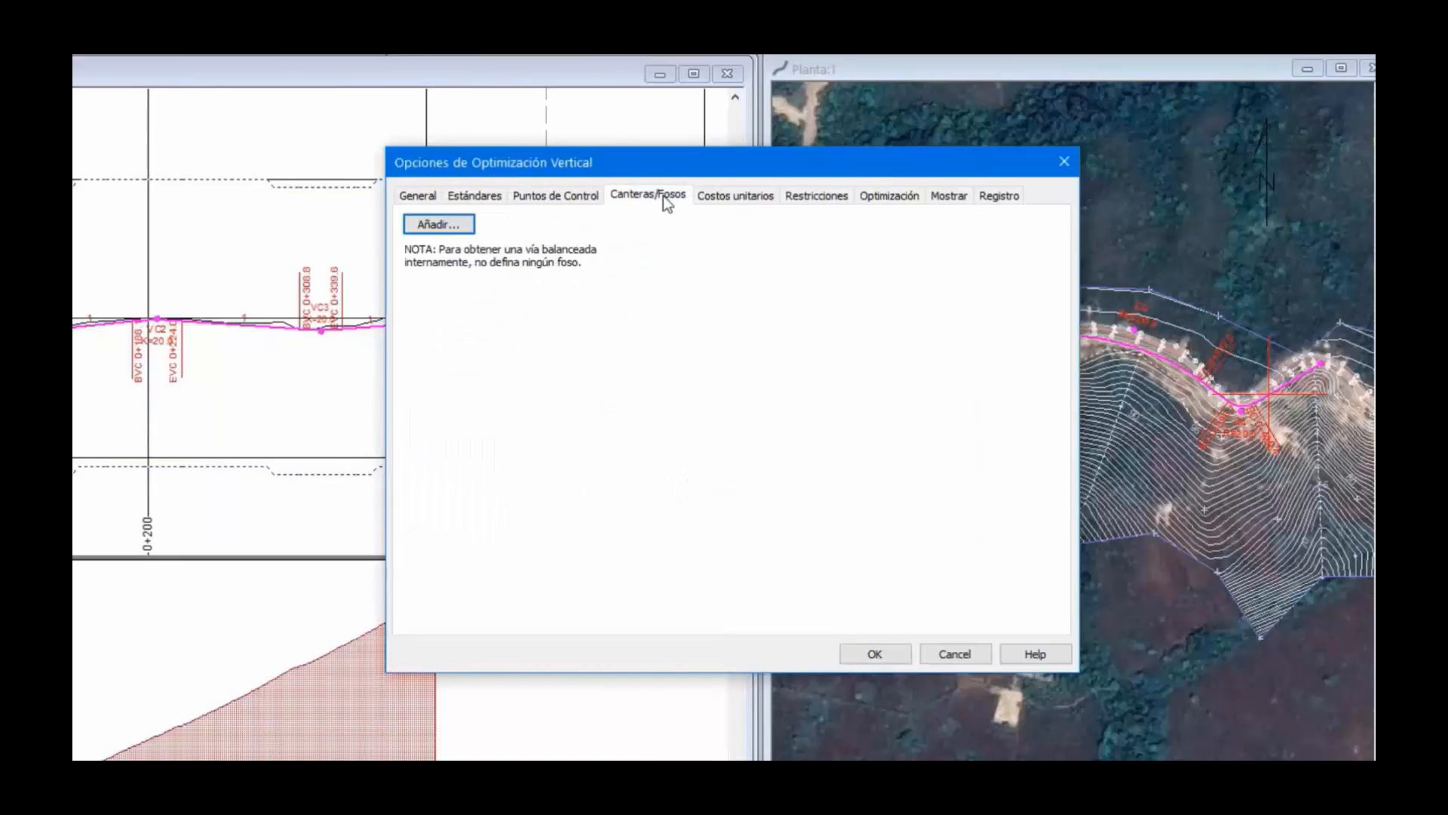
pyautogui.click(819, 200)
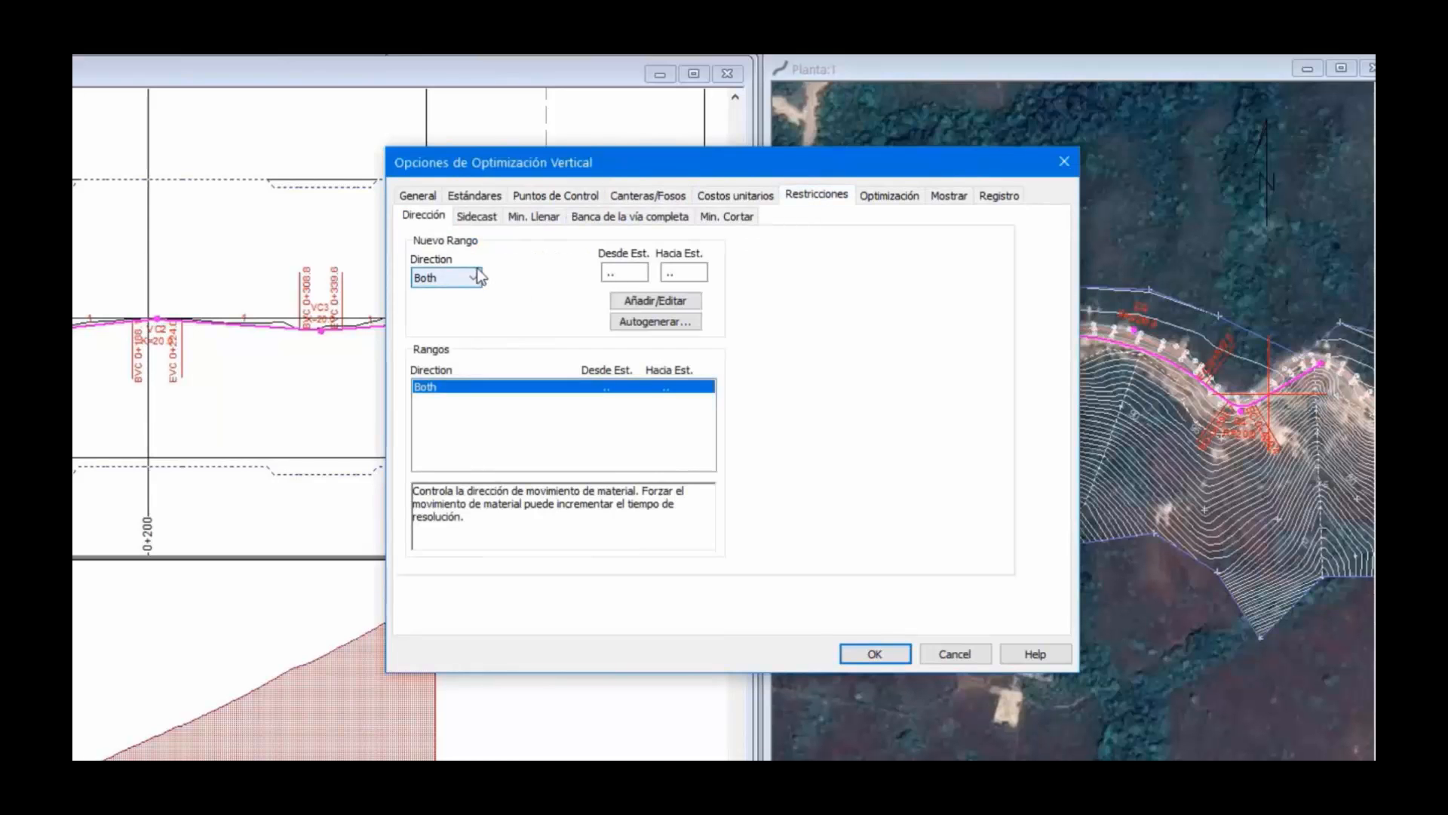
pyautogui.click(485, 218)
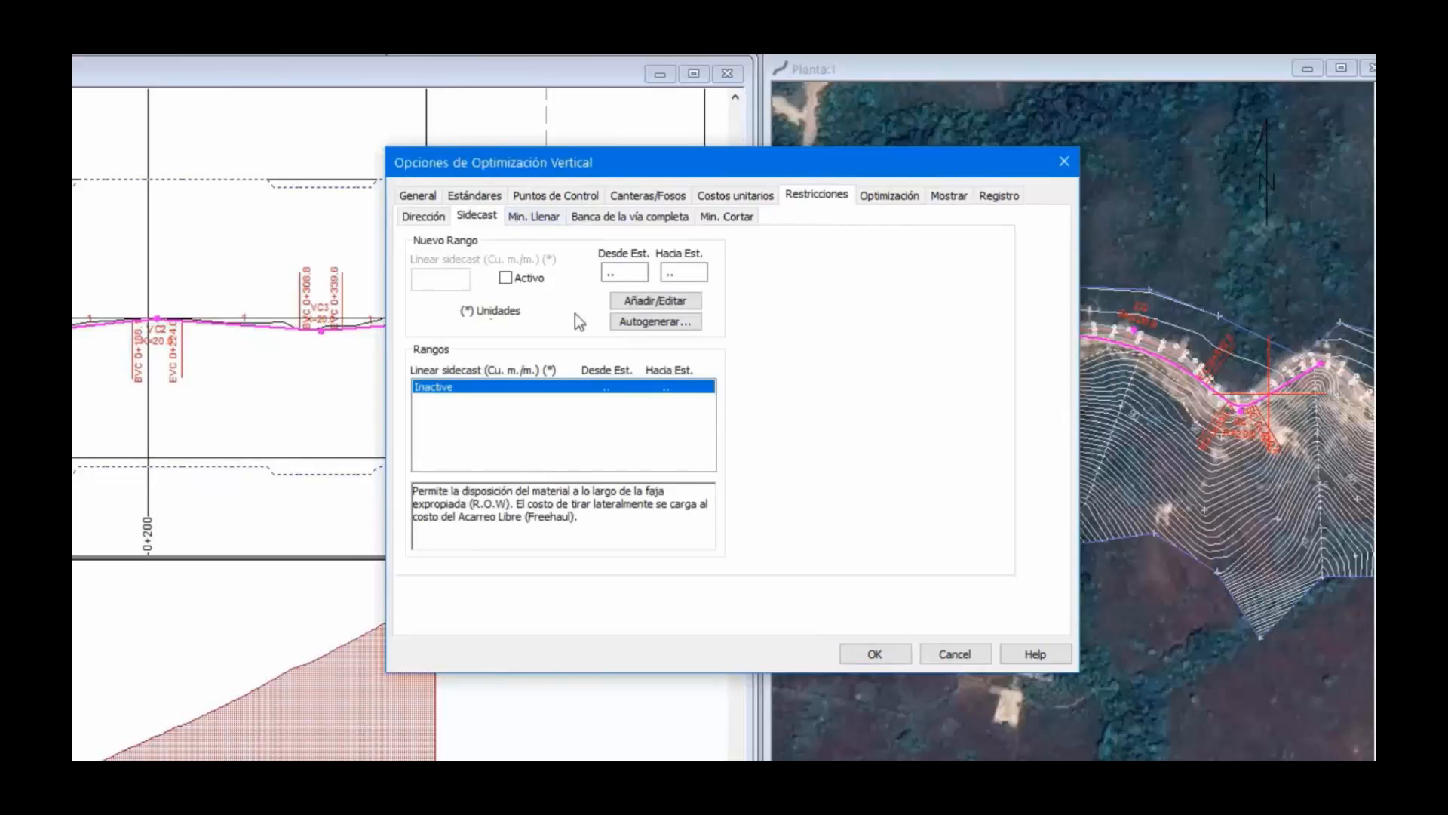
pyautogui.click(540, 218)
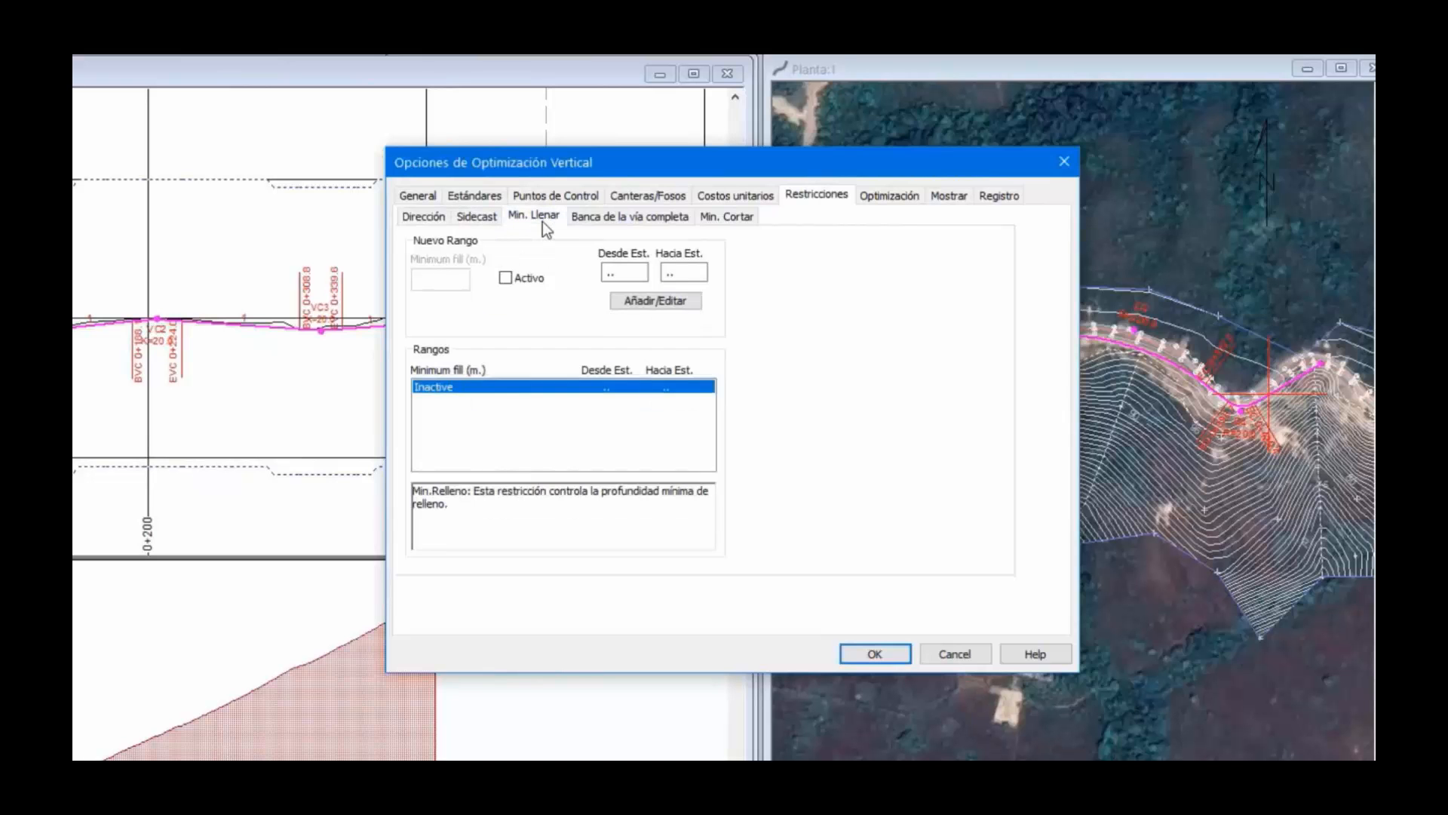
# Set V-alineam 2's alignment display to always show (Mostrar siempre) and accept the optimization options
pyautogui.click(947, 196)
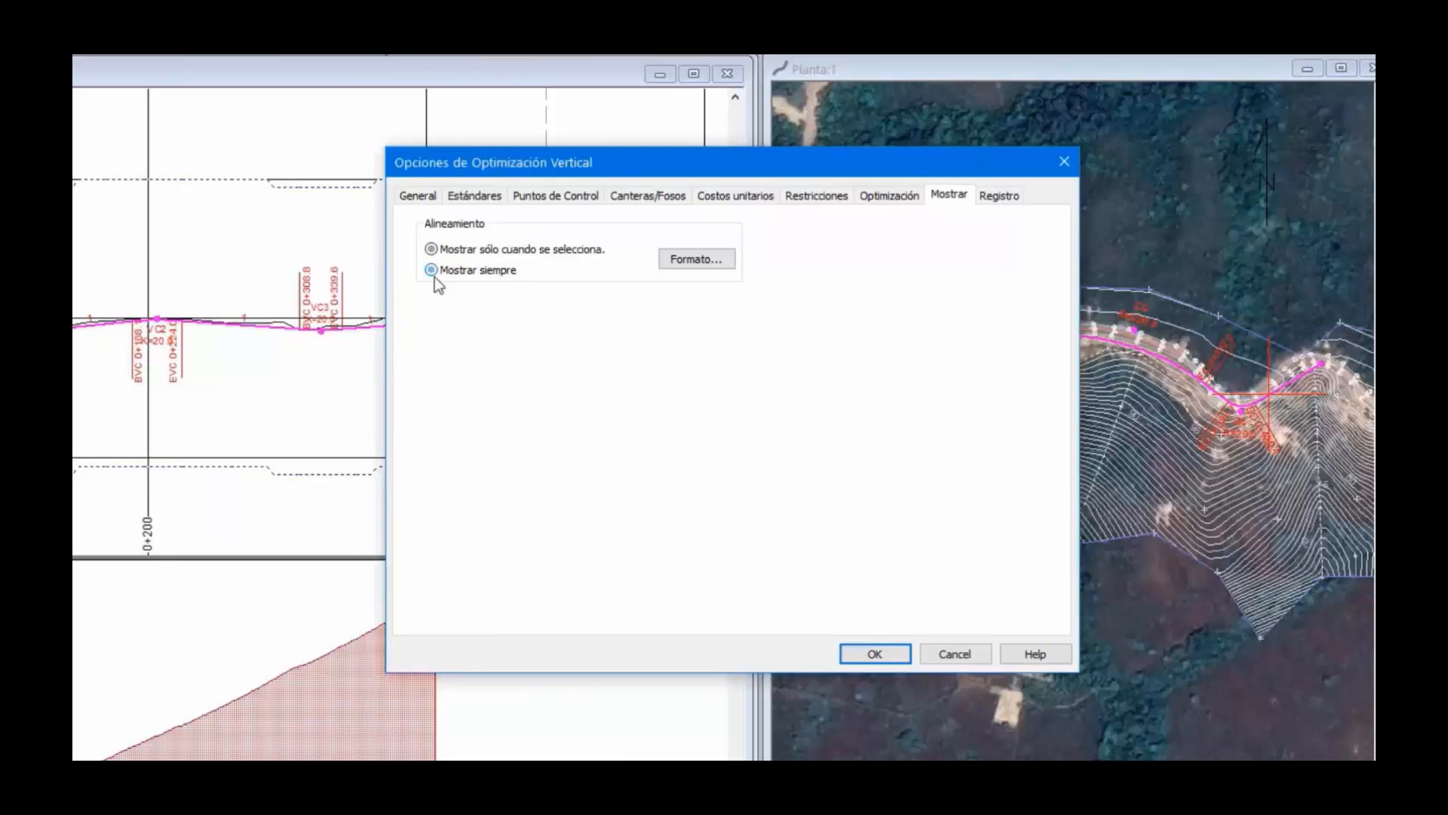
pyautogui.click(868, 653)
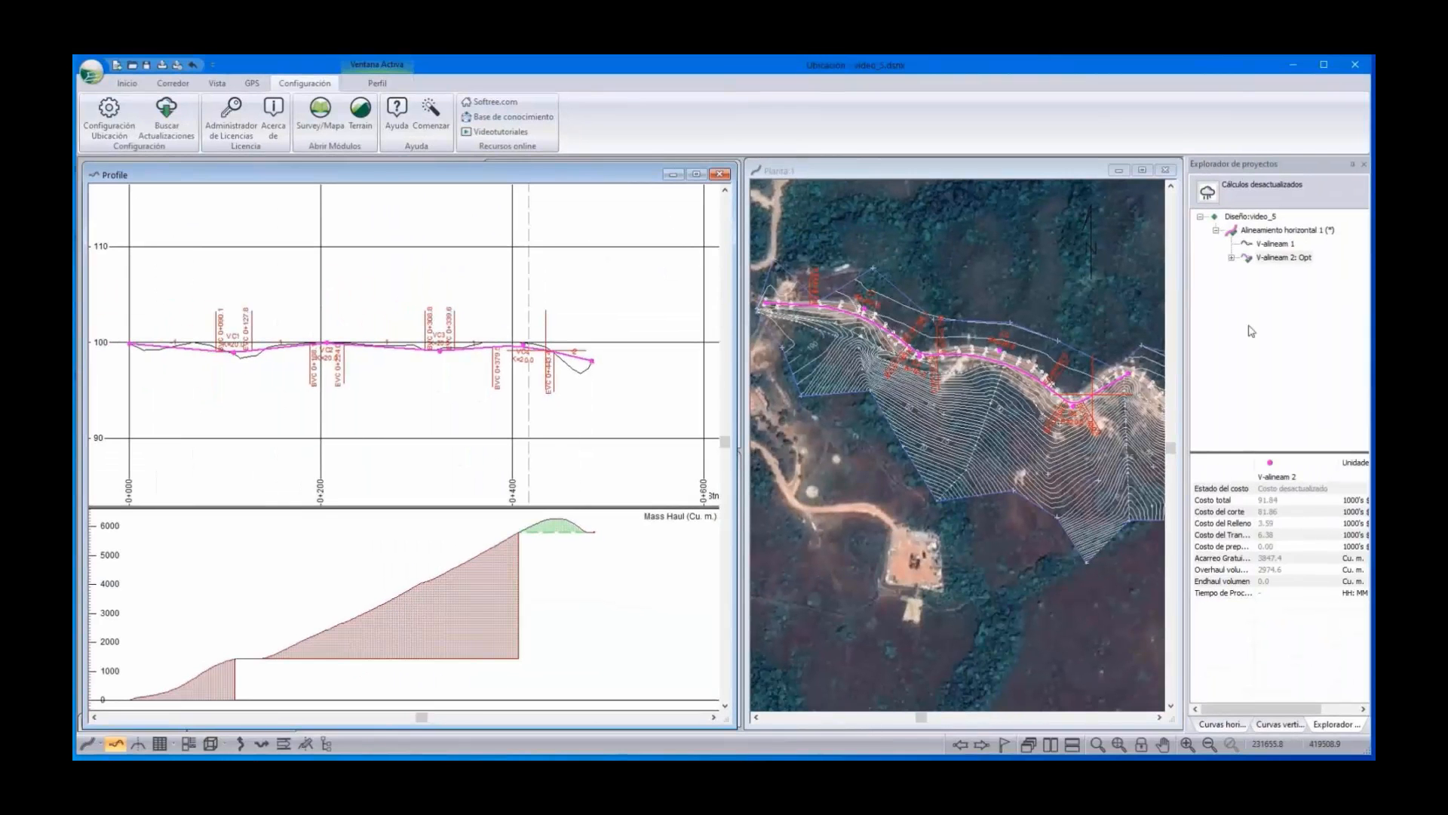
# Run the vertical optimization of V-alineam 2: Opt with Perfil Óptimo enabled and dismiss the resulting log
pyautogui.rightClick(1274, 257)
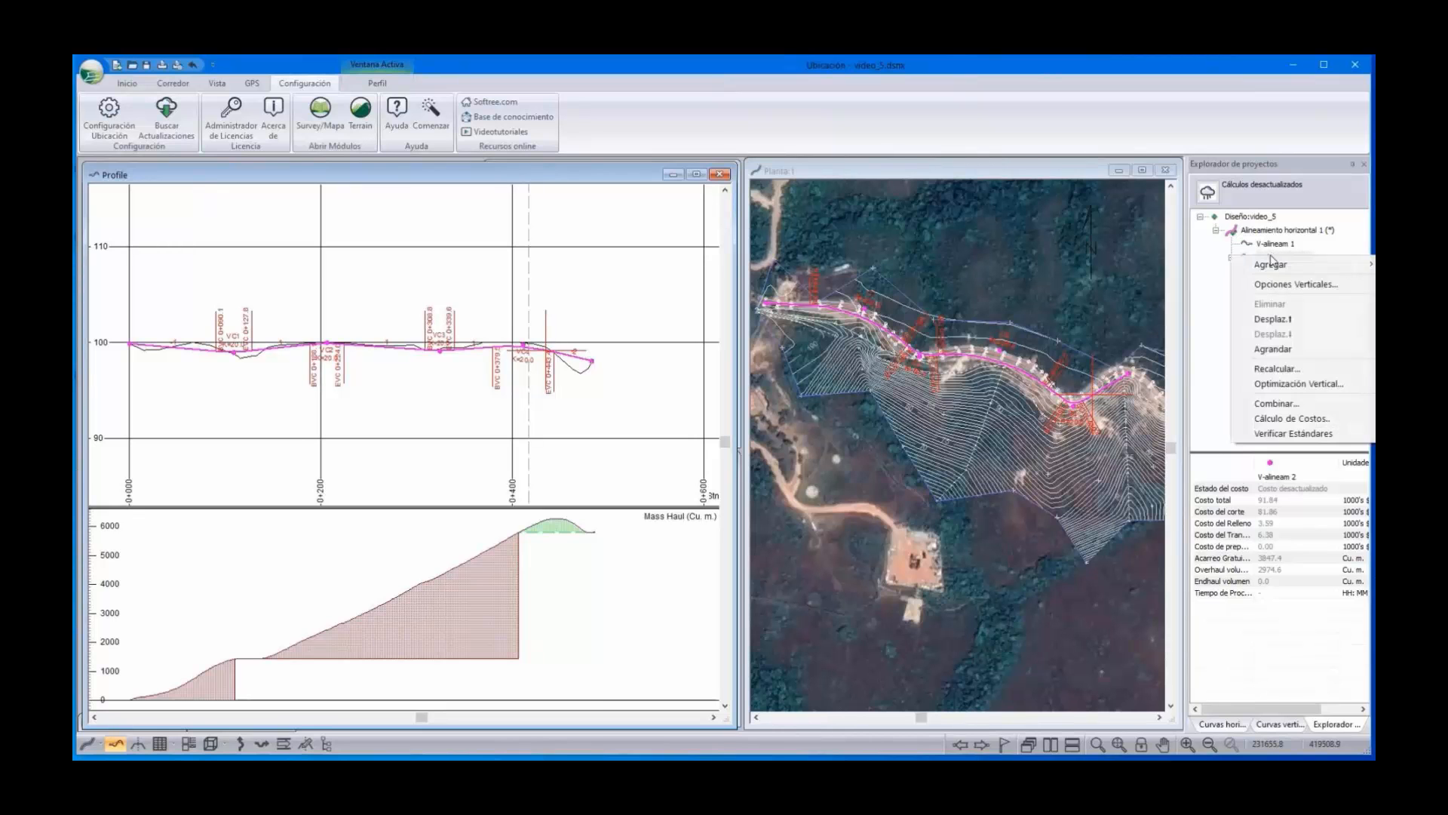
pyautogui.click(1297, 384)
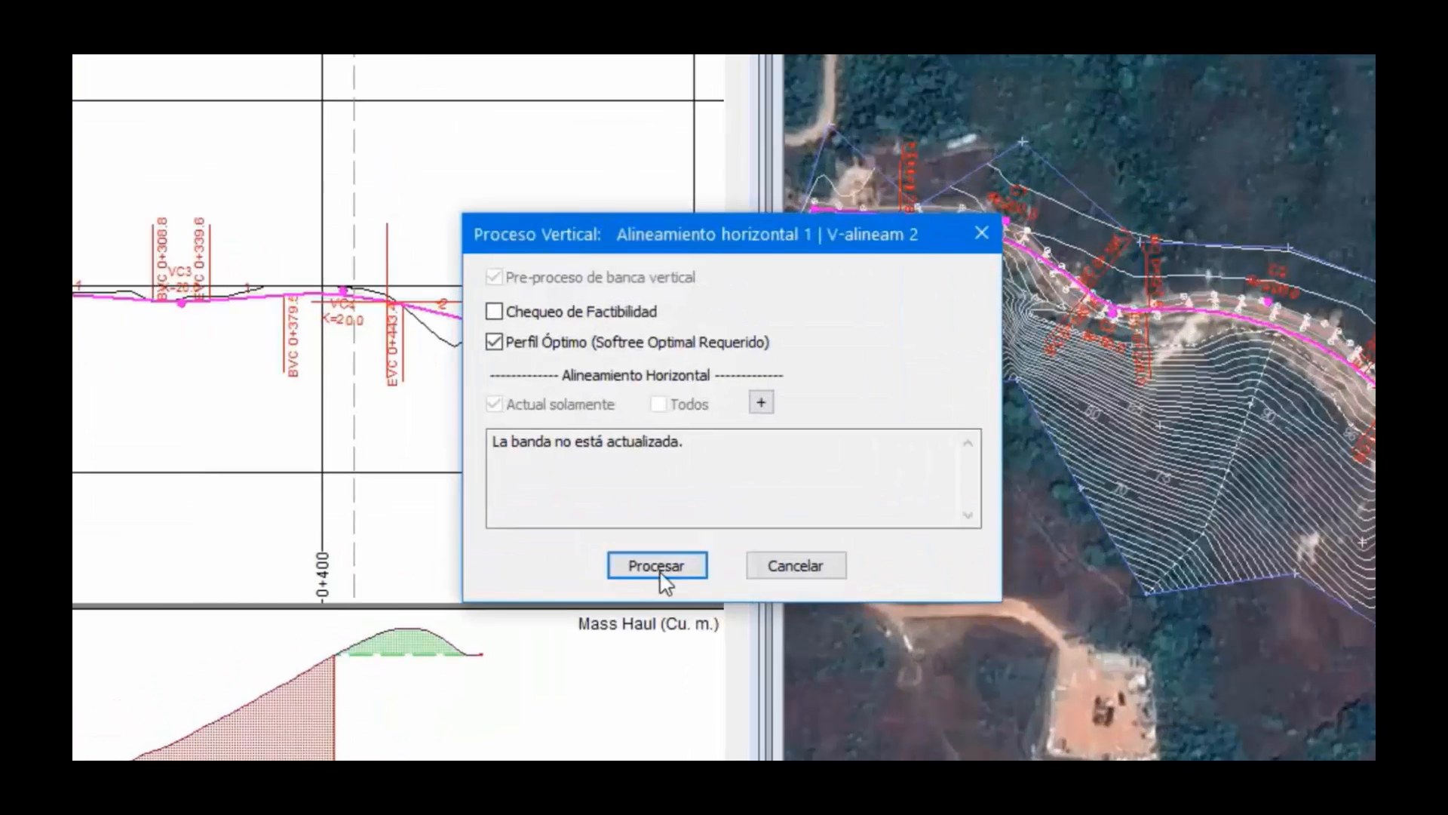
pyautogui.click(685, 485)
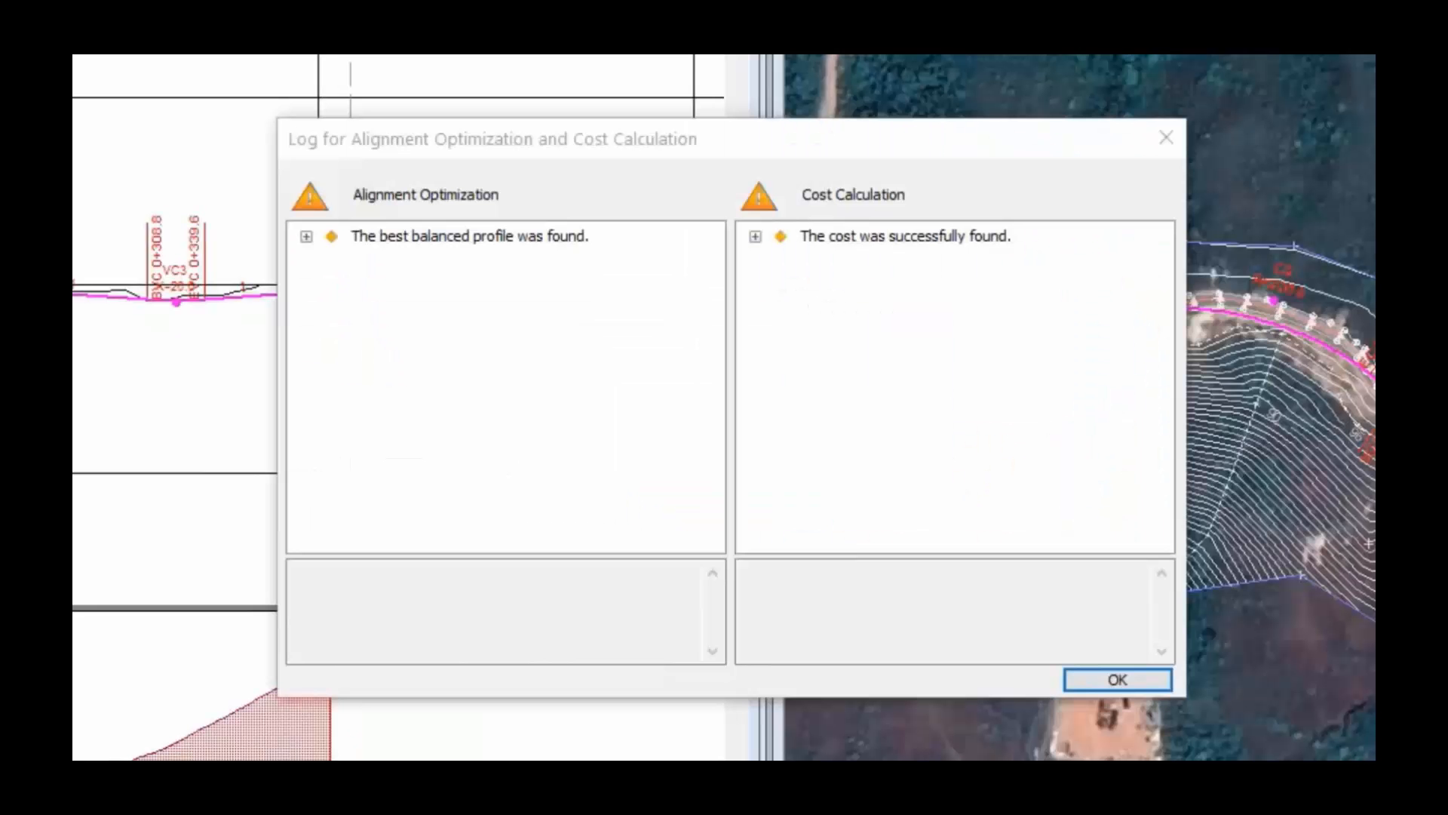
pyautogui.click(1122, 672)
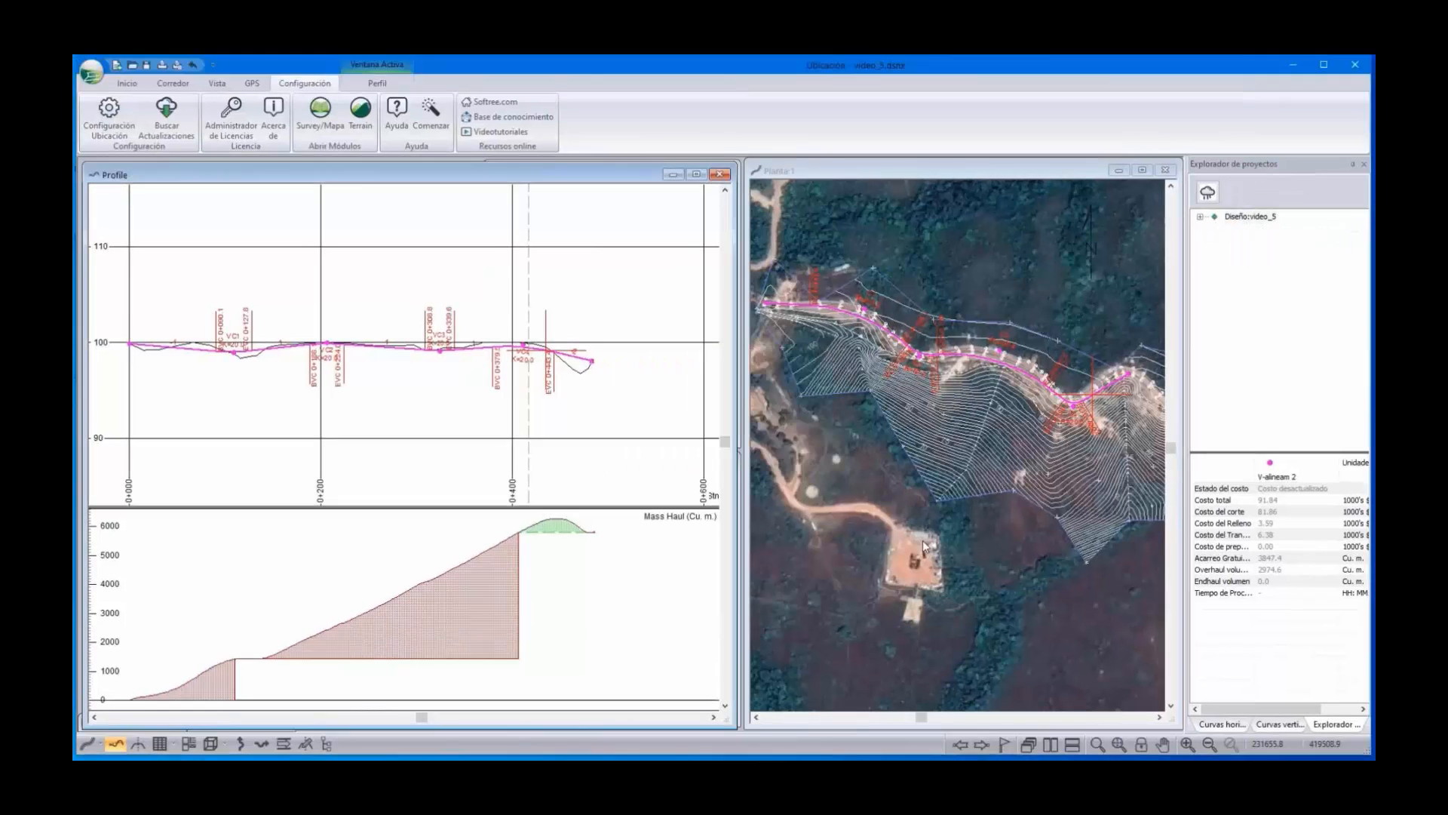
# Hide the curve labels (Etiquetas) in the profile window and bring the optimized profile into closer view
pyautogui.rightClick(469, 401)
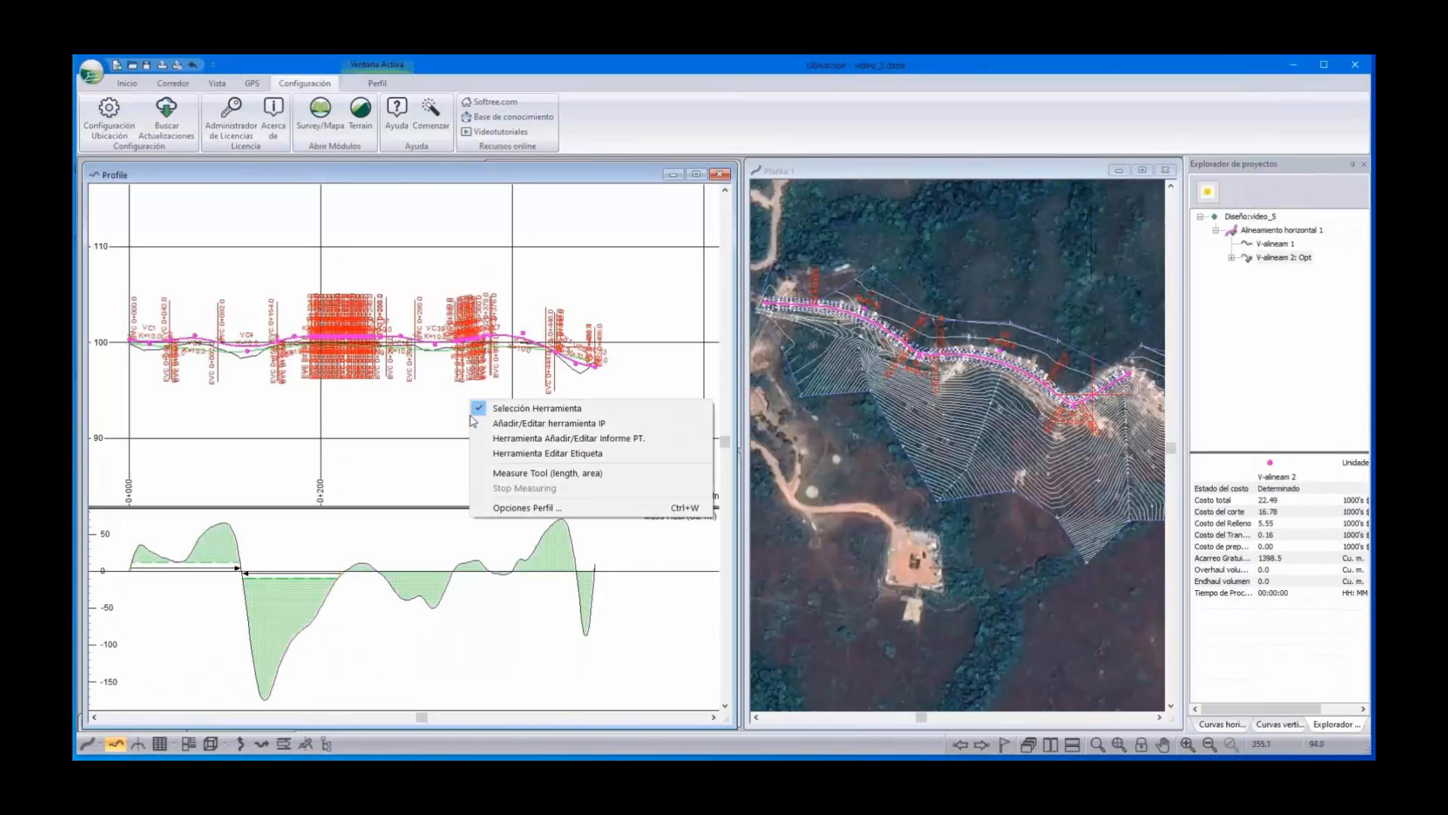
pyautogui.click(516, 509)
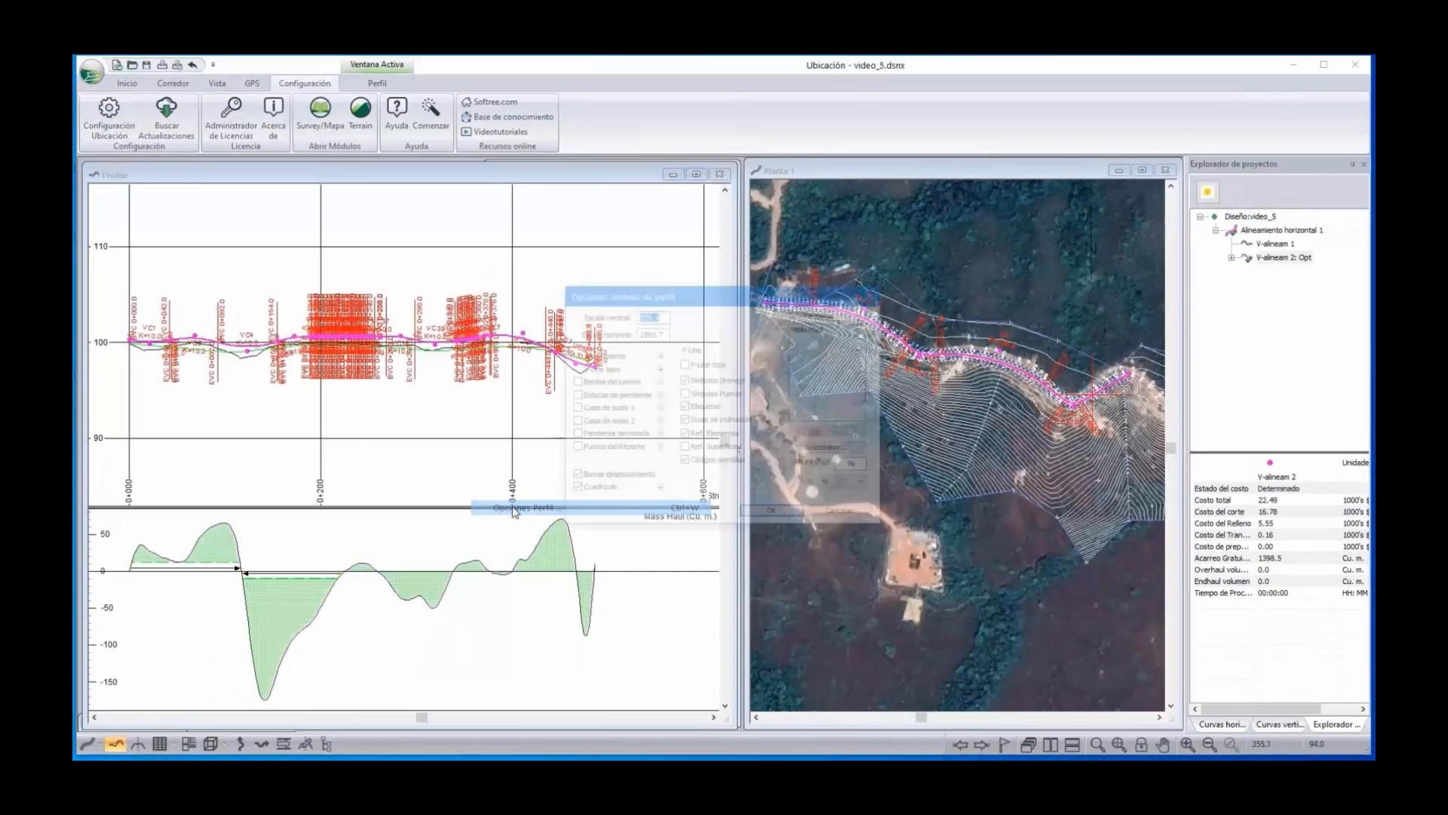
pyautogui.click(684, 408)
pyautogui.click(774, 515)
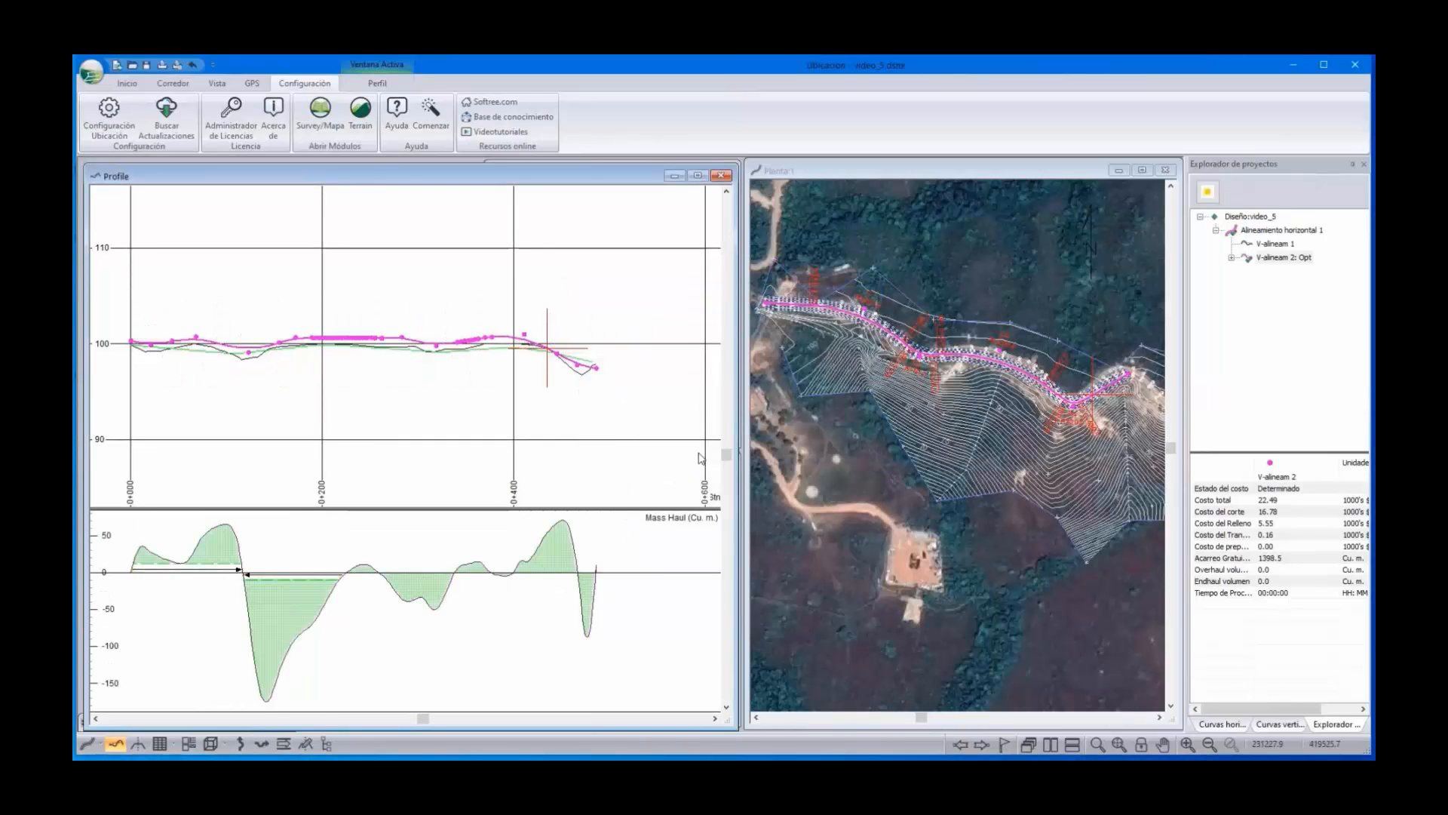
pyautogui.moveTo(485, 345); pyautogui.dragTo(553, 321, button='middle')
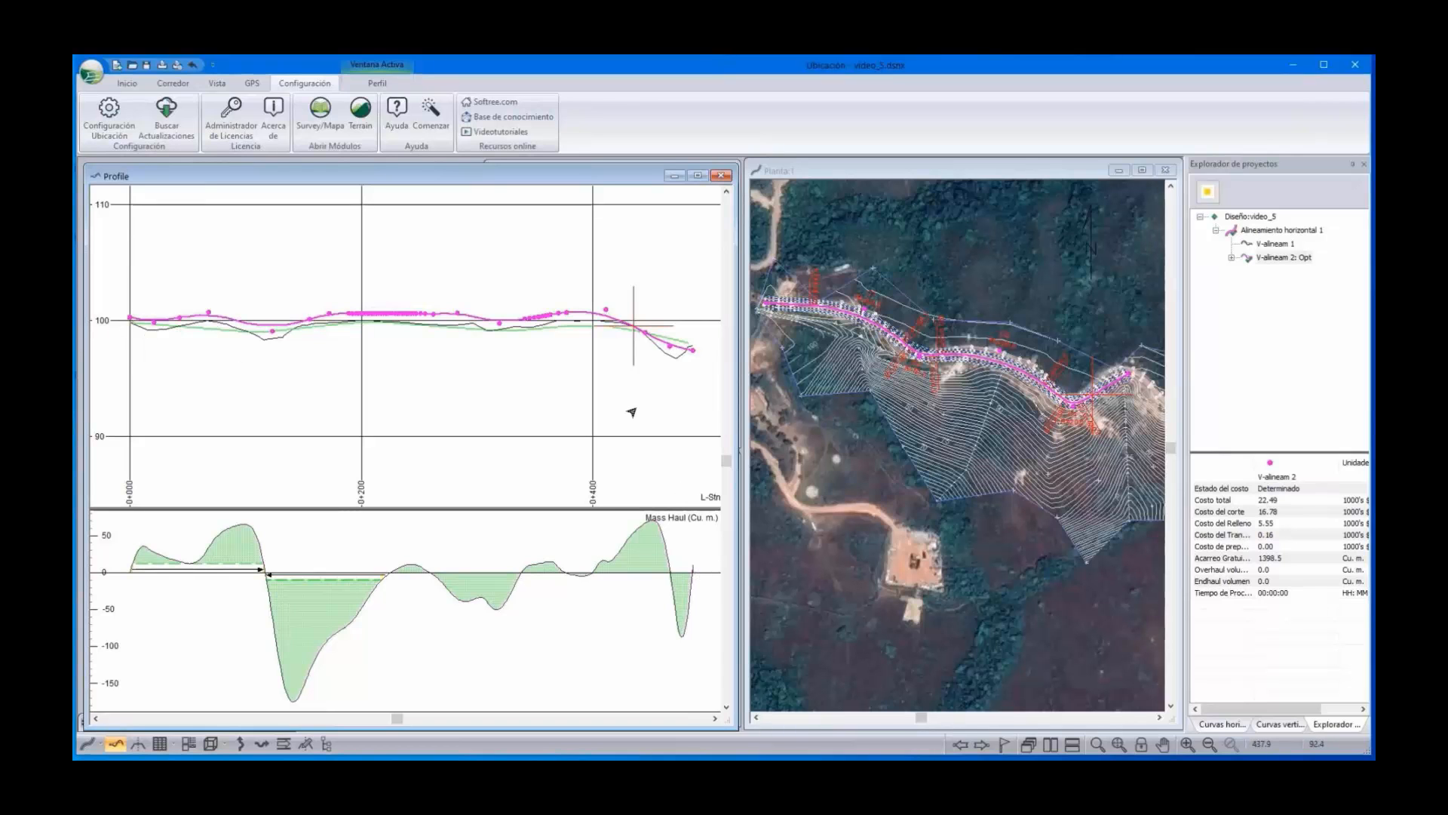
# Compare the costs of V-alineam 1 with the current alignment, V-alineam 2: Opt
pyautogui.rightClick(1269, 246)
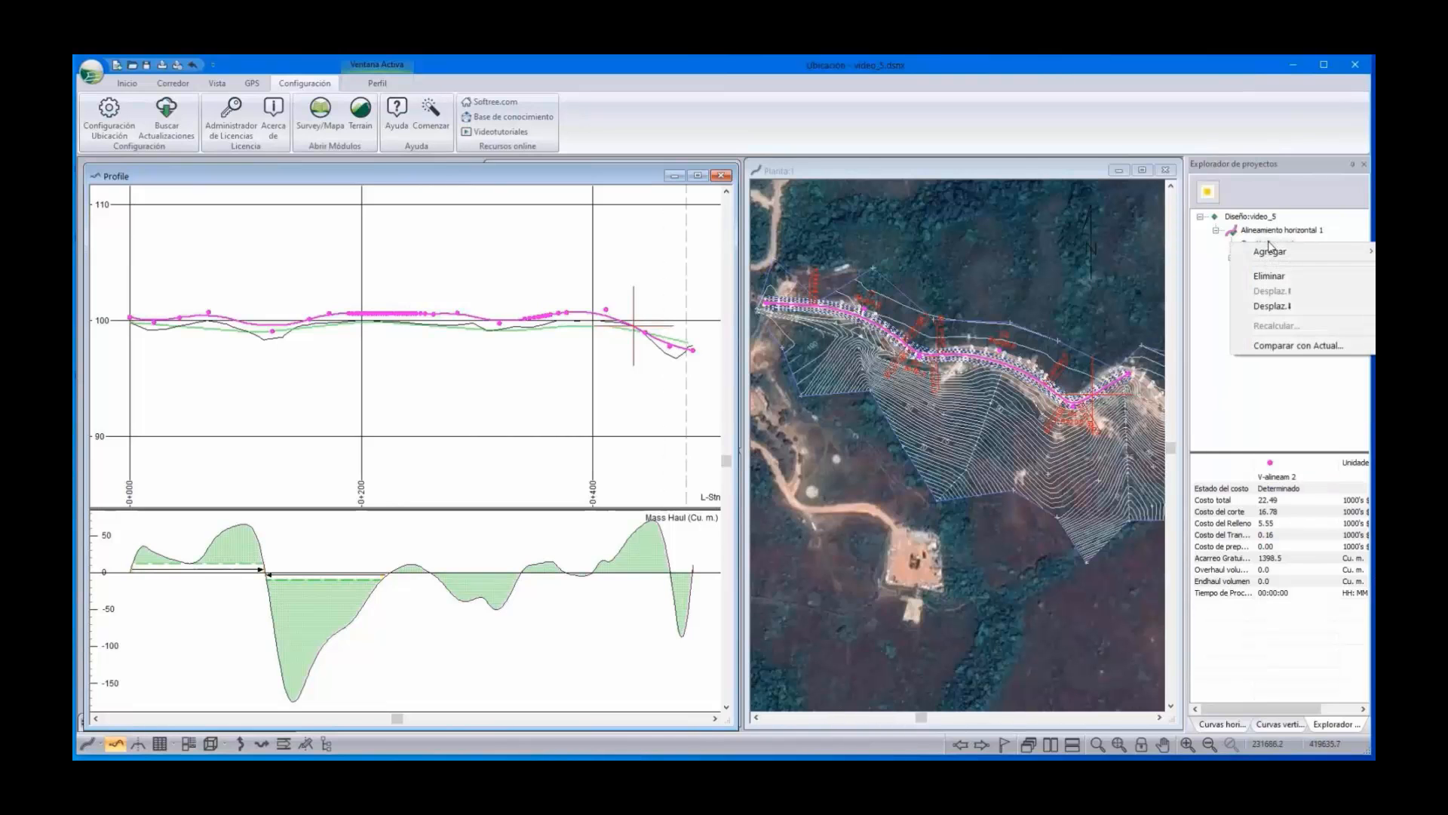
pyautogui.click(1297, 346)
pyautogui.click(744, 462)
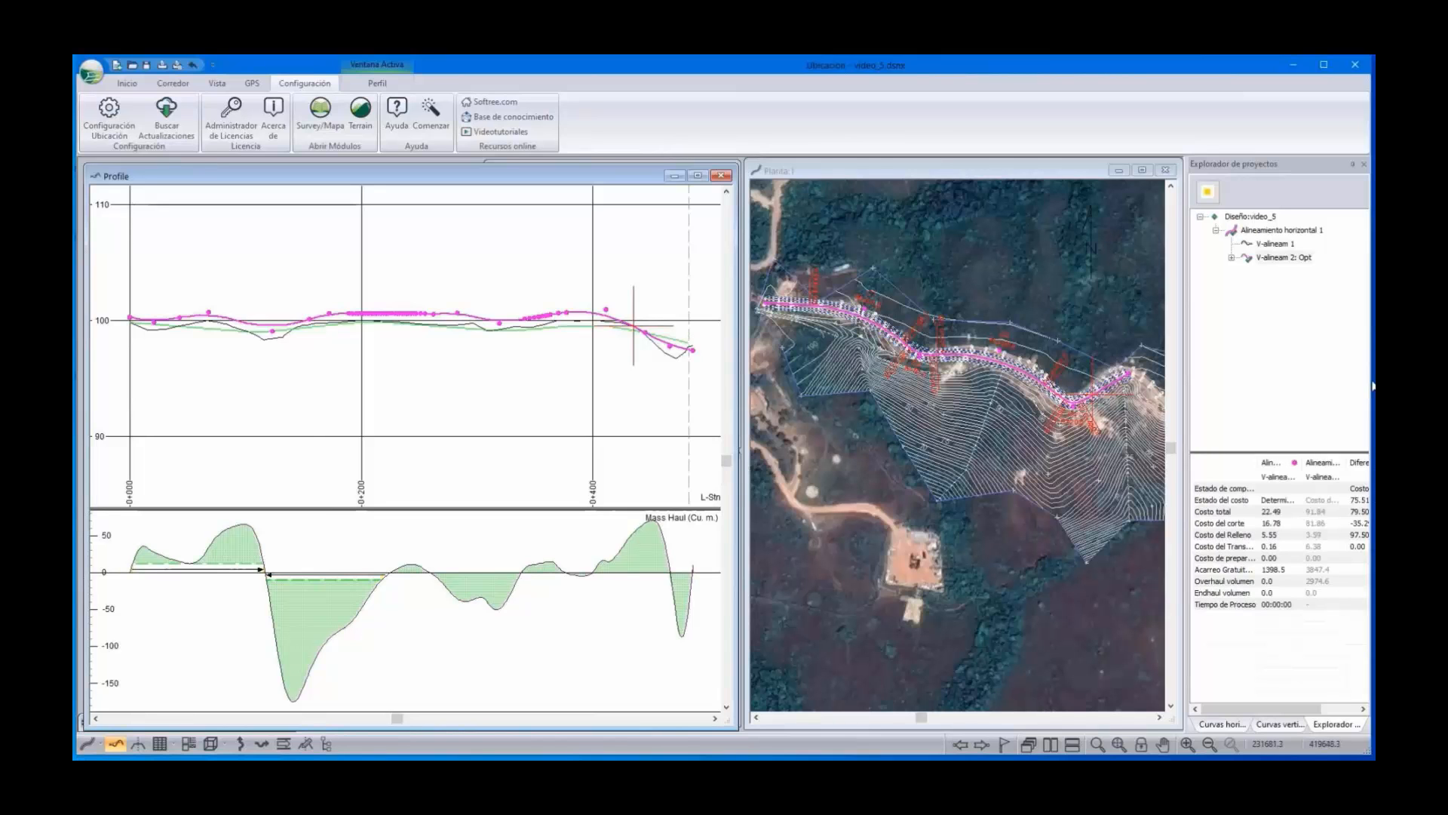
# Make V-alineam 1 current with recalculation, and compare V-alineam 2's costs and profile against it
pyautogui.doubleClick(1266, 248)
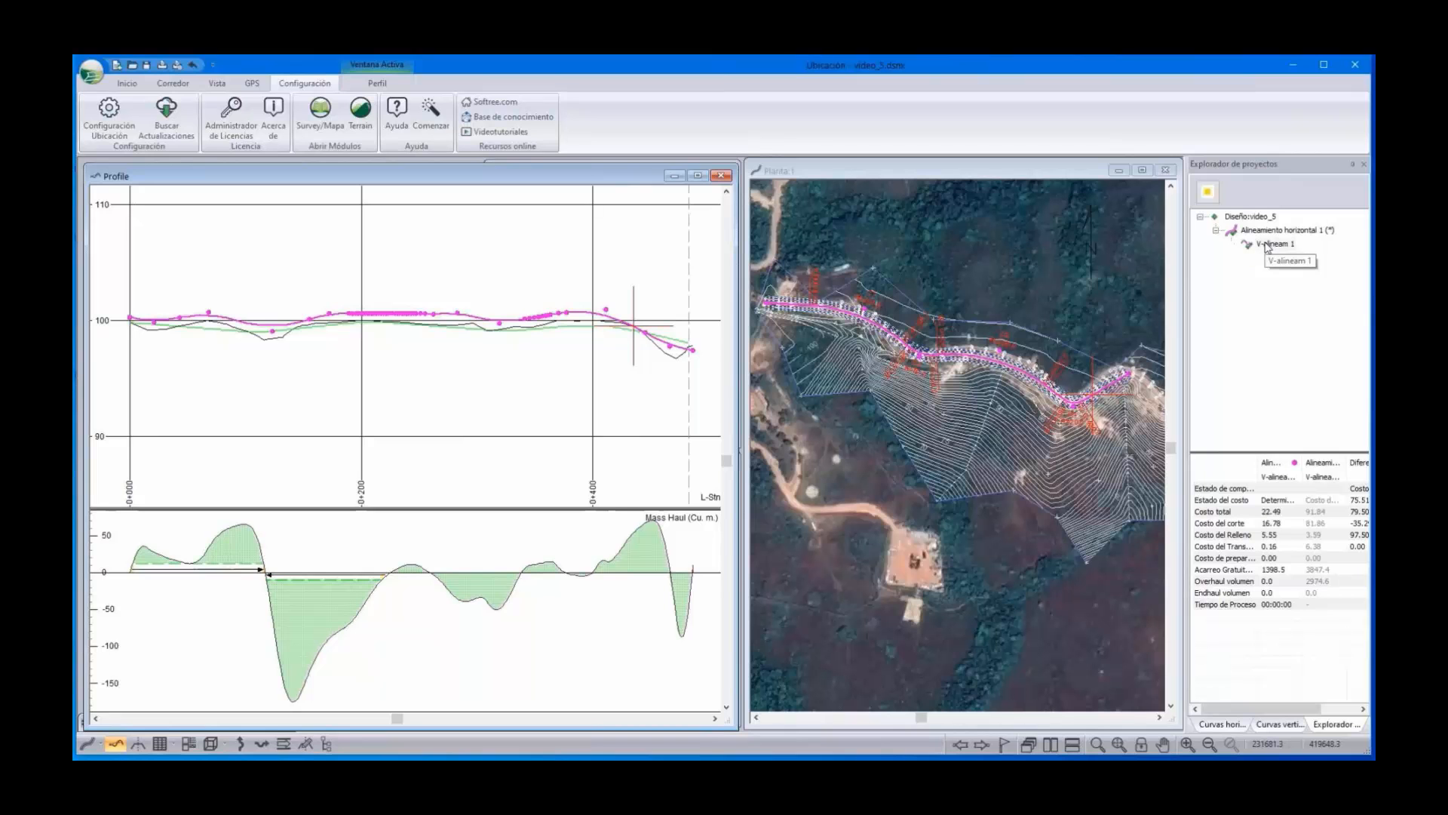
pyautogui.click(781, 460)
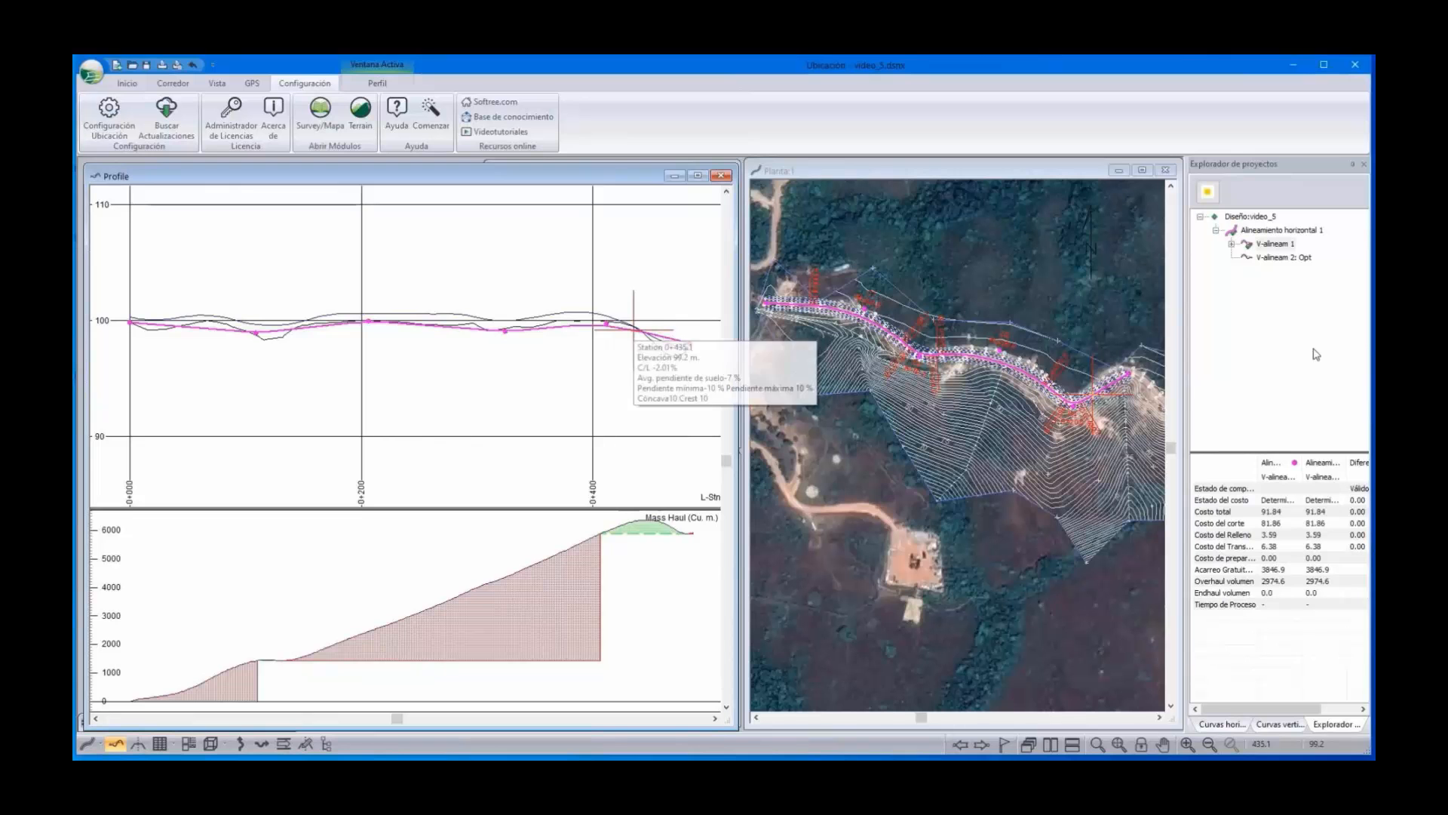
pyautogui.rightClick(1259, 260)
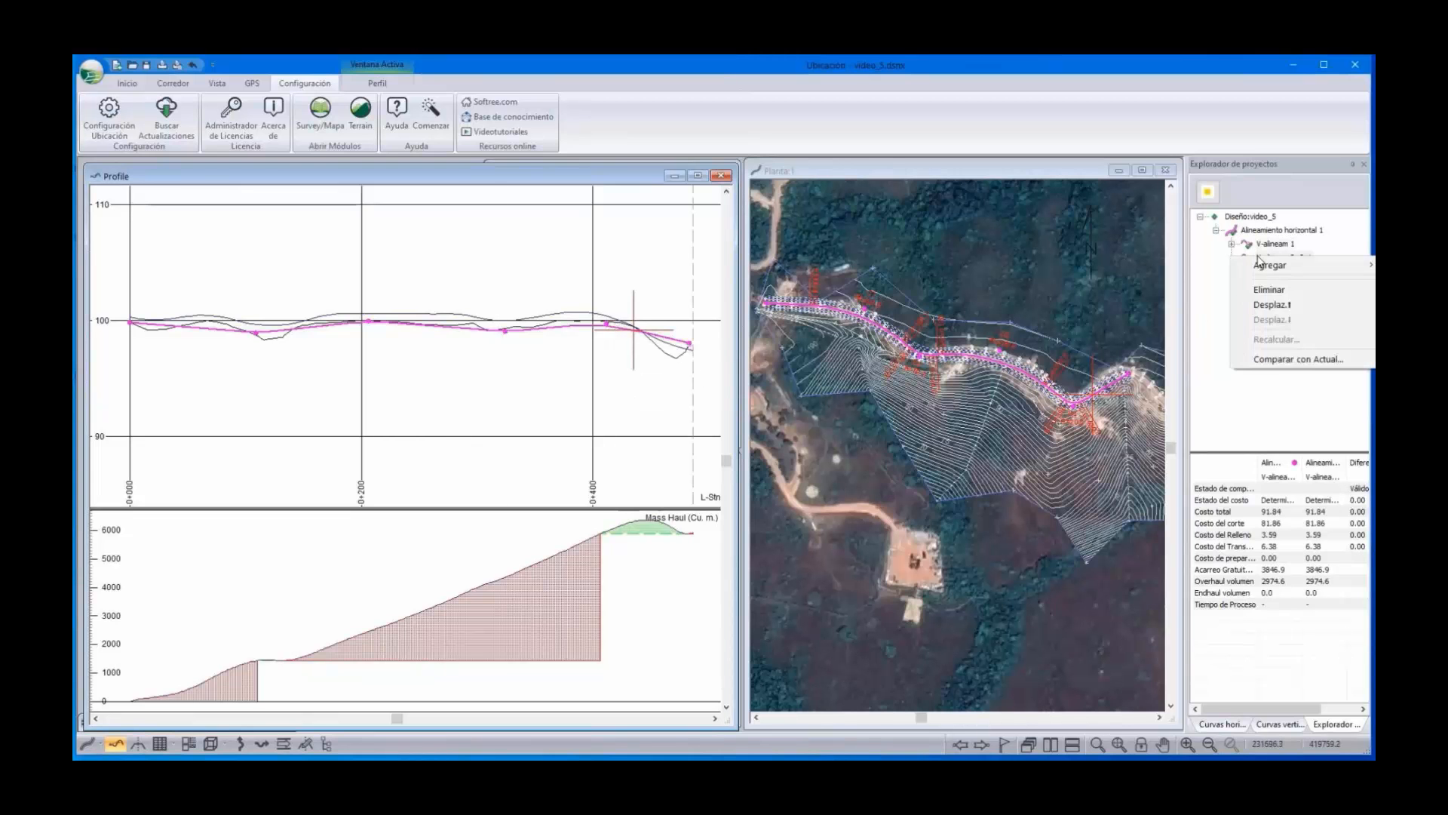
pyautogui.click(1282, 359)
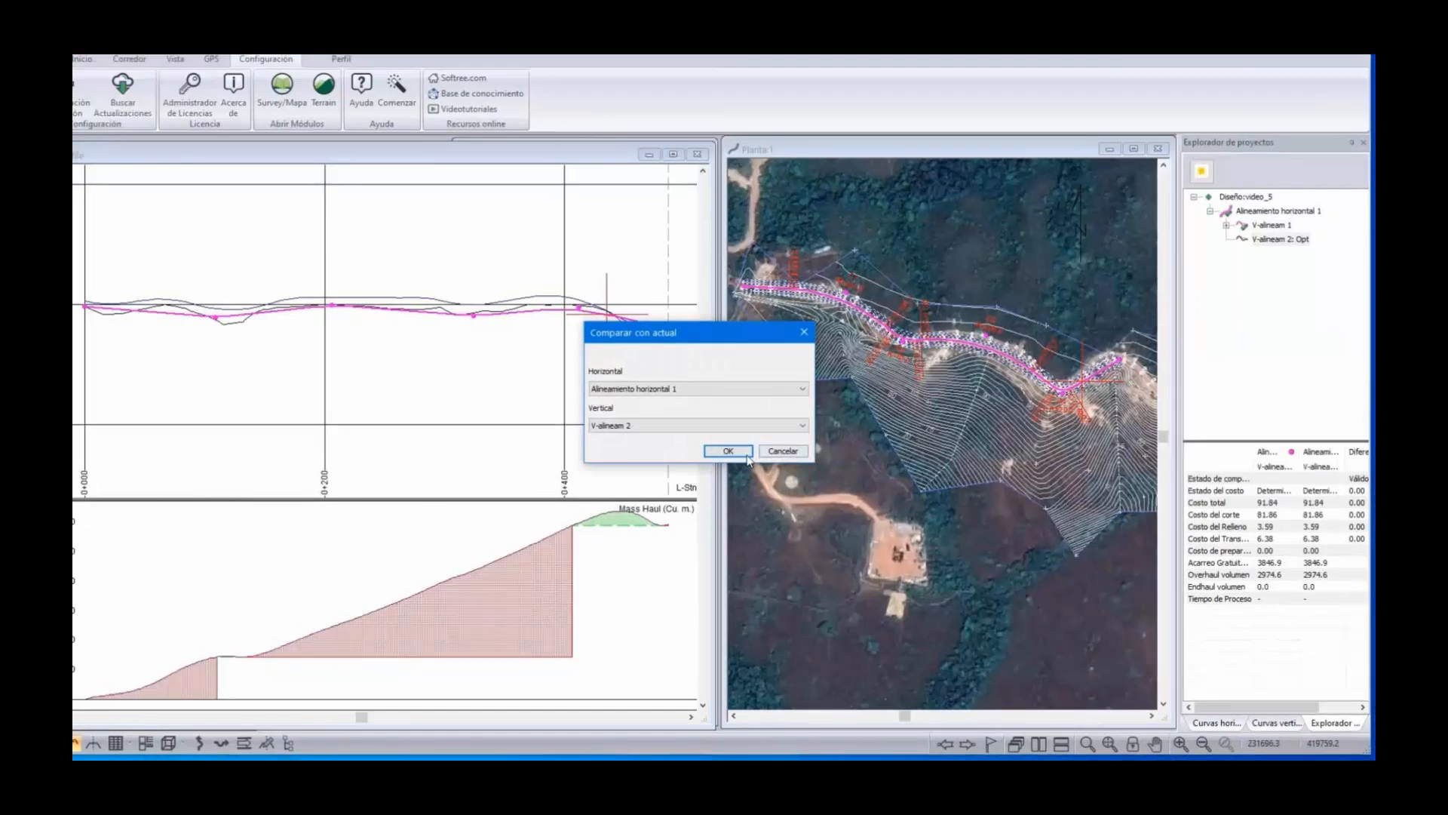
pyautogui.click(752, 455)
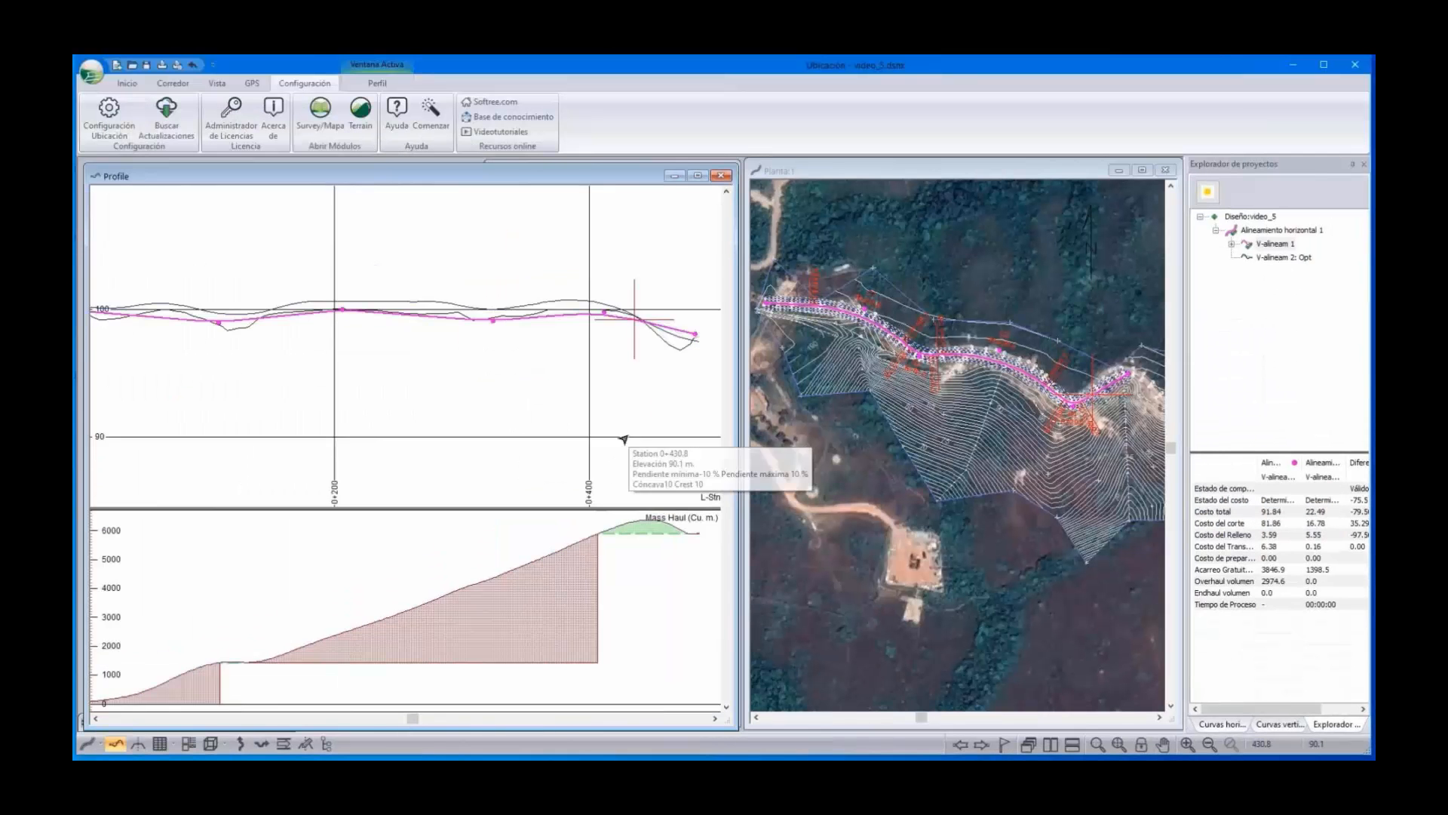
pyautogui.moveTo(562, 414); pyautogui.dragTo(591, 415, button='middle')
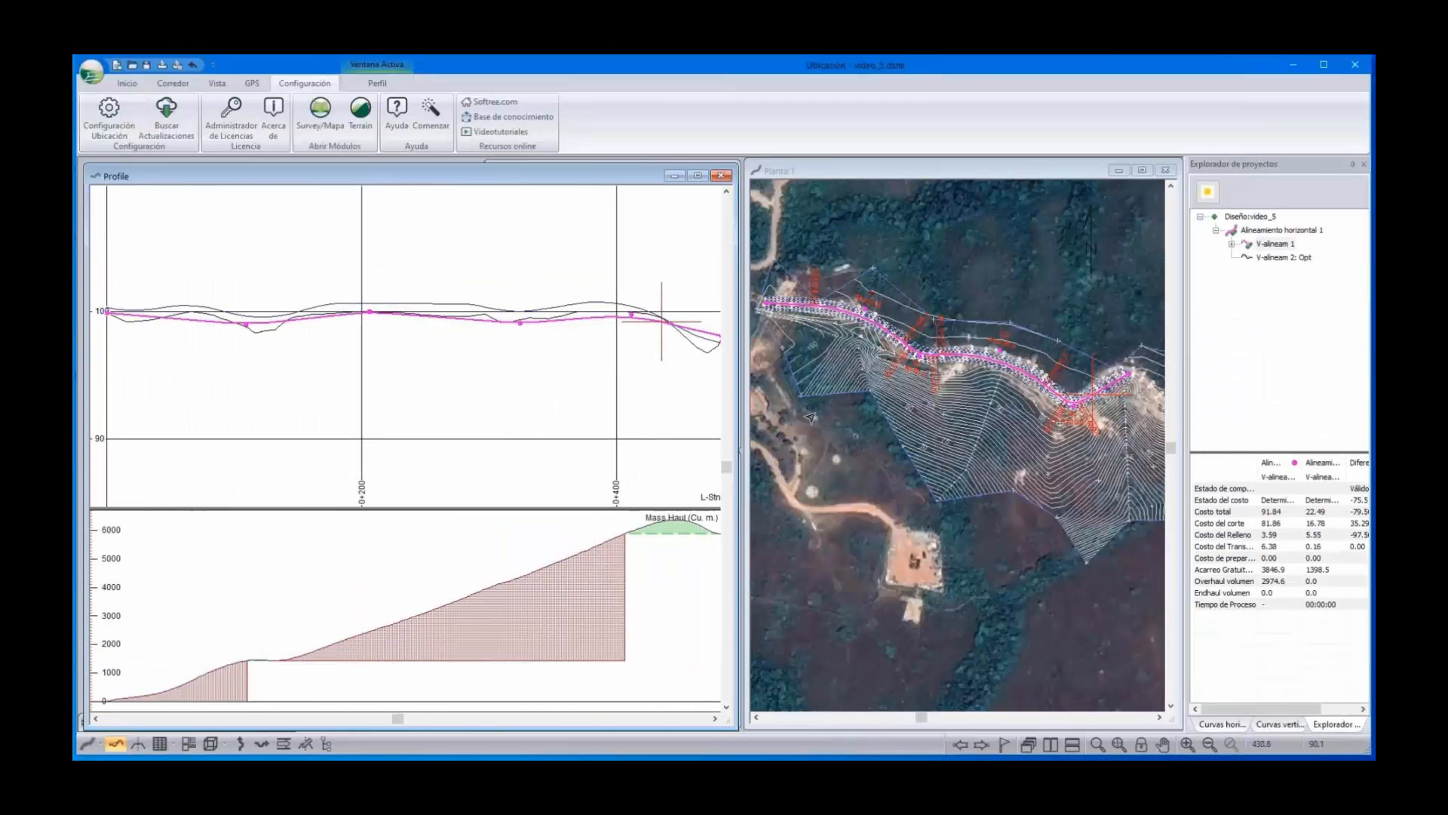
# Make V-alineam 2: Opt current again, recalculating its cost, and inspect its profile and mass haul
pyautogui.doubleClick(1283, 258)
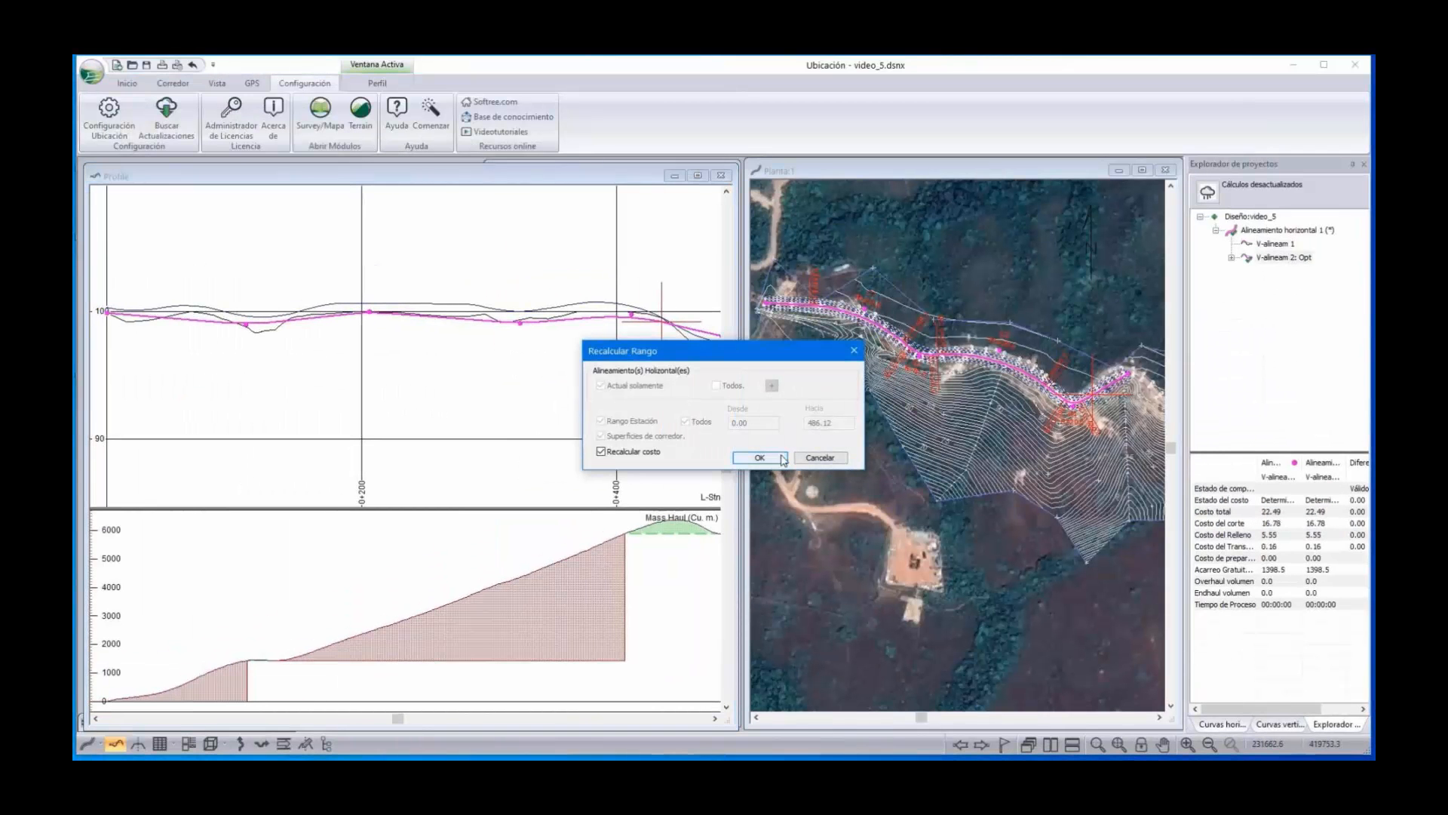
pyautogui.click(780, 457)
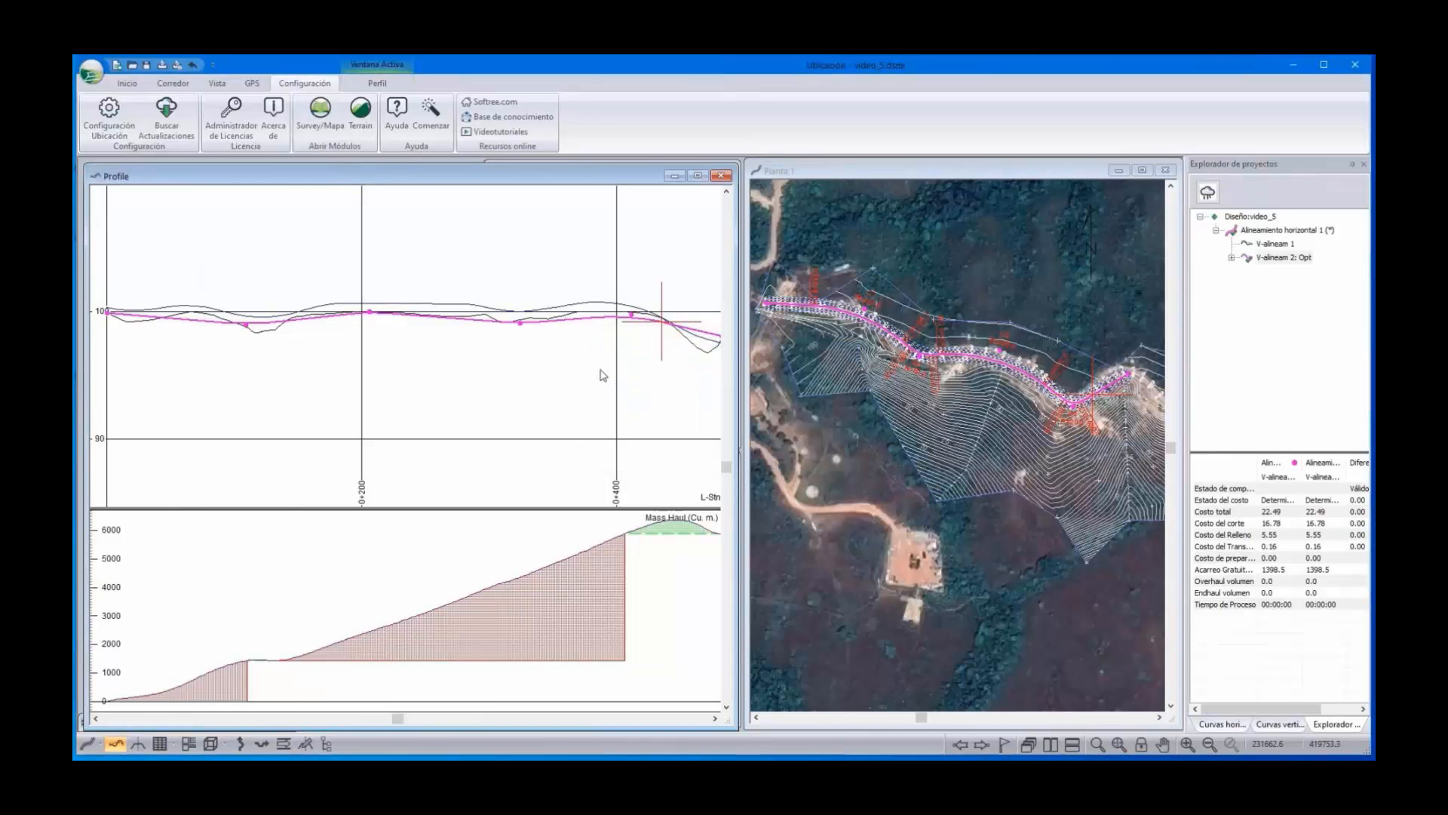
pyautogui.scroll(-2, 658, 319)
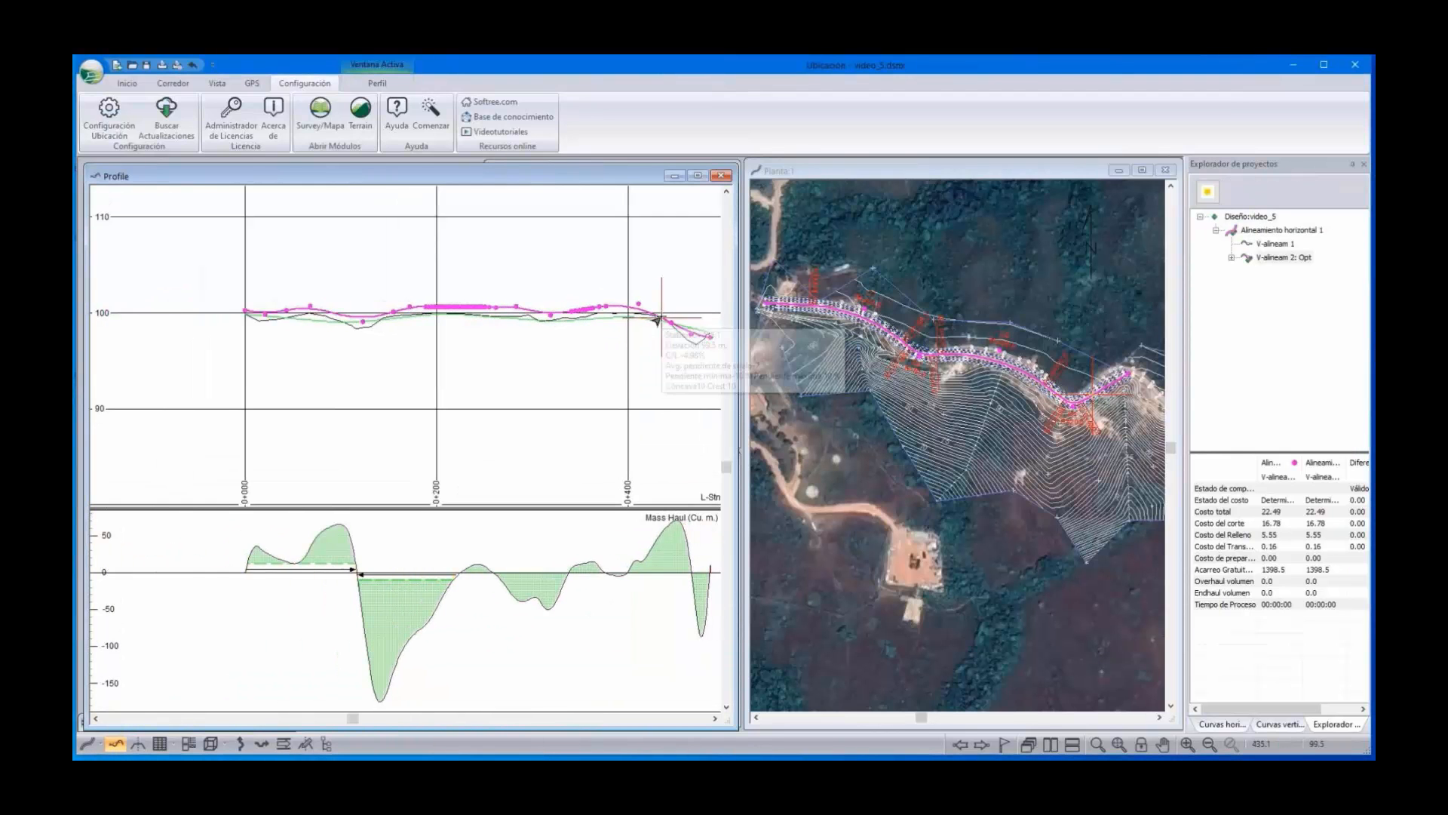
pyautogui.scroll(2, 604, 305)
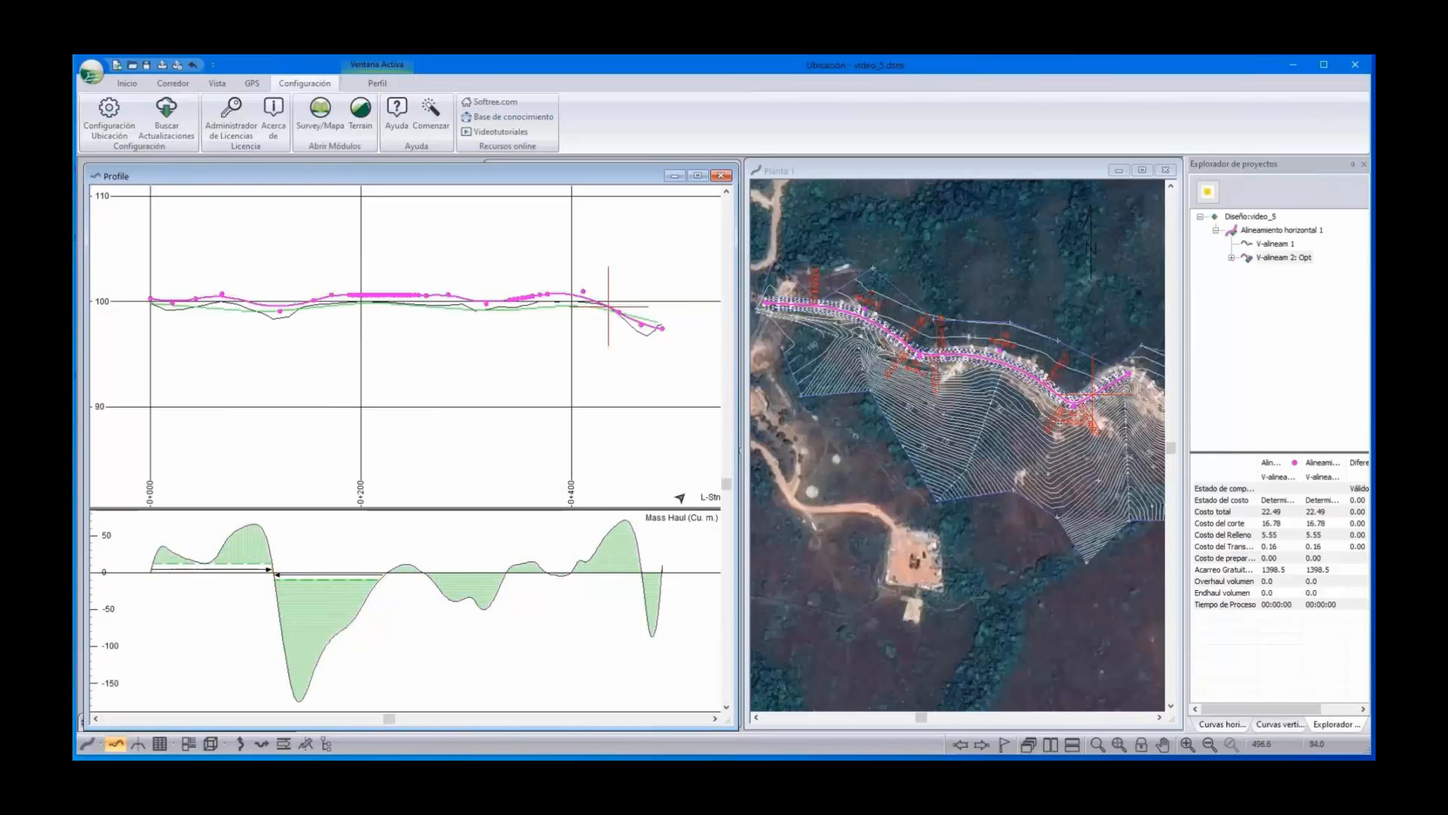
# Copy the optimal haul report for V-alineam 2: Opt to the clipboard, including both haul details and haul summary
pyautogui.rightClick(1280, 633)
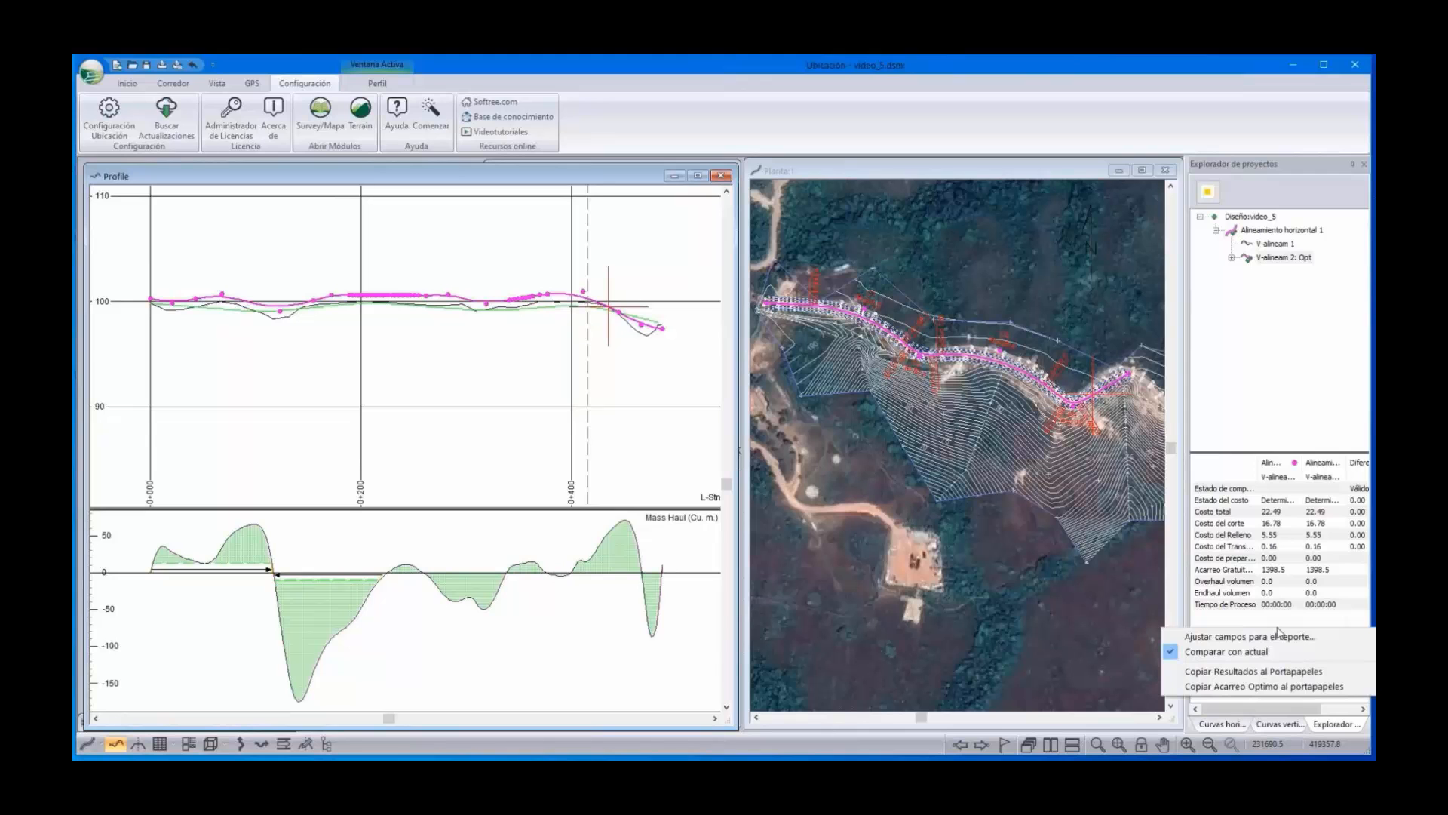
pyautogui.click(1223, 686)
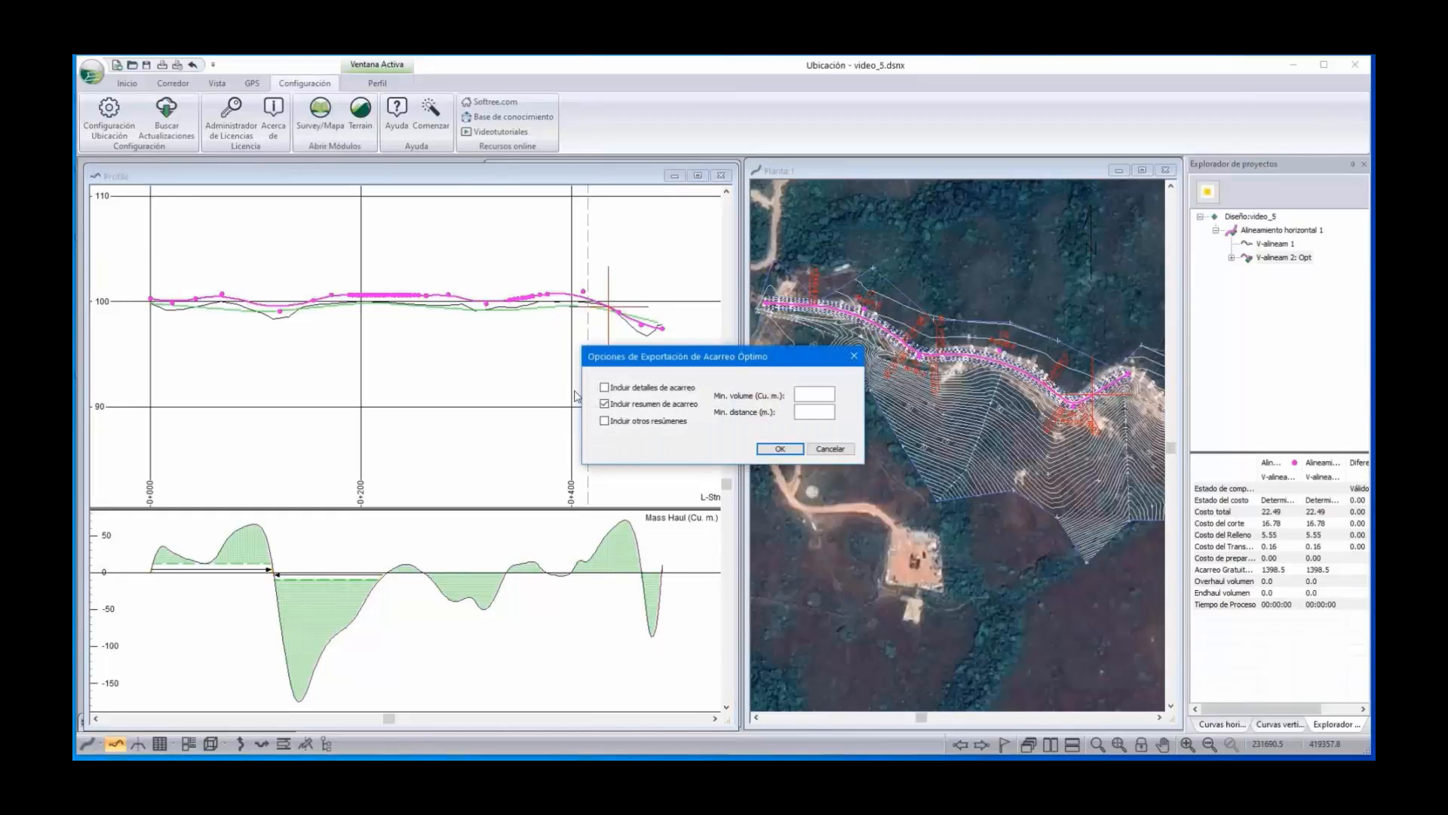
pyautogui.click(605, 388)
pyautogui.click(781, 449)
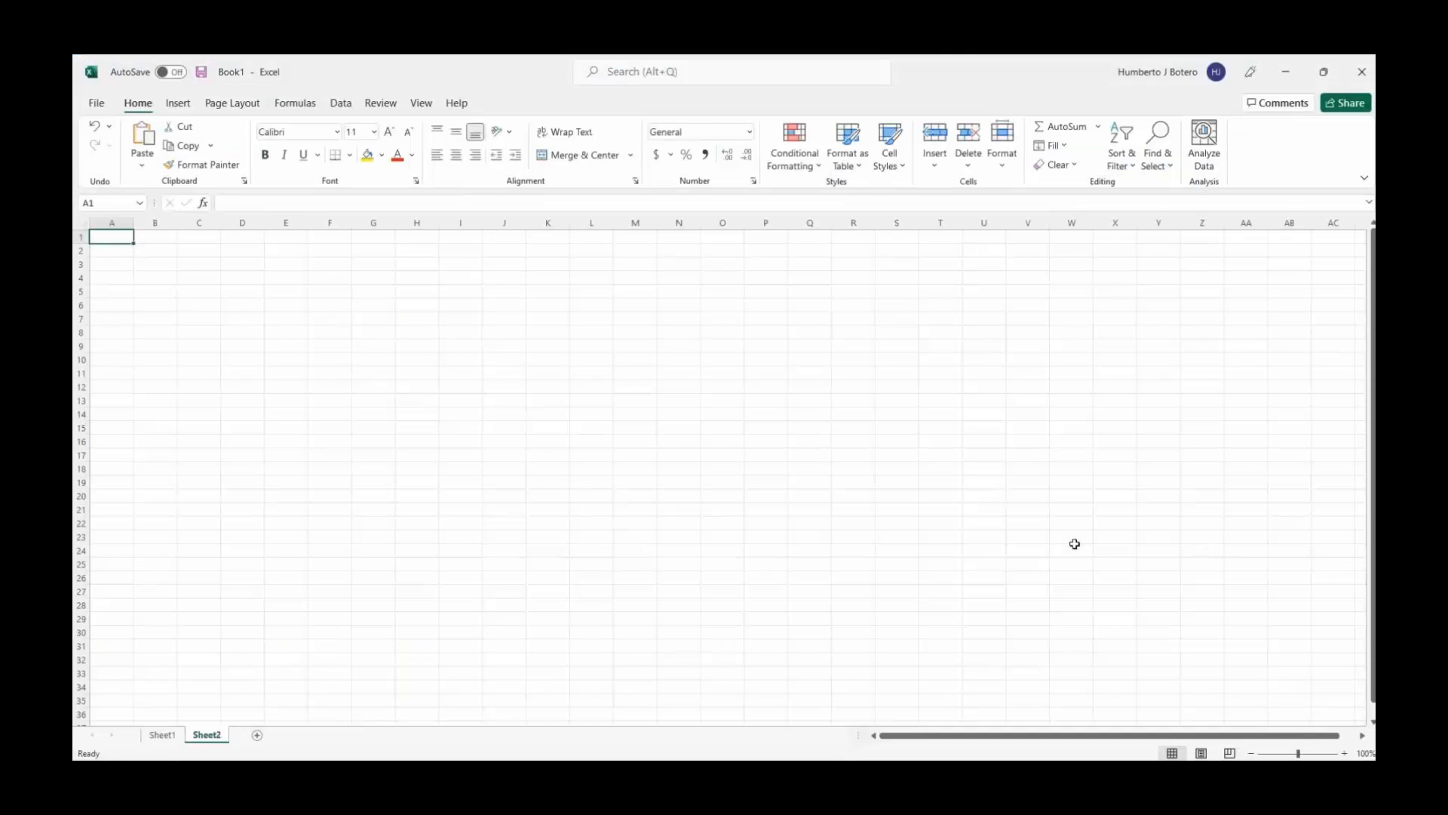
# Switch to Excel and paste the haul report into Sheet2 starting at cell H3
pyautogui.click(426, 264)
pyautogui.hotkey('ctrl', 'v')
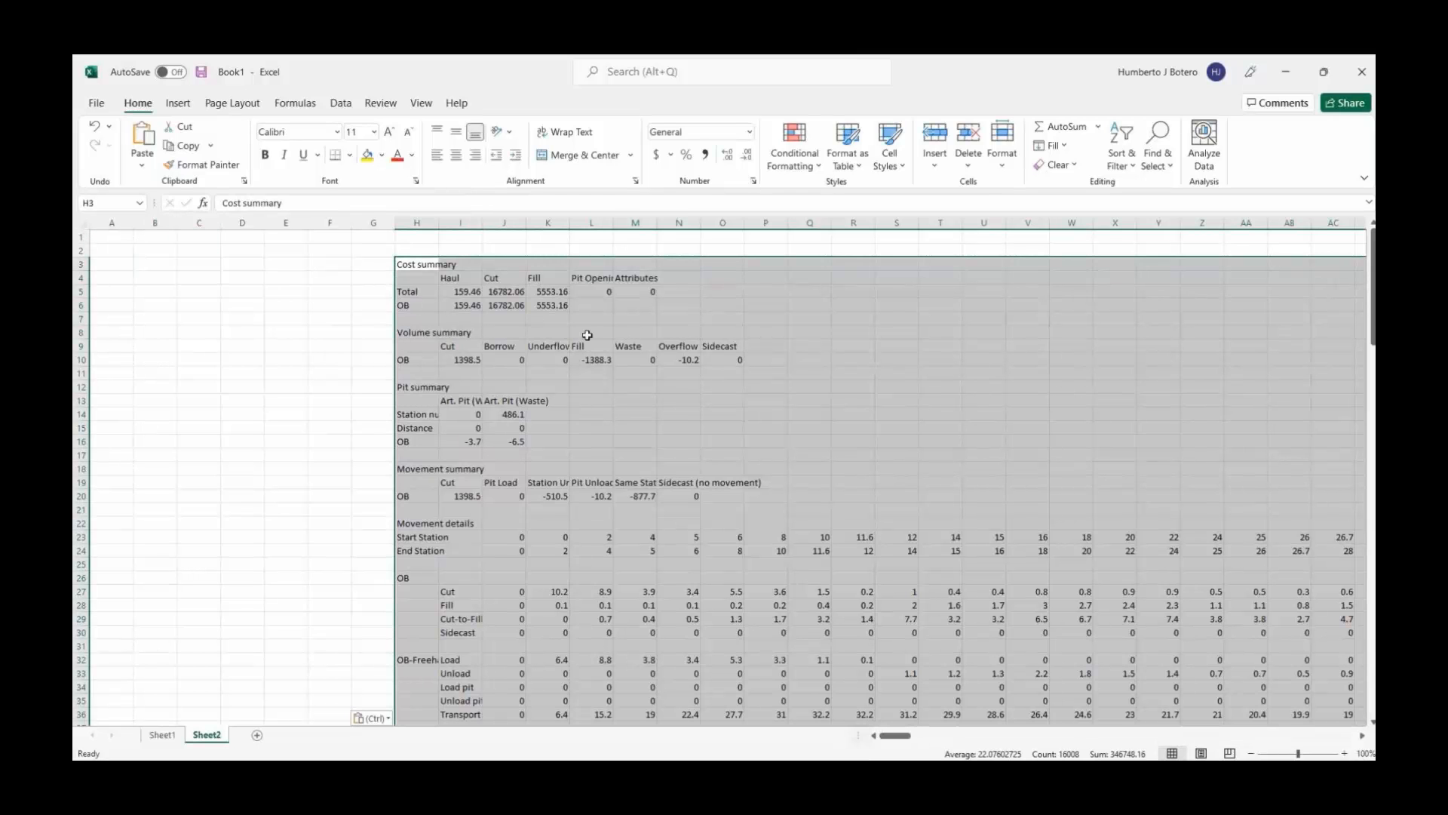
pyautogui.click(564, 238)
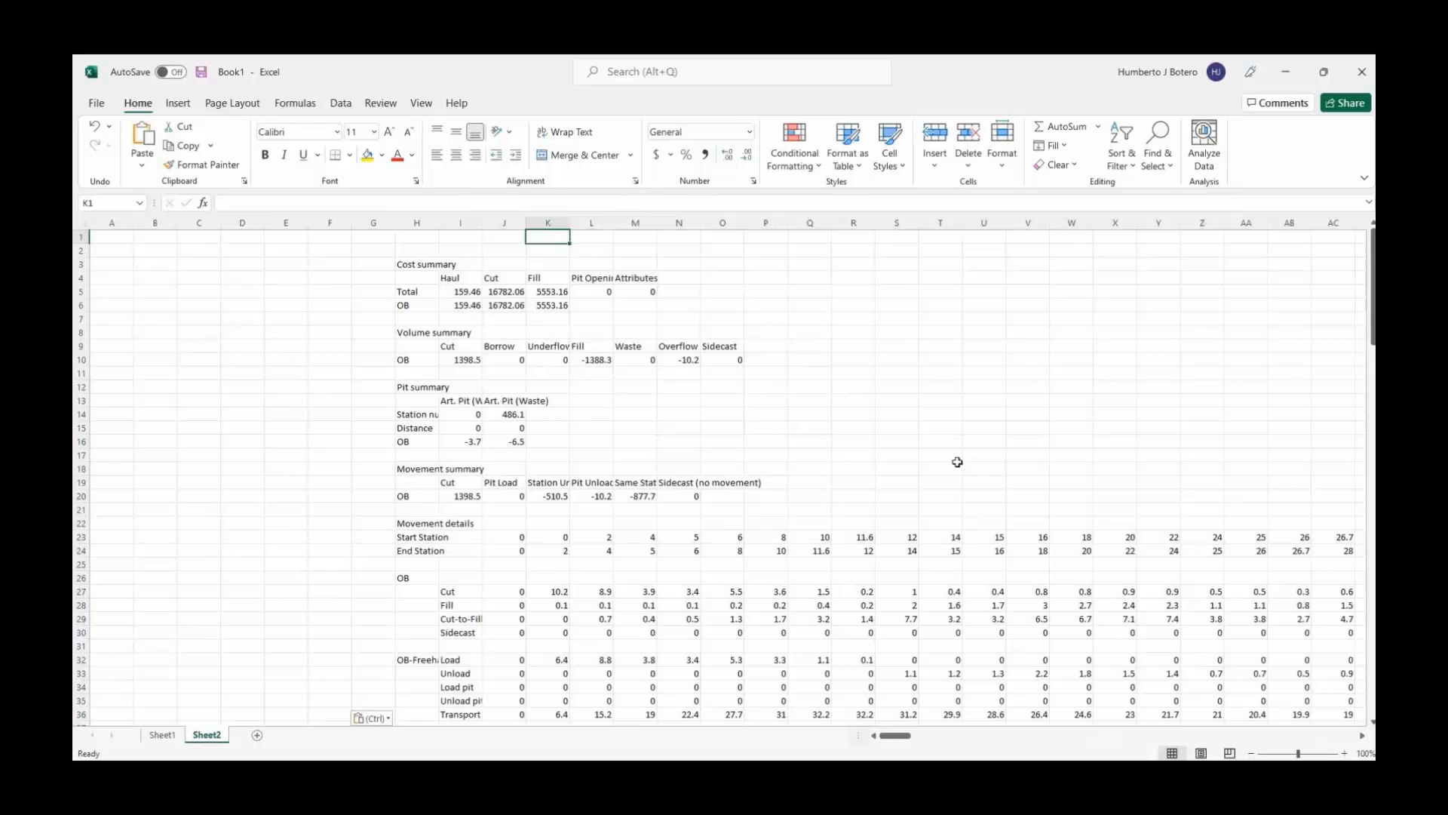
# Examine the pasted report from the volume summary down to the detailed movement summary, and return to Ubicación
pyautogui.scroll(-1, 713, 347)
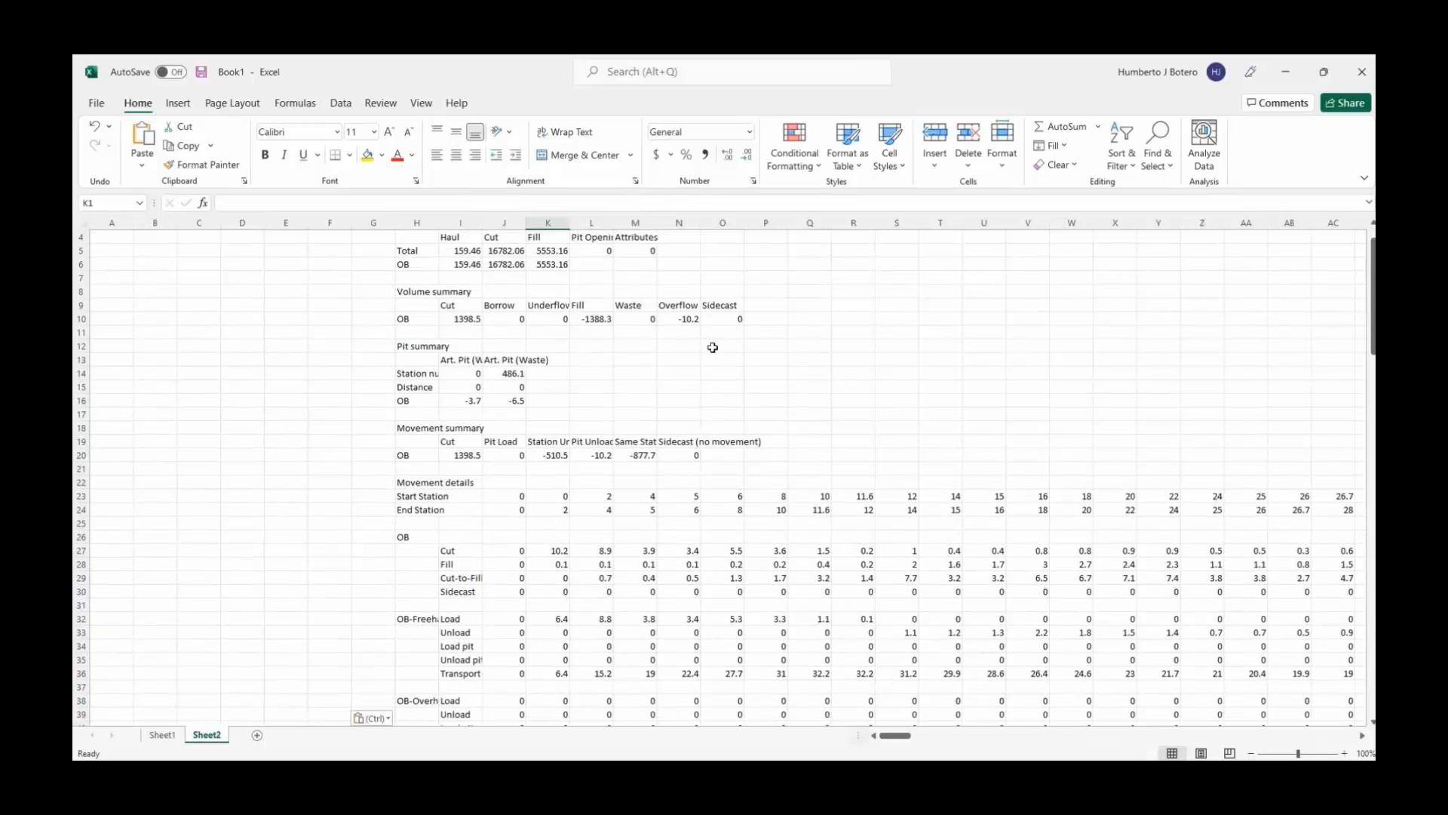
pyautogui.scroll(-1, 355, 295)
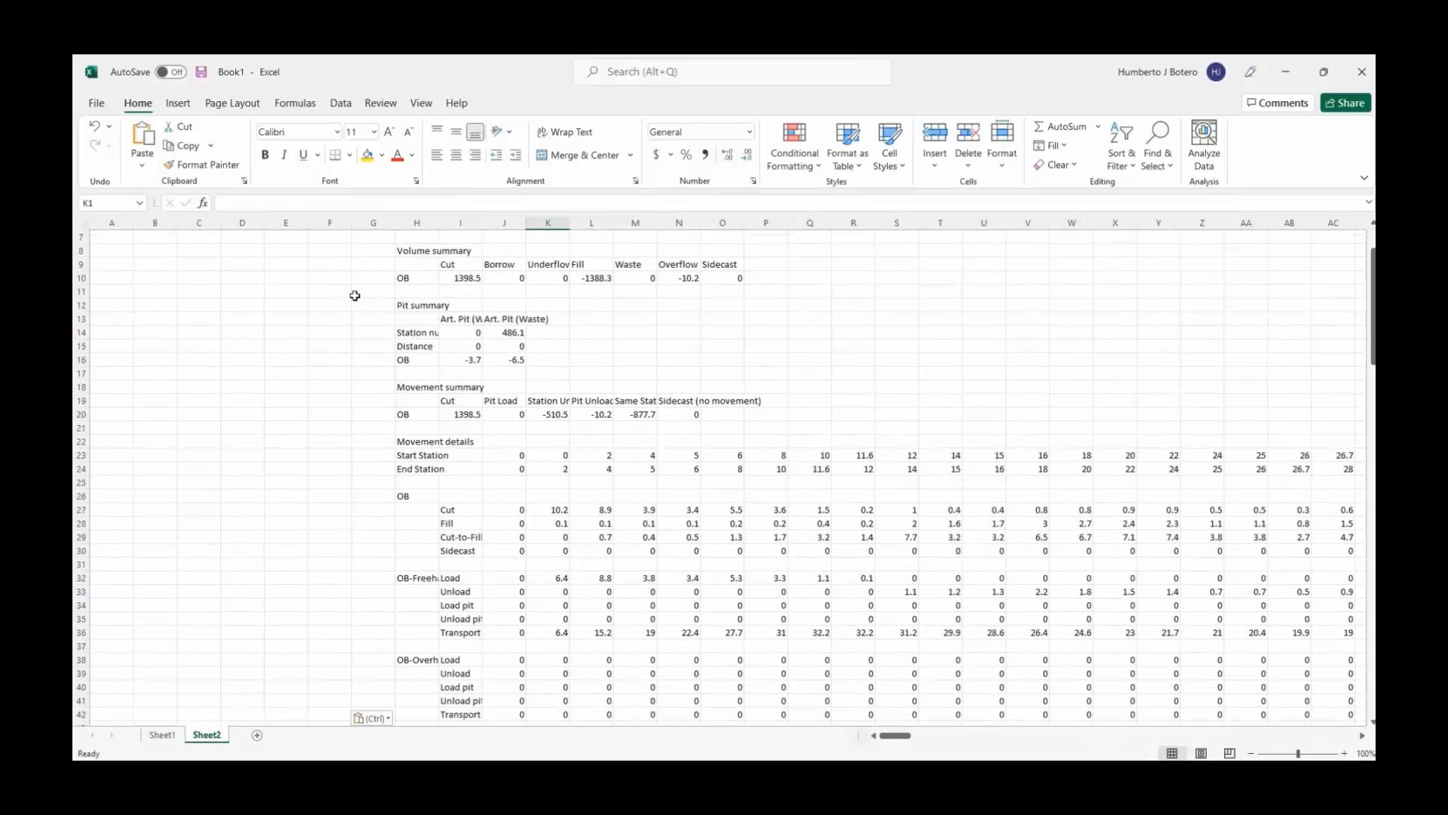
pyautogui.scroll(-2, 354, 296)
pyautogui.scroll(-2, 355, 295)
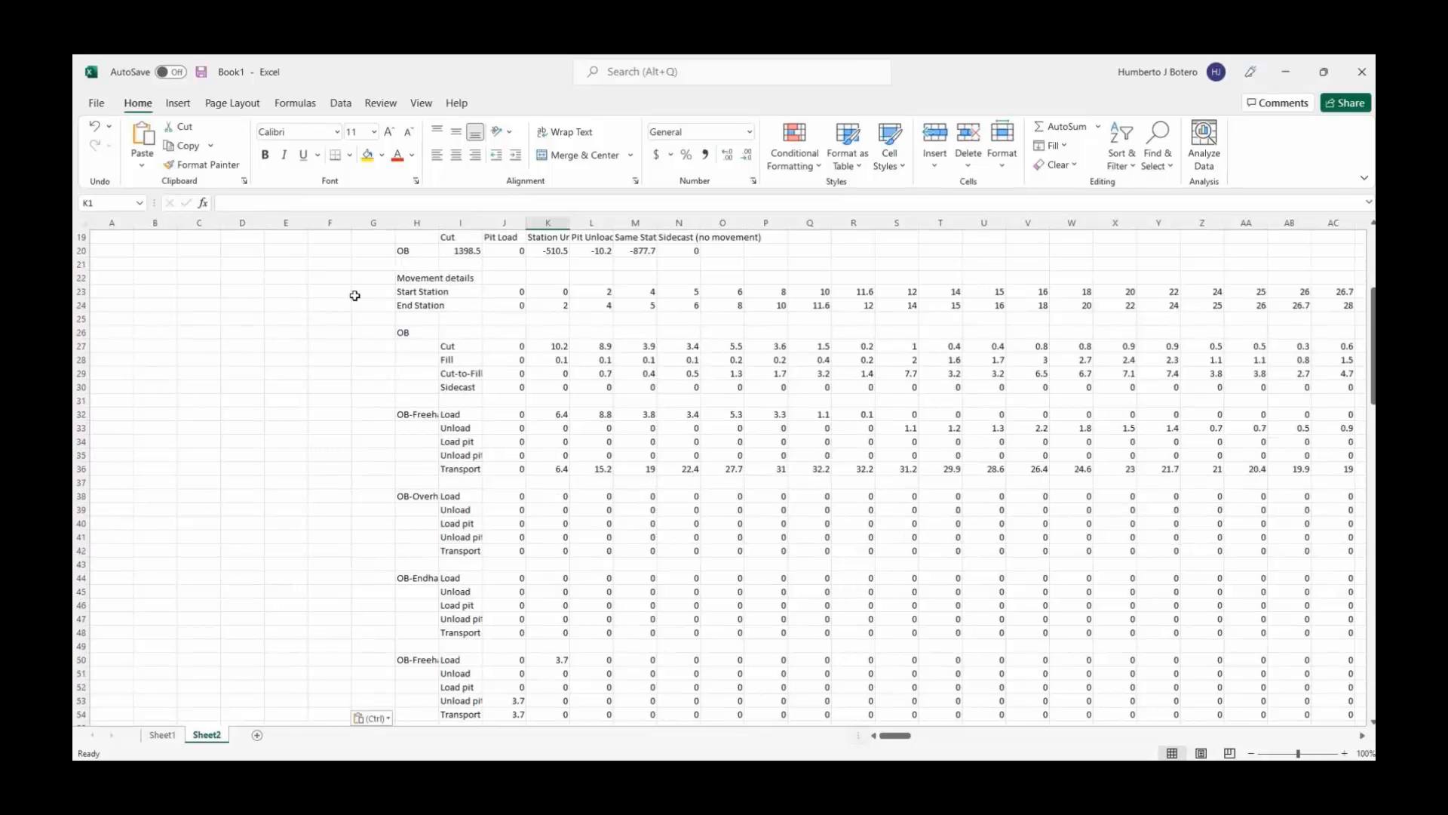
pyautogui.scroll(-4, 355, 296)
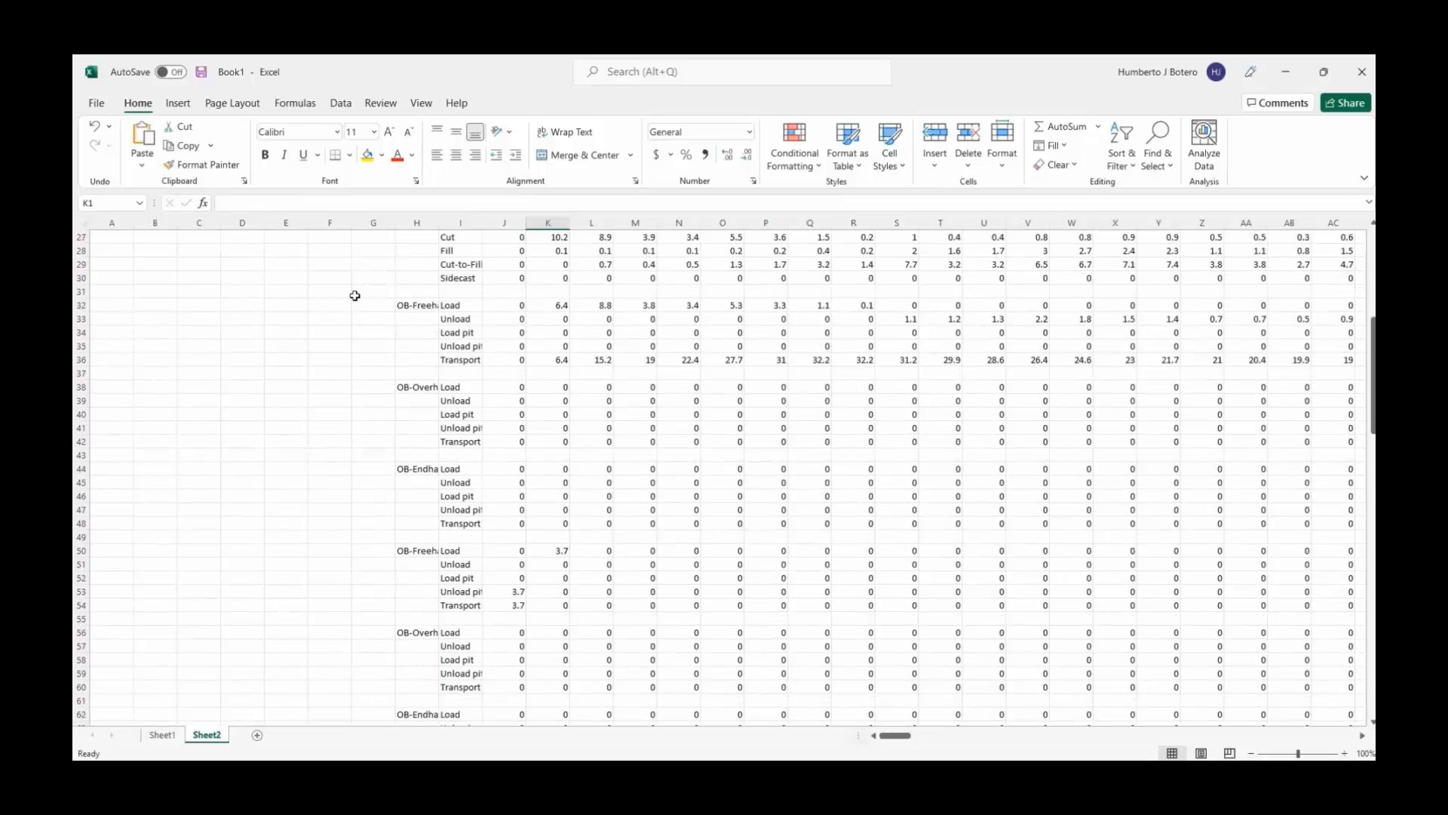
pyautogui.scroll(-10, 354, 295)
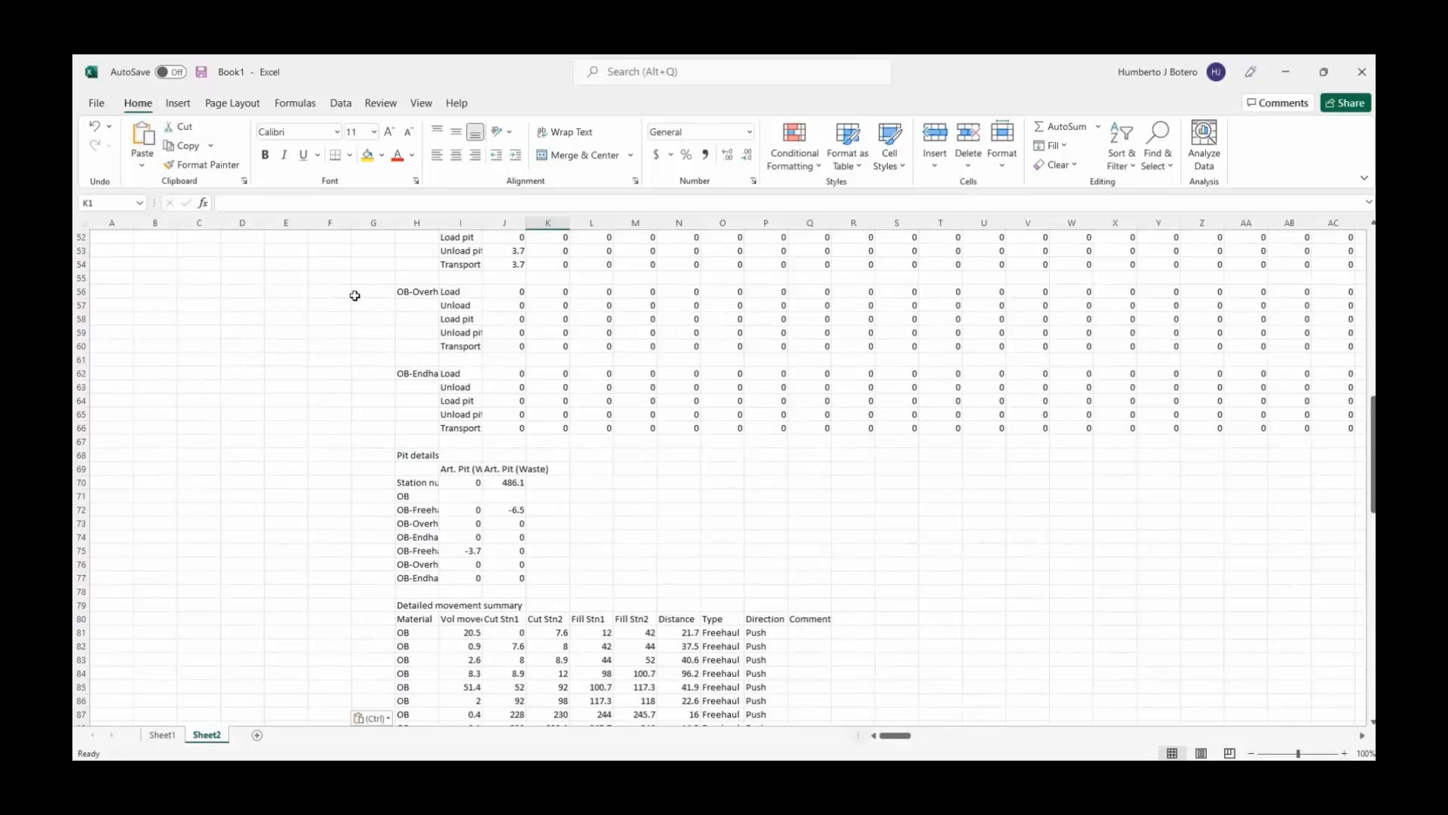
pyautogui.scroll(-5, 355, 295)
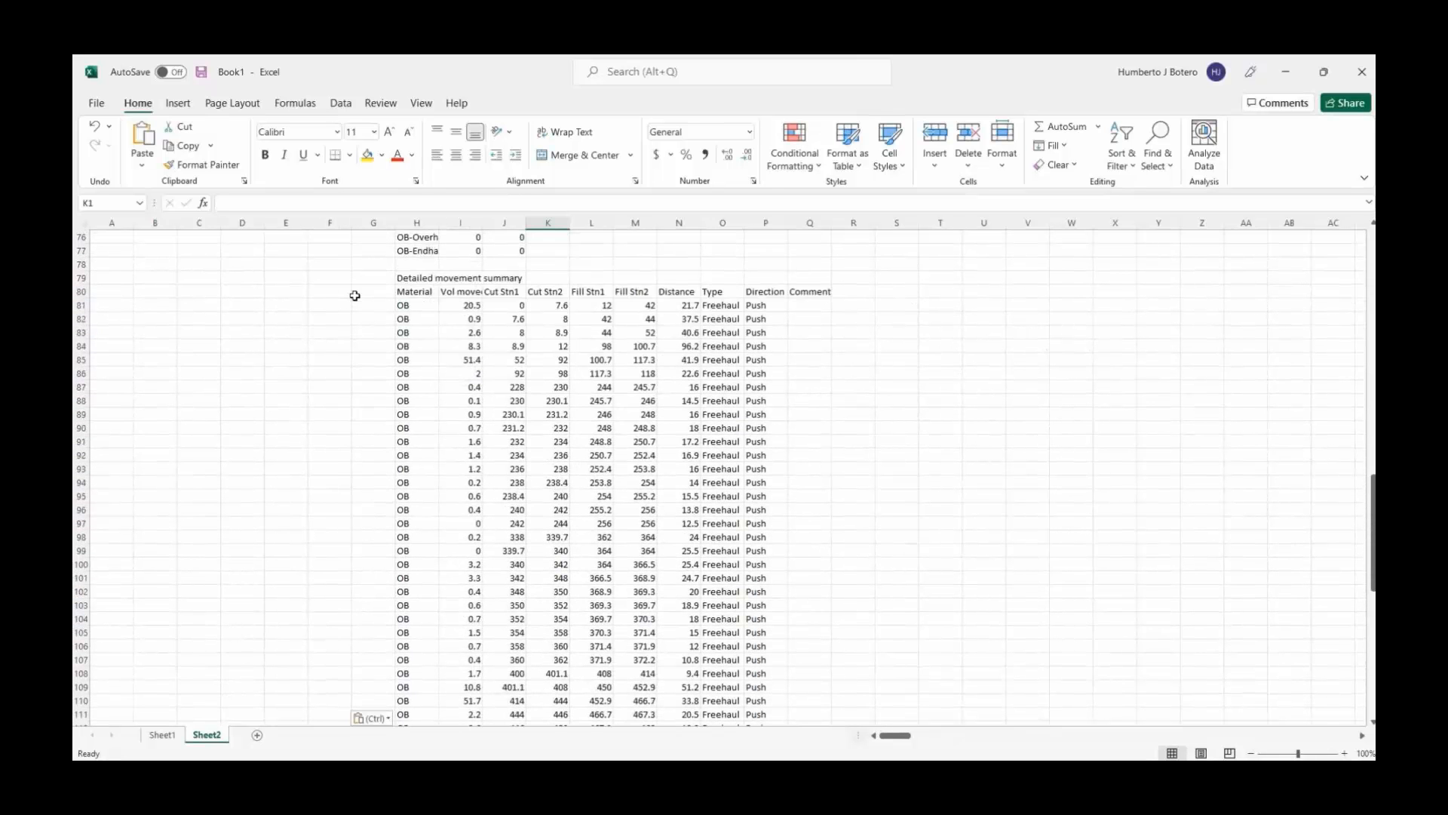
pyautogui.scroll(-3, 354, 296)
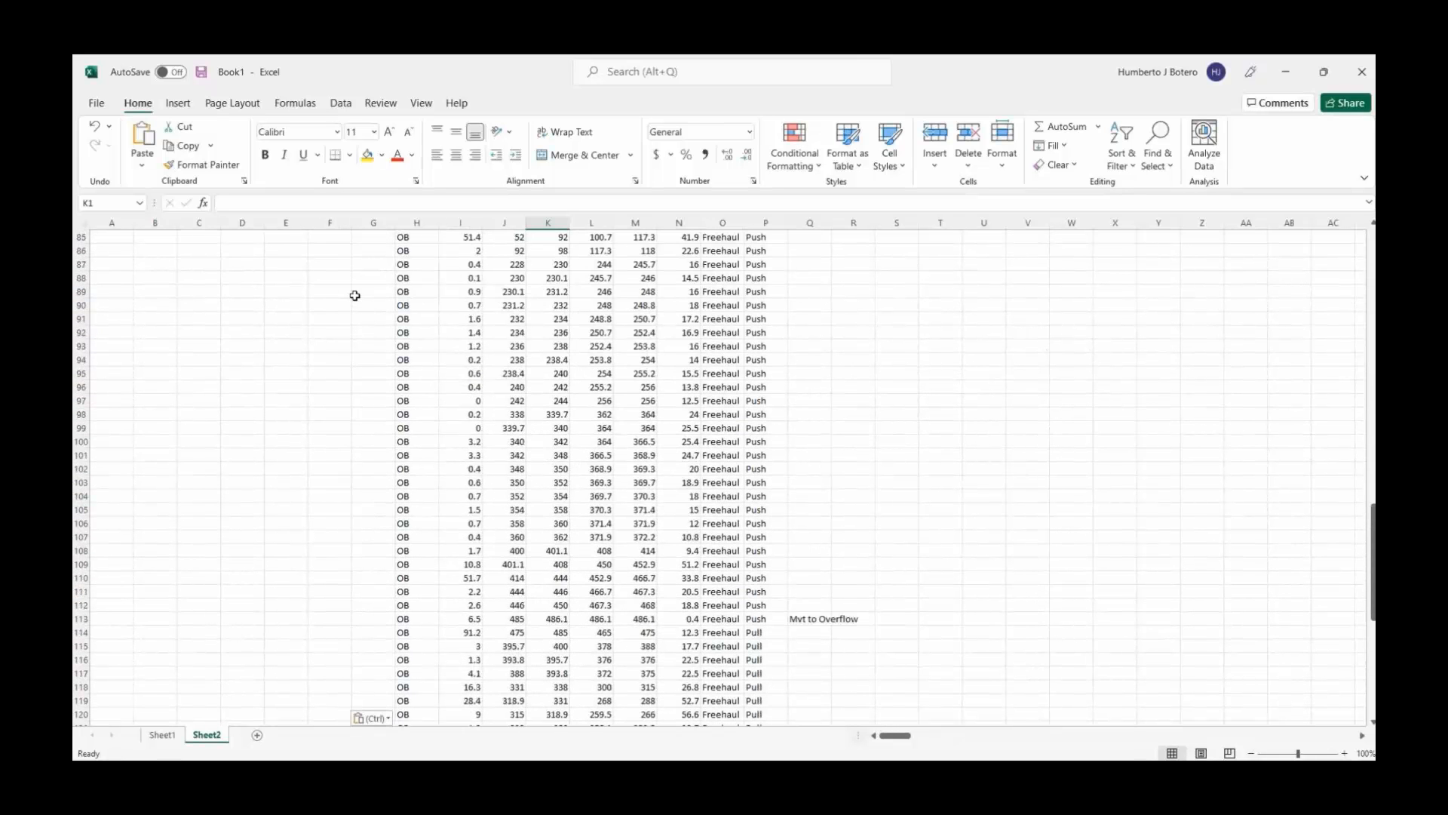
pyautogui.scroll(-14, 354, 295)
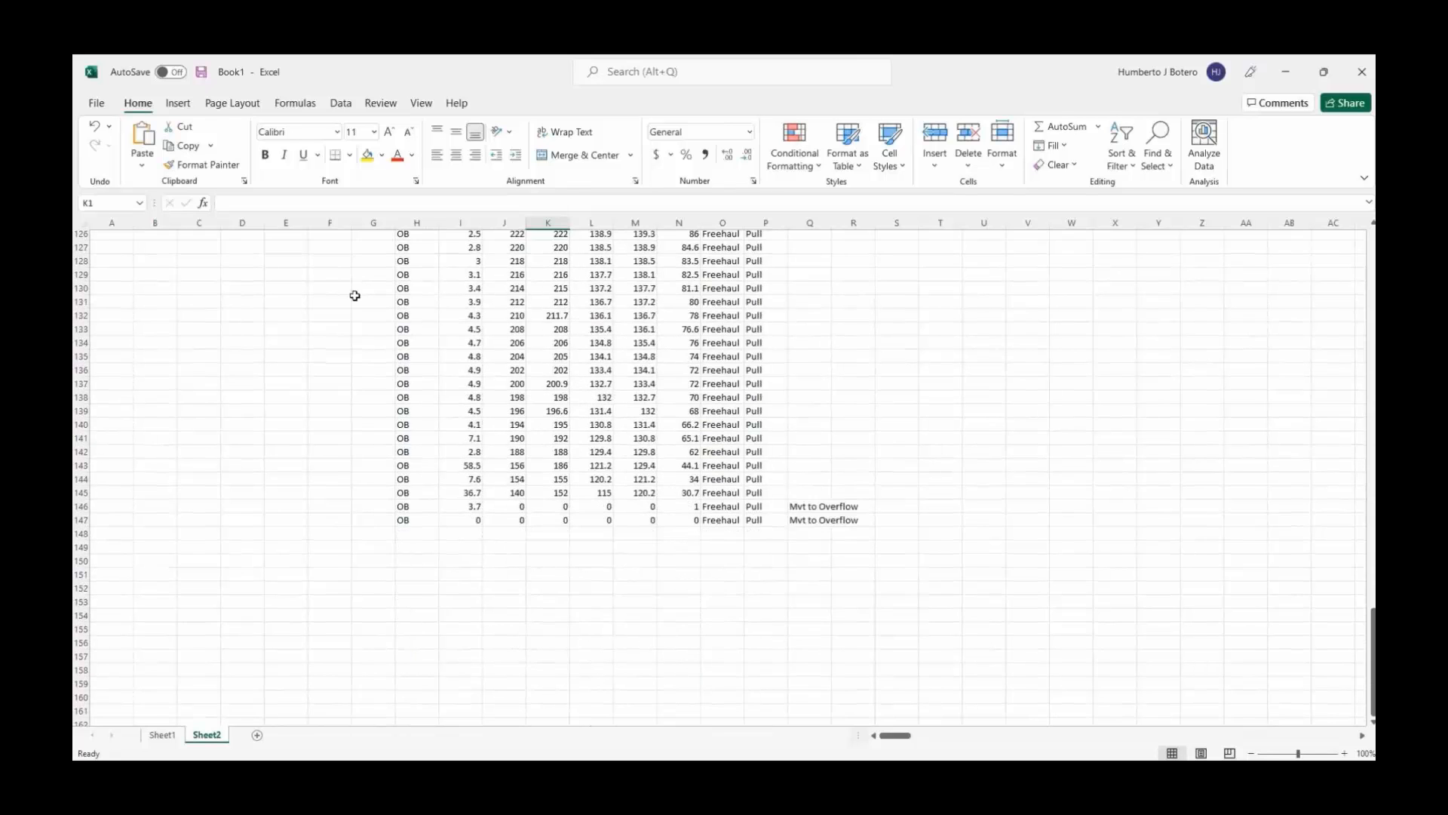
pyautogui.scroll(12, 355, 295)
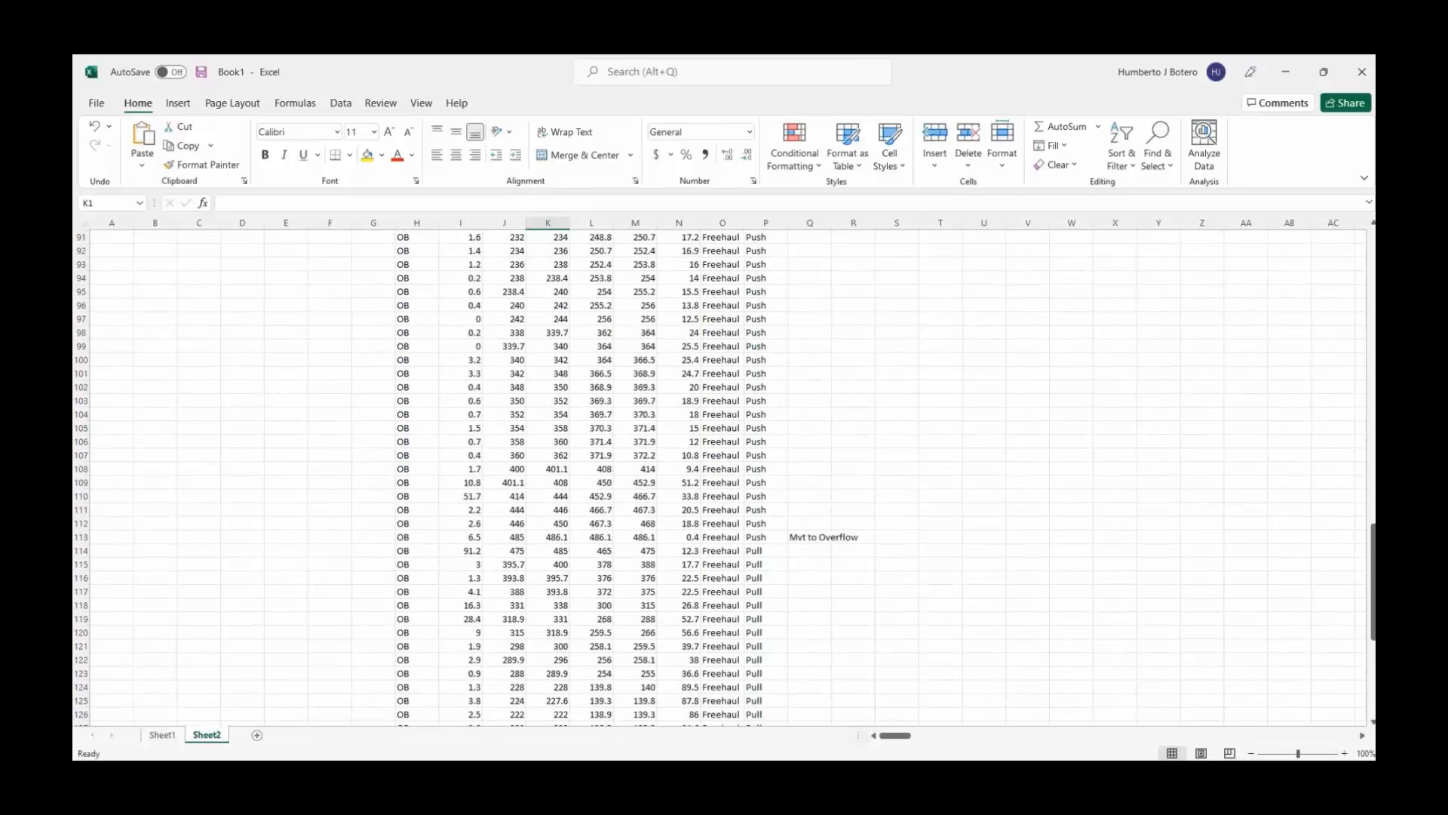
pyautogui.moveTo(825, 774)
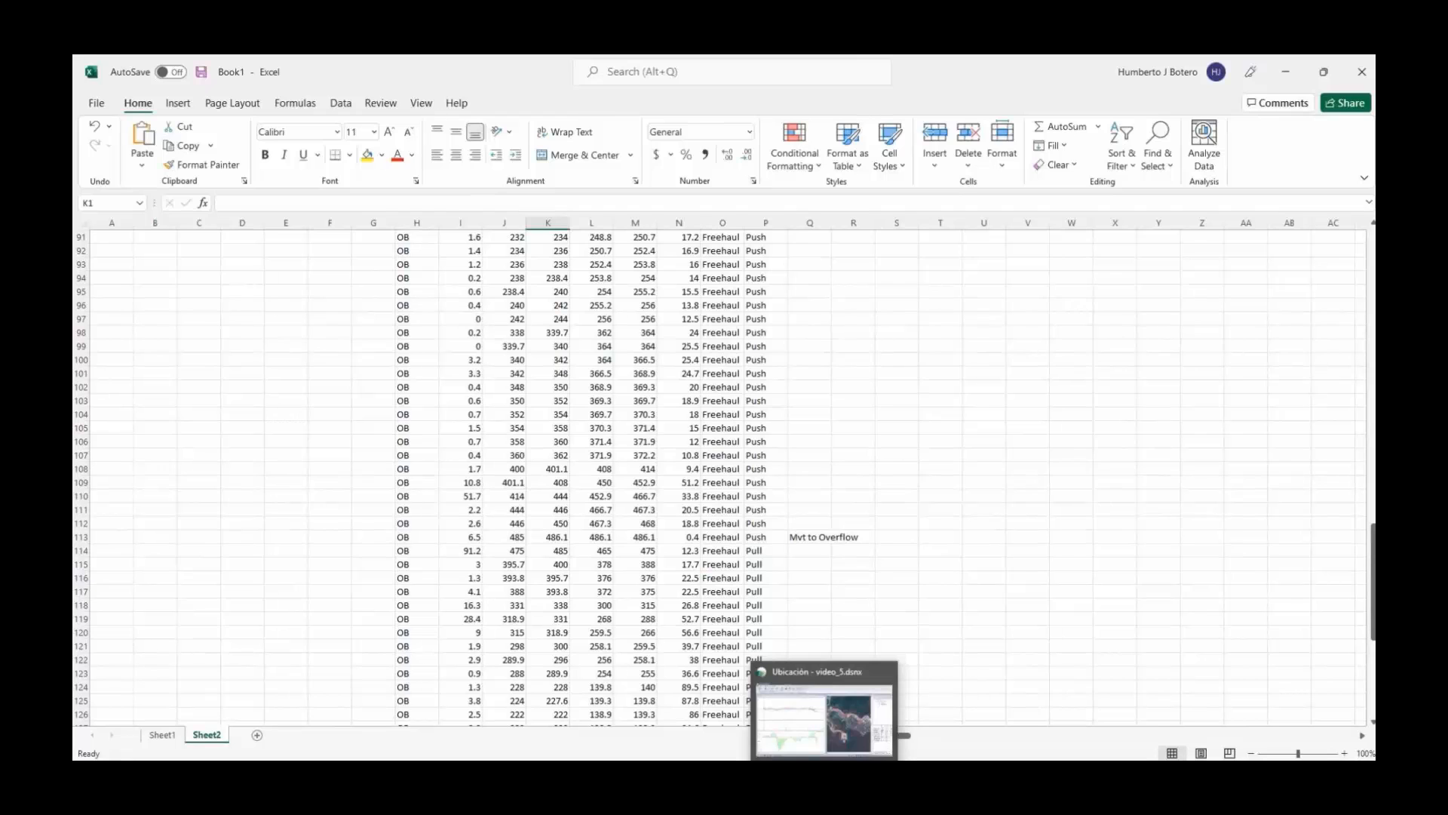
pyautogui.click(824, 721)
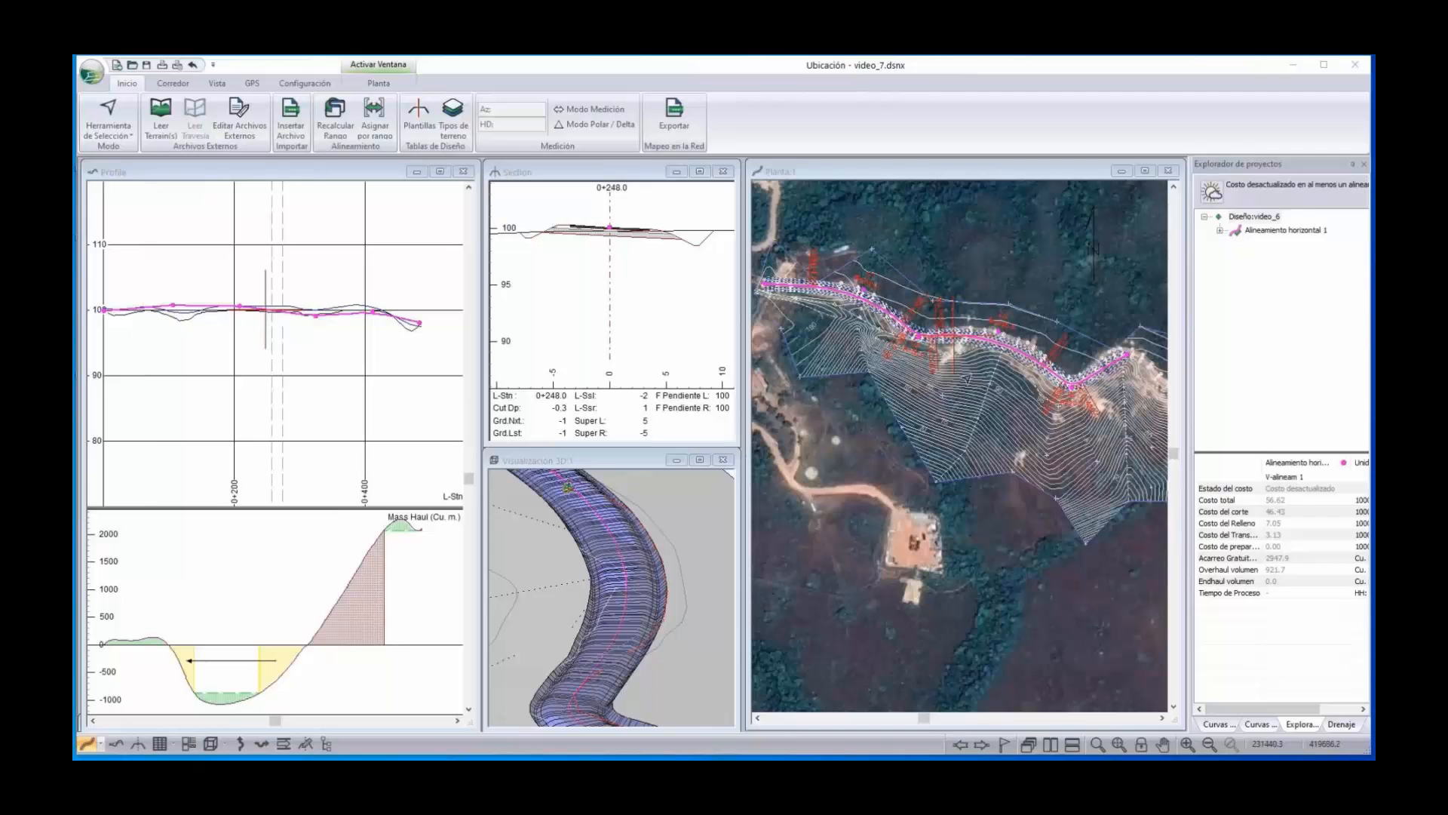
# Bring the road bend around station 0+116.0 into closer view in plan and activate the cross-section window at that station
pyautogui.click(291, 343)
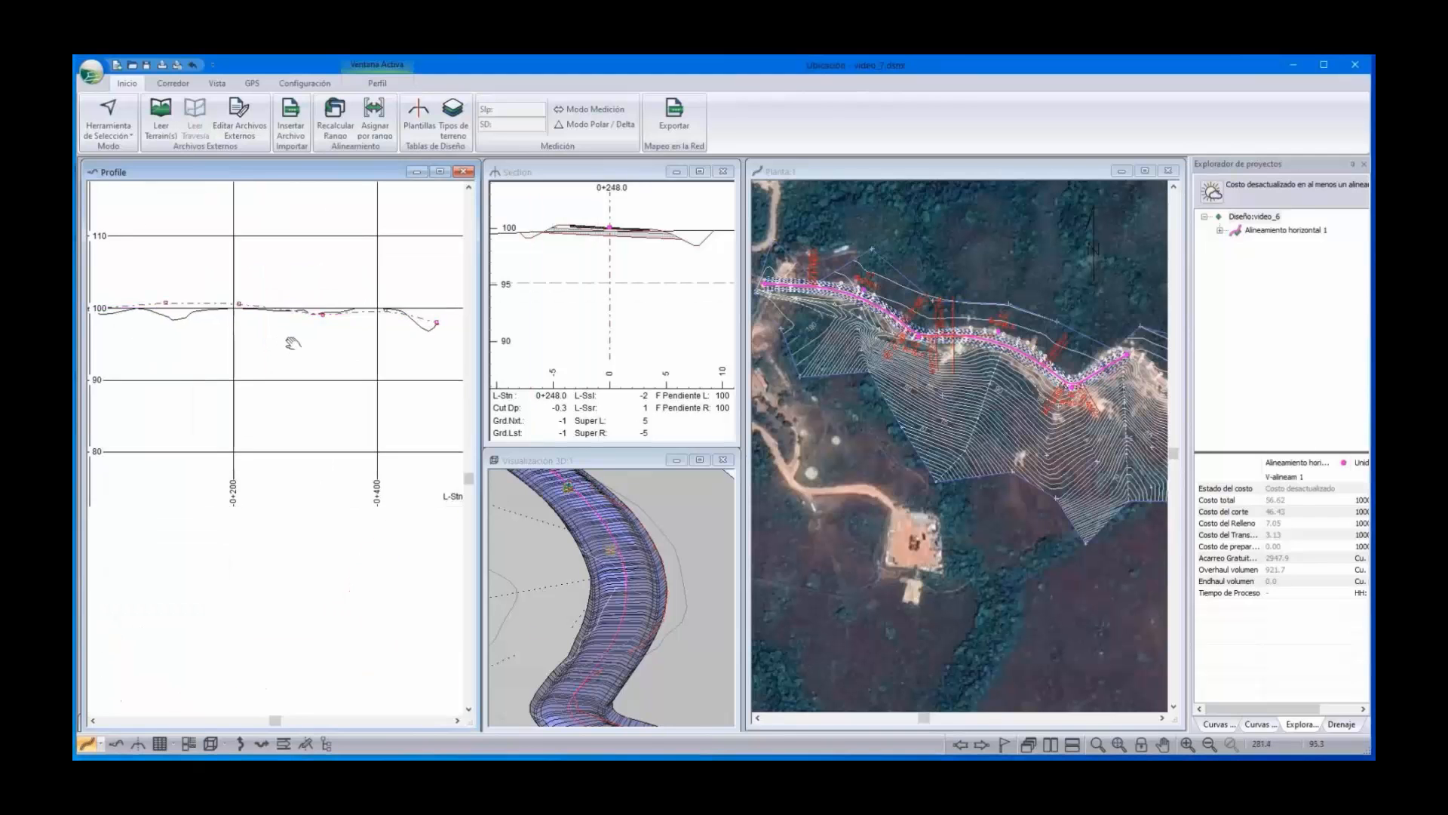
pyautogui.moveTo(292, 343); pyautogui.dragTo(305, 345, button='middle')
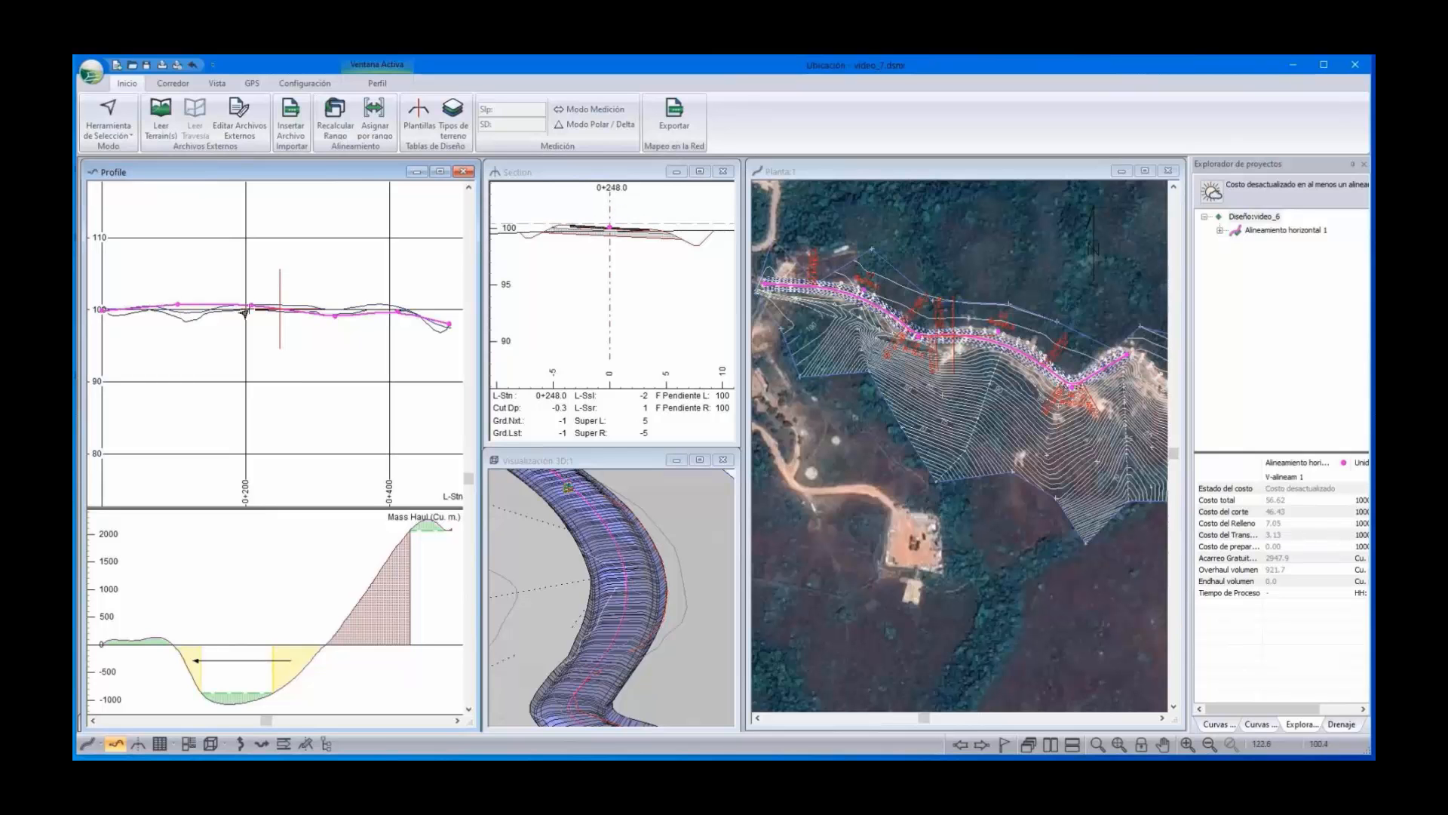
pyautogui.scroll(2, 848, 293)
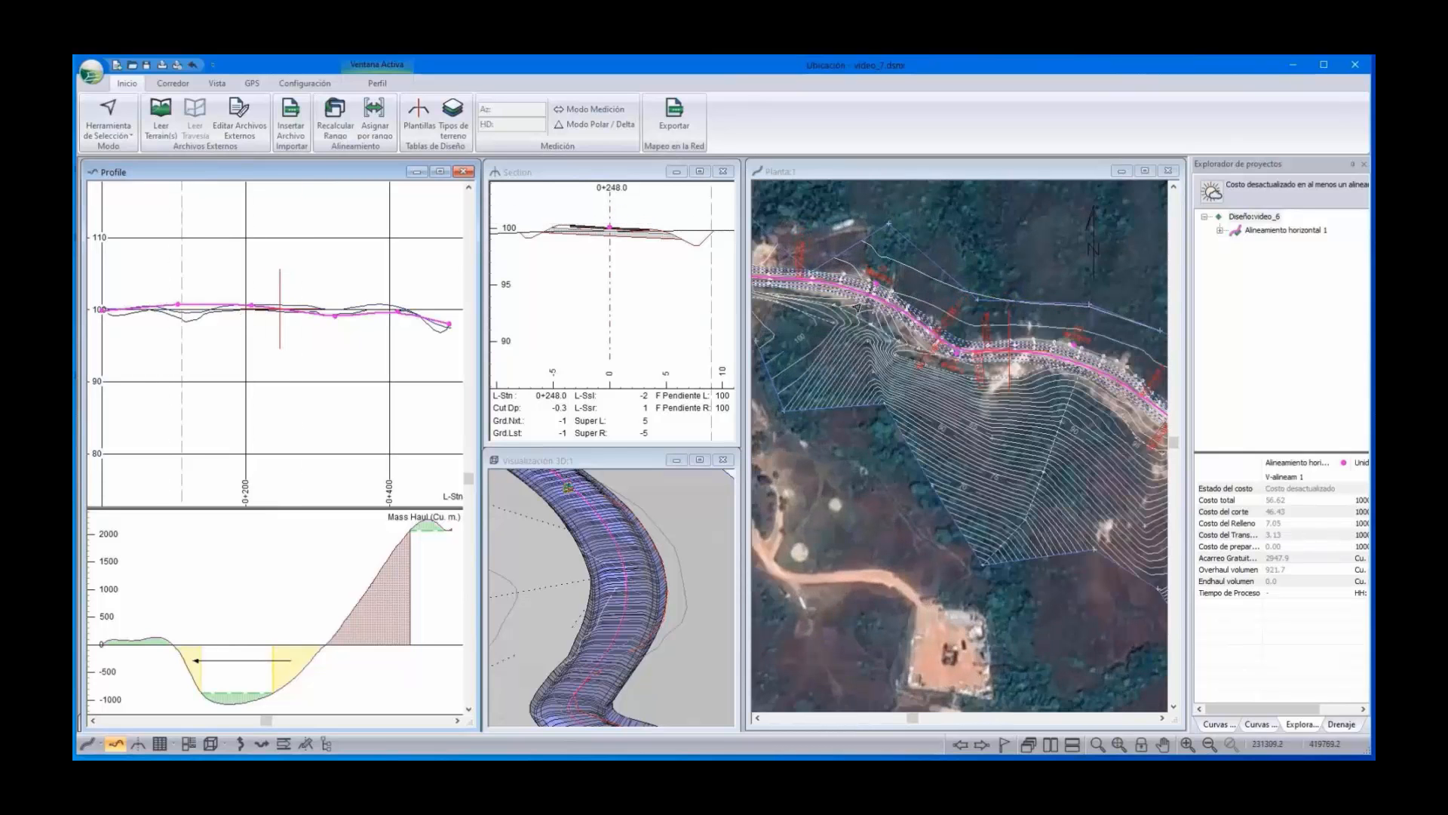
pyautogui.scroll(2, 857, 307)
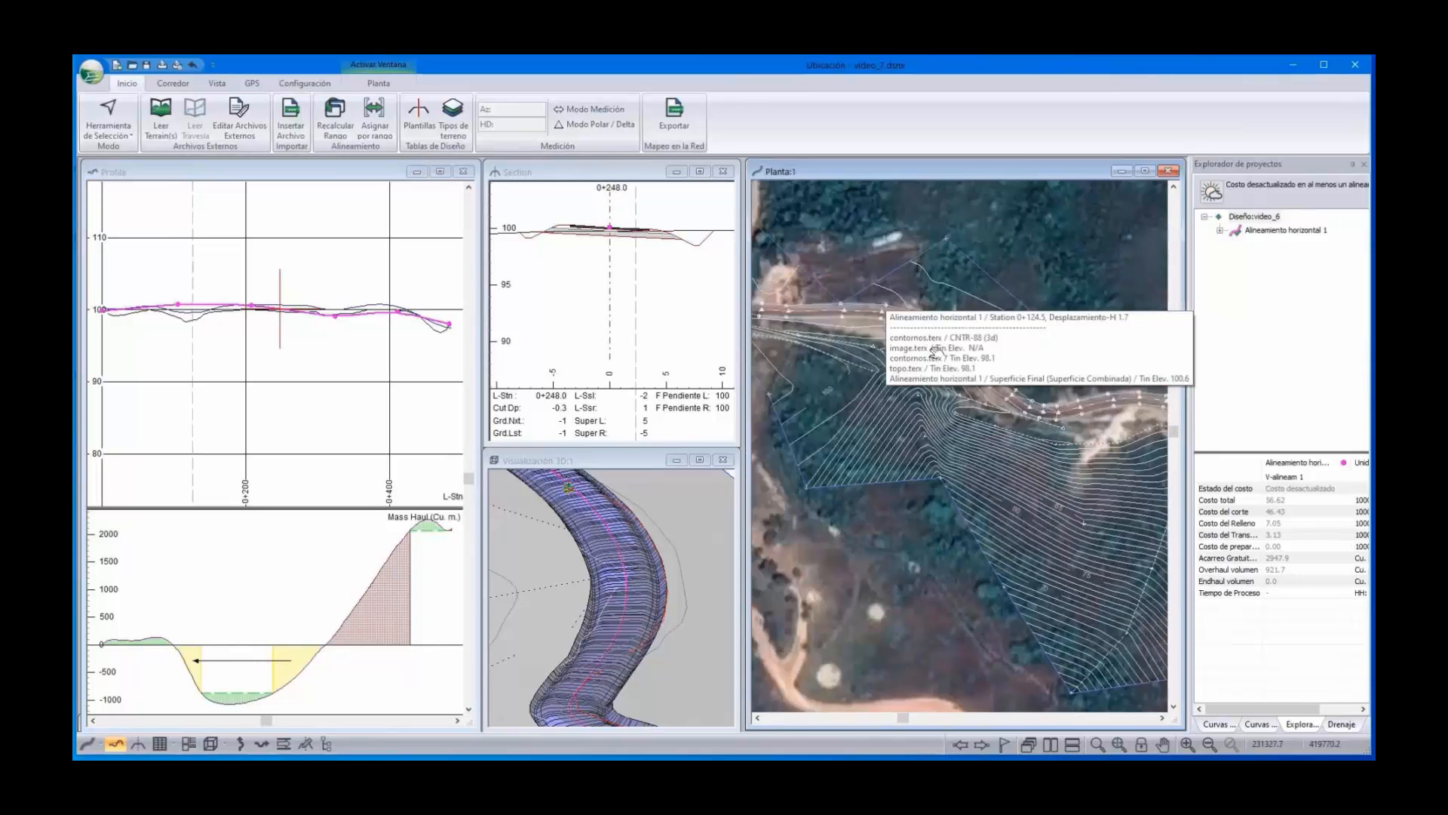
pyautogui.scroll(2, 936, 351)
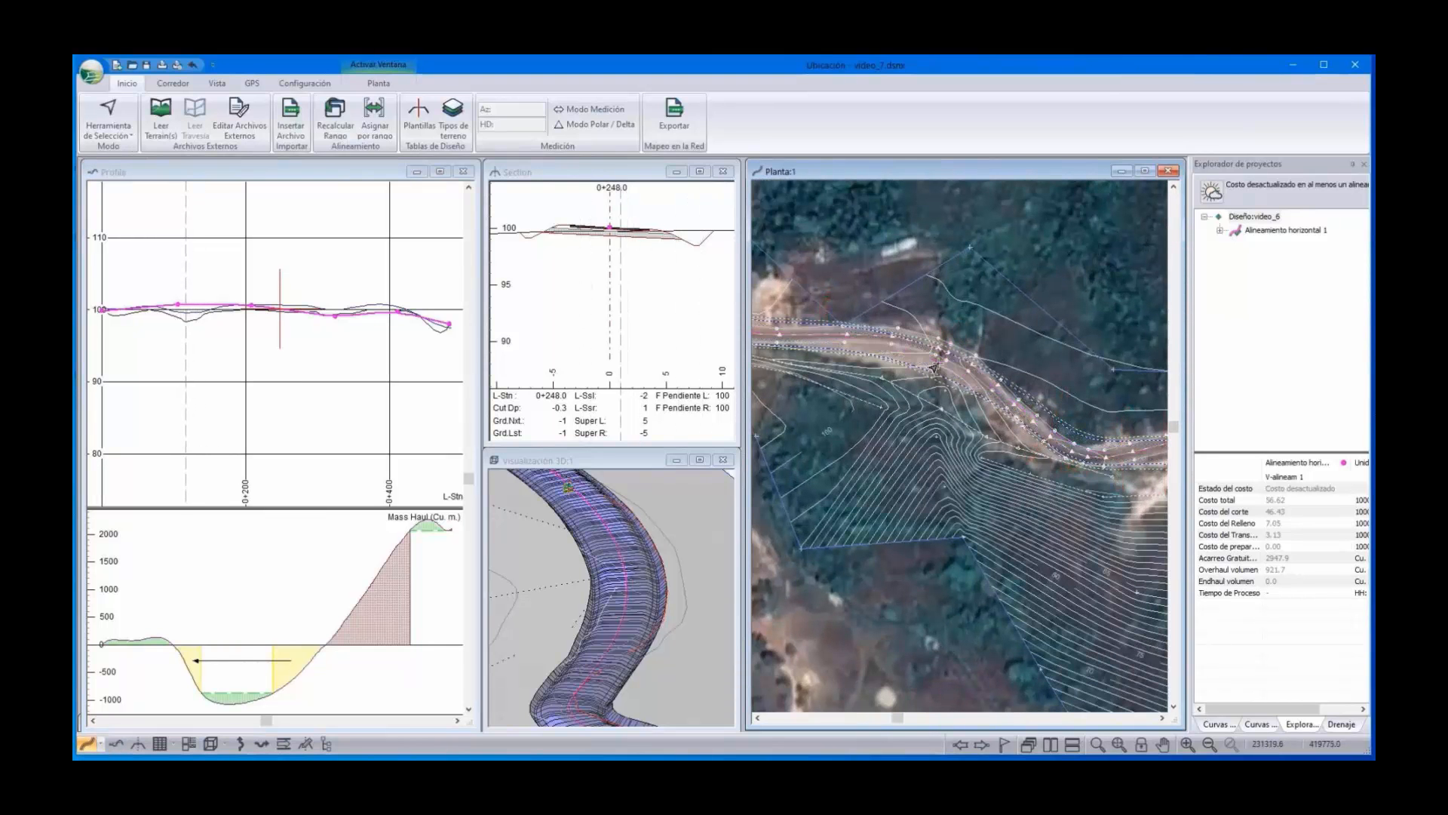
pyautogui.click(685, 259)
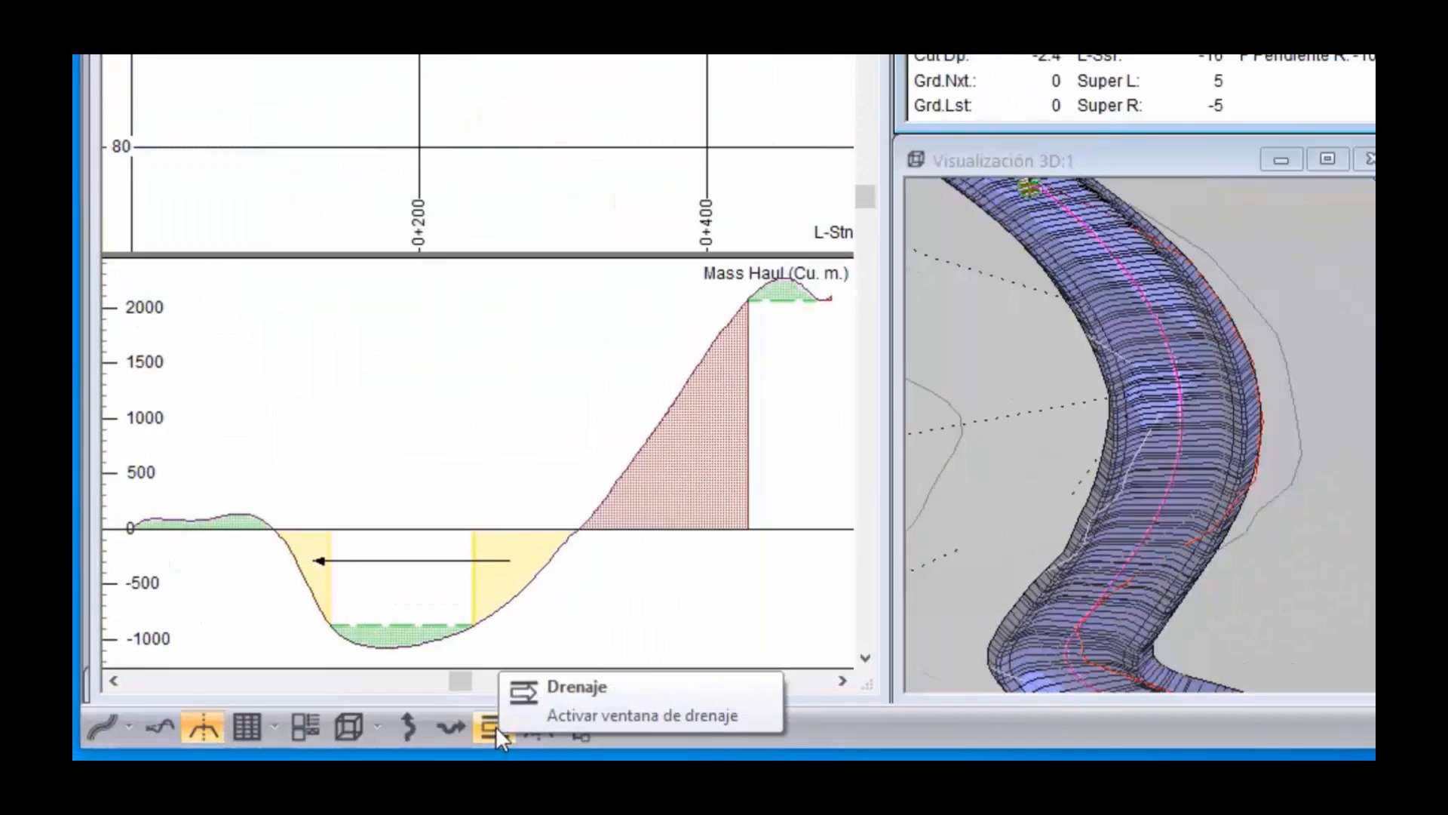
# Activate the drainage window (Drenaje) and add a 500 mm cross drain at station 0+116.0
pyautogui.click(556, 724)
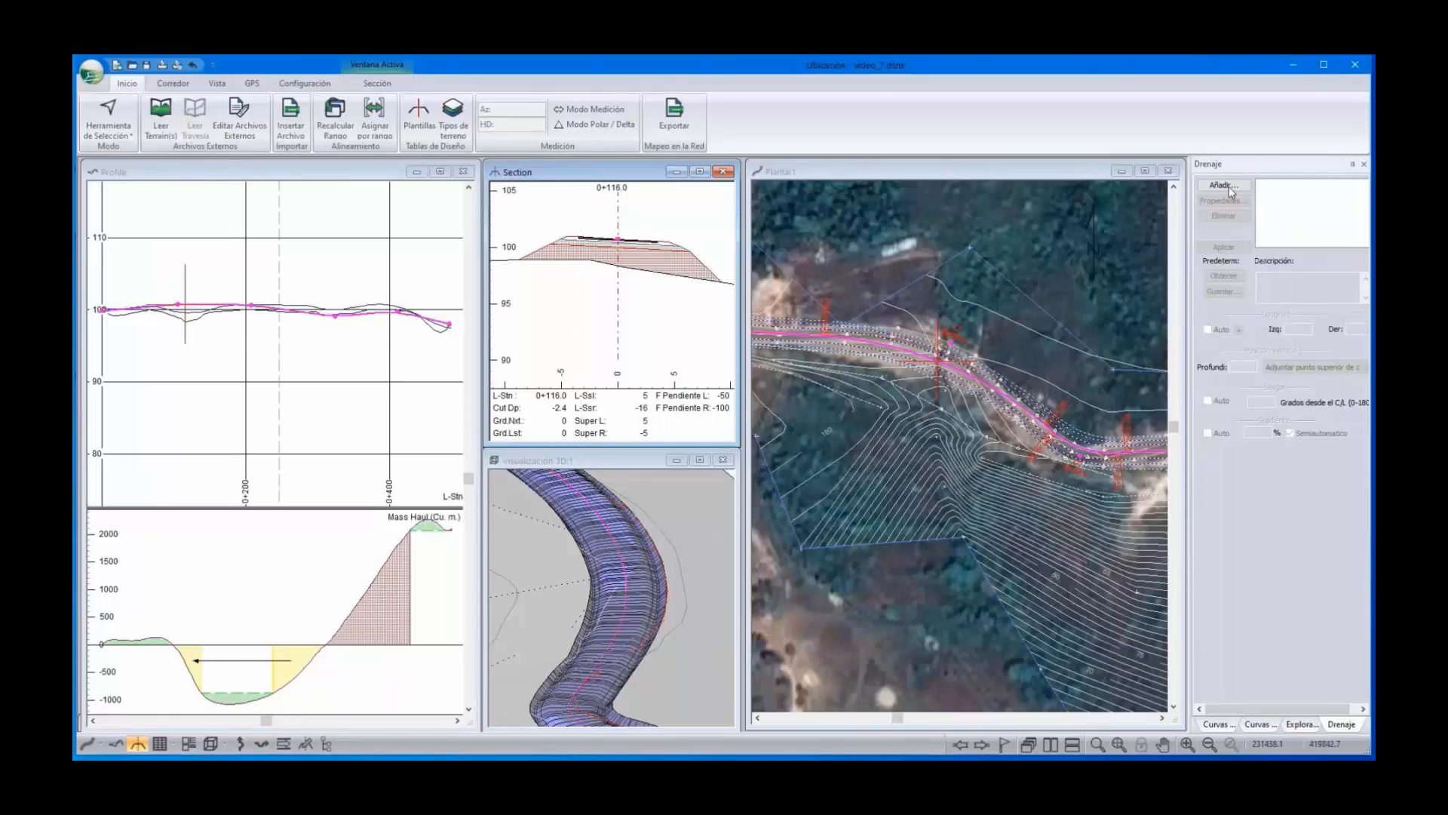
pyautogui.click(1225, 185)
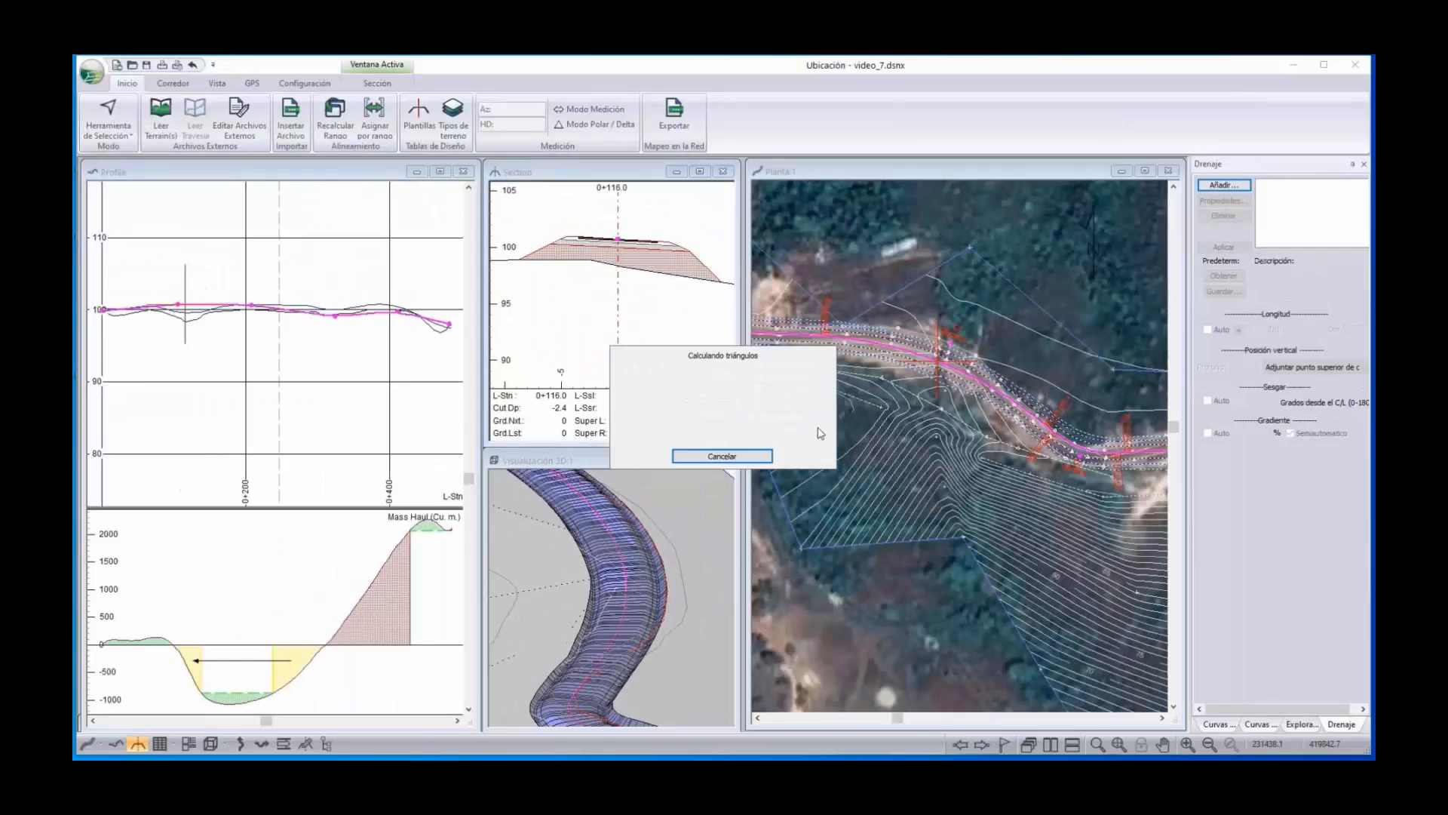
pyautogui.click(850, 438)
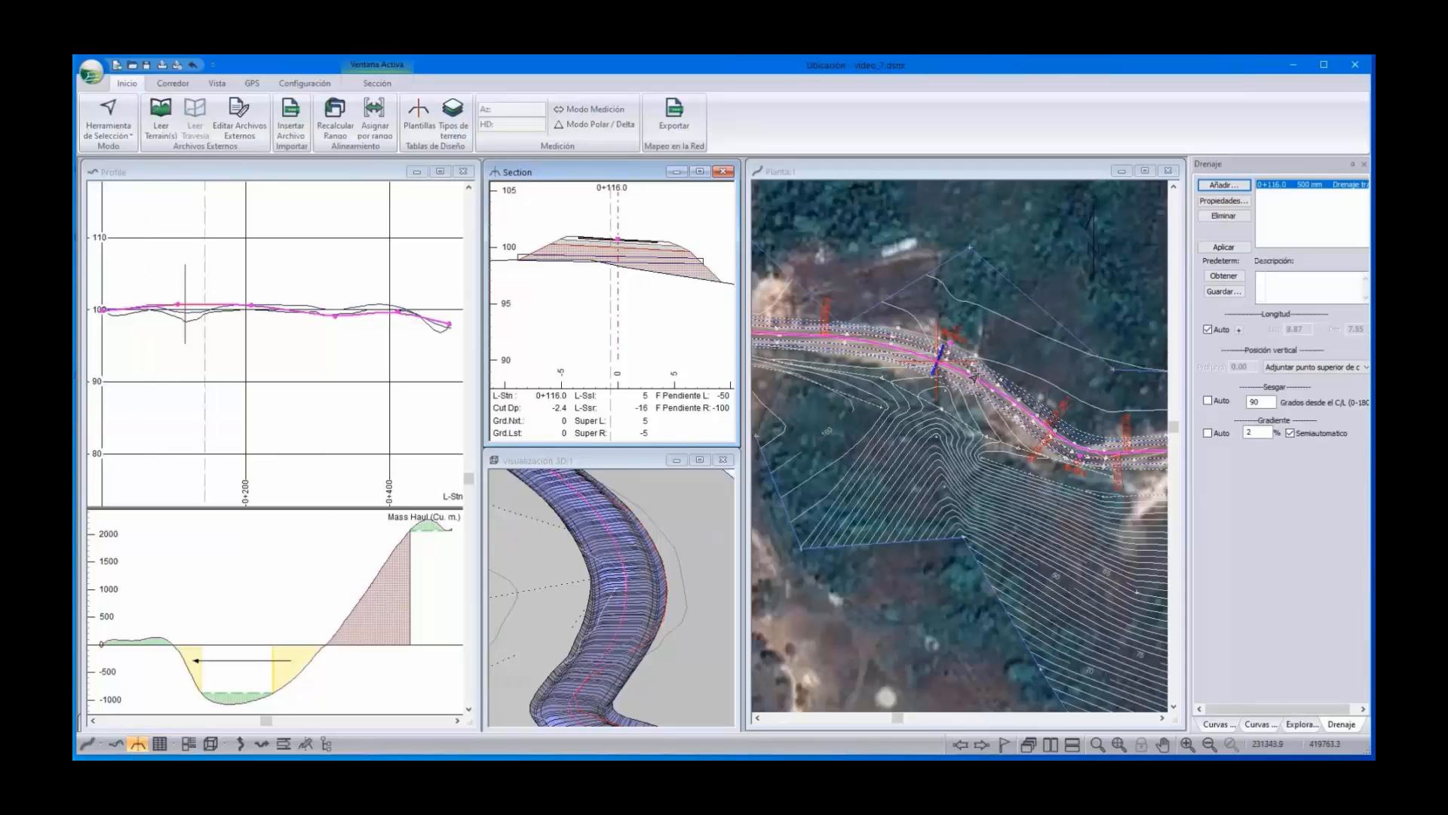
# Turn off the drain's automatic length, set its right length to 9.55, skew to 78 degrees and gradient to 11%, and inspect it
pyautogui.scroll(3, 932, 367)
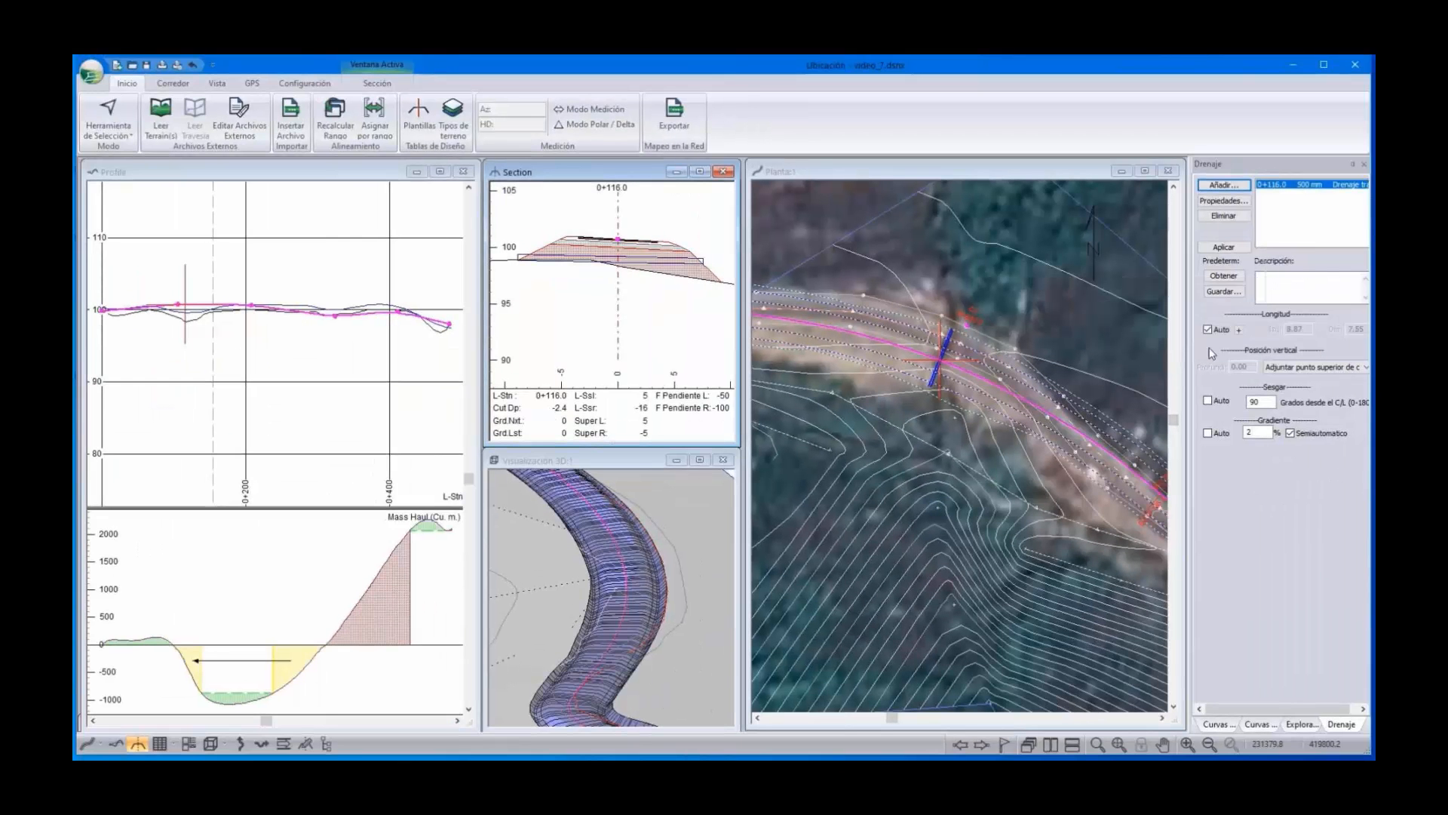
pyautogui.click(1207, 329)
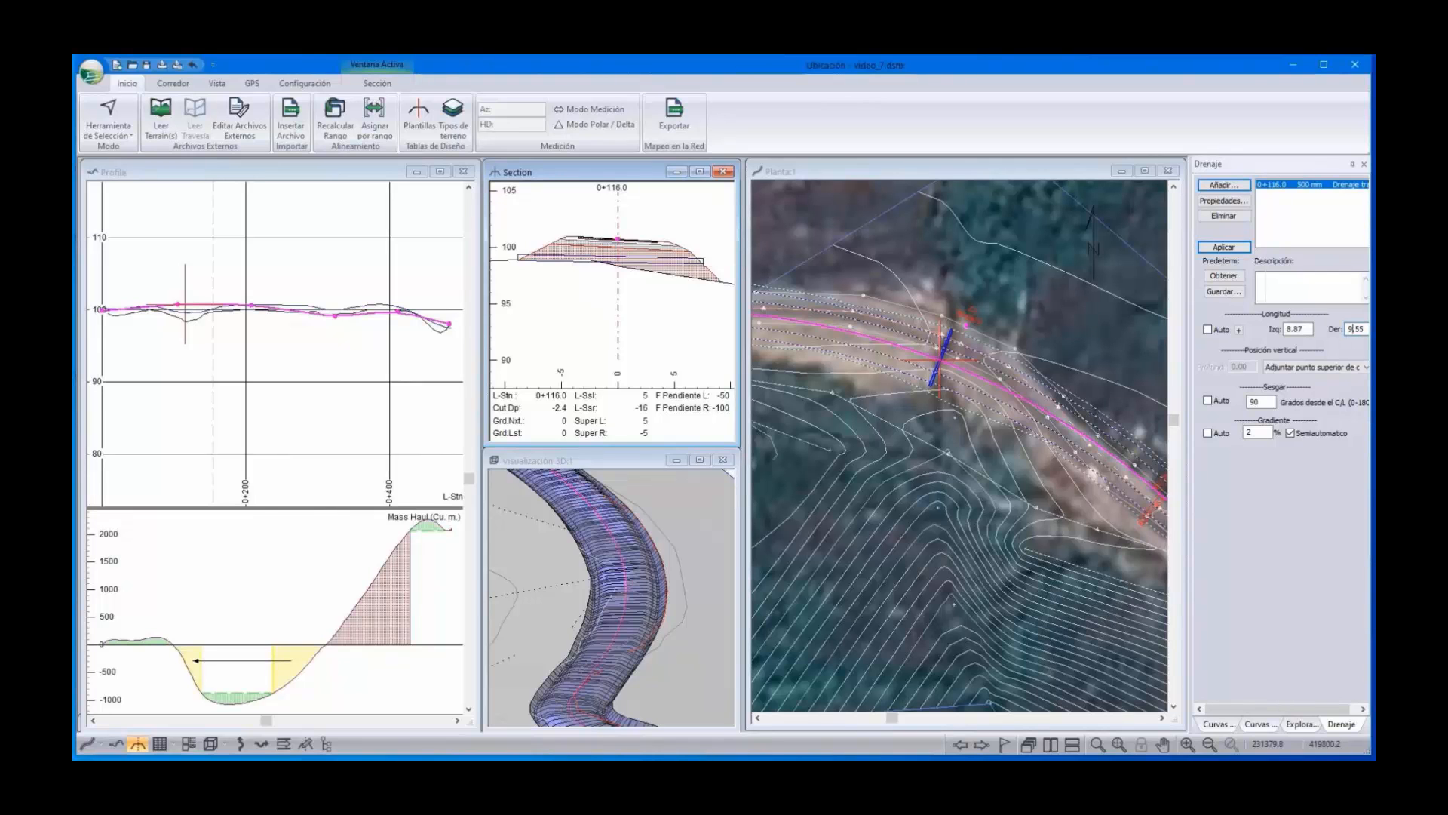
pyautogui.click(1266, 402)
pyautogui.click(1224, 247)
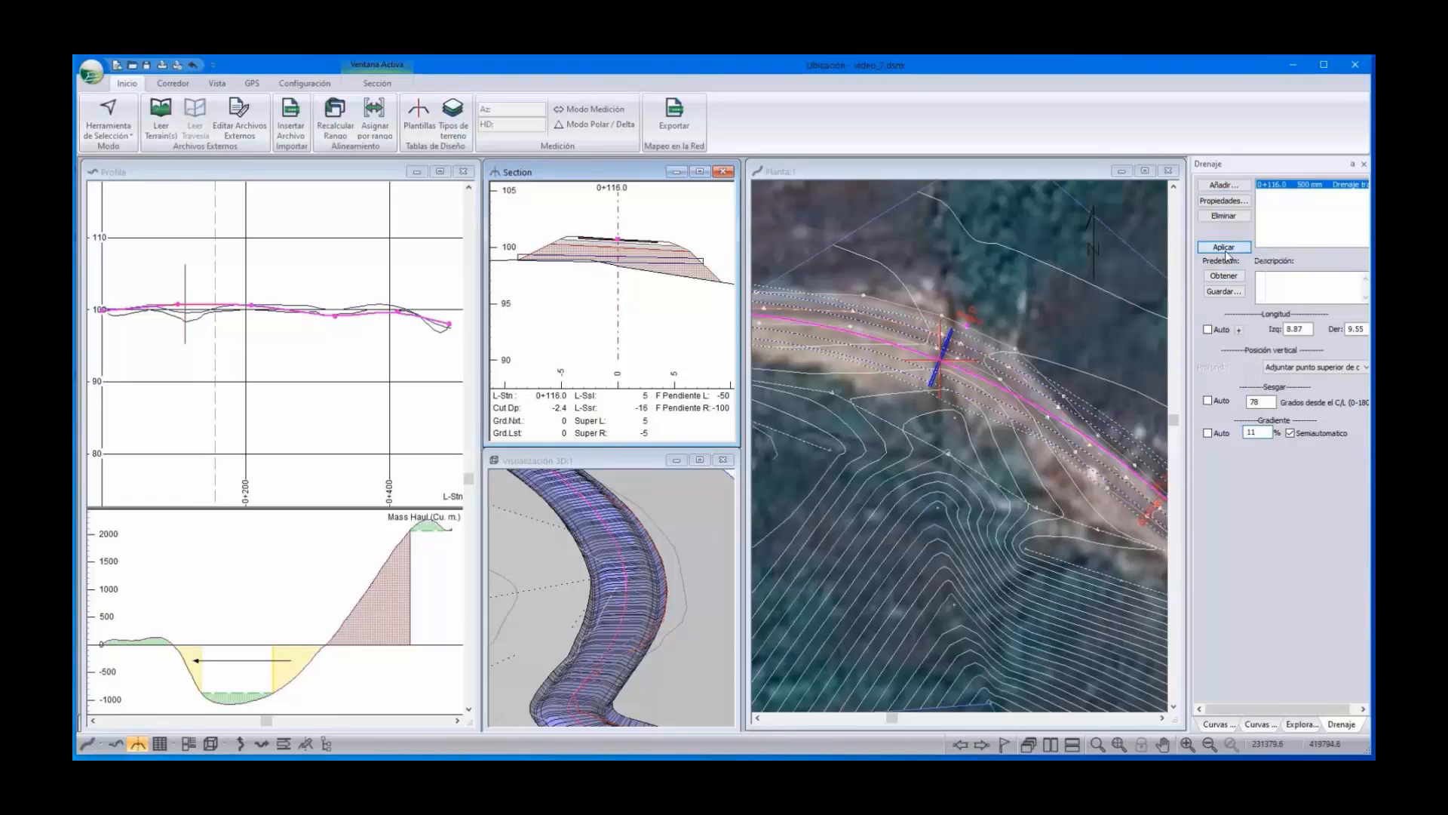
pyautogui.scroll(2, 954, 364)
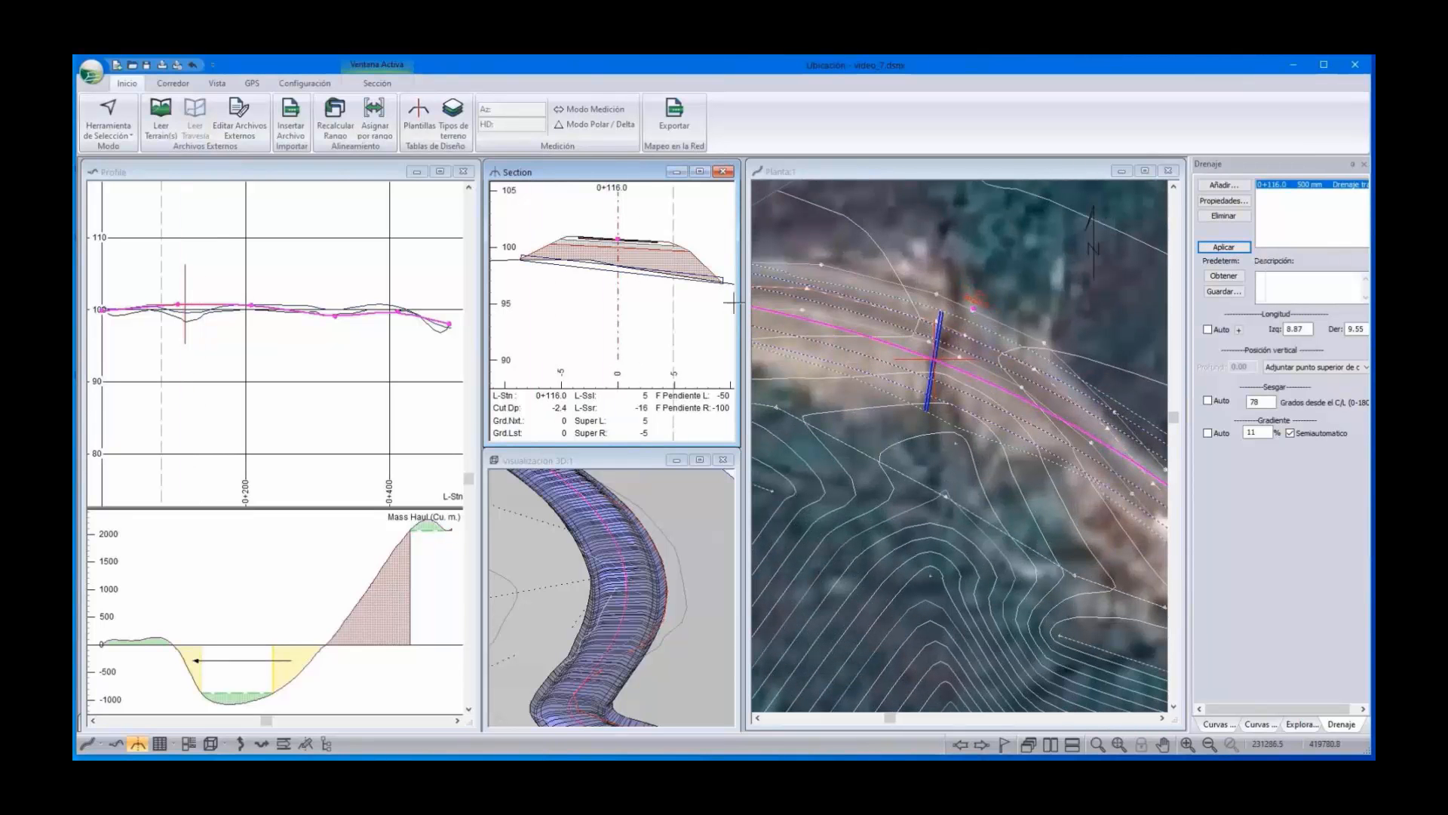
pyautogui.scroll(-1, 702, 300)
pyautogui.moveTo(700, 298); pyautogui.dragTo(708, 278, button='middle')
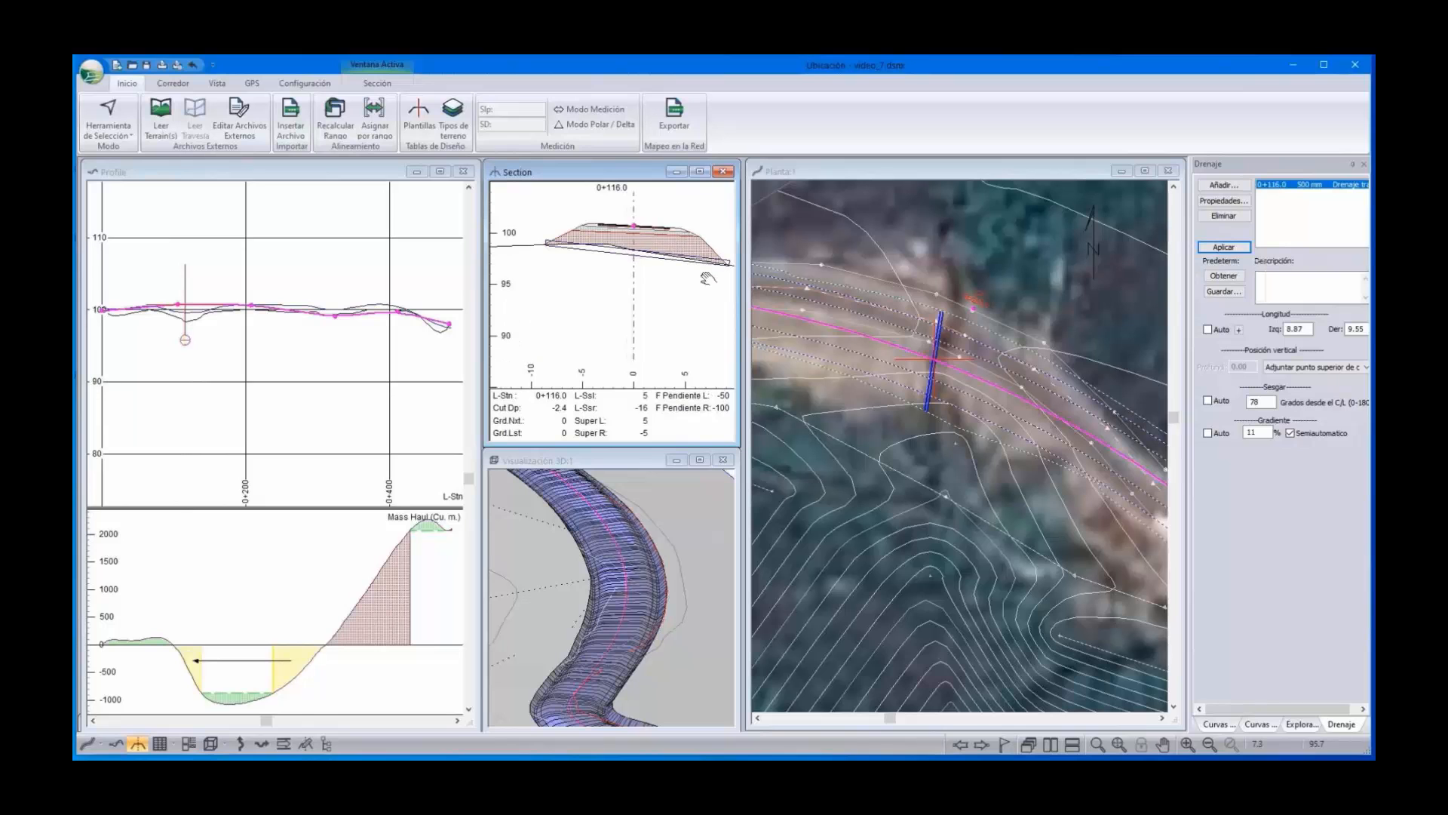
pyautogui.scroll(2, 707, 279)
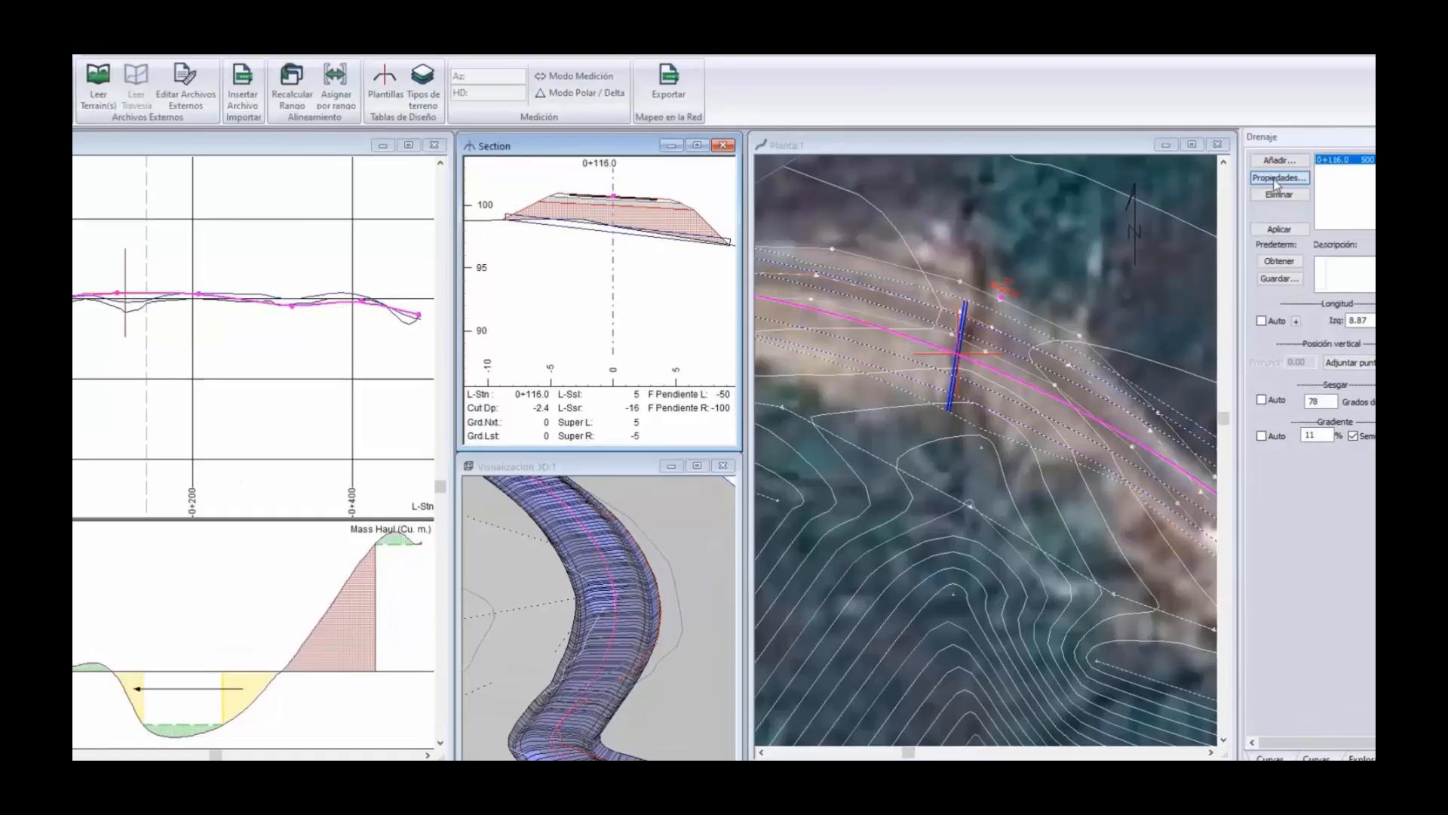
# Change the diameter of the cross drain at station 0+116.0 to 600 mm, keeping the Tubo circular shape
pyautogui.click(1222, 202)
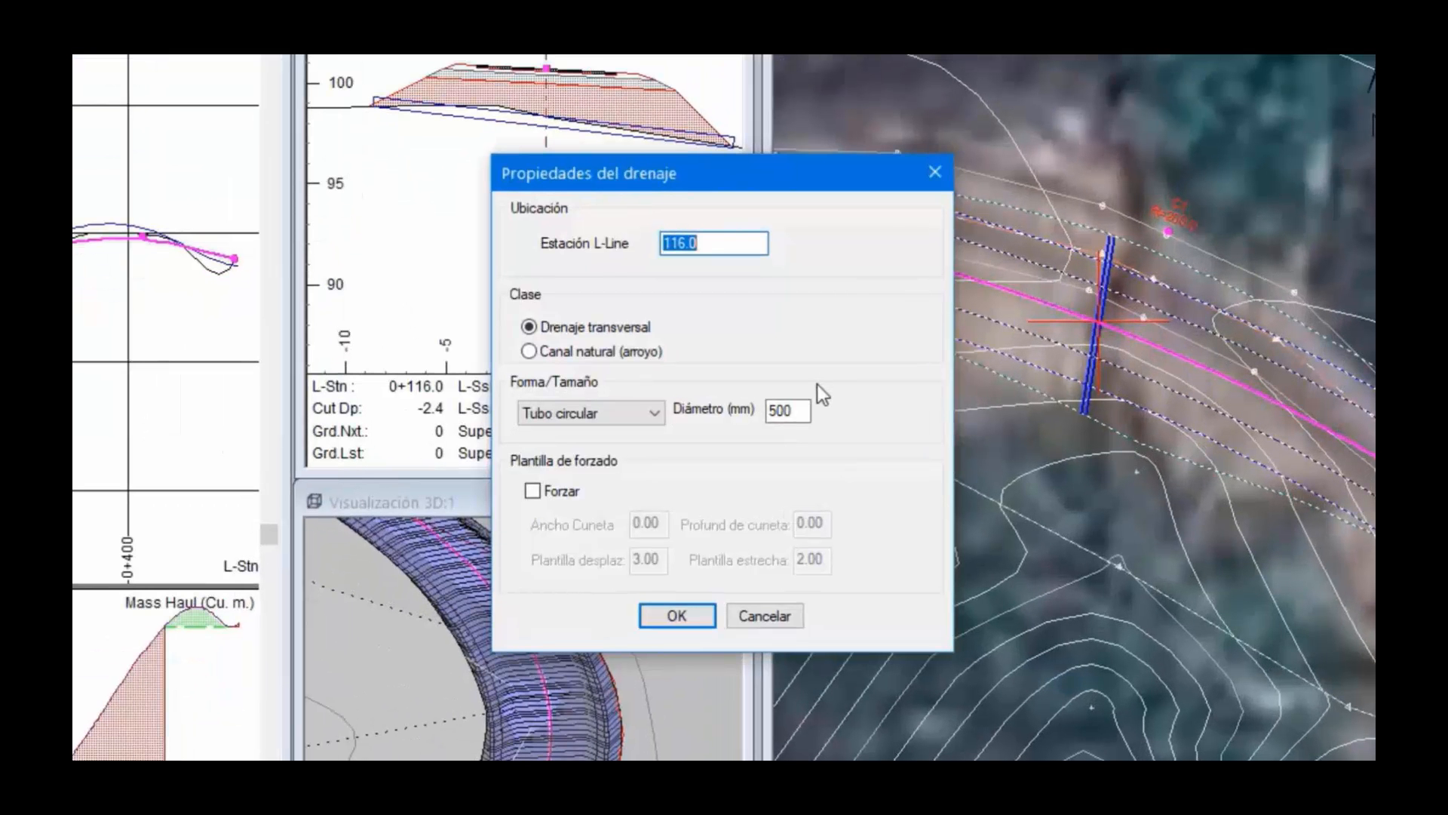
pyautogui.click(805, 410)
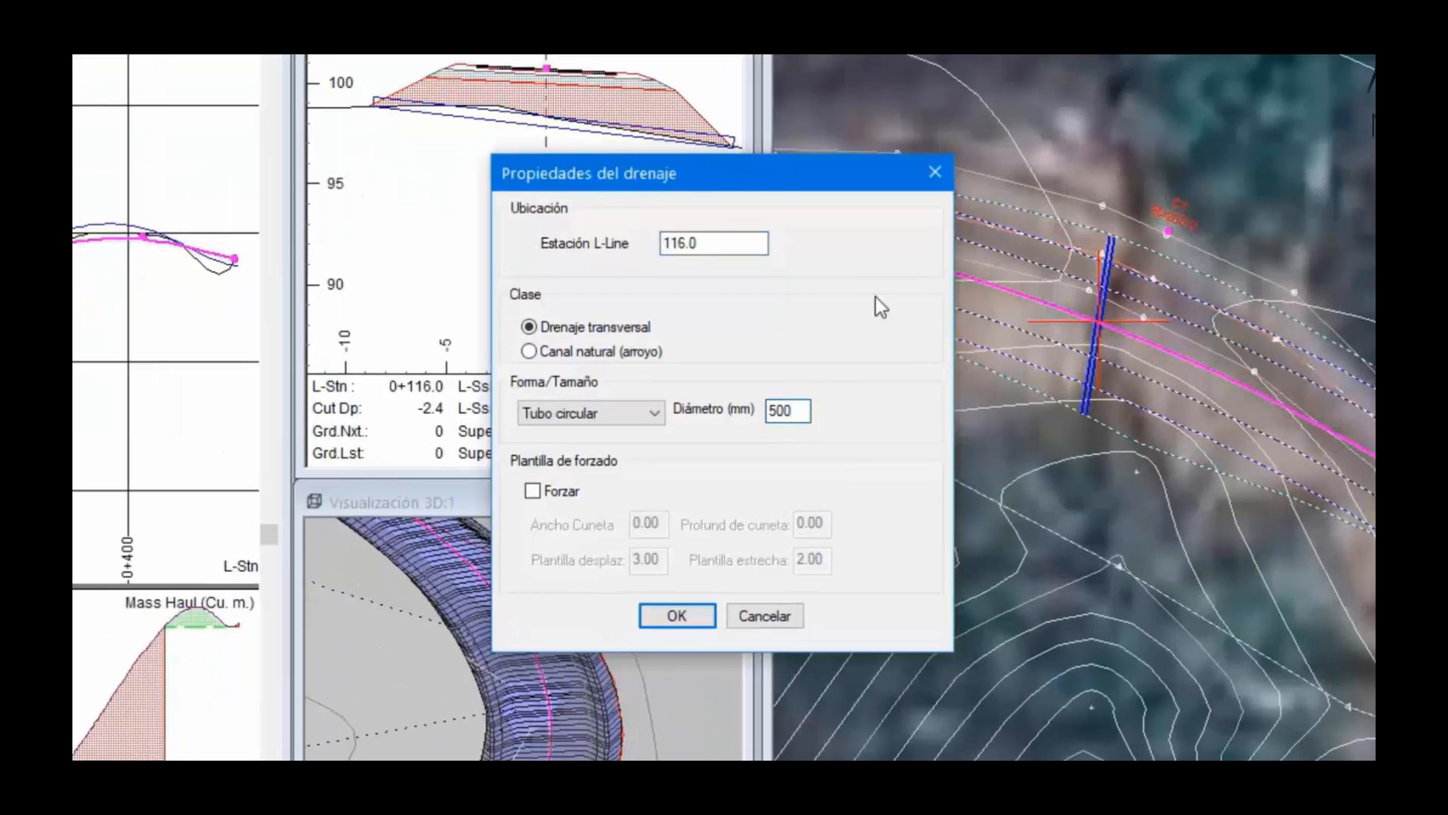
pyautogui.press('Home')
pyautogui.write('6')
pyautogui.press('Delete')
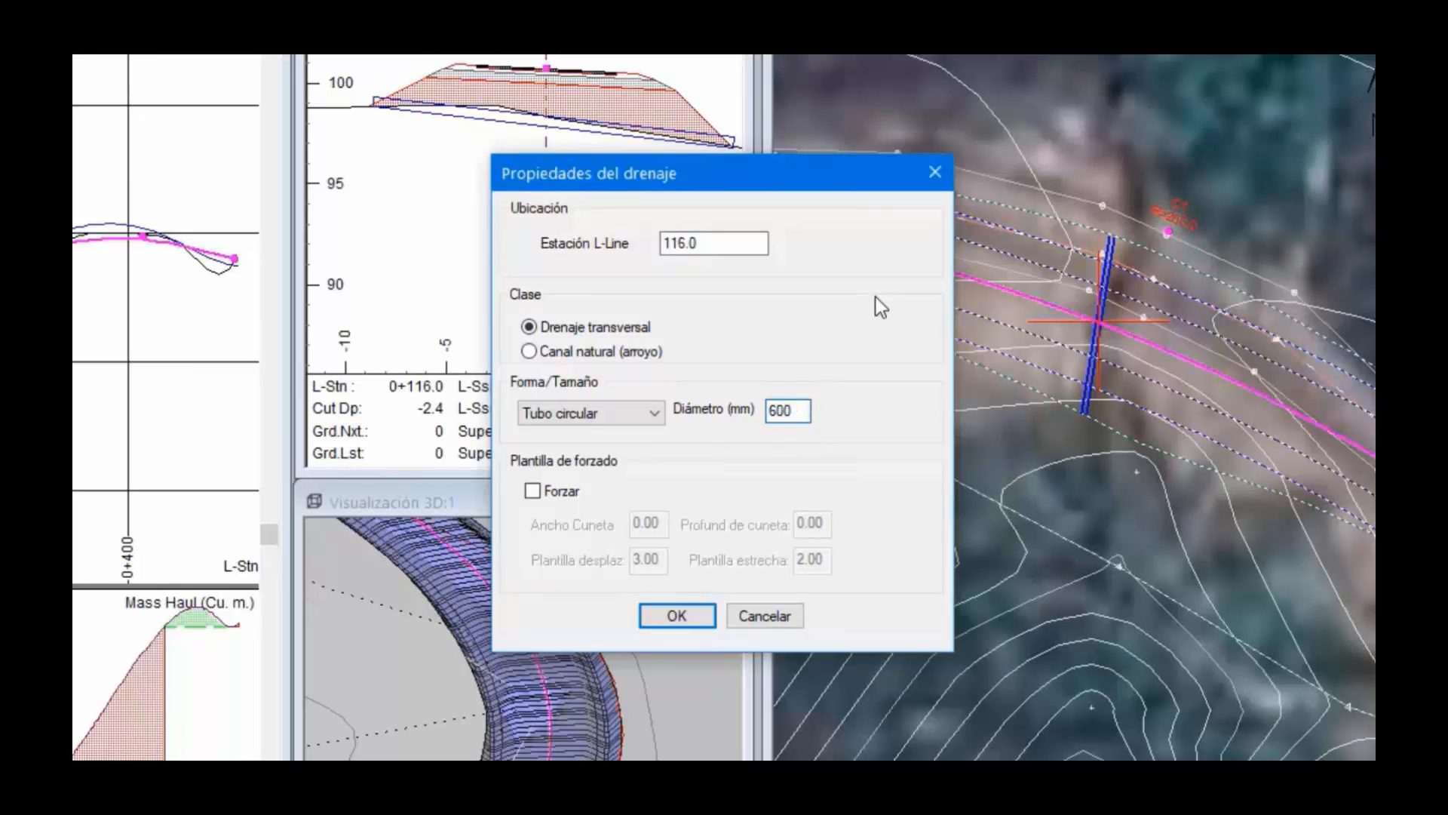
pyautogui.click(654, 412)
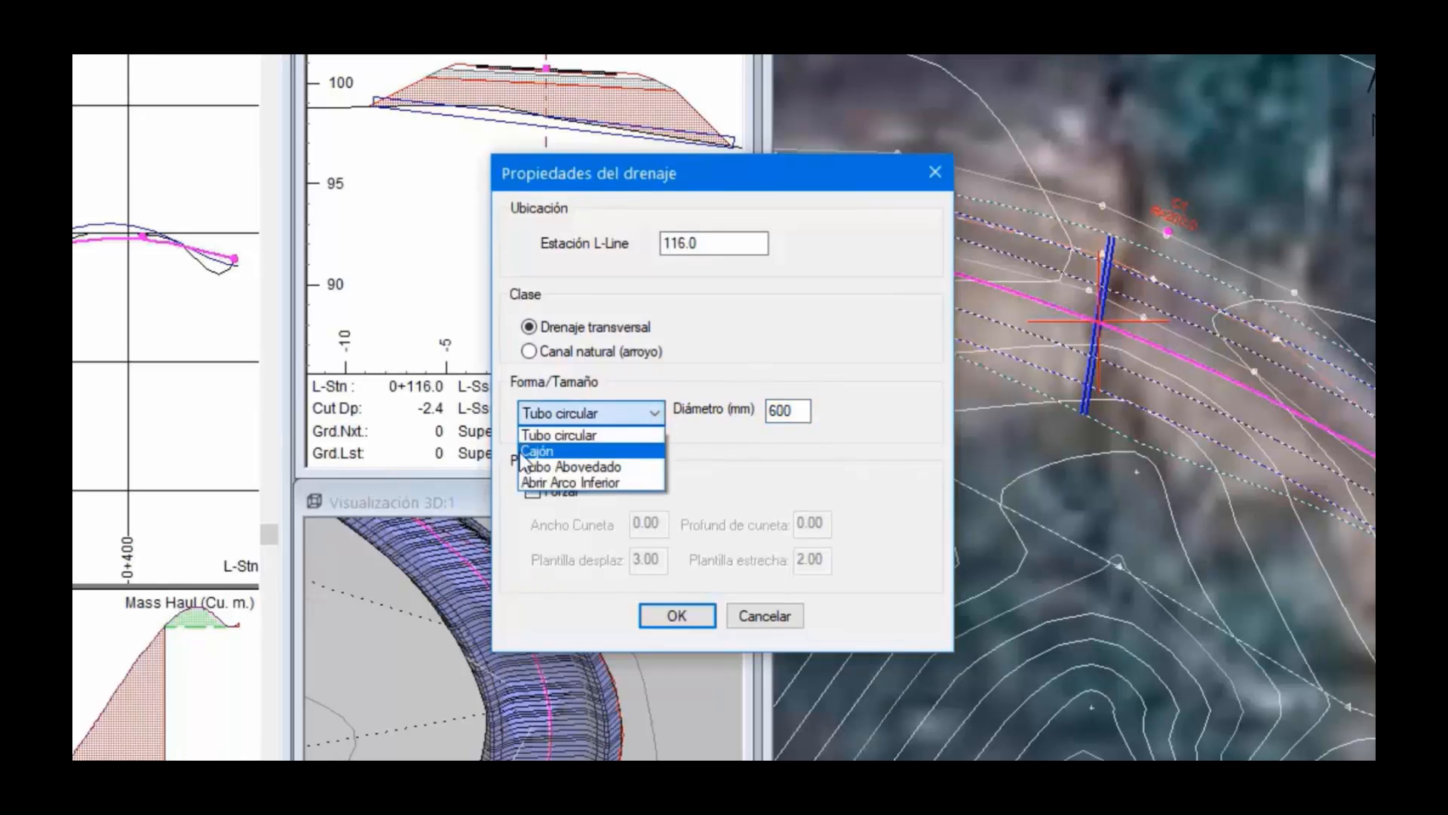
pyautogui.click(859, 411)
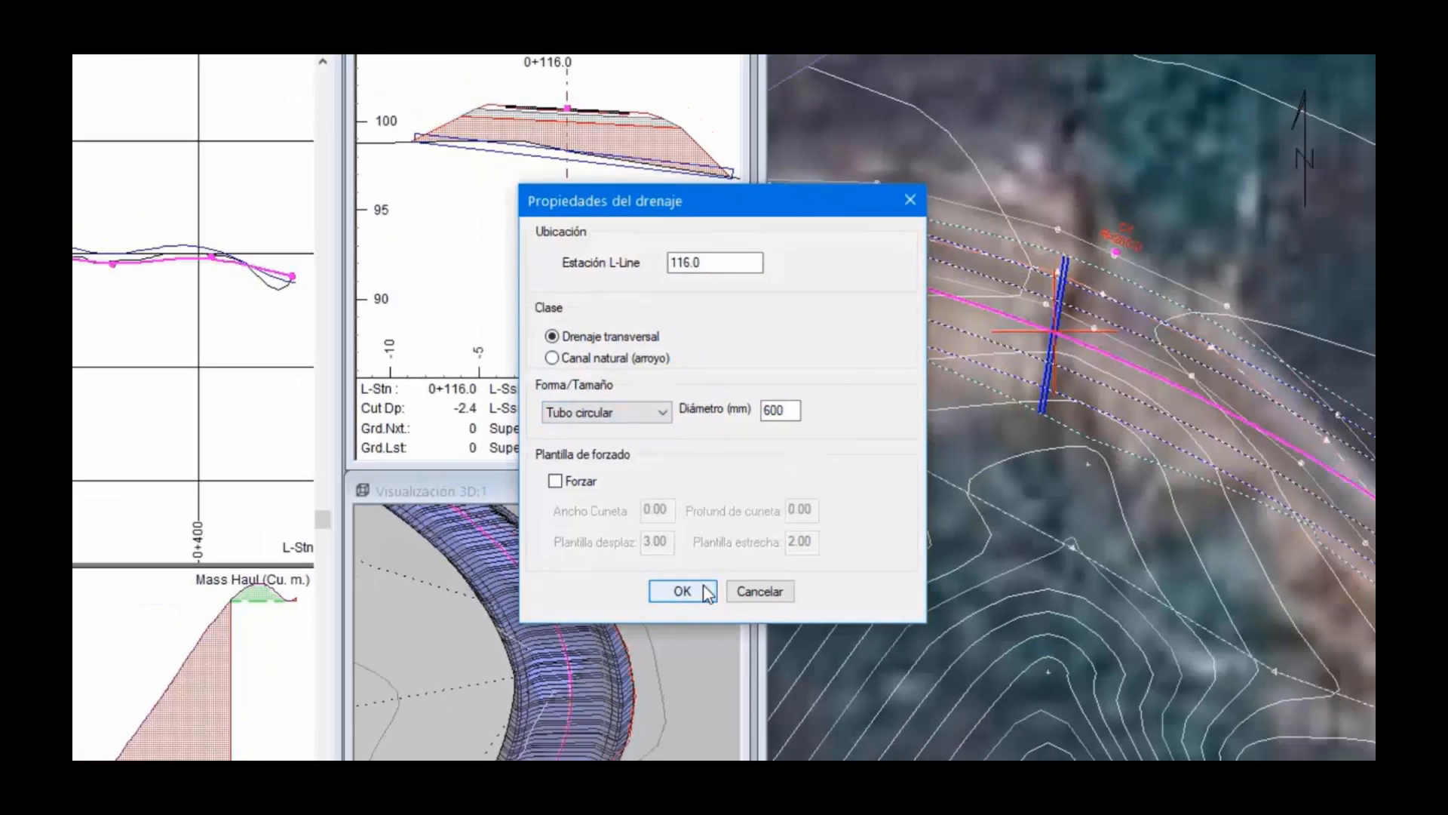
pyautogui.click(700, 611)
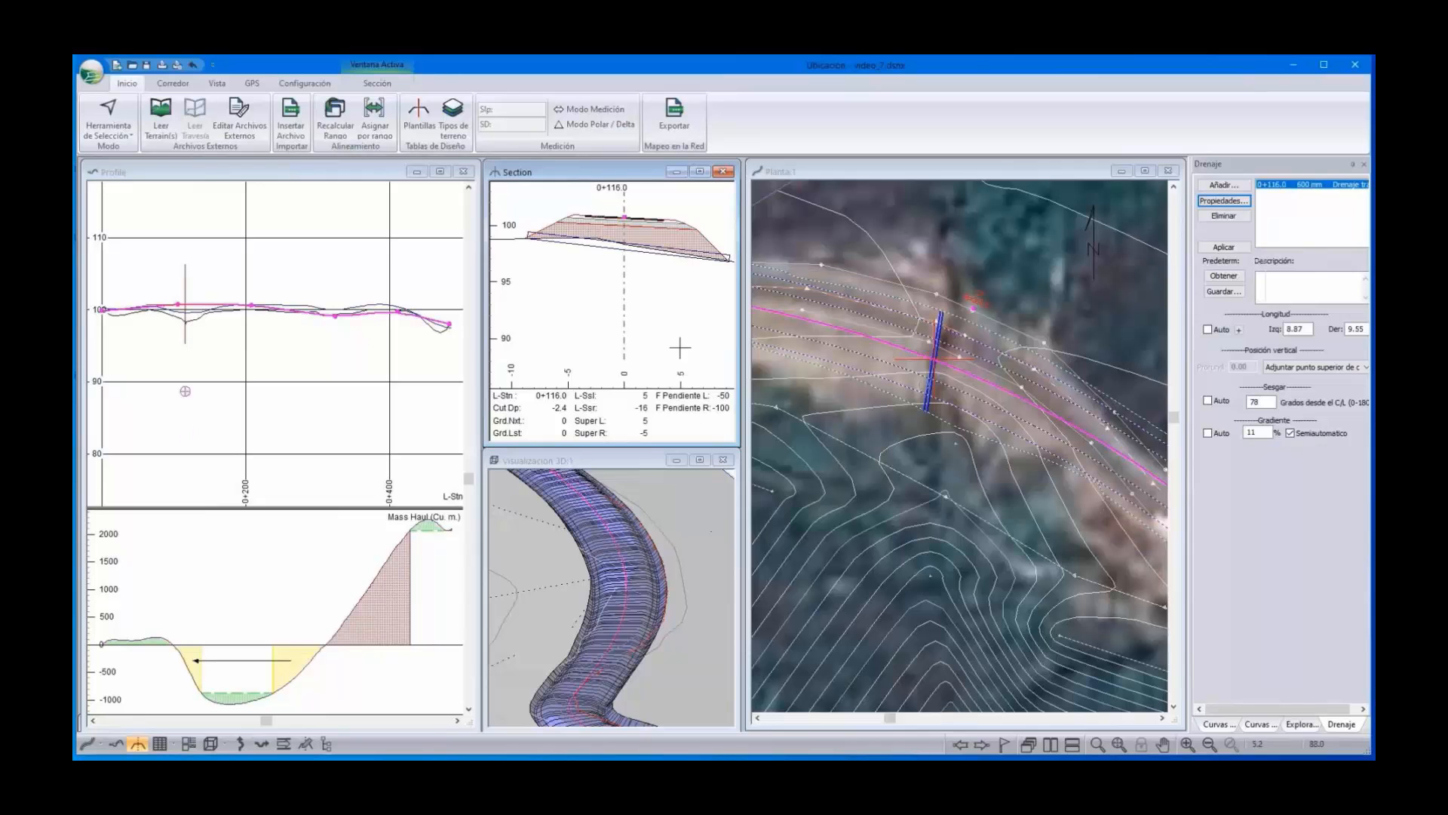
# Examine how the resized drain sits beneath the road in the cross-section and in the profile around station 0+116.0
pyautogui.scroll(-1, 679, 330)
pyautogui.moveTo(679, 330); pyautogui.dragTo(681, 315, button='middle')
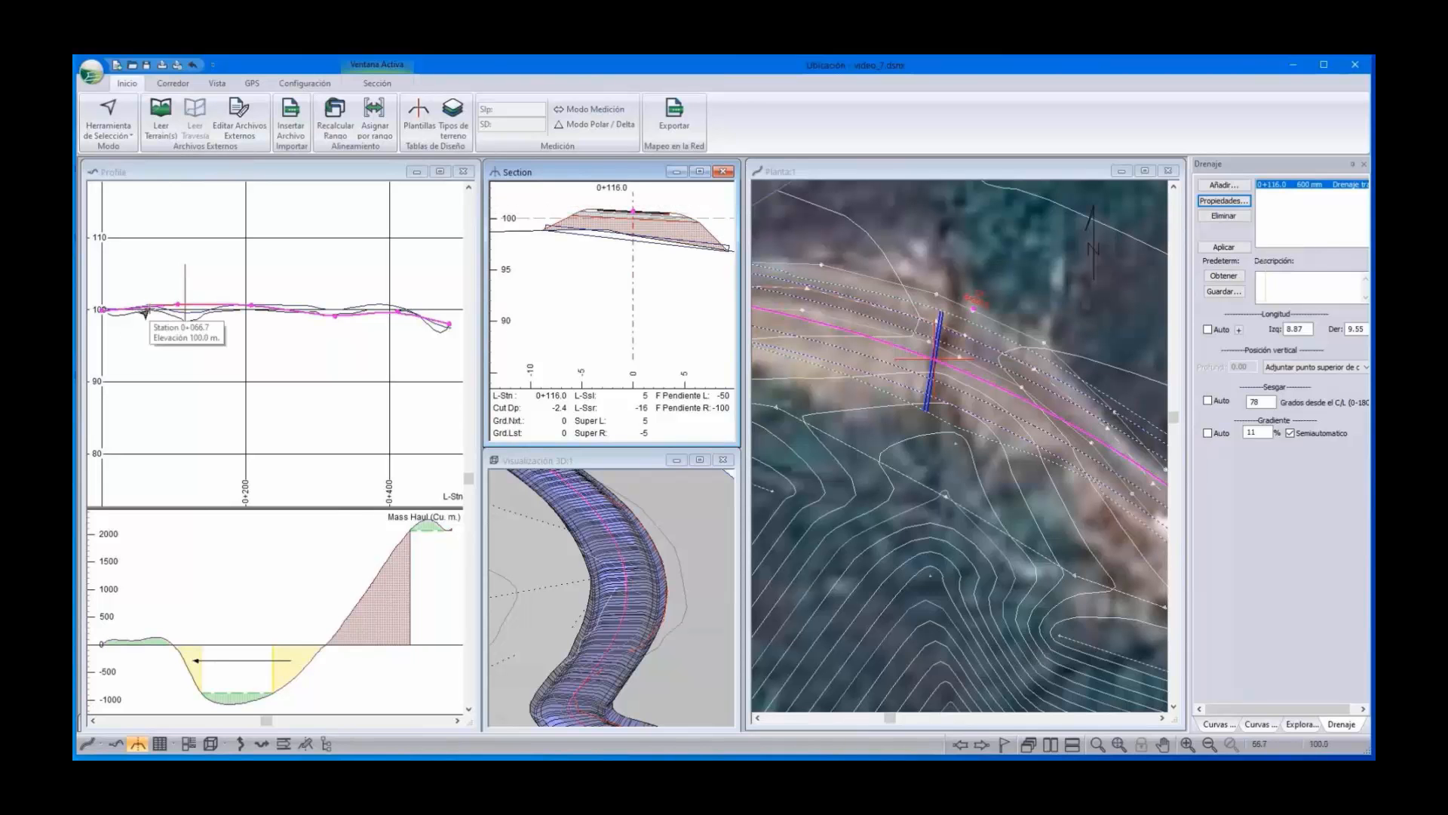
pyautogui.scroll(2, 192, 339)
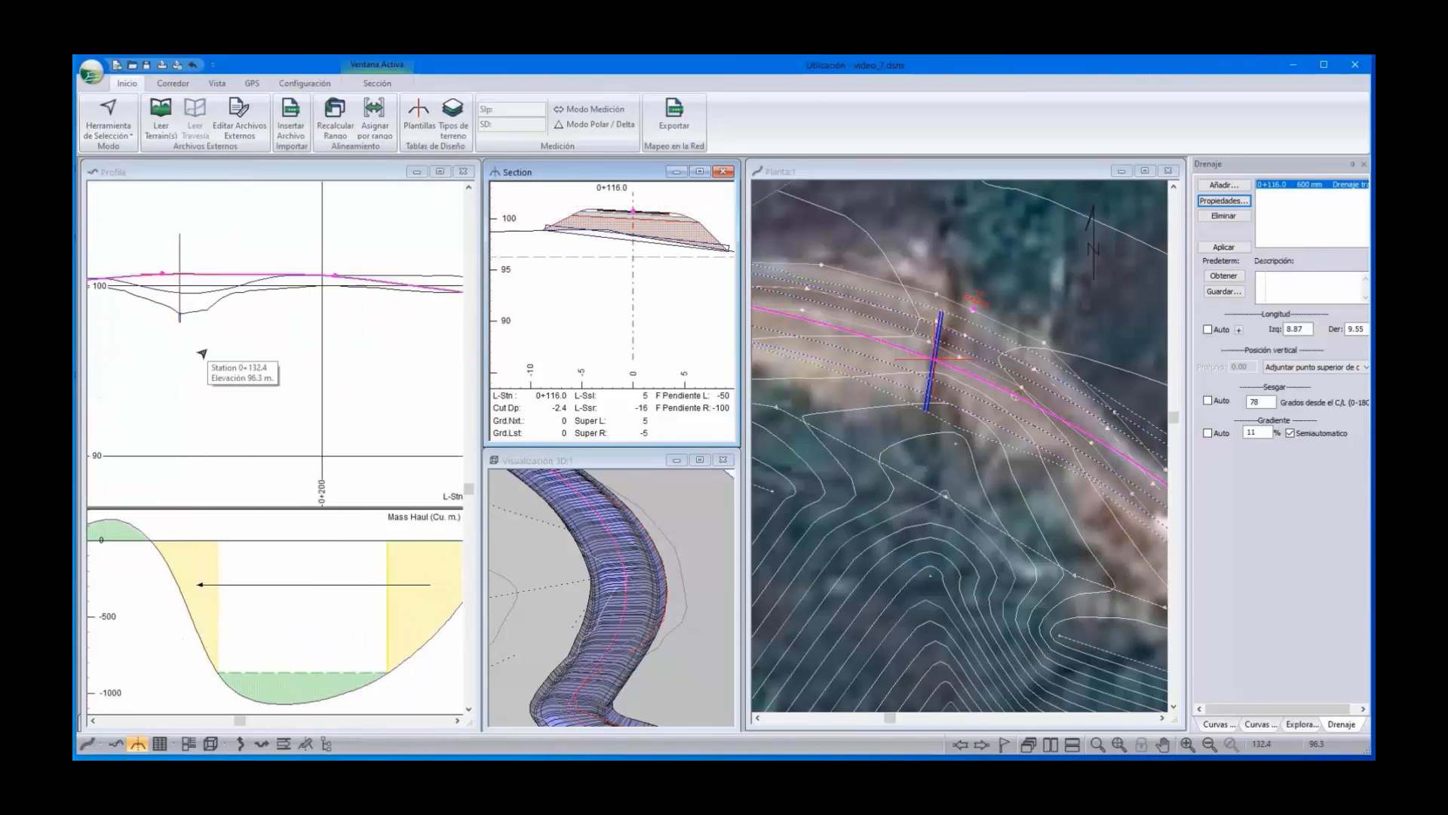
pyautogui.scroll(1, 193, 346)
pyautogui.scroll(1, 194, 347)
pyautogui.scroll(-3, 160, 316)
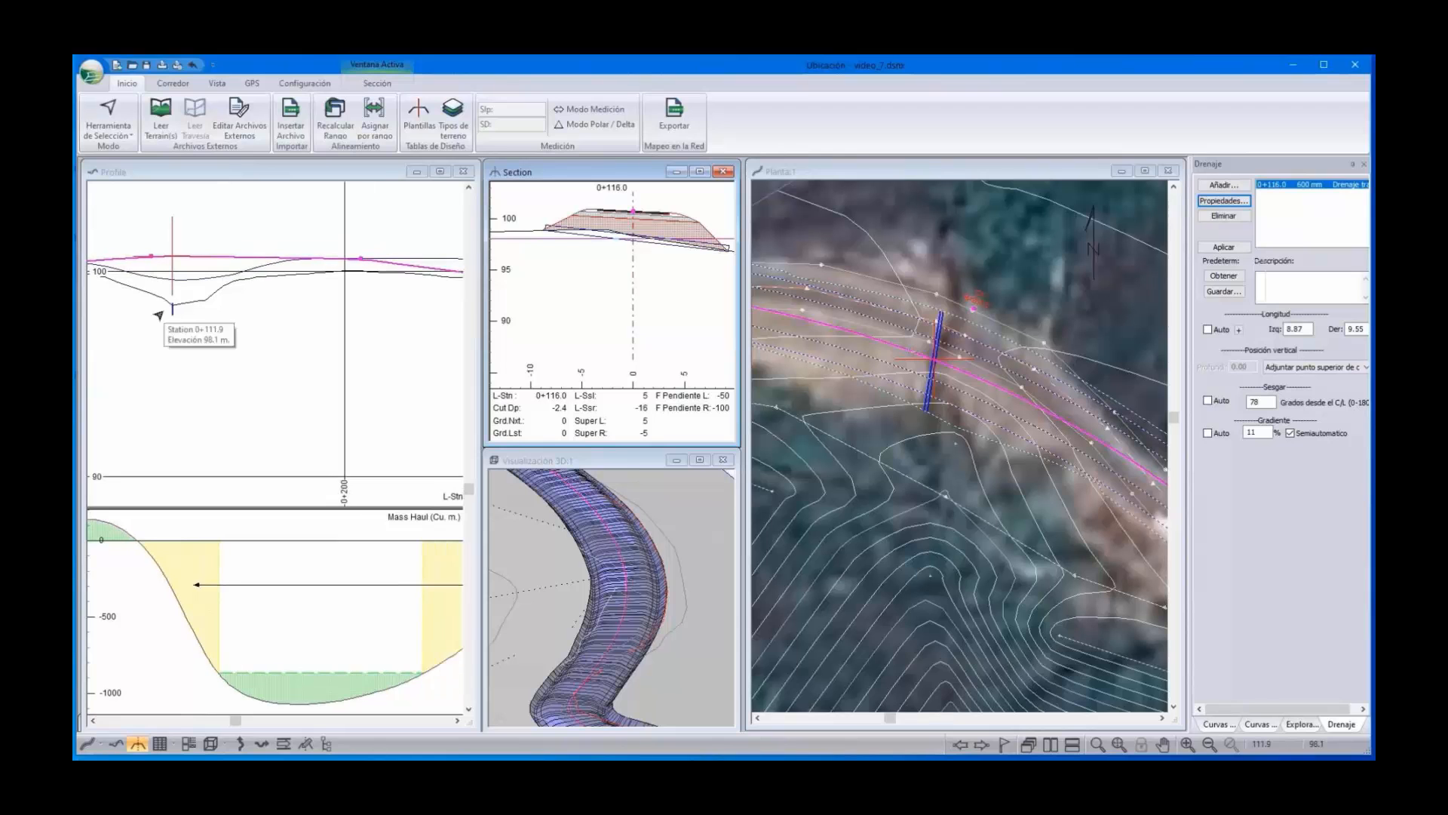
pyautogui.scroll(-2, 210, 289)
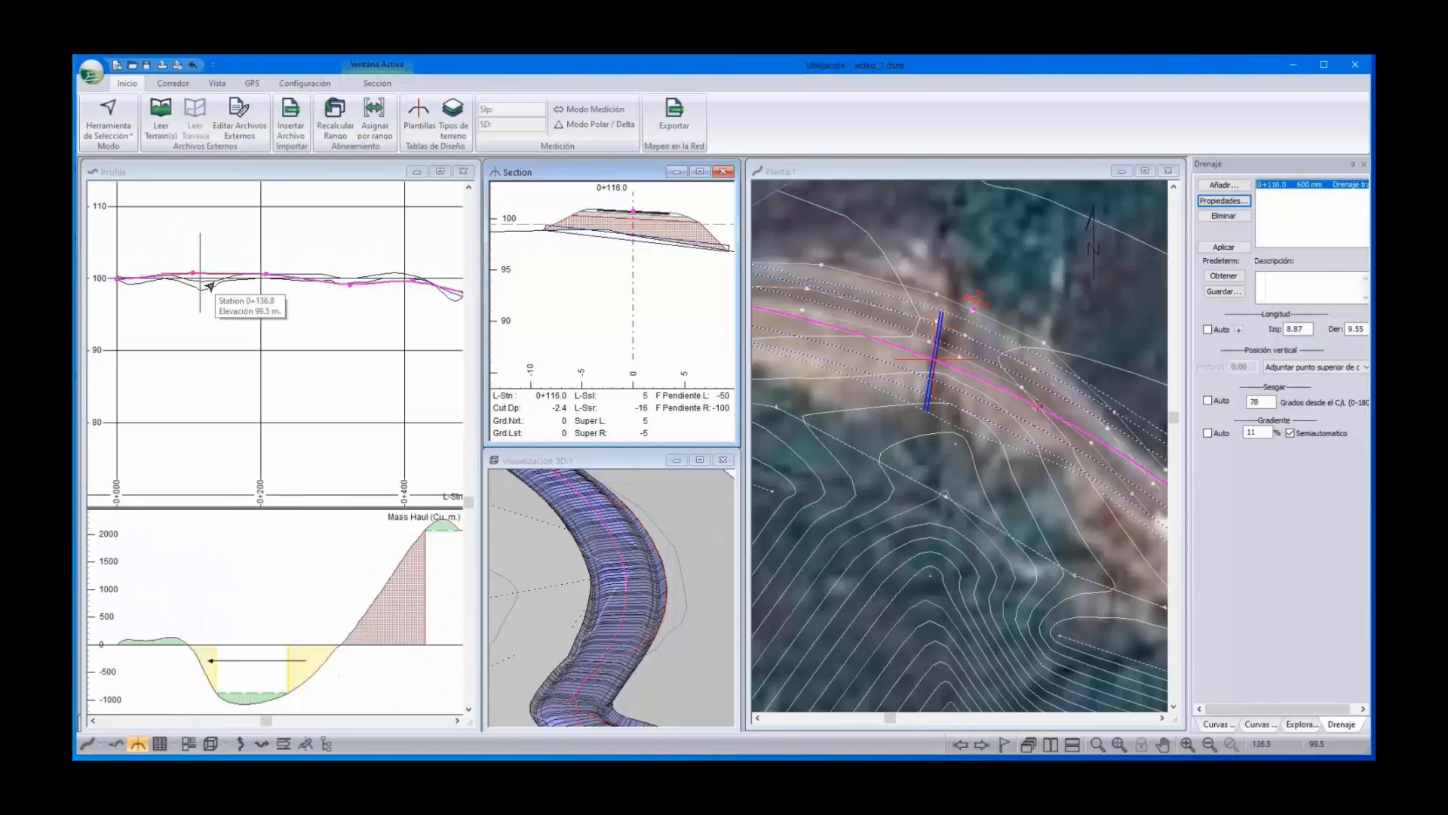
pyautogui.click(210, 291)
pyautogui.scroll(-1, 209, 290)
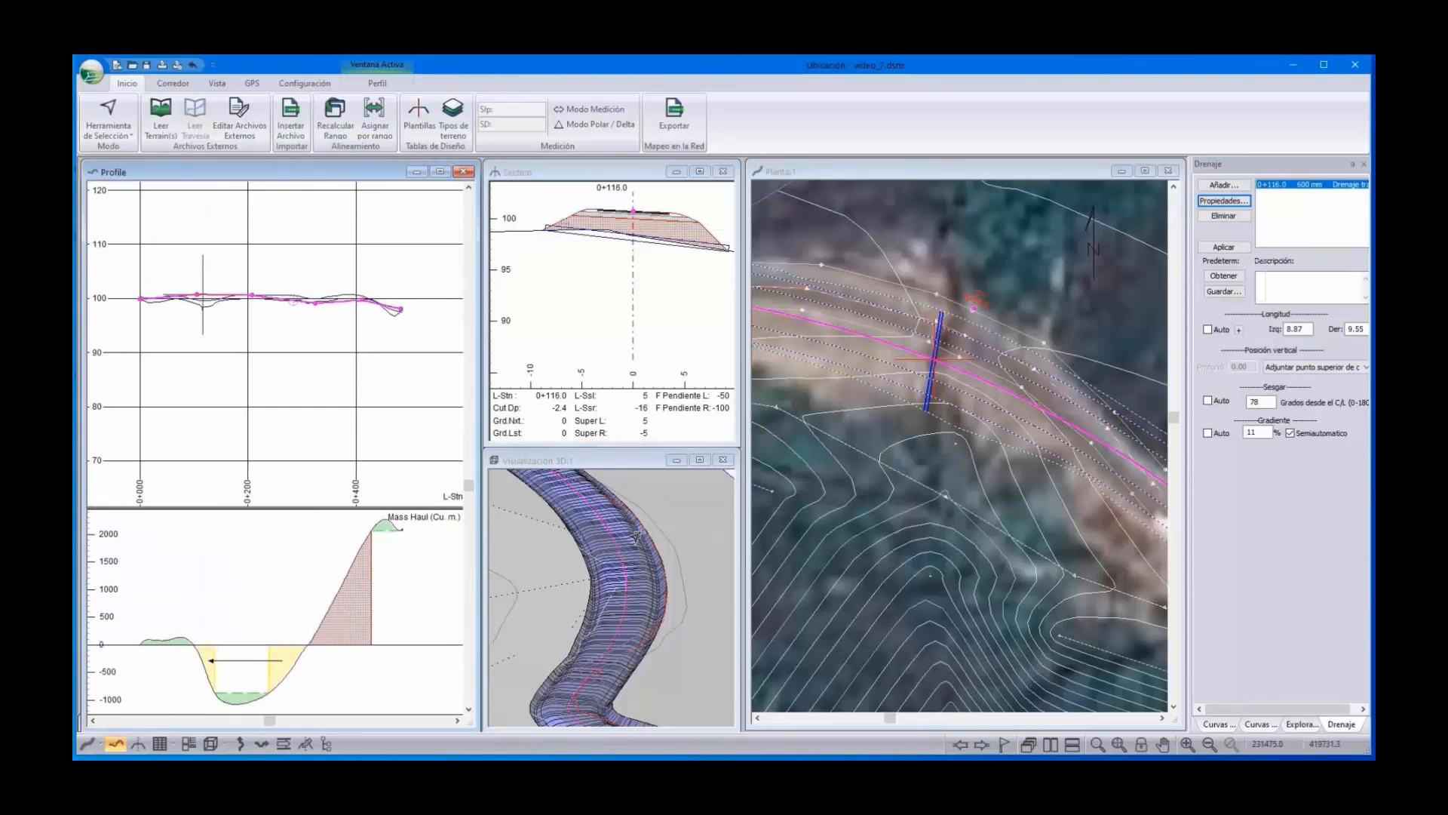
# Include drainage (Drenaje) among the current design elements shown in the 3D view
pyautogui.moveTo(636, 534)
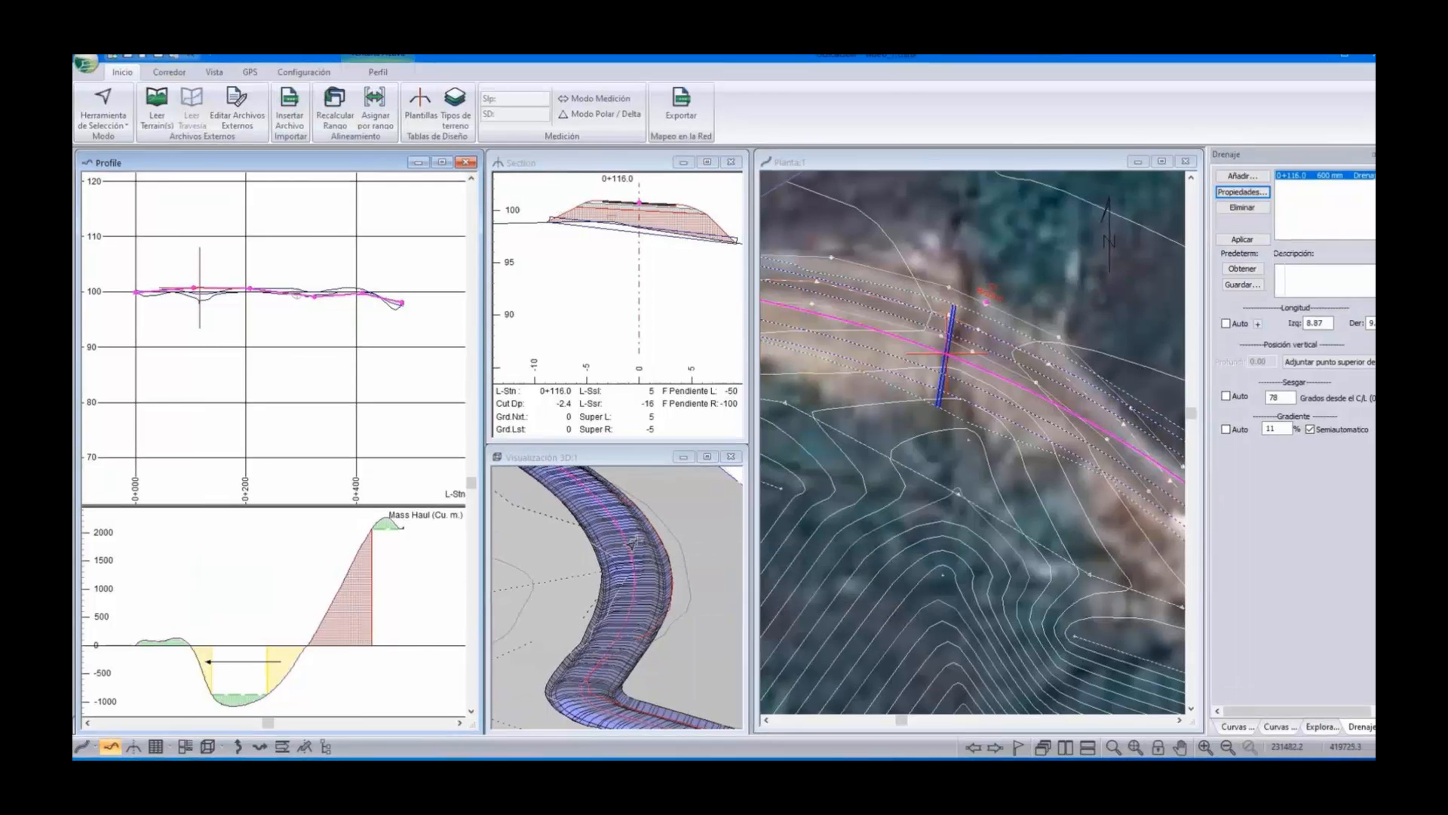
pyautogui.rightClick(635, 543)
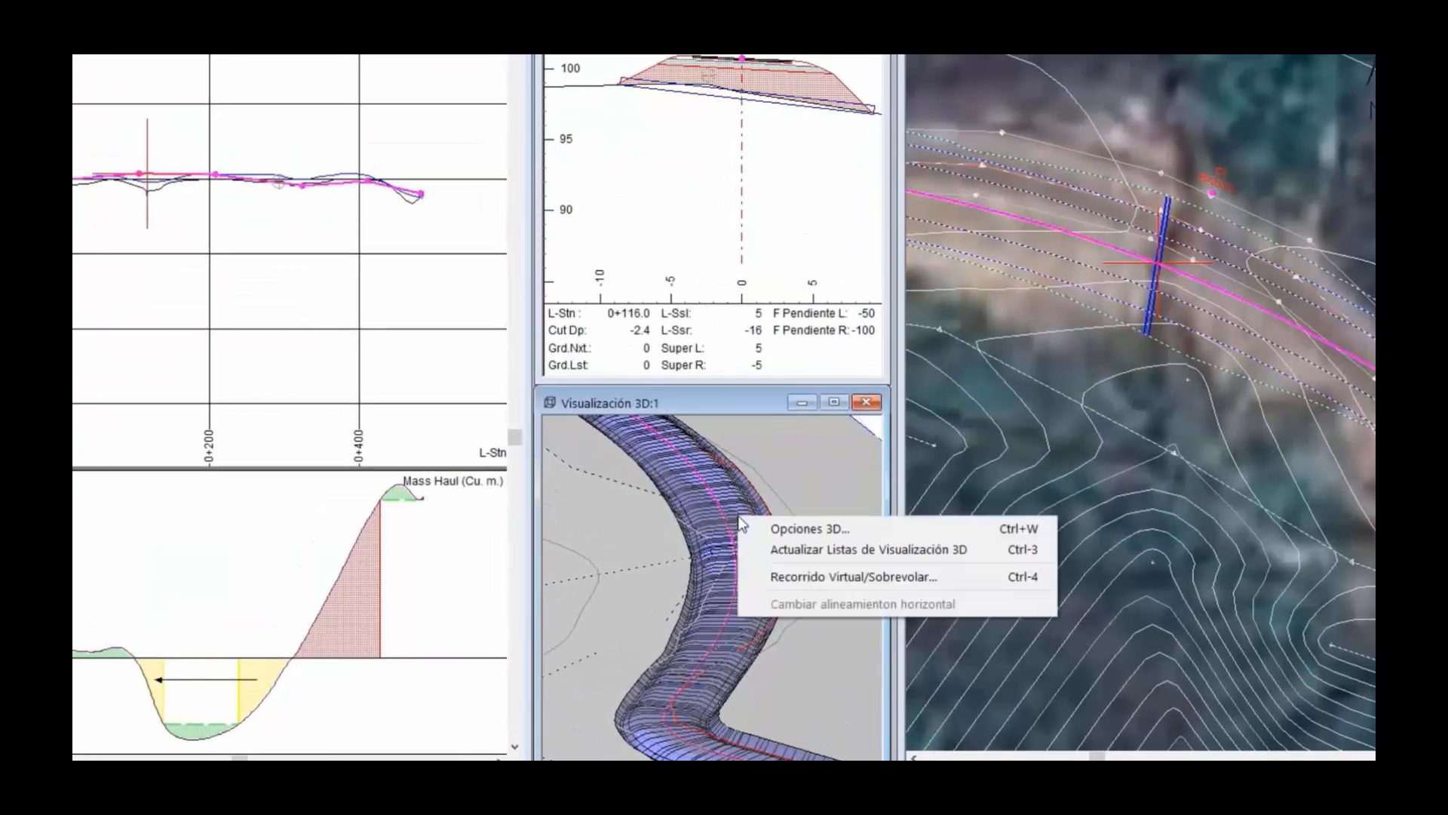
pyautogui.click(804, 528)
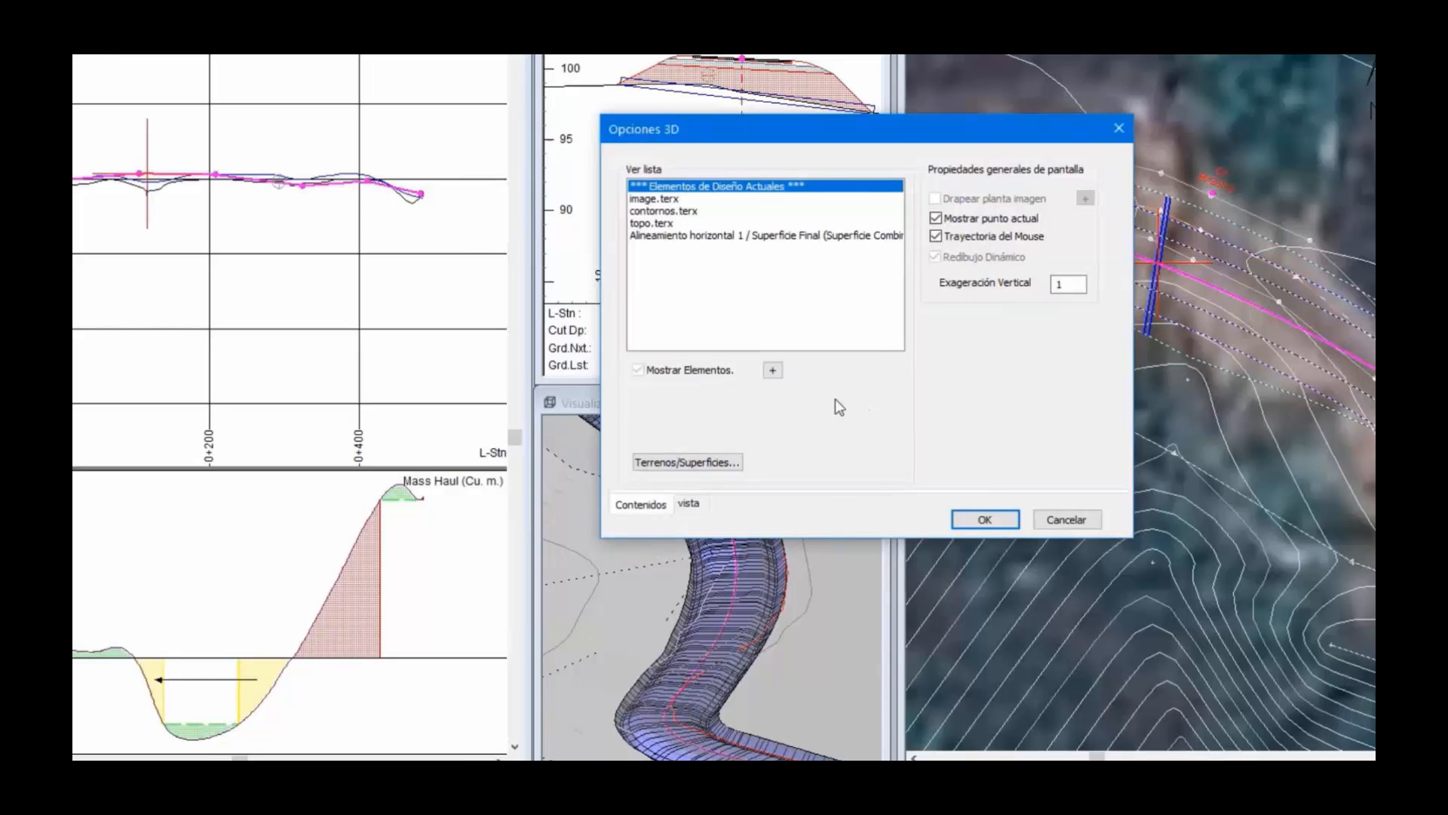
pyautogui.click(773, 369)
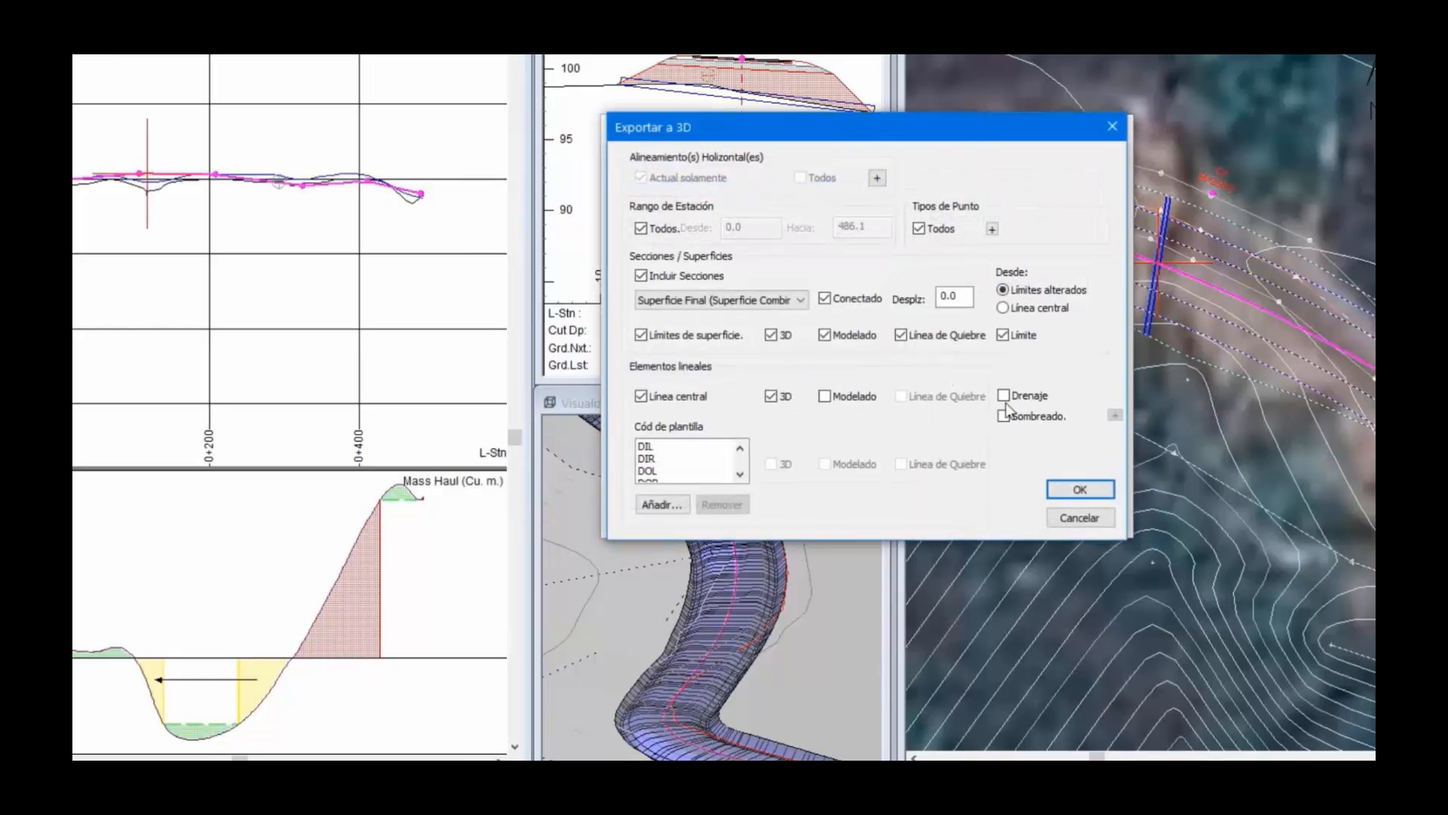
pyautogui.click(1064, 488)
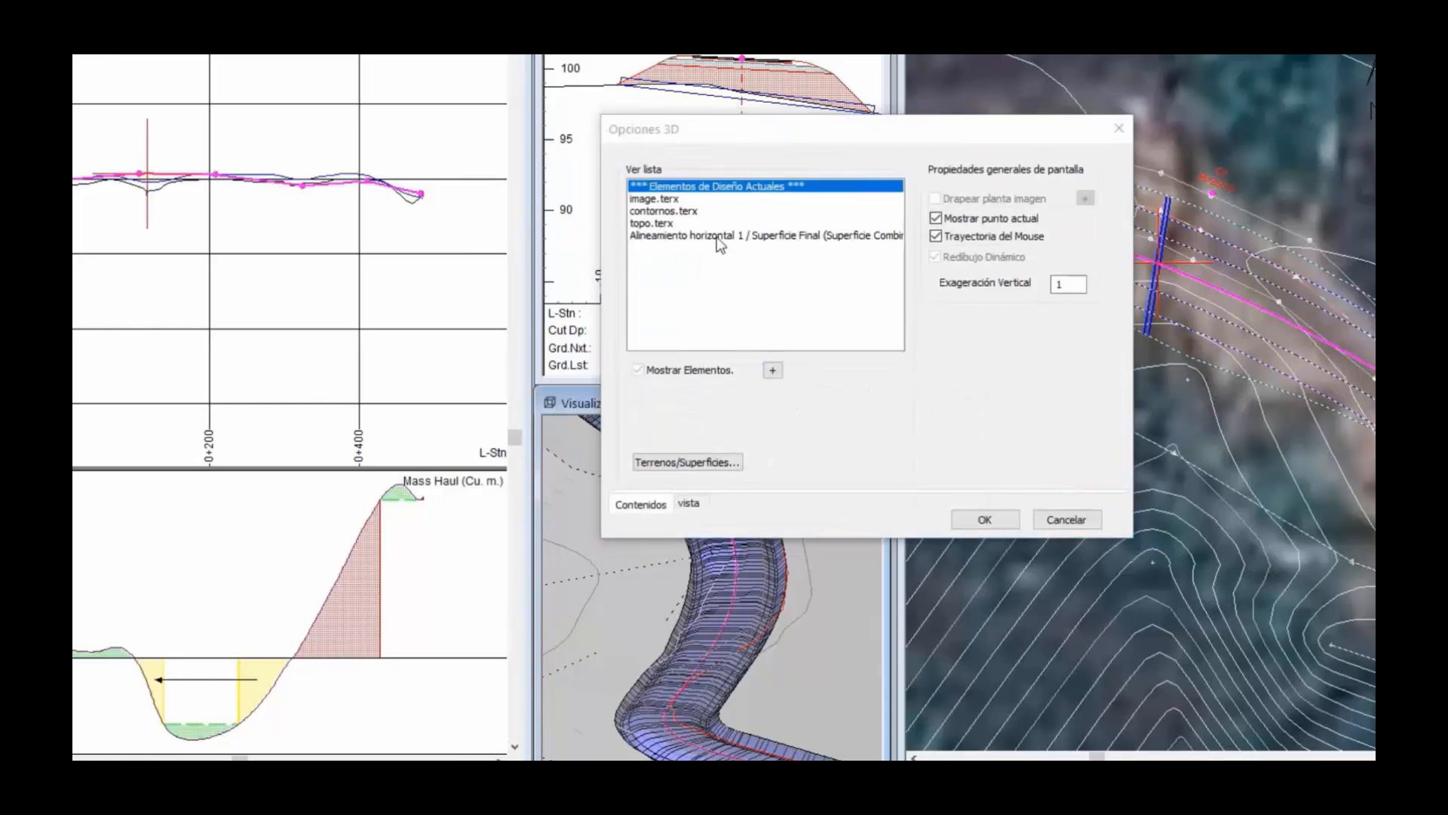
# Set the 3D triangle colour of the Alineamiento horizontal 1 final surface to orange (naranja) and apply the 3D options
pyautogui.click(655, 237)
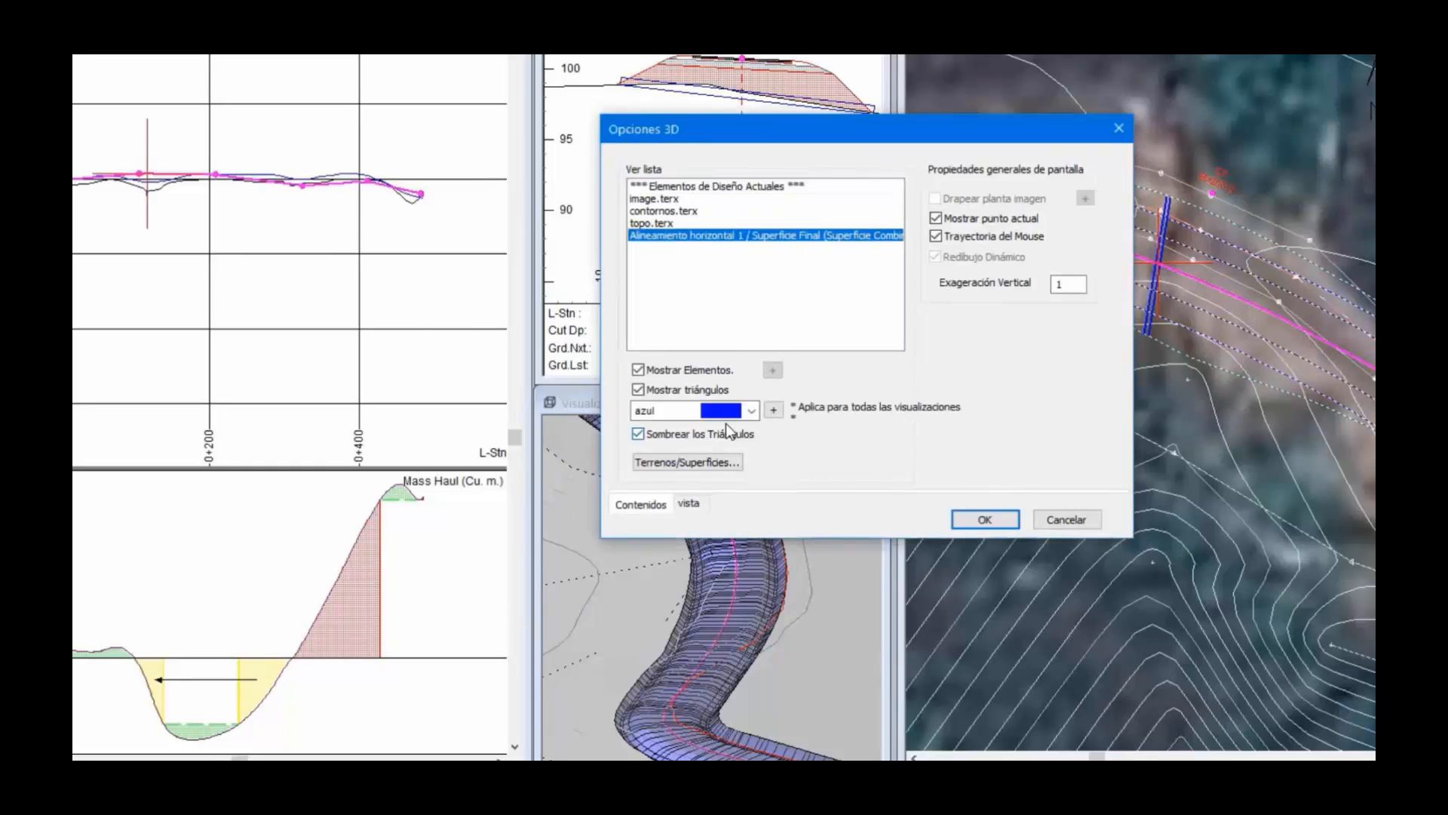
pyautogui.click(758, 413)
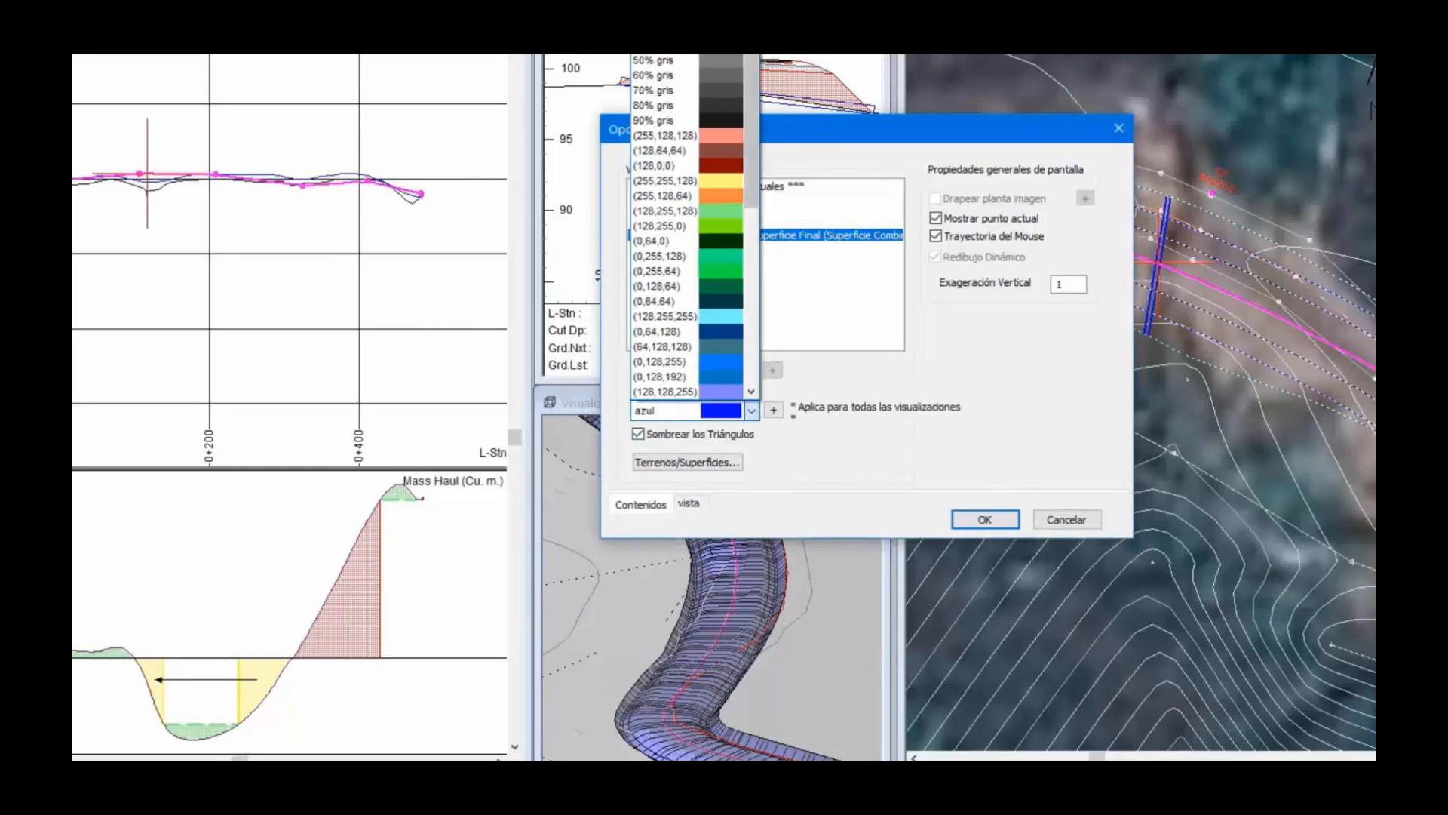
pyautogui.click(743, 57)
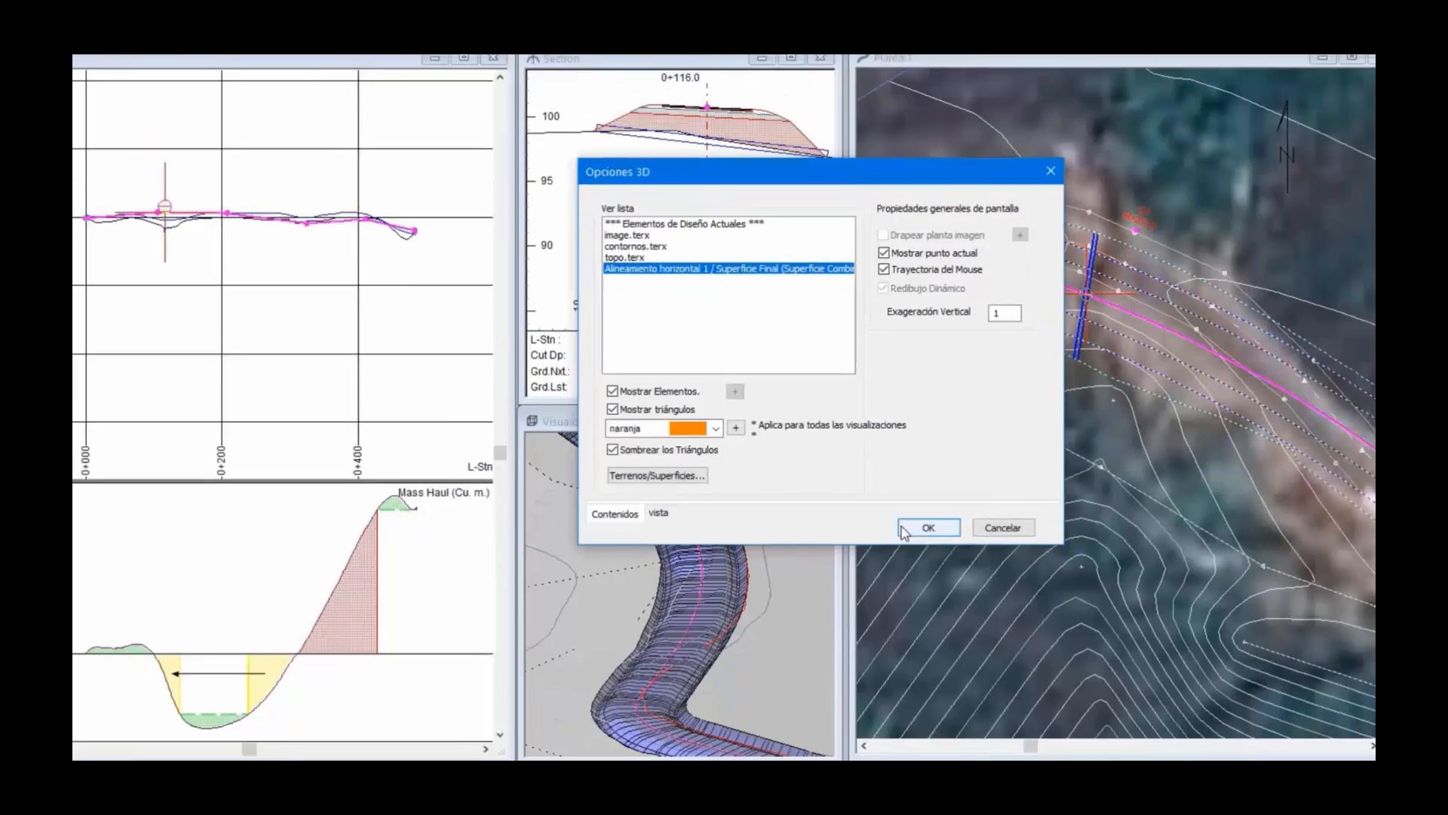
pyautogui.click(985, 519)
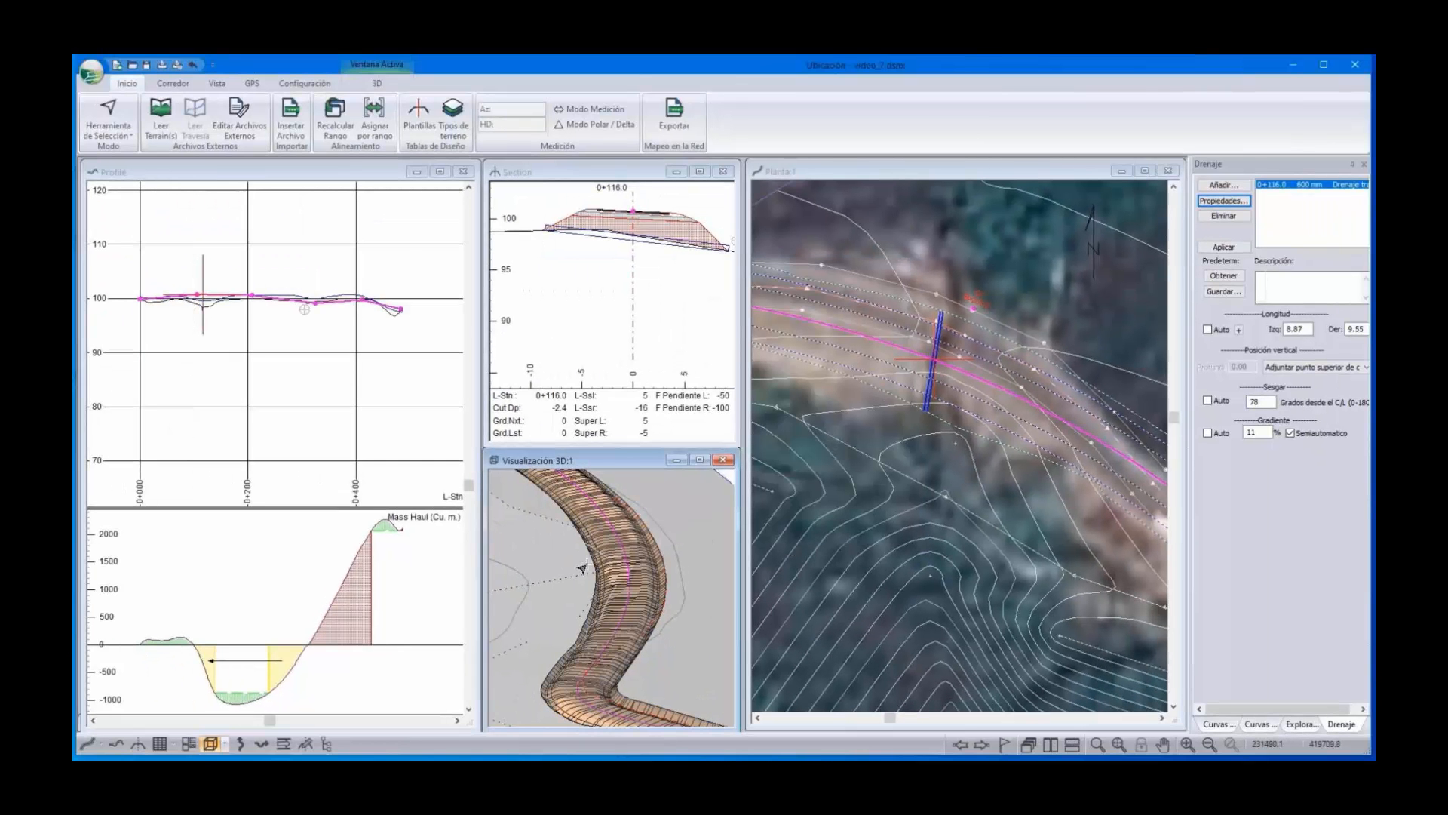
# Inspect the culvert crossing the road embankment in the 3D view close up and from several angles, including both pipe ends
pyautogui.scroll(2, 585, 564)
pyautogui.moveTo(585, 564); pyautogui.dragTo(601, 617, button='middle')
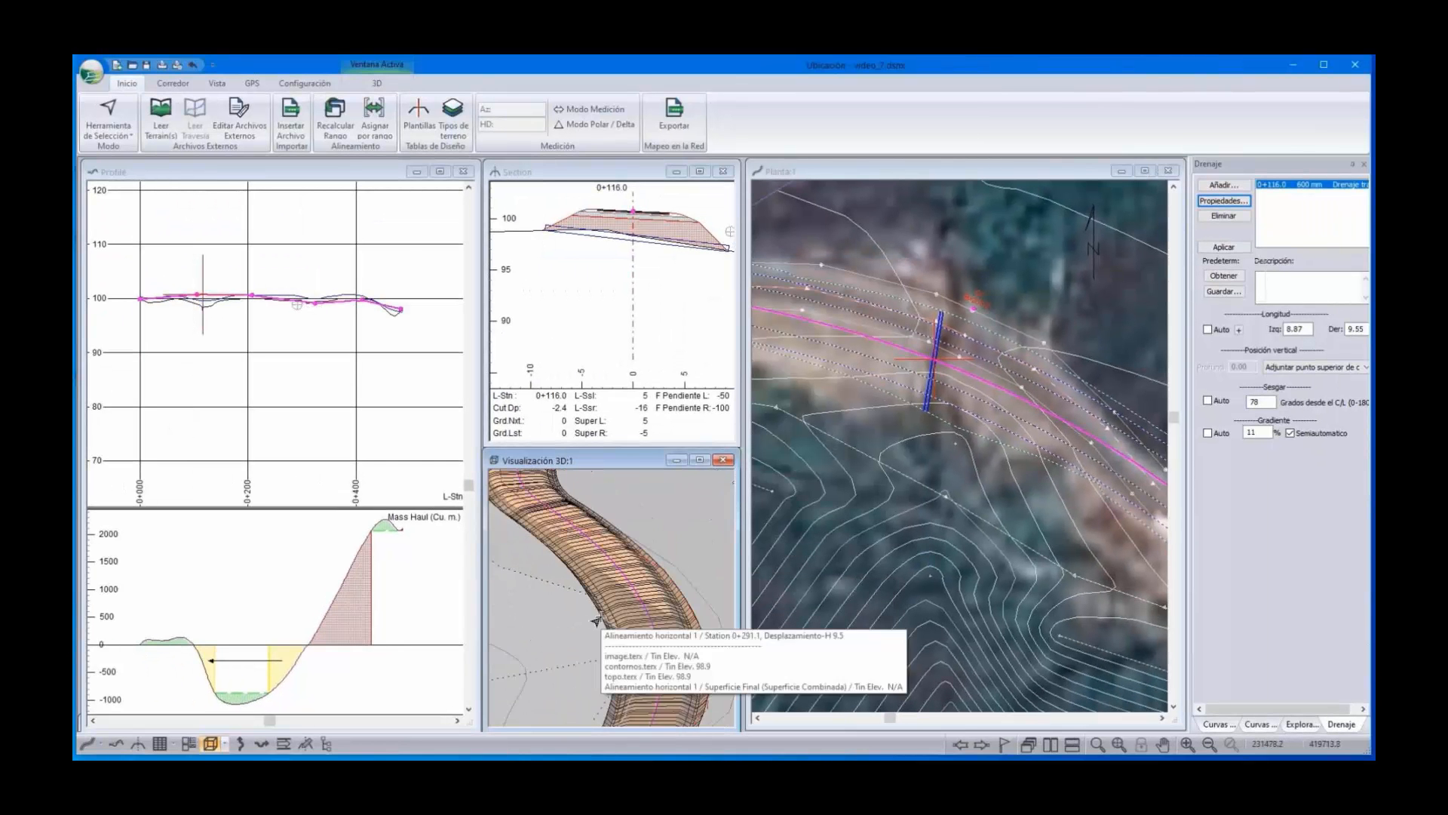
pyautogui.moveTo(615, 515); pyautogui.dragTo(640, 673, button='middle')
pyautogui.scroll(-1, 576, 533)
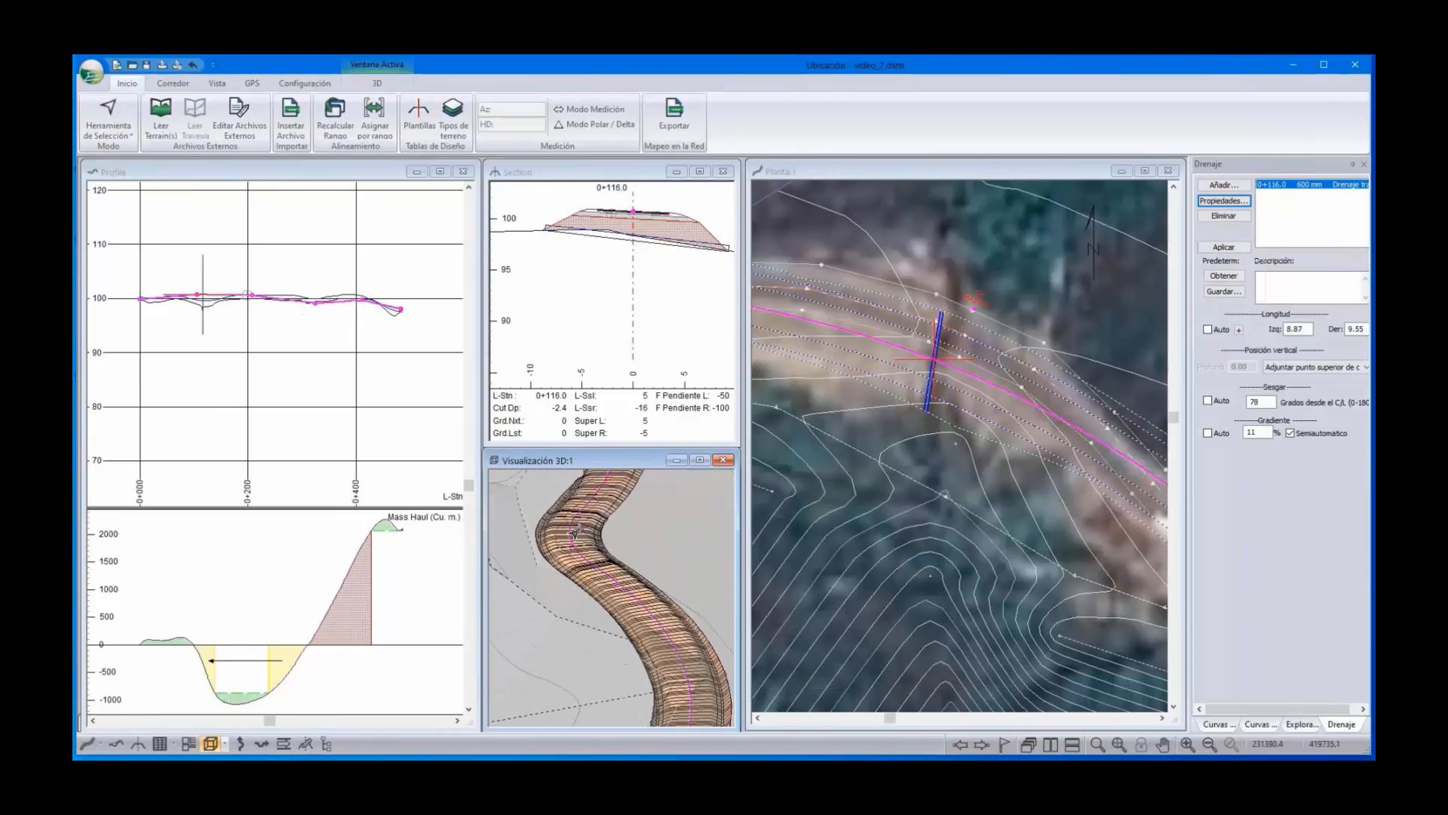
pyautogui.scroll(2, 594, 599)
pyautogui.scroll(2, 638, 562)
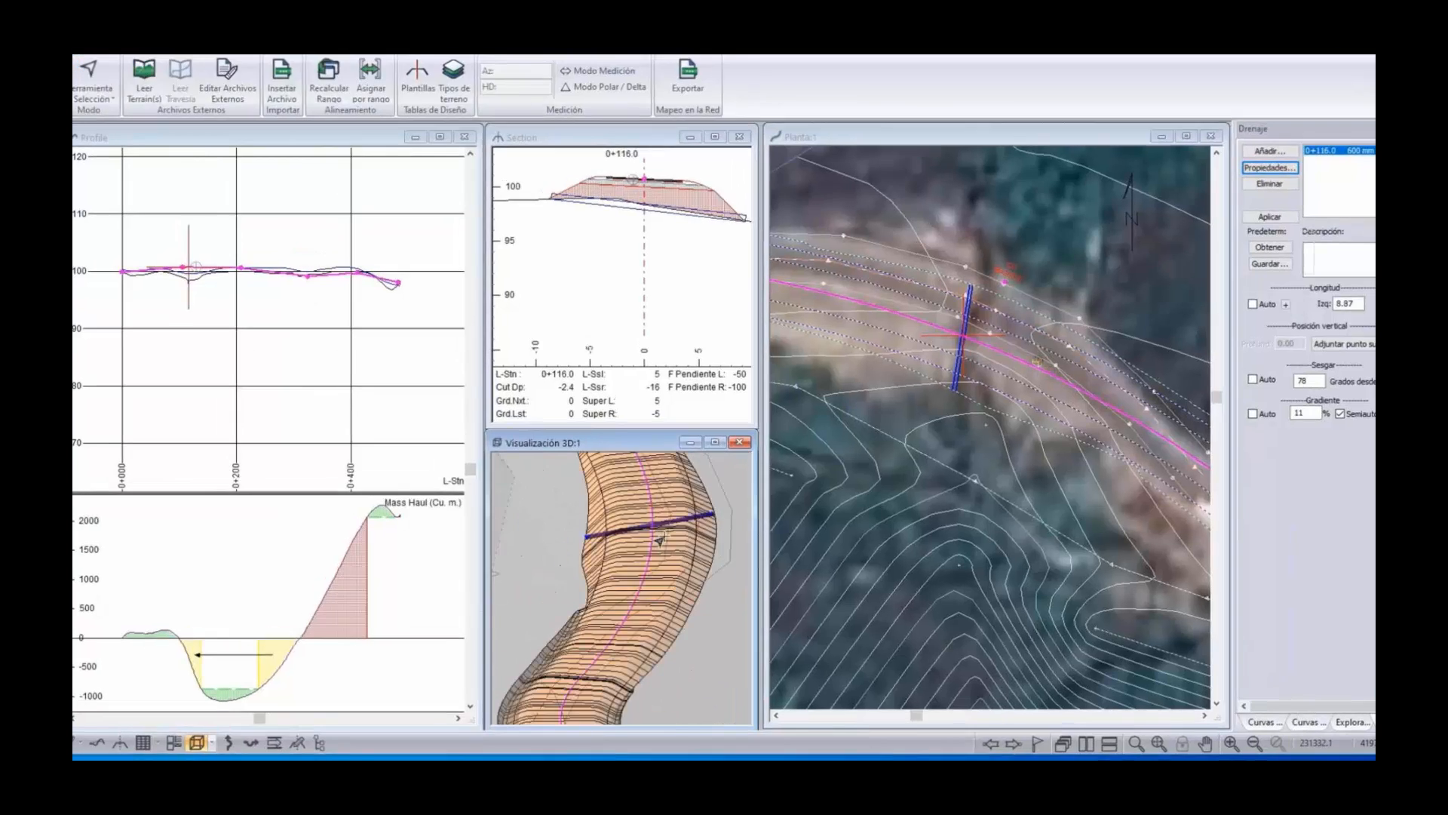
pyautogui.scroll(3, 663, 537)
pyautogui.scroll(2, 662, 540)
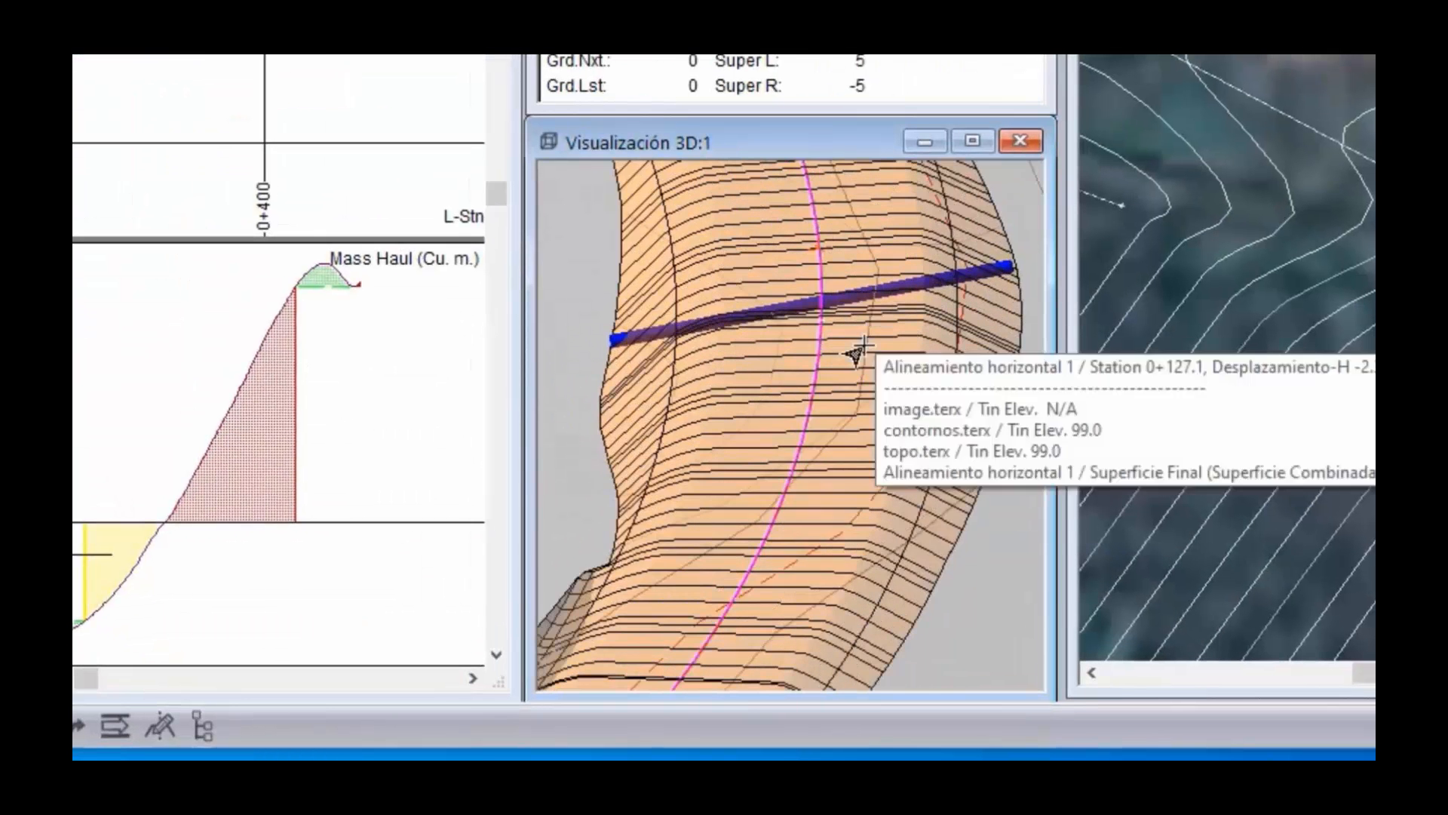
pyautogui.moveTo(770, 424); pyautogui.dragTo(802, 414, button='middle')
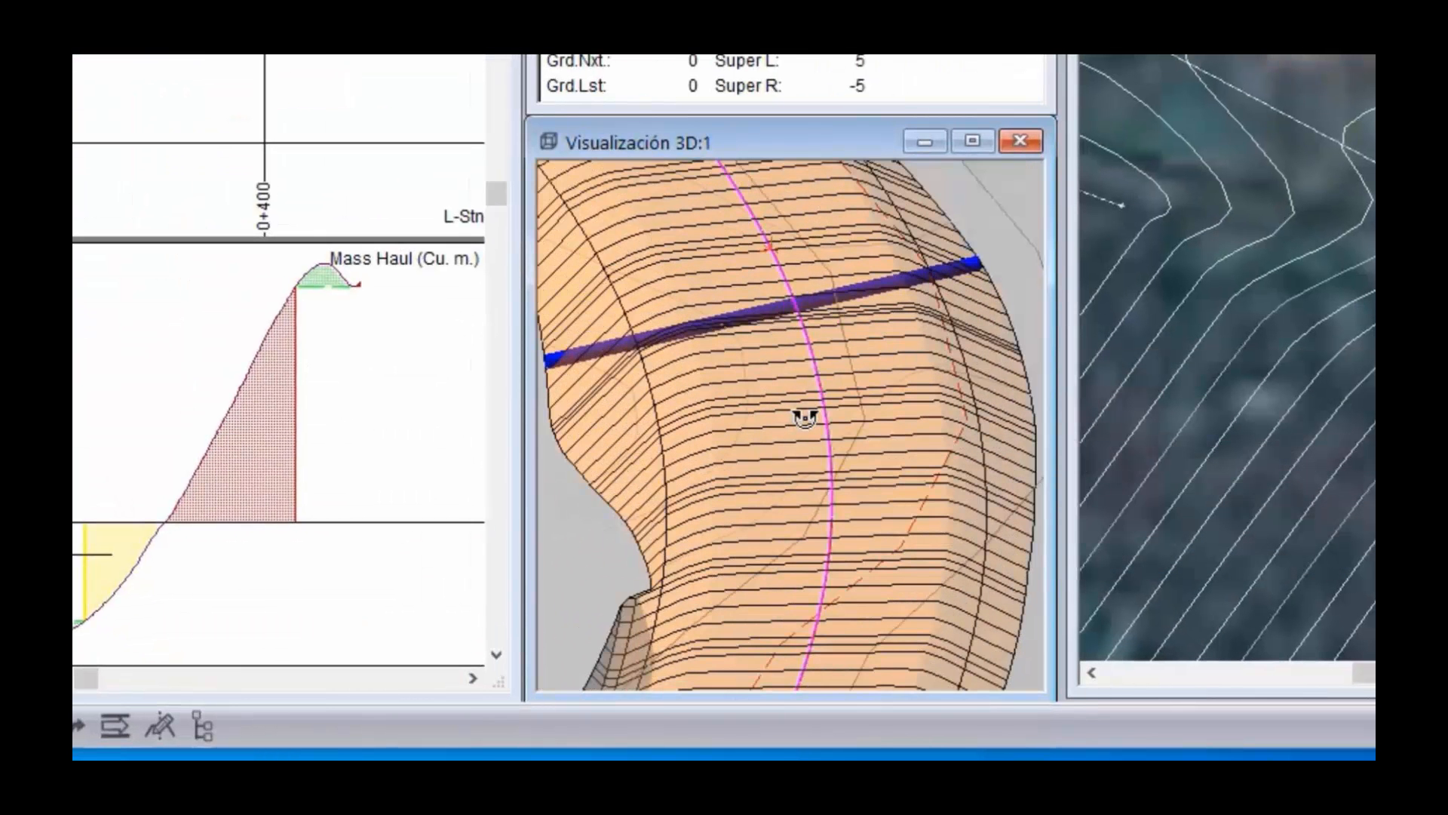
pyautogui.scroll(-5, 804, 419)
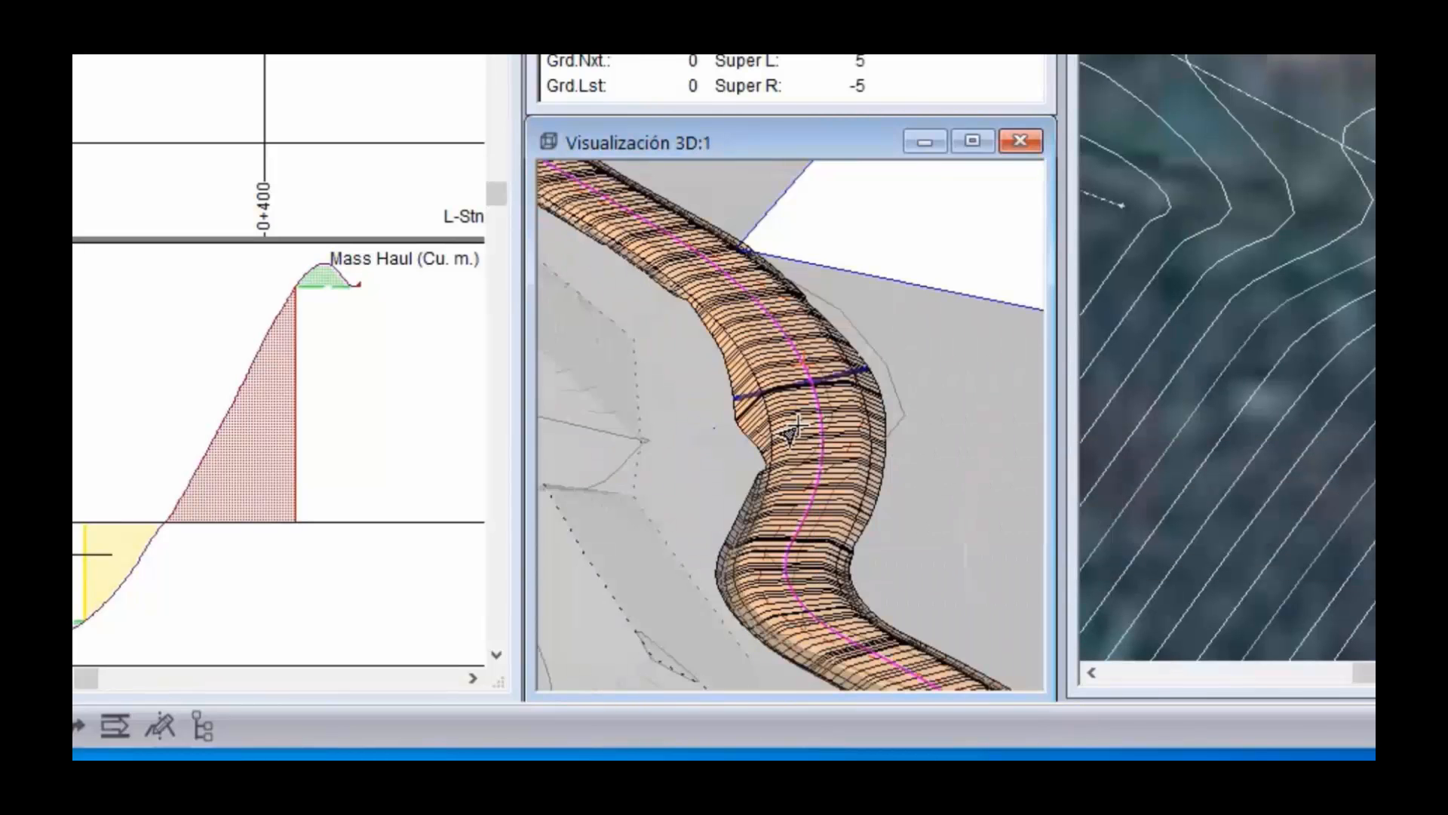
pyautogui.moveTo(796, 427); pyautogui.dragTo(834, 421, button='middle')
pyautogui.scroll(2, 747, 422)
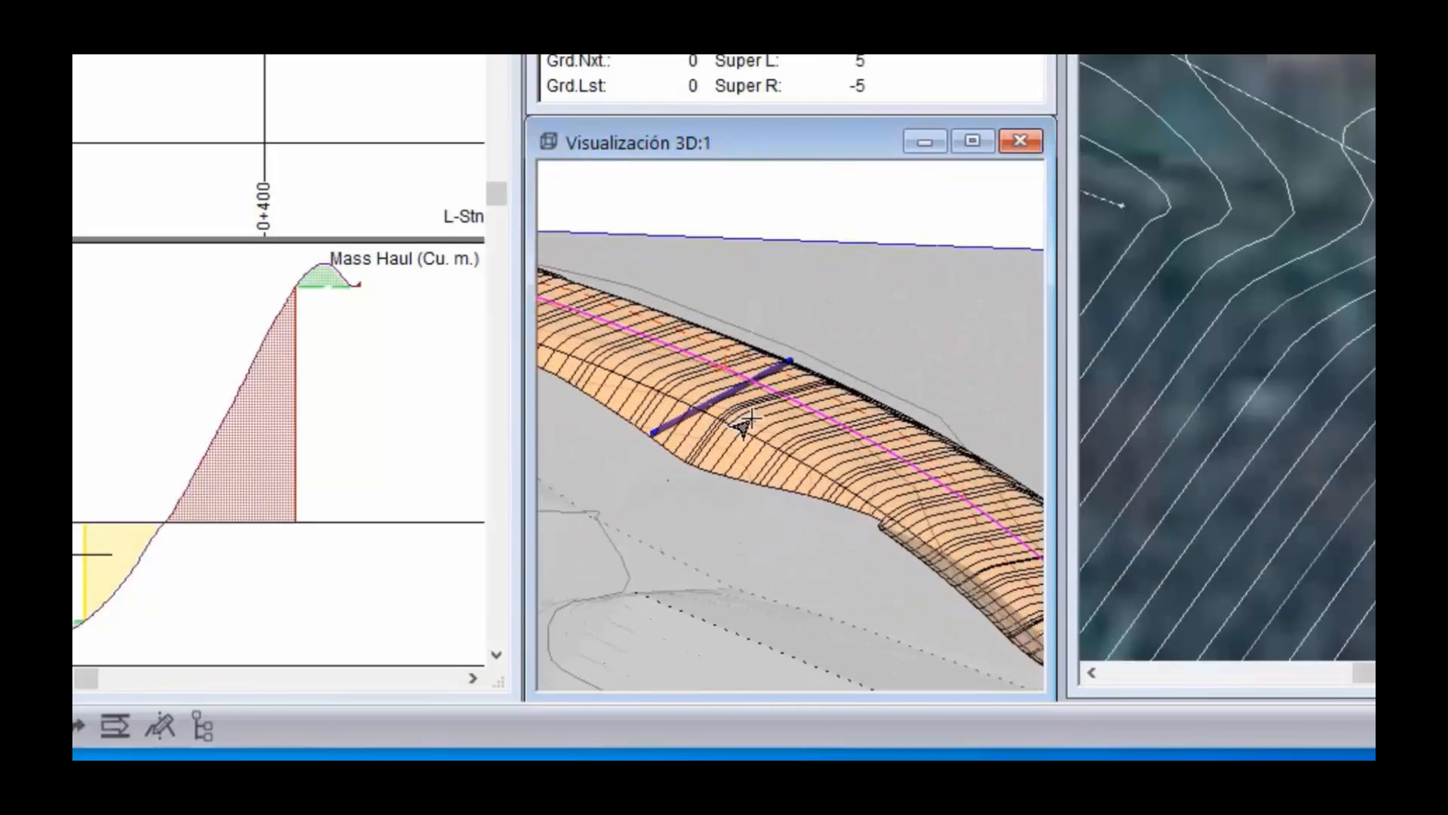
pyautogui.scroll(2, 751, 423)
pyautogui.scroll(2, 860, 410)
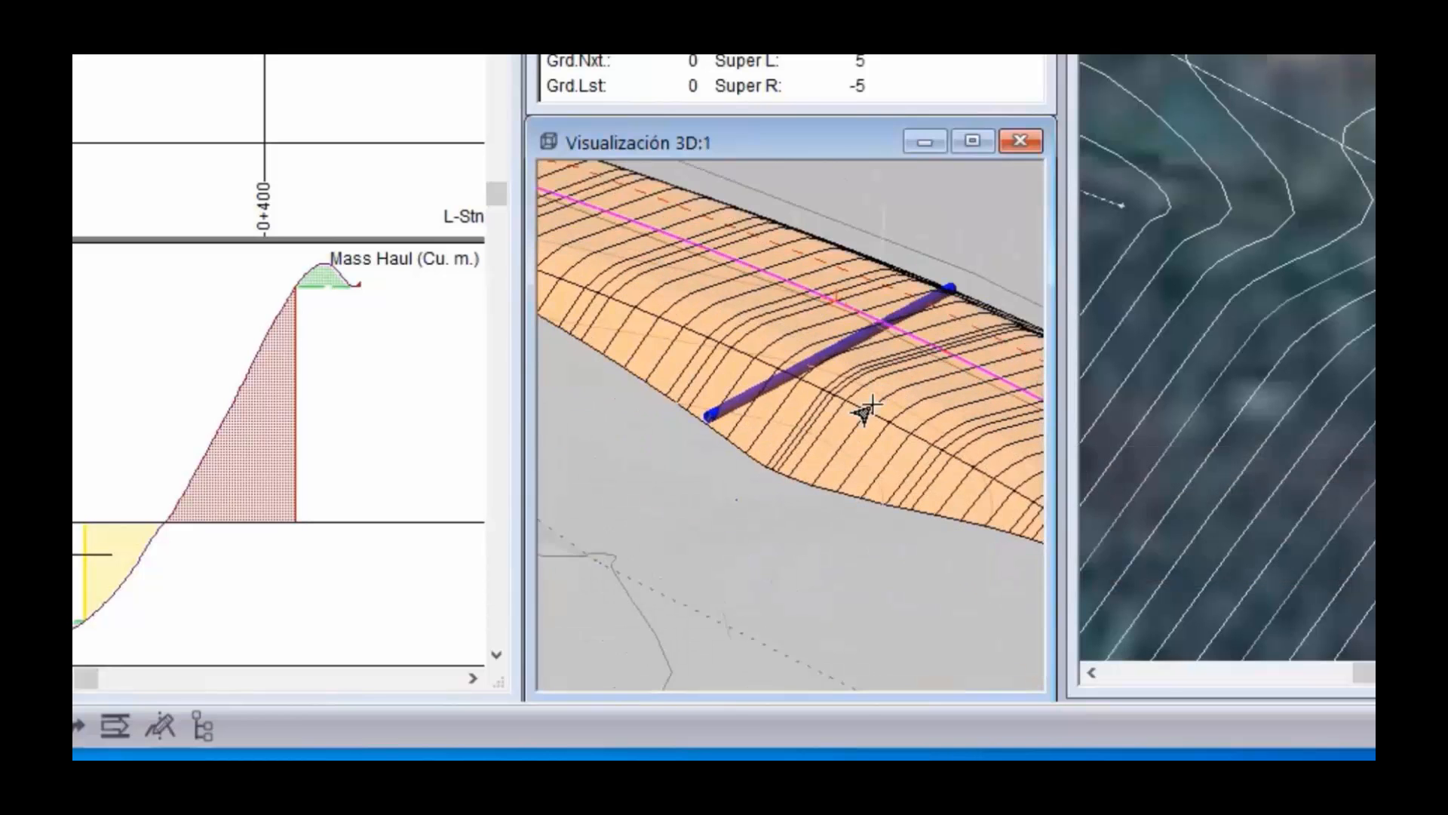
pyautogui.scroll(2, 864, 411)
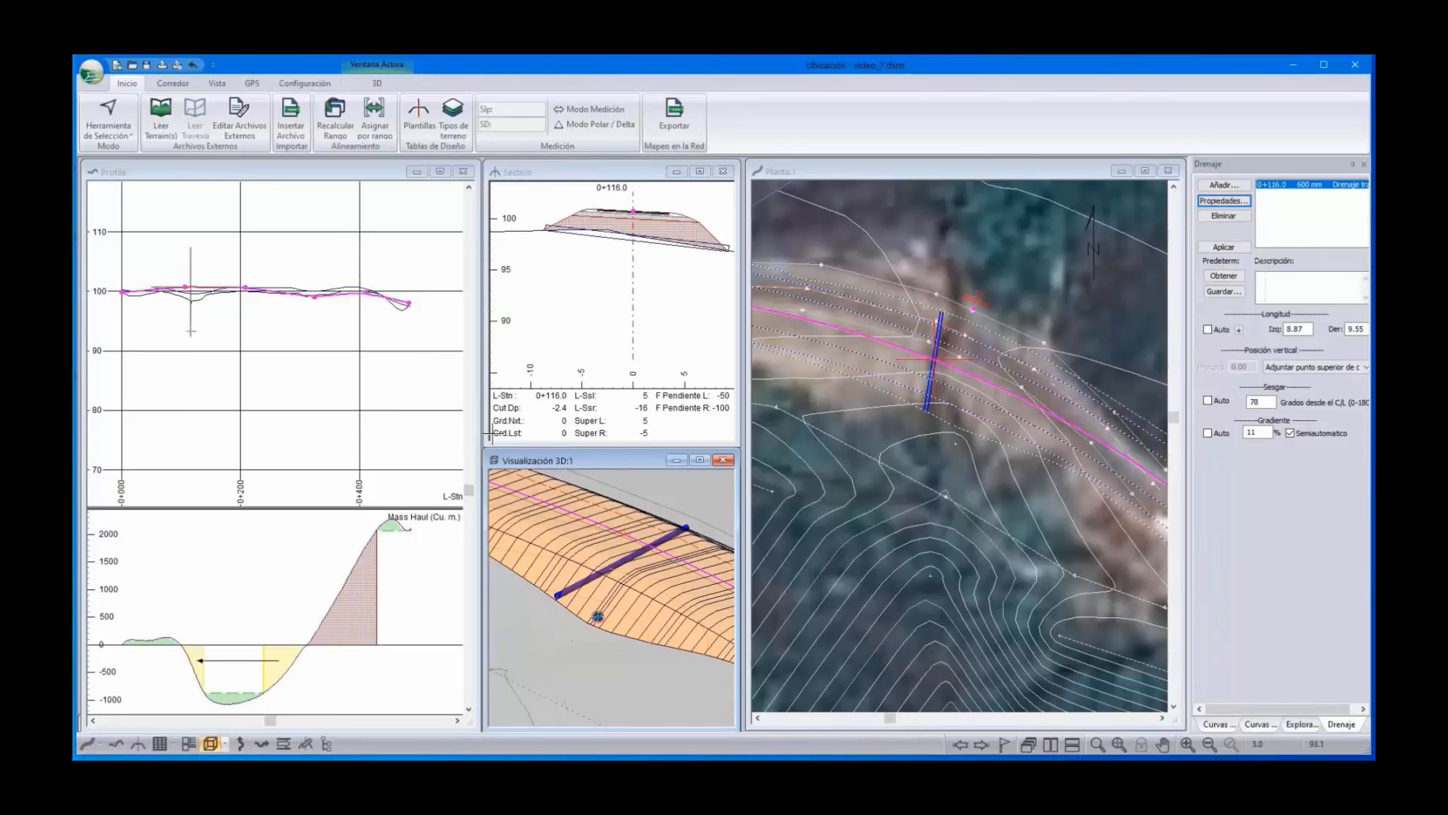
# Open a data window and remove the K, Pendiente and Cut Dp. columns from its selected fields, keeping L-Stn
pyautogui.click(159, 744)
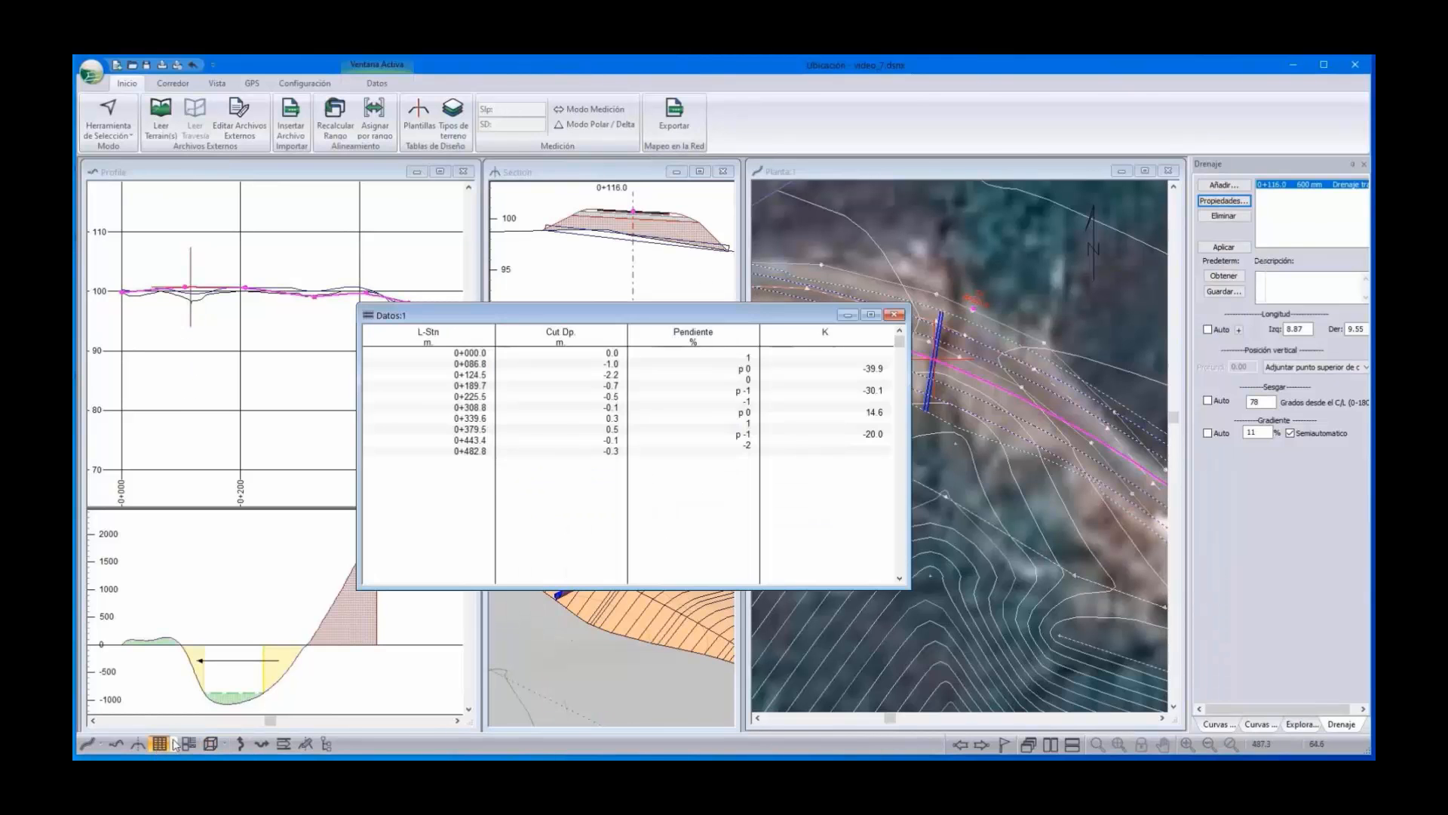
pyautogui.rightClick(705, 517)
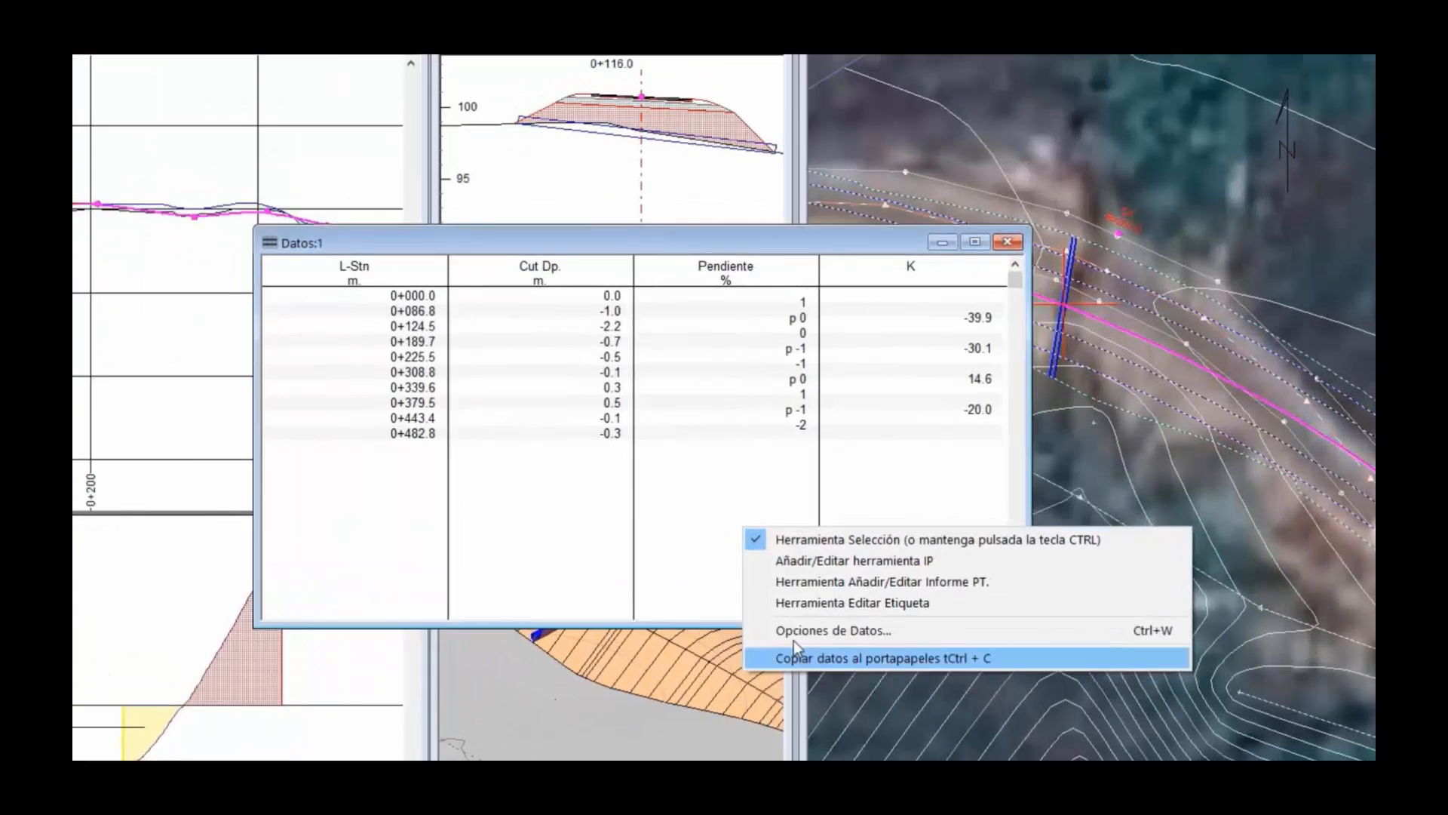
pyautogui.click(794, 627)
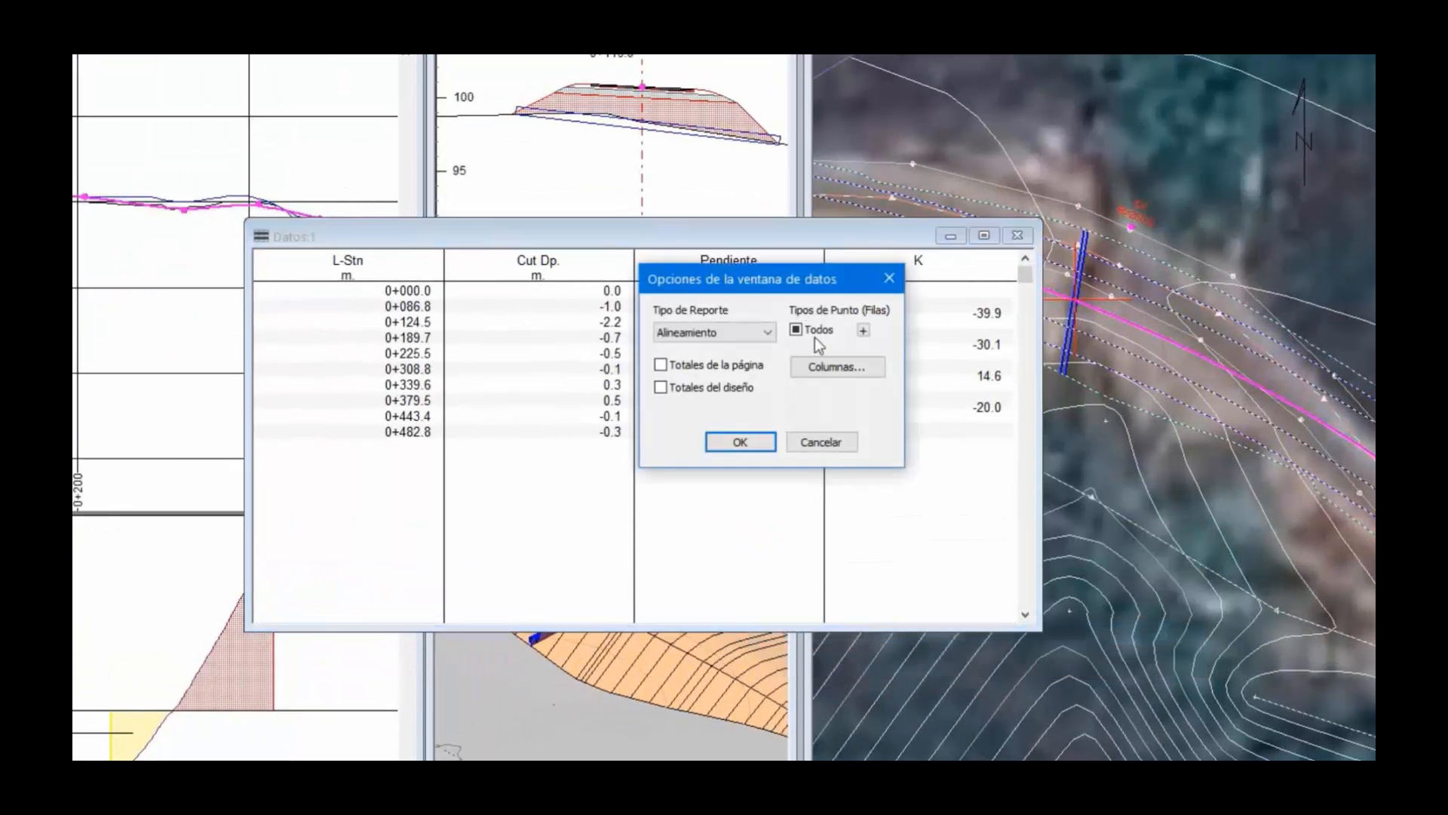
pyautogui.click(815, 366)
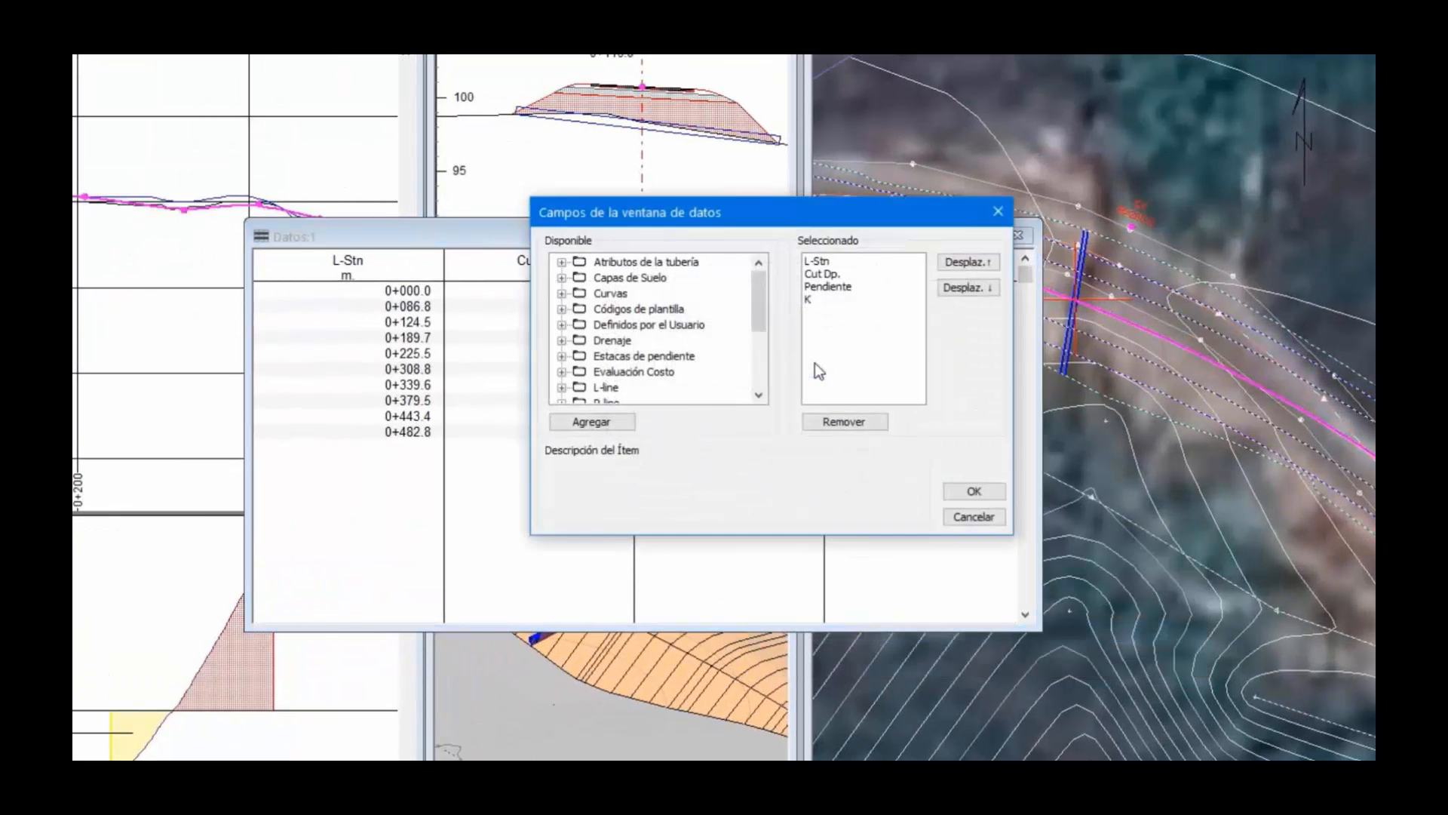
pyautogui.click(817, 316)
pyautogui.click(844, 423)
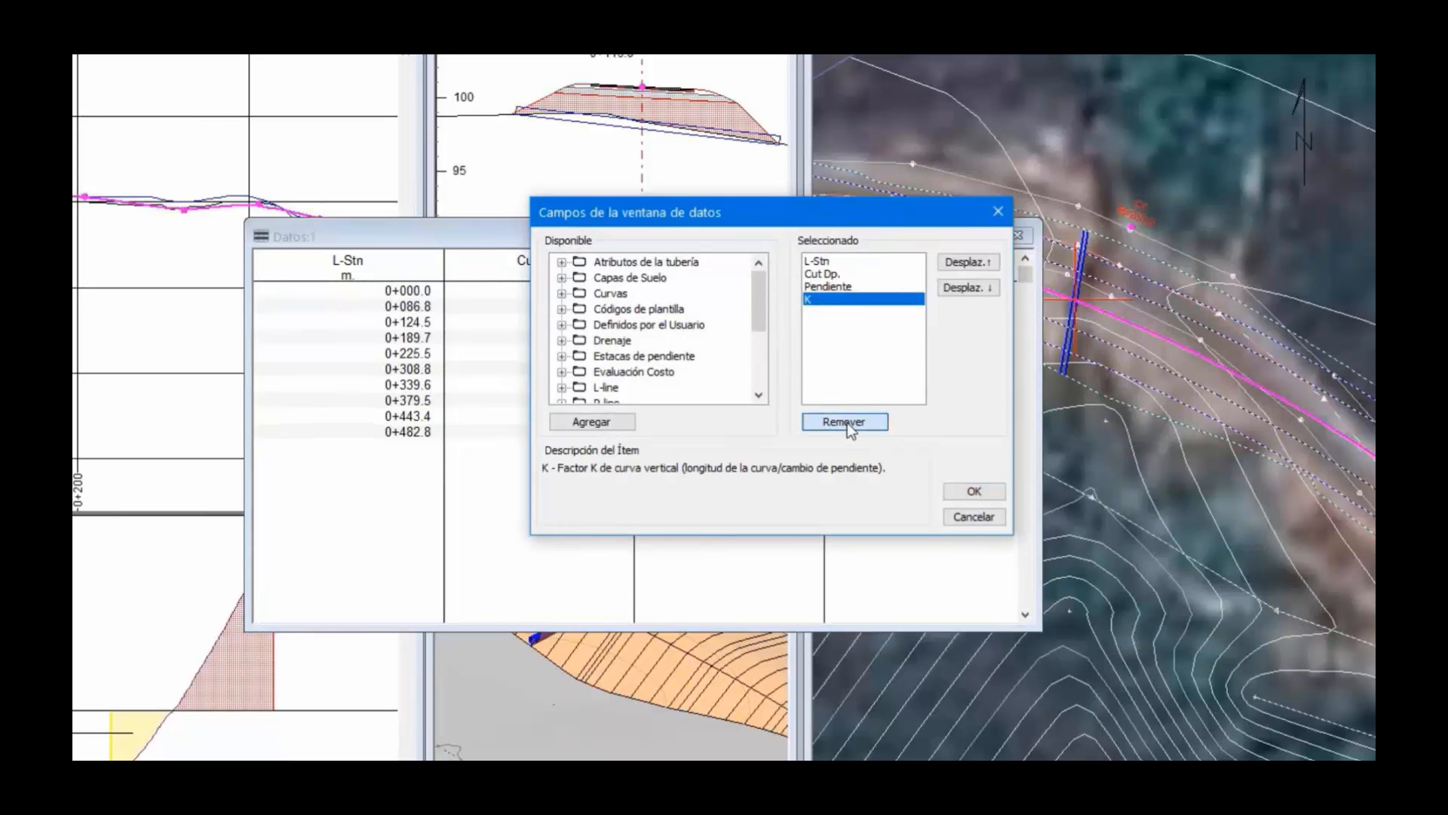
pyautogui.click(846, 424)
pyautogui.click(846, 423)
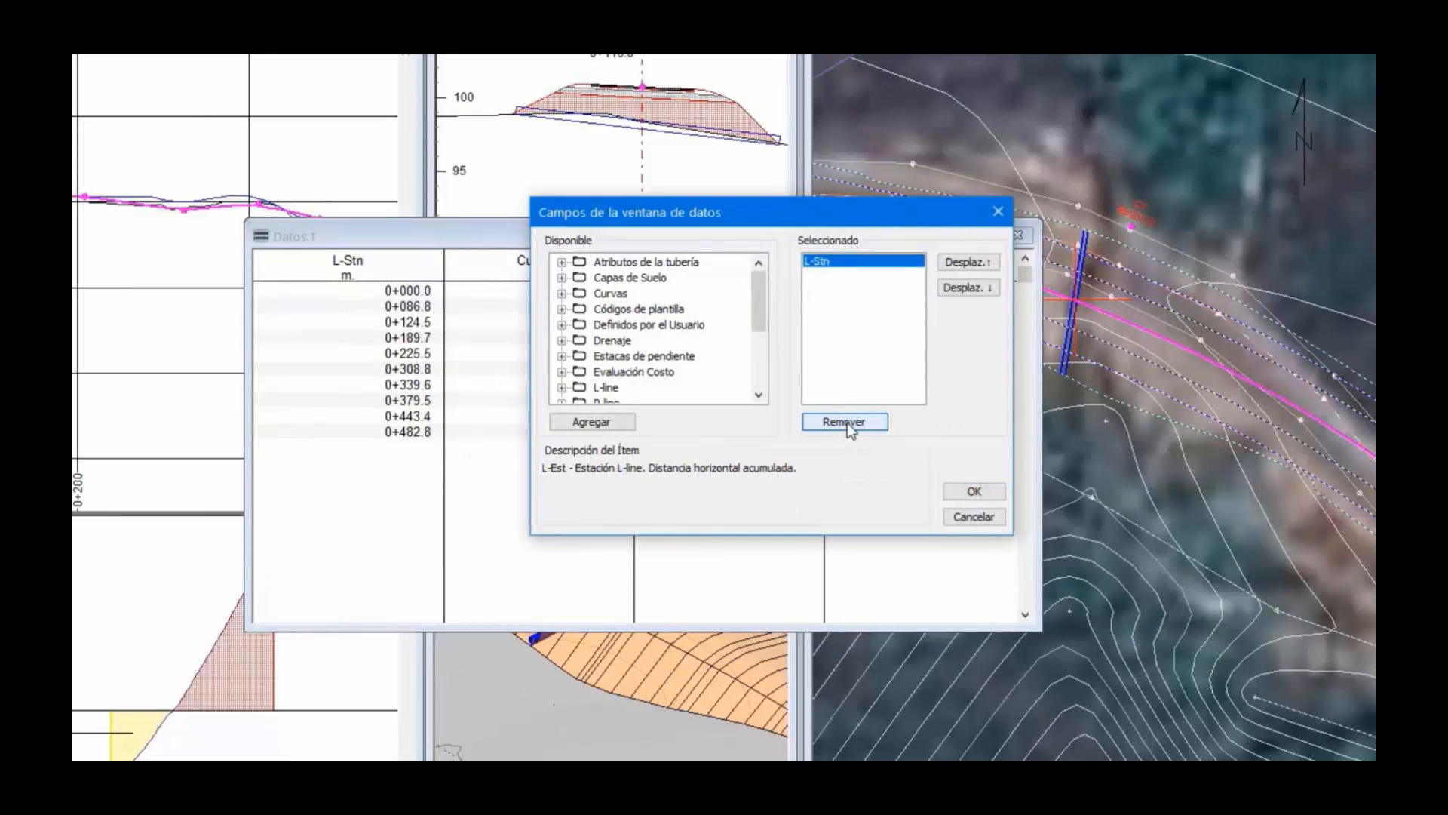
# Add the drainage fields Cul DIA, Longitud Drenaje and Cul Vol. after L-Stn as the data window's columns
pyautogui.doubleClick(611, 338)
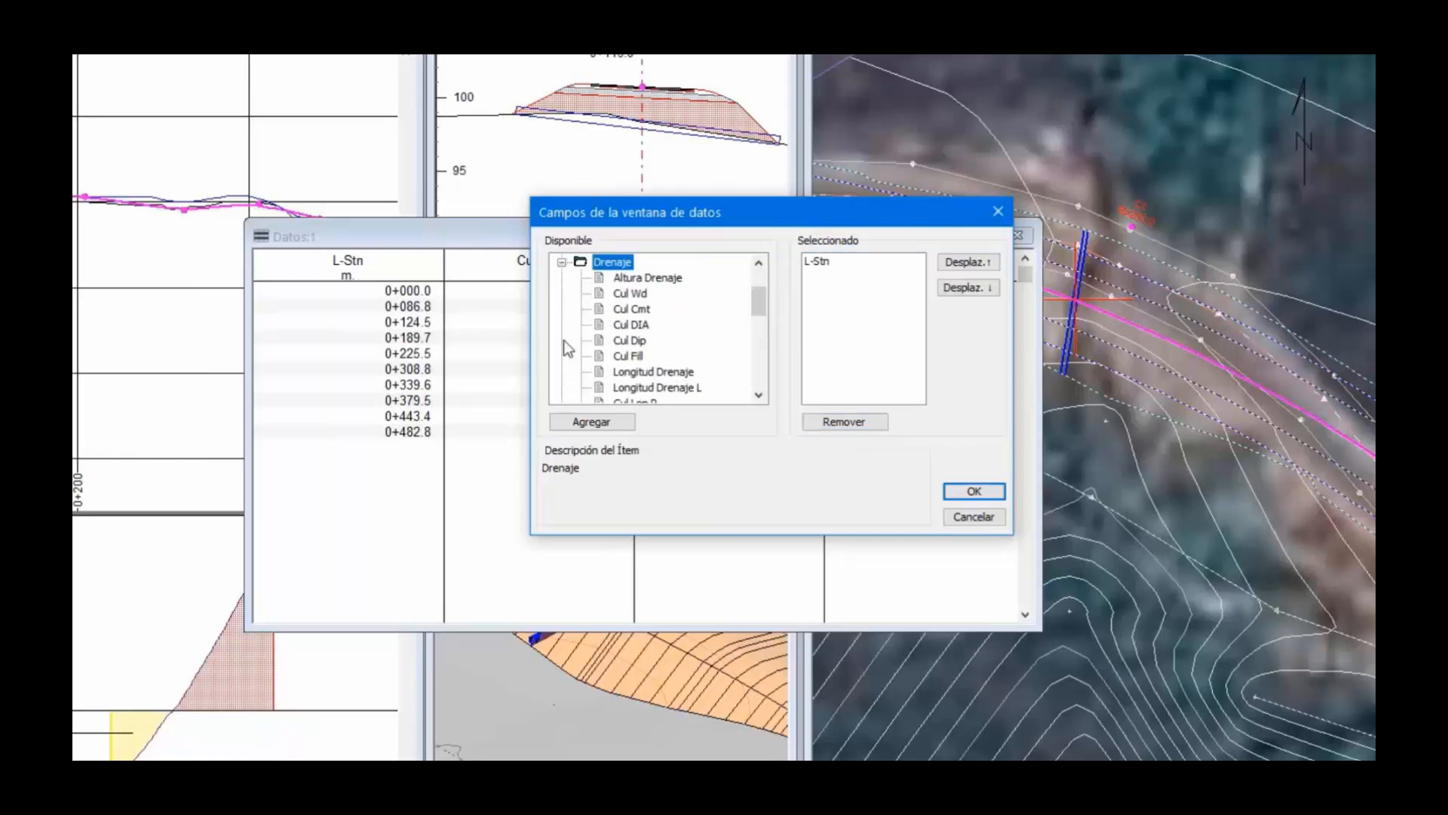
pyautogui.doubleClick(633, 326)
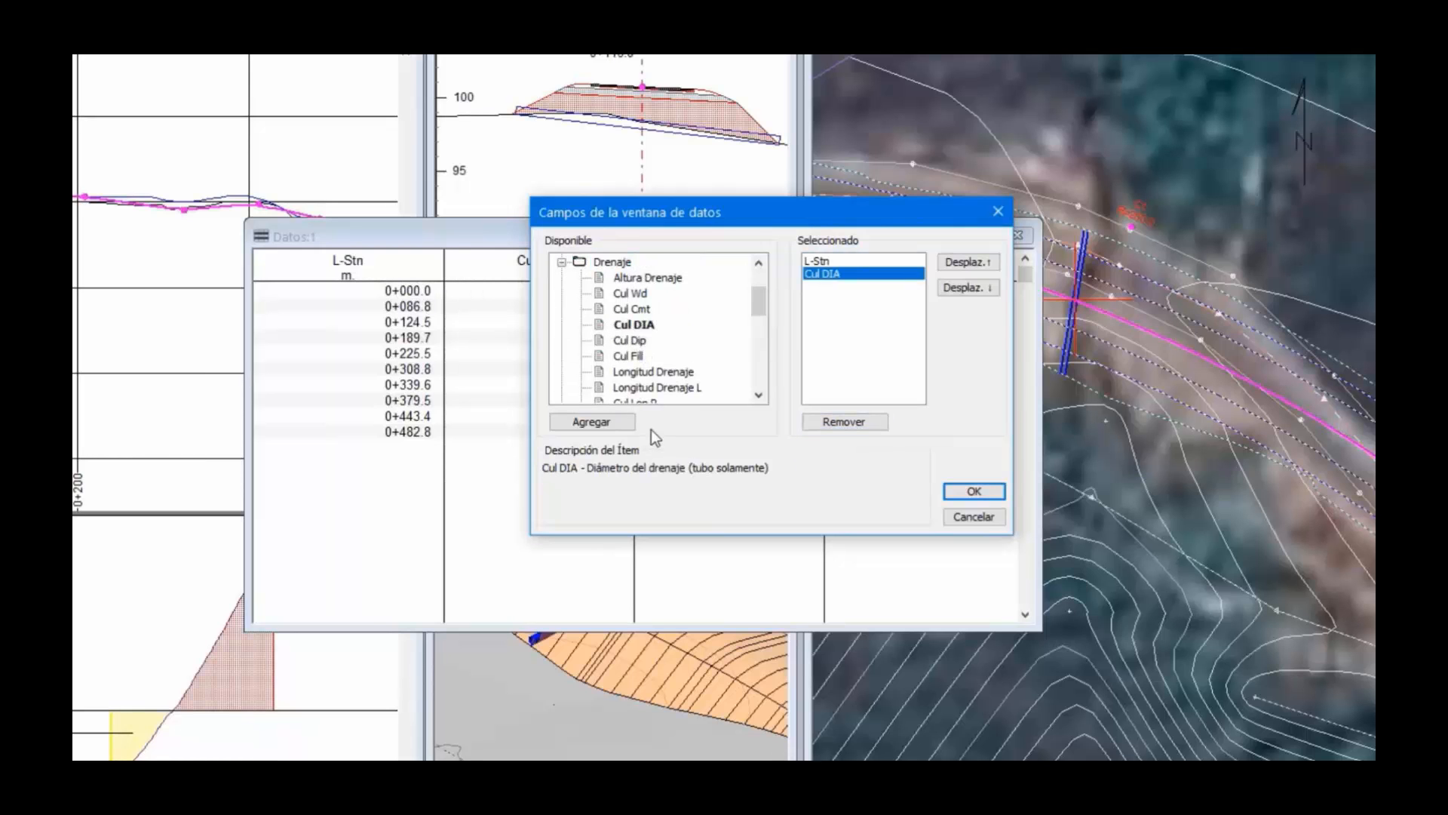
pyautogui.doubleClick(653, 373)
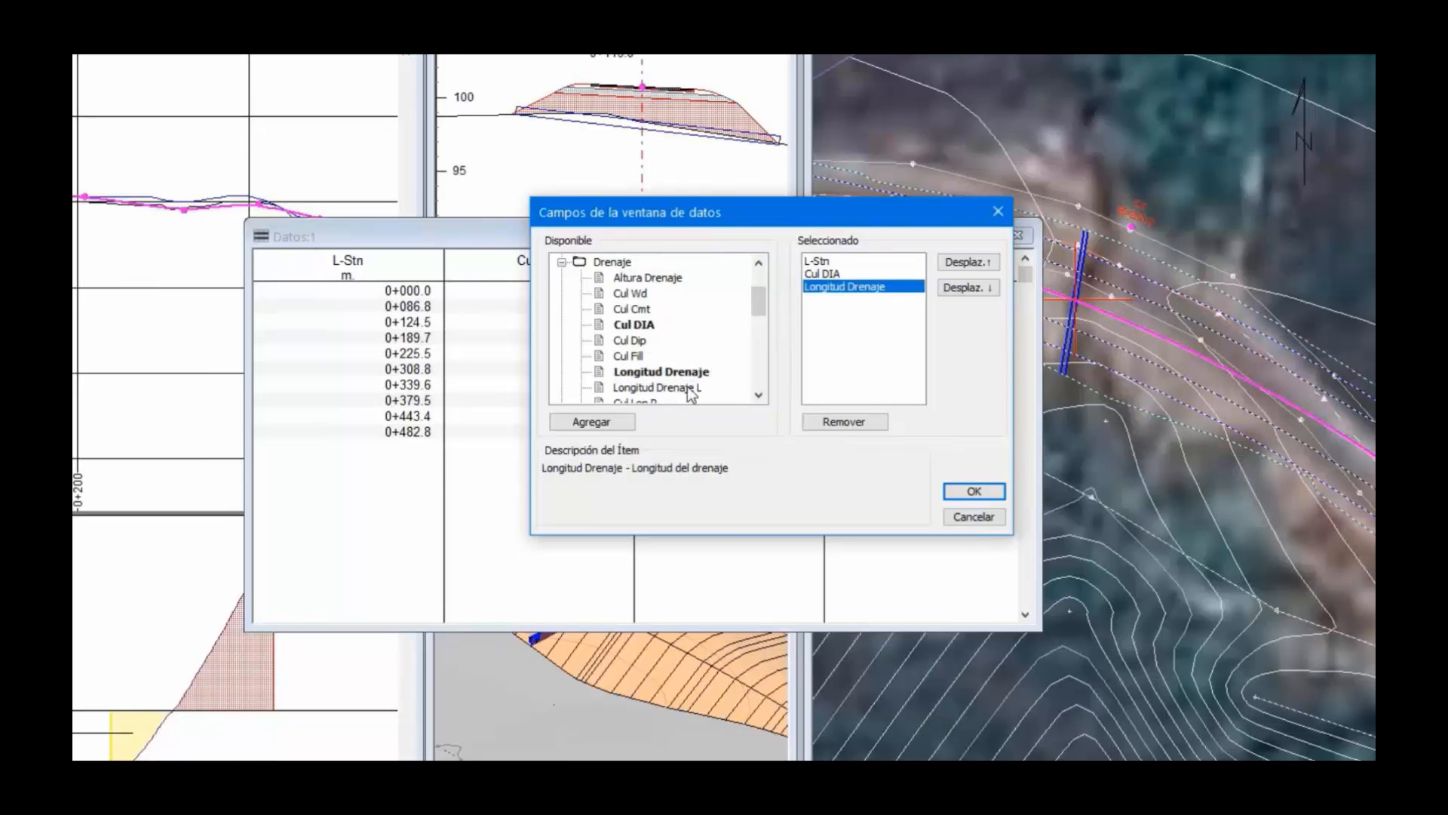
pyautogui.click(758, 394)
pyautogui.click(758, 395)
pyautogui.click(758, 394)
pyautogui.click(758, 395)
pyautogui.click(758, 394)
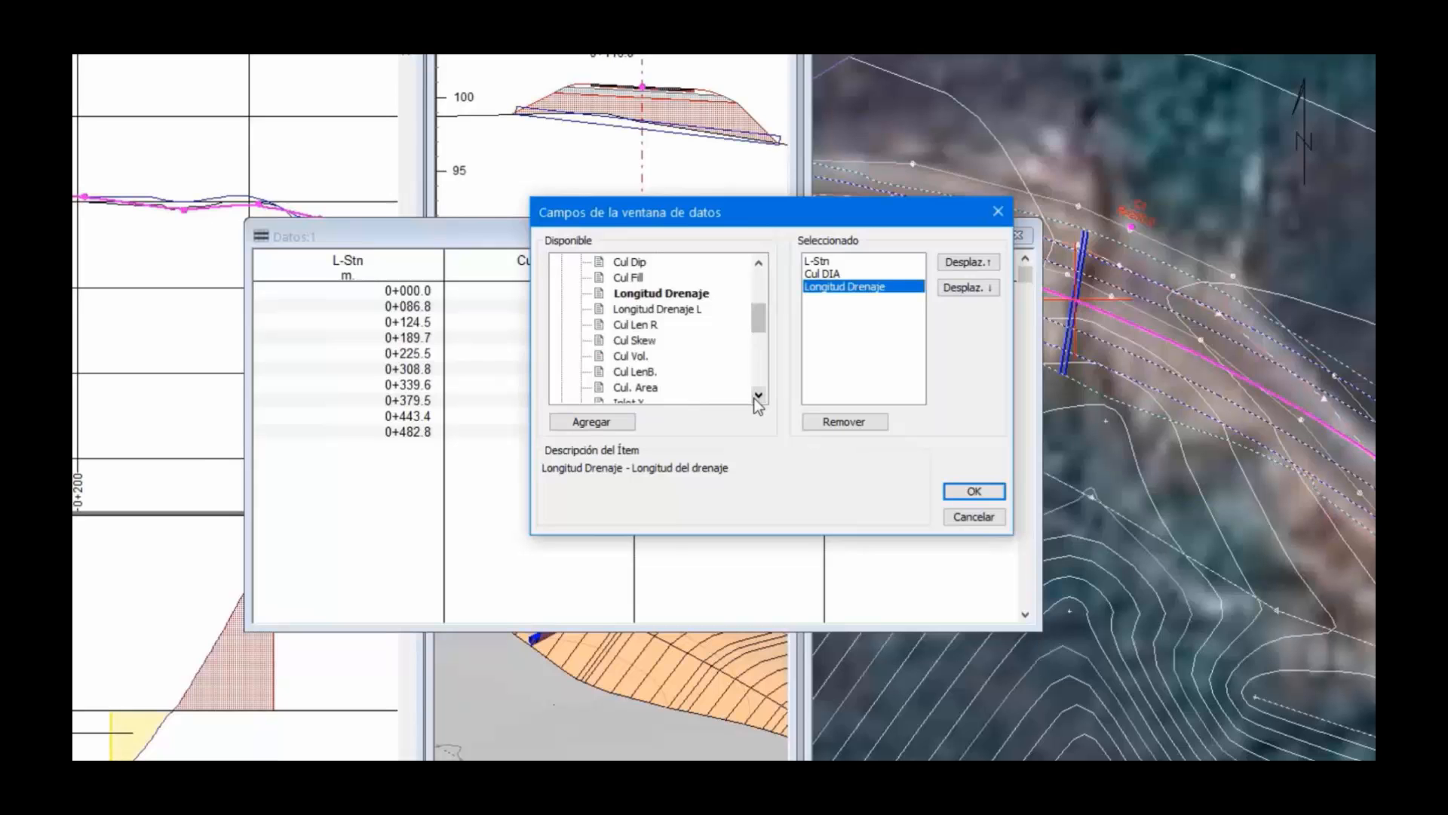
pyautogui.click(758, 394)
pyautogui.click(758, 394)
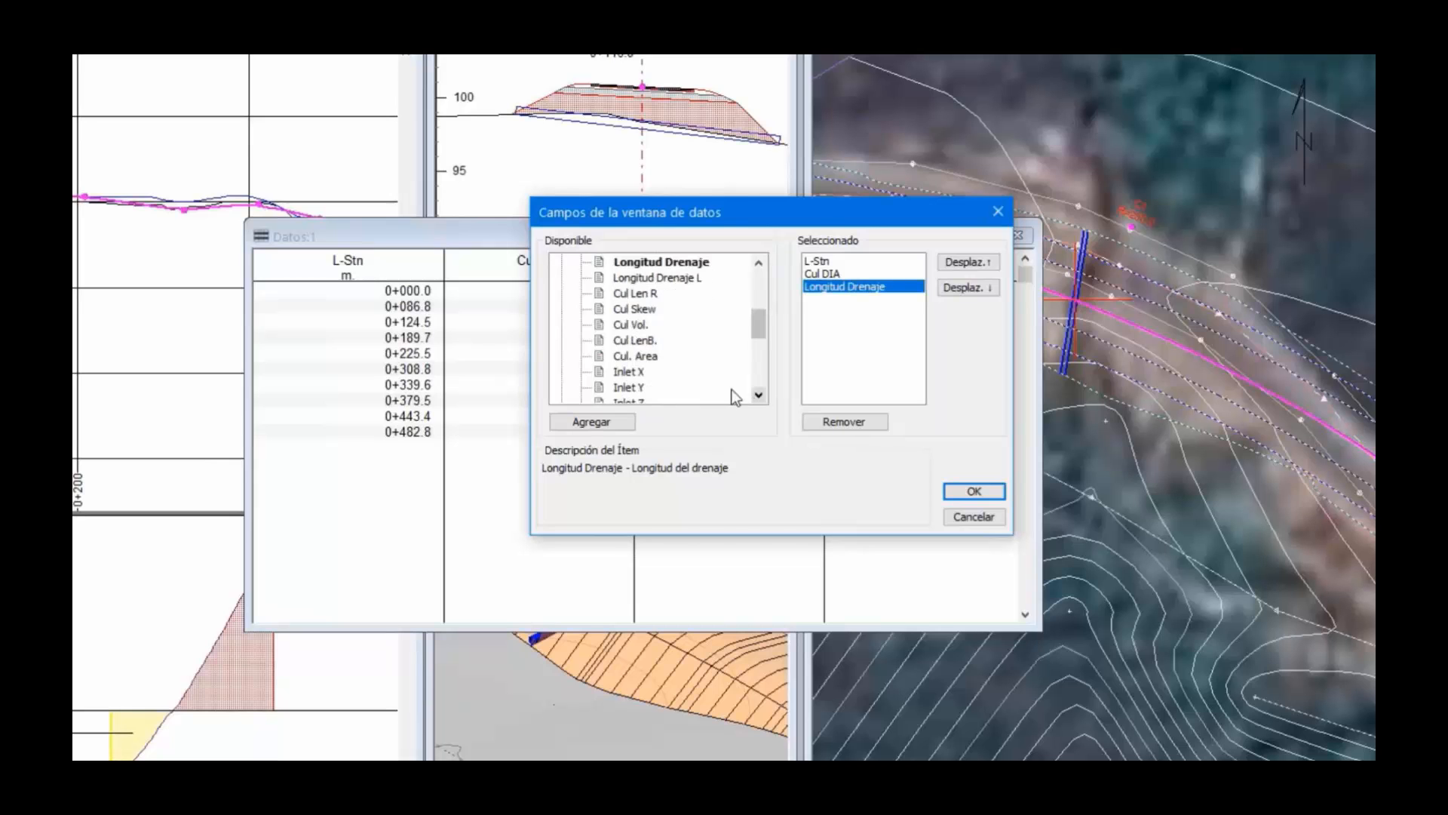
pyautogui.doubleClick(626, 326)
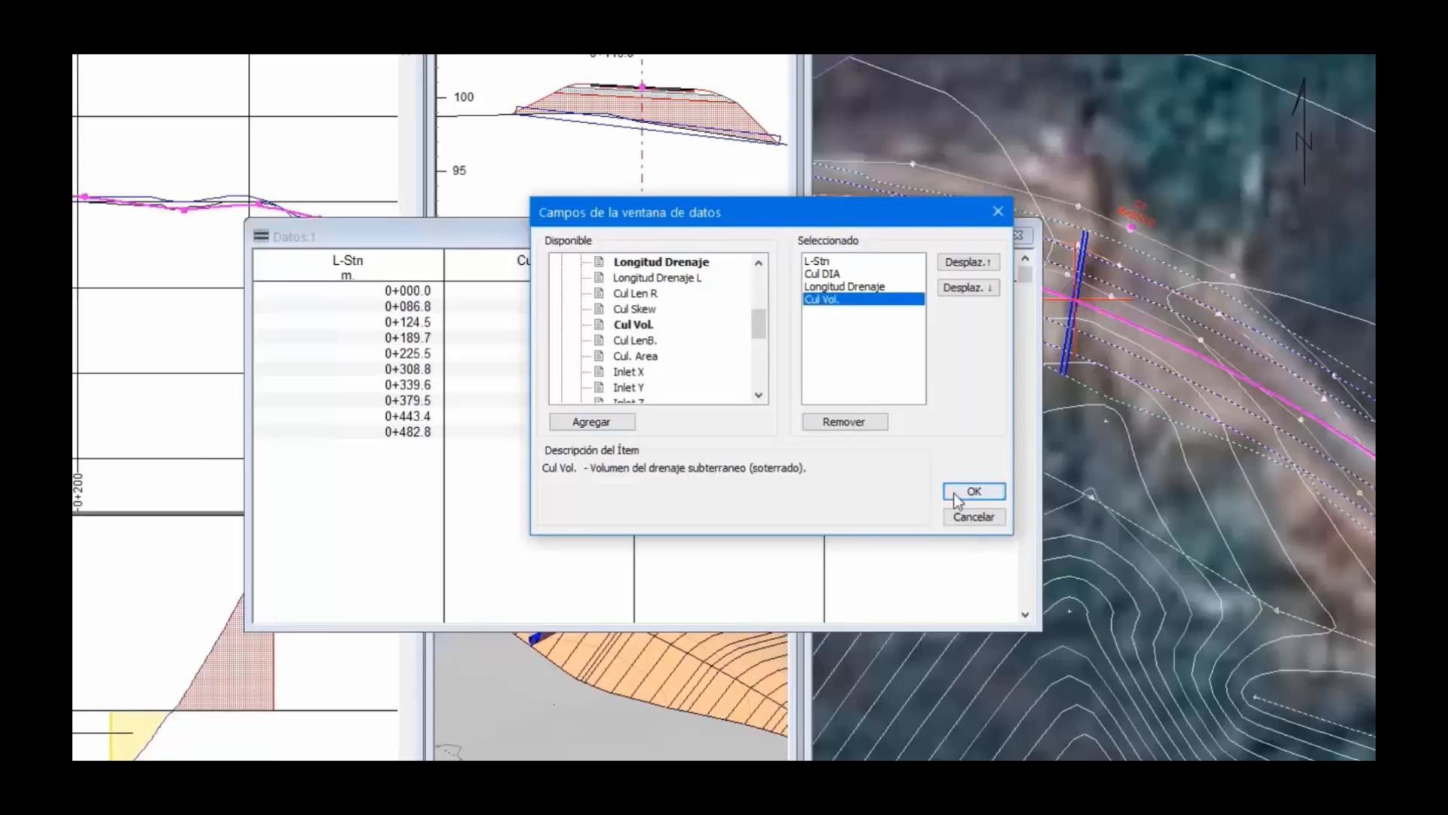
pyautogui.click(974, 491)
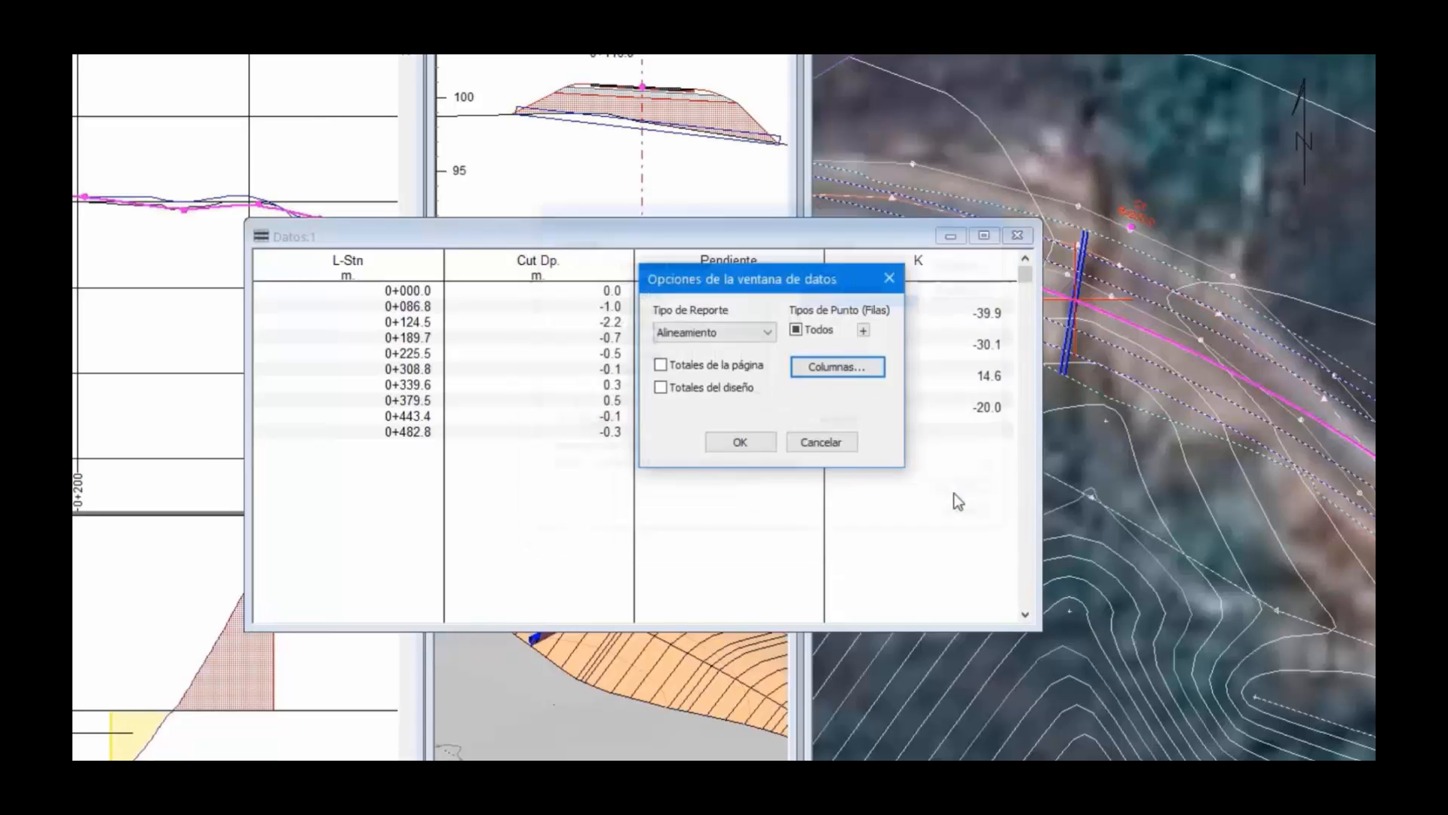
# Include the drainage insertion points (Puntos de inserción del Drenaje) among the data window's row point types and apply the options
pyautogui.click(863, 331)
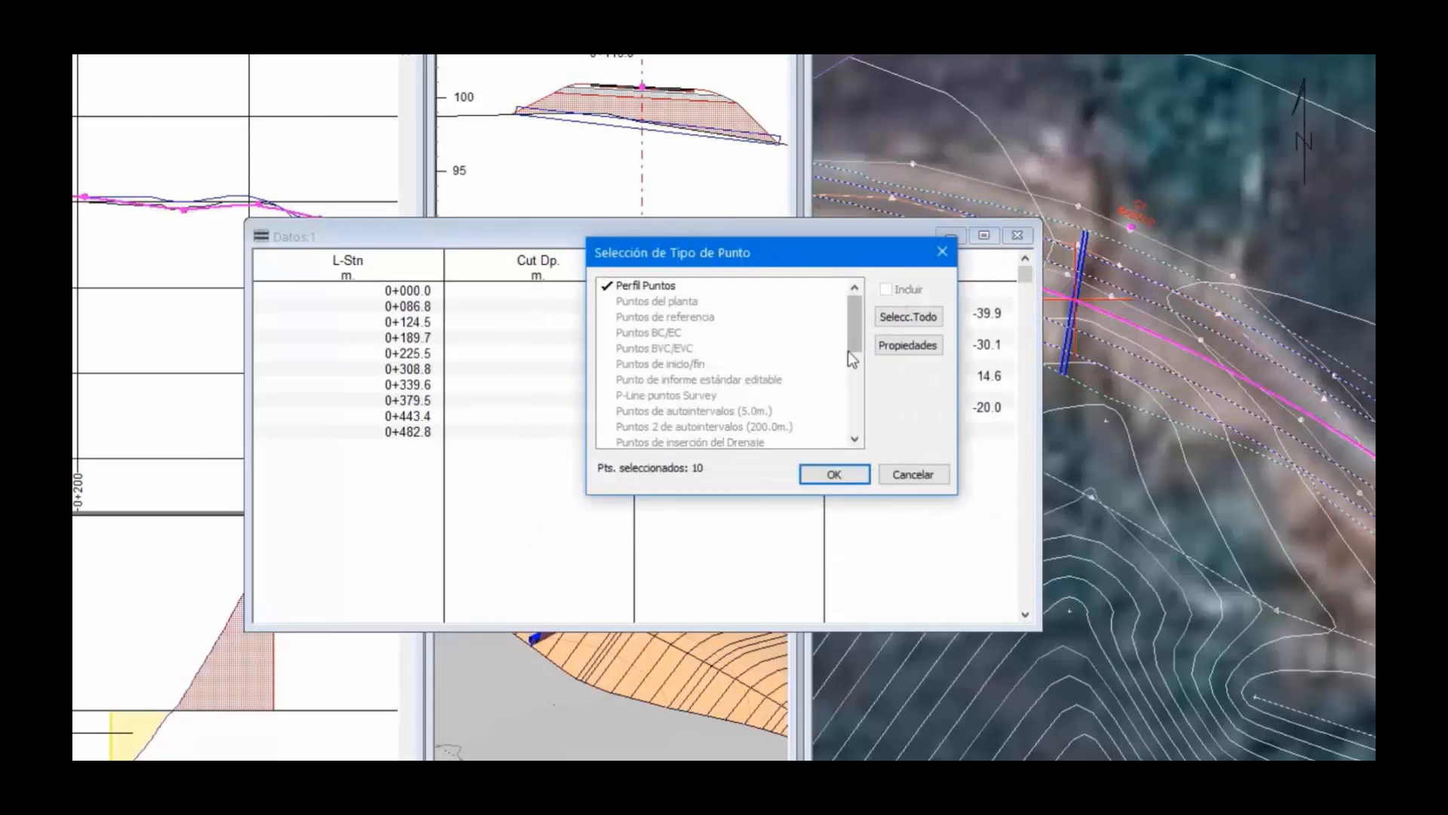
pyautogui.click(755, 434)
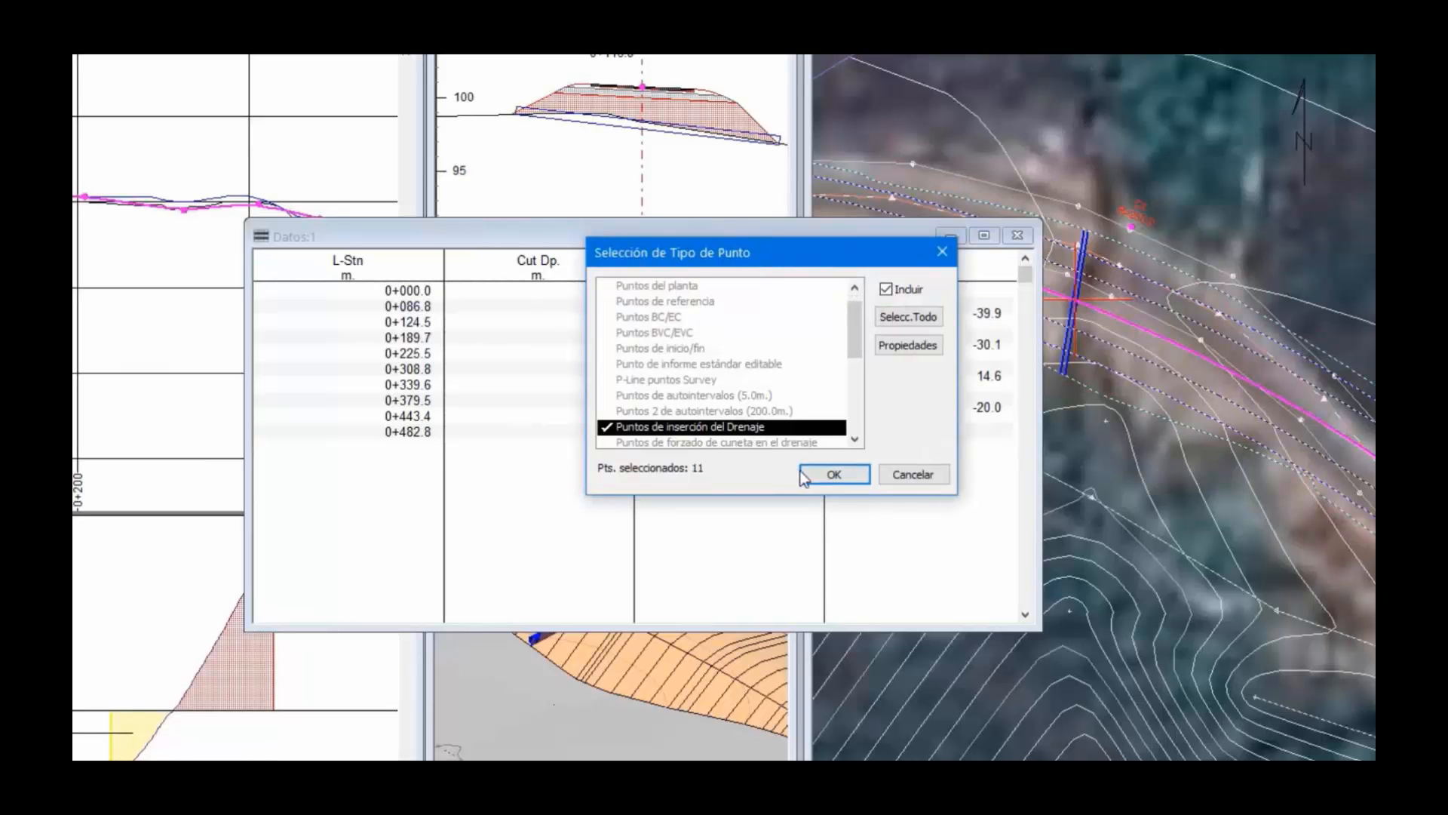
pyautogui.click(829, 475)
pyautogui.click(761, 446)
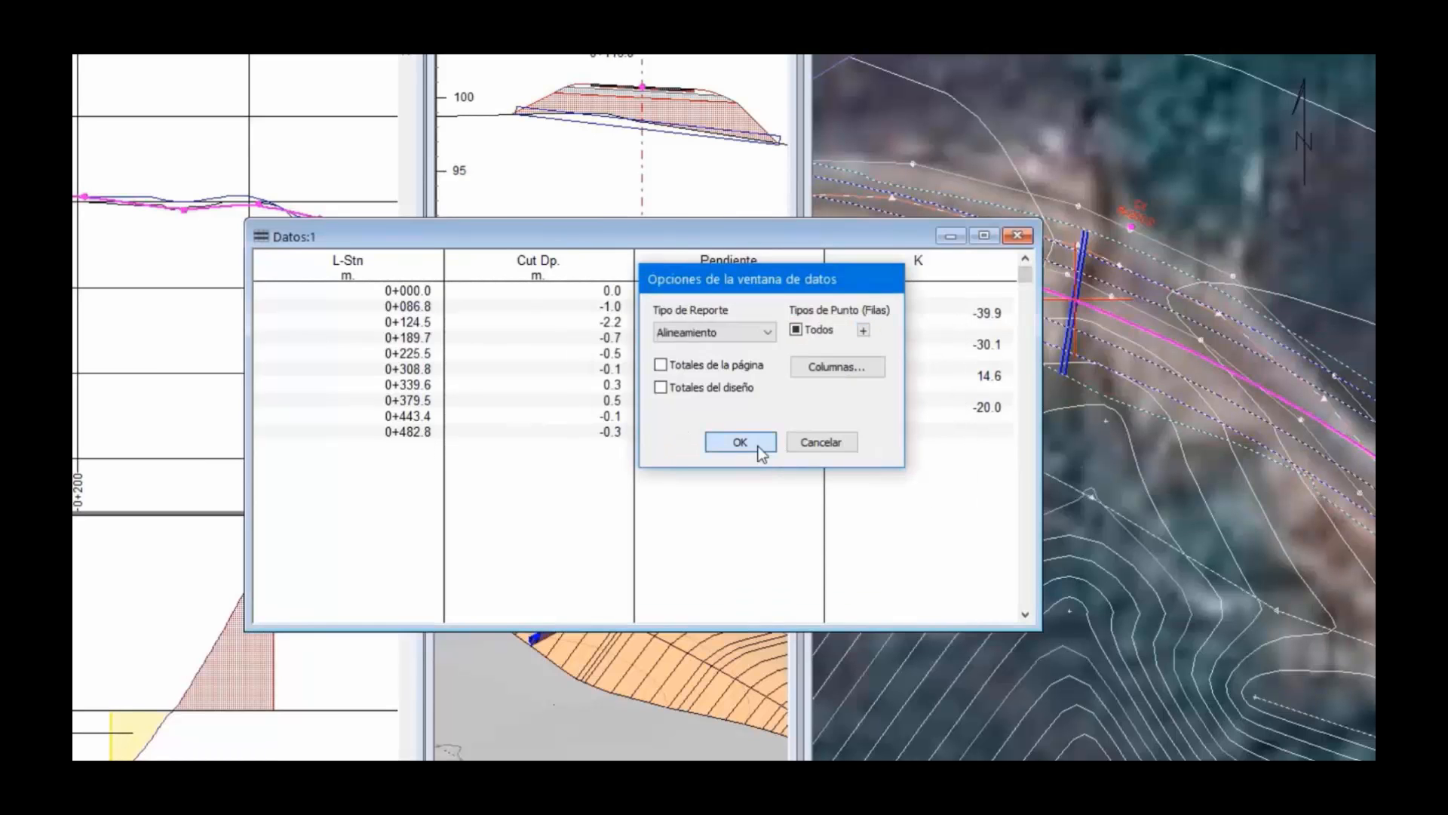
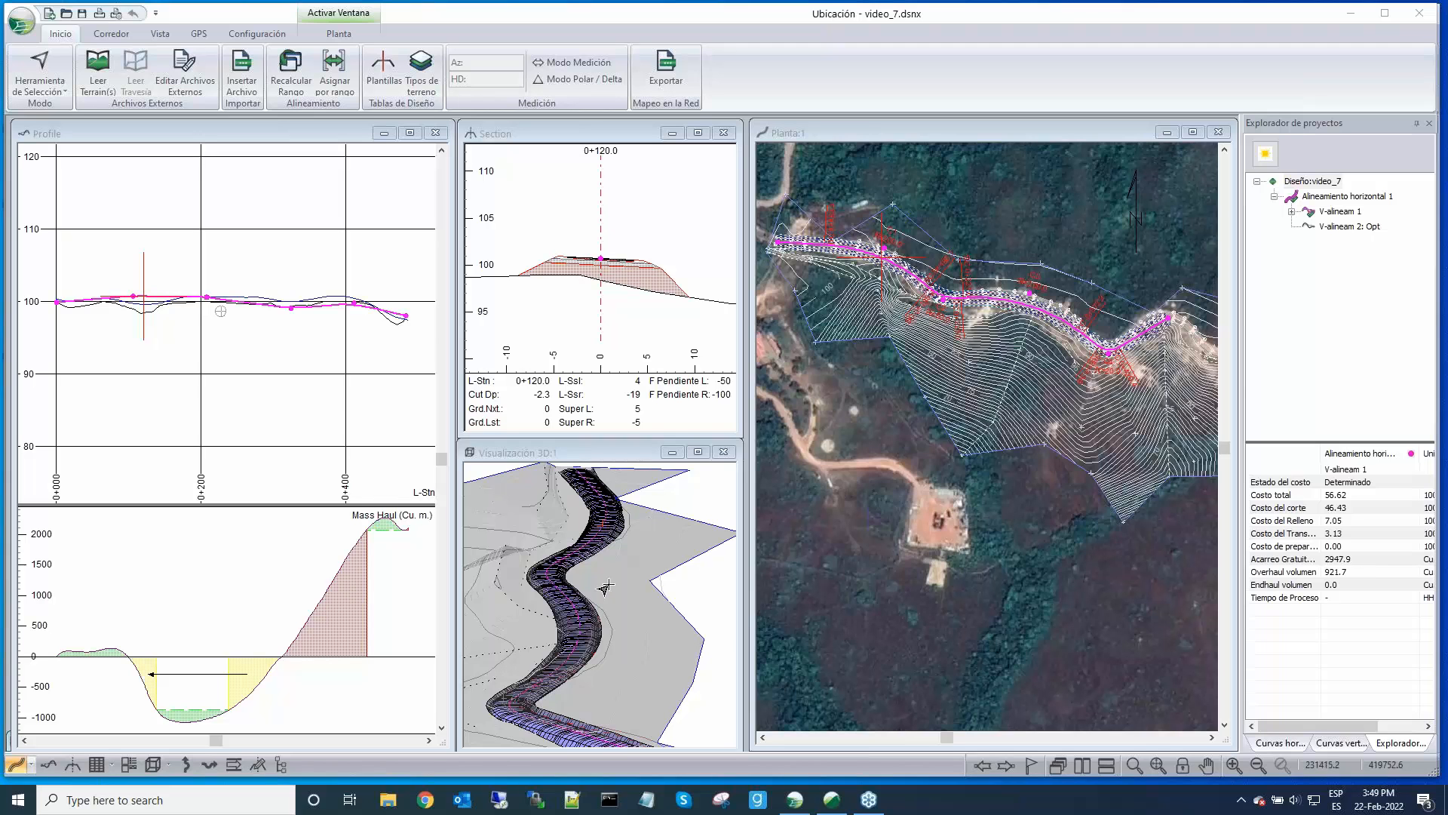
pyautogui.moveTo(606, 587); pyautogui.dragTo(638, 578)
pyautogui.moveTo(639, 578); pyautogui.dragTo(616, 594, button='middle')
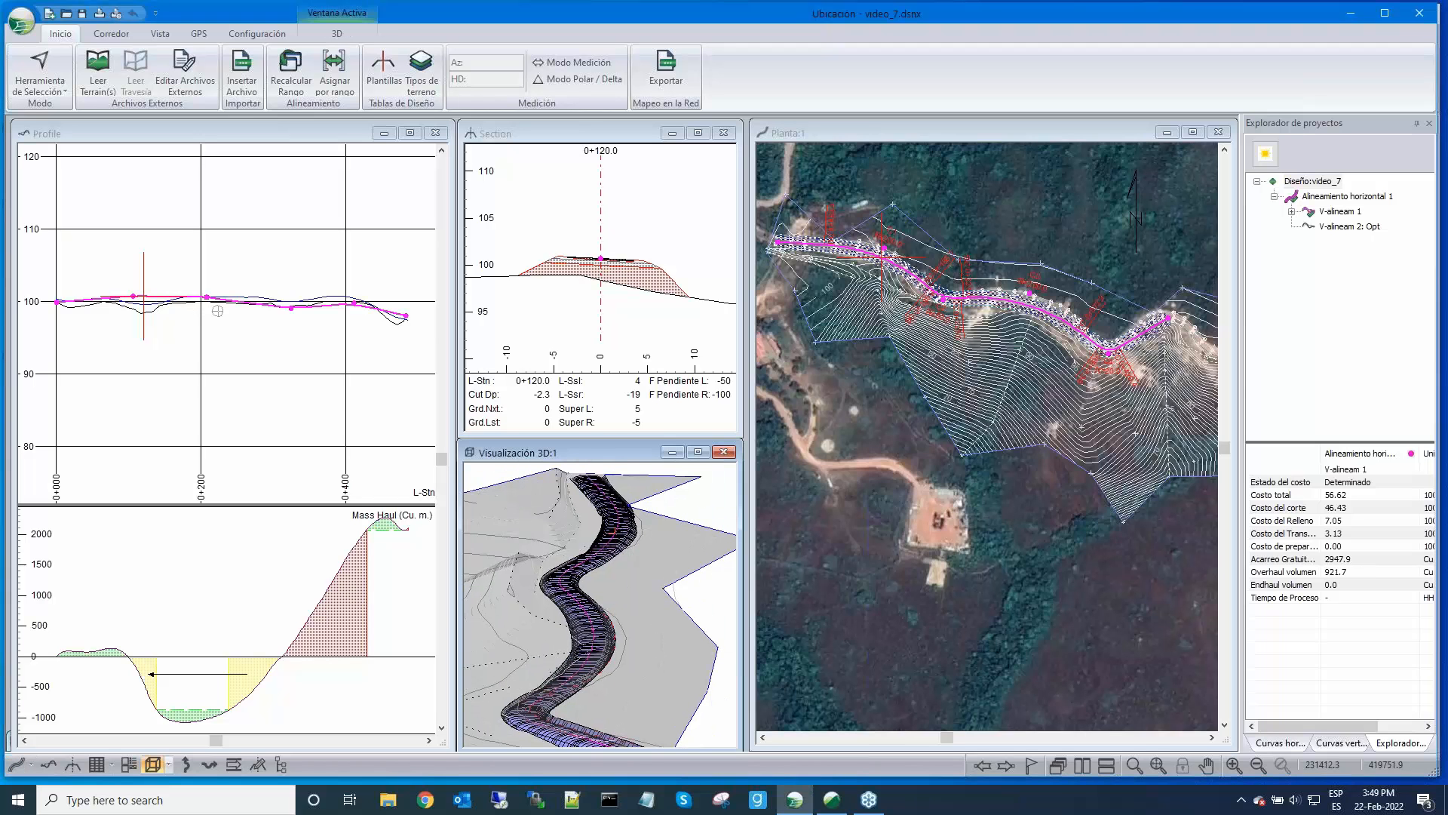
pyautogui.scroll(1, 572, 622)
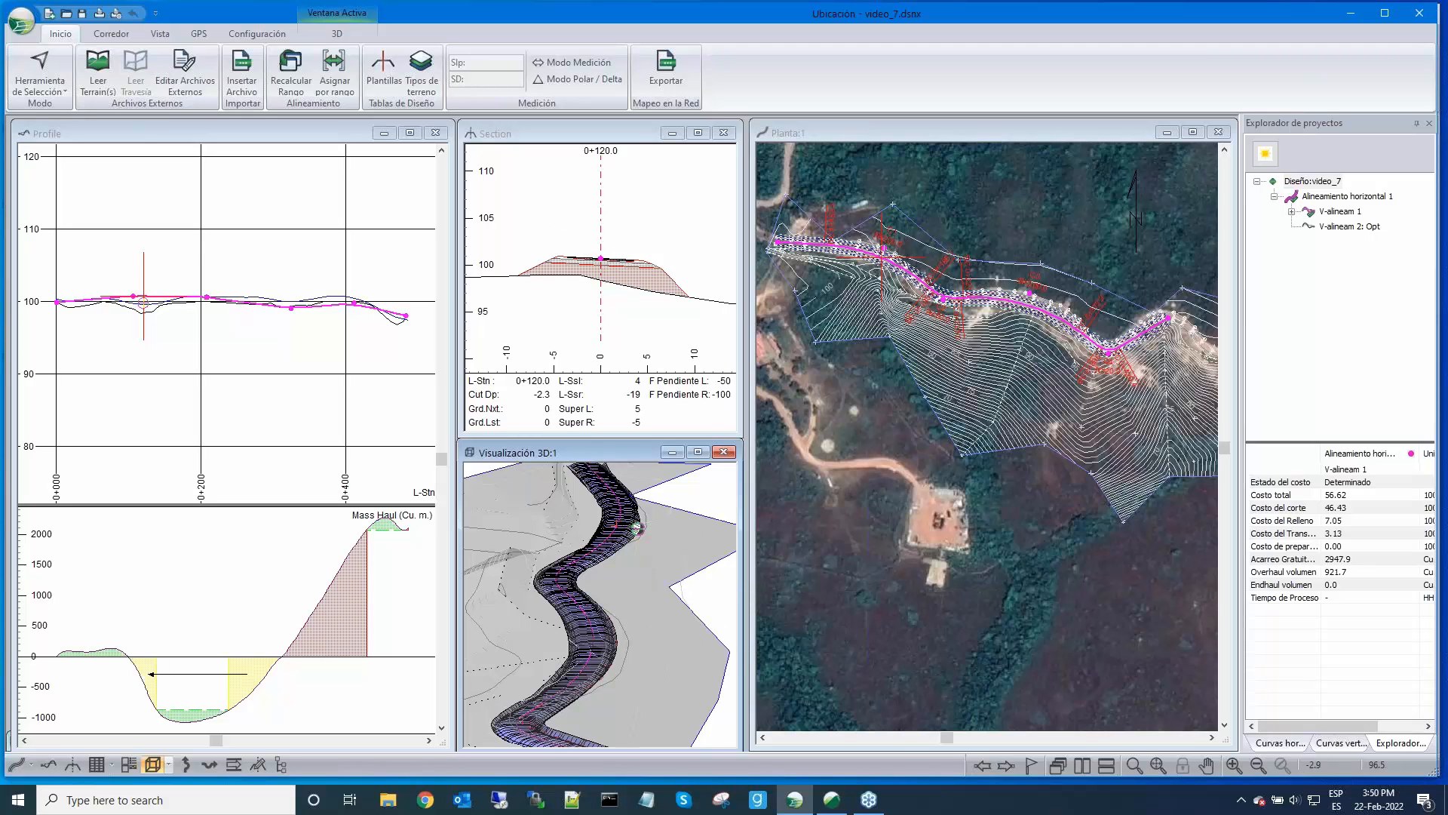
# Define sub-horizon soil layers by range with OB Overburden at 1.00 depth as layer 1 and GR Gravel as layer 2
pyautogui.click(333, 63)
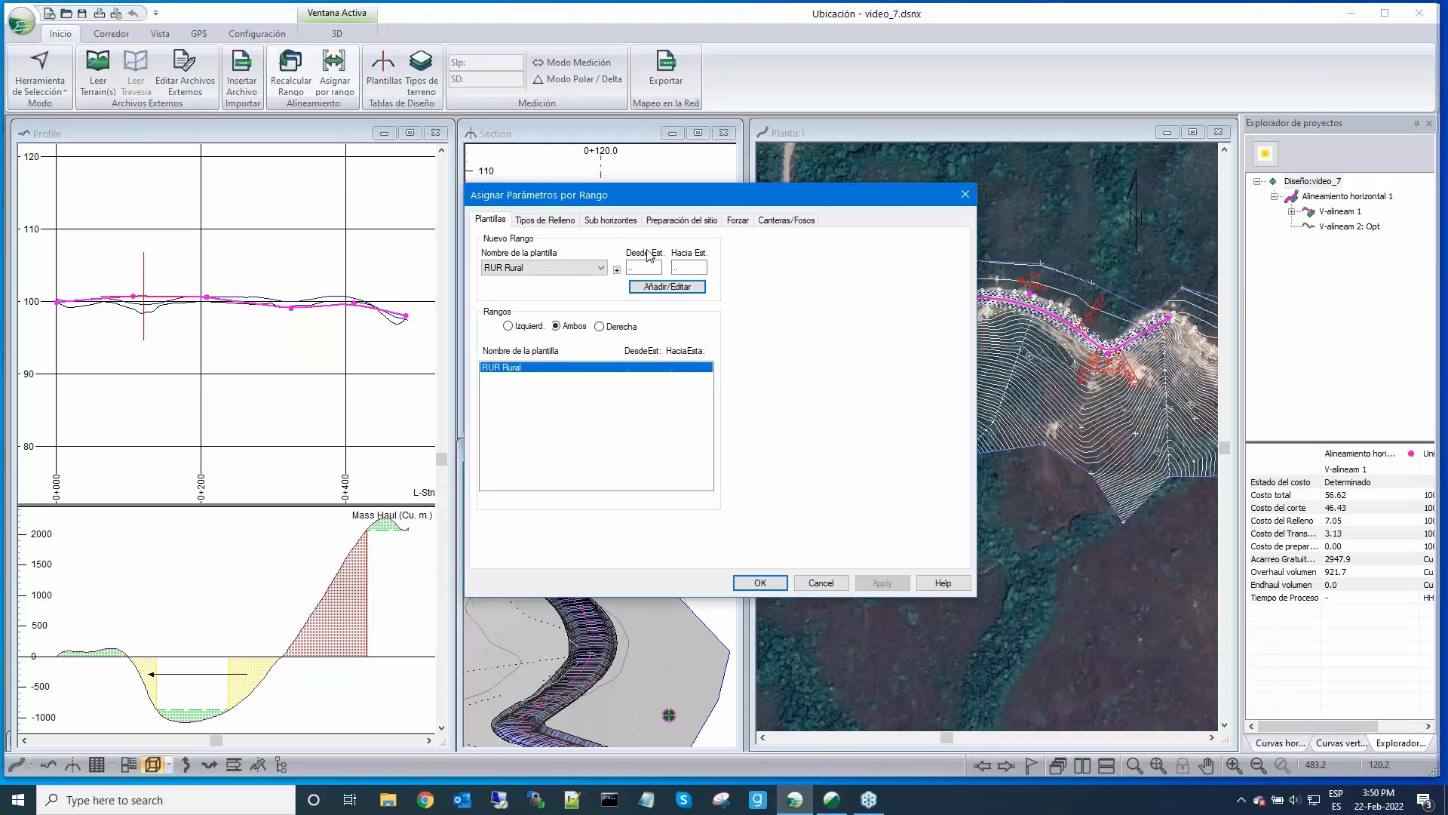
pyautogui.click(611, 220)
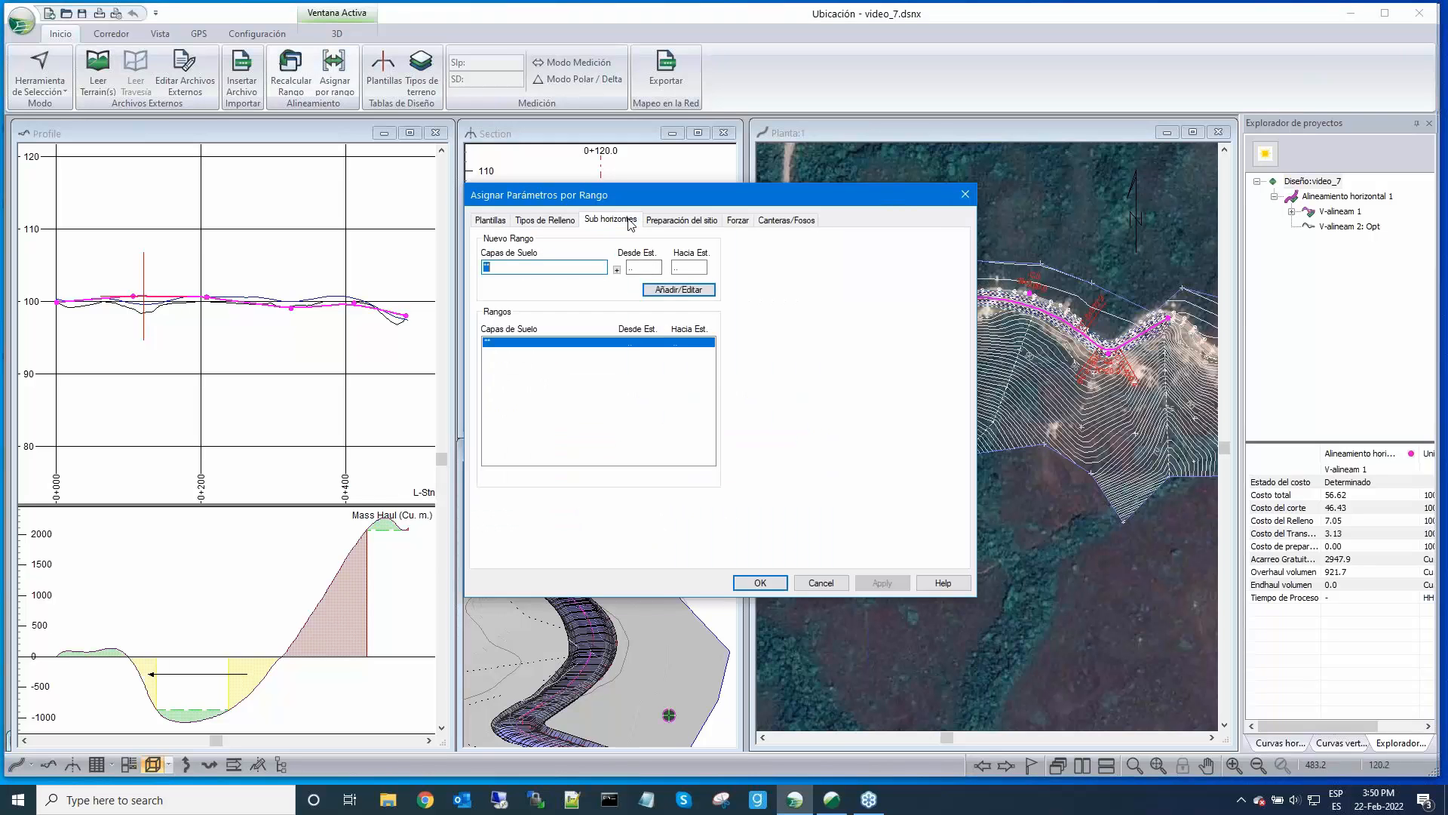
pyautogui.click(617, 270)
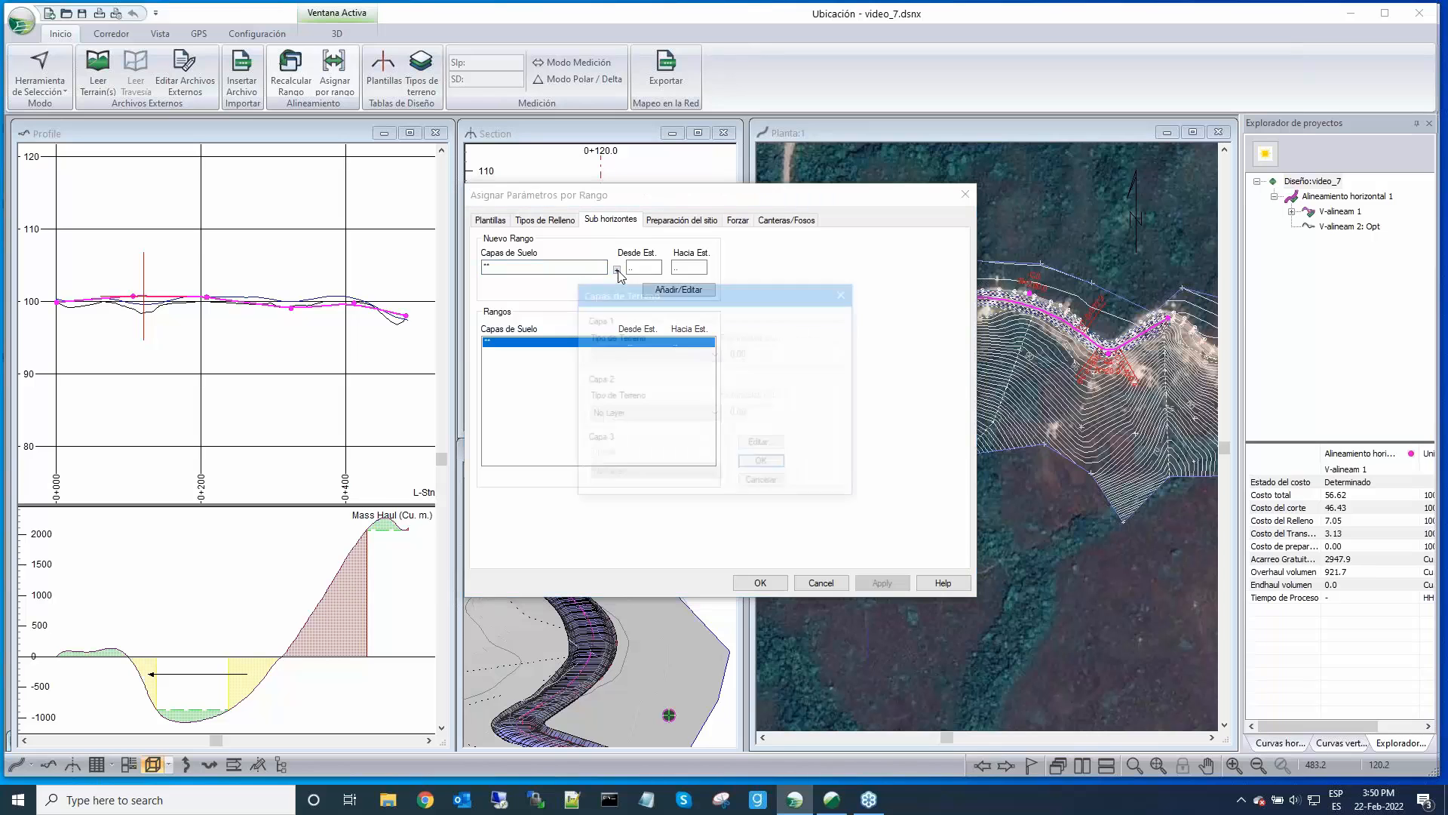
pyautogui.moveTo(699, 286); pyautogui.dragTo(390, 222)
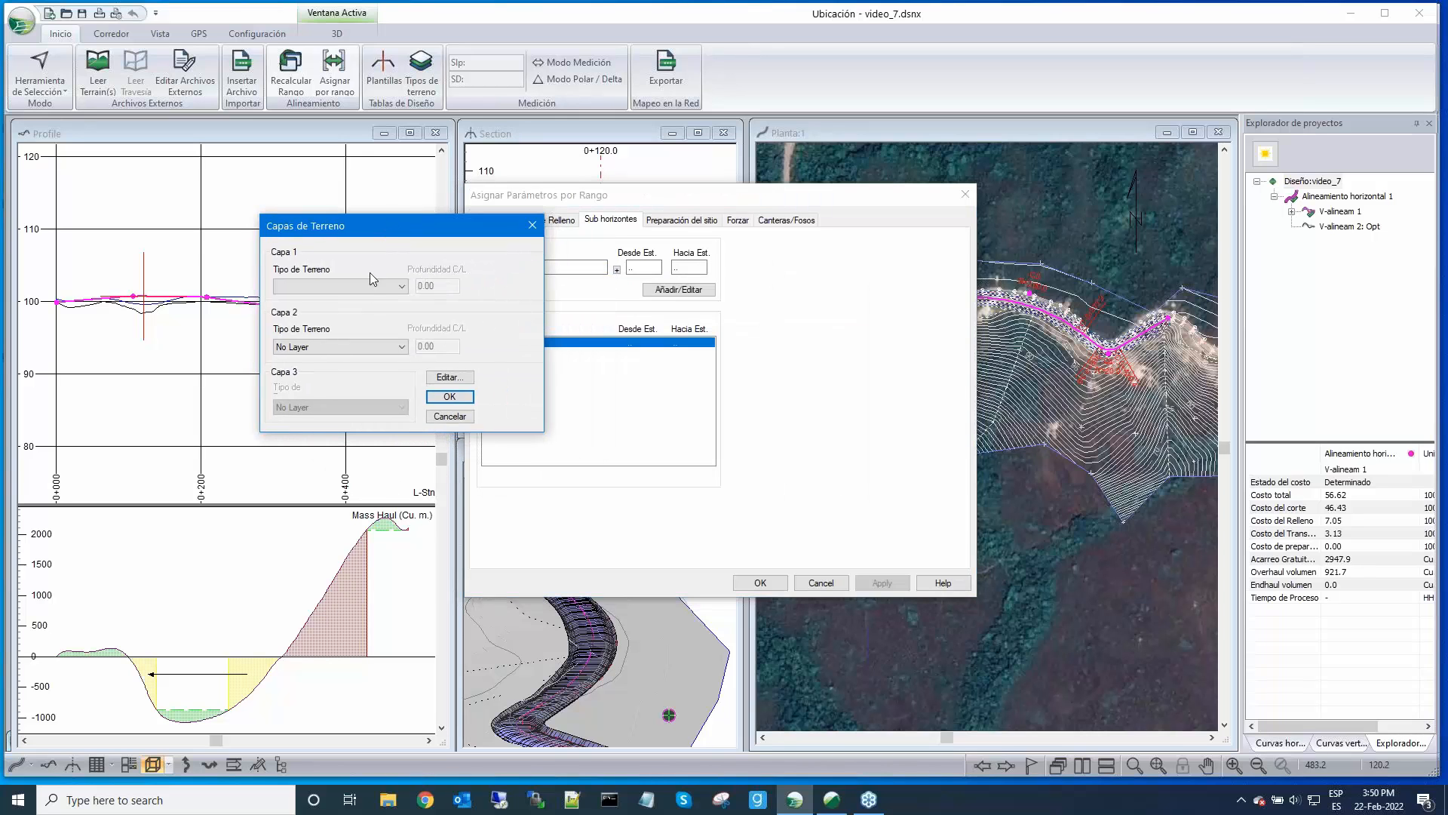
pyautogui.click(400, 286)
pyautogui.click(286, 301)
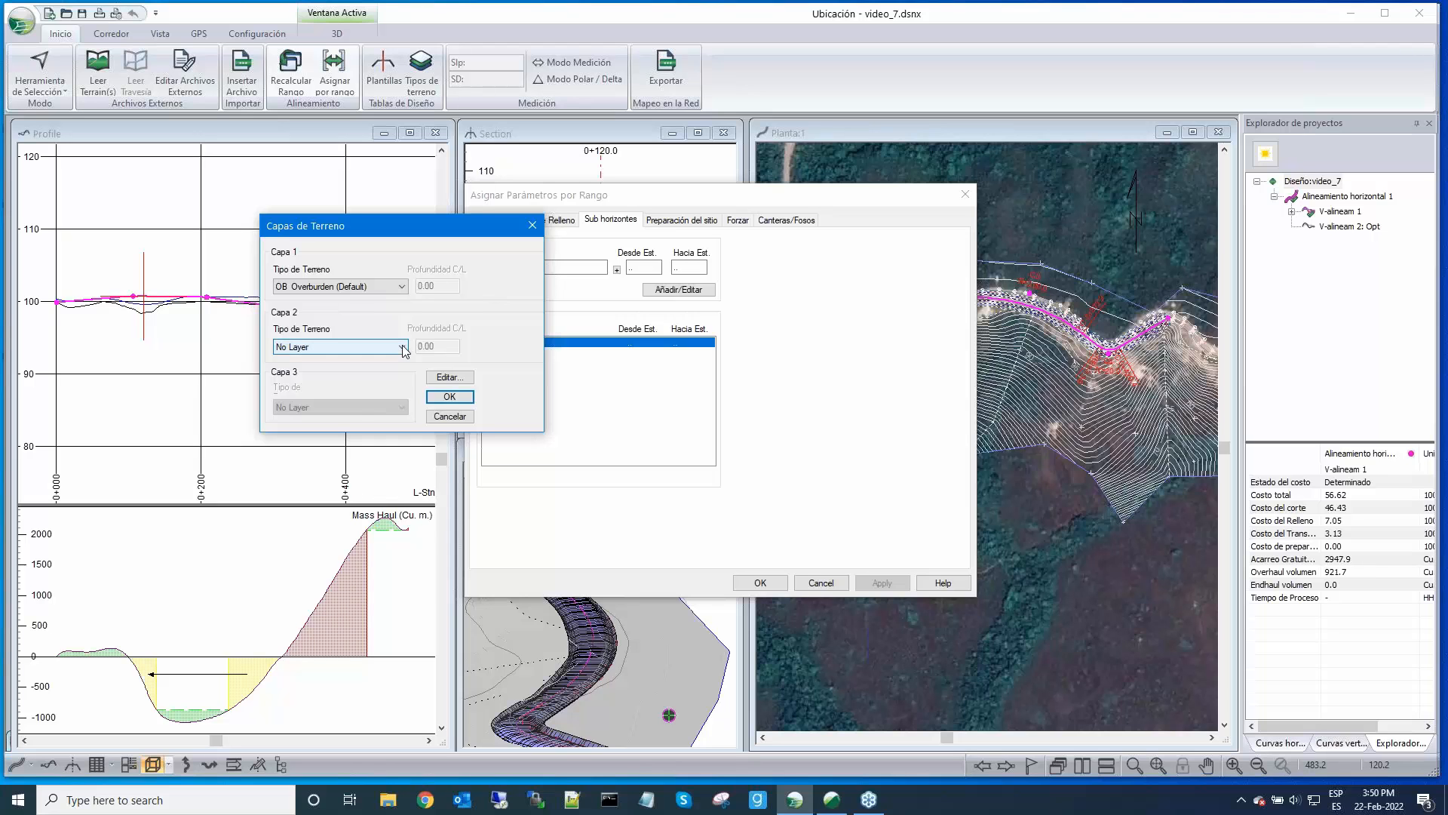
pyautogui.click(403, 347)
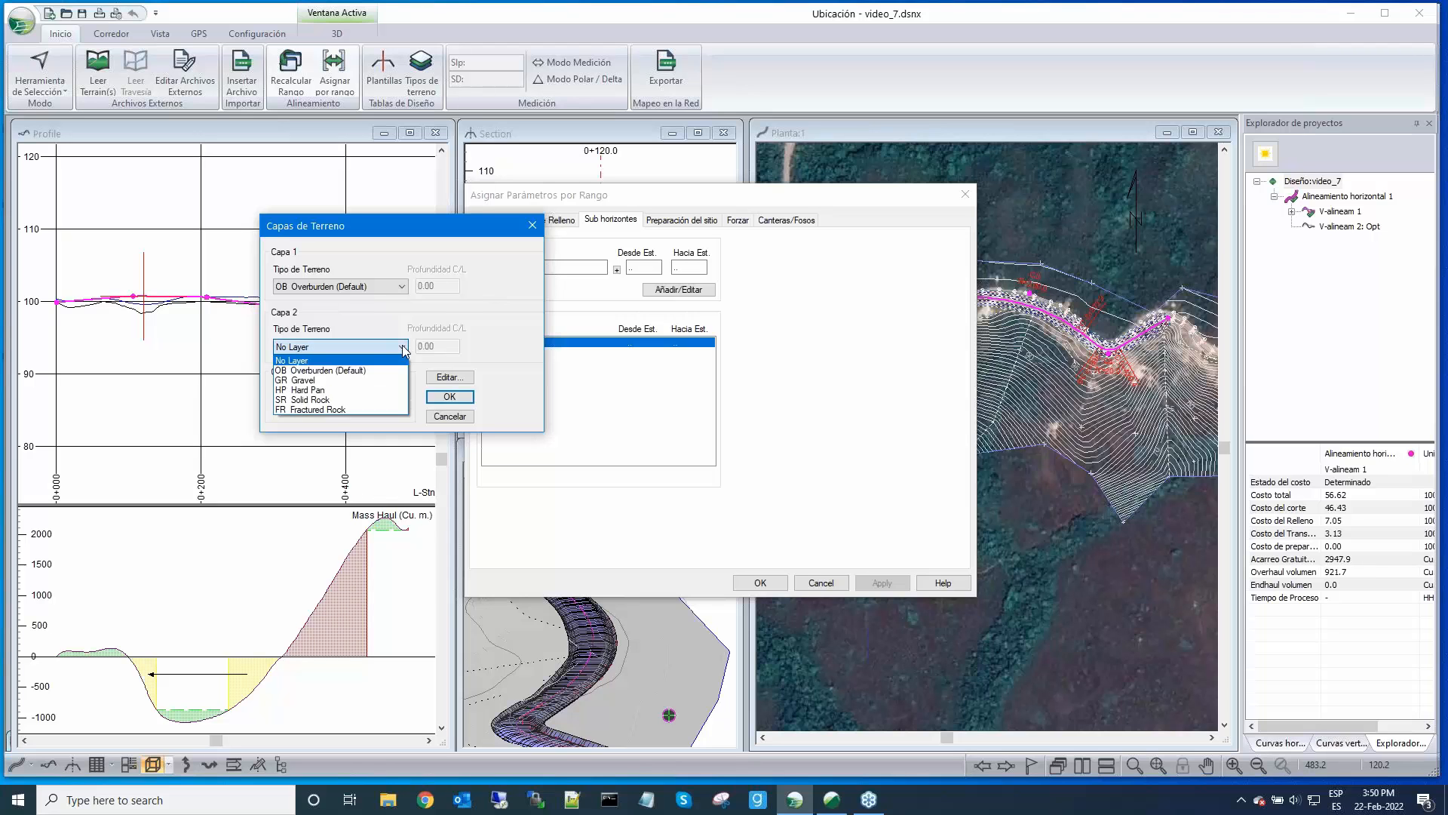
pyautogui.click(302, 382)
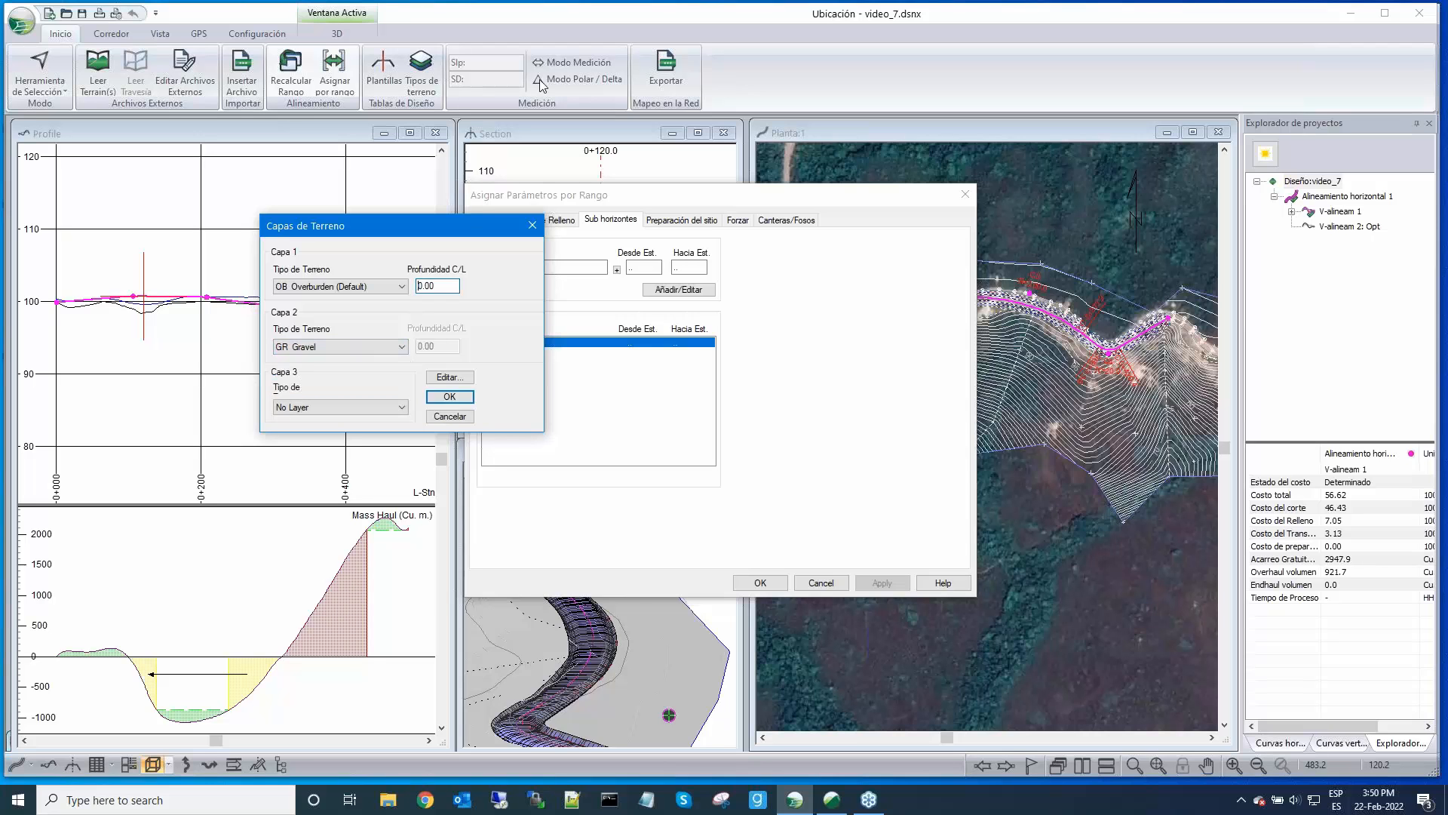
pyautogui.write('1')
# Set soil layer 3 to FR Fractured Rock and the gravel layer's depth to 2.00, and discard the range assignment
pyautogui.click(402, 408)
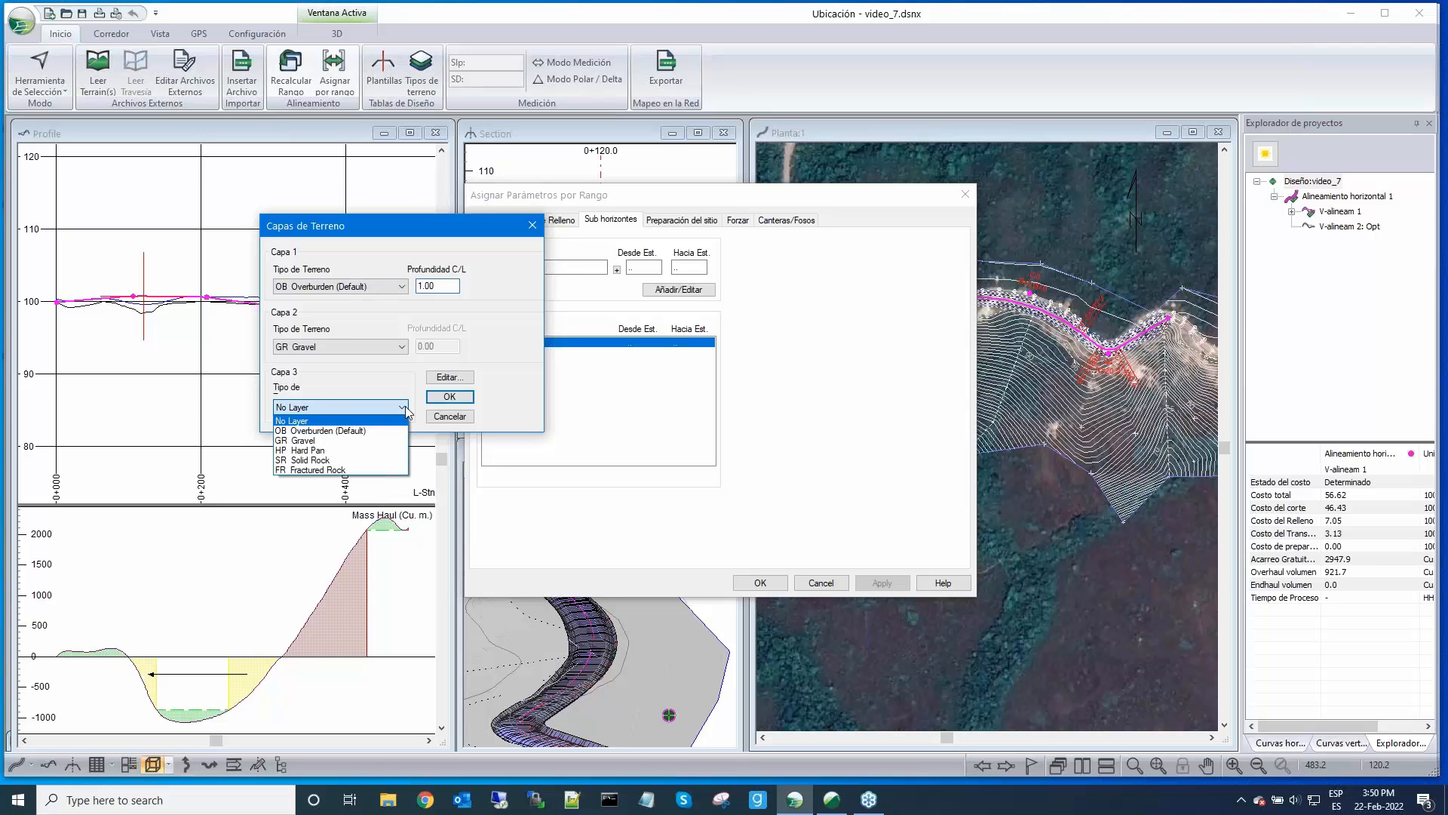
pyautogui.click(309, 470)
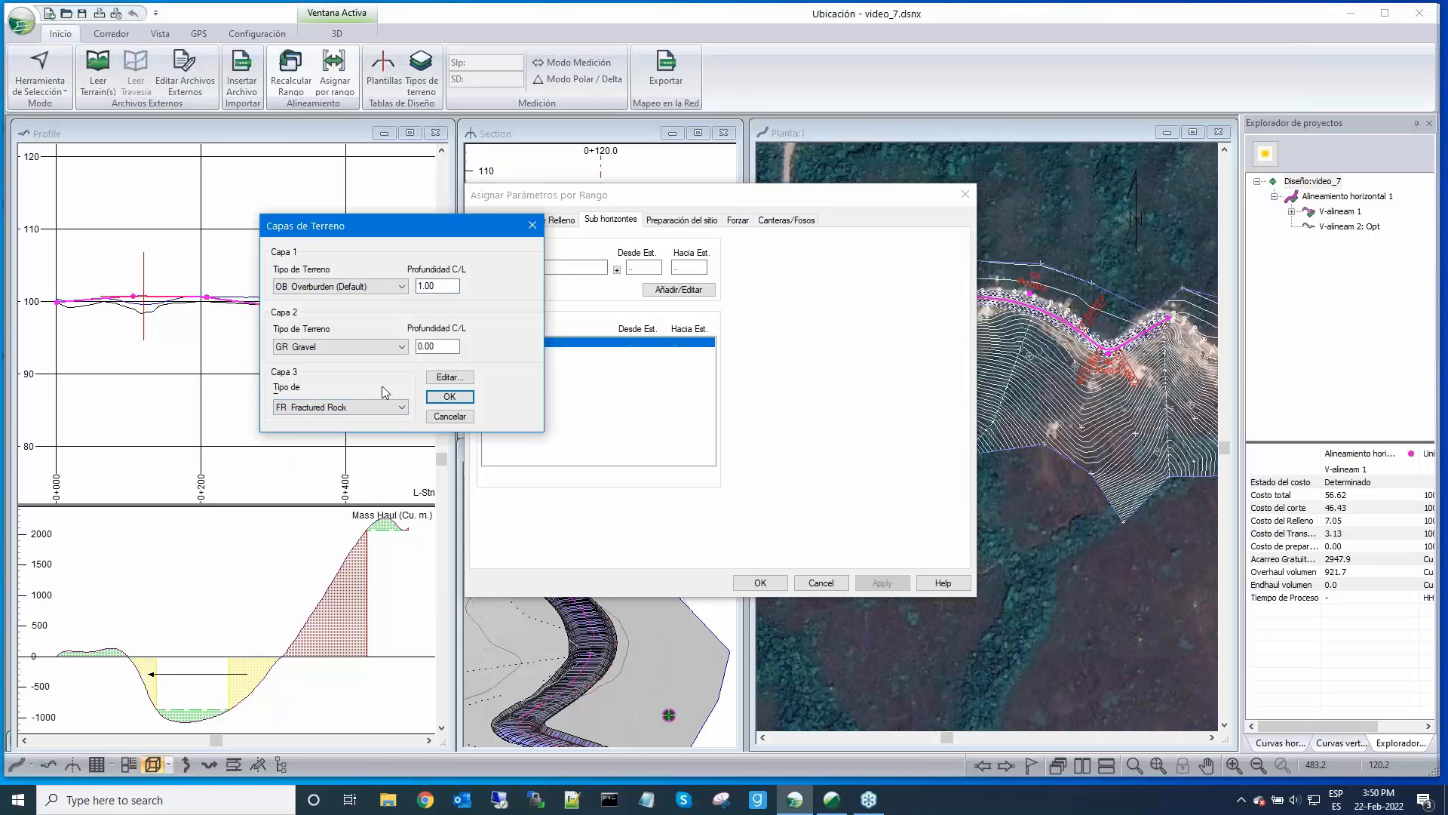
pyautogui.click(424, 347)
pyautogui.press('BackSpace')
pyautogui.write('2')
pyautogui.click(450, 397)
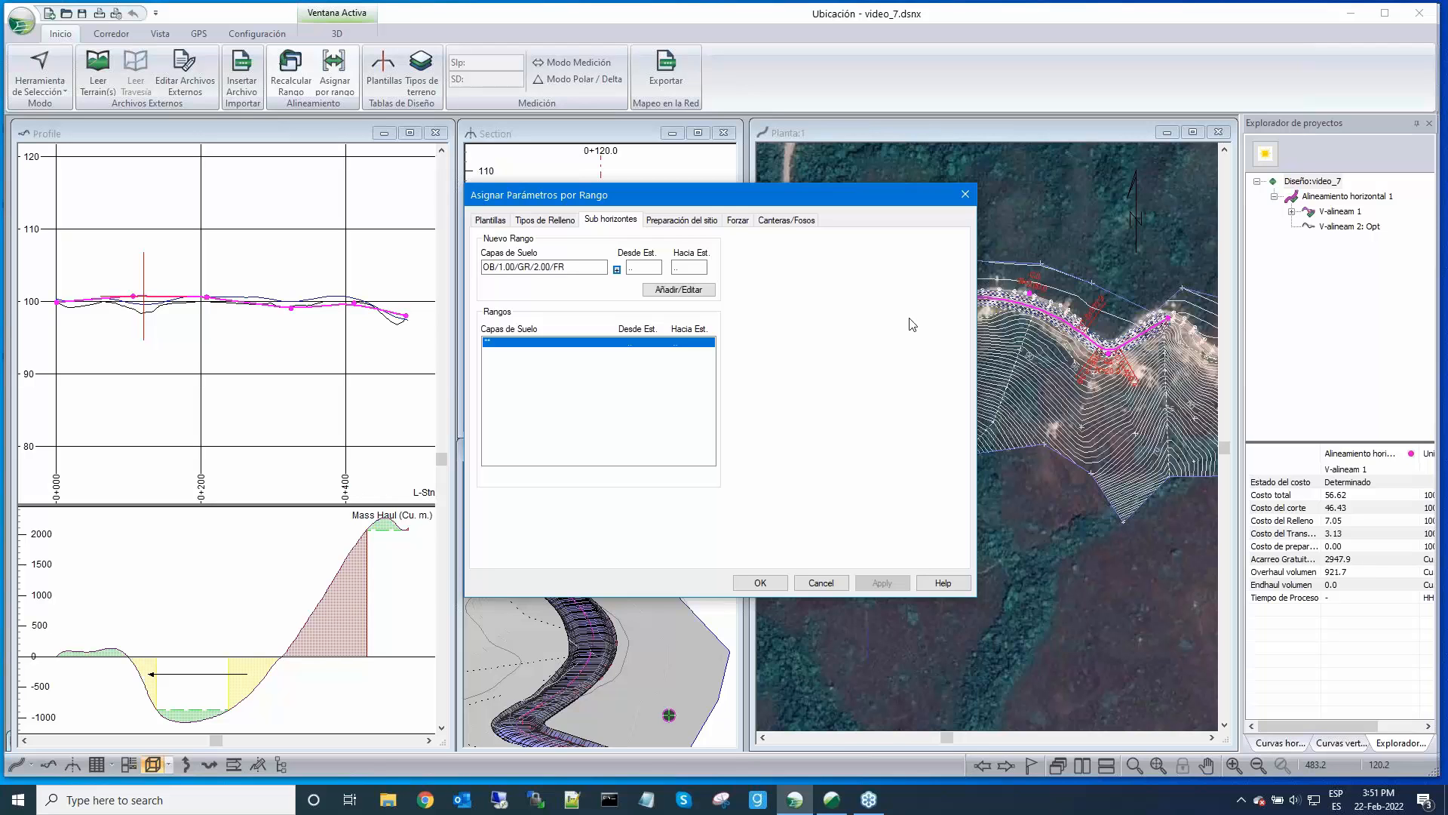
pyautogui.click(821, 586)
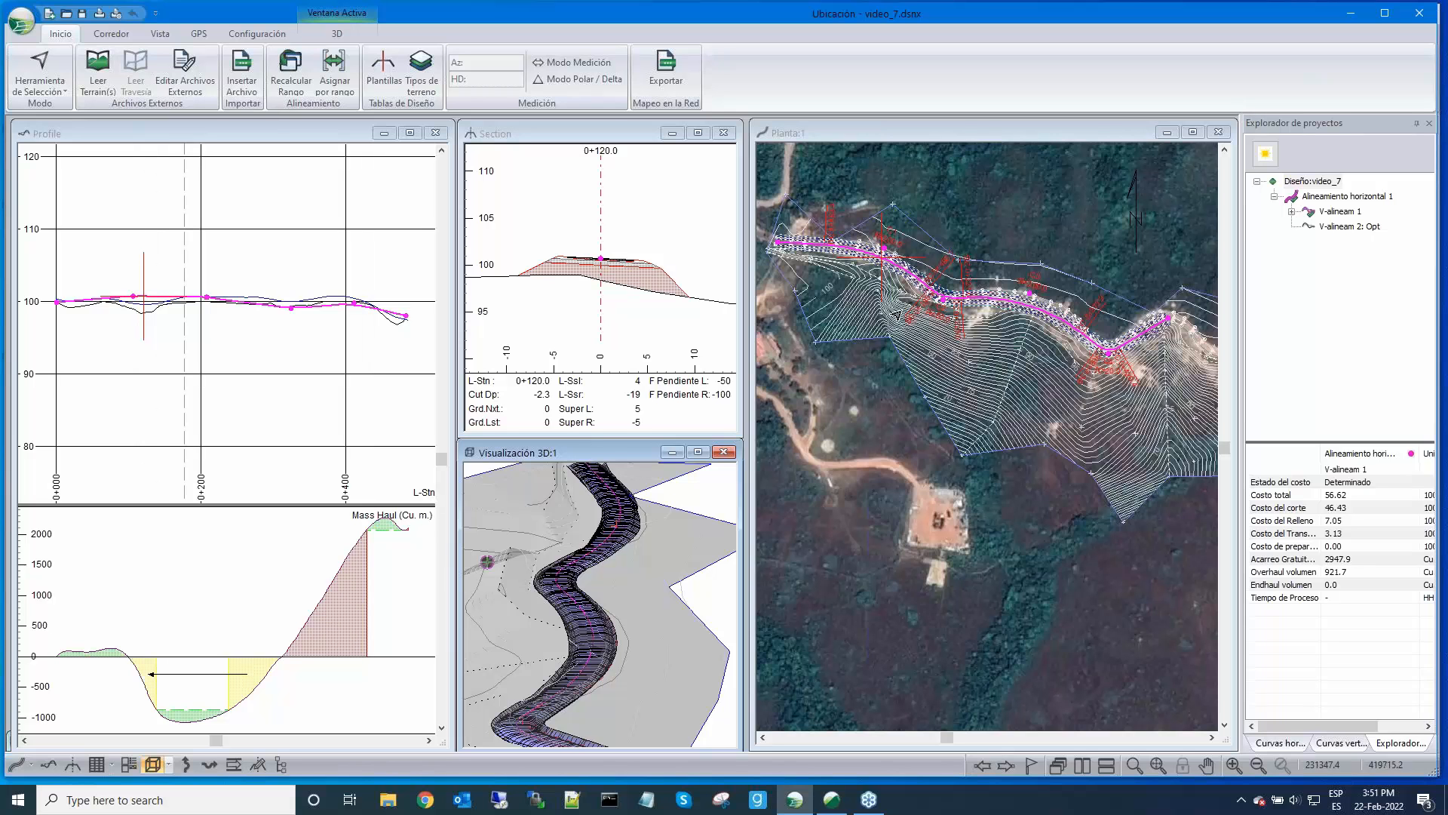
# Add a new horizontal alignment, Alineamiento horizontal 2, duplicated from Alineamiento horizontal 1 and shown in the background
pyautogui.scroll(-2, 897, 316)
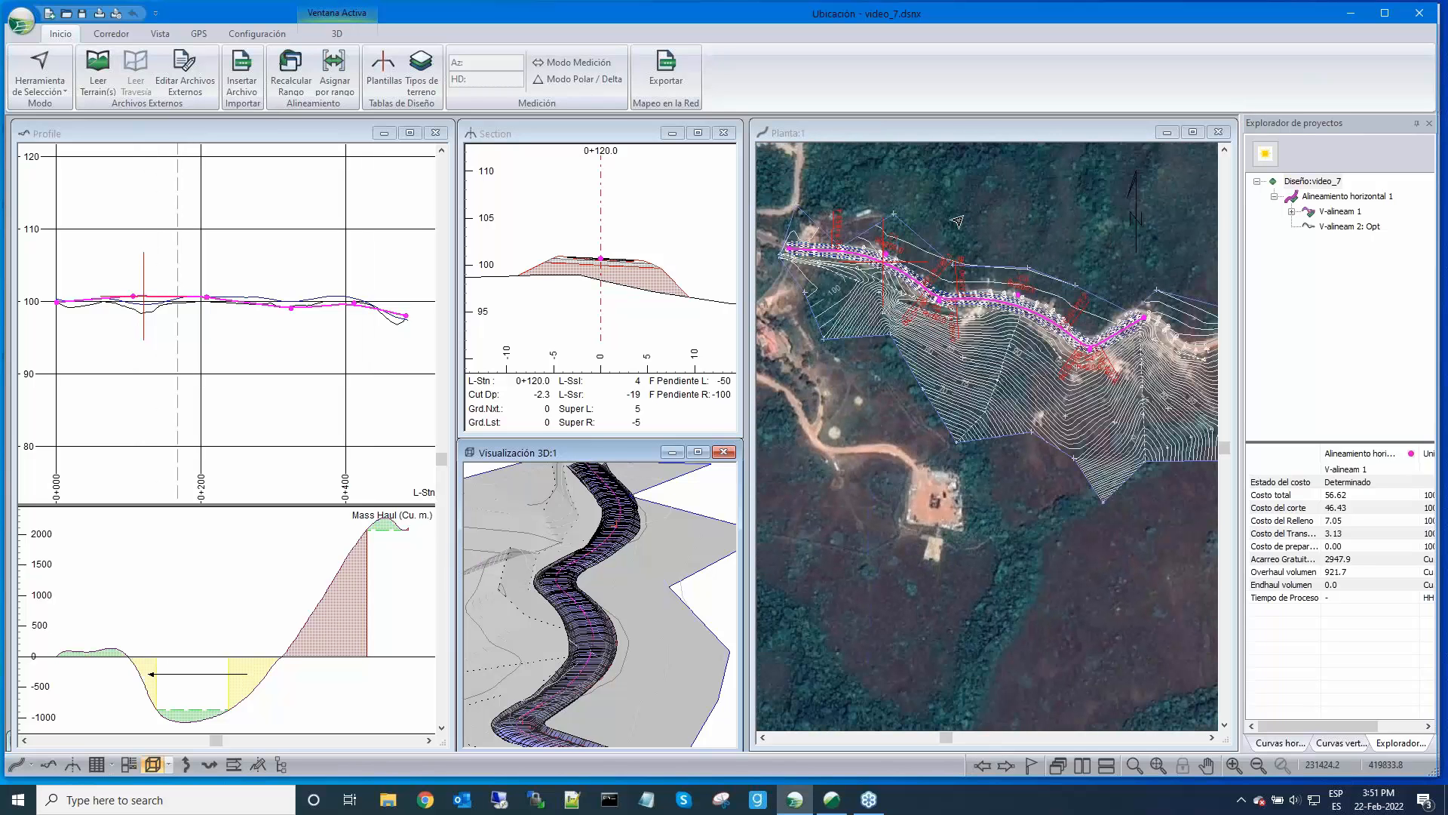
pyautogui.moveTo(962, 221); pyautogui.dragTo(989, 226, button='middle')
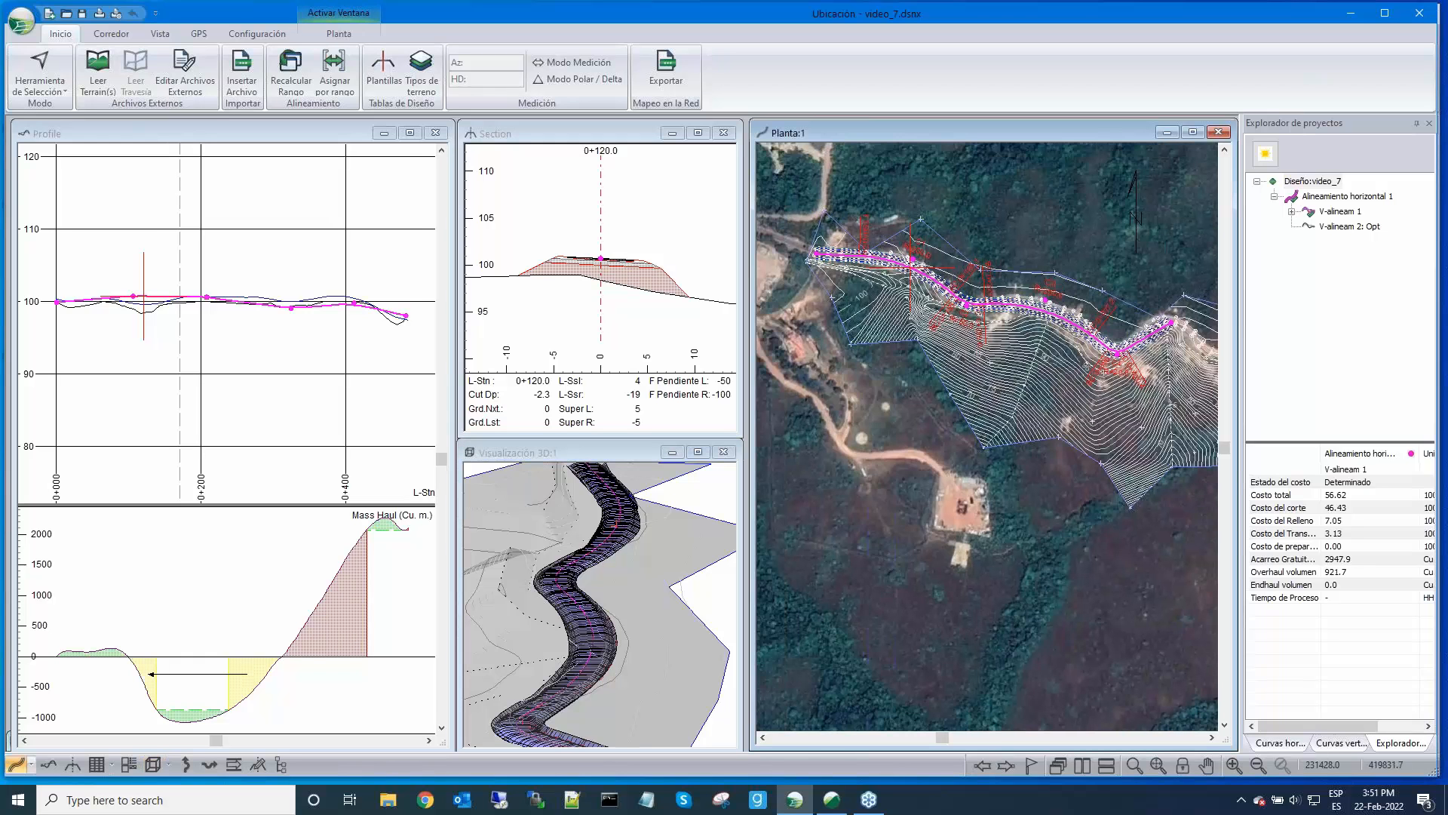
pyautogui.doubleClick(1321, 197)
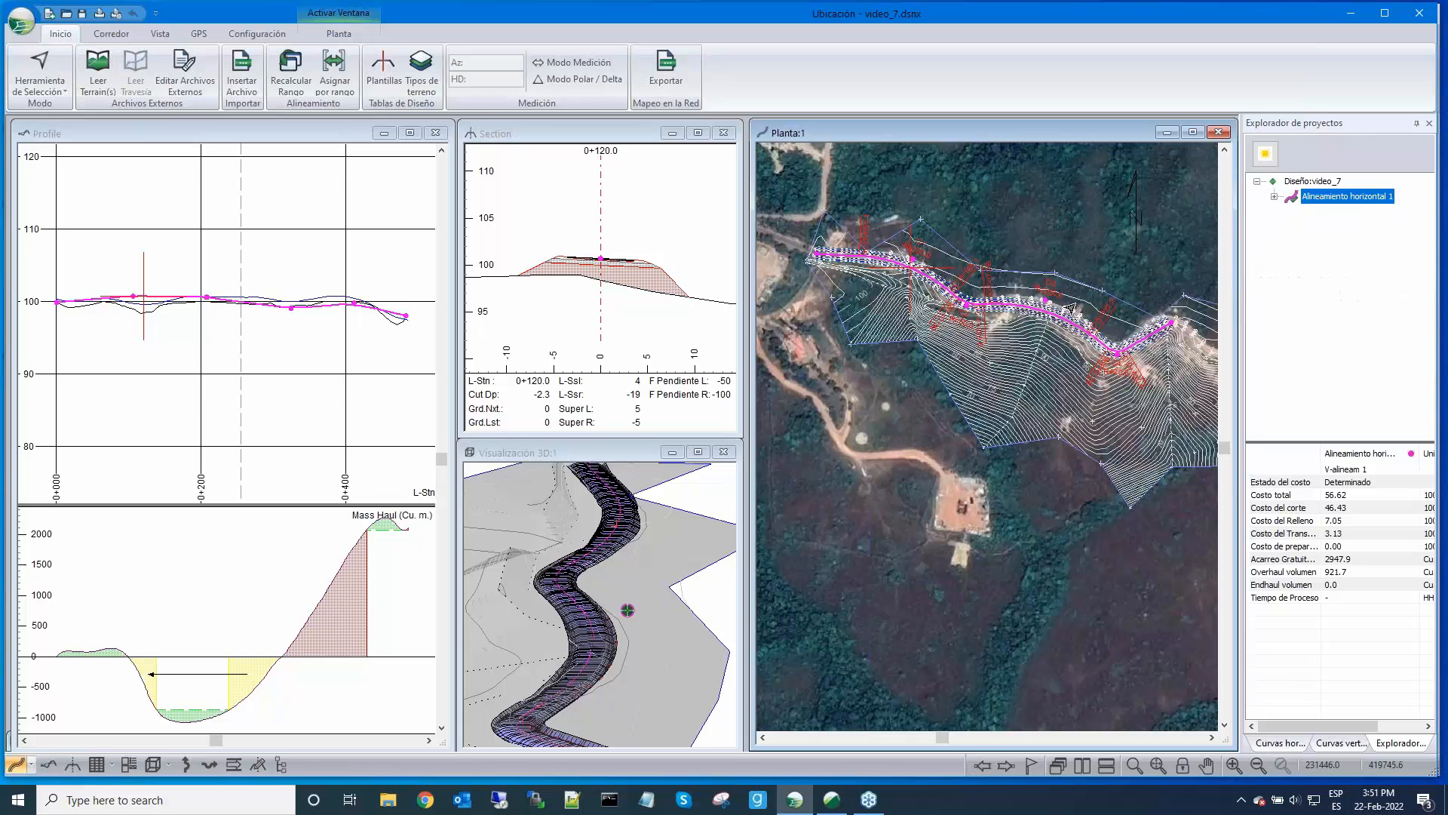
pyautogui.rightClick(1320, 198)
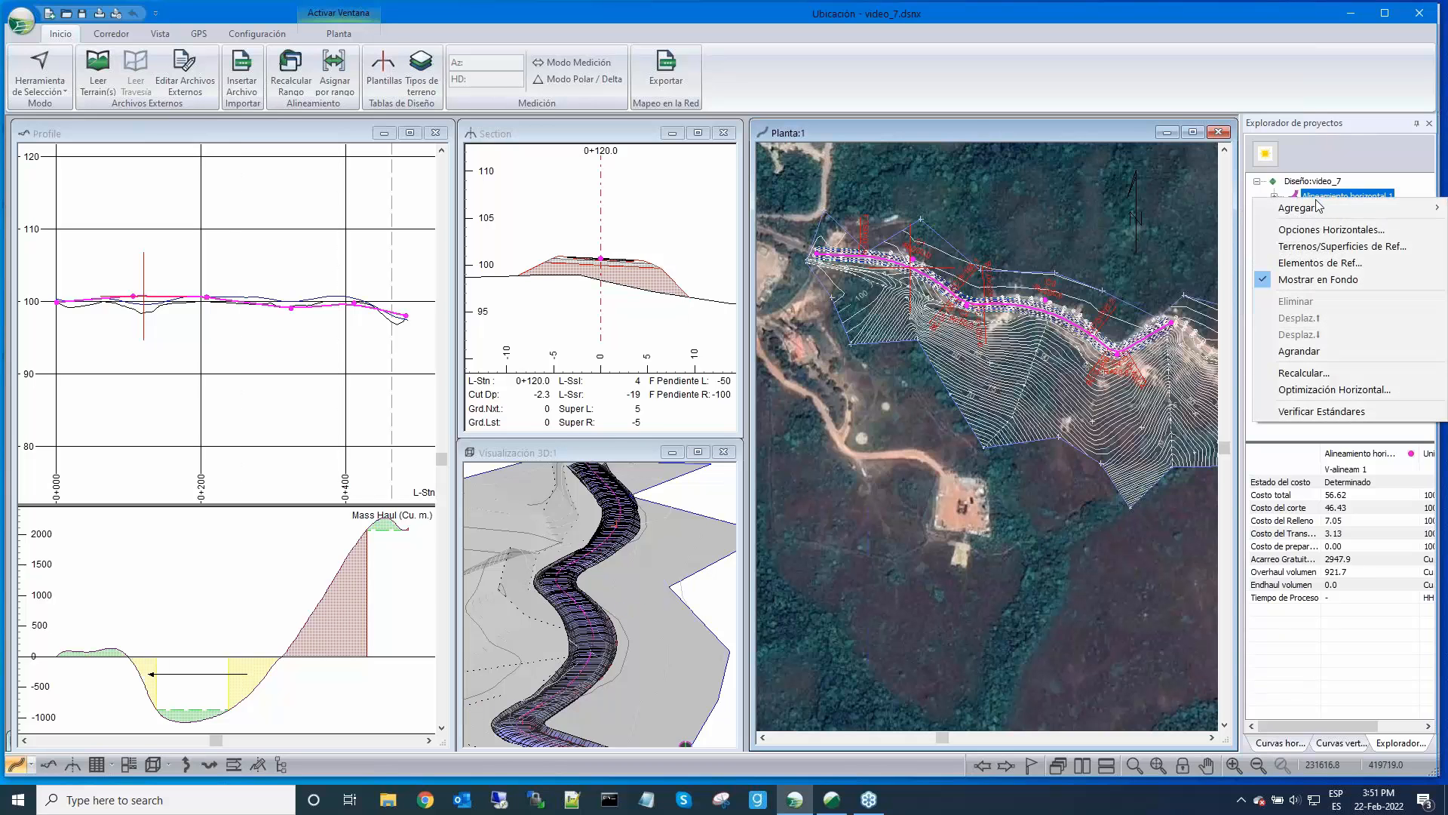
pyautogui.moveTo(1306, 211)
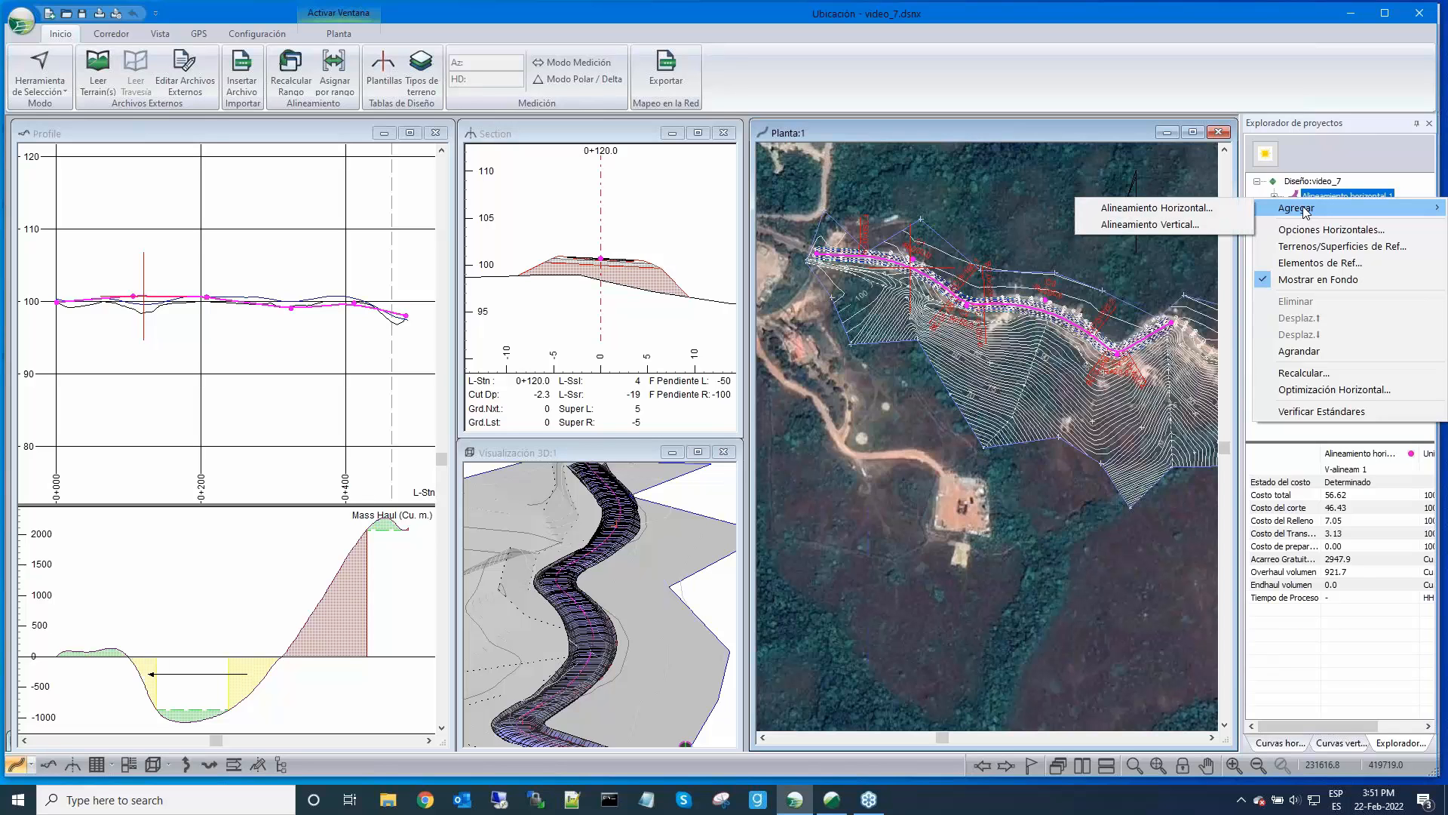
pyautogui.click(1125, 210)
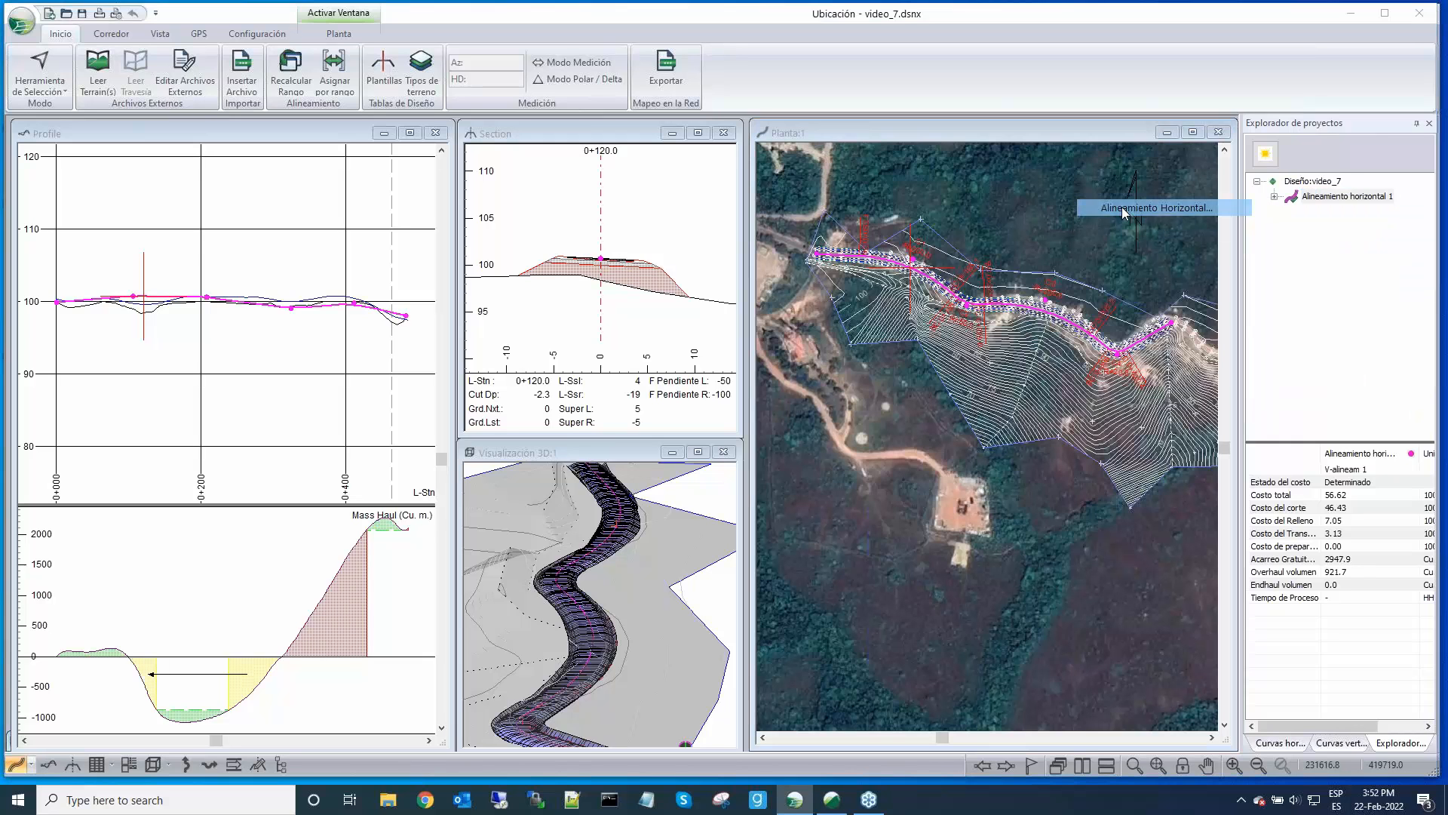
pyautogui.click(595, 410)
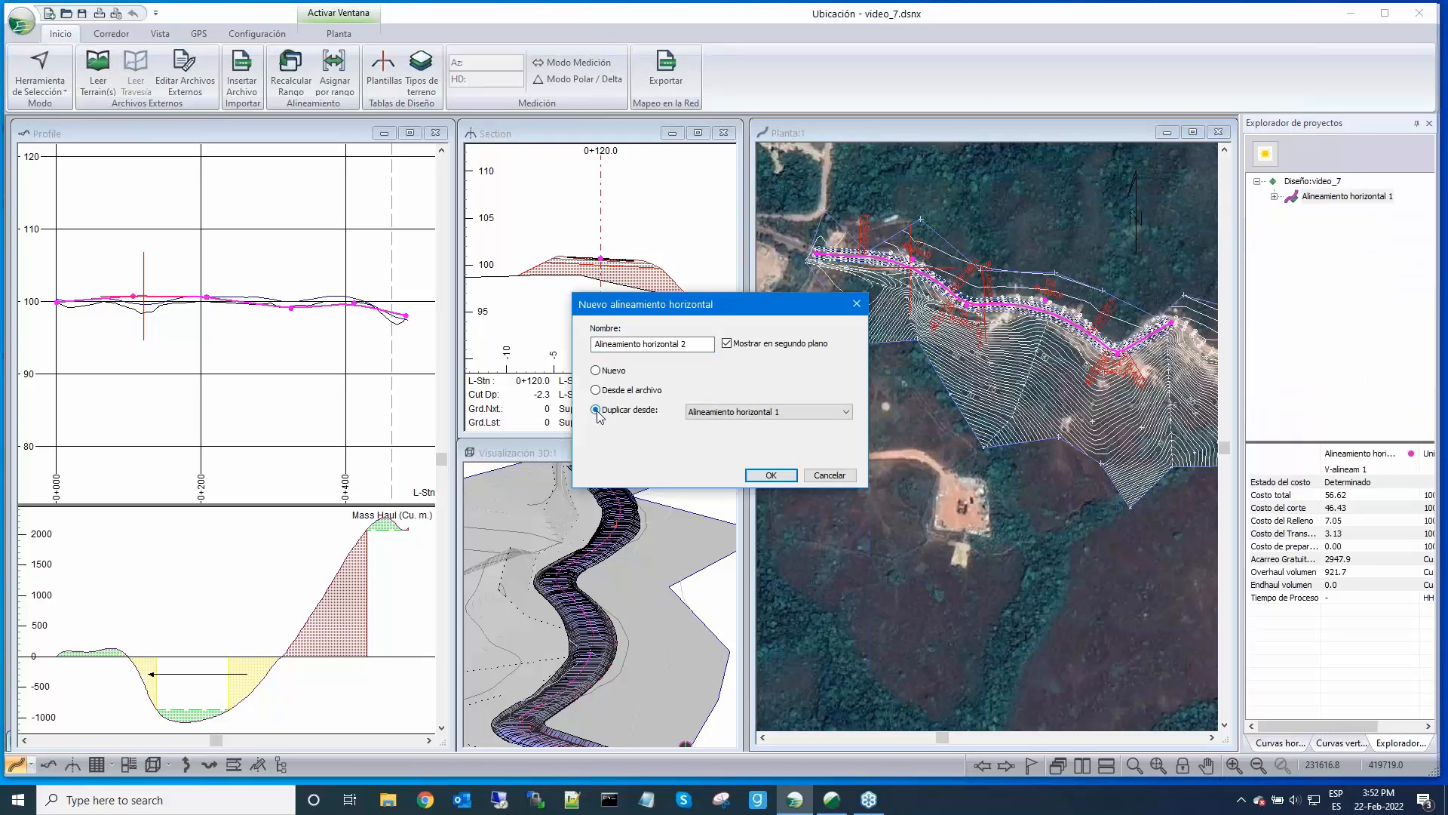
pyautogui.click(771, 476)
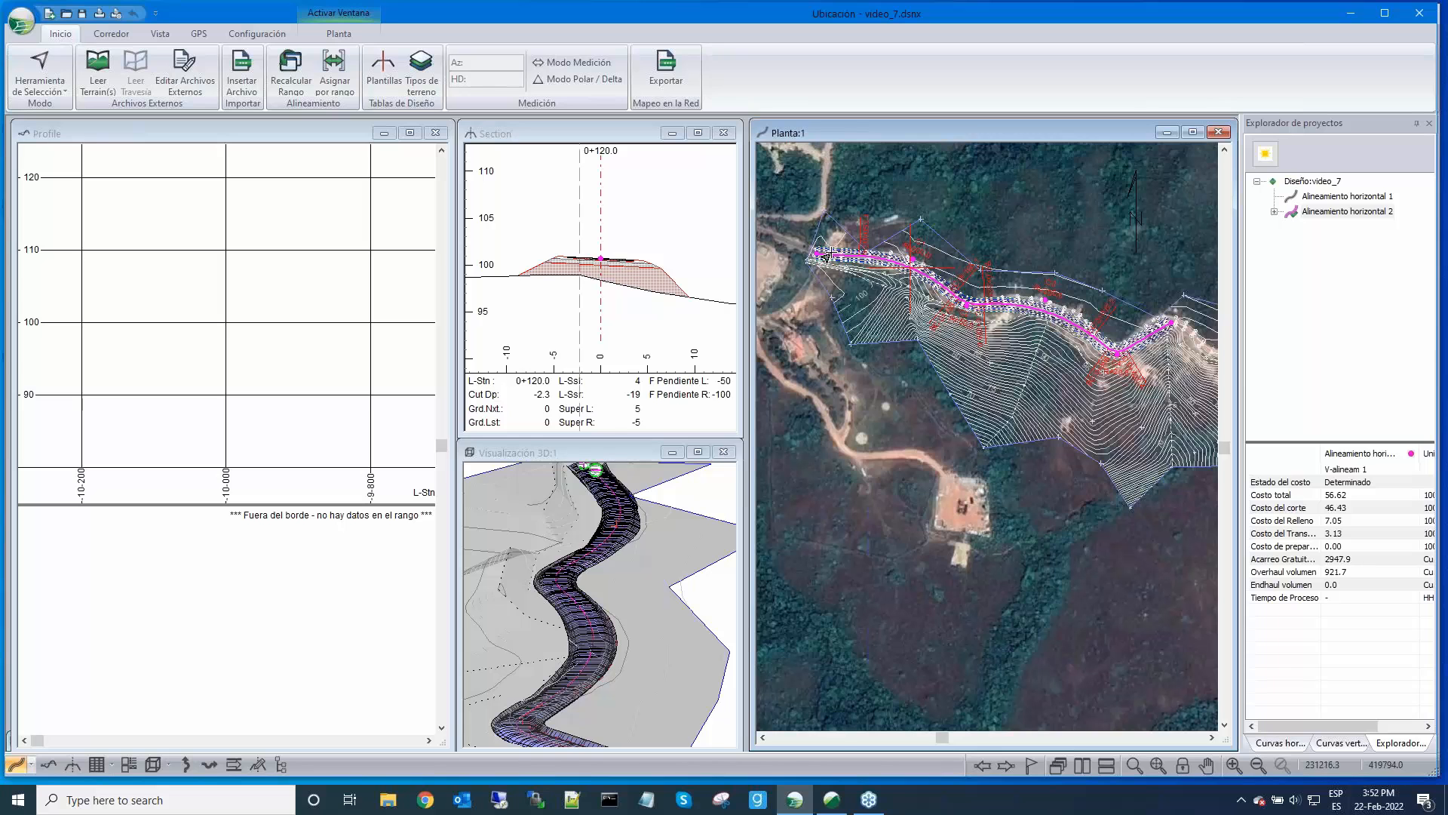
# Delete the horizontal curve in the middle of Alineamiento horizontal 2 with the Añadir/Editar IP tool, confirming the deletion
pyautogui.rightClick(1008, 228)
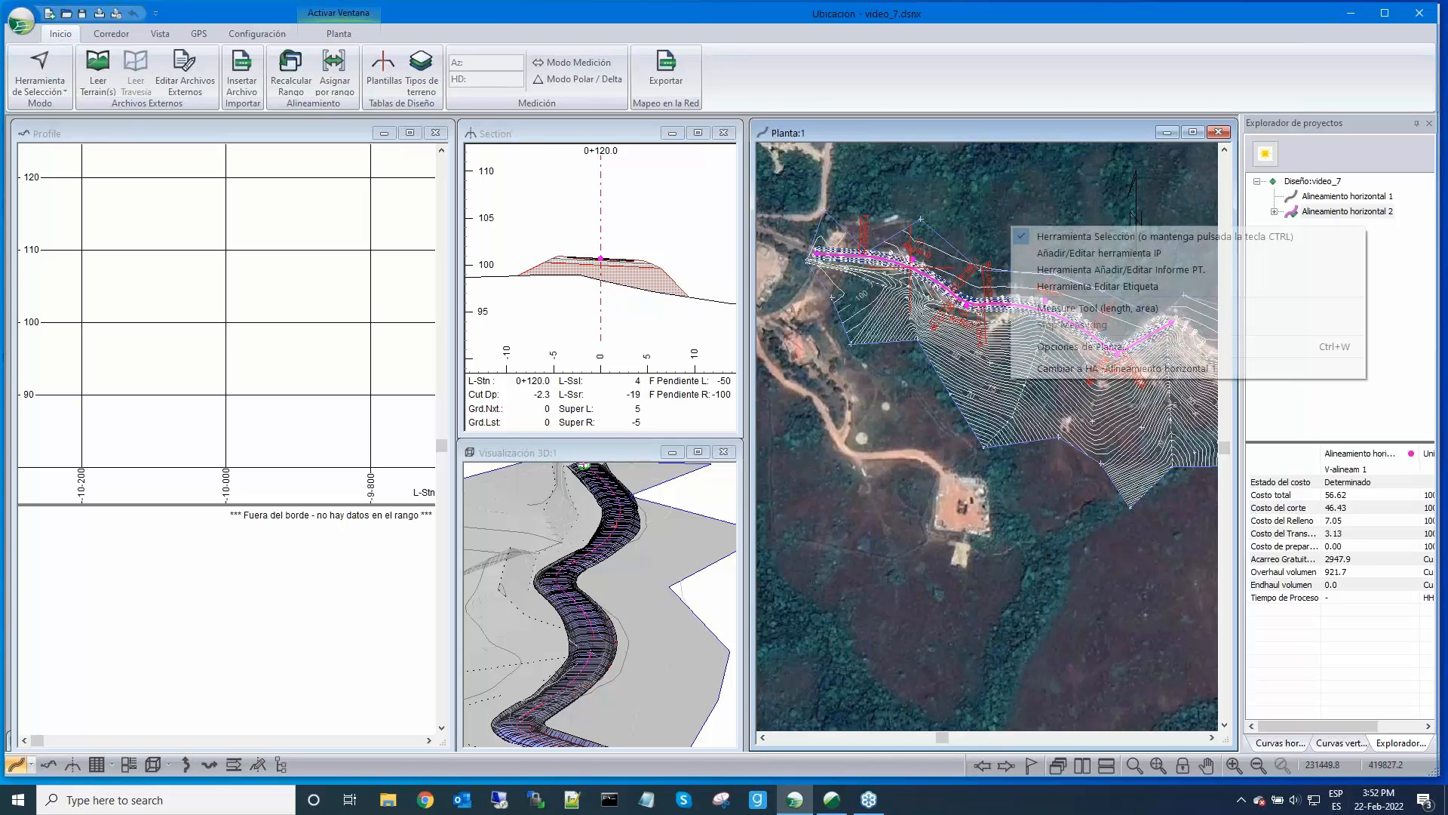
pyautogui.click(1028, 253)
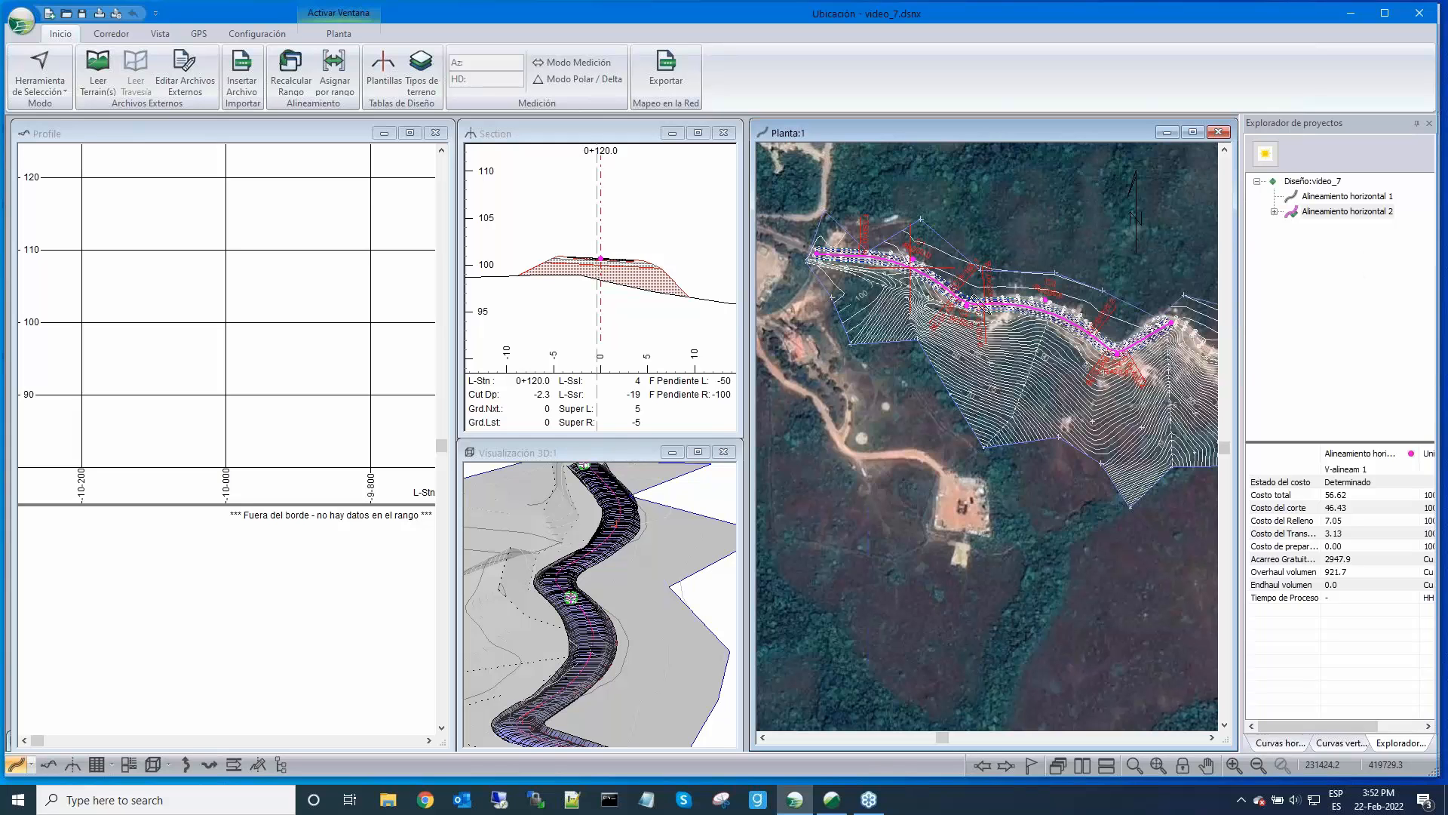
pyautogui.moveTo(987, 302)
pyautogui.press('Delete')
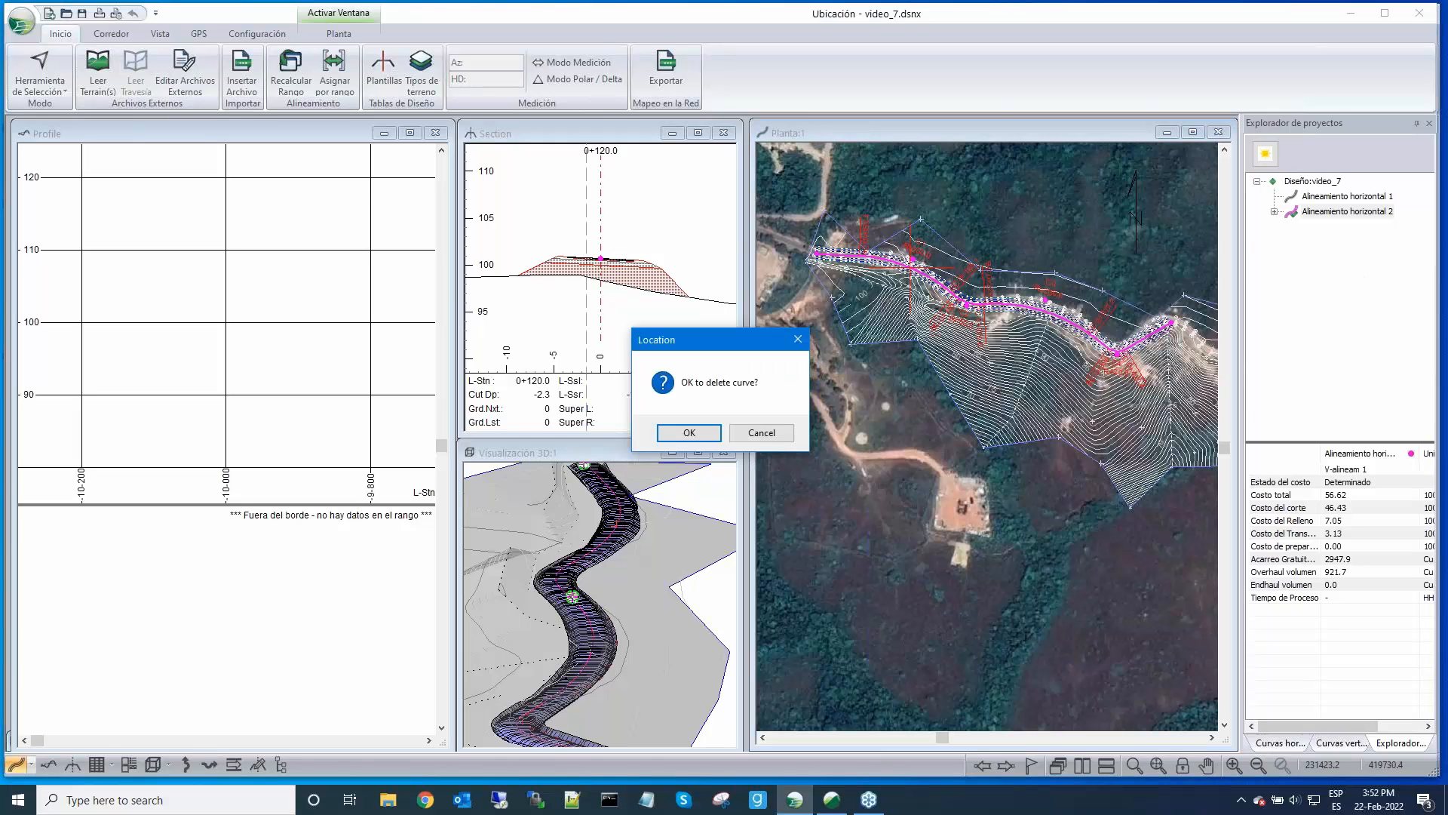
pyautogui.press('Return')
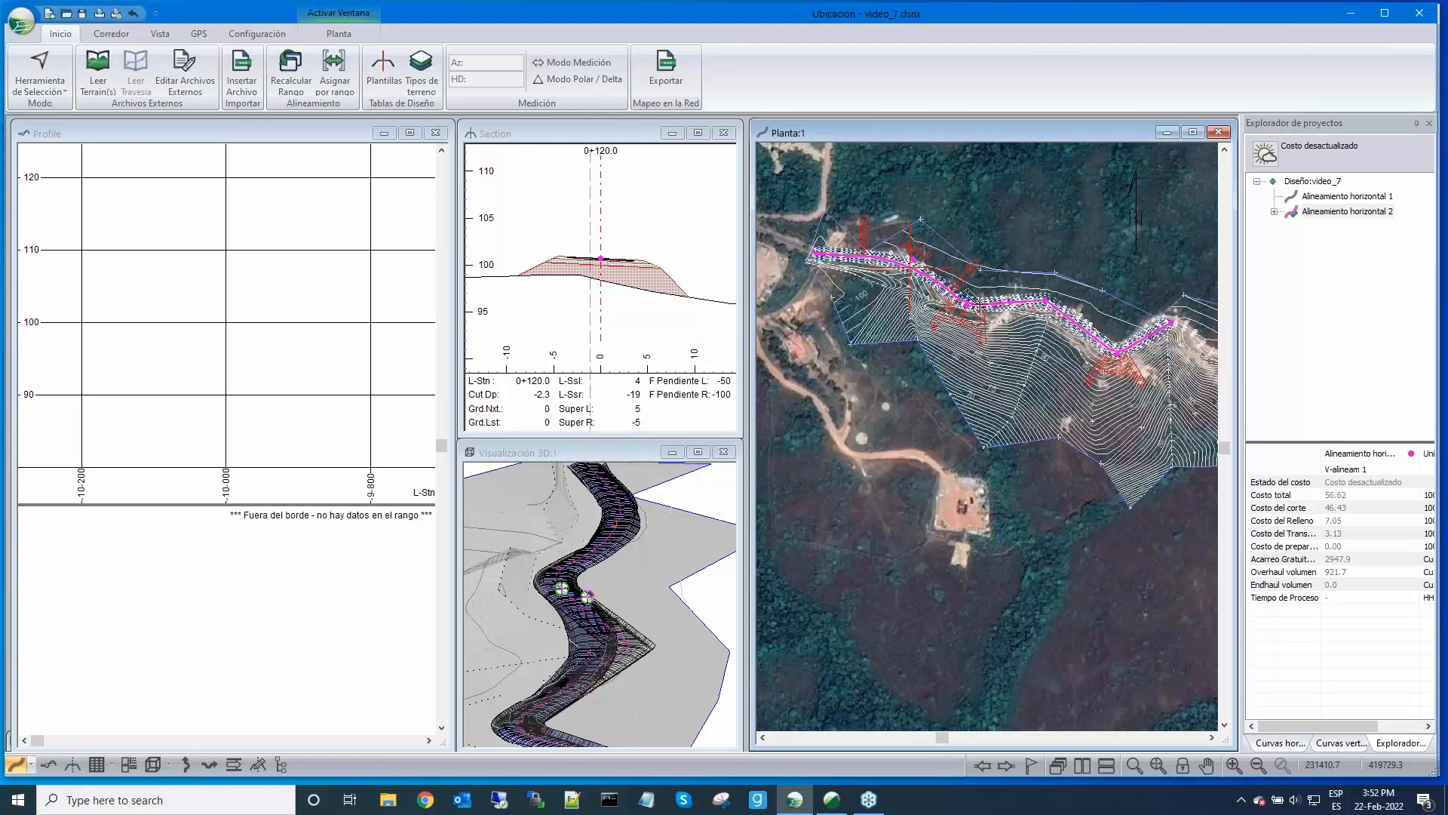
# Move the central intersection point of Alineamiento horizontal 2 slightly north, up to the blue boundary line, and return to the selection tool
pyautogui.moveTo(980, 301); pyautogui.dragTo(989, 282)
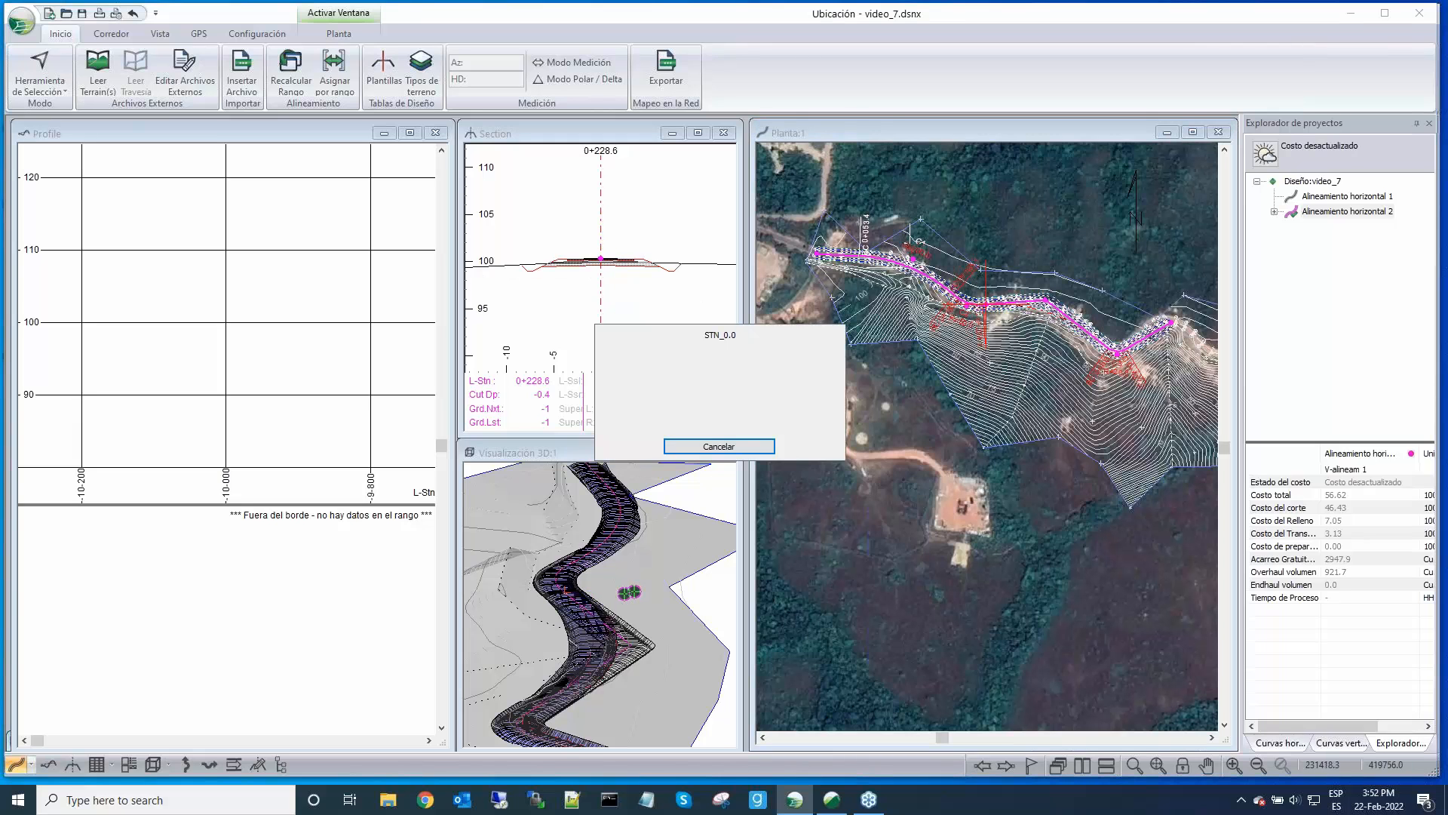
pyautogui.moveTo(1045, 300); pyautogui.dragTo(1050, 280)
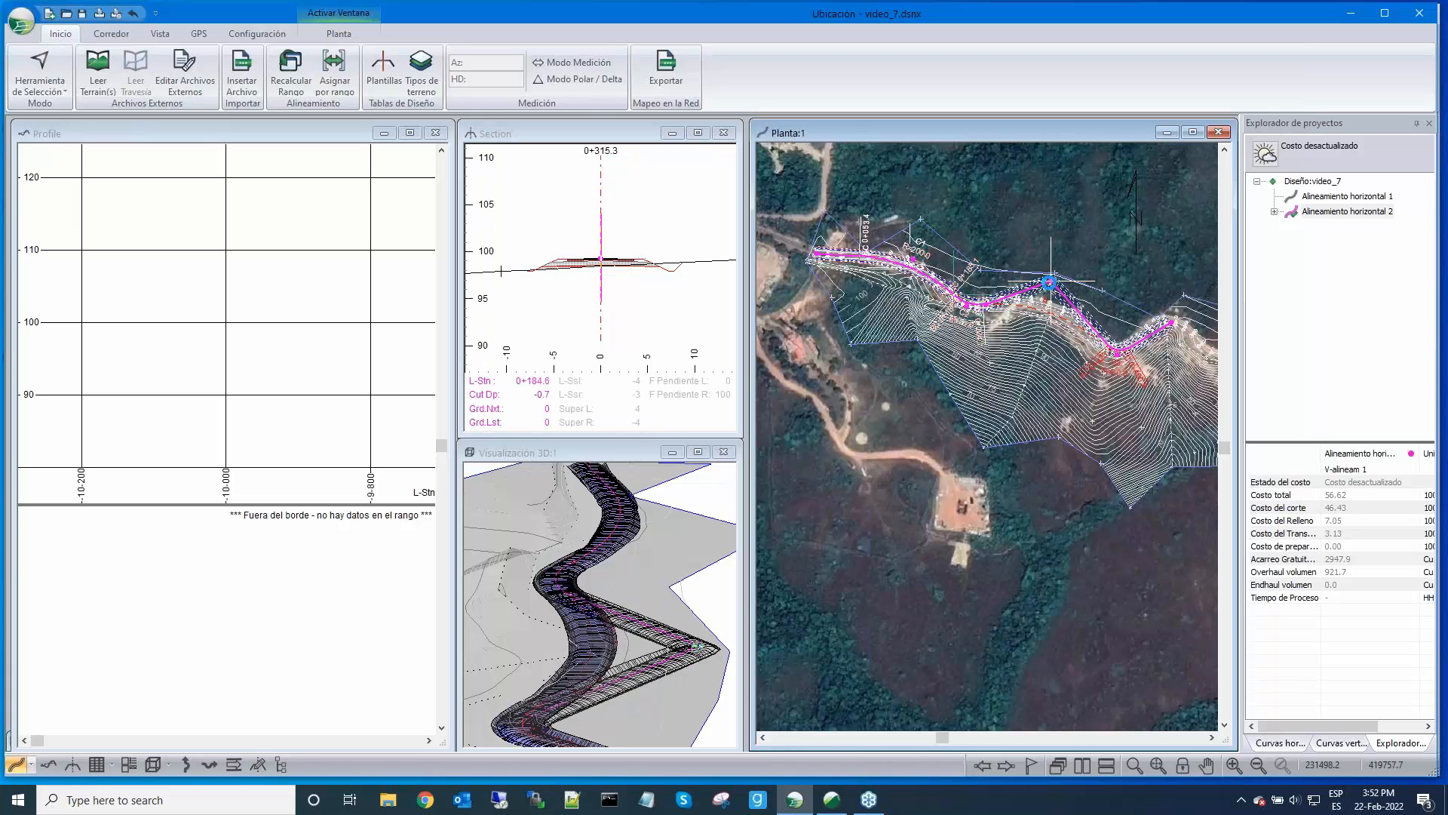
pyautogui.click(1019, 298)
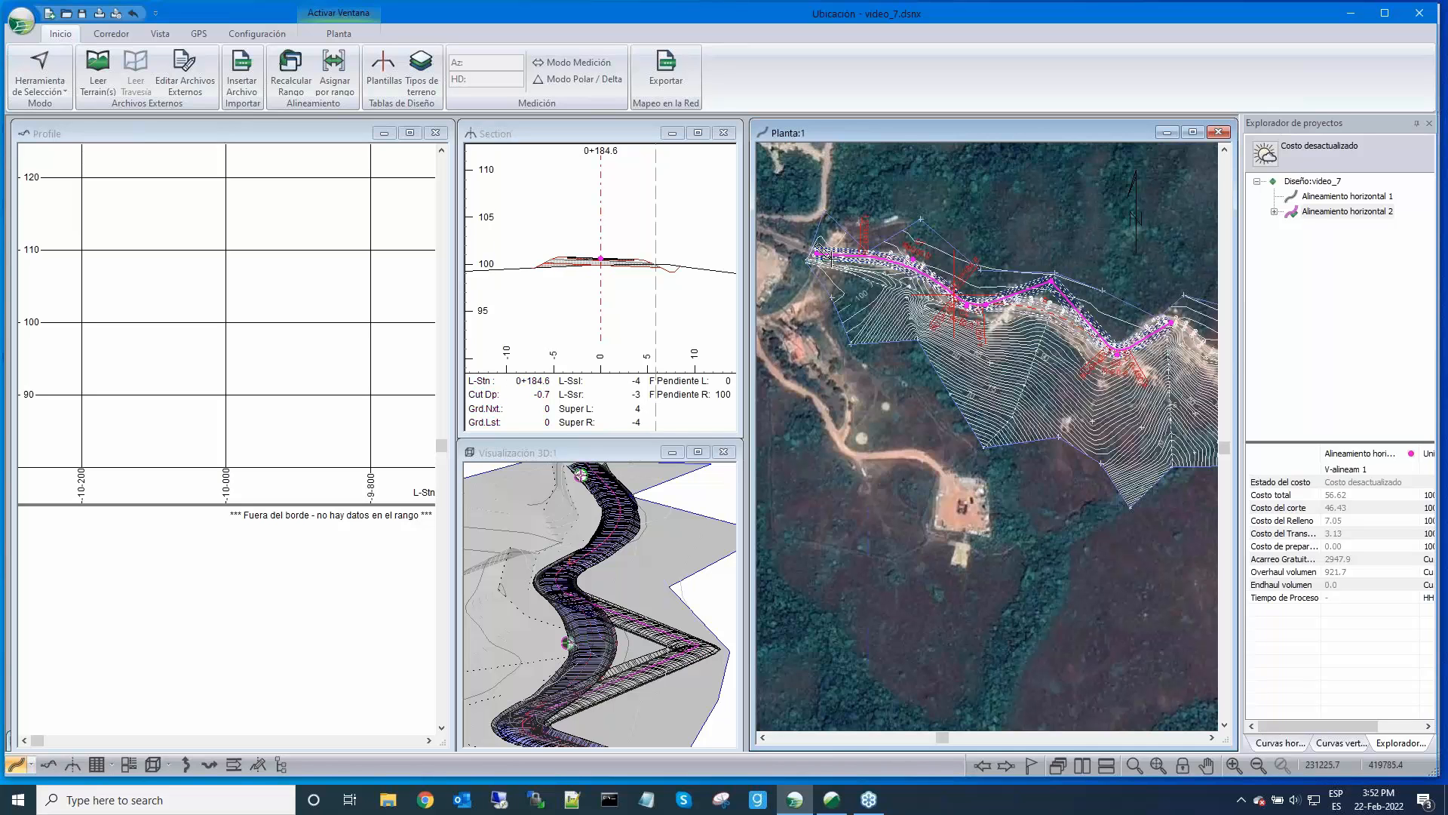
pyautogui.rightClick(1056, 207)
pyautogui.click(1075, 221)
# Recalculate only the current alignment, Alineamiento horizontal 2, including its cost
pyautogui.rightClick(1332, 212)
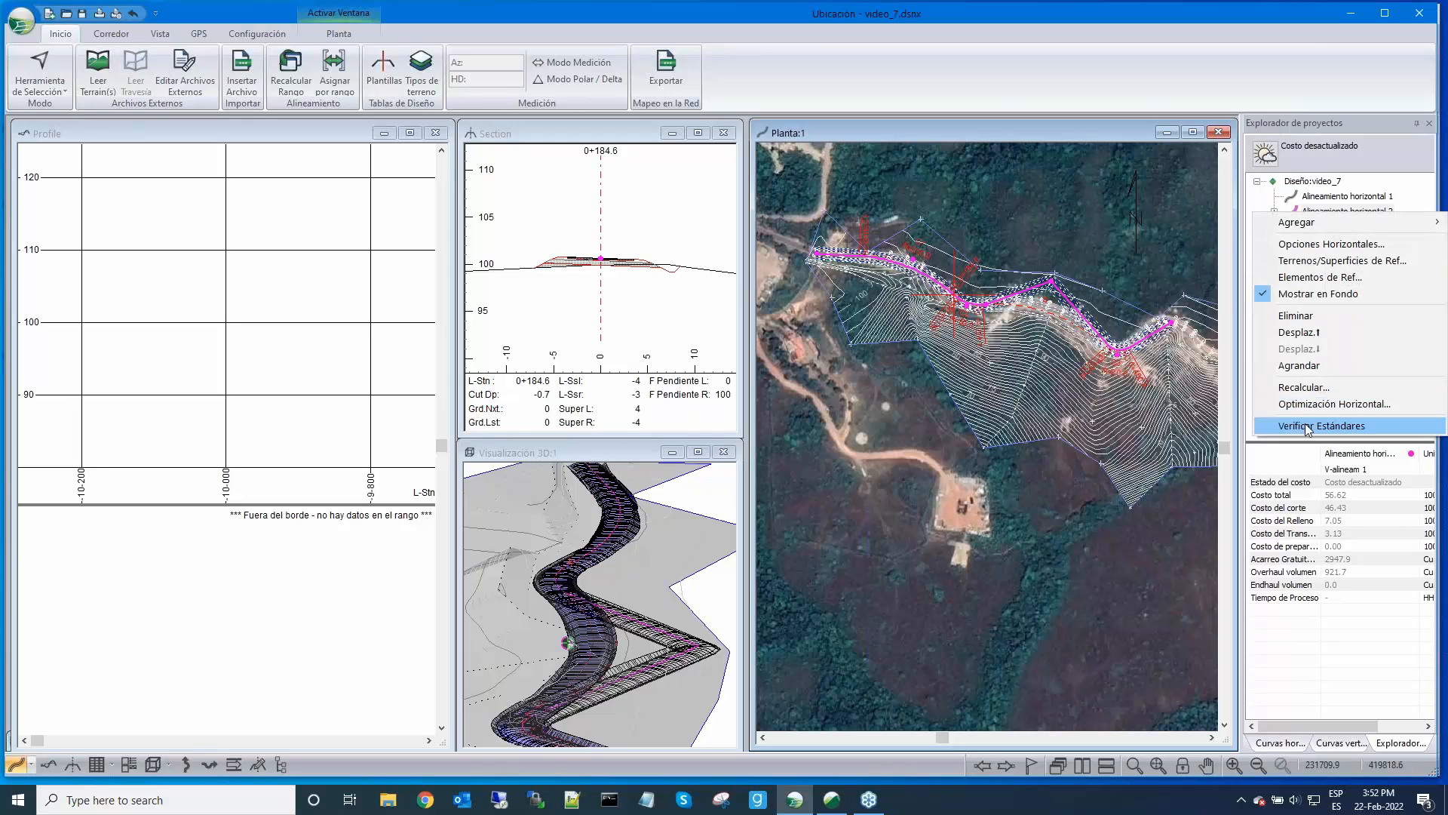
pyautogui.click(1301, 388)
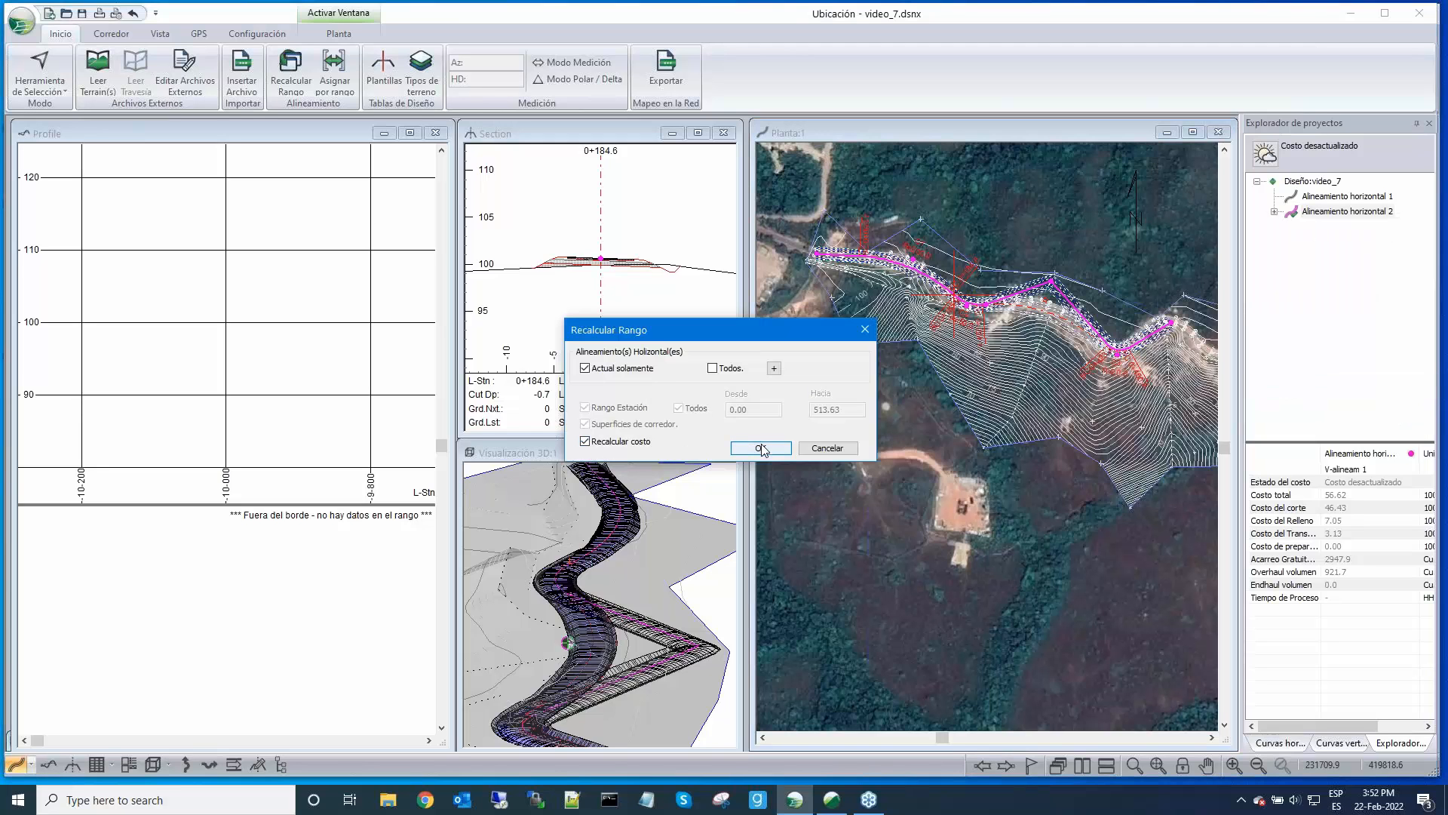
pyautogui.click(763, 449)
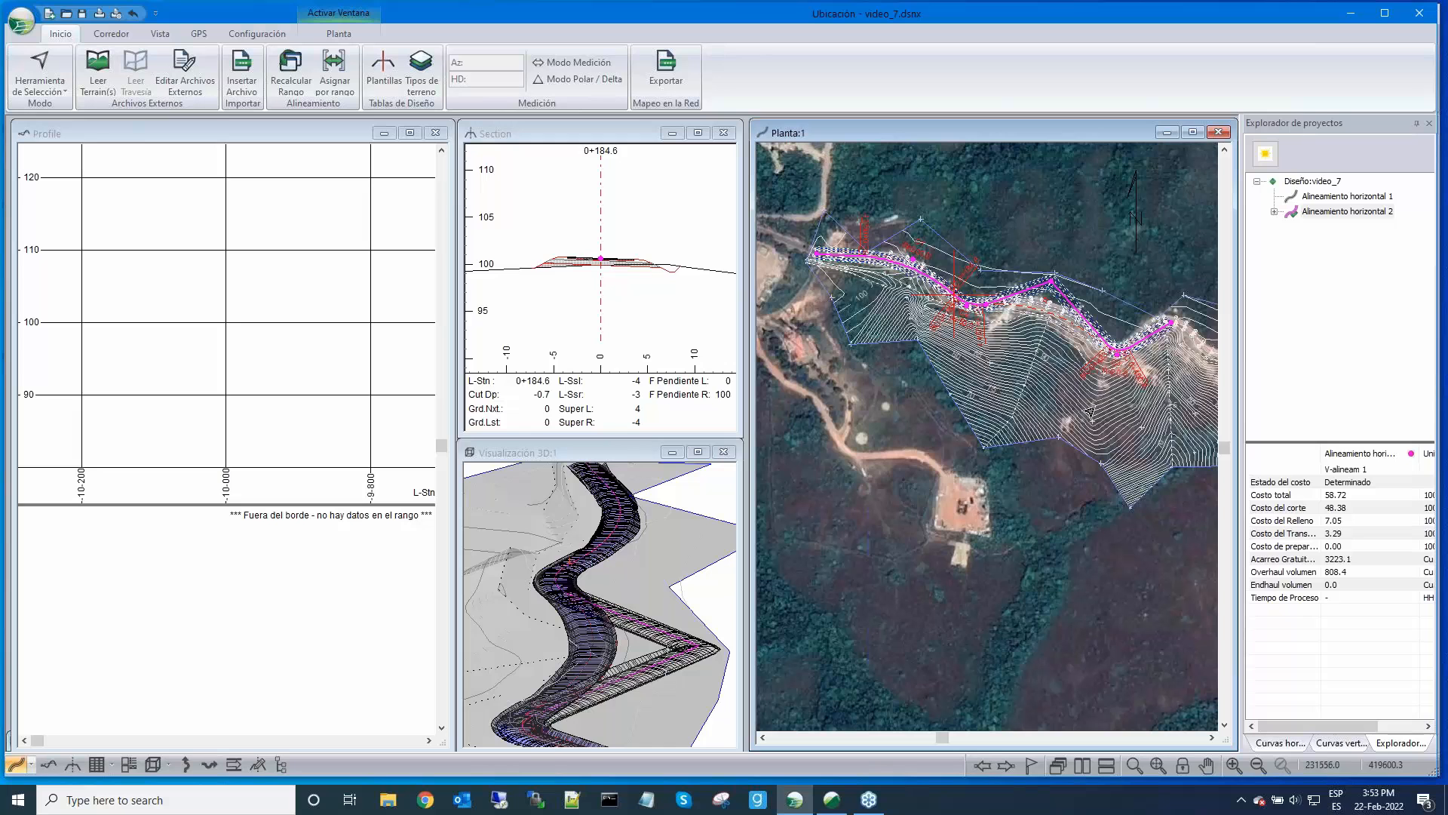
pyautogui.moveTo(993, 365)
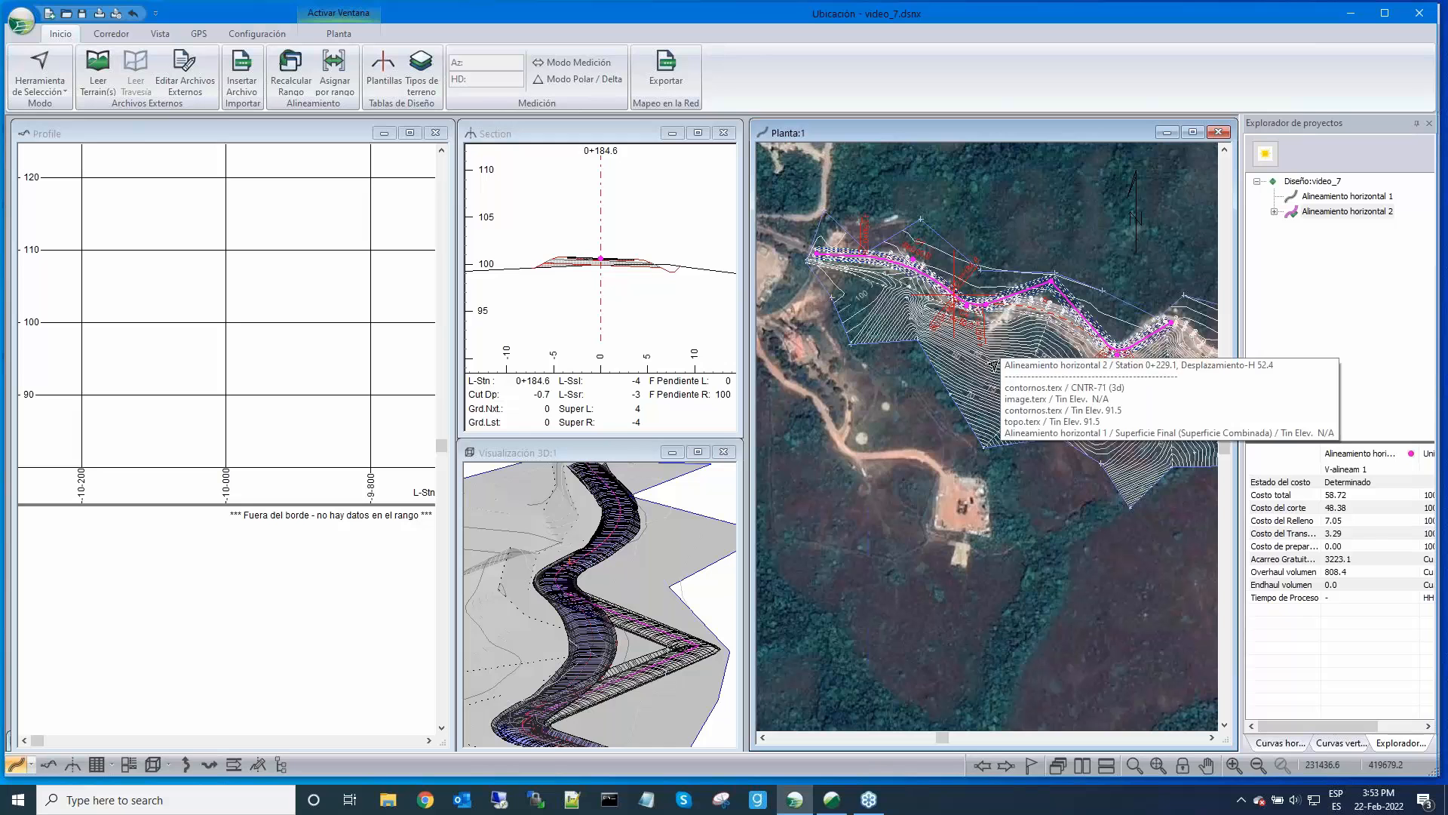
pyautogui.rightClick(1062, 545)
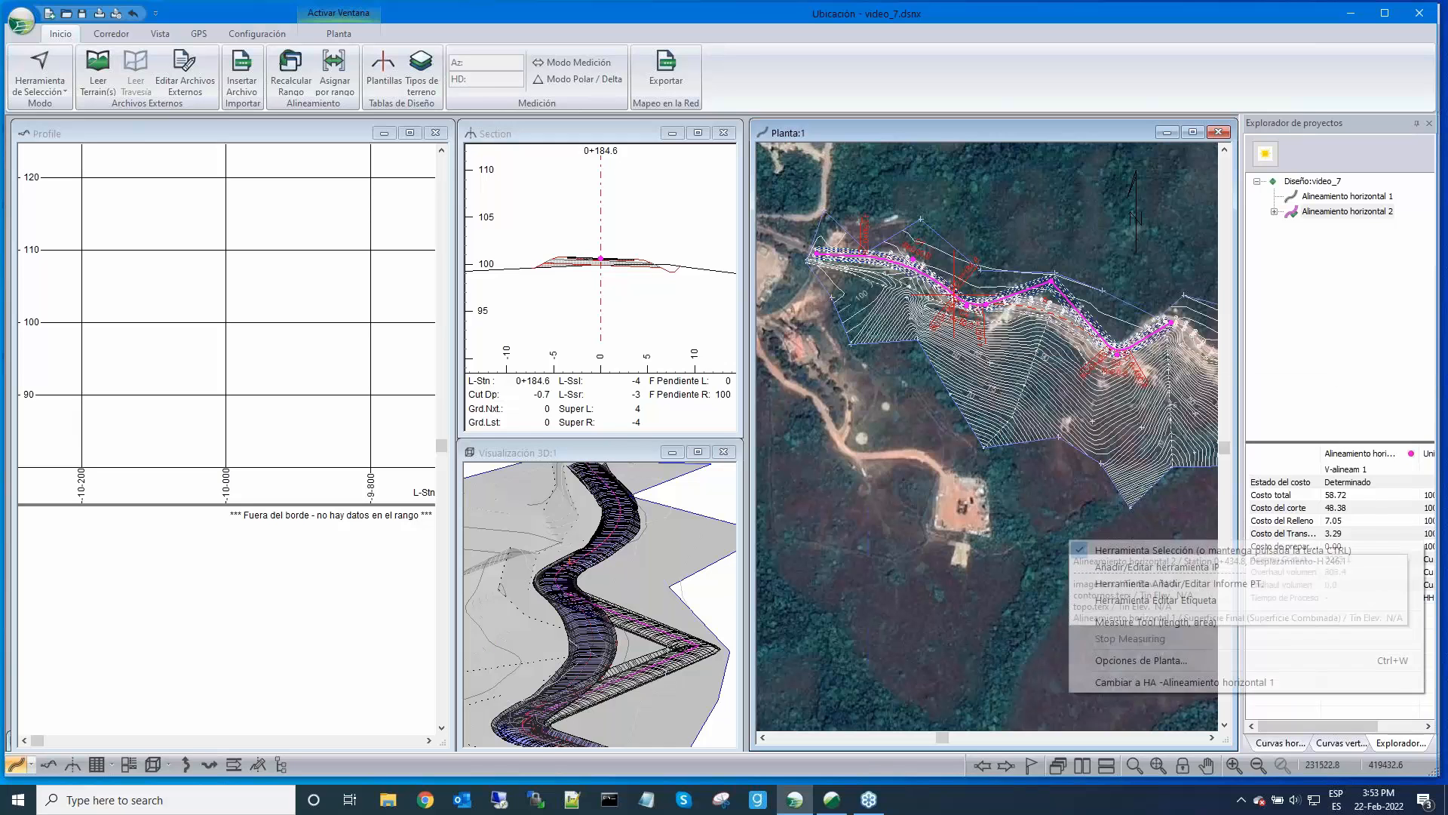
pyautogui.click(1080, 568)
pyautogui.rightClick(1084, 570)
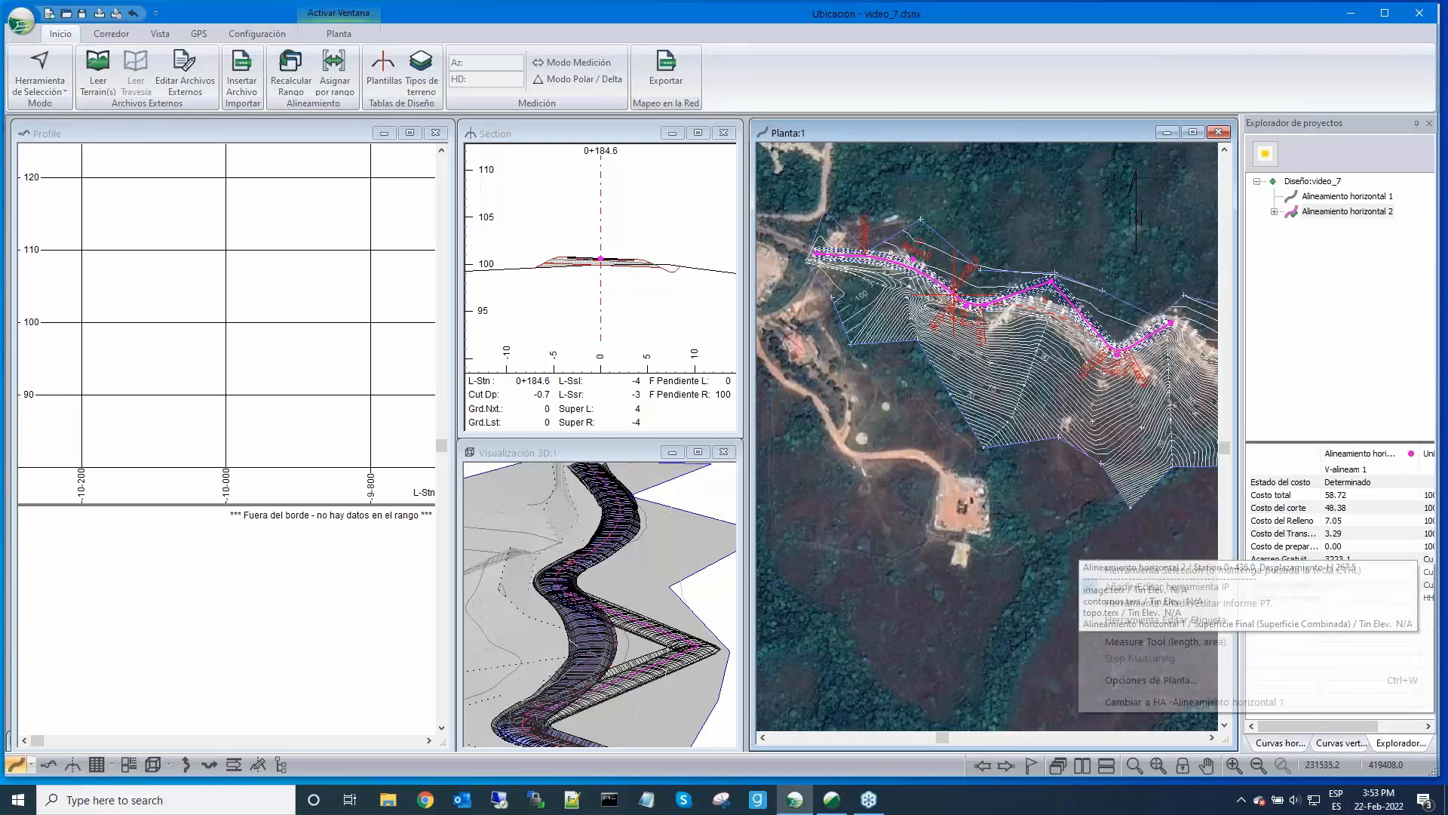
pyautogui.click(1084, 570)
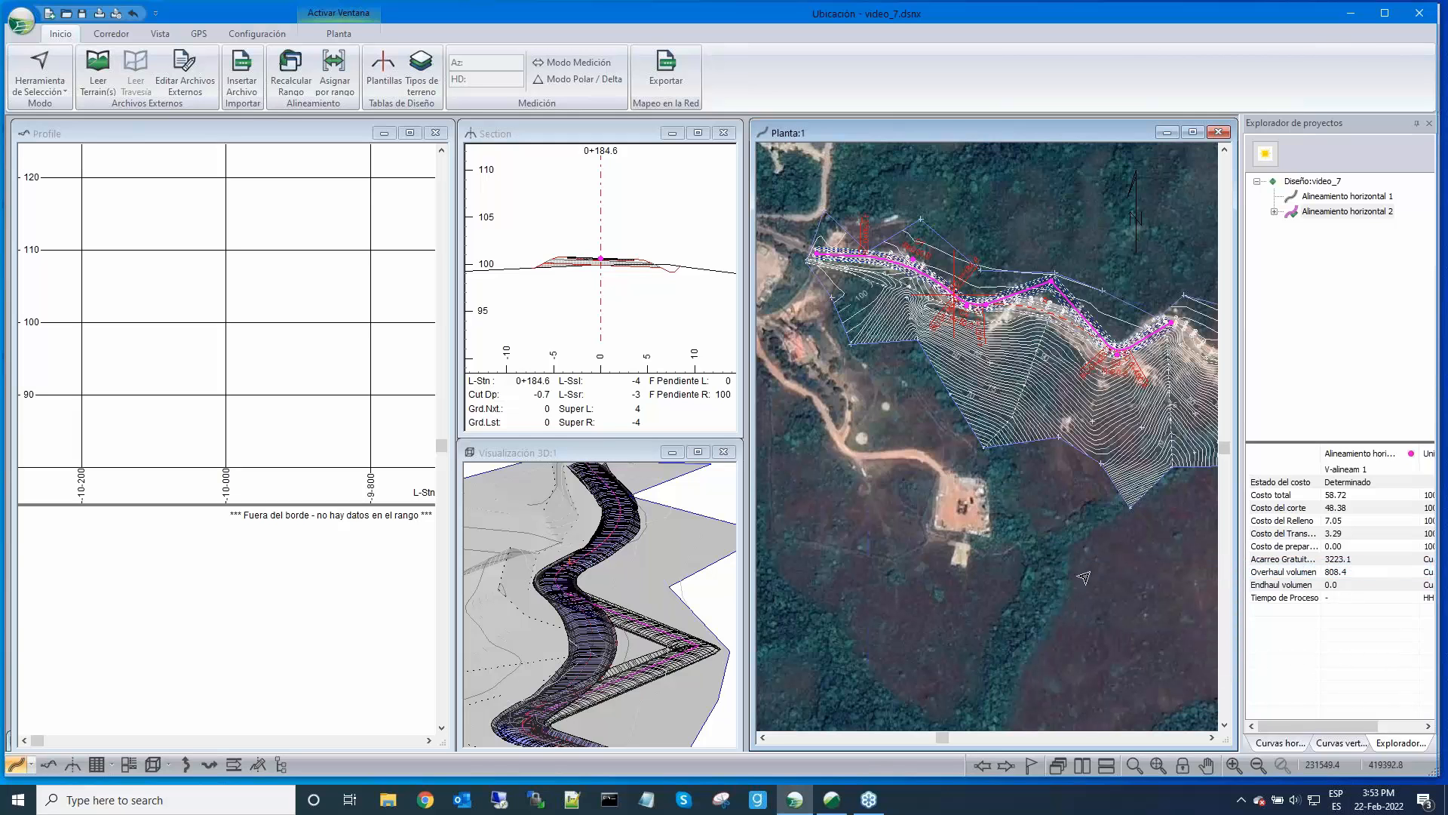
# Examine the rerouted corridor beside the original road in the 3D view, and look over the profile's range
pyautogui.scroll(-2, 639, 638)
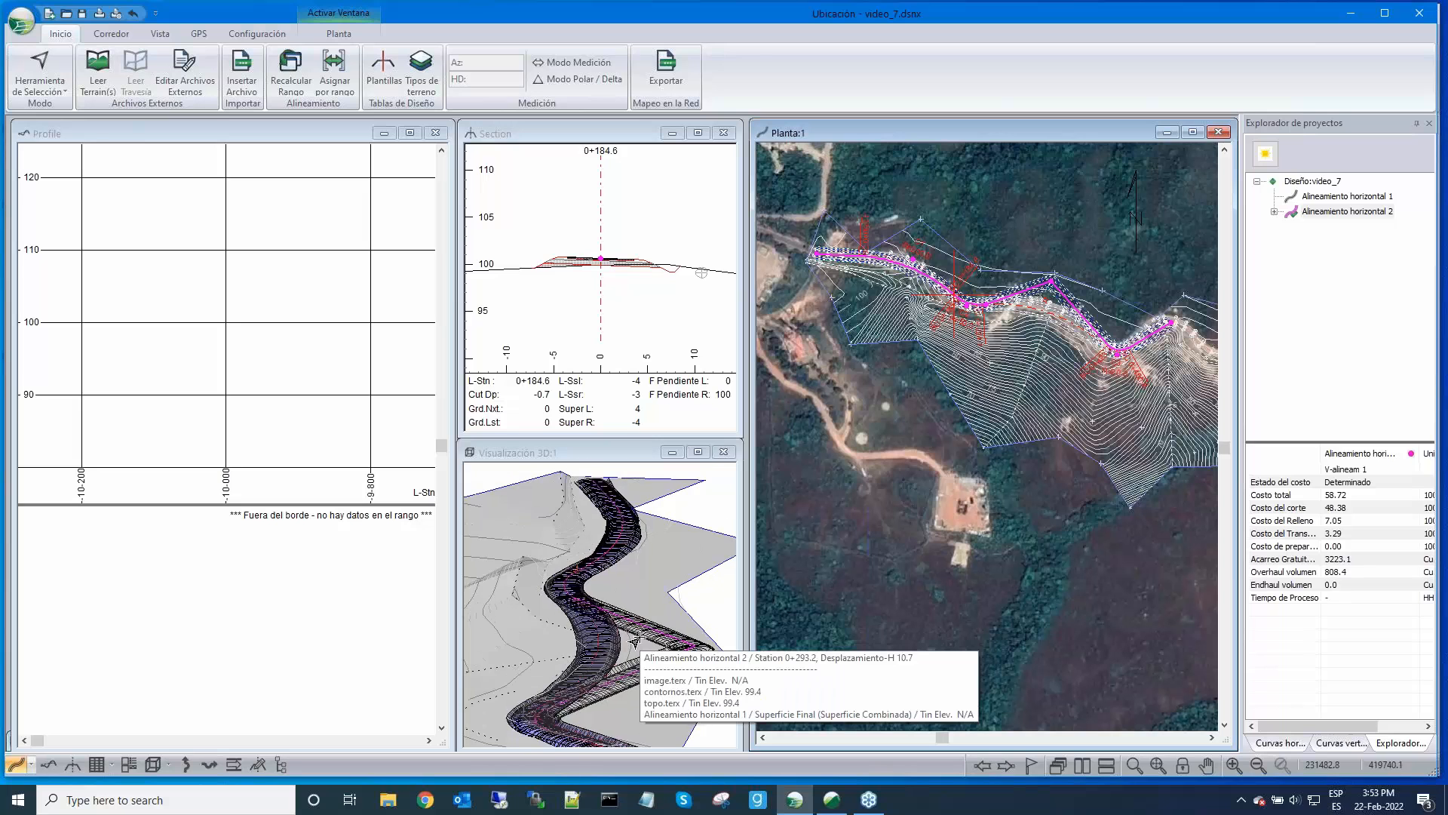
pyautogui.click(634, 639)
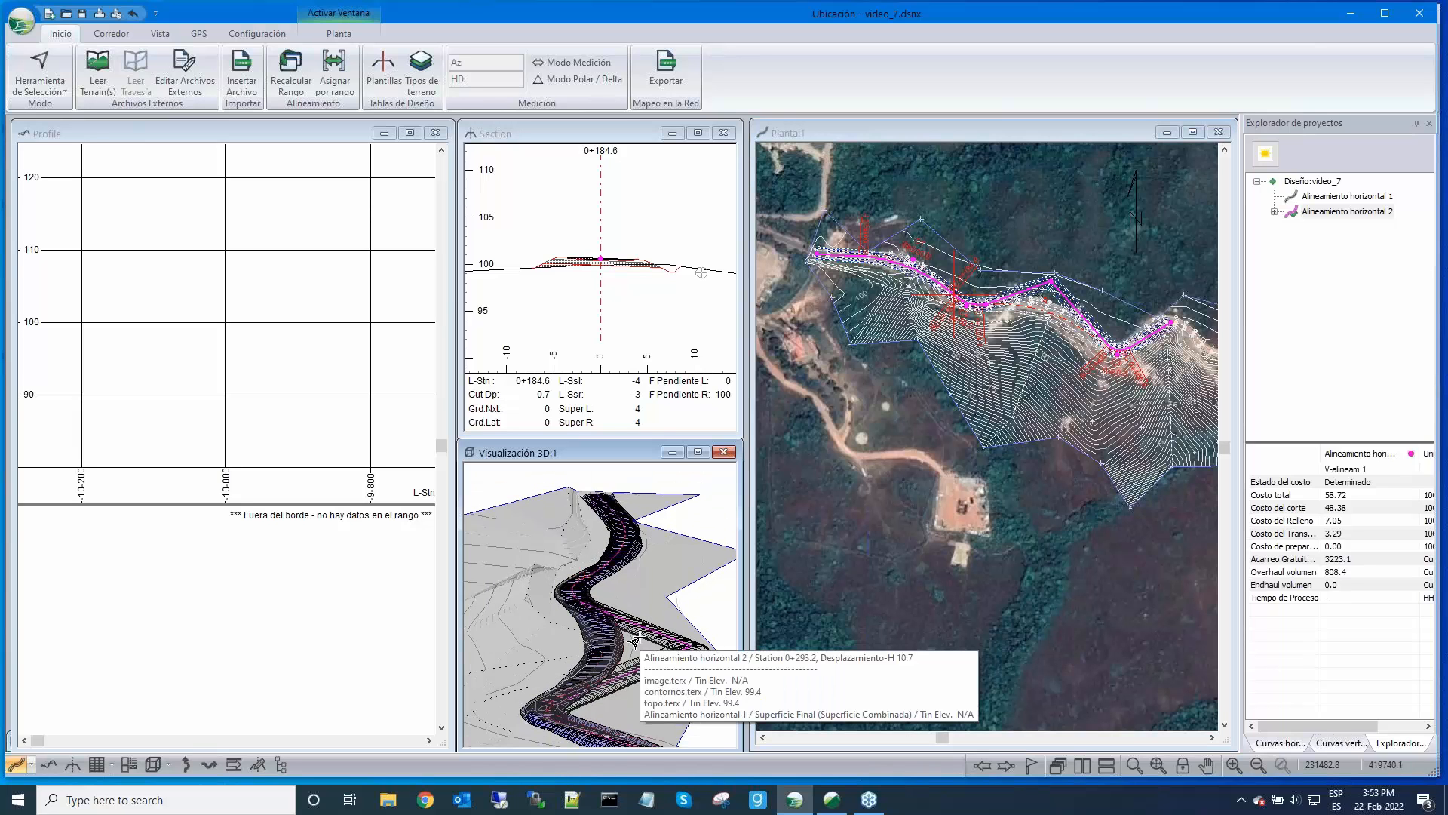
pyautogui.moveTo(639, 638); pyautogui.dragTo(634, 594, button='middle')
pyautogui.scroll(2, 602, 607)
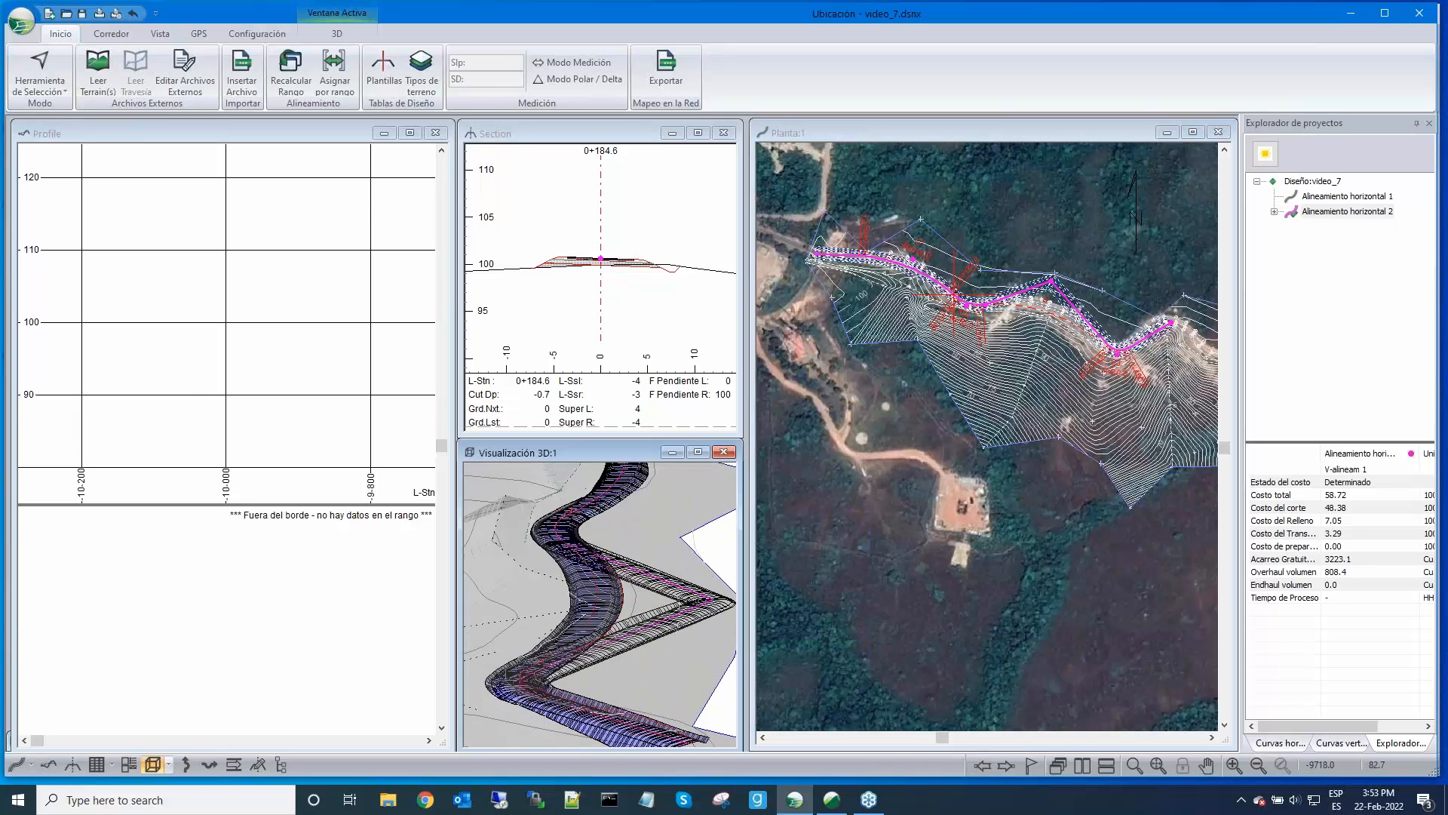
pyautogui.scroll(-3, 359, 403)
pyautogui.click(360, 403)
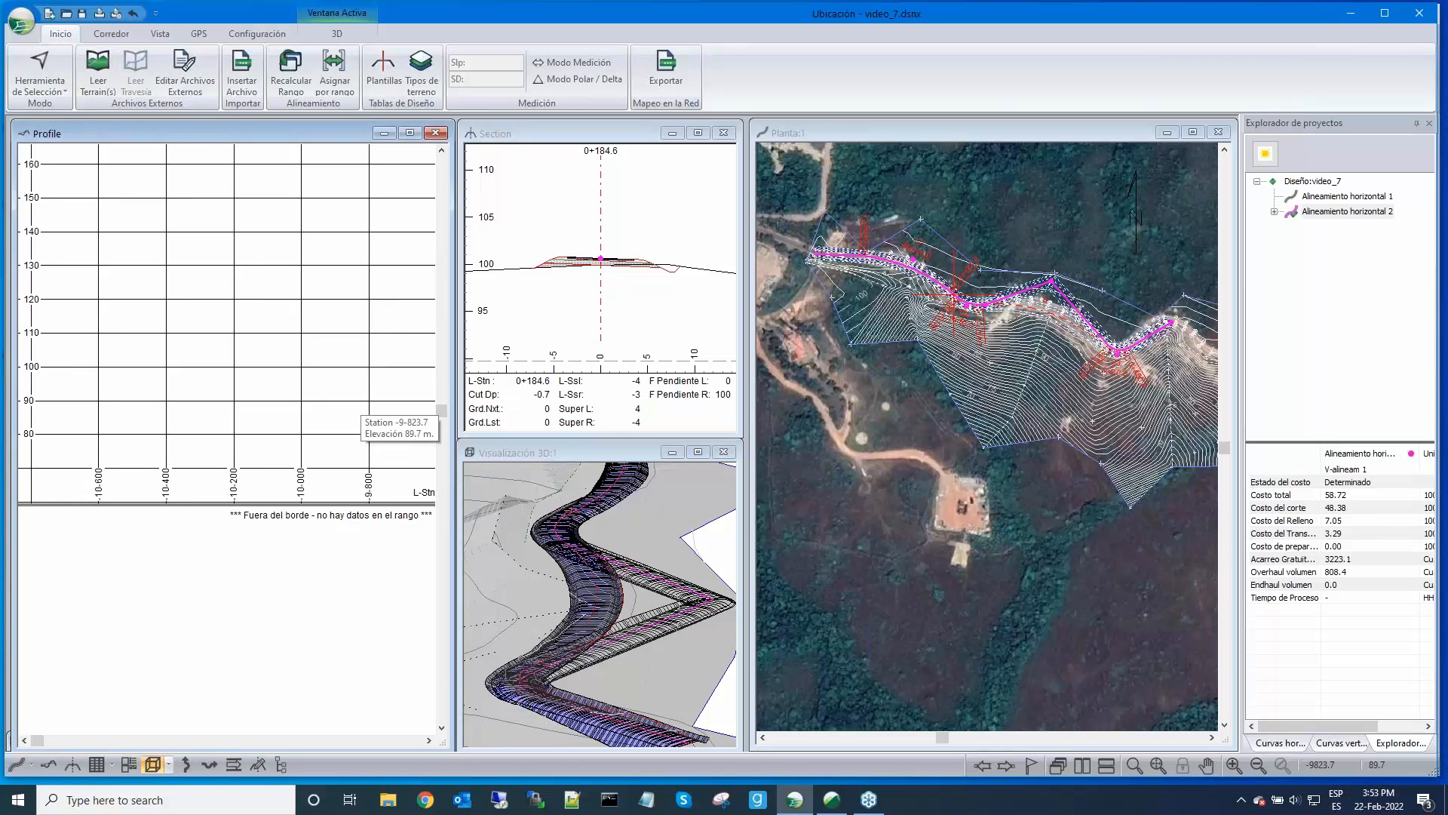
pyautogui.moveTo(357, 407); pyautogui.dragTo(301, 449, button='middle')
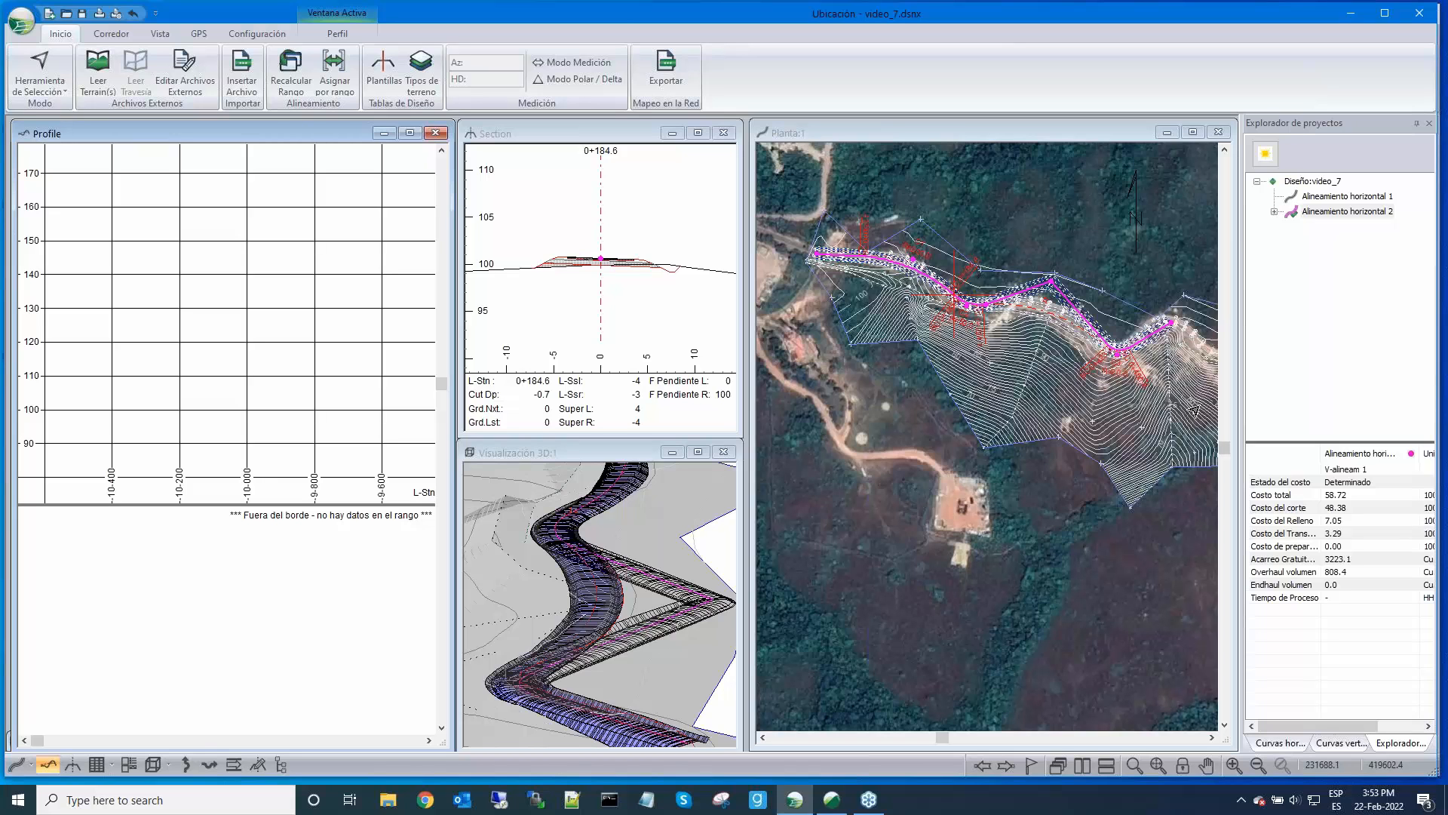
# Review the road class specifications and the curve widening table for the horizontal curves, closing both without changes
pyautogui.click(1284, 747)
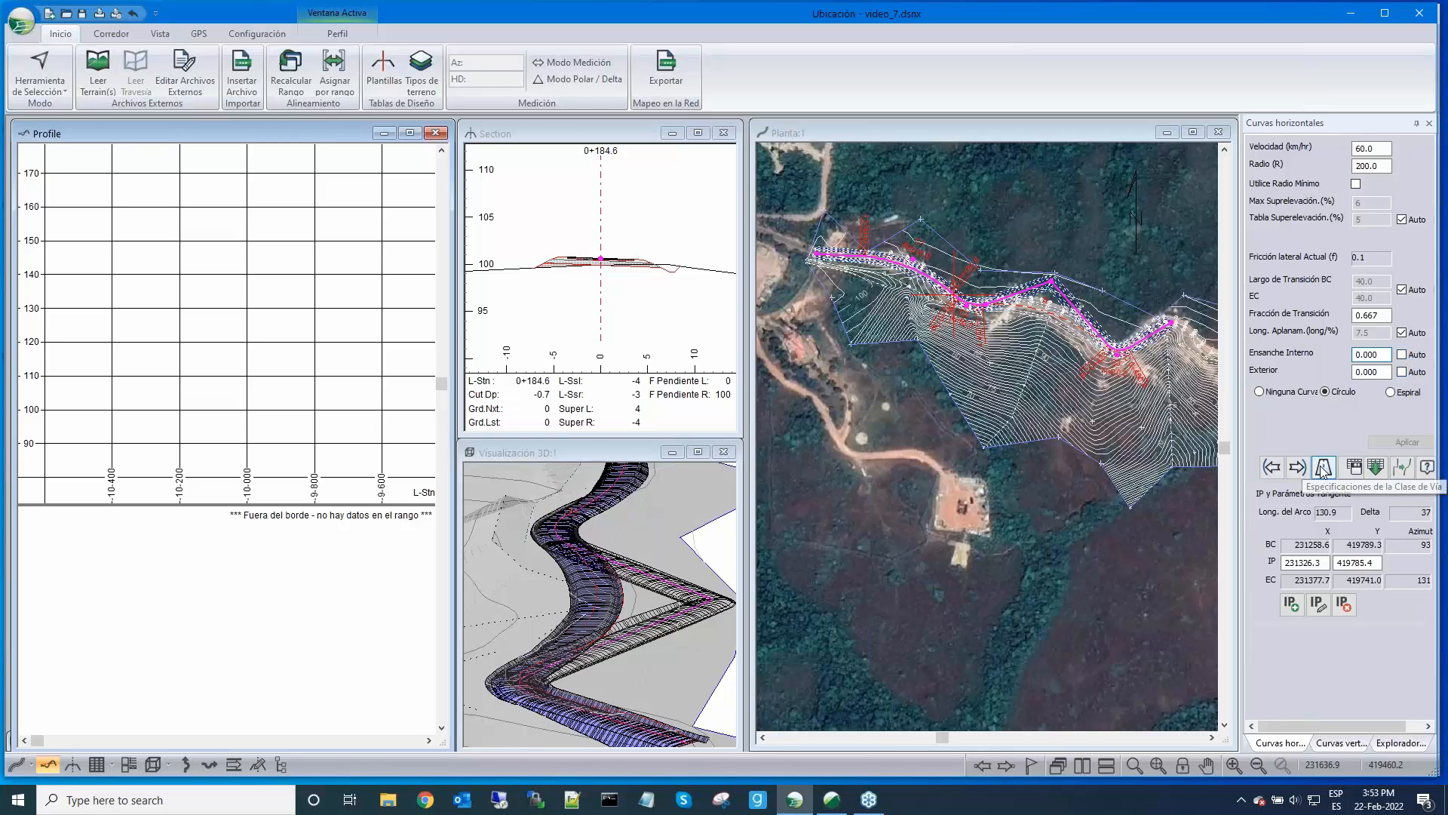
pyautogui.click(1323, 467)
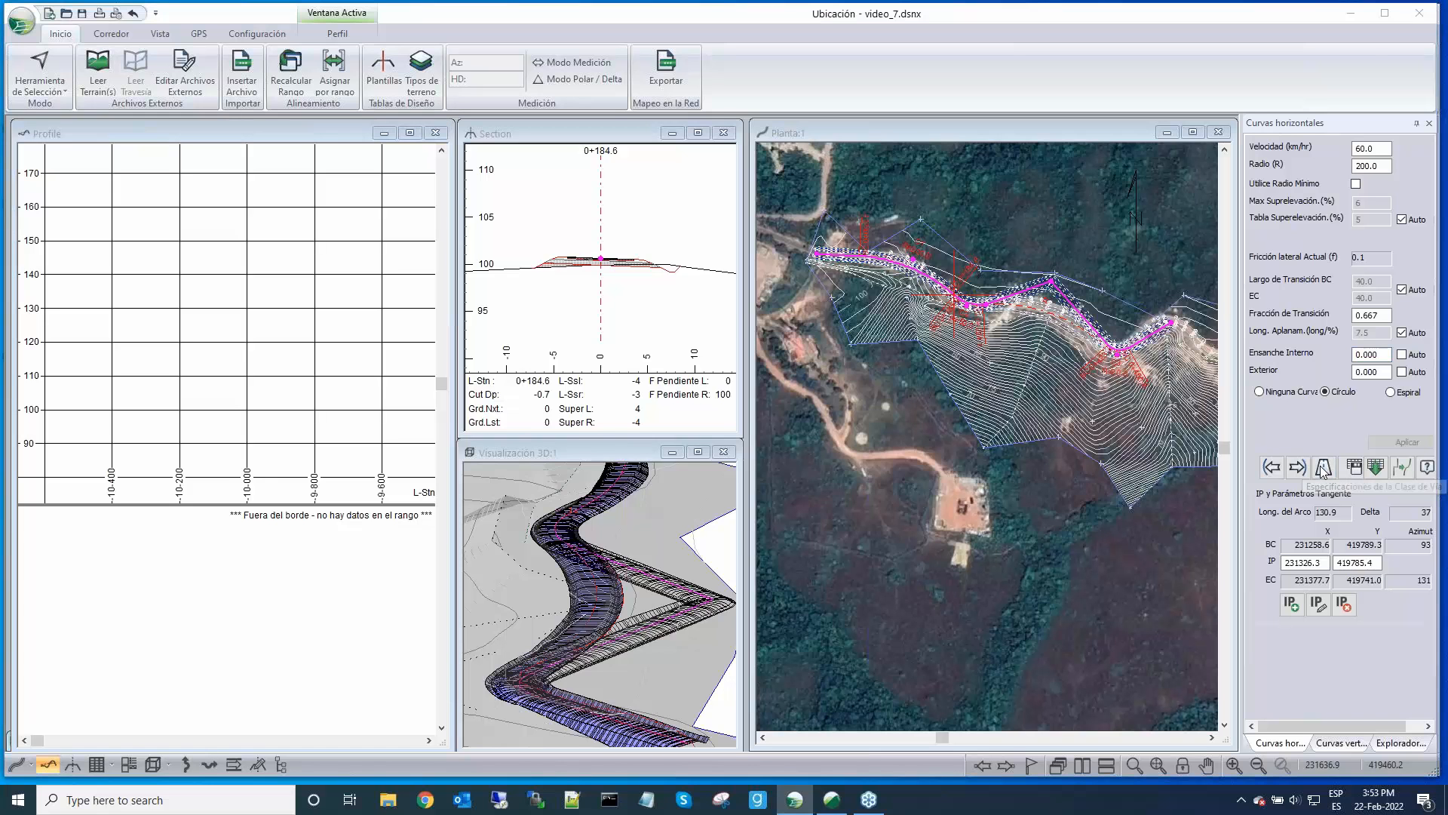
pyautogui.click(620, 498)
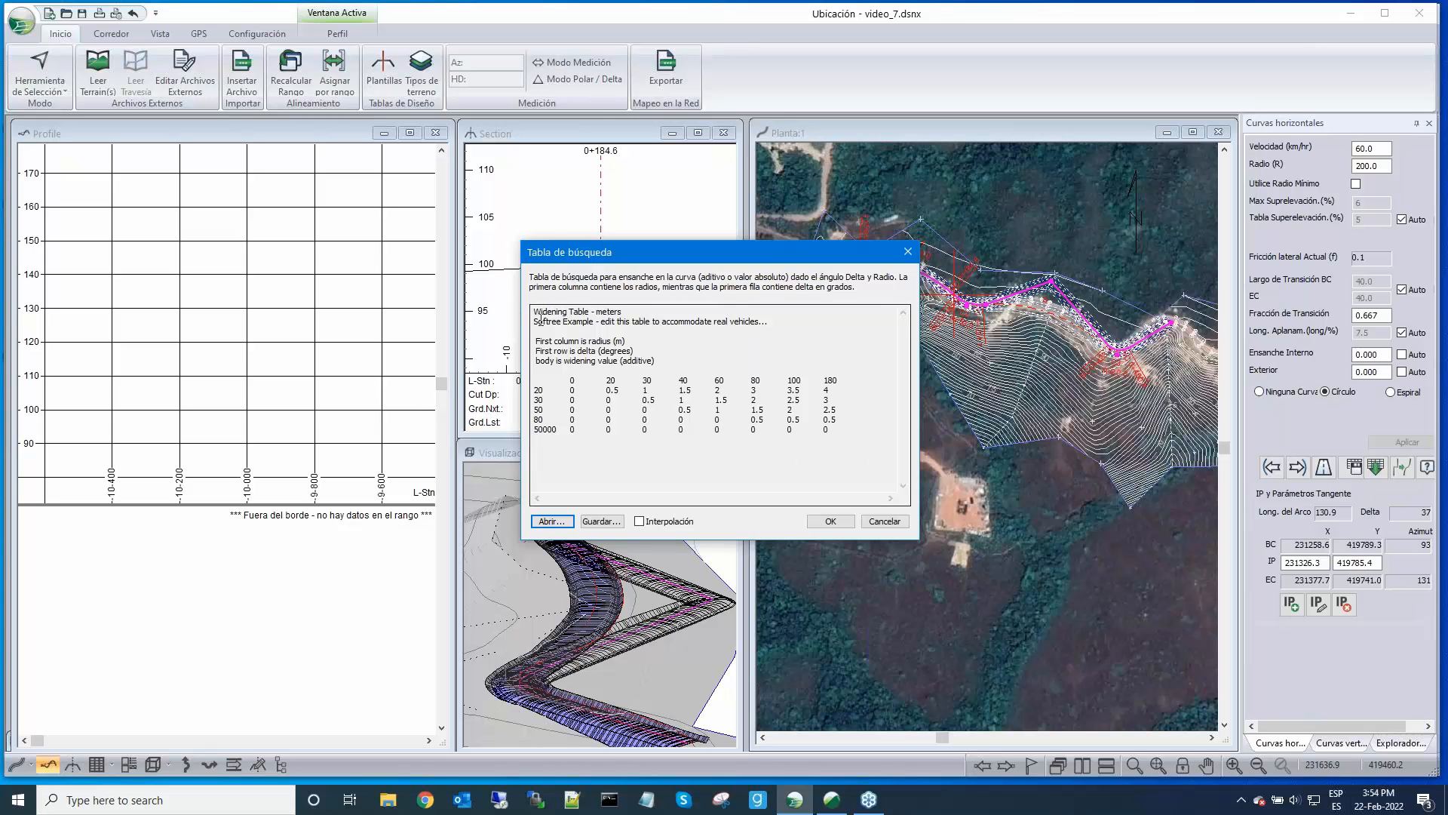
pyautogui.click(880, 523)
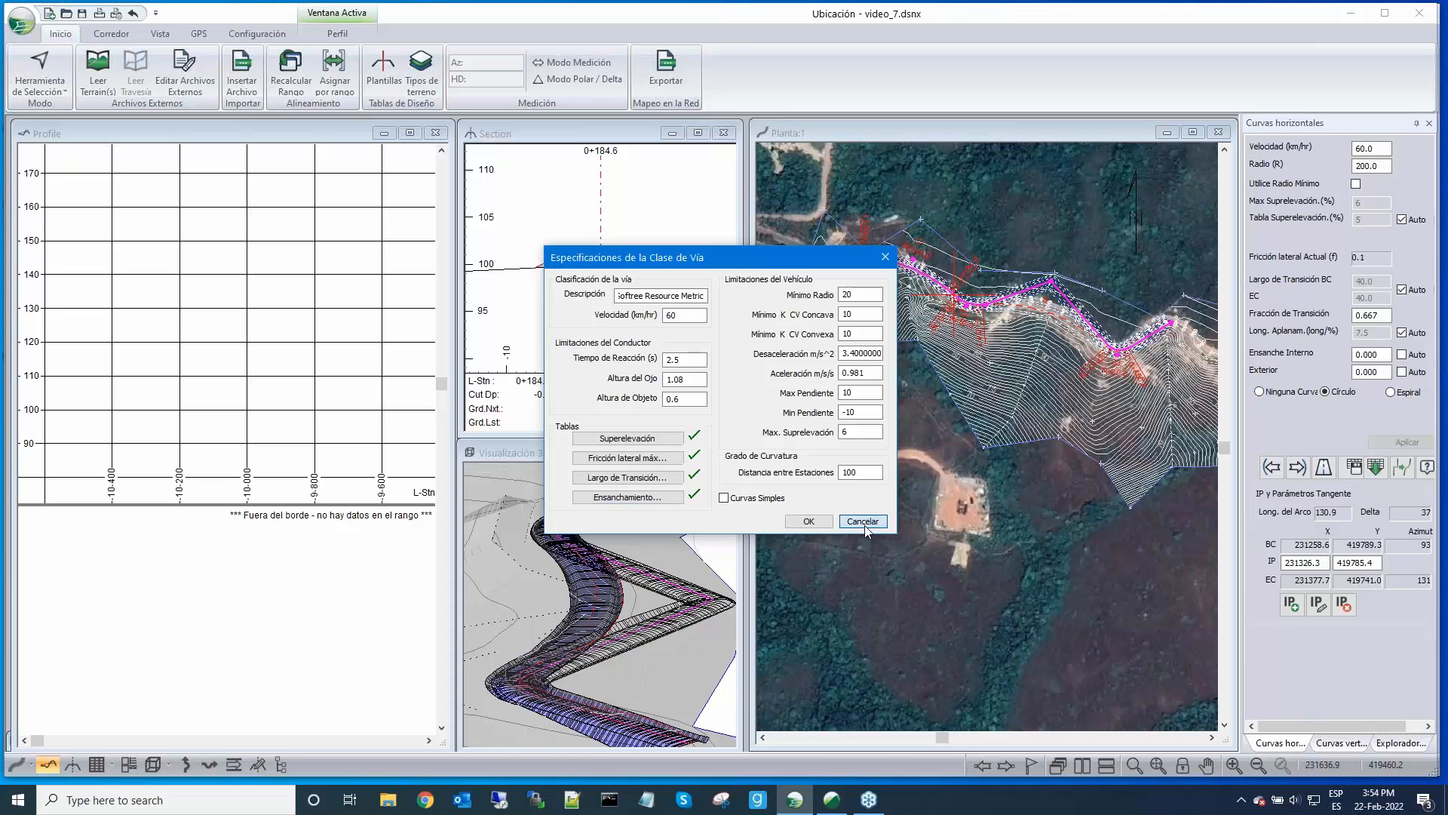
pyautogui.click(865, 521)
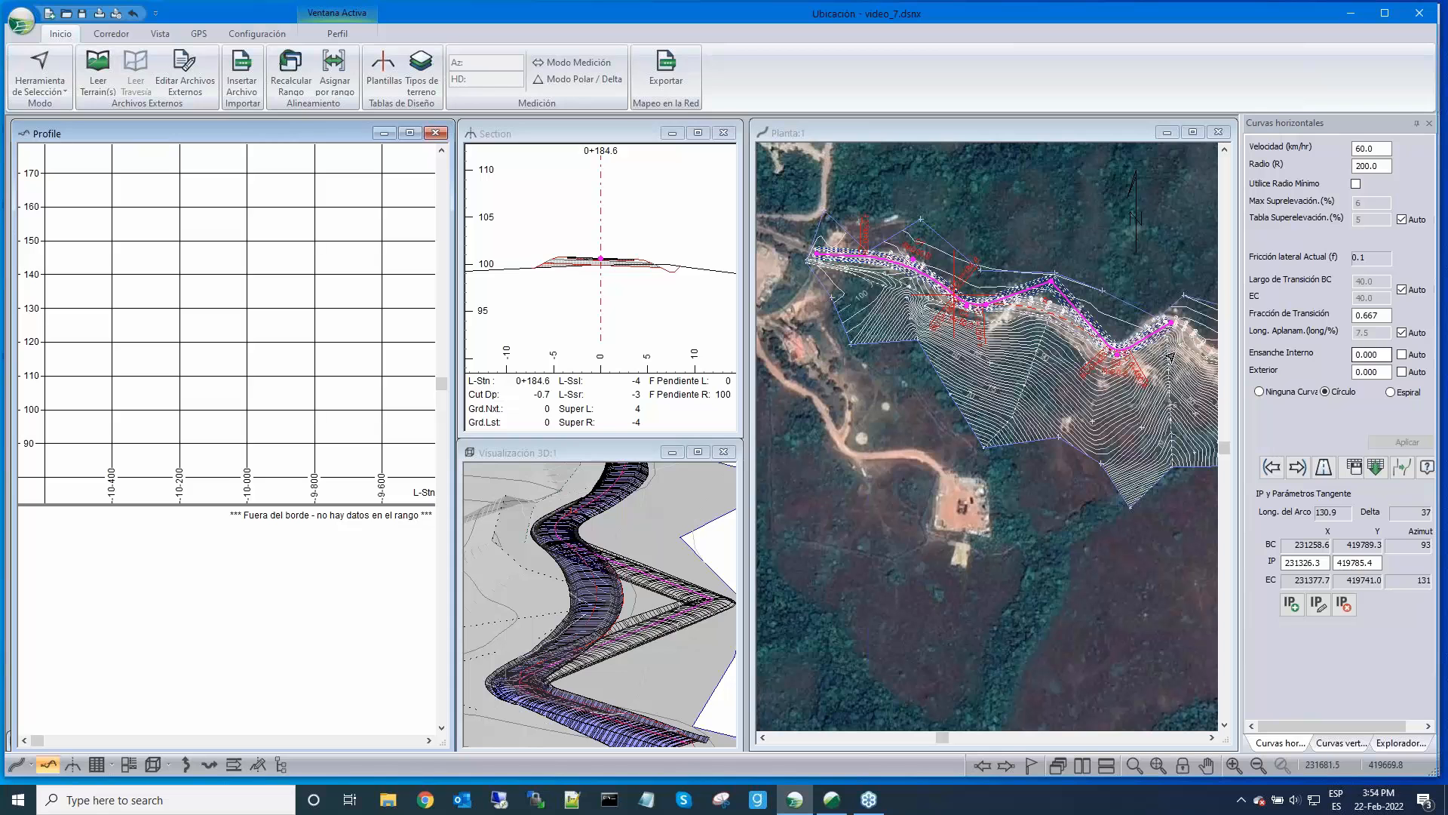
pyautogui.moveTo(1170, 358)
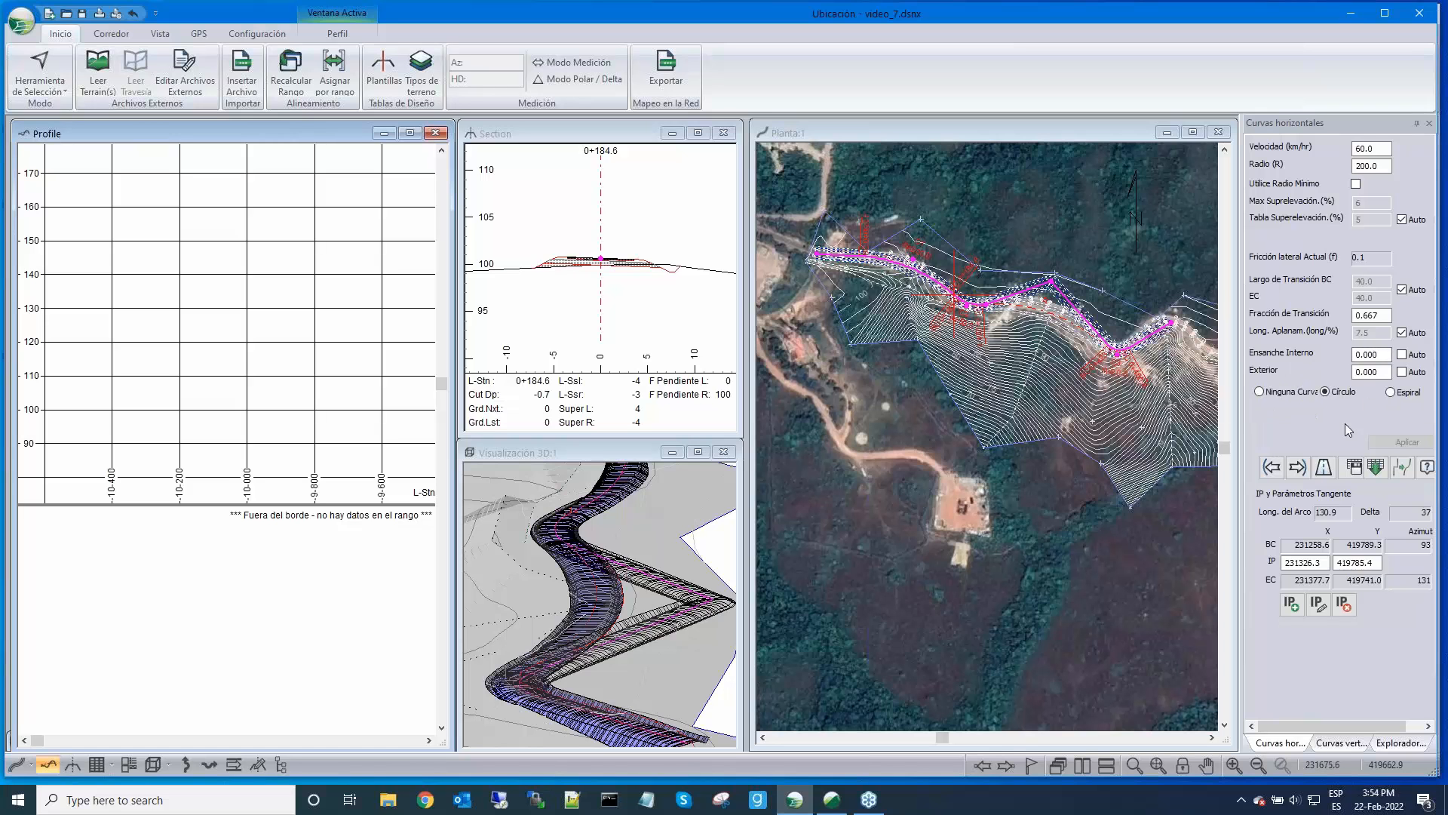